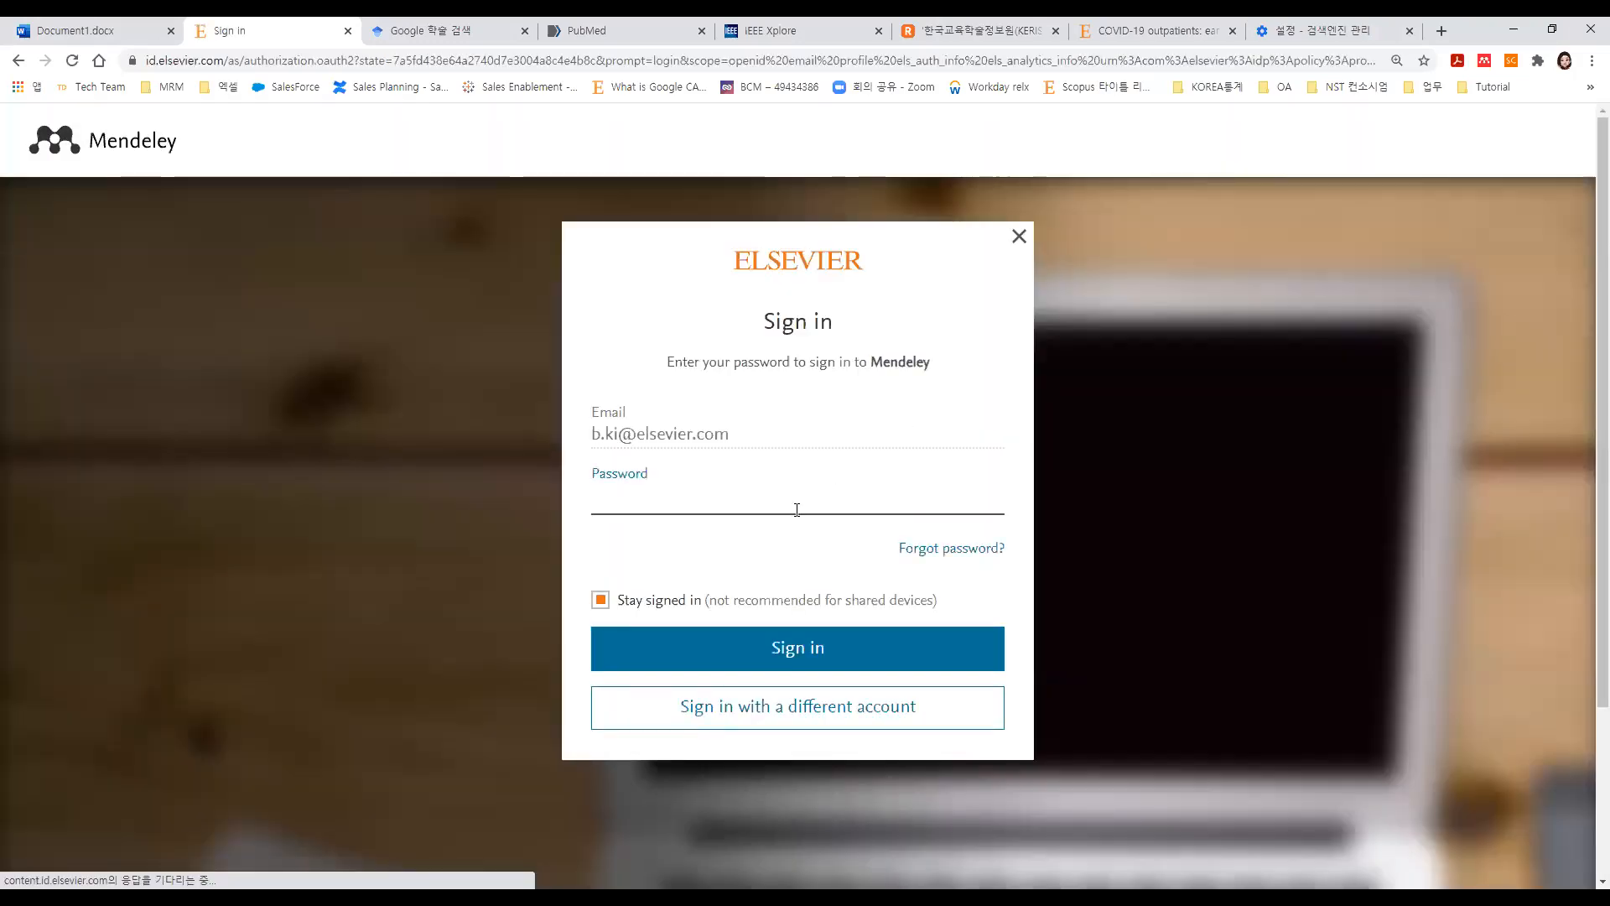
Enter the account password on the Elsevier form, keep Stay signed in checked, and sign in.
{"action": "type", "text": "•••••••••••"}
{"action": "left_click", "coordinate": [598, 603]}
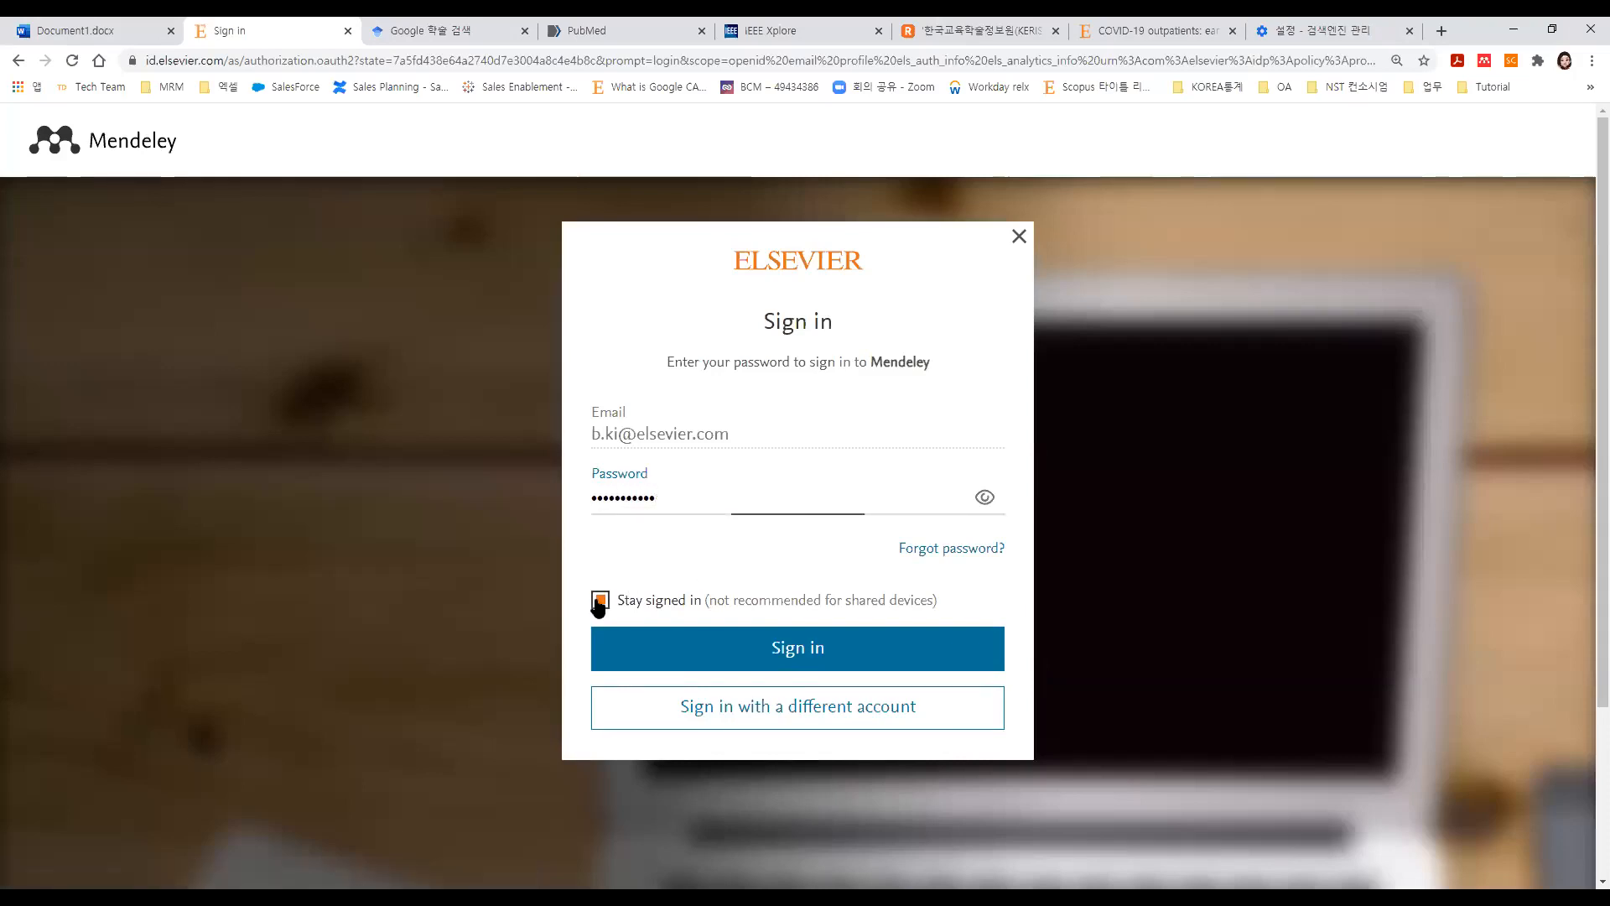
{"action": "left_click", "coordinate": [657, 650]}
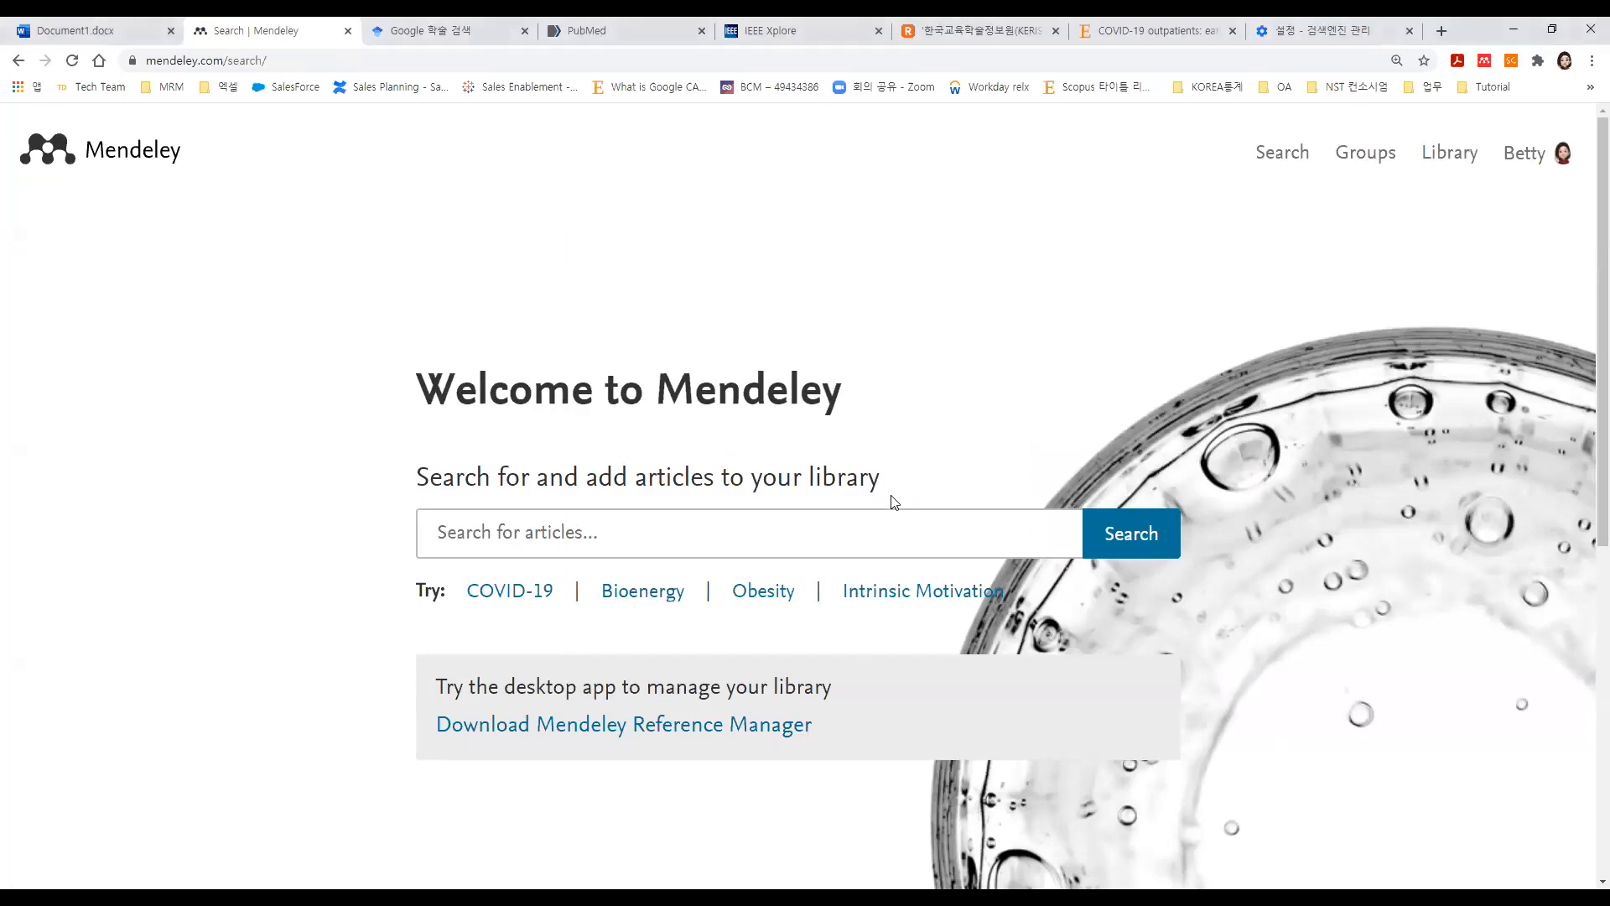
Zoom the browser in with Ctrl++ and open the account menu at the top right.
{"action": "key", "text": "ctrl+plus"}
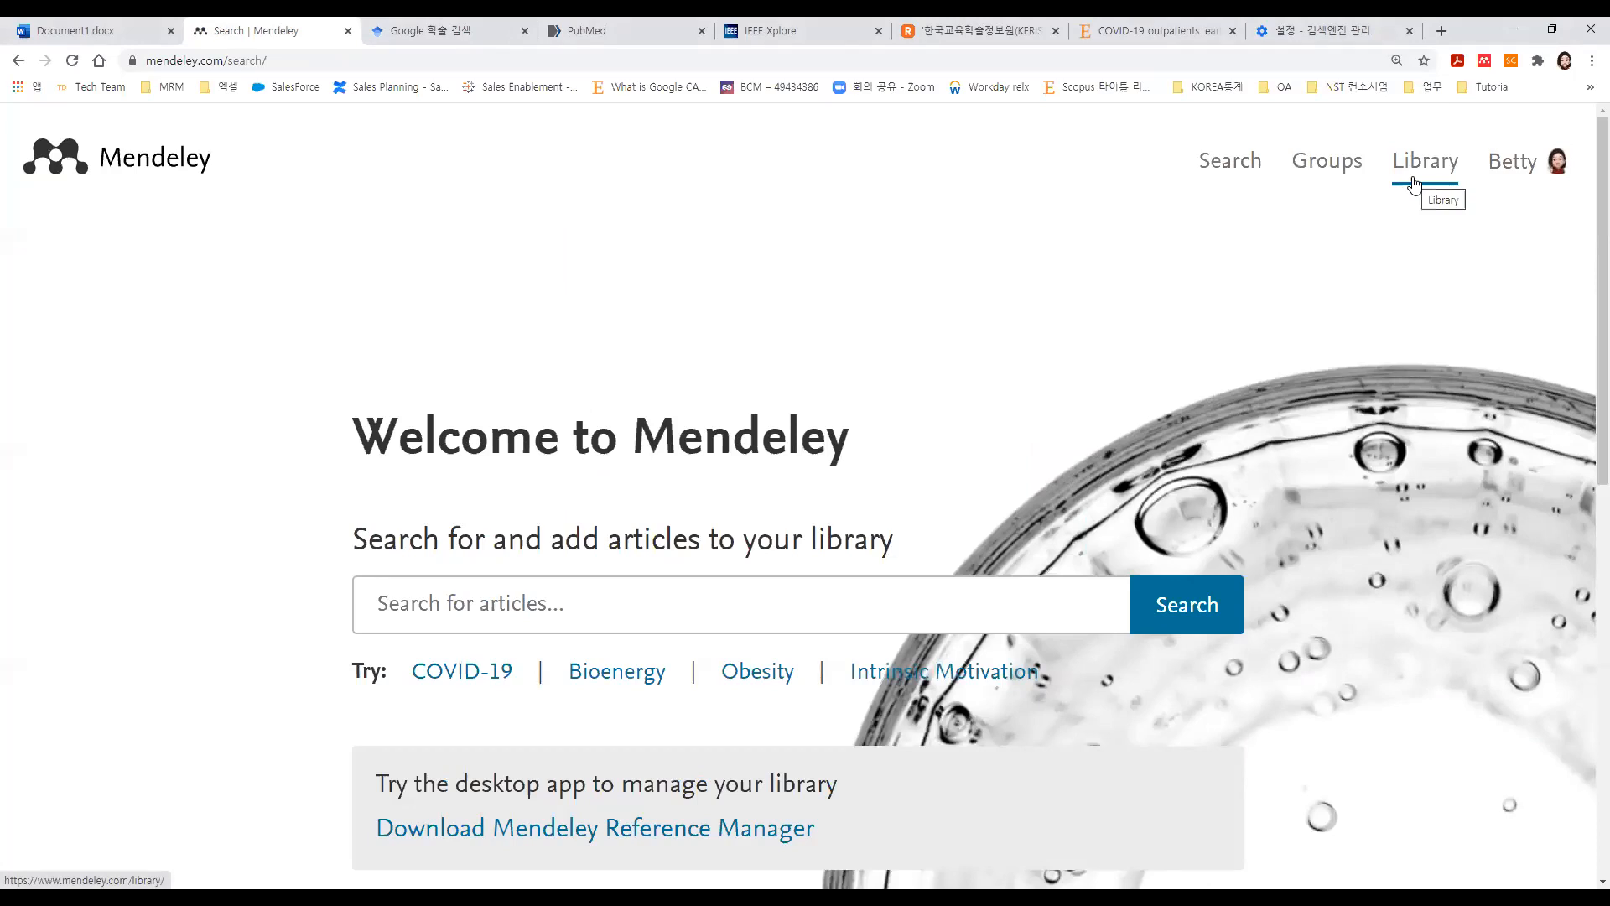
{"action": "left_click", "coordinate": [1541, 182]}
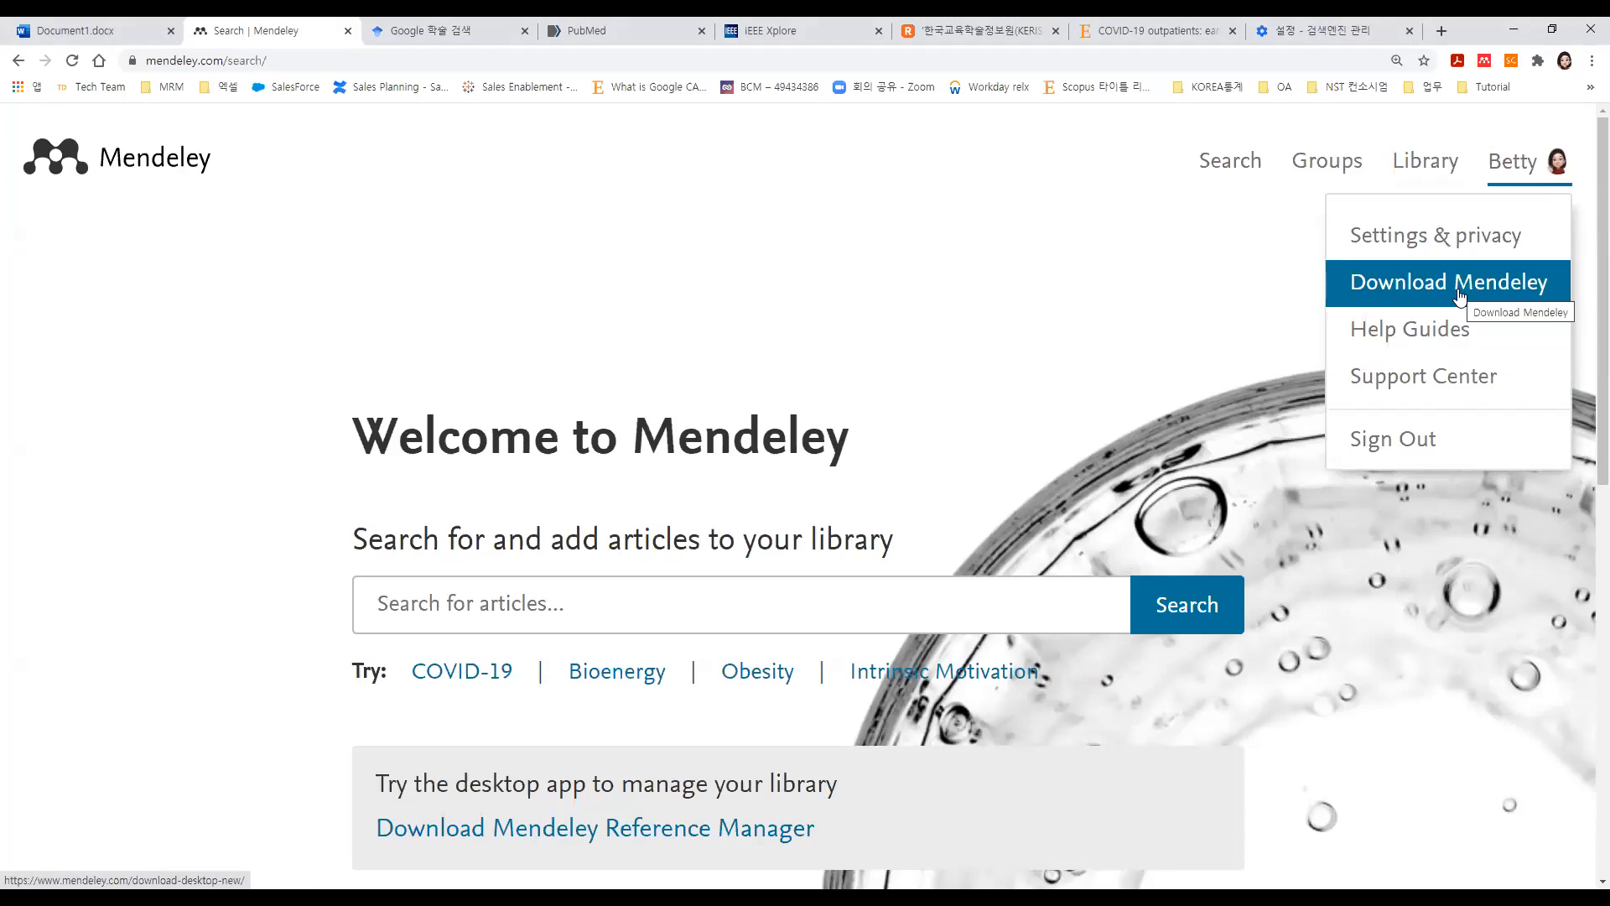
Open Settings & privacy and review the Account page's profile, password, closure and data-download sections.
{"action": "left_click", "coordinate": [1438, 238]}
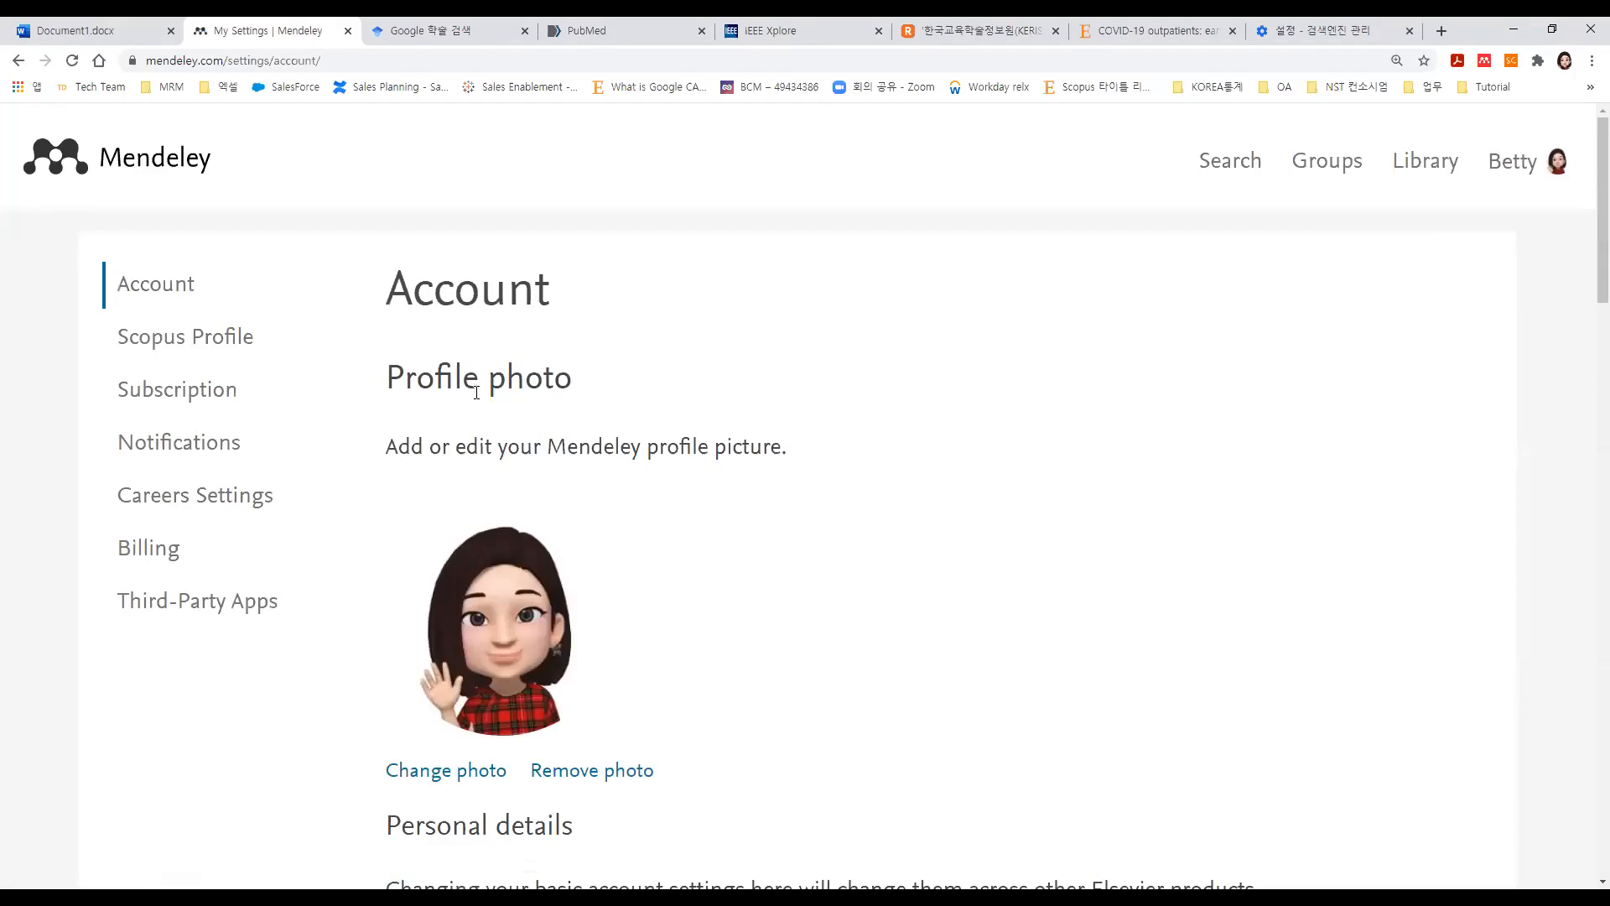
{"action": "scroll", "coordinate": [477, 393], "scroll_direction": "down", "scroll_amount": 2}
{"action": "scroll", "coordinate": [592, 407], "scroll_direction": "down", "scroll_amount": 5}
{"action": "left_click_drag", "start_coordinate": [592, 408], "coordinate": [334, 385]}
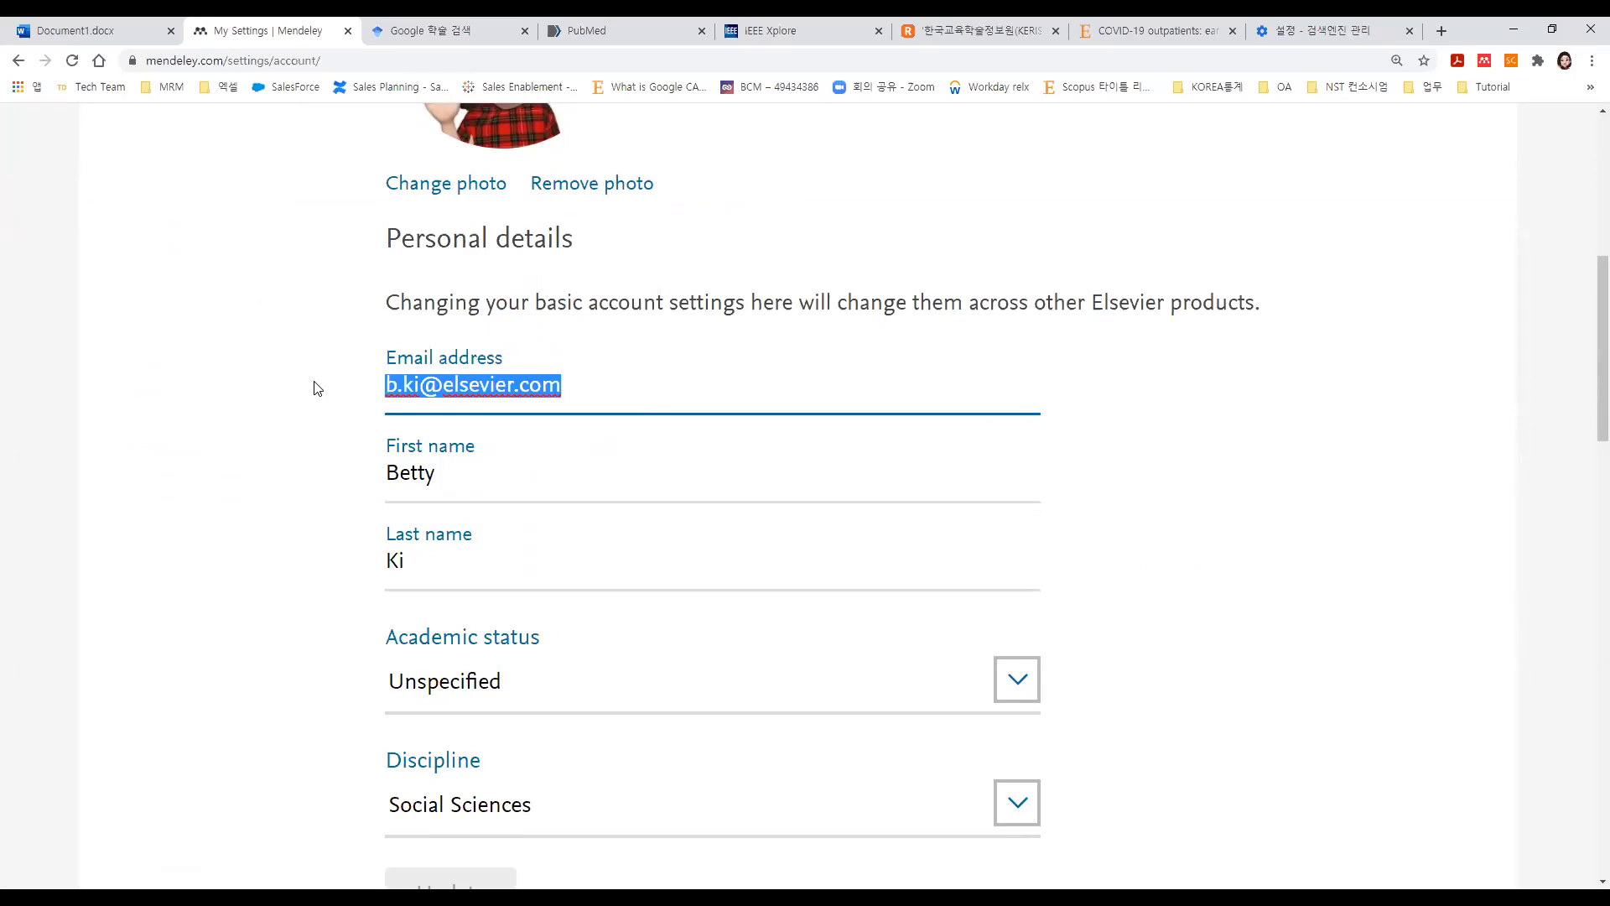
{"action": "scroll", "coordinate": [317, 388], "scroll_direction": "down", "scroll_amount": 4}
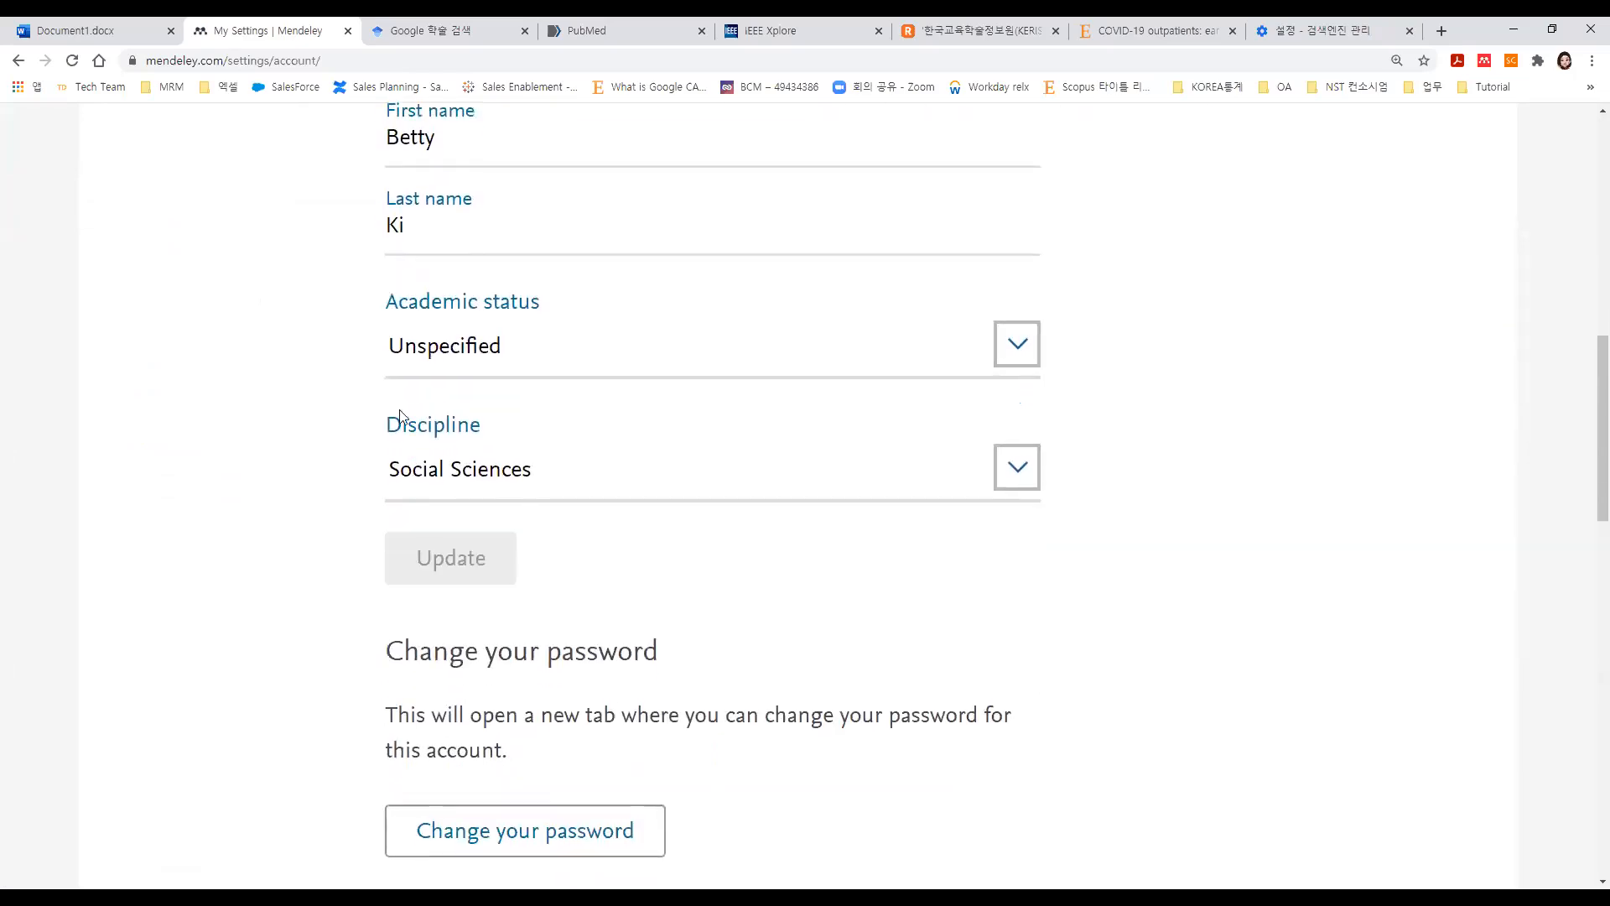
{"action": "scroll", "coordinate": [444, 478], "scroll_direction": "down", "scroll_amount": 2}
{"action": "scroll", "coordinate": [491, 544], "scroll_direction": "down", "scroll_amount": 1}
{"action": "scroll", "coordinate": [493, 590], "scroll_direction": "down", "scroll_amount": 5}
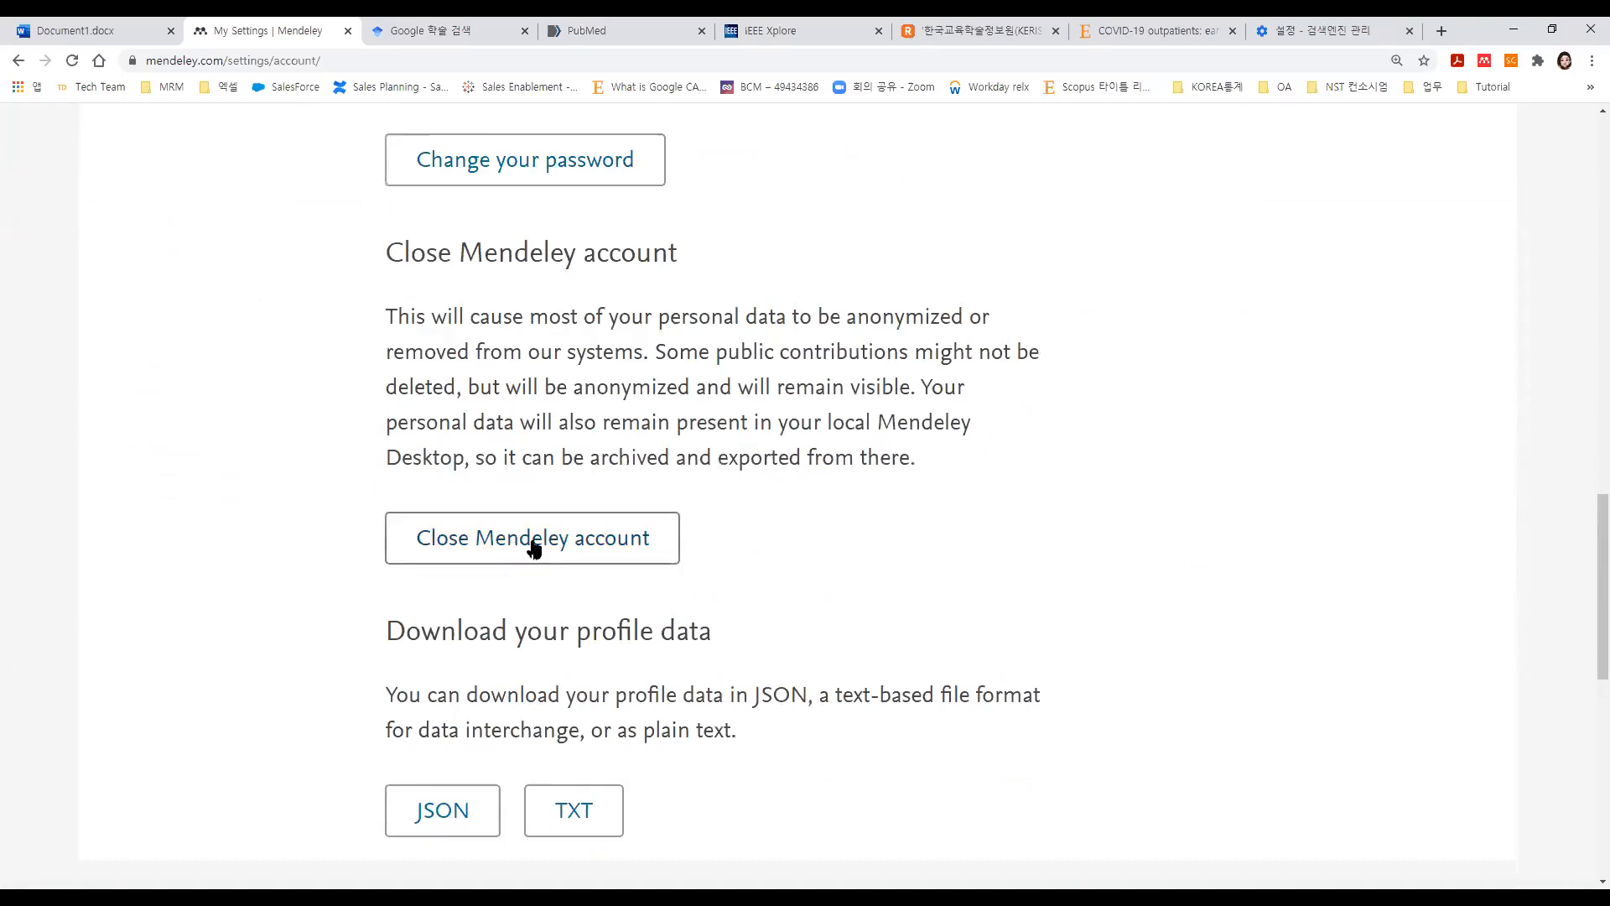
{"action": "scroll", "coordinate": [533, 548], "scroll_direction": "up", "scroll_amount": 10}
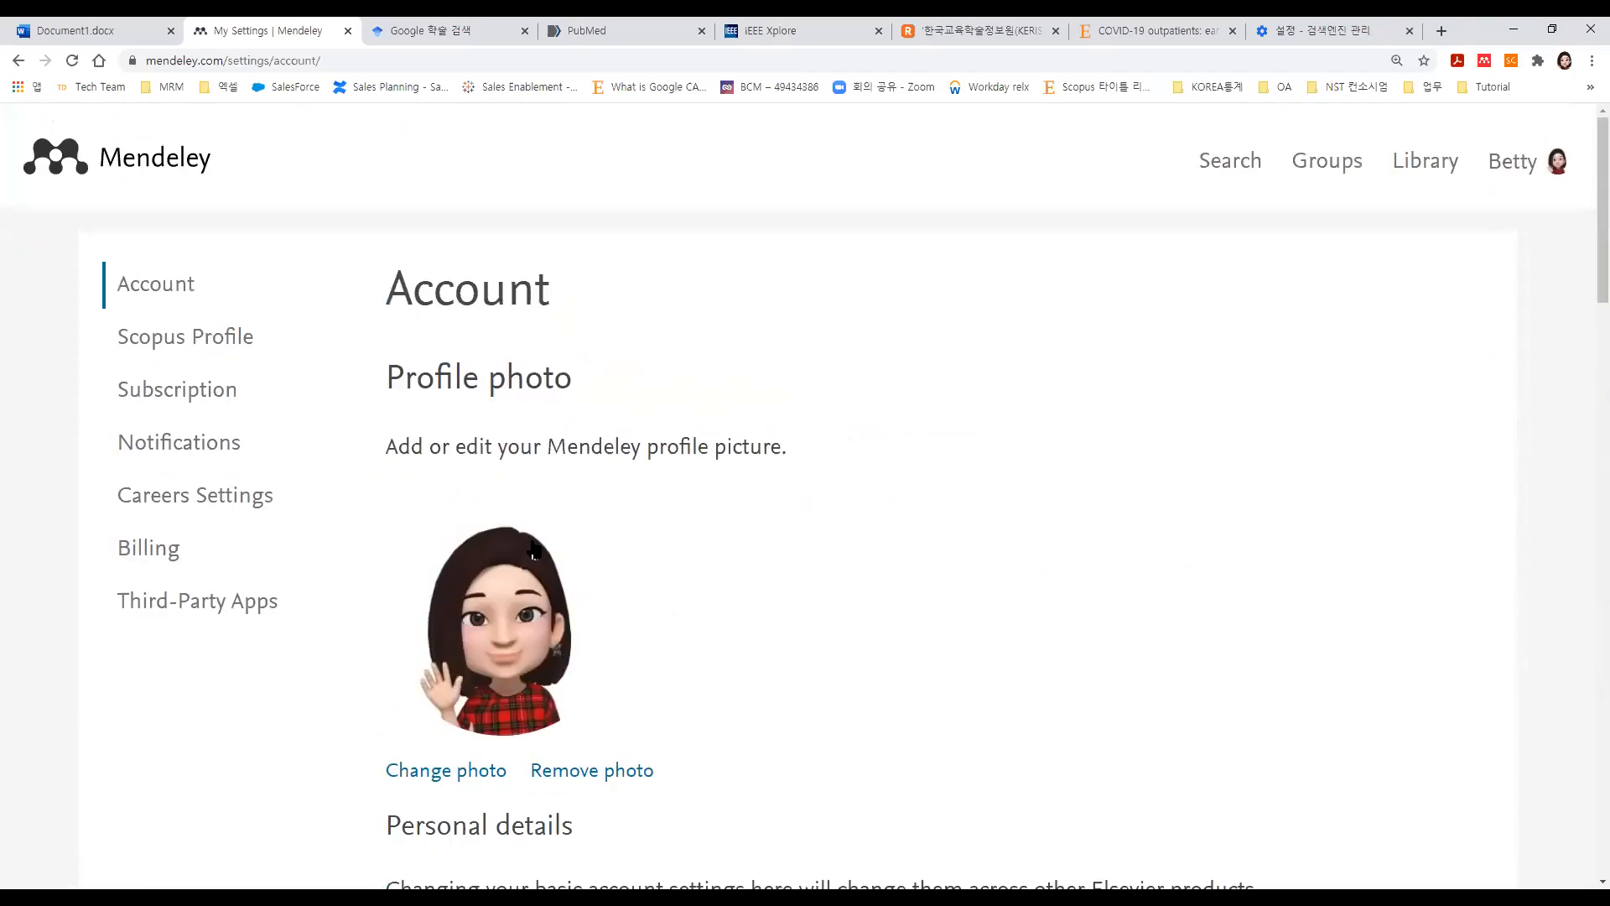
Review the Institutional Edition plan, 06/04/2022 expiry and 269 MB of 100 GB storage under Subscription.
{"action": "left_click", "coordinate": [153, 402]}
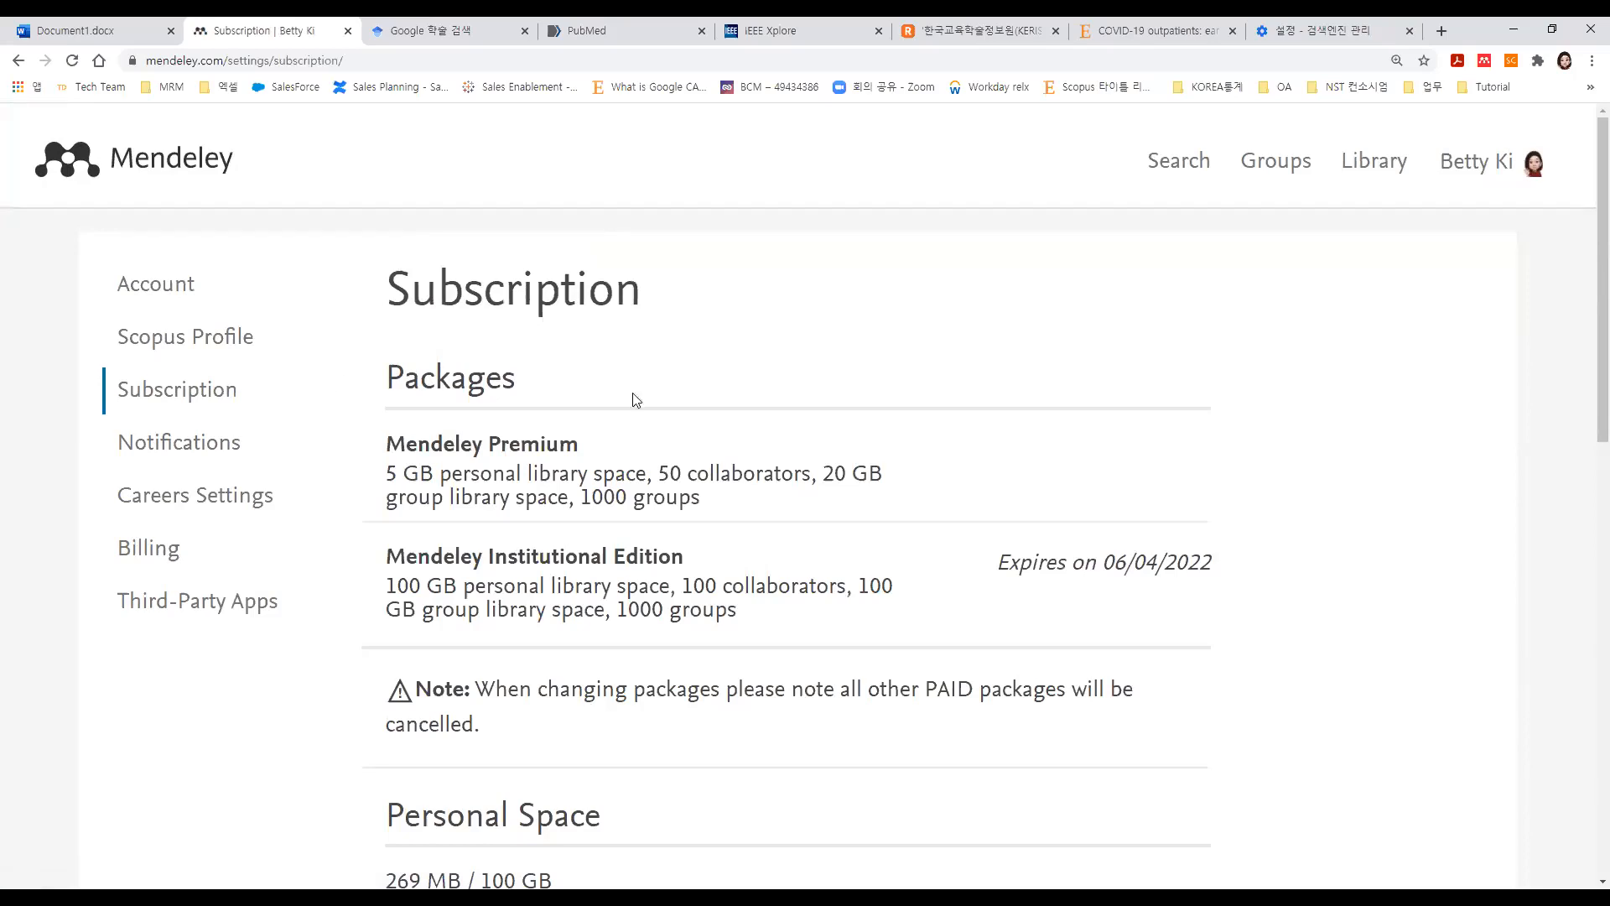
{"action": "scroll", "coordinate": [689, 417], "scroll_direction": "down", "scroll_amount": 1}
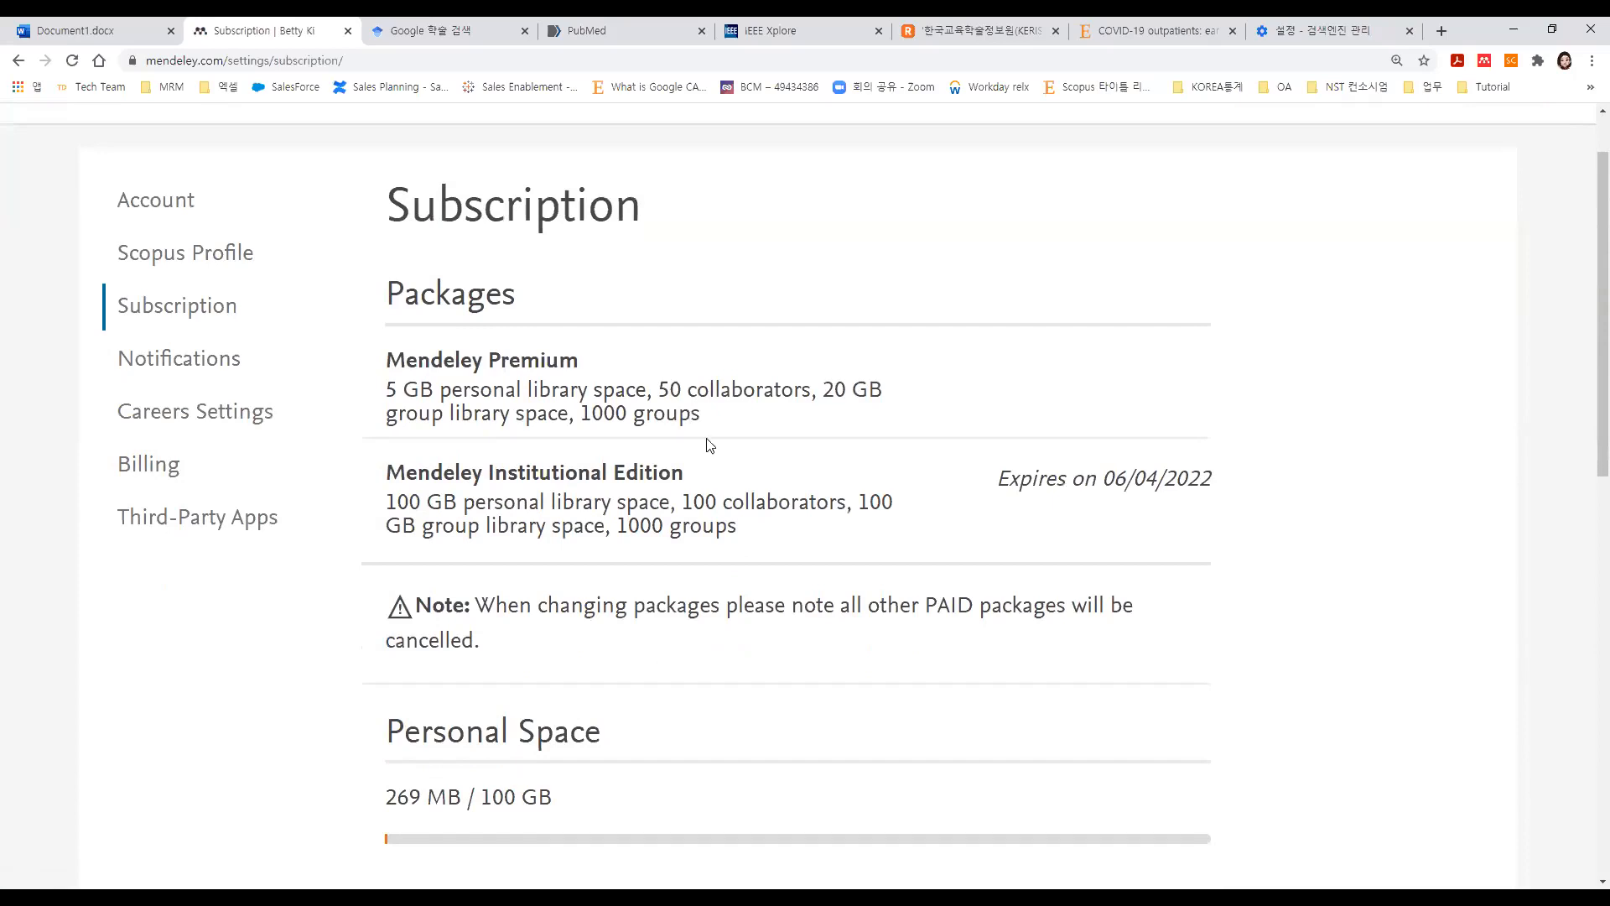
{"action": "left_click_drag", "start_coordinate": [722, 480], "coordinate": [381, 484]}
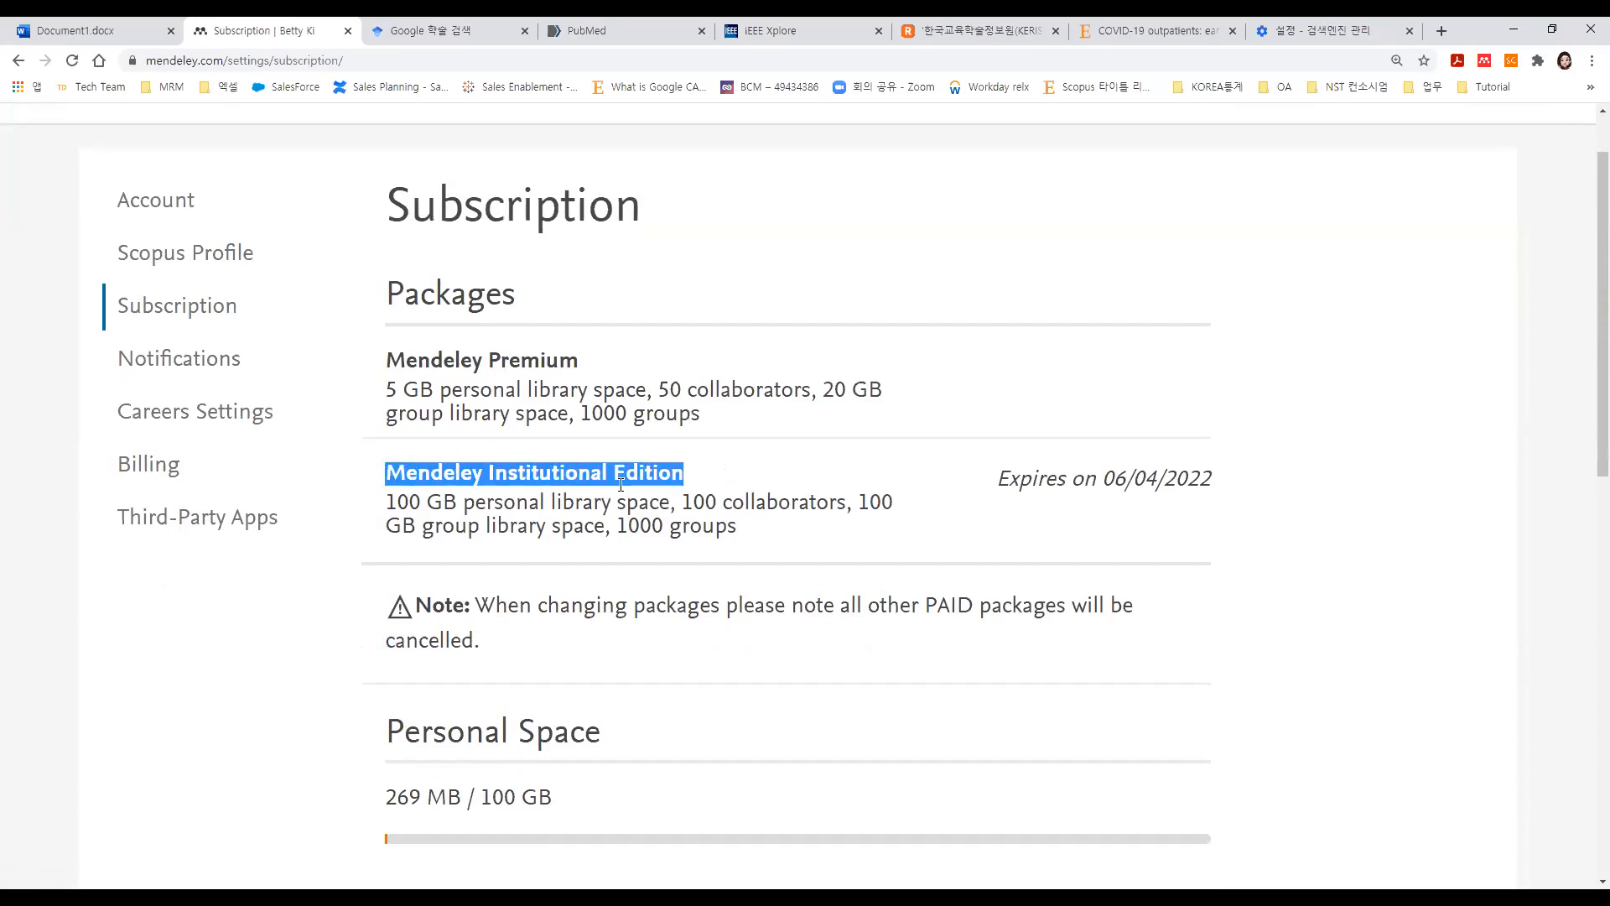
{"action": "left_click_drag", "start_coordinate": [992, 473], "coordinate": [1219, 486]}
{"action": "left_click", "coordinate": [1249, 487]}
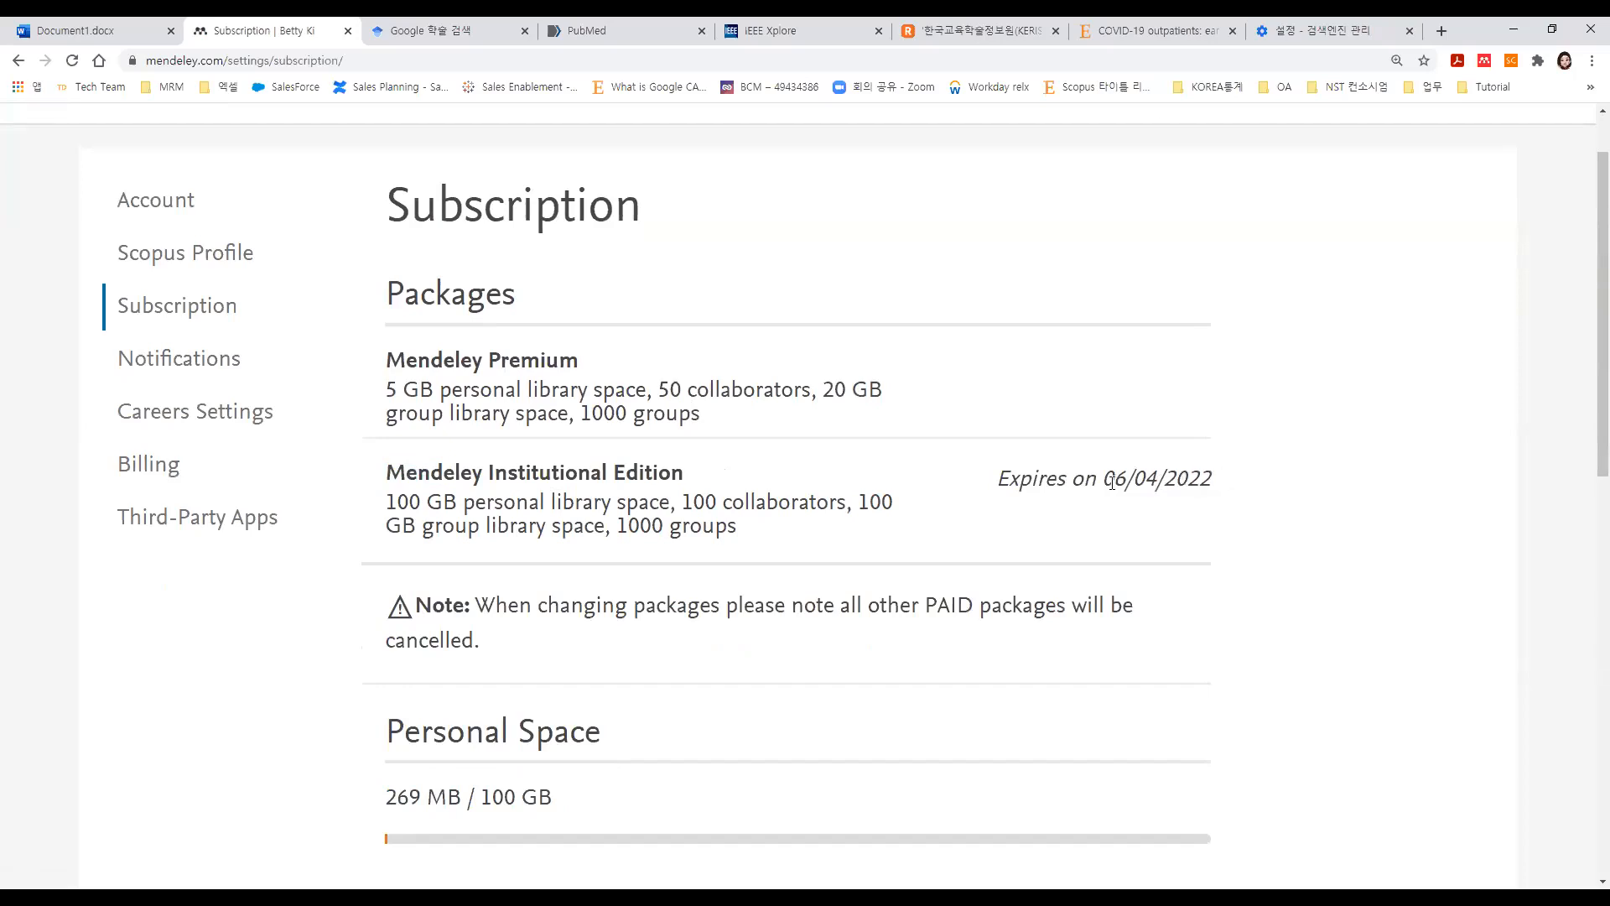
{"action": "scroll", "coordinate": [1111, 482], "scroll_direction": "down", "scroll_amount": 4}
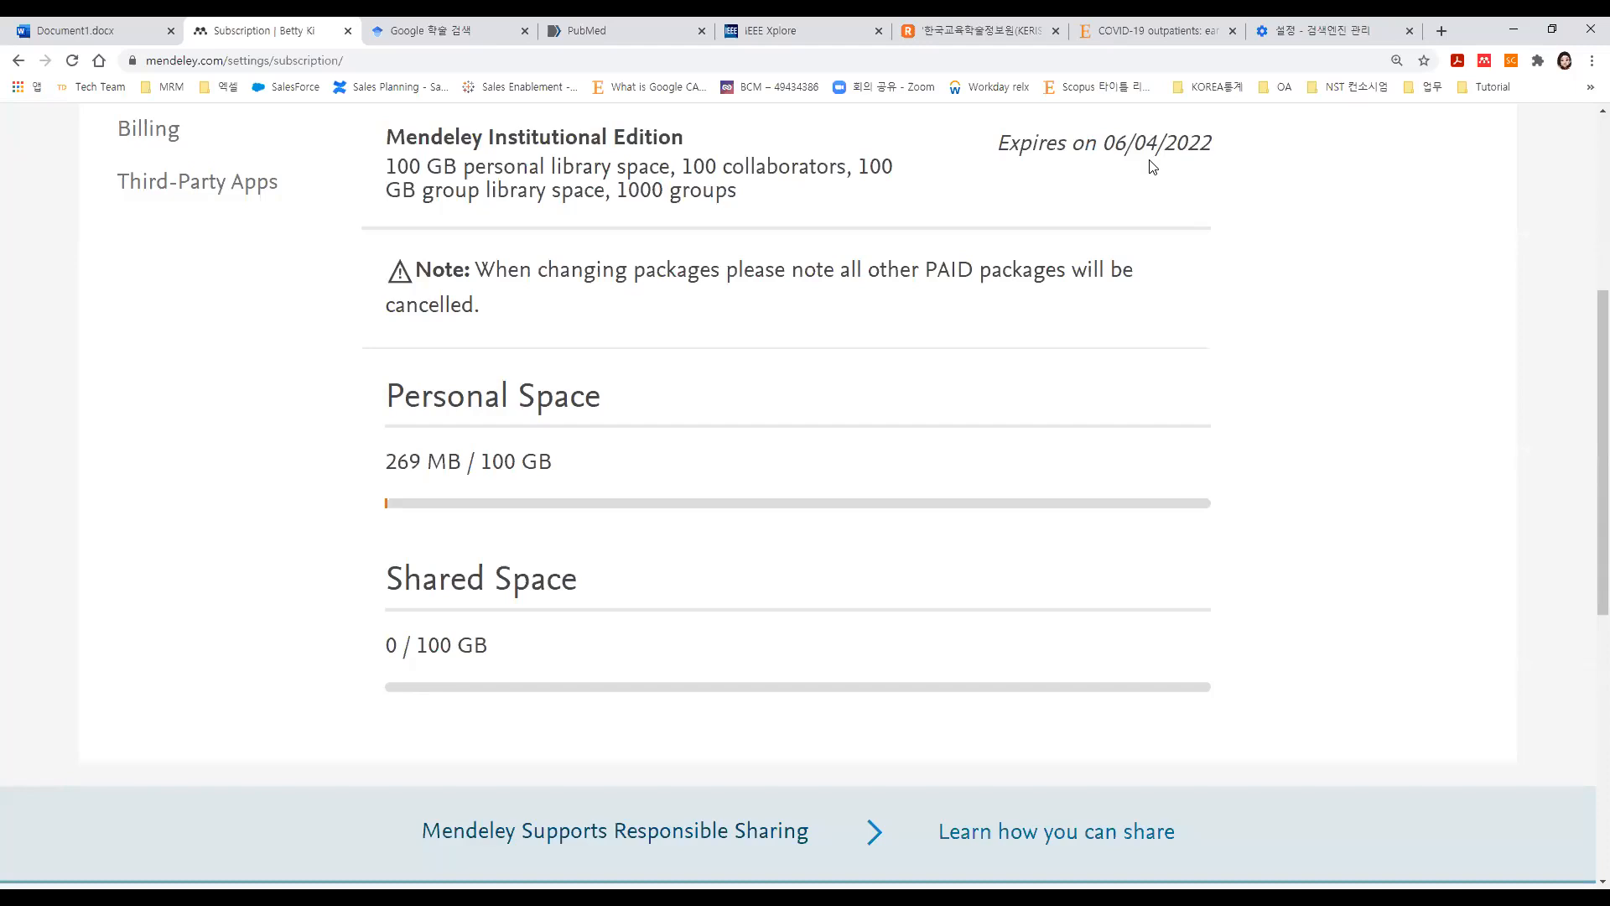
{"action": "scroll", "coordinate": [1153, 168], "scroll_direction": "up", "scroll_amount": 2}
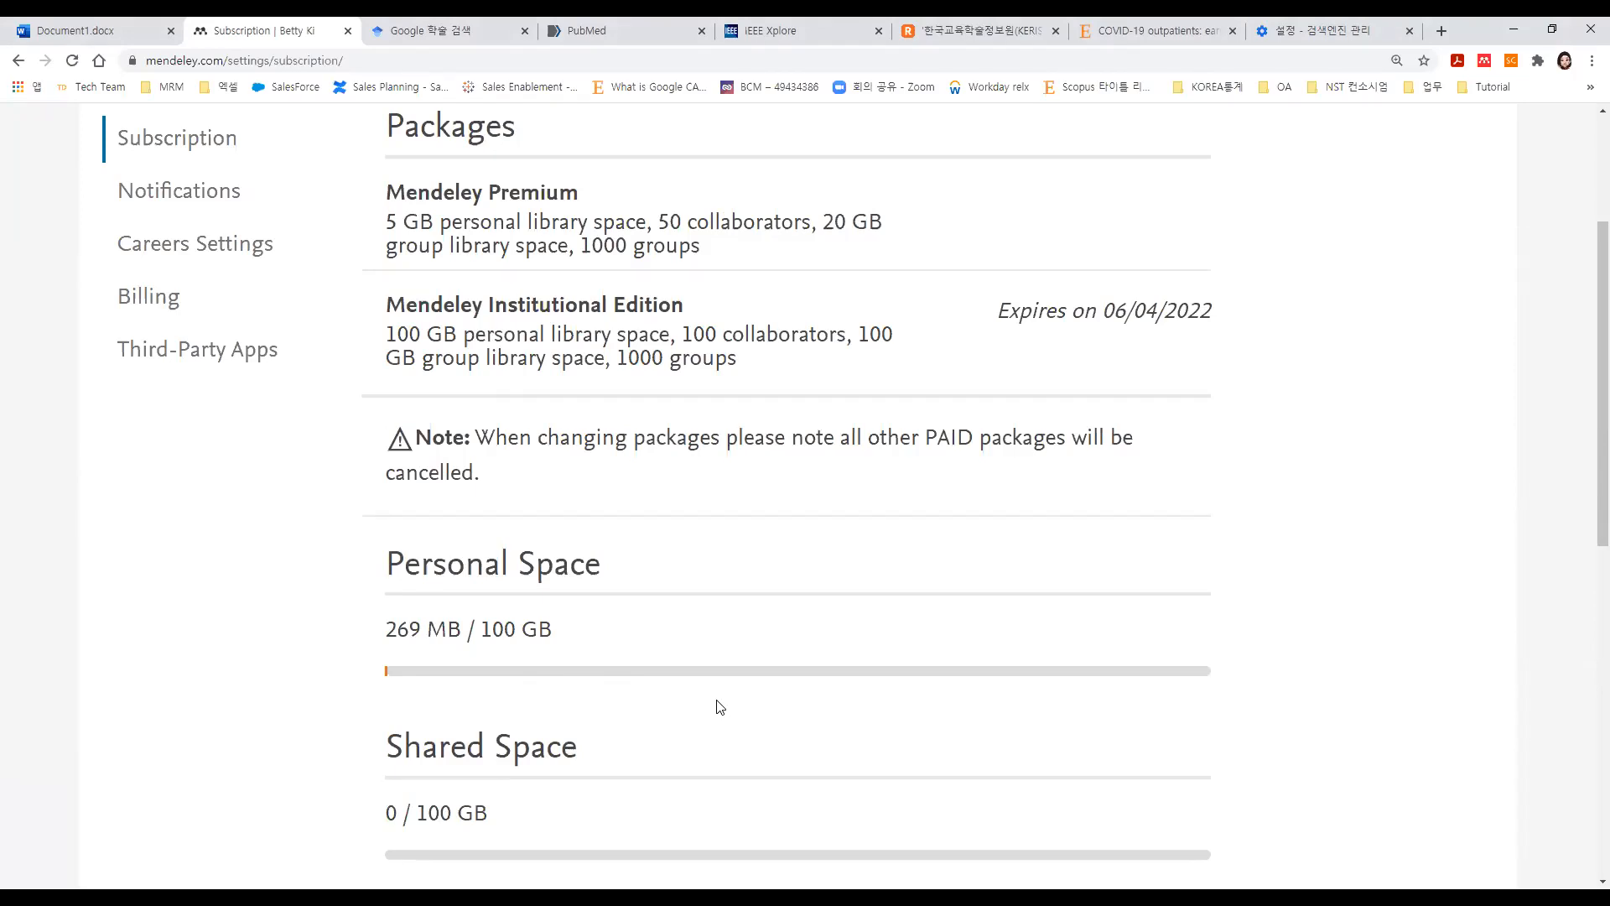
{"action": "scroll", "coordinate": [720, 707], "scroll_direction": "up", "scroll_amount": 3}
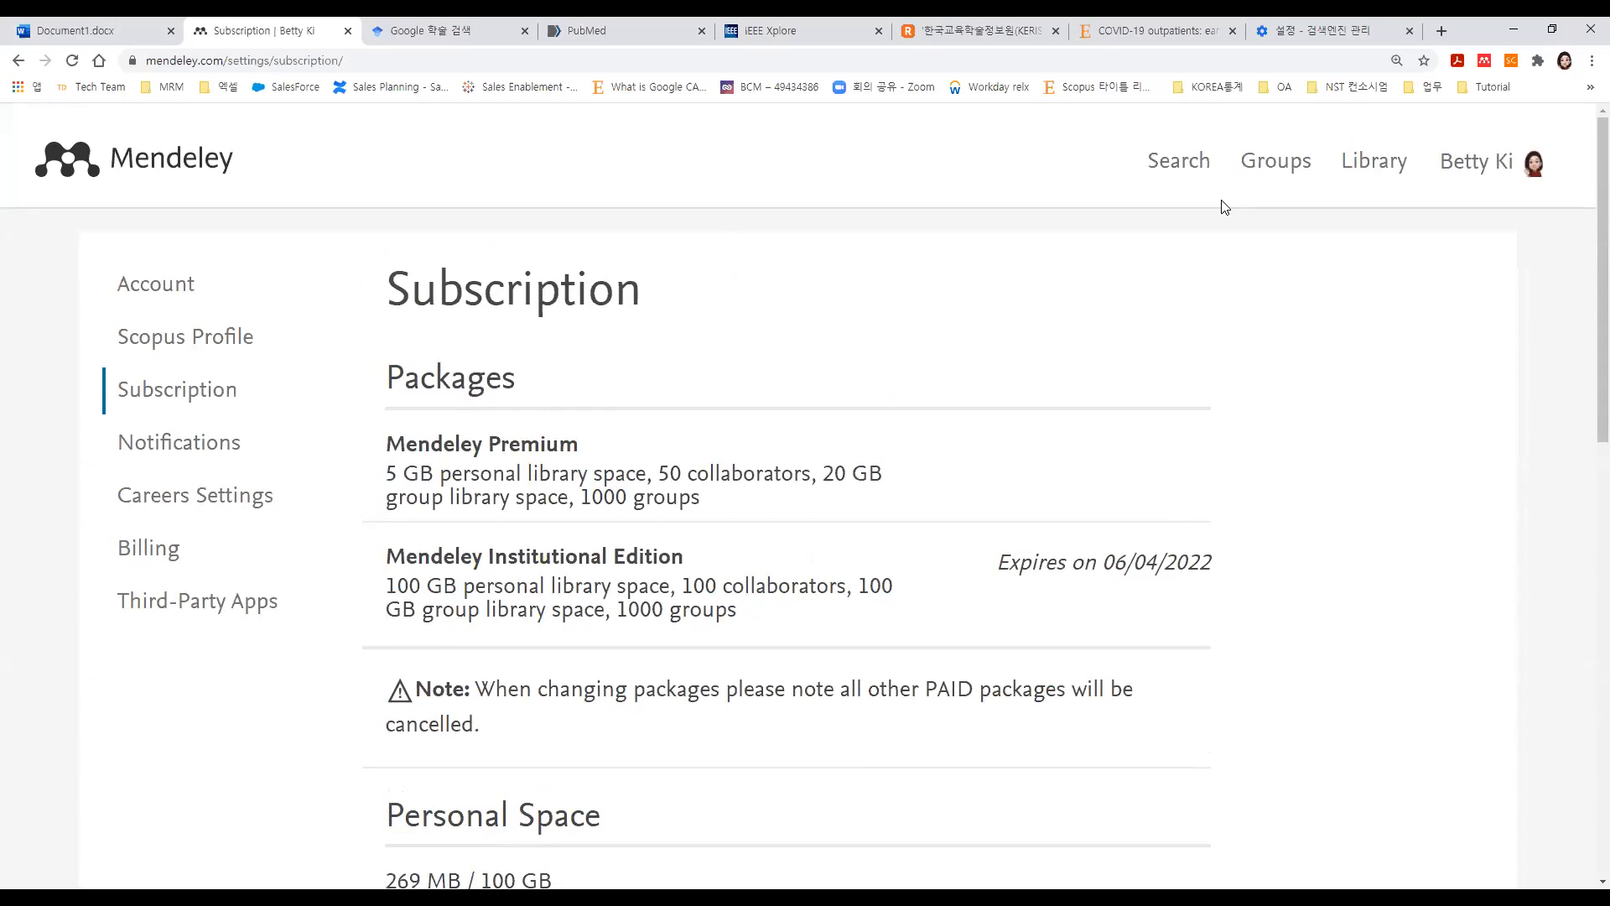
{"action": "scroll", "coordinate": [1272, 475], "scroll_direction": "down", "scroll_amount": 5}
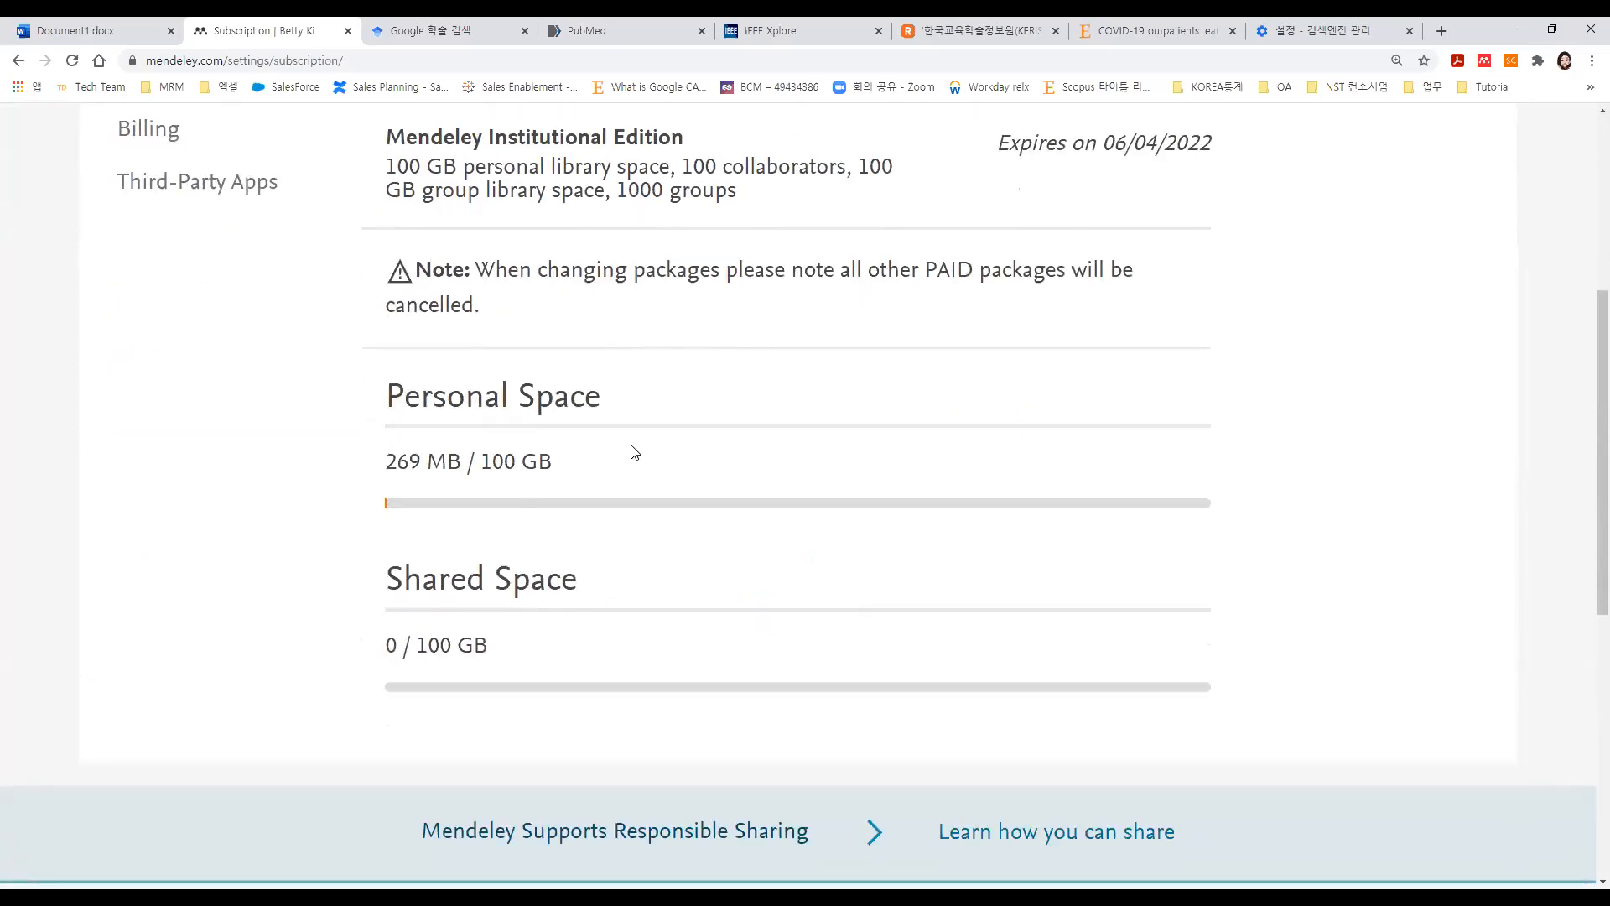
{"action": "scroll", "coordinate": [635, 453], "scroll_direction": "up", "scroll_amount": 5}
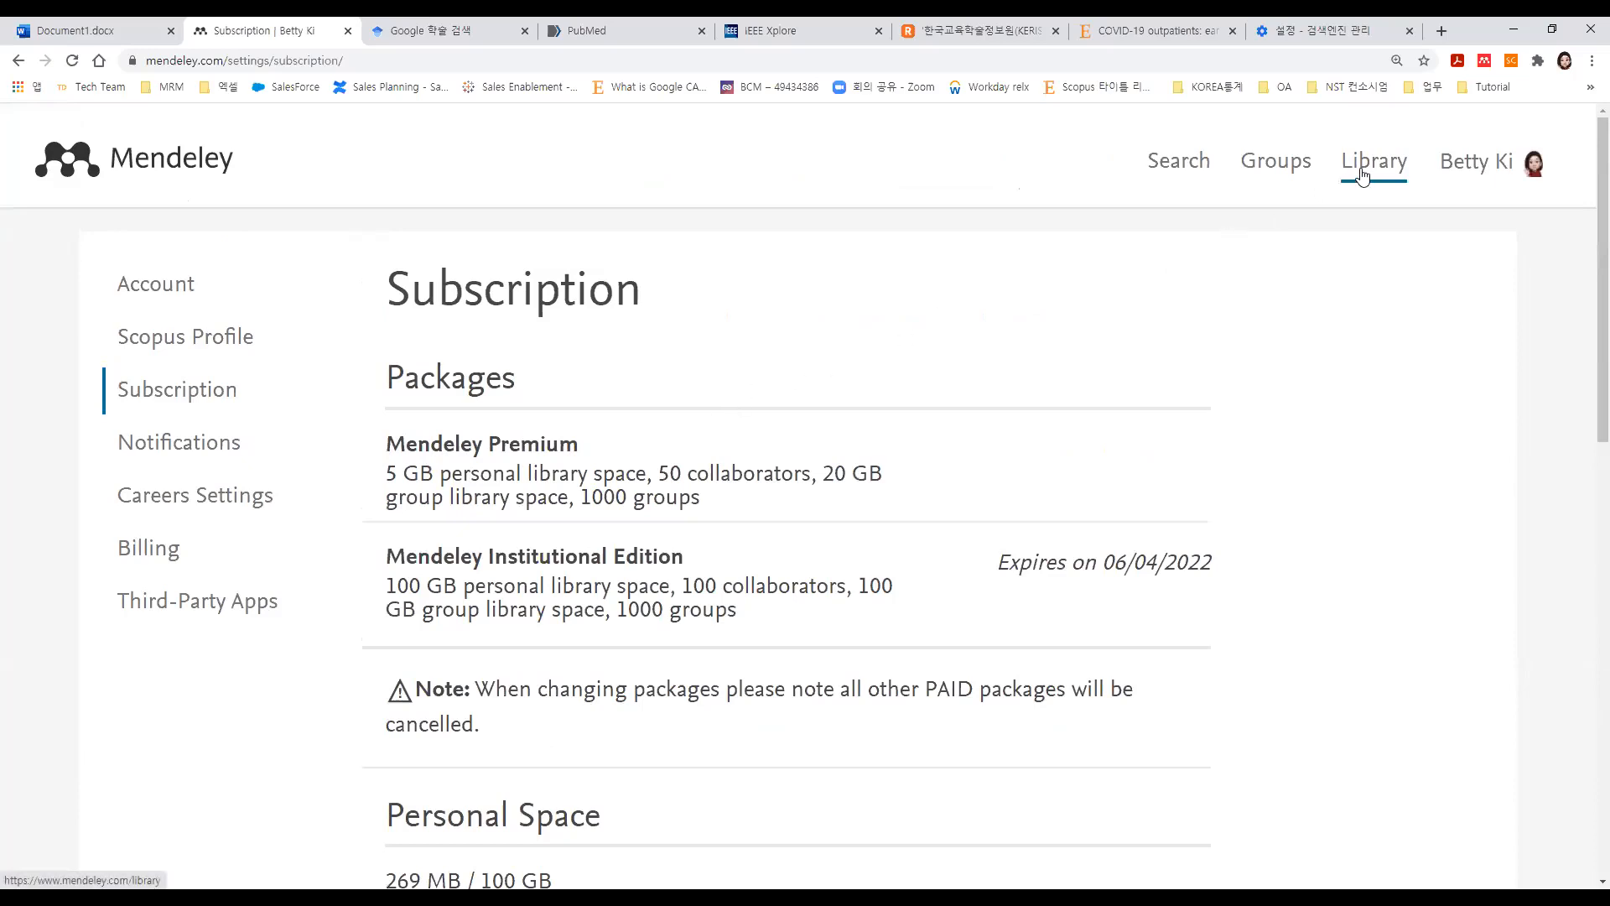
Go to Download Mendeley from the account menu and scroll to the New Mendeley Reference Manager banner.
{"action": "left_click", "coordinate": [1504, 173]}
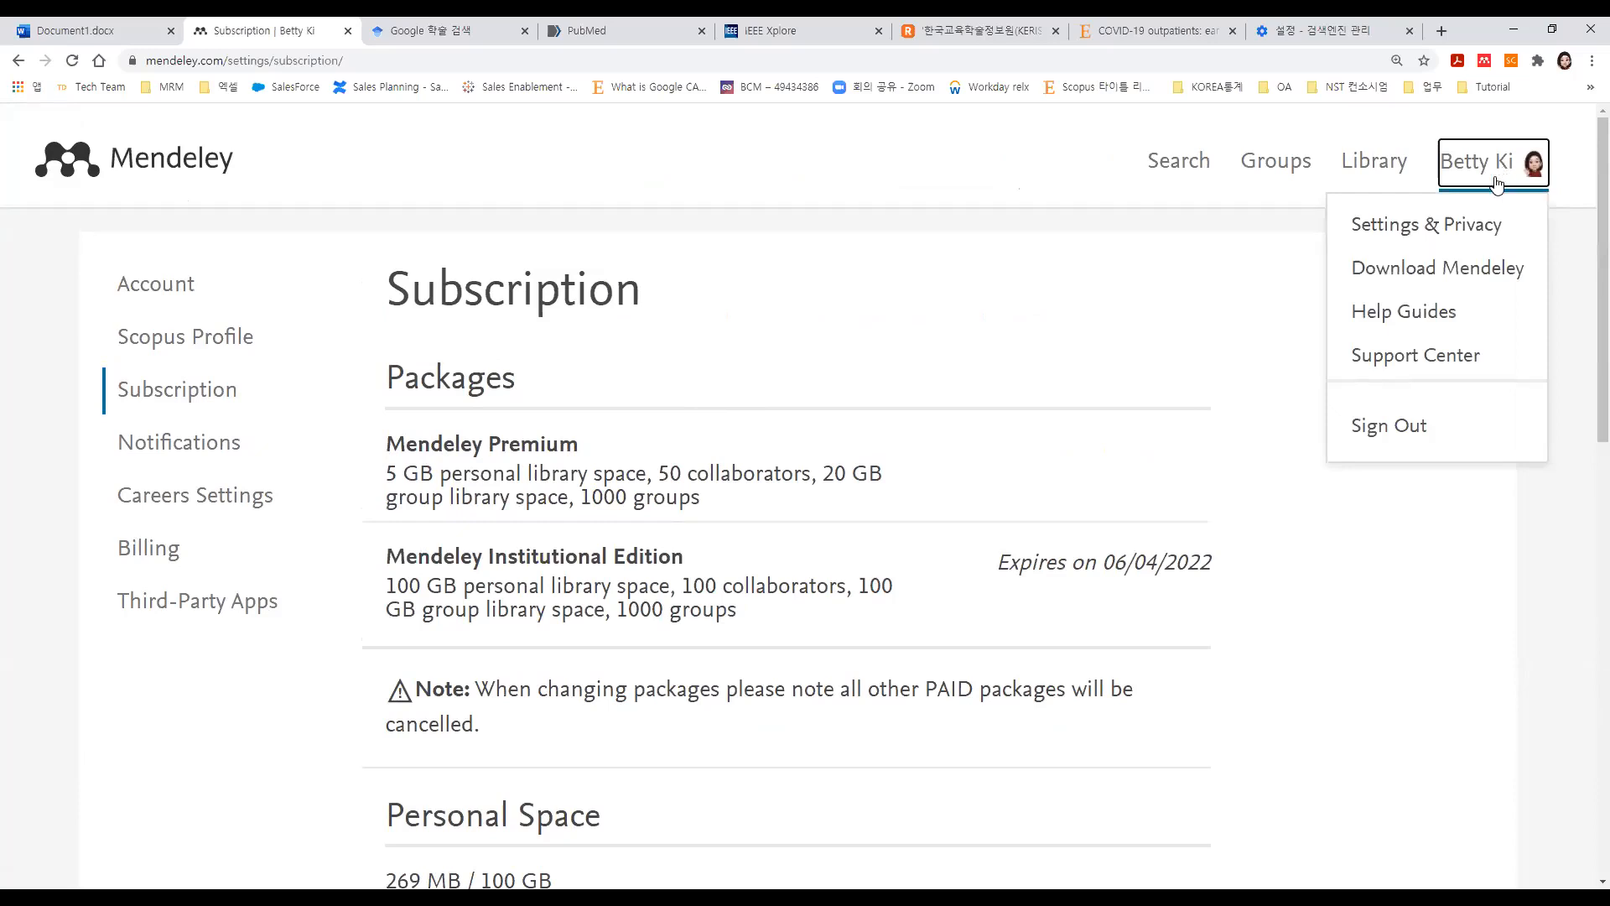
{"action": "left_click", "coordinate": [1435, 270]}
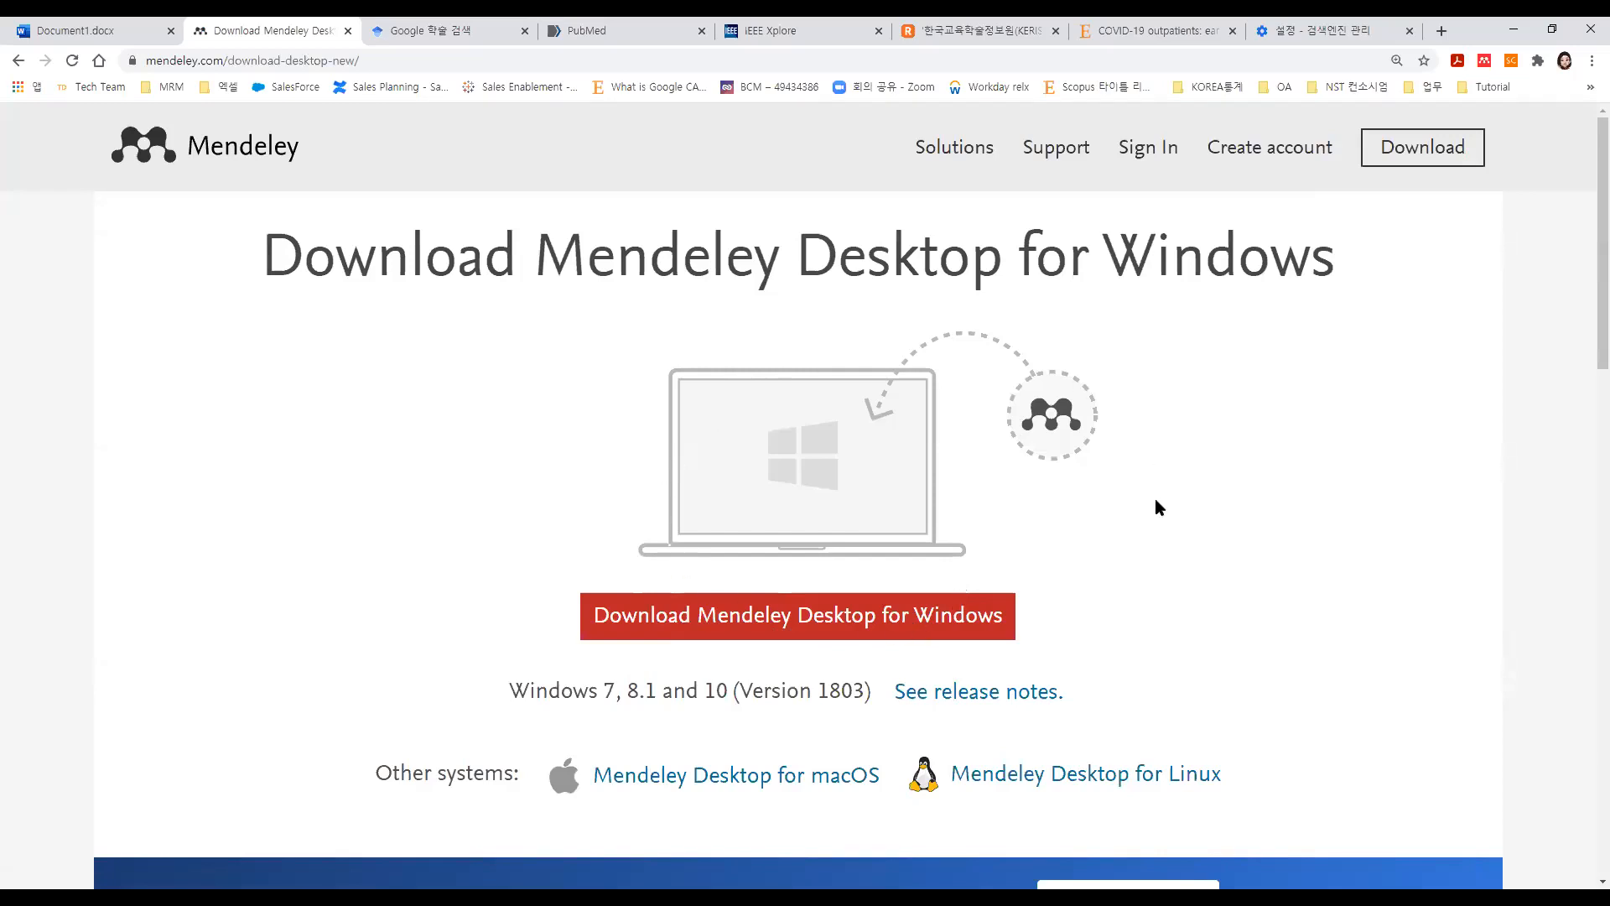
{"action": "scroll", "coordinate": [1158, 506], "scroll_direction": "down", "scroll_amount": 4}
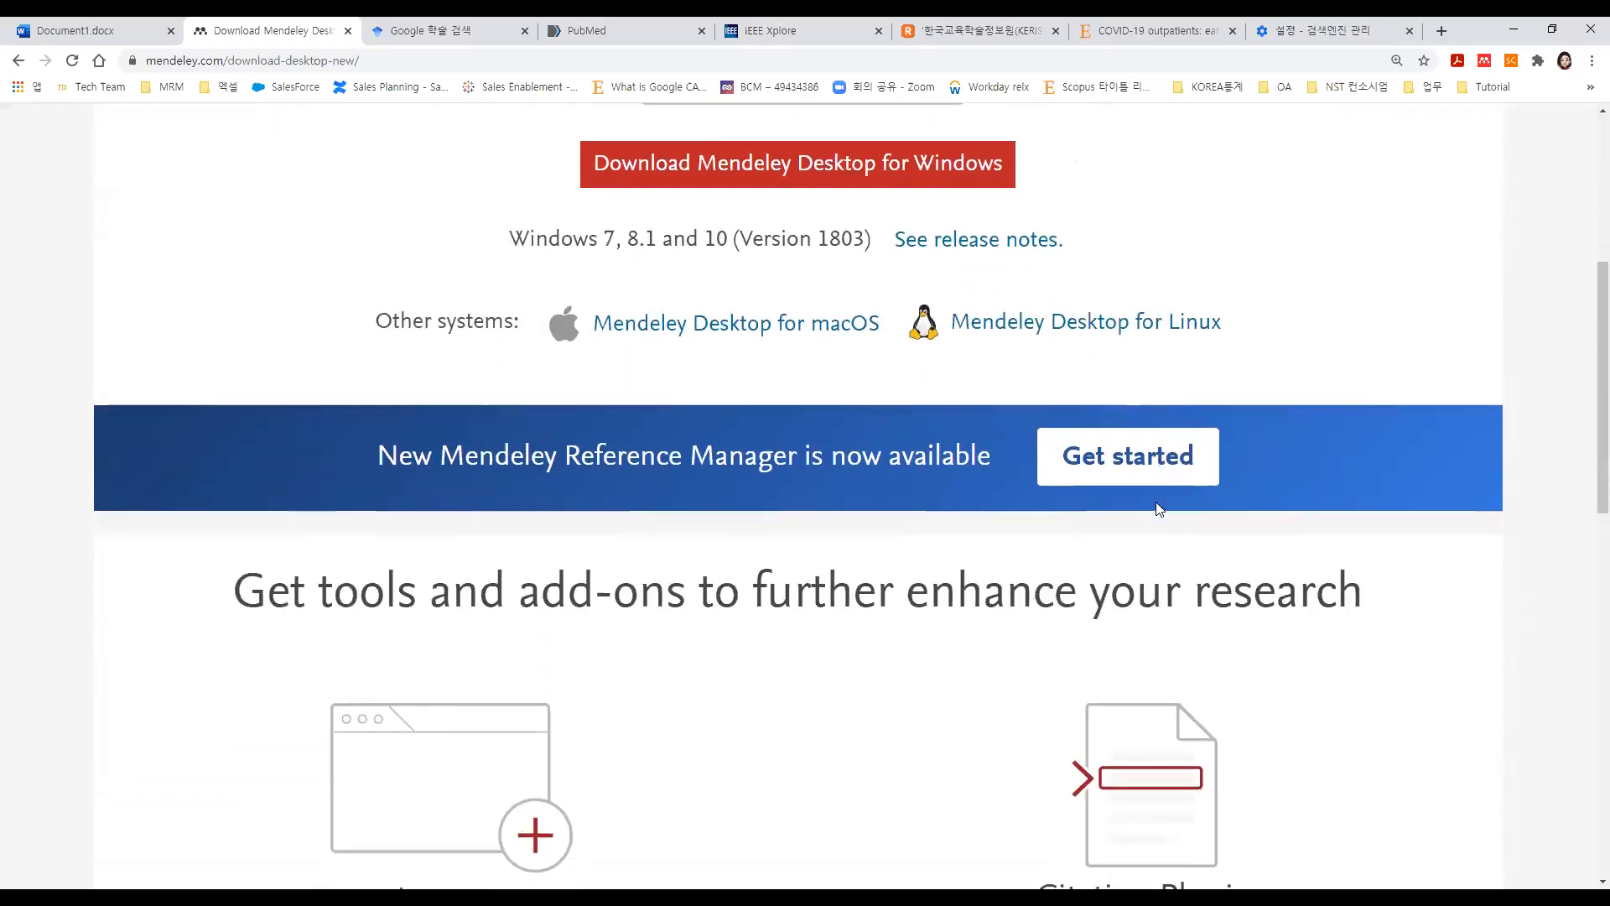
{"action": "scroll", "coordinate": [1155, 502], "scroll_direction": "down", "scroll_amount": 2}
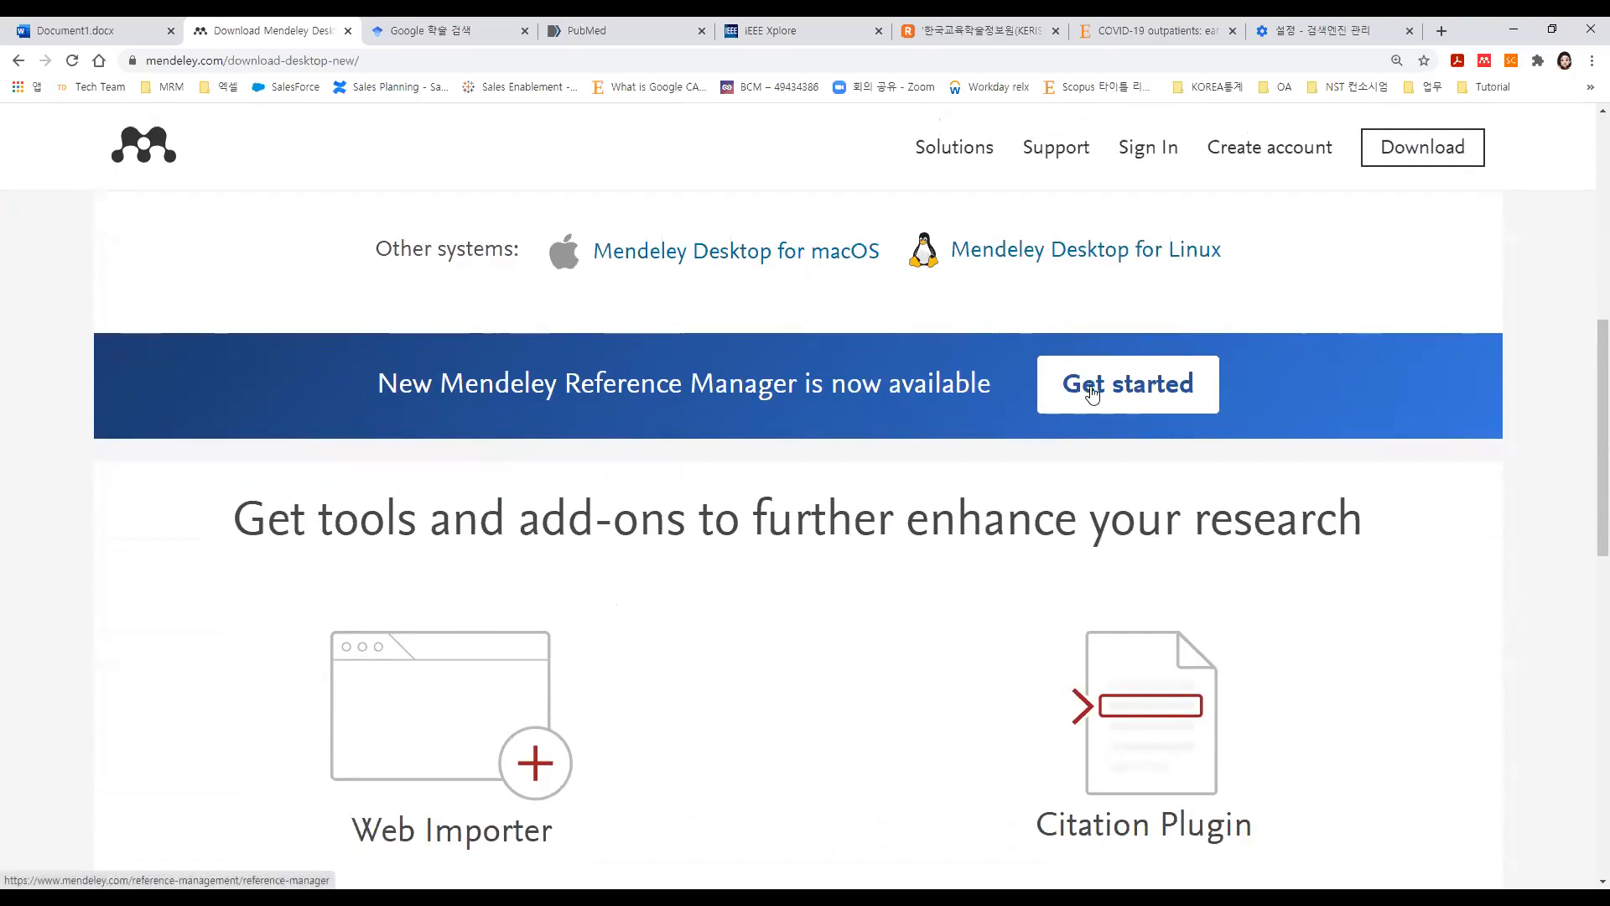
{"action": "left_click", "coordinate": [142, 895]}
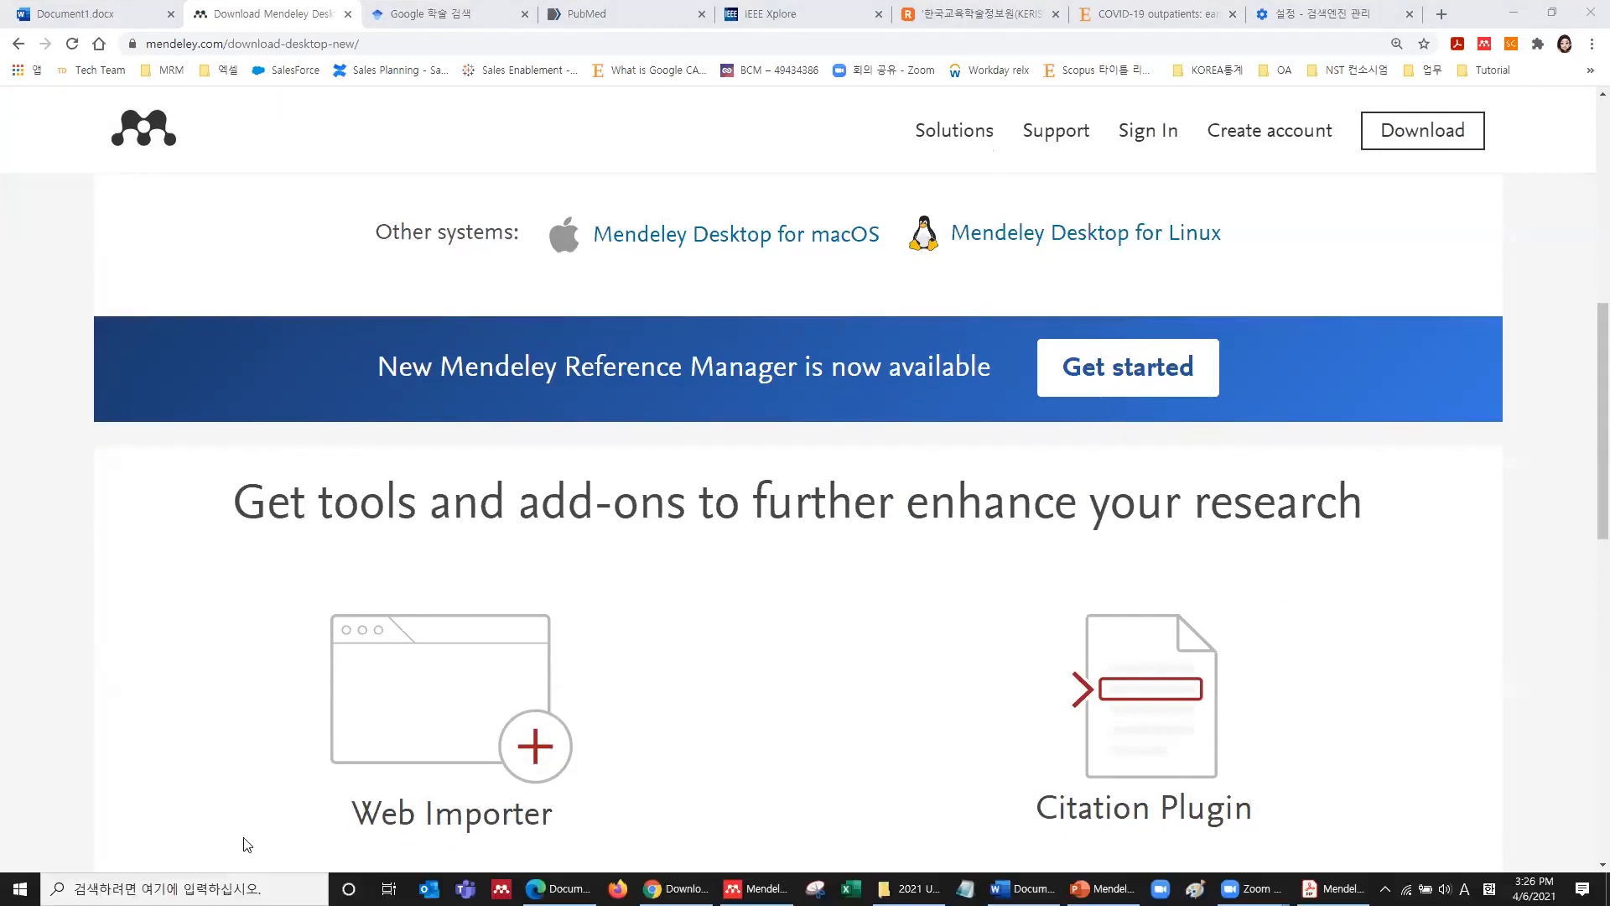
Launch Mendeley Reference Manager from the Start menu, dismiss its notice, then return to the browser's download page.
{"action": "left_click", "coordinate": [20, 888]}
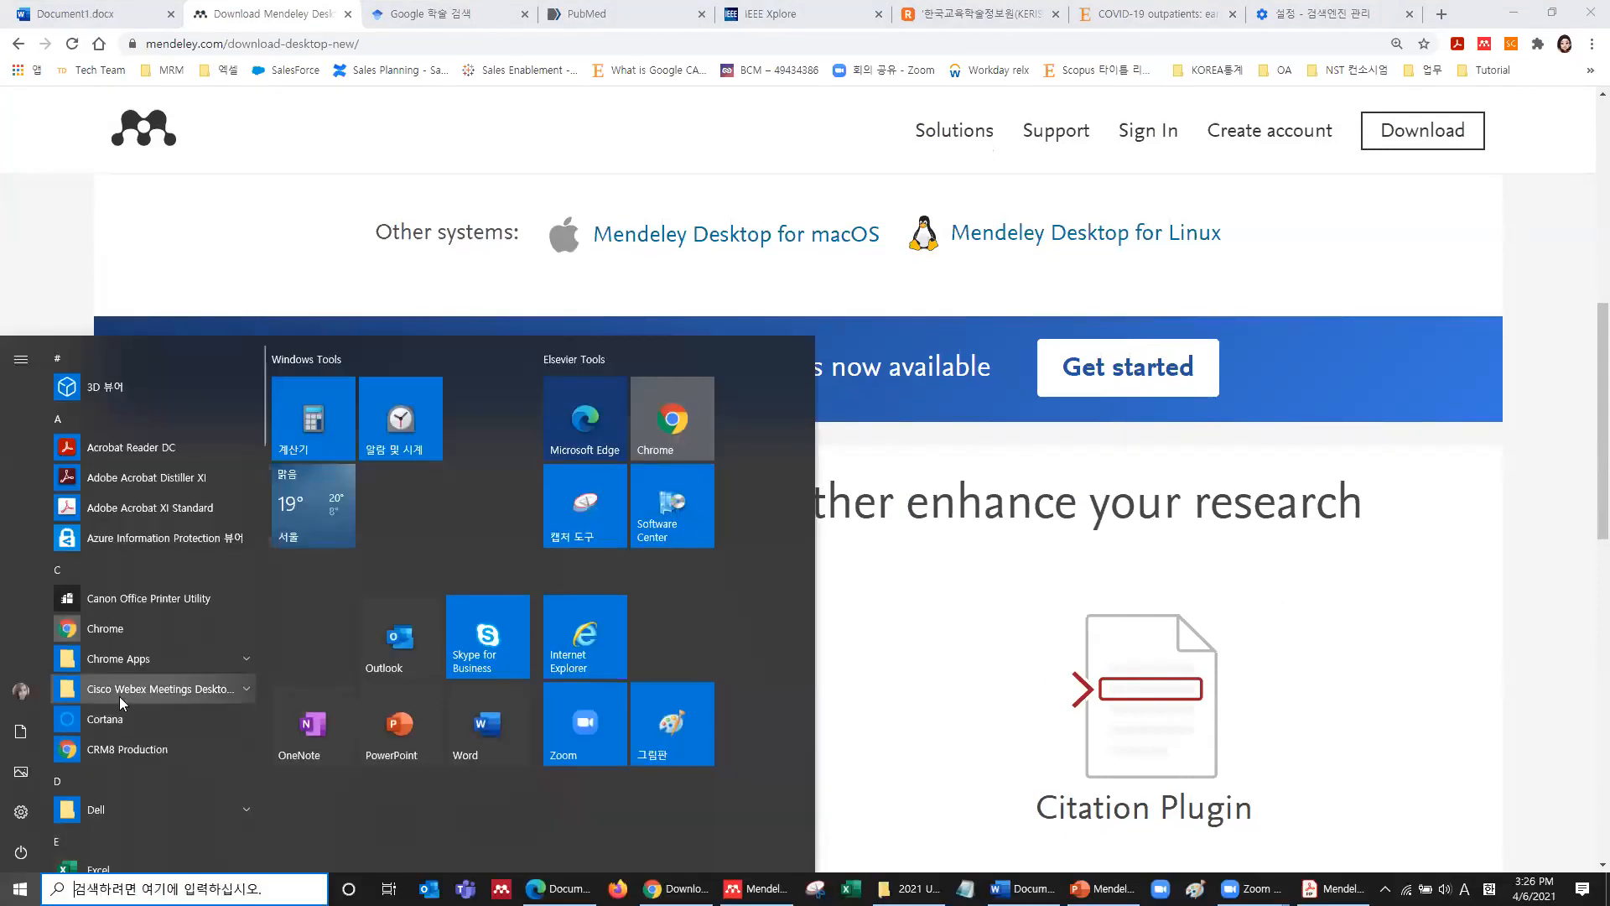
{"action": "scroll", "coordinate": [114, 673], "scroll_direction": "down", "scroll_amount": 5}
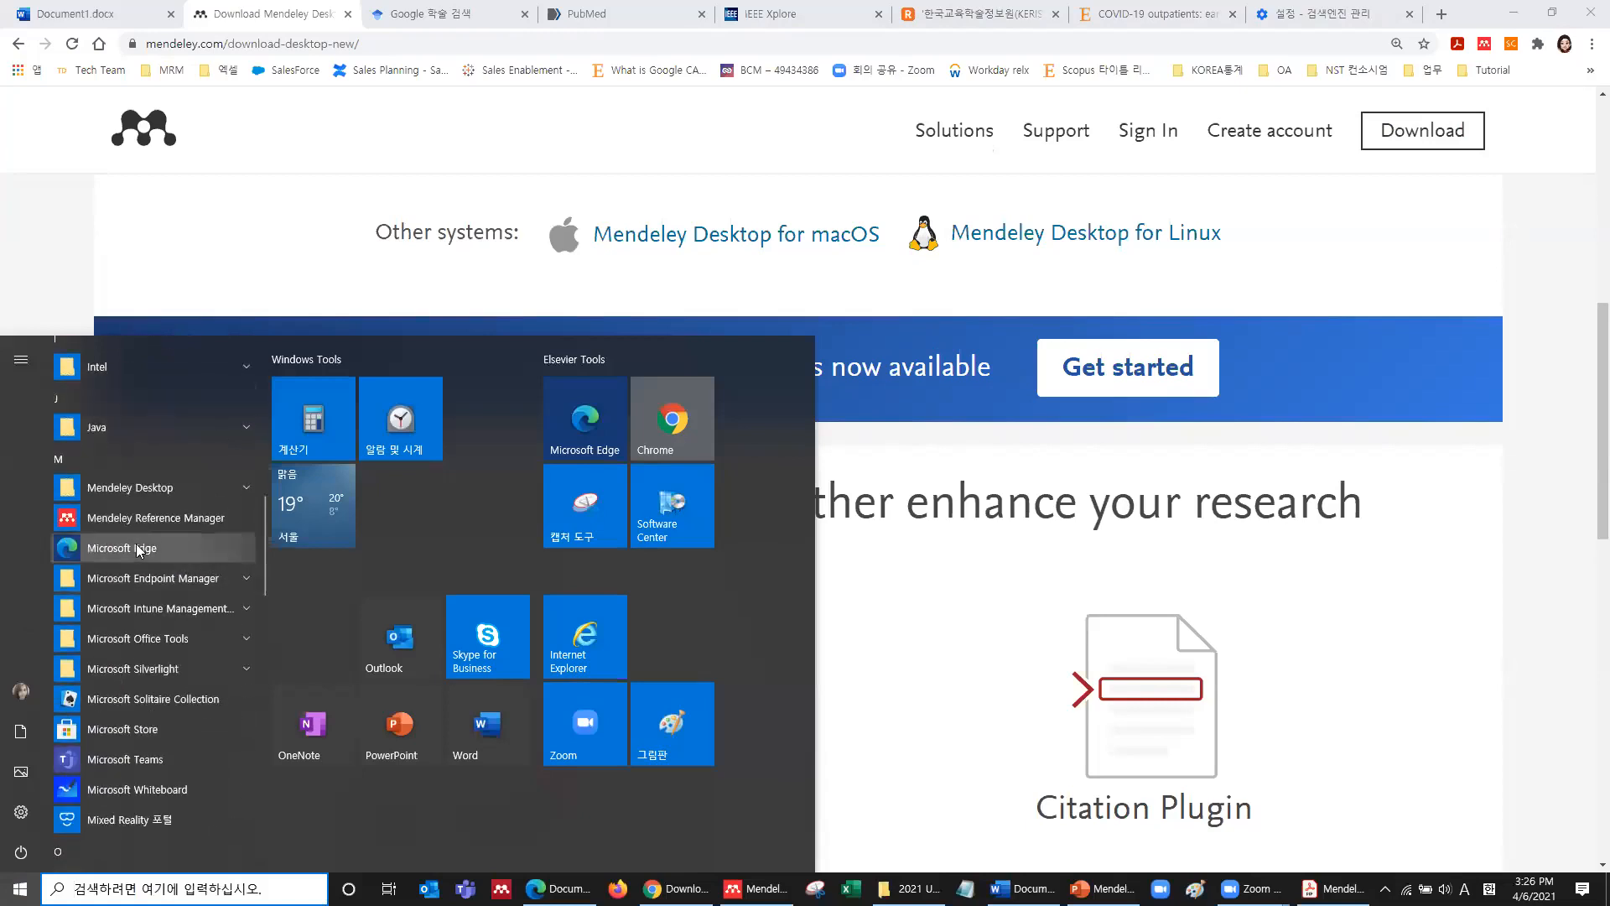
{"action": "left_click", "coordinate": [141, 518]}
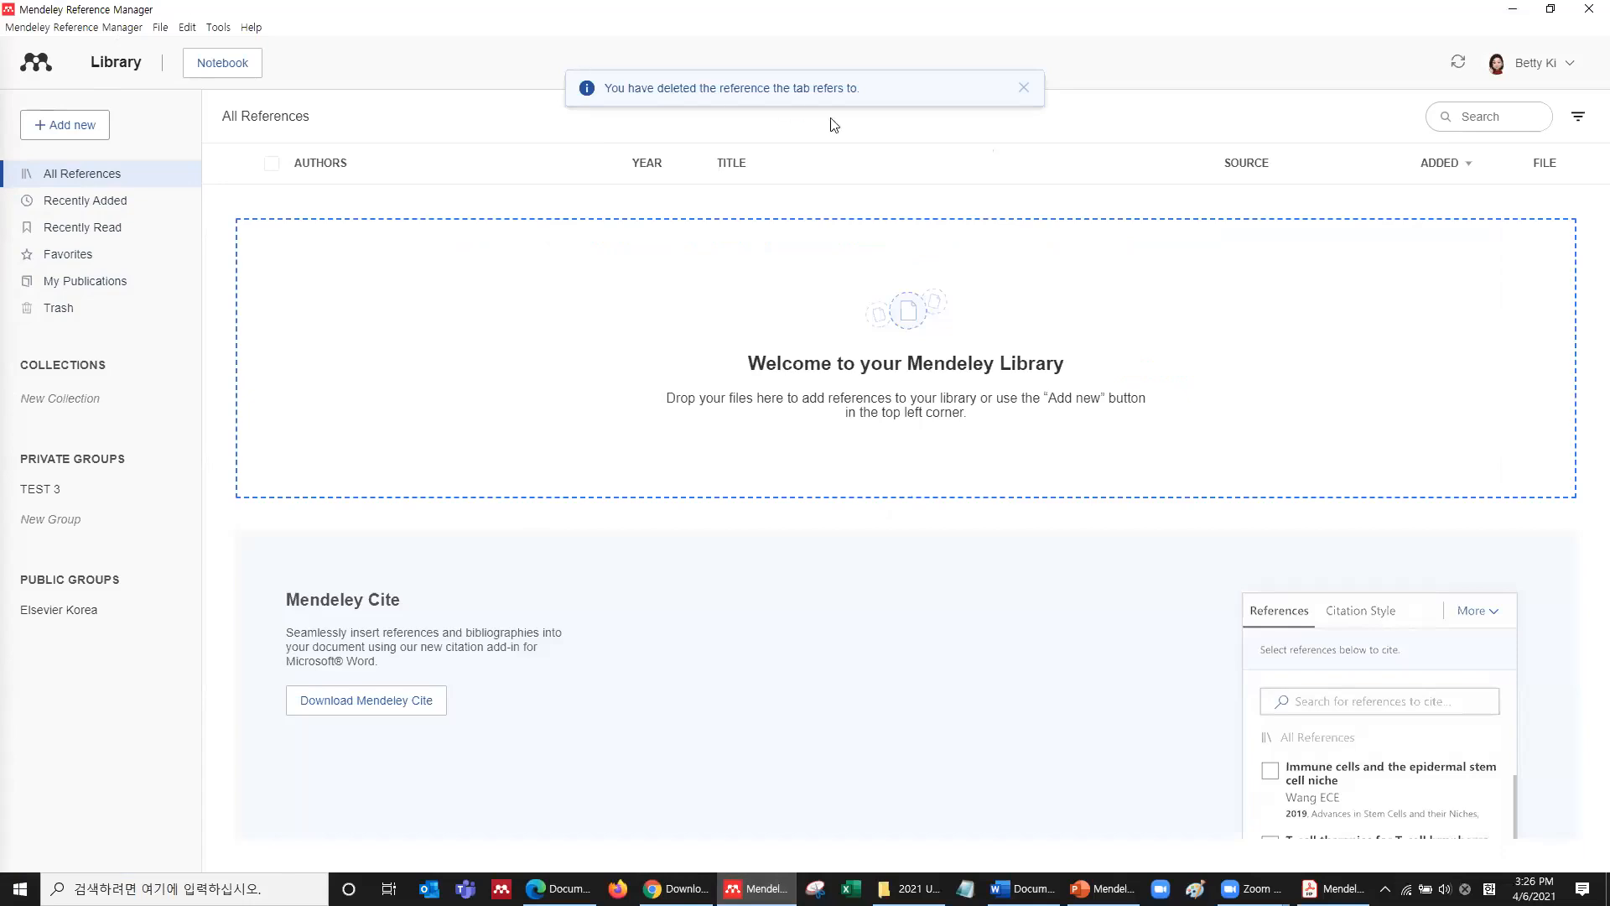
{"action": "left_click", "coordinate": [1024, 89]}
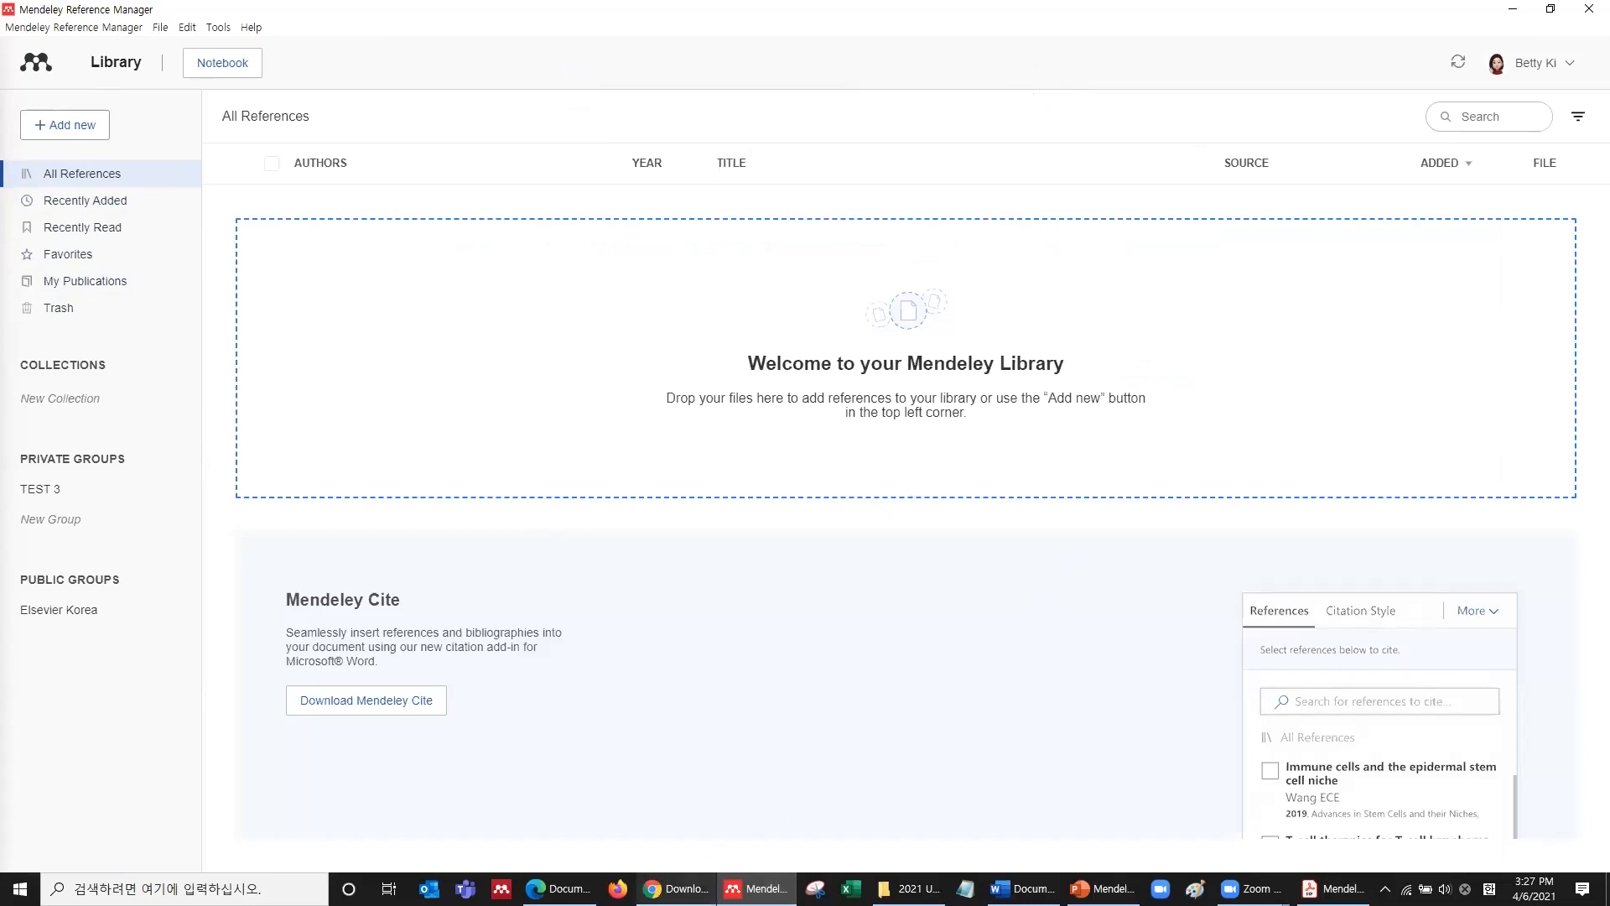
{"action": "left_click", "coordinate": [675, 888]}
{"action": "scroll", "coordinate": [759, 611], "scroll_direction": "down", "scroll_amount": 3}
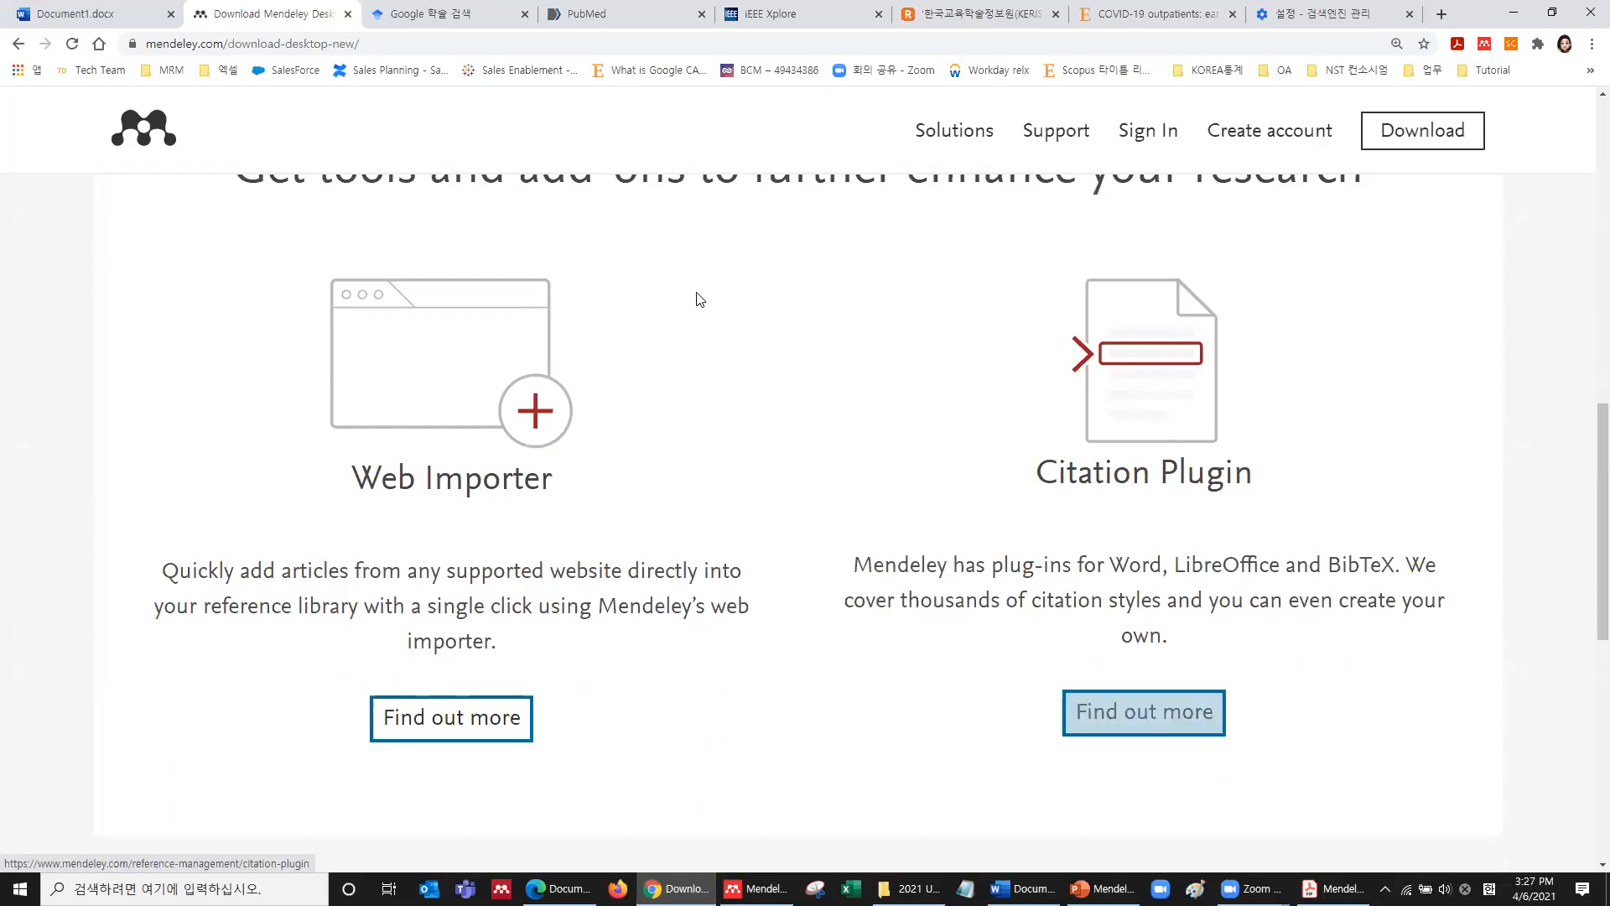
{"action": "scroll", "coordinate": [525, 132], "scroll_direction": "up", "scroll_amount": 1}
{"action": "left_click", "coordinate": [404, 43]}
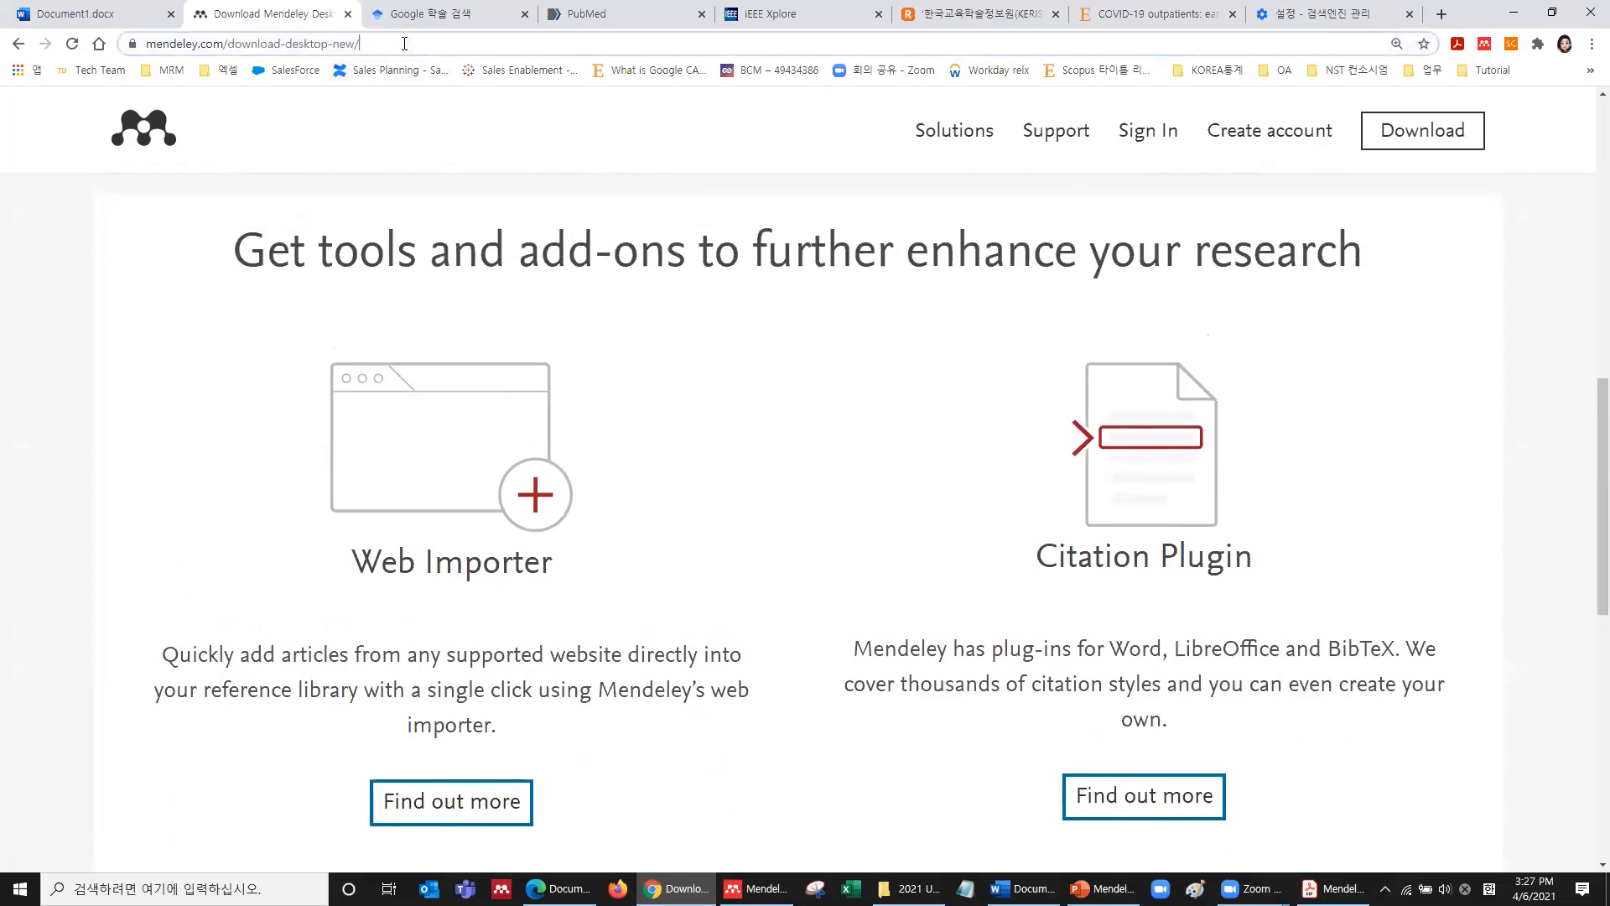
{"action": "type", "text": "www.me"}
{"action": "key", "text": "Return"}
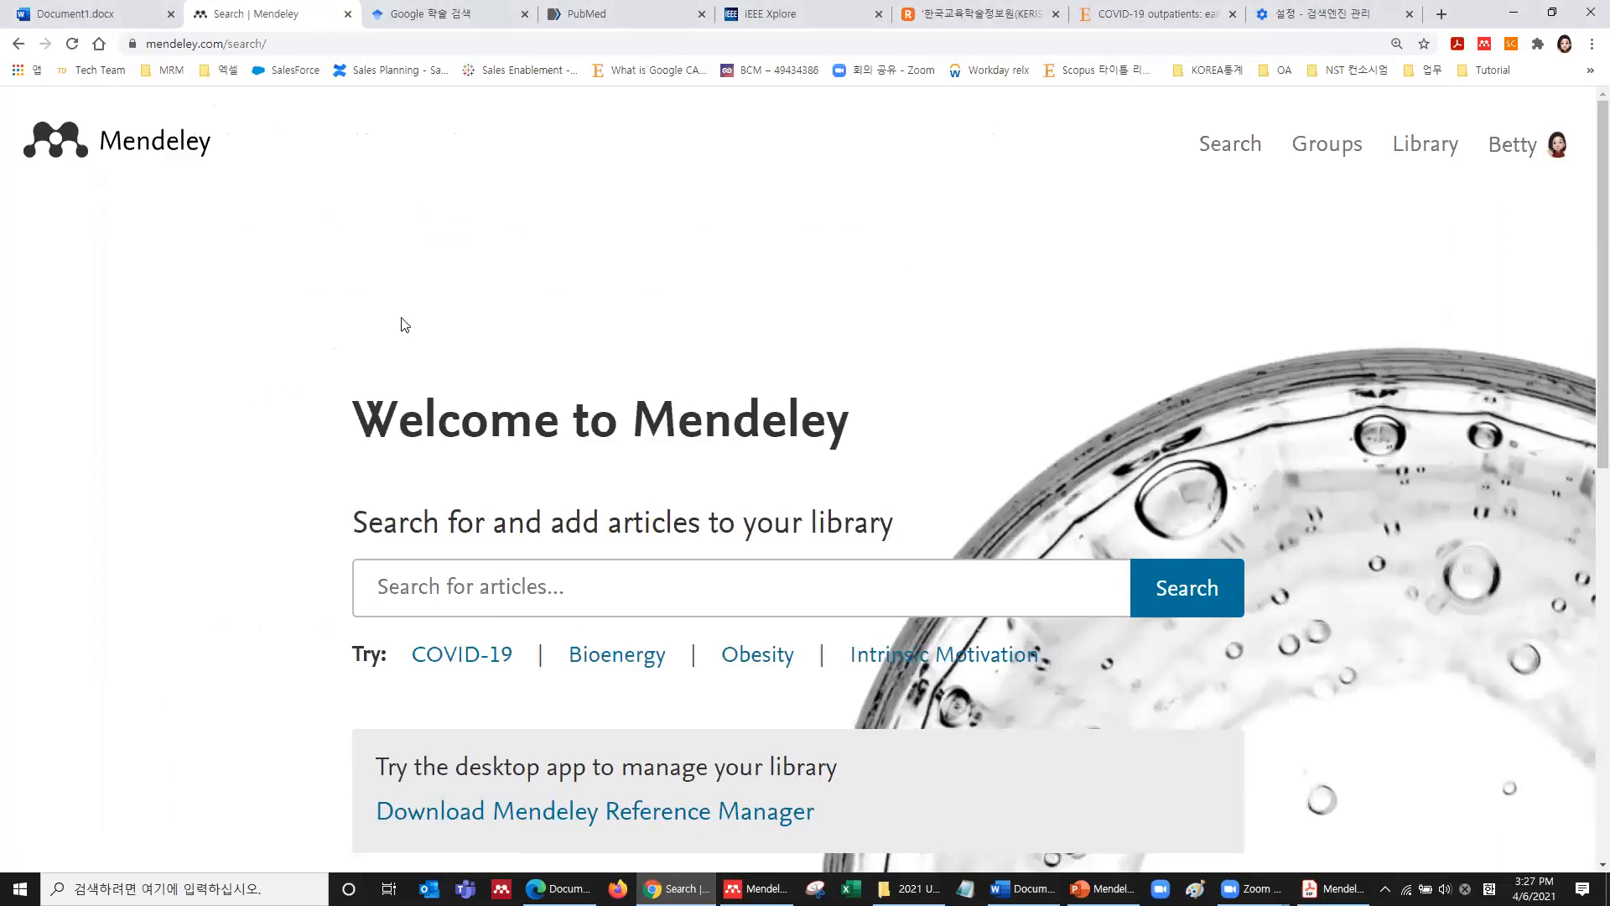
{"action": "left_click", "coordinate": [1435, 156]}
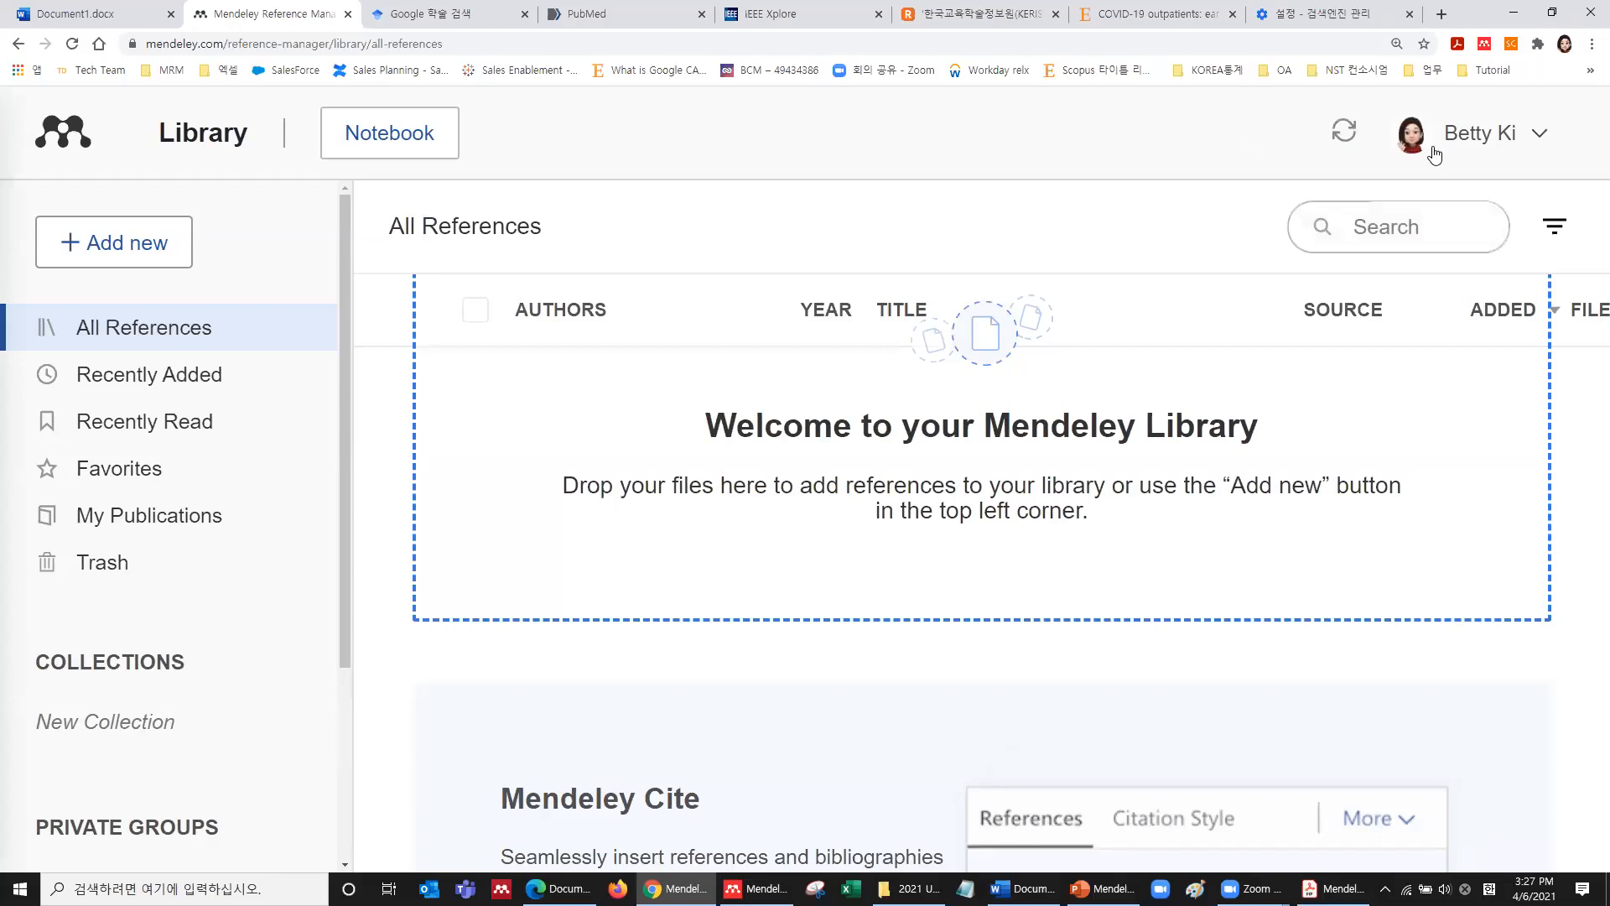
{"action": "key", "text": "ctrl+minus"}
{"action": "key", "text": "ctrl+minus"}
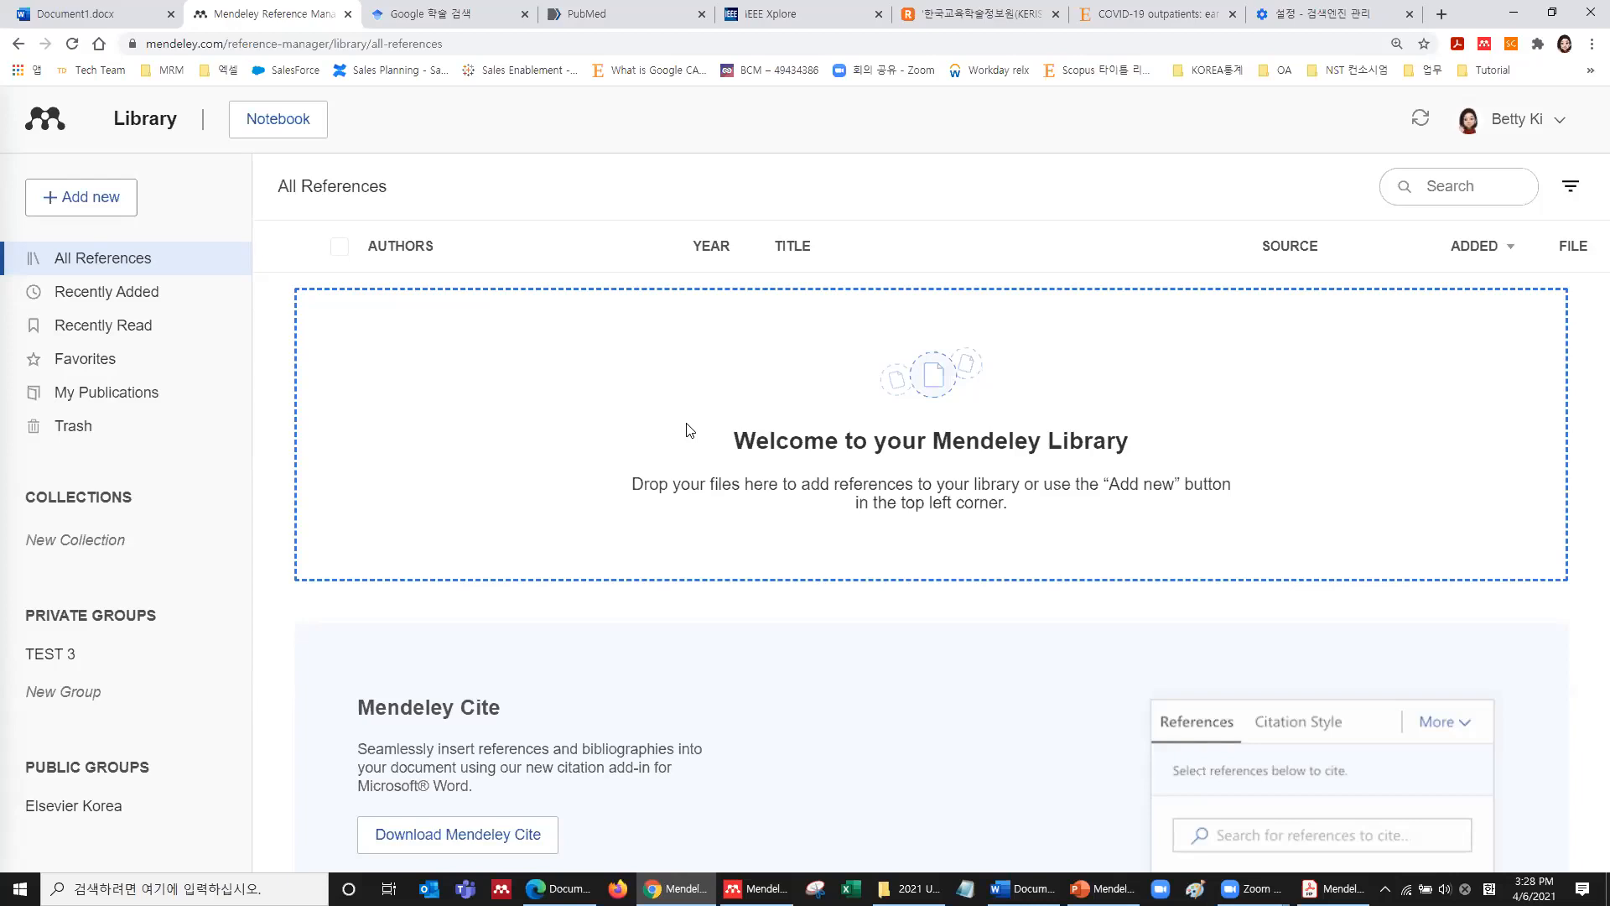
{"action": "left_click", "coordinate": [109, 203]}
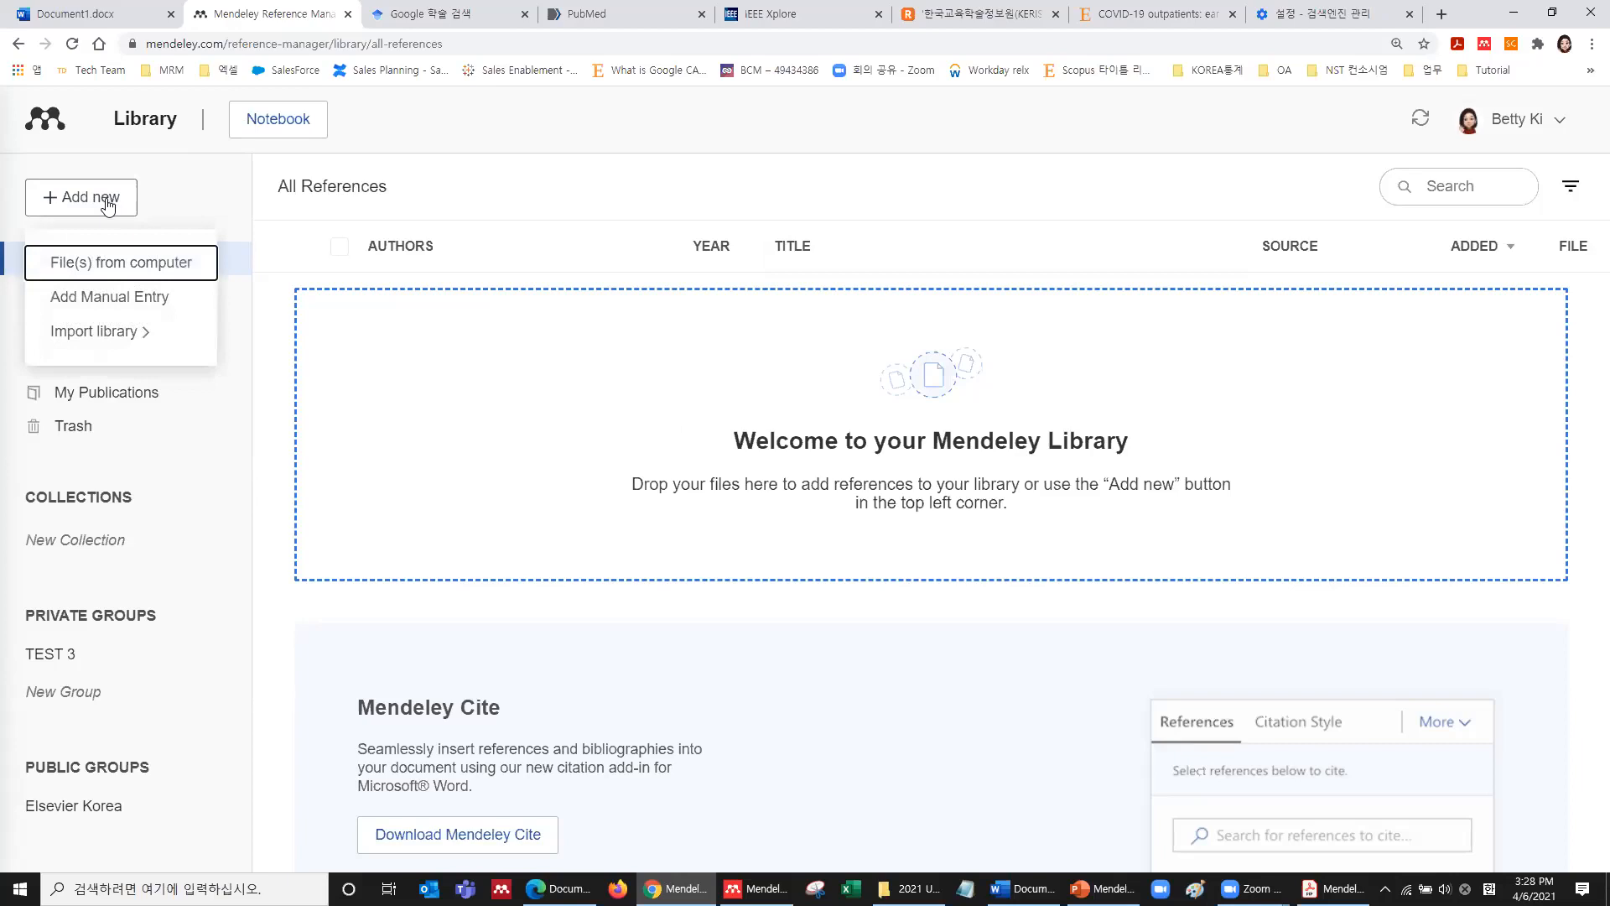
Check the Import library formats (BibTeX, Endnote XML, RIS), then choose File(s) from computer.
{"action": "left_click", "coordinate": [118, 332]}
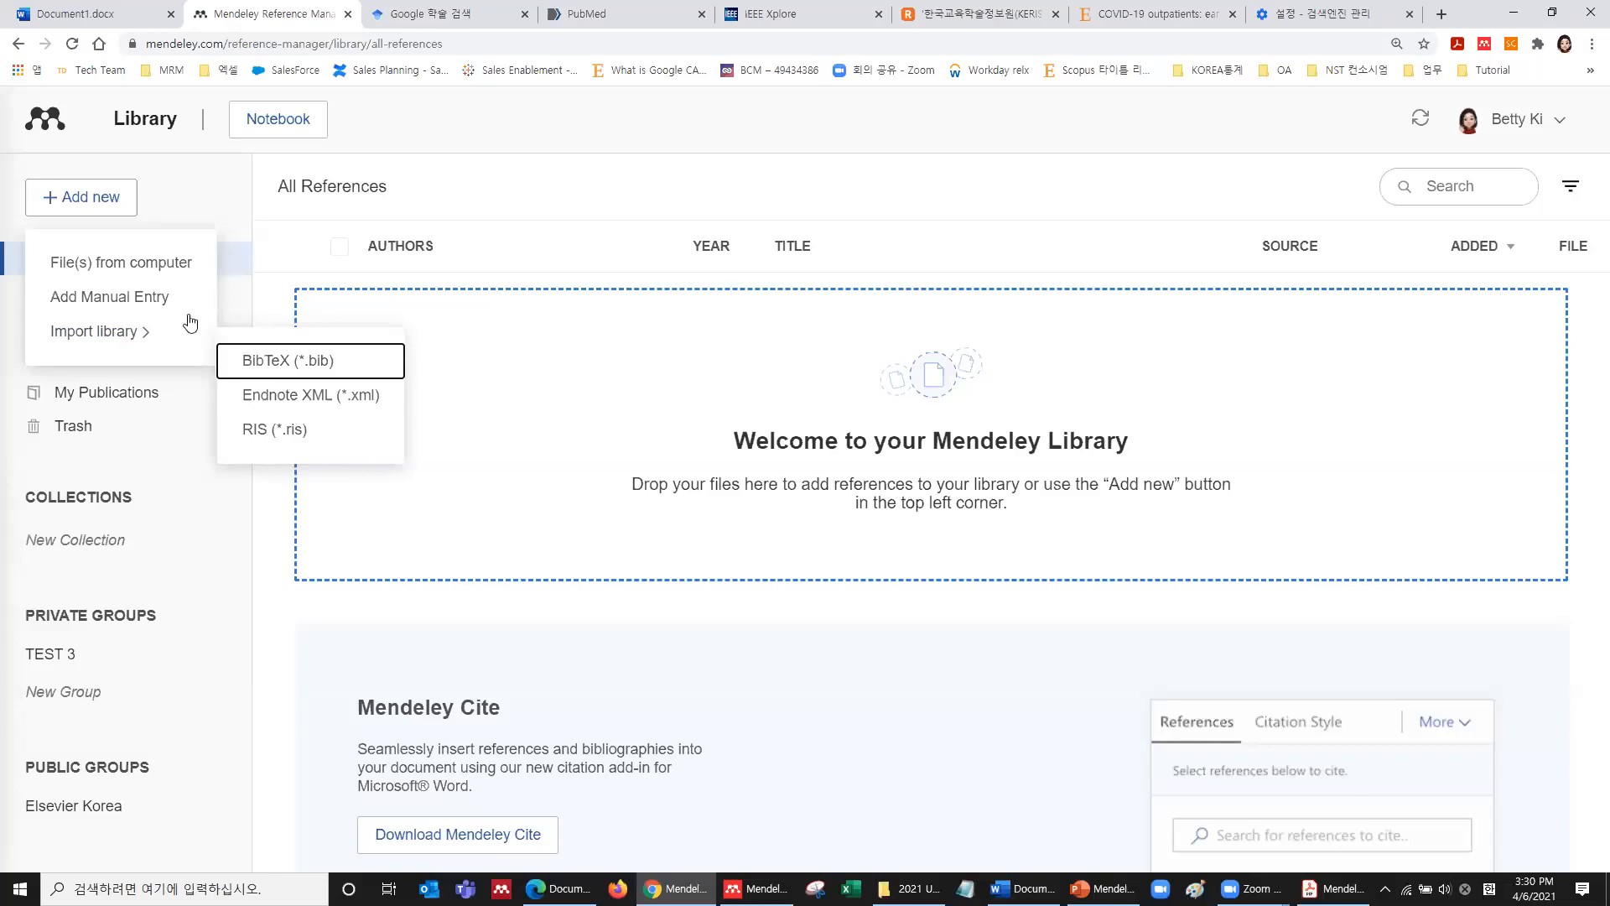
{"action": "left_click", "coordinate": [99, 267]}
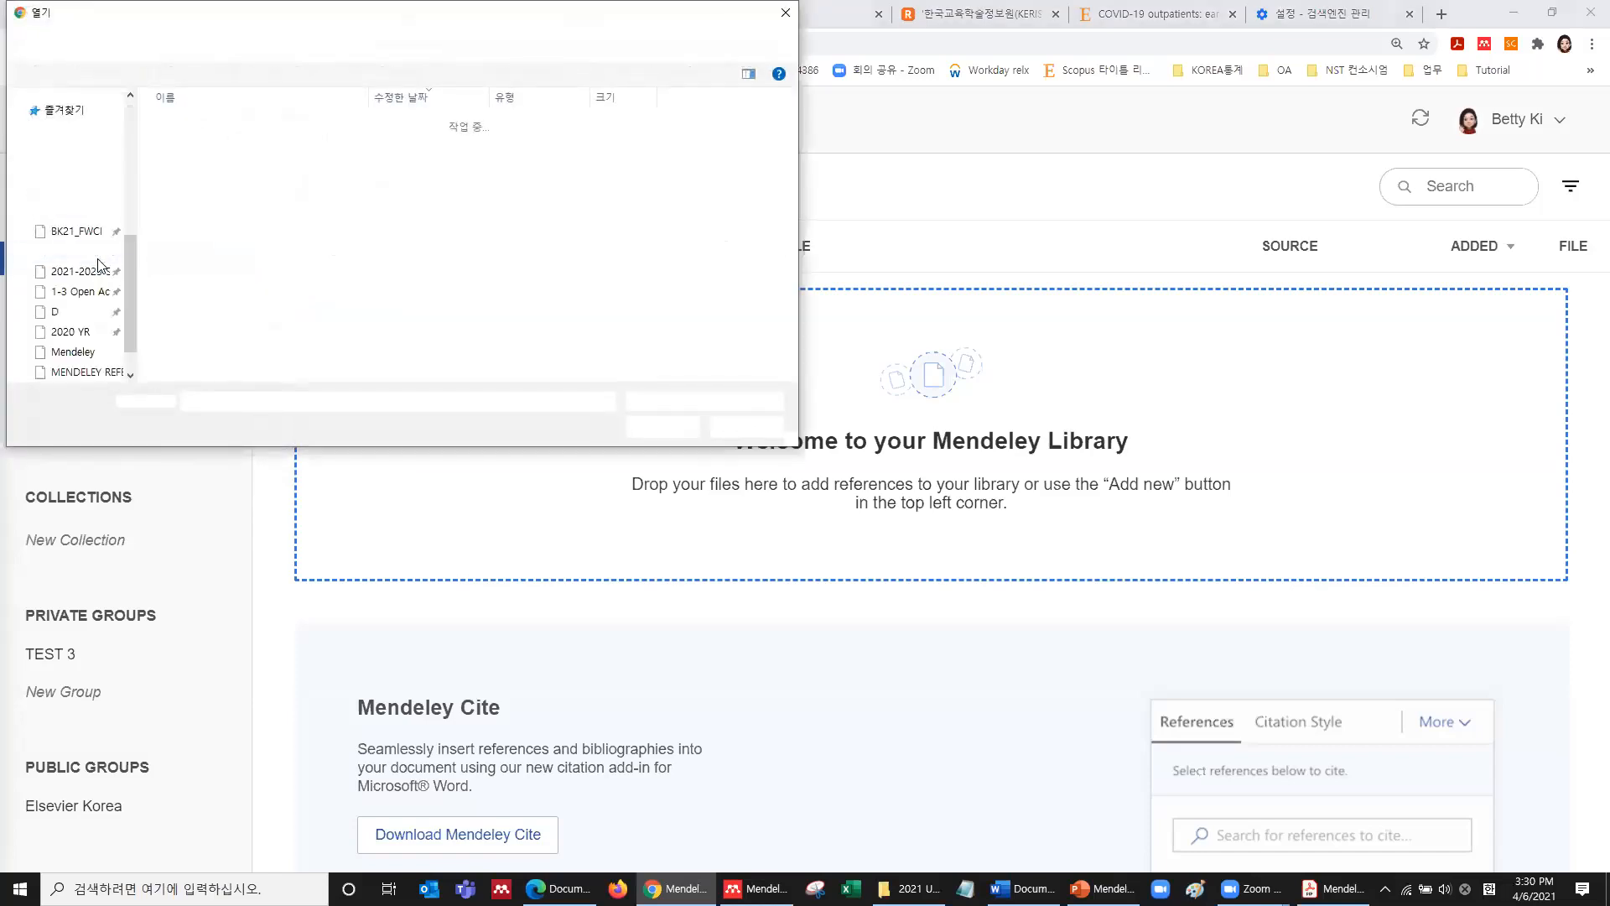
Upload the first eleven PDFs from Samsung USB (E:) > PDF articles.
{"action": "scroll", "coordinate": [94, 277], "scroll_direction": "down", "scroll_amount": 4}
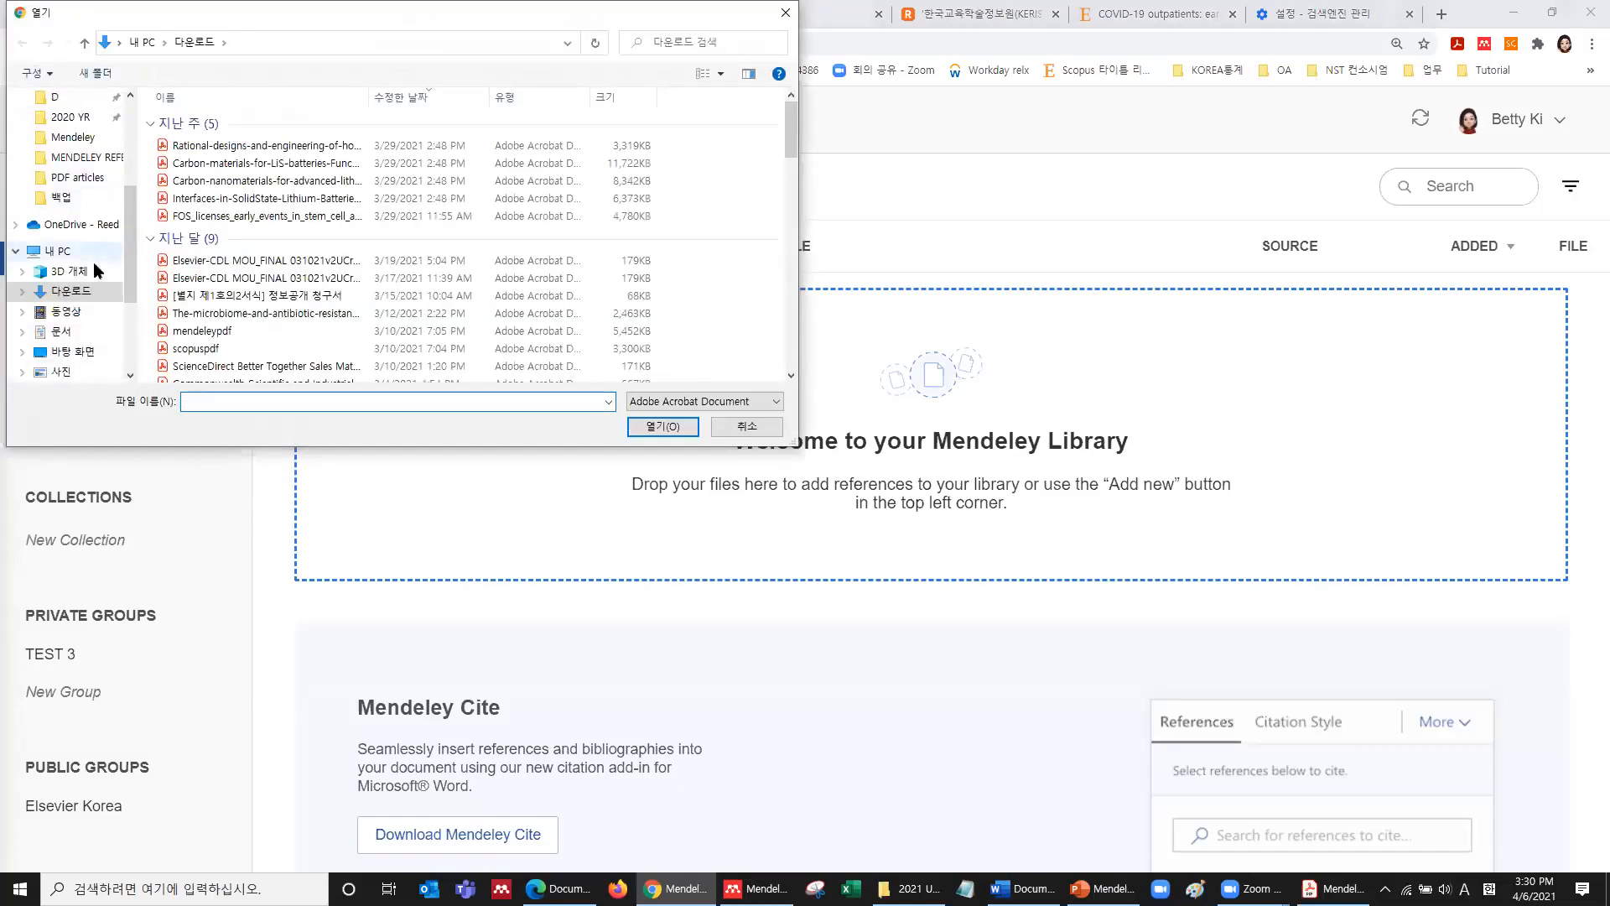
{"action": "scroll", "coordinate": [88, 300], "scroll_direction": "down", "scroll_amount": 1}
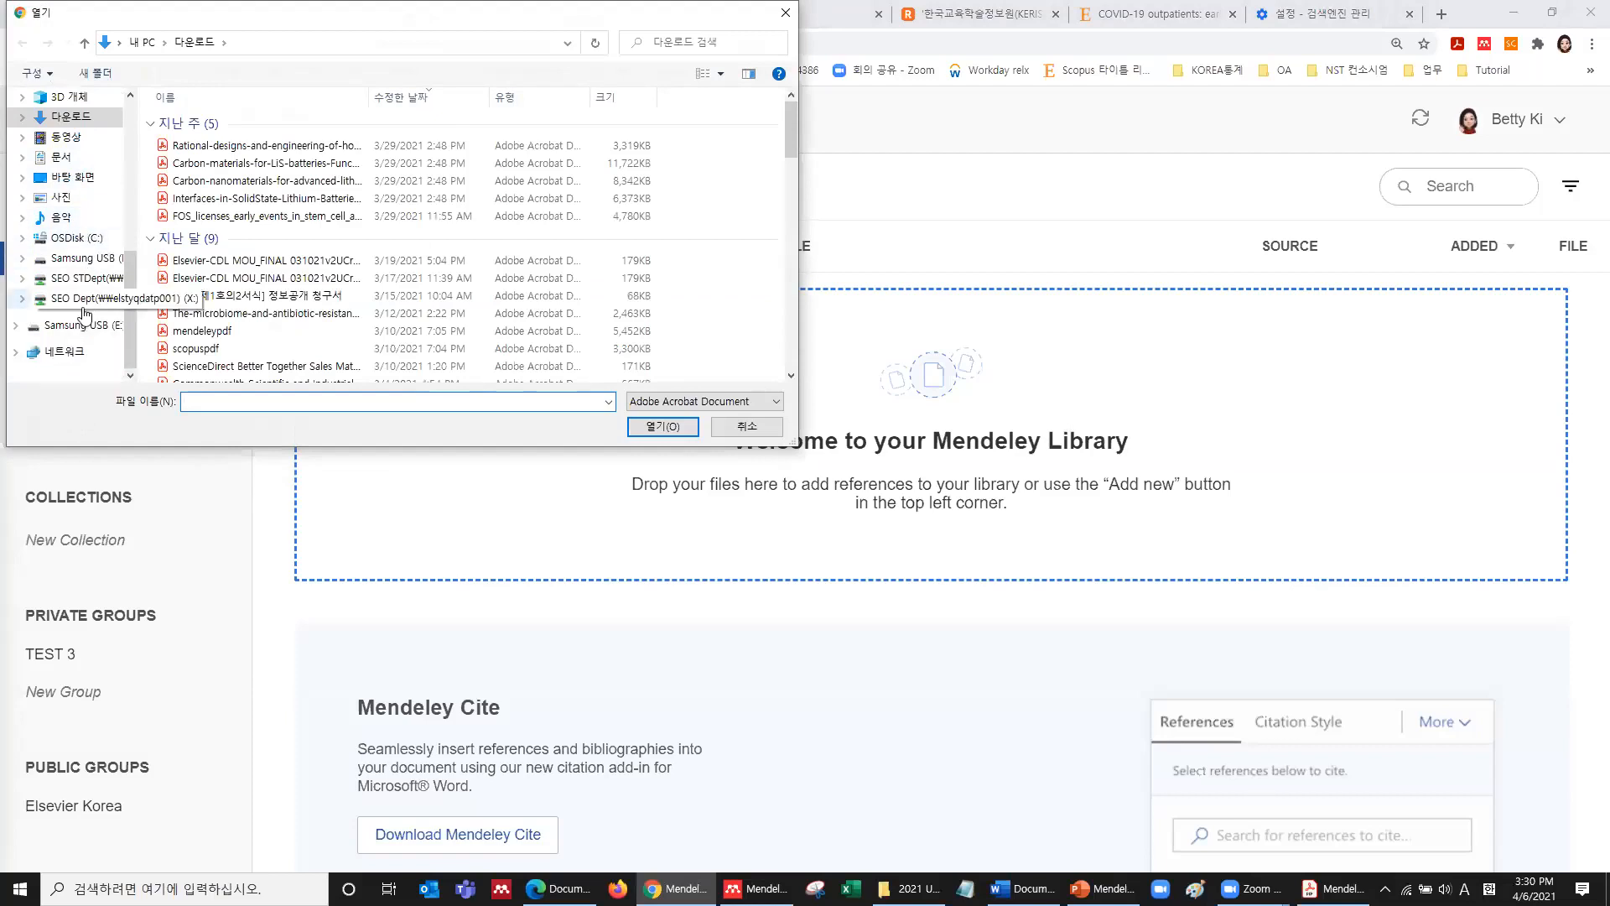
{"action": "left_click", "coordinate": [80, 325]}
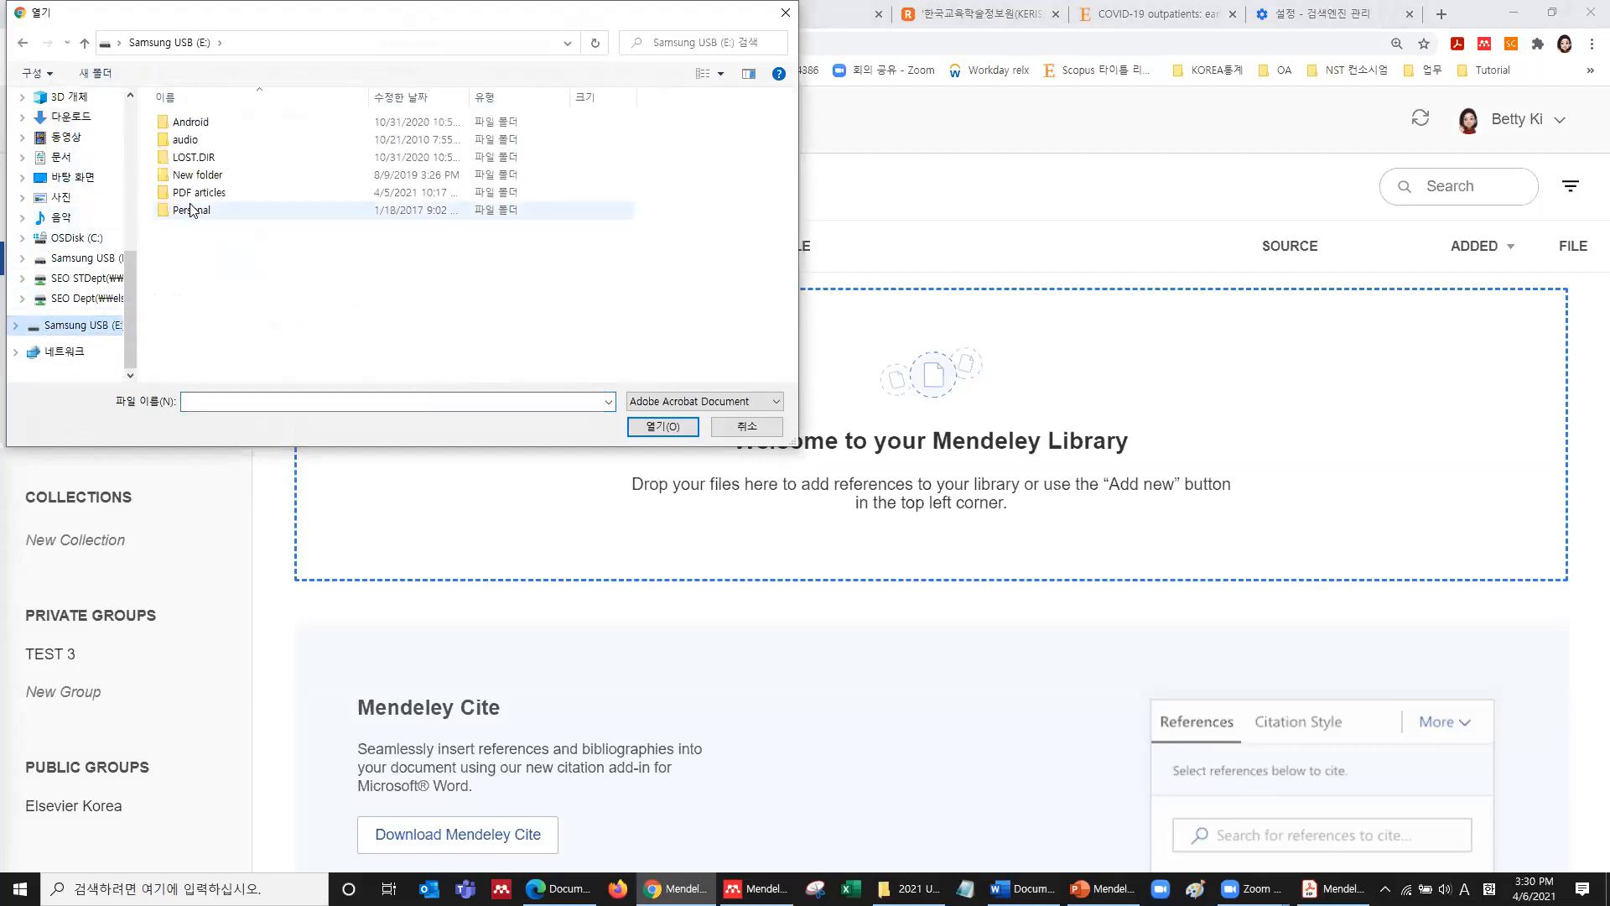
{"action": "double_click", "coordinate": [213, 196]}
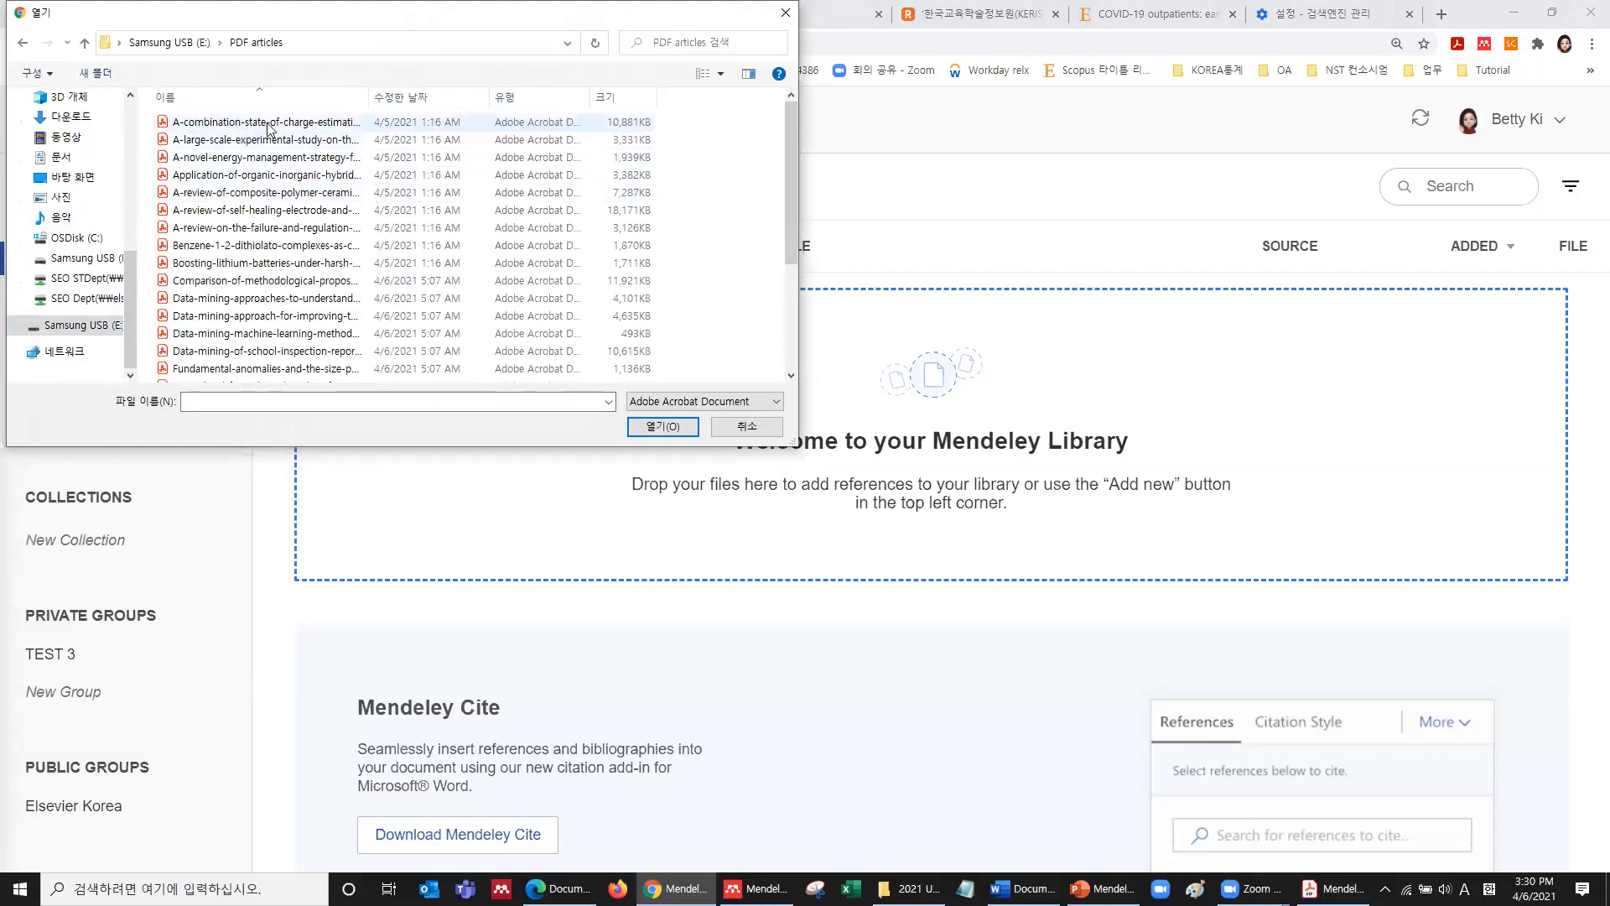
{"action": "left_click_drag", "start_coordinate": [467, 36], "coordinate": [1064, 238]}
{"action": "left_click", "coordinate": [874, 330]}
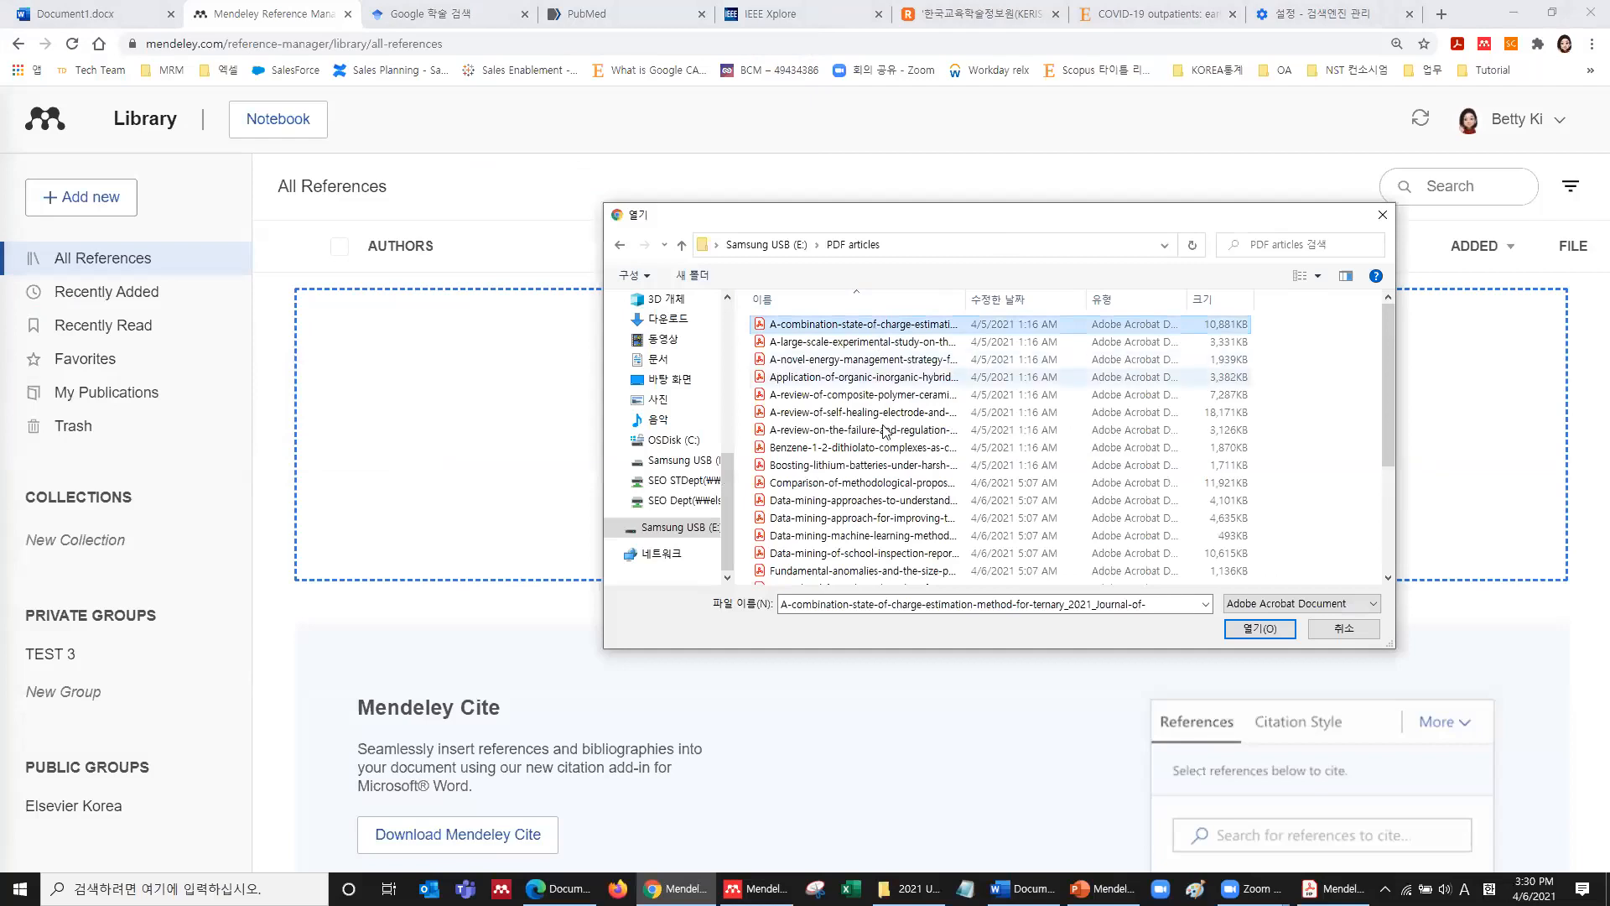
{"action": "left_click", "coordinate": [877, 505], "text": "shift"}
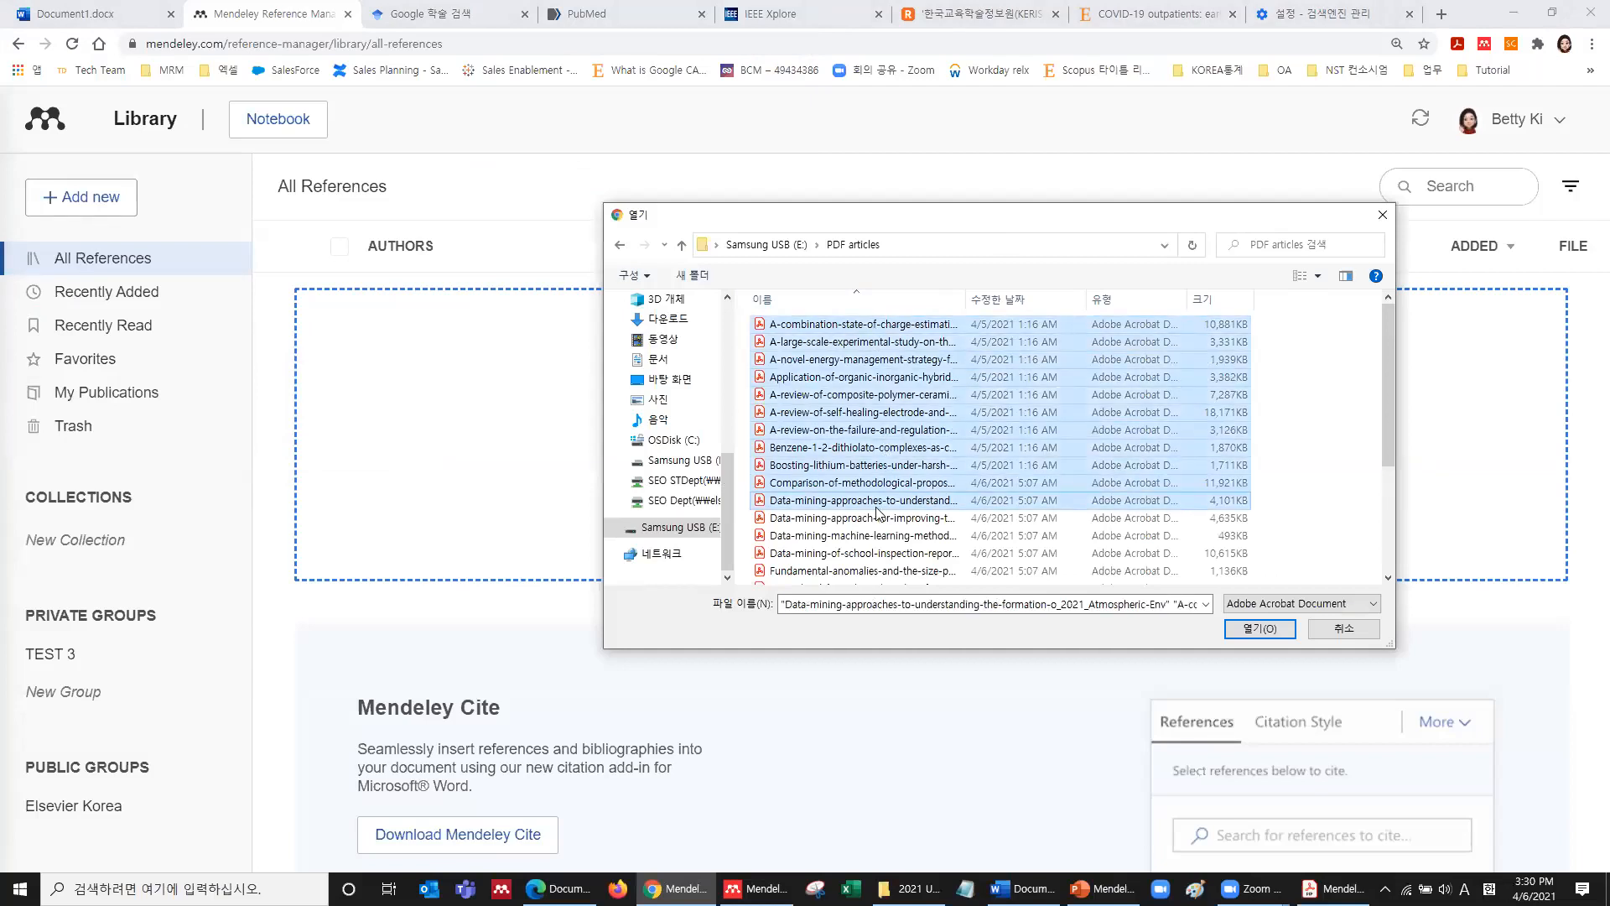
{"action": "left_click", "coordinate": [1260, 629]}
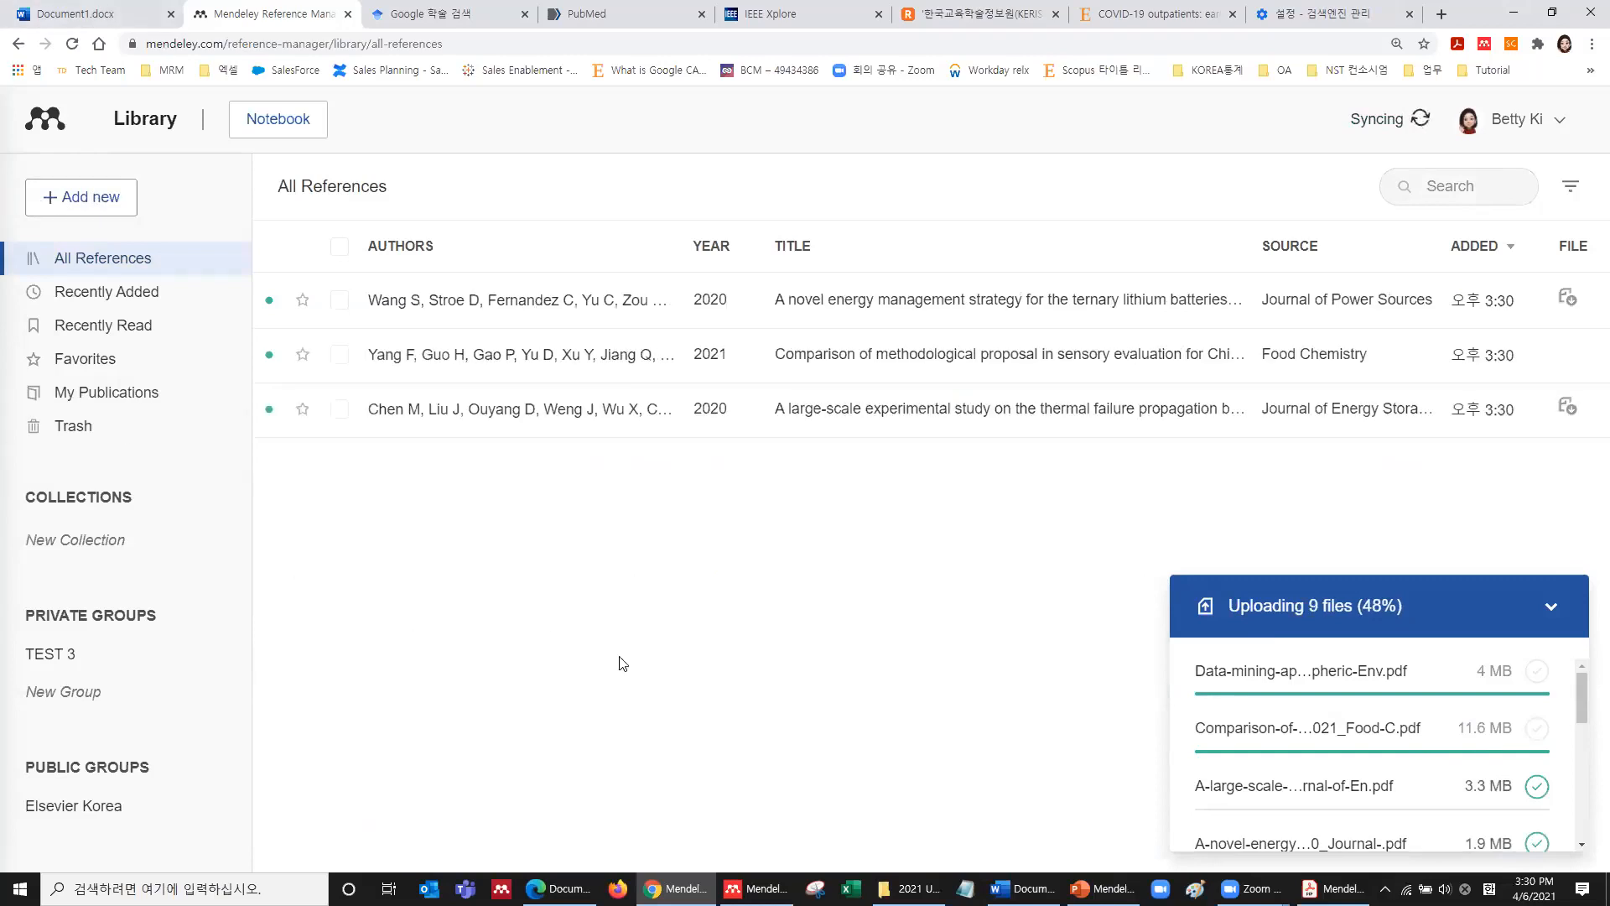
Wait as the uploaded PDFs become All References entries with authors, years, titles and sources.
{"action": "mouse_move", "coordinate": [909, 888]}
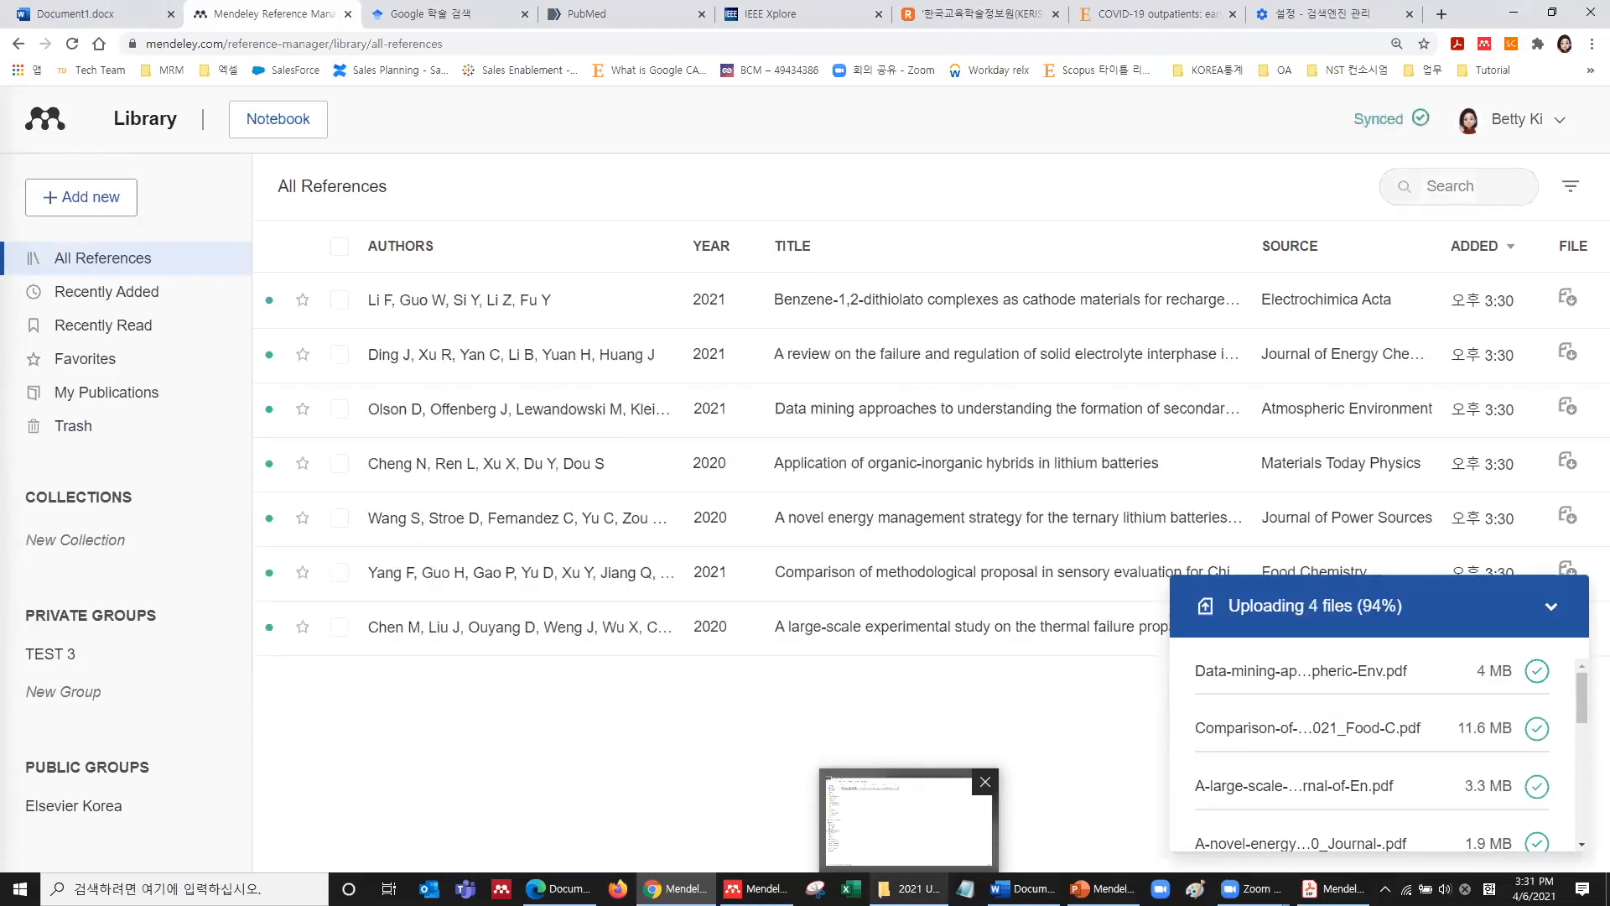
Place the folder window beside the reference list and open Samsung USB (E:) > PDF articles.
{"action": "left_click", "coordinate": [920, 851]}
{"action": "double_click", "coordinate": [756, 13]}
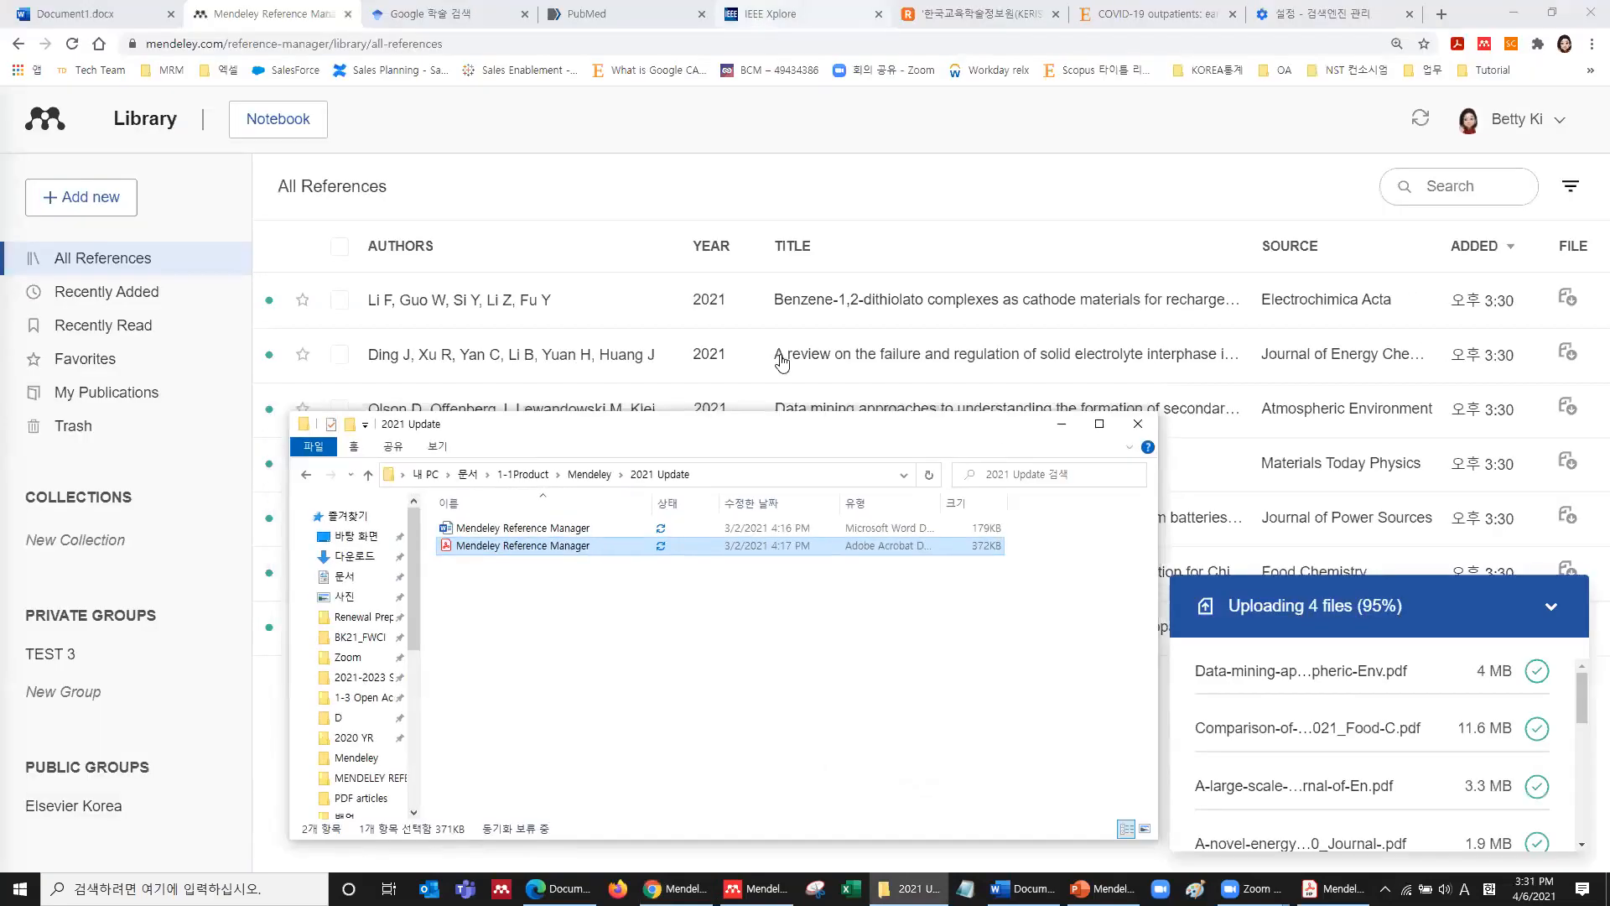
{"action": "left_click_drag", "start_coordinate": [761, 431], "coordinate": [1263, 274]}
{"action": "scroll", "coordinate": [870, 554], "scroll_direction": "down", "scroll_amount": 3}
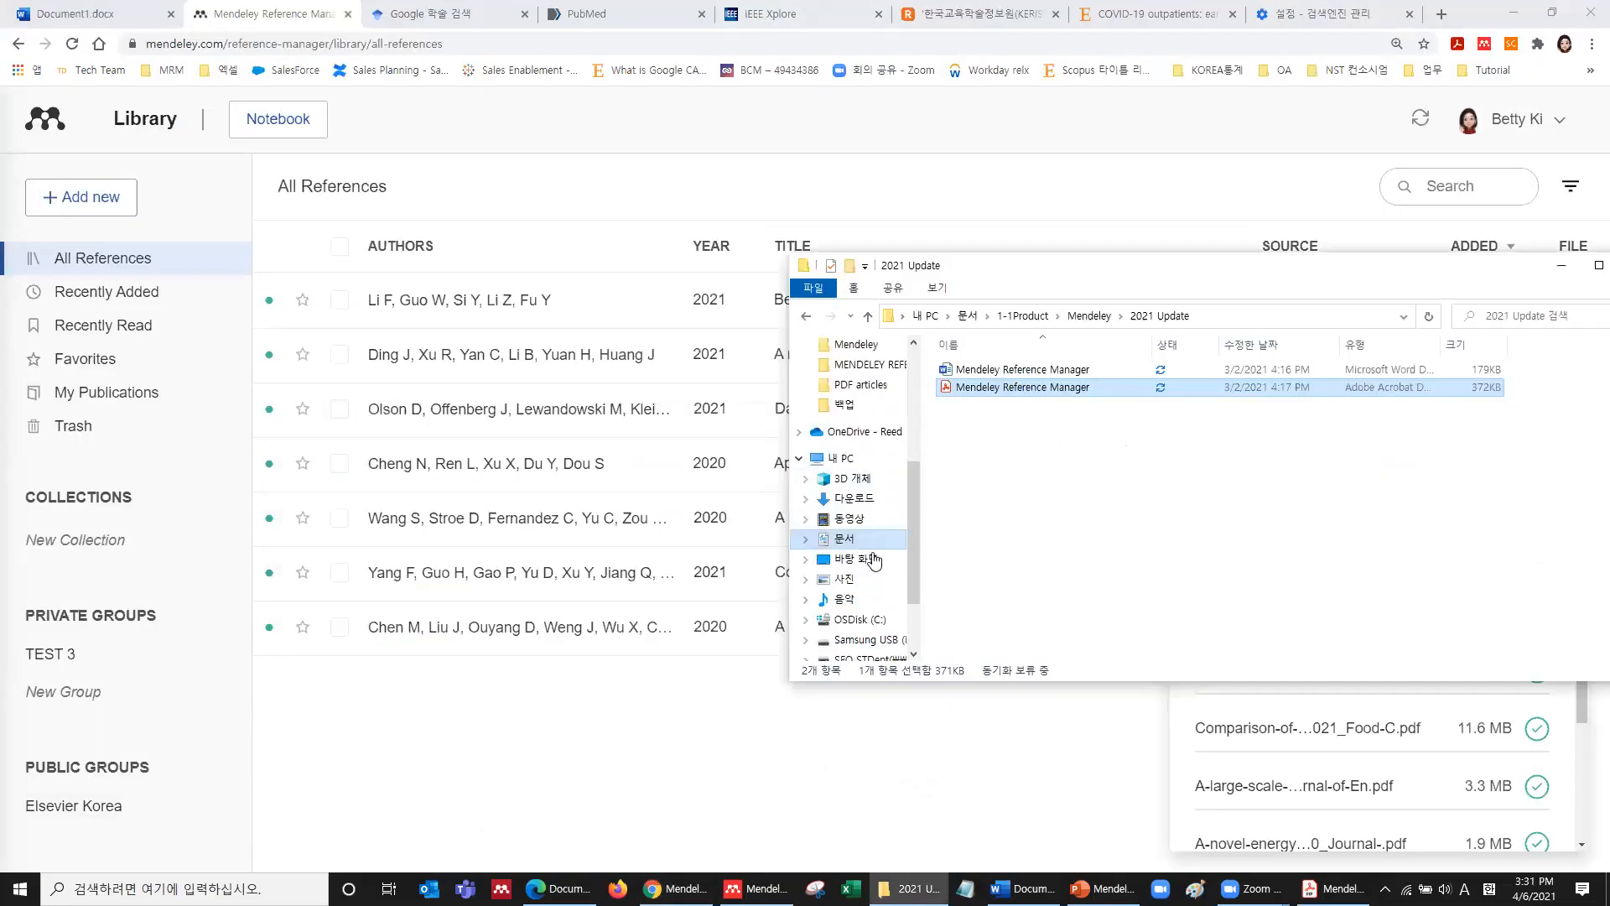
{"action": "left_click", "coordinate": [868, 639]}
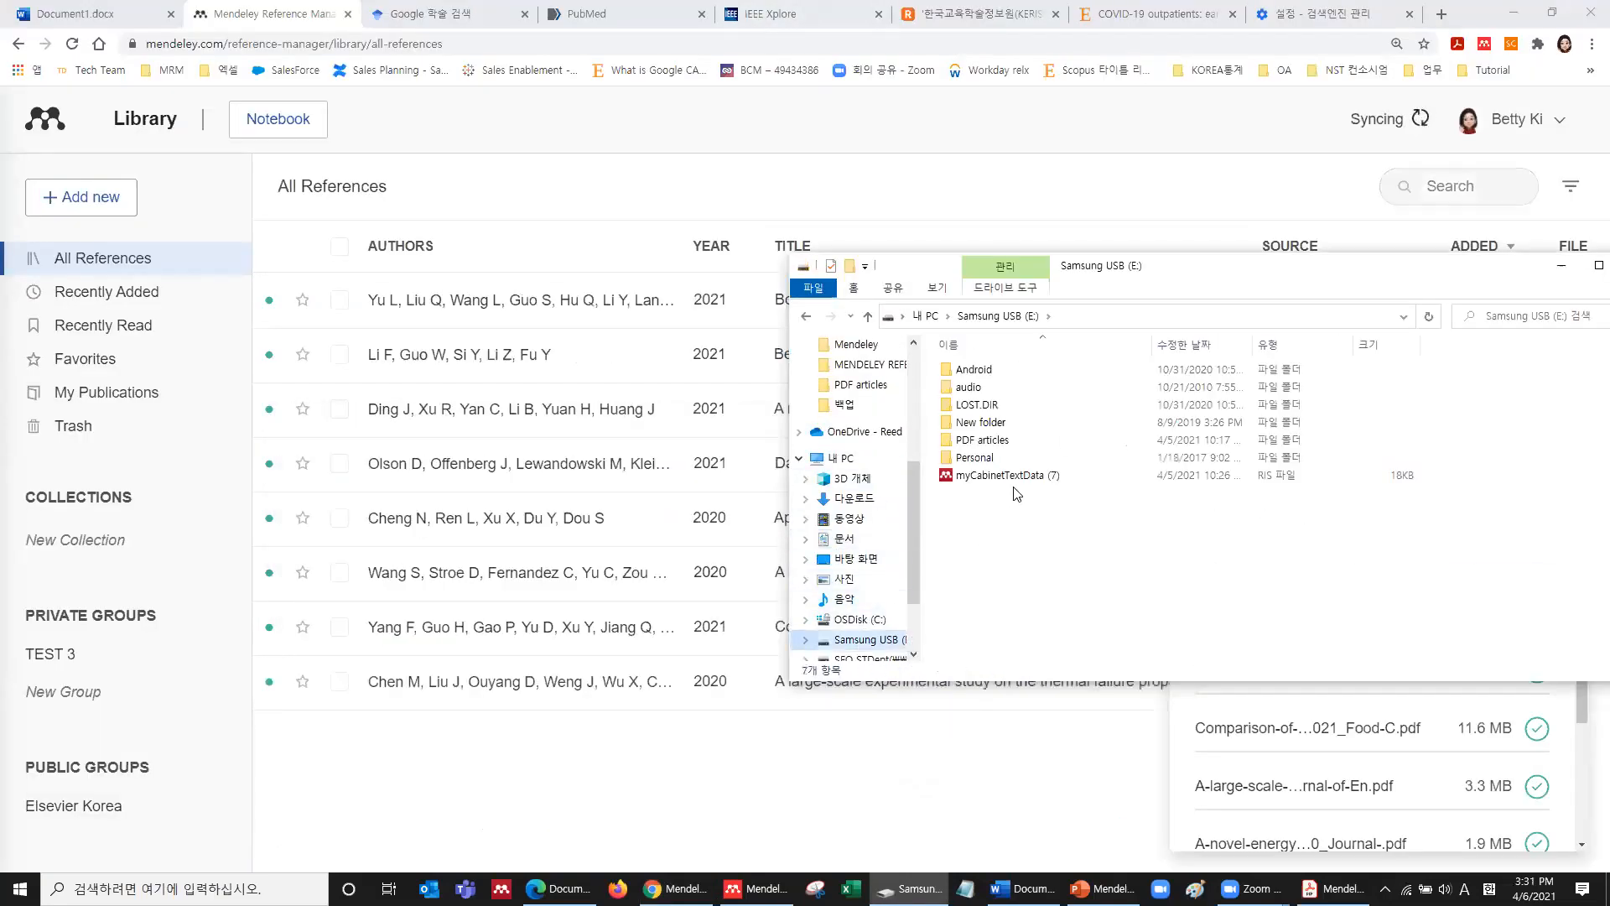
{"action": "double_click", "coordinate": [985, 440]}
Drag the seven PDFs, Human-computer-interaction through Real-time-auxiliary, into All References and sync the library.
{"action": "left_click", "coordinate": [1067, 526]}
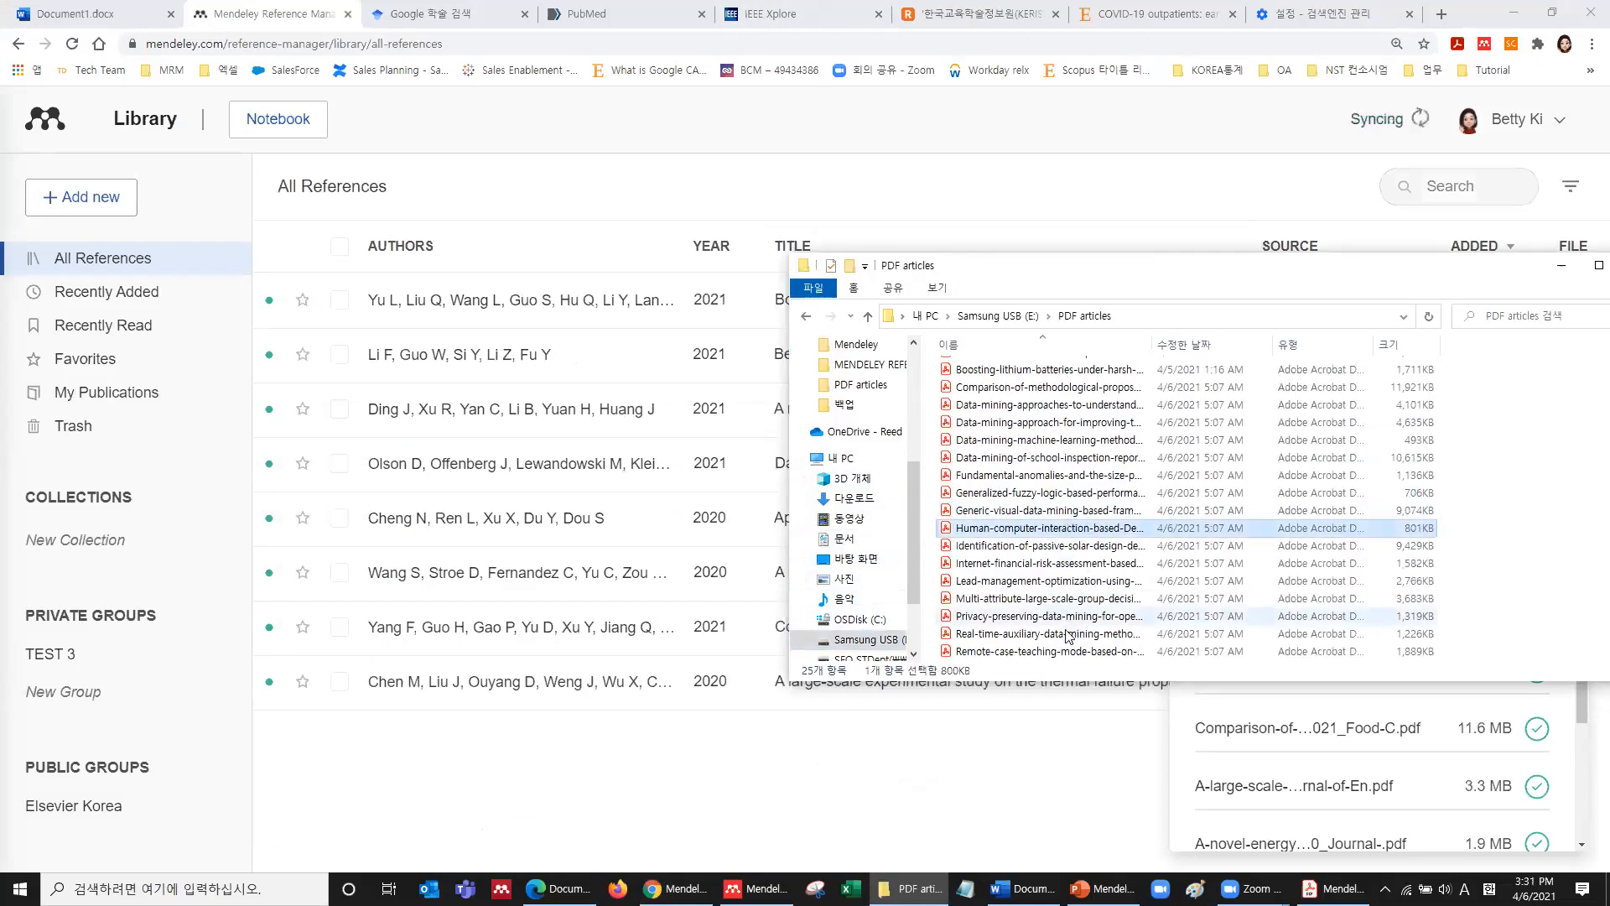
{"action": "left_click", "coordinate": [1090, 633], "text": "shift"}
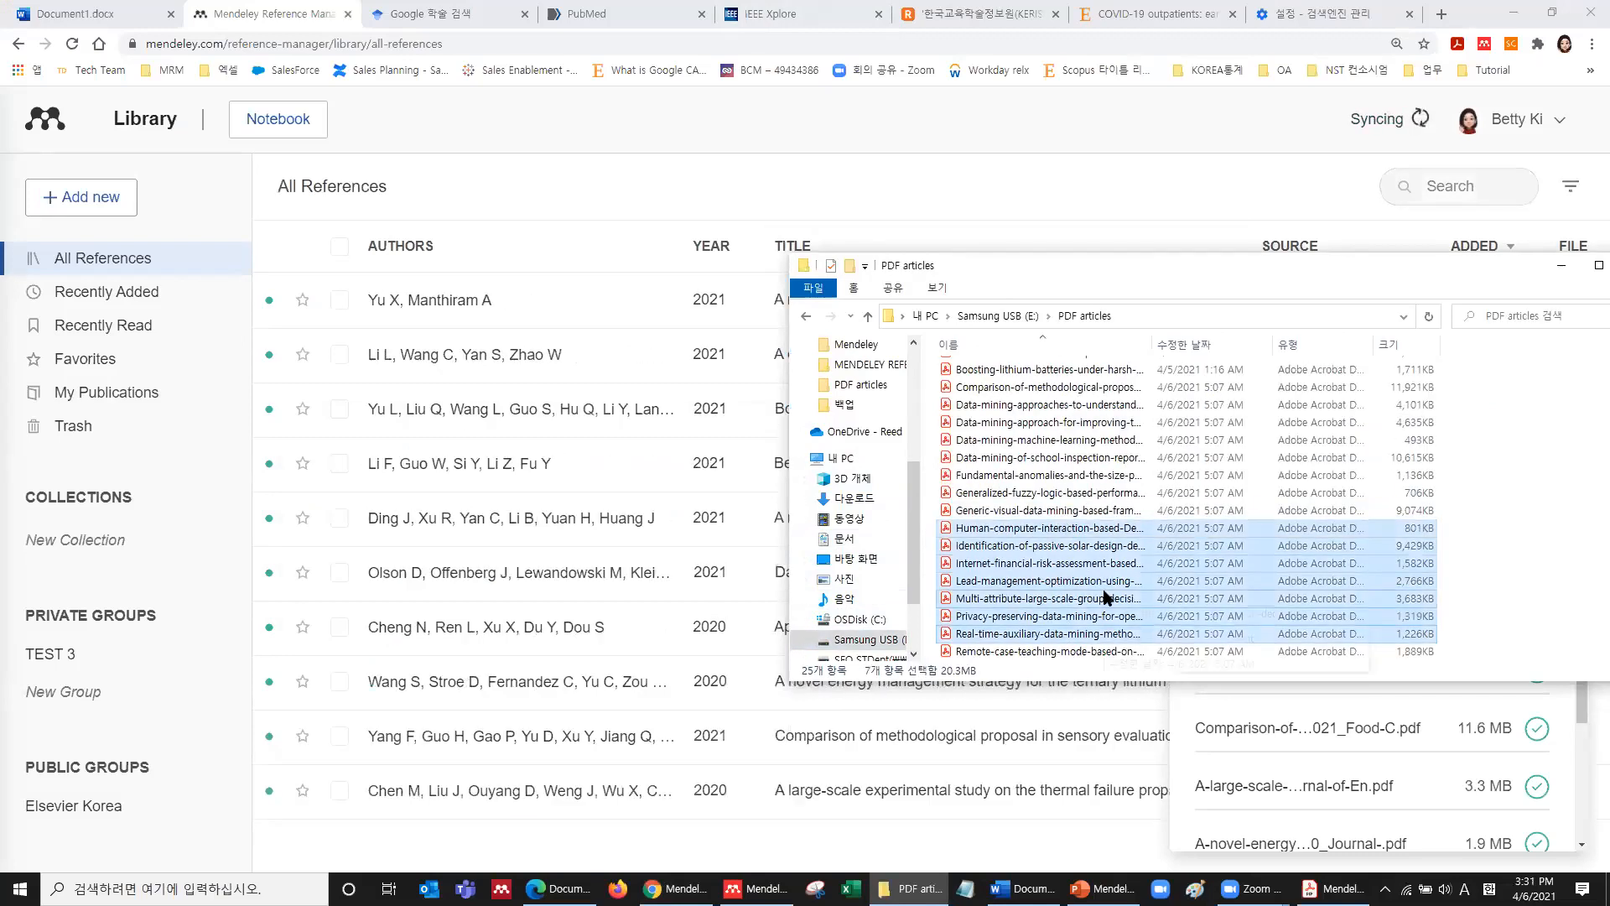
{"action": "left_click_drag", "start_coordinate": [1124, 579], "coordinate": [593, 438]}
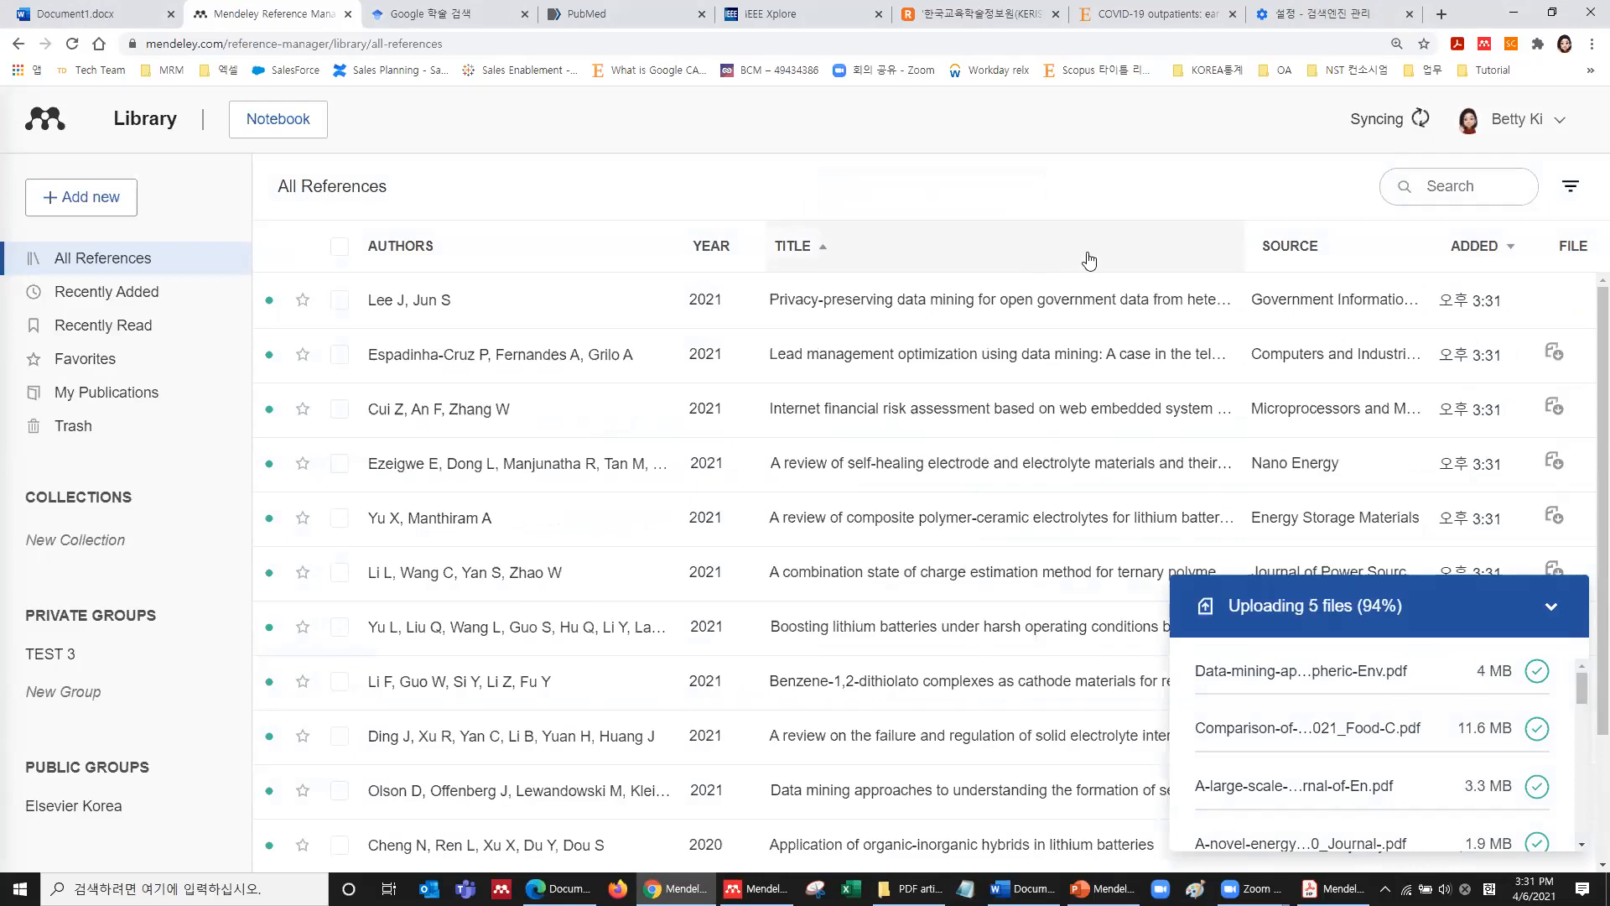
{"action": "left_click", "coordinate": [1419, 124]}
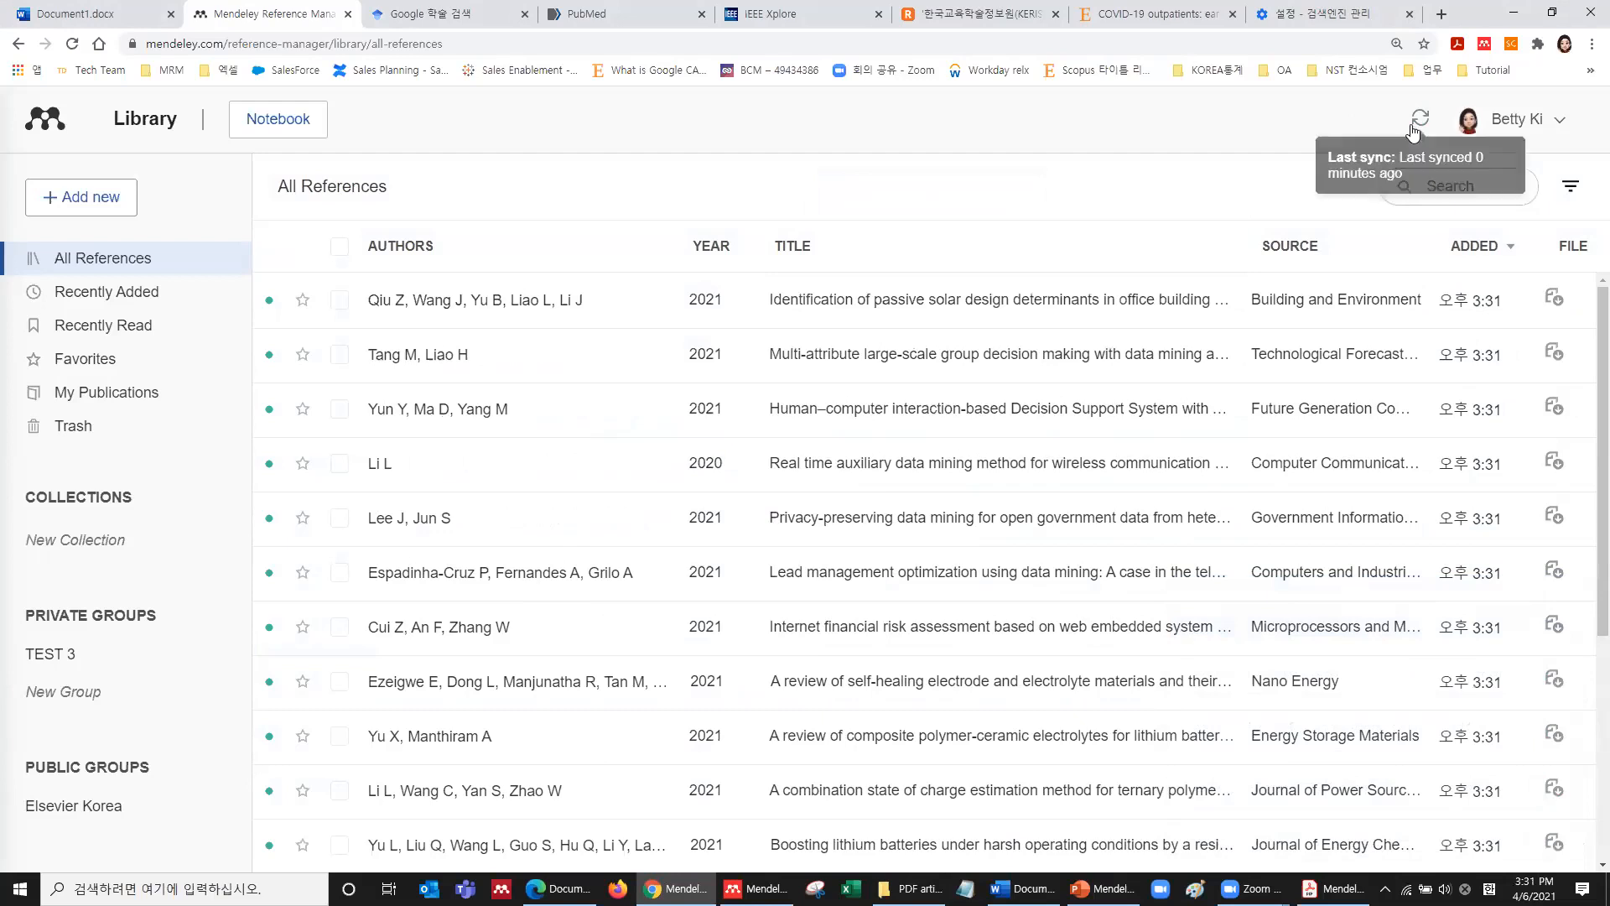
{"action": "left_click", "coordinate": [339, 48]}
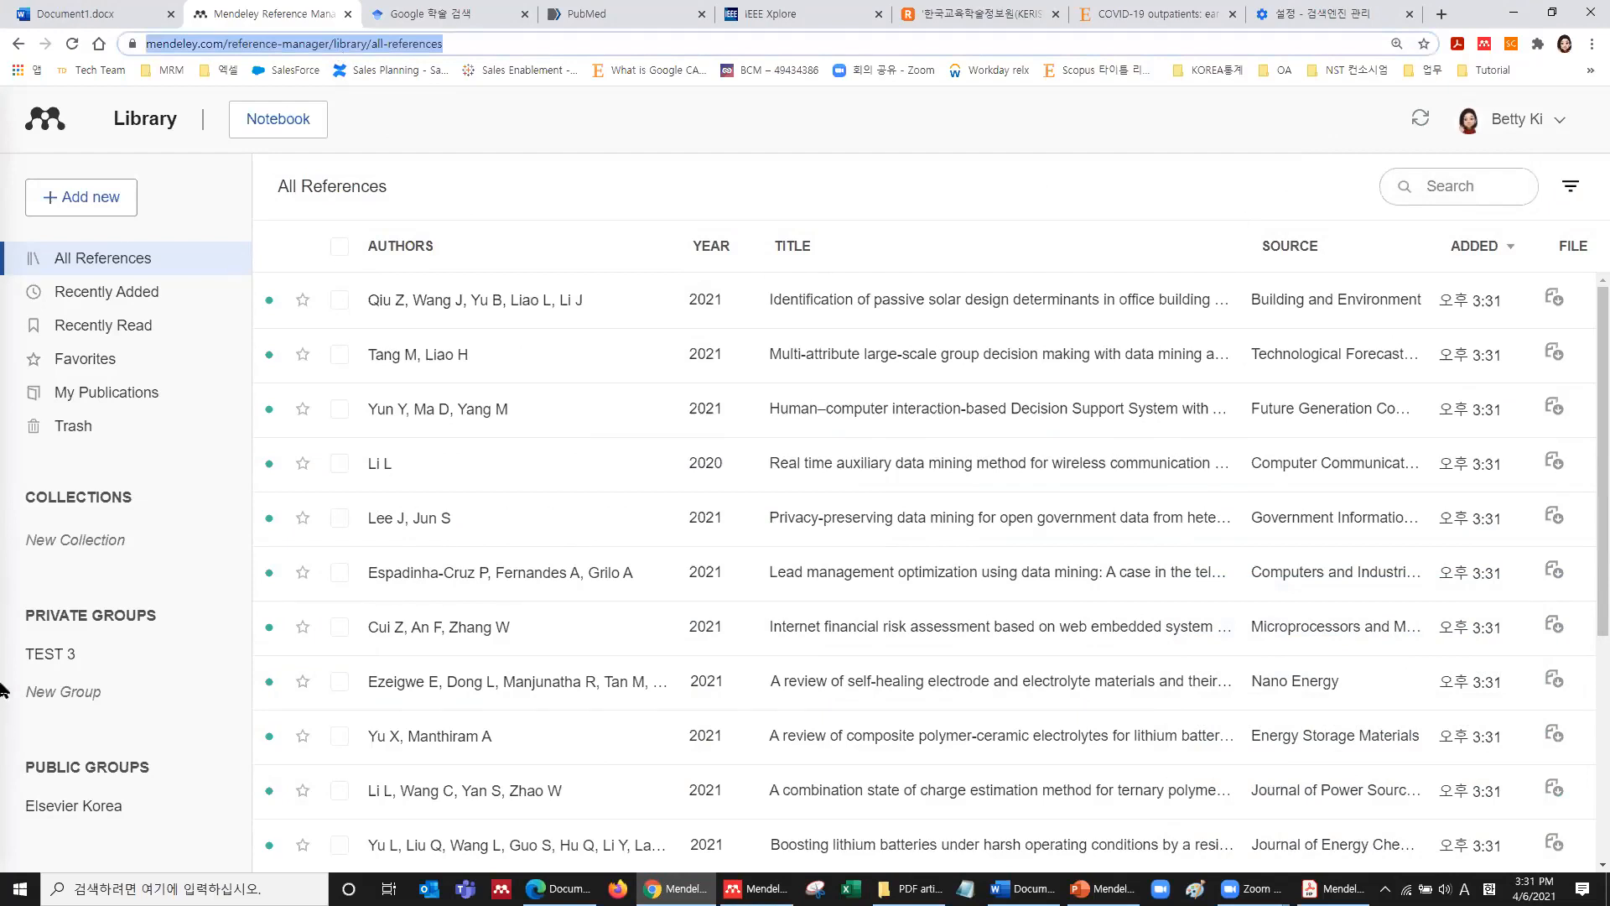
{"action": "left_click", "coordinate": [757, 889]}
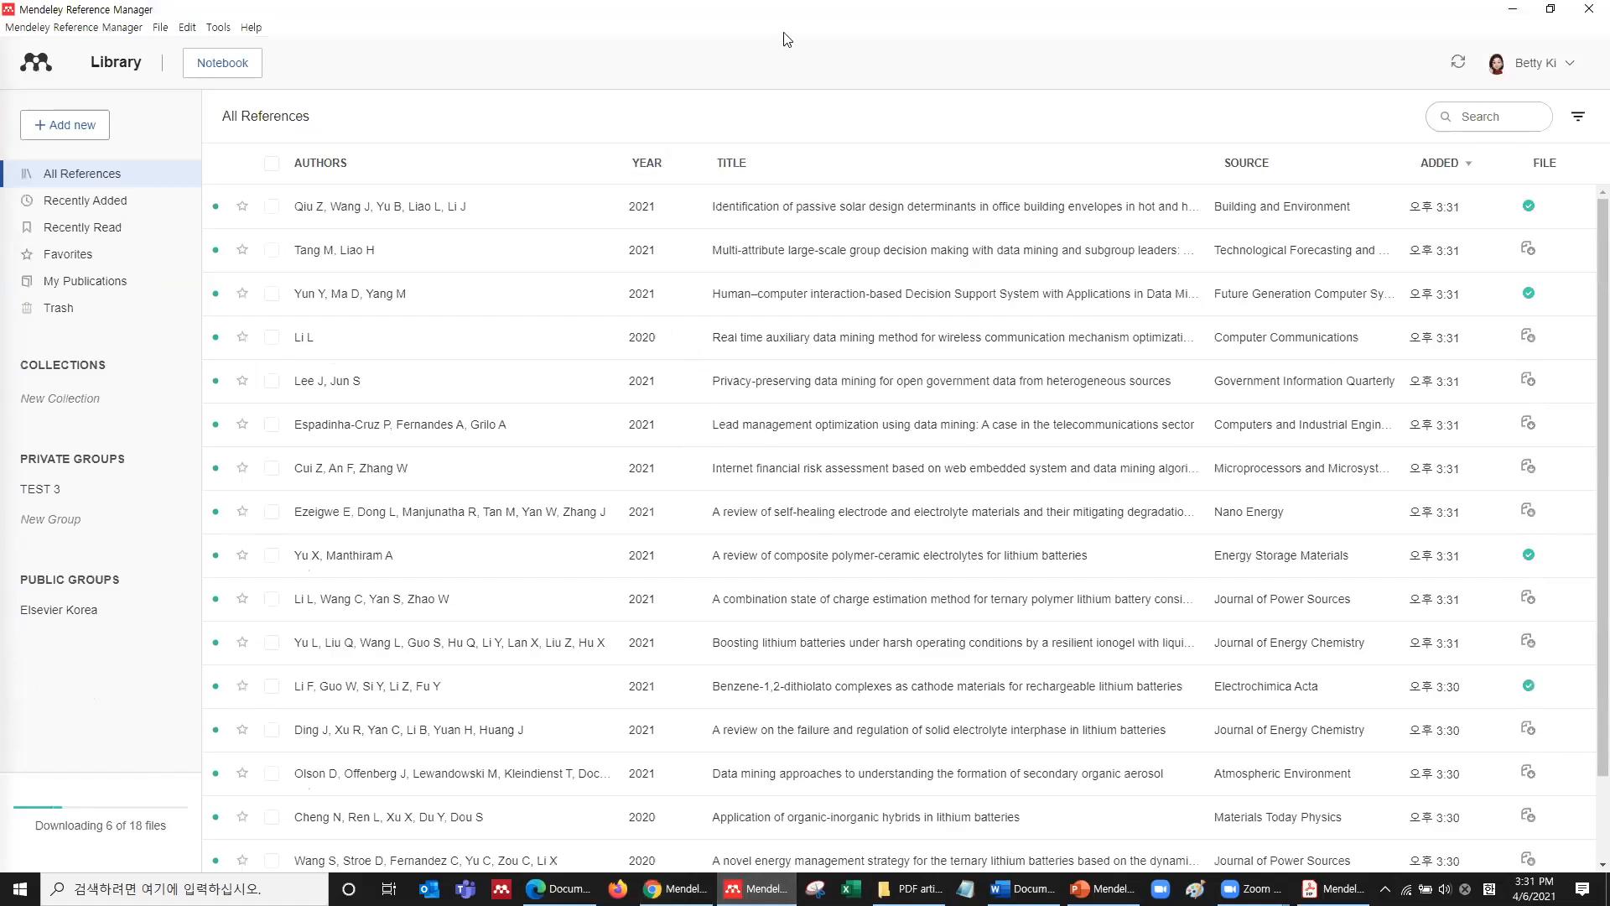
{"action": "left_click", "coordinate": [1561, 12]}
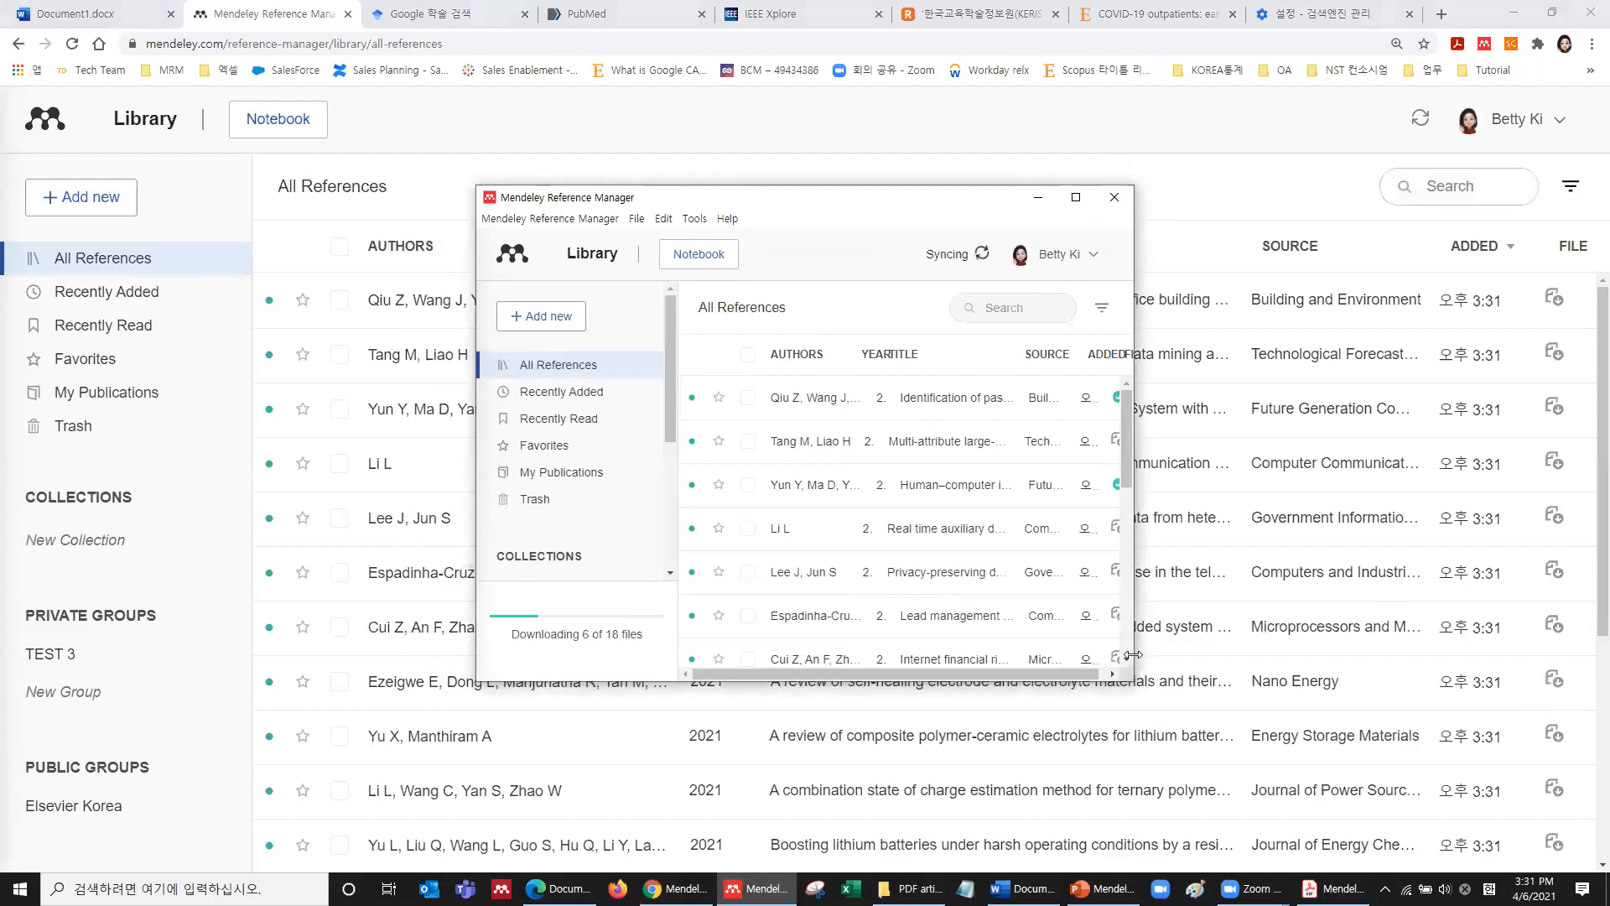
{"action": "left_click_drag", "start_coordinate": [1130, 685], "coordinate": [1536, 752]}
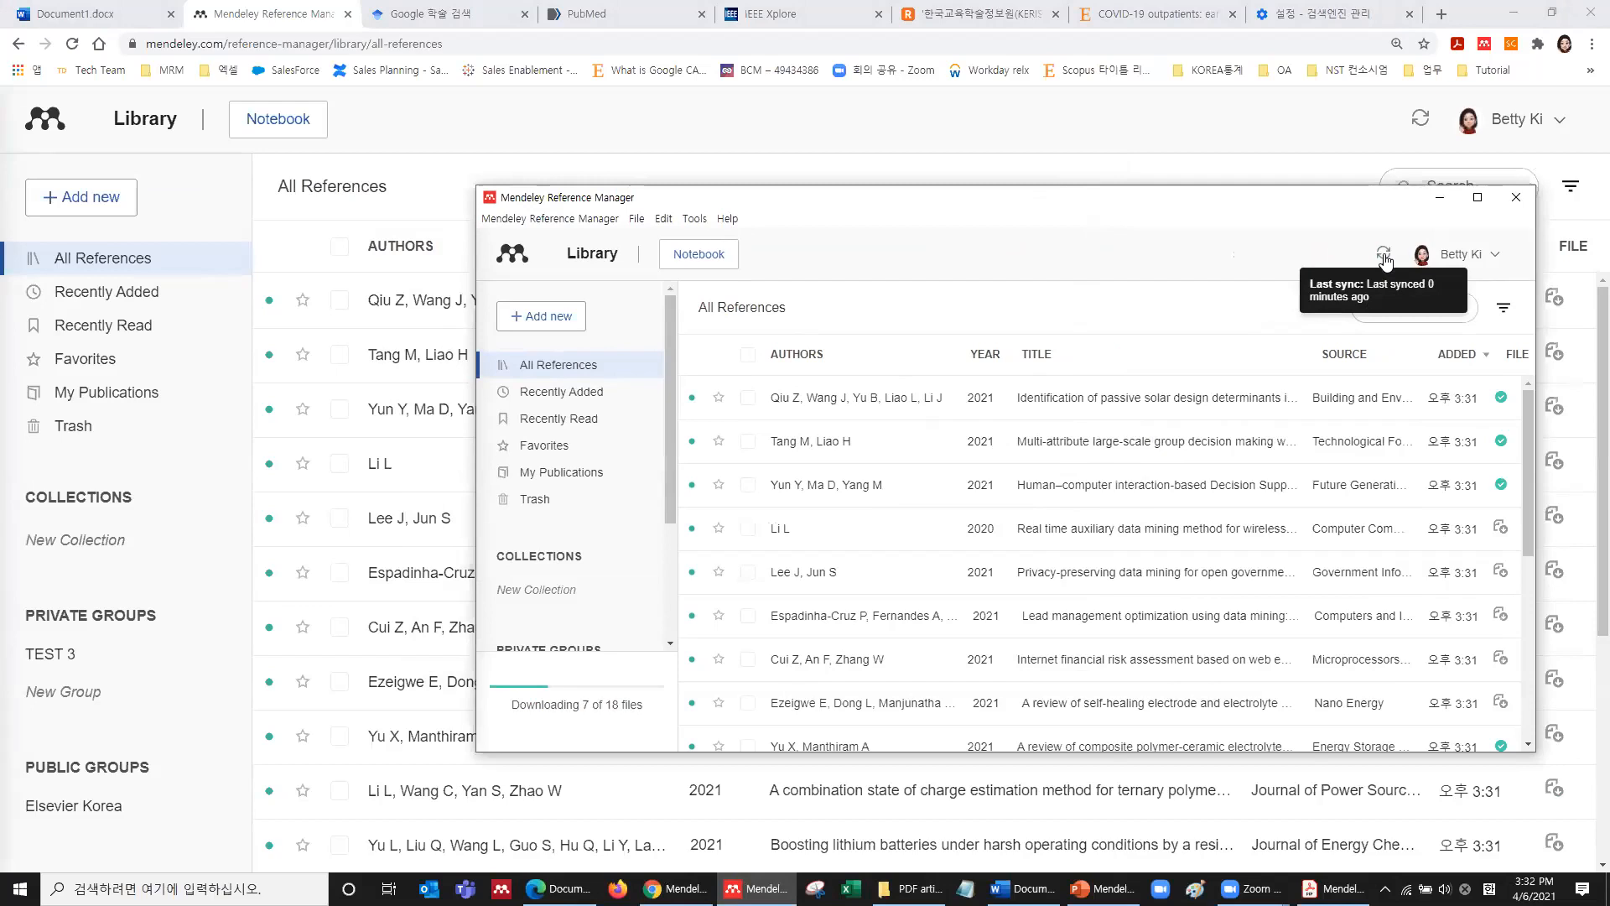
{"action": "left_click", "coordinate": [1439, 198]}
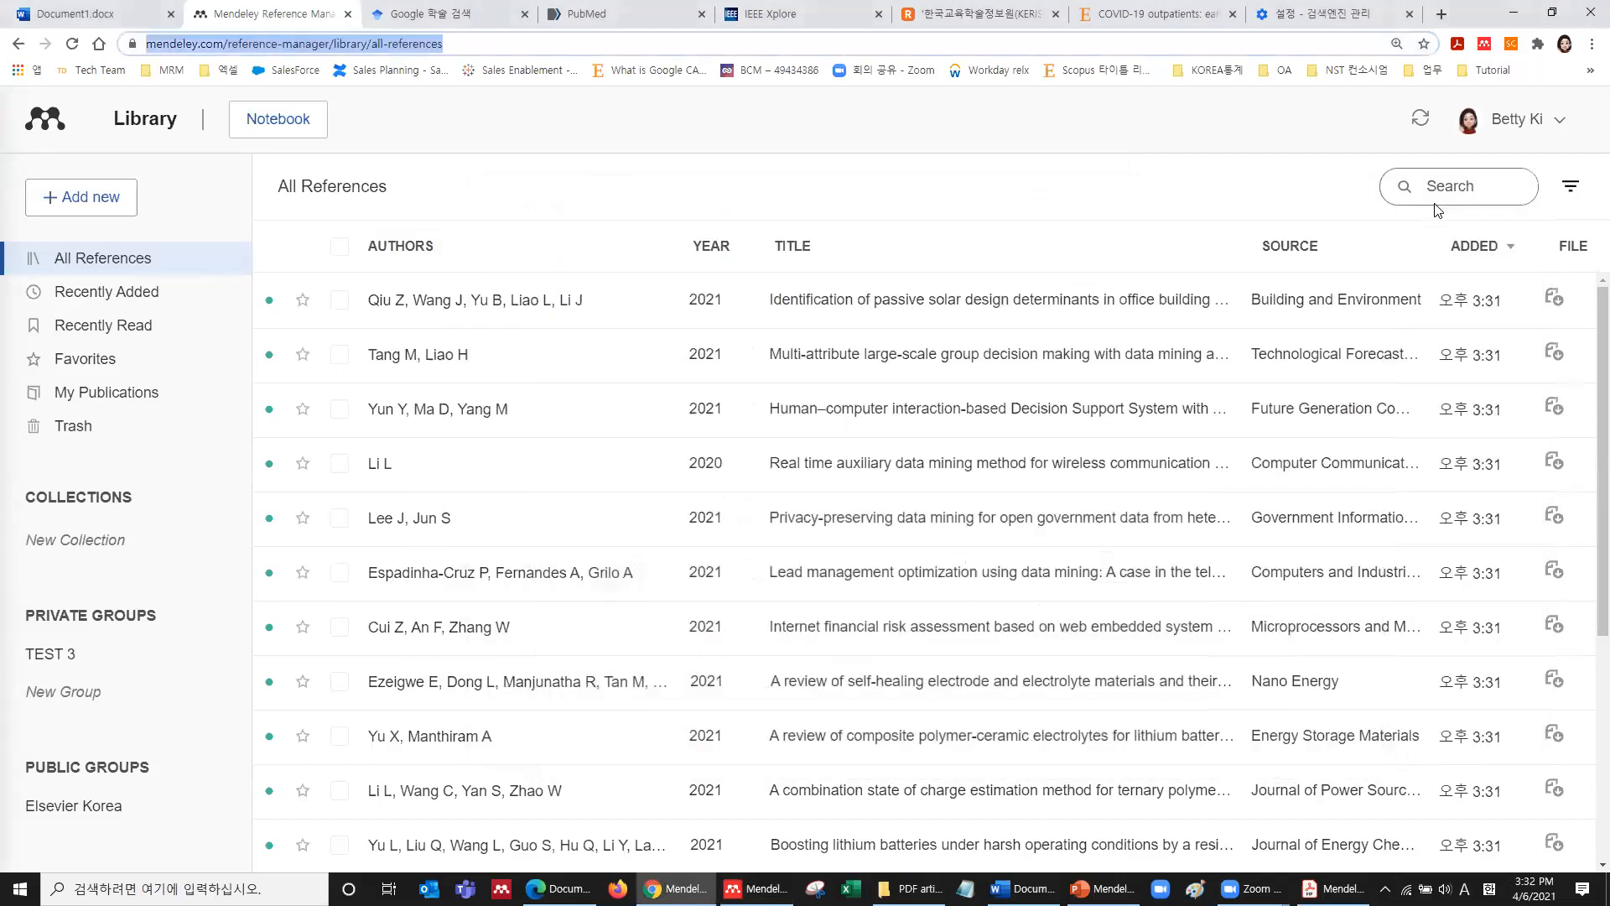
Start an Add Manual Entry journal-article form from Add new and focus its empty DOI field.
{"action": "left_click", "coordinate": [110, 210]}
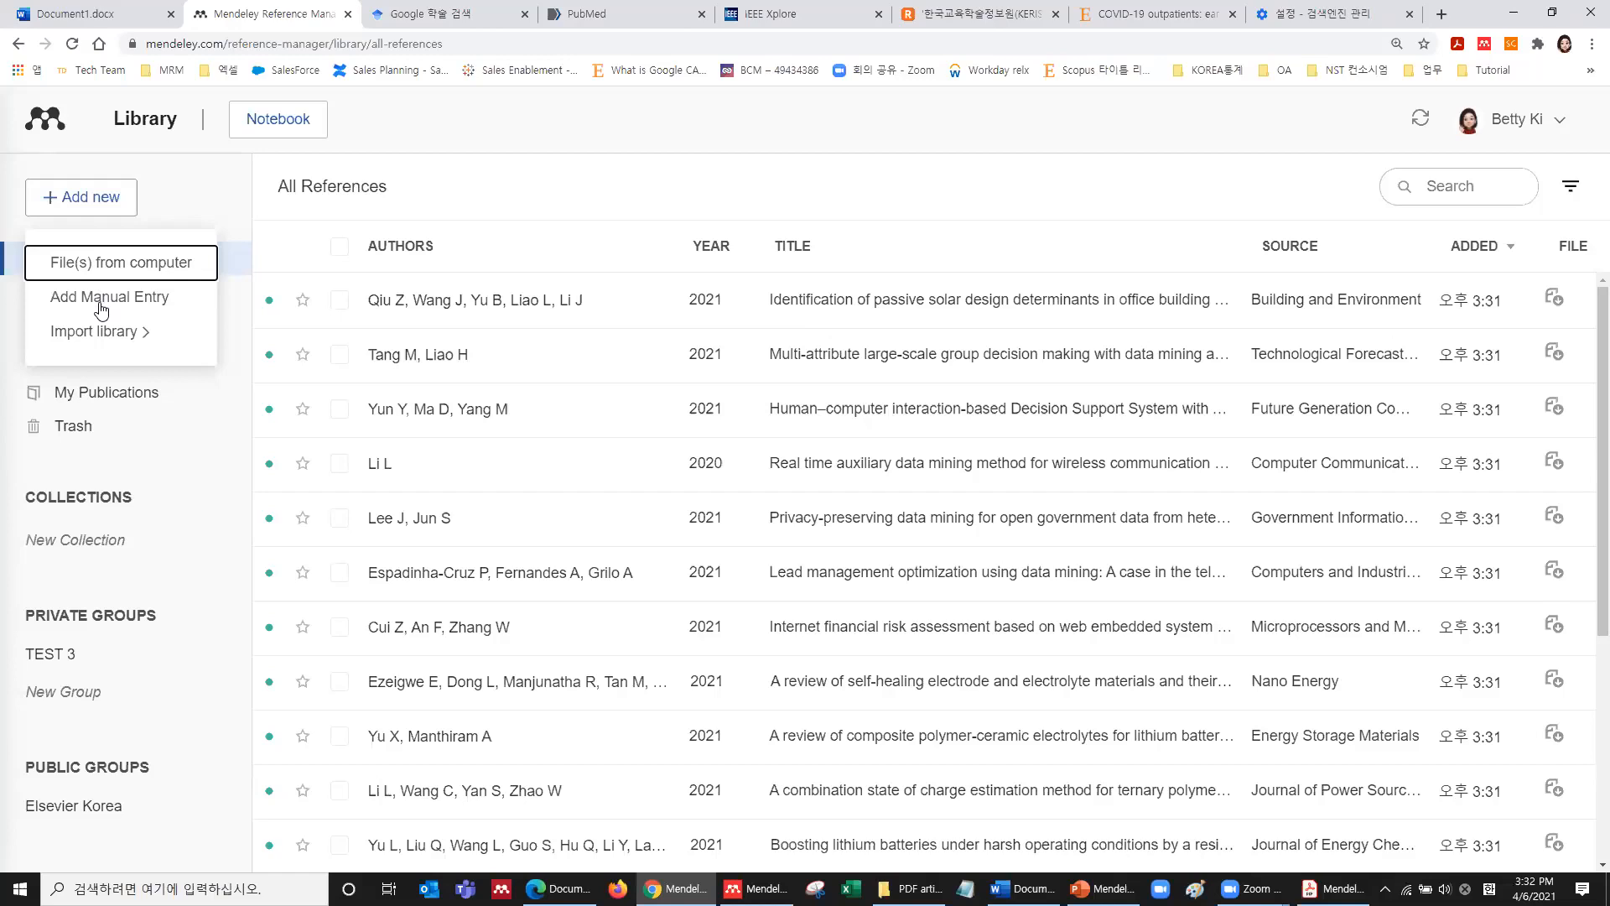
{"action": "left_click", "coordinate": [101, 311]}
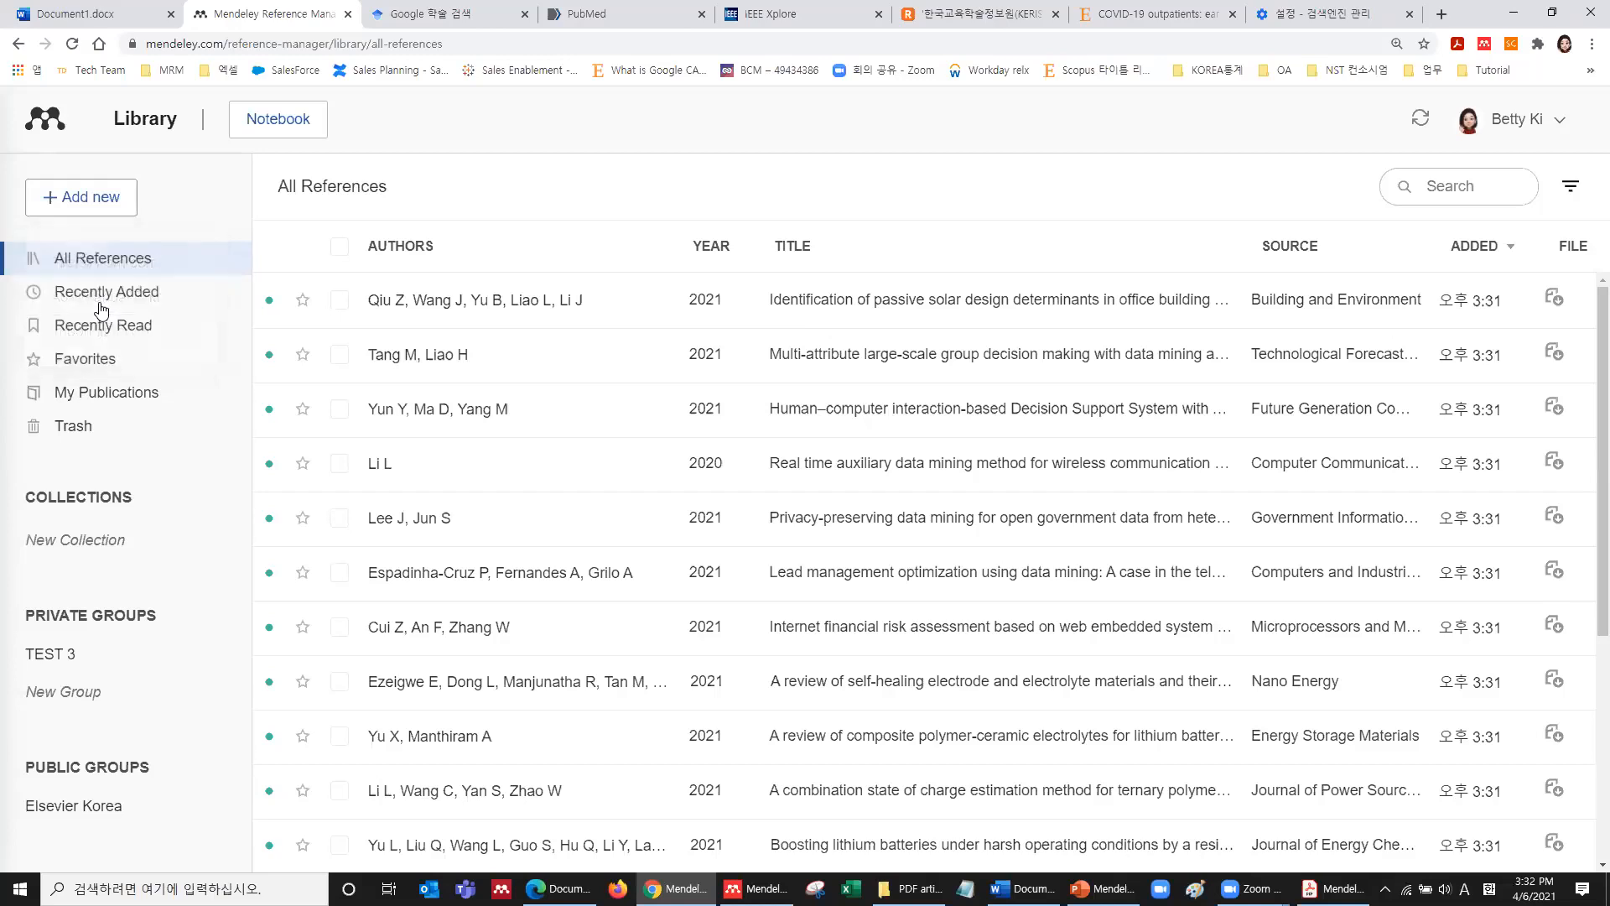
{"action": "scroll", "coordinate": [469, 395], "scroll_direction": "down", "scroll_amount": 6}
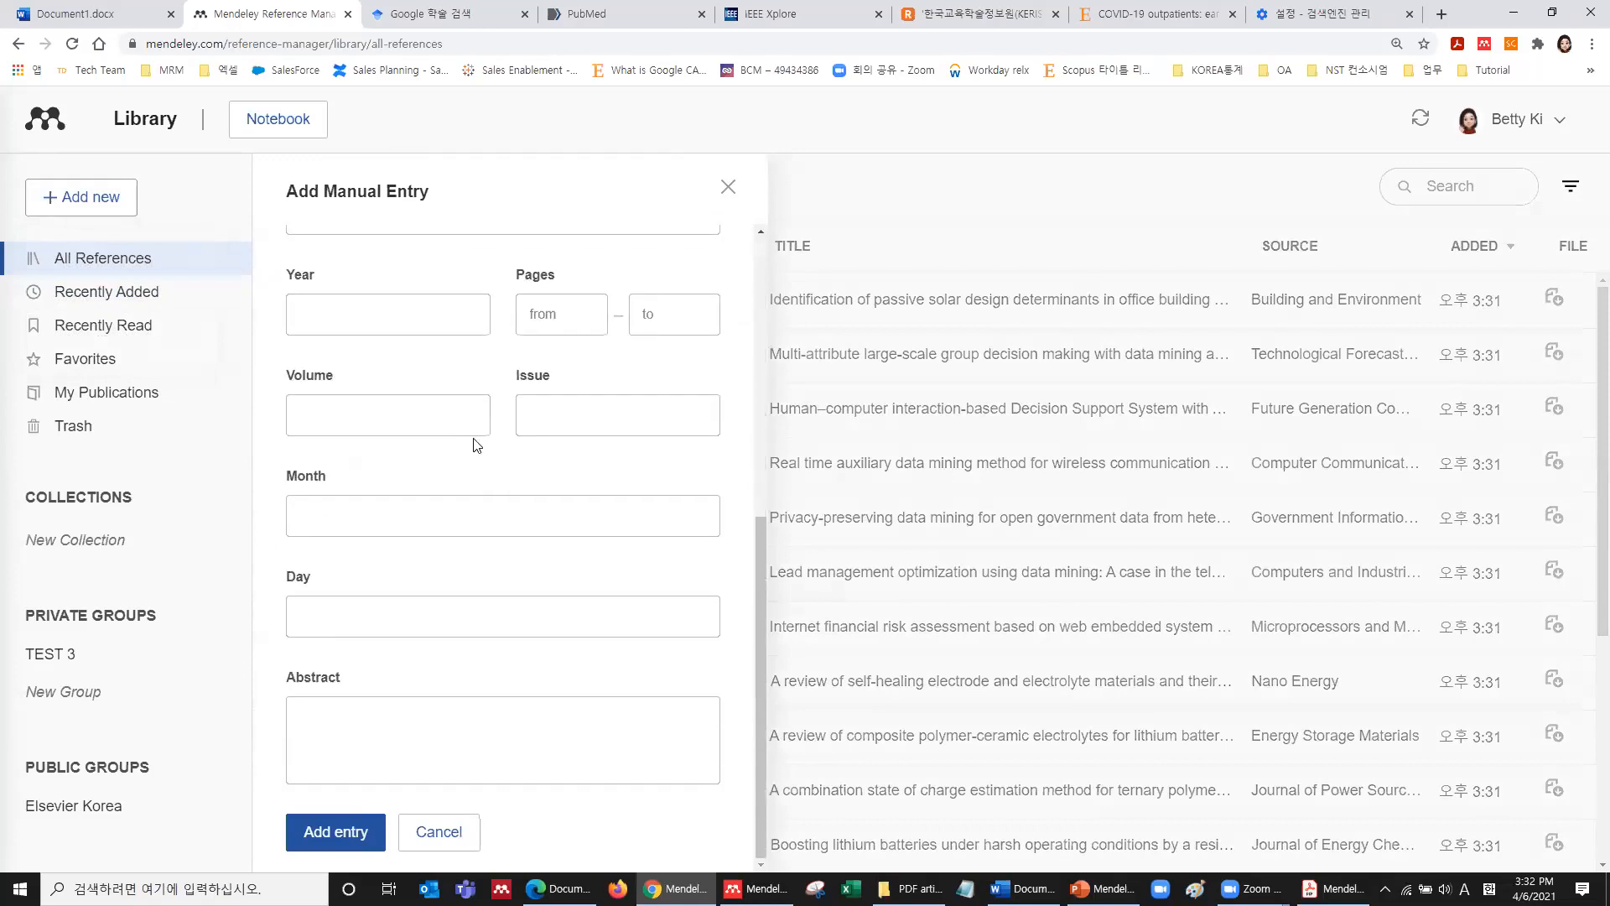
{"action": "scroll", "coordinate": [474, 441], "scroll_direction": "up", "scroll_amount": 6}
{"action": "left_click", "coordinate": [441, 289]}
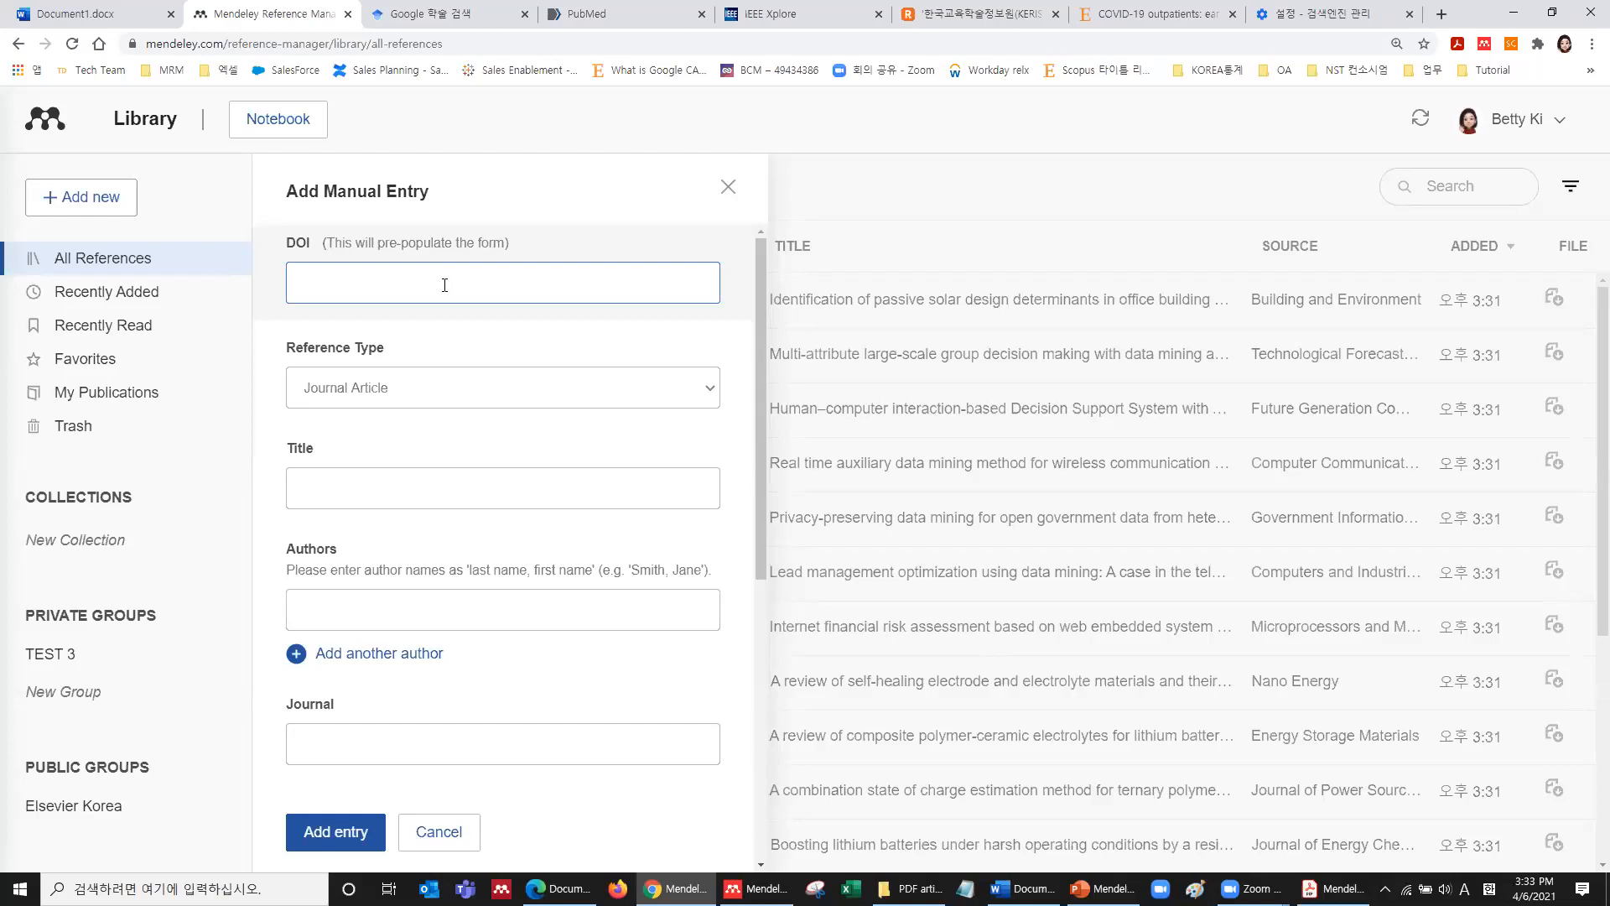
Paste the ScienceDirect article's DOI into Mendeley's form, auto-filling its title and three authors.
{"action": "left_click", "coordinate": [1150, 14]}
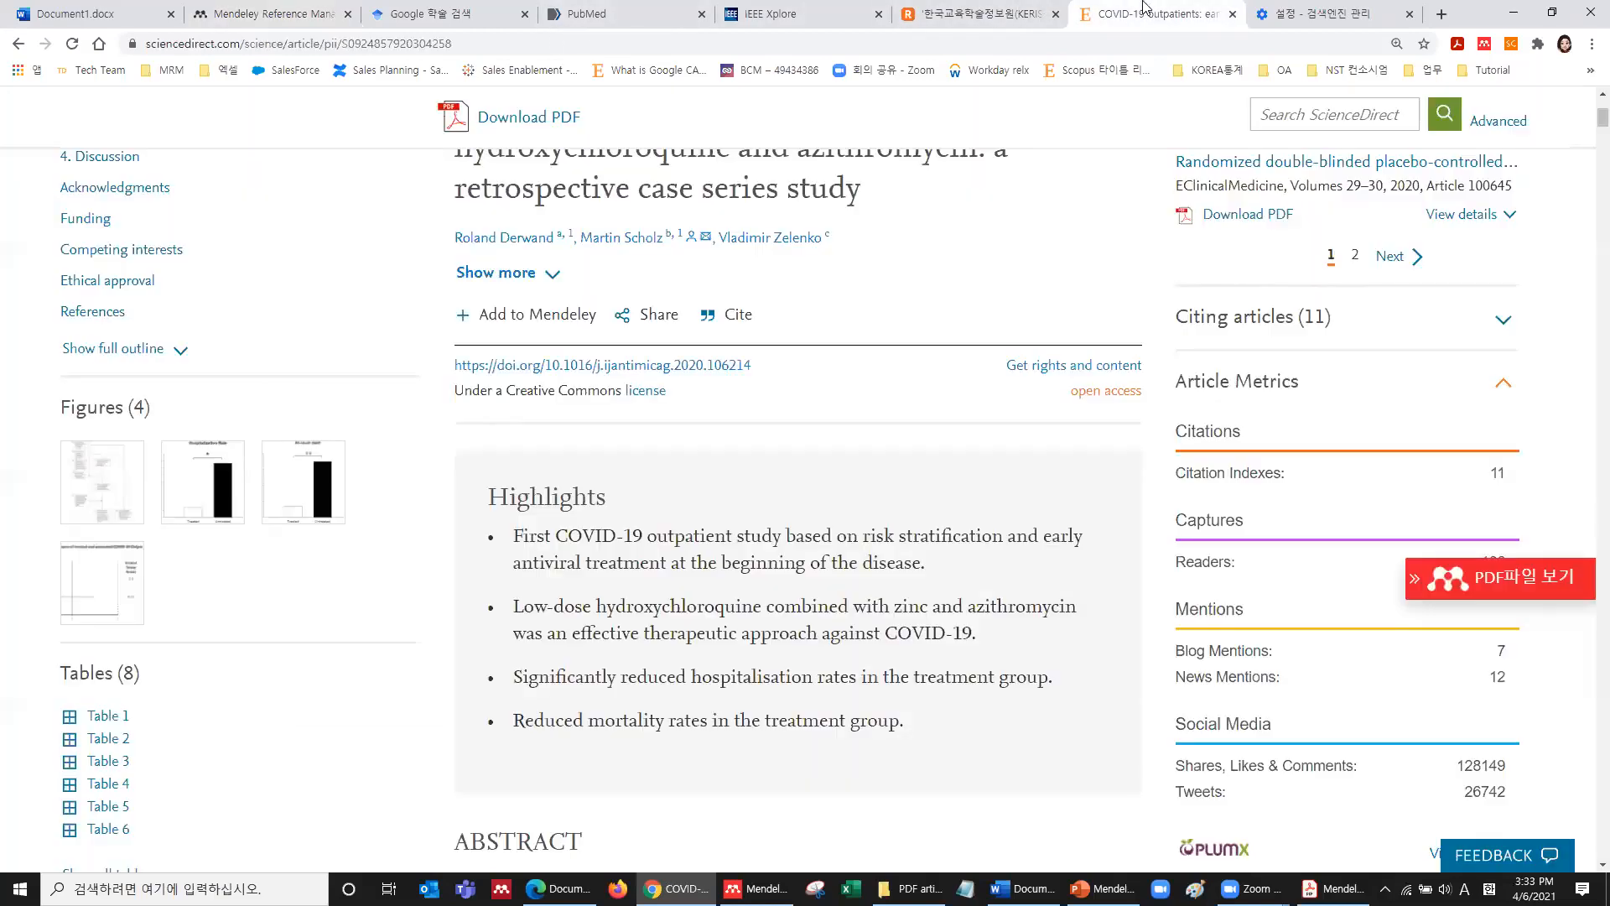
{"action": "scroll", "coordinate": [891, 415], "scroll_direction": "up", "scroll_amount": 3}
{"action": "scroll", "coordinate": [887, 414], "scroll_direction": "down", "scroll_amount": 2}
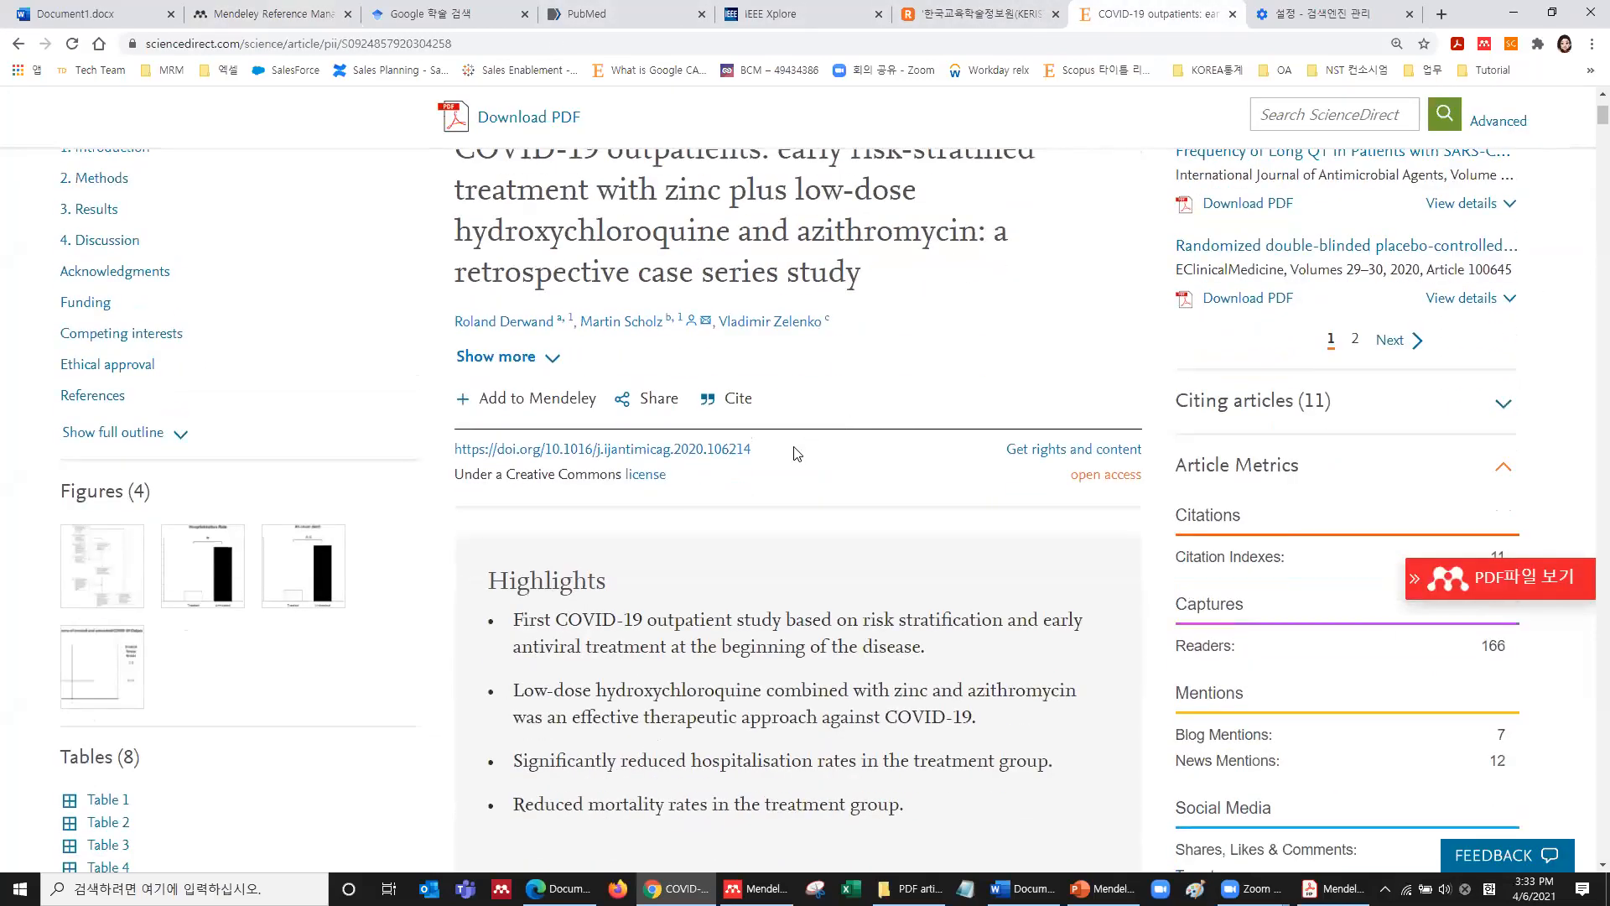
{"action": "left_click_drag", "start_coordinate": [753, 448], "coordinate": [452, 460]}
{"action": "key", "text": "ctrl+c"}
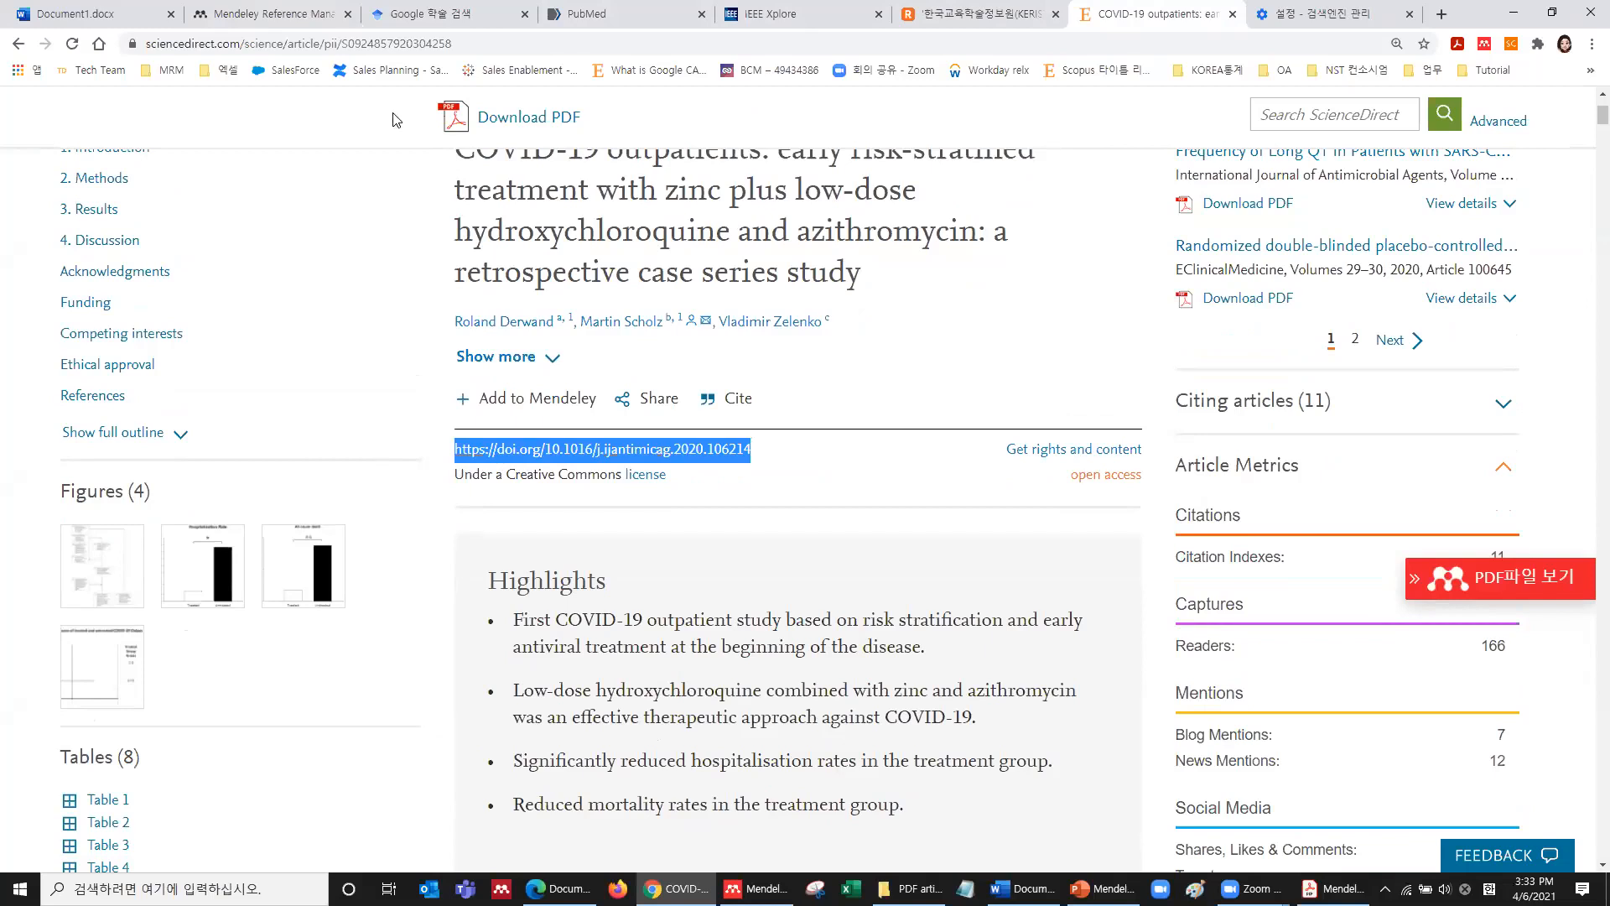
{"action": "left_click", "coordinate": [206, 14]}
{"action": "key", "text": "ctrl+v"}
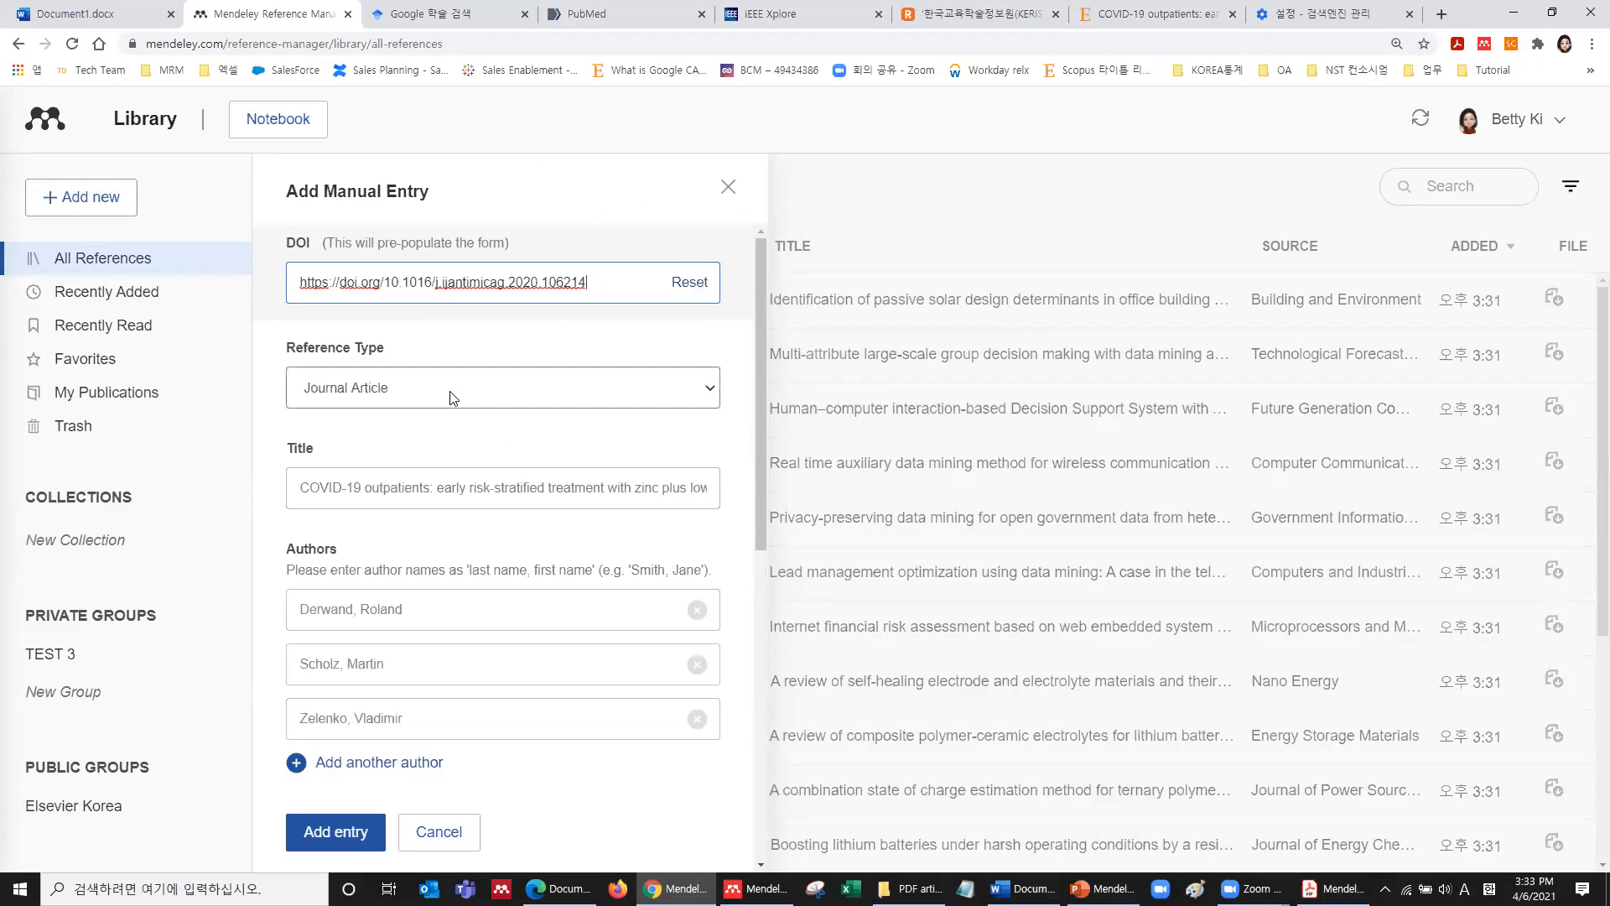
Review the DOI-filled form and save the 2020 International Journal of Antimicrobial Agents article to the library.
{"action": "scroll", "coordinate": [448, 412], "scroll_direction": "down", "scroll_amount": 1}
{"action": "scroll", "coordinate": [447, 413], "scroll_direction": "down", "scroll_amount": 1}
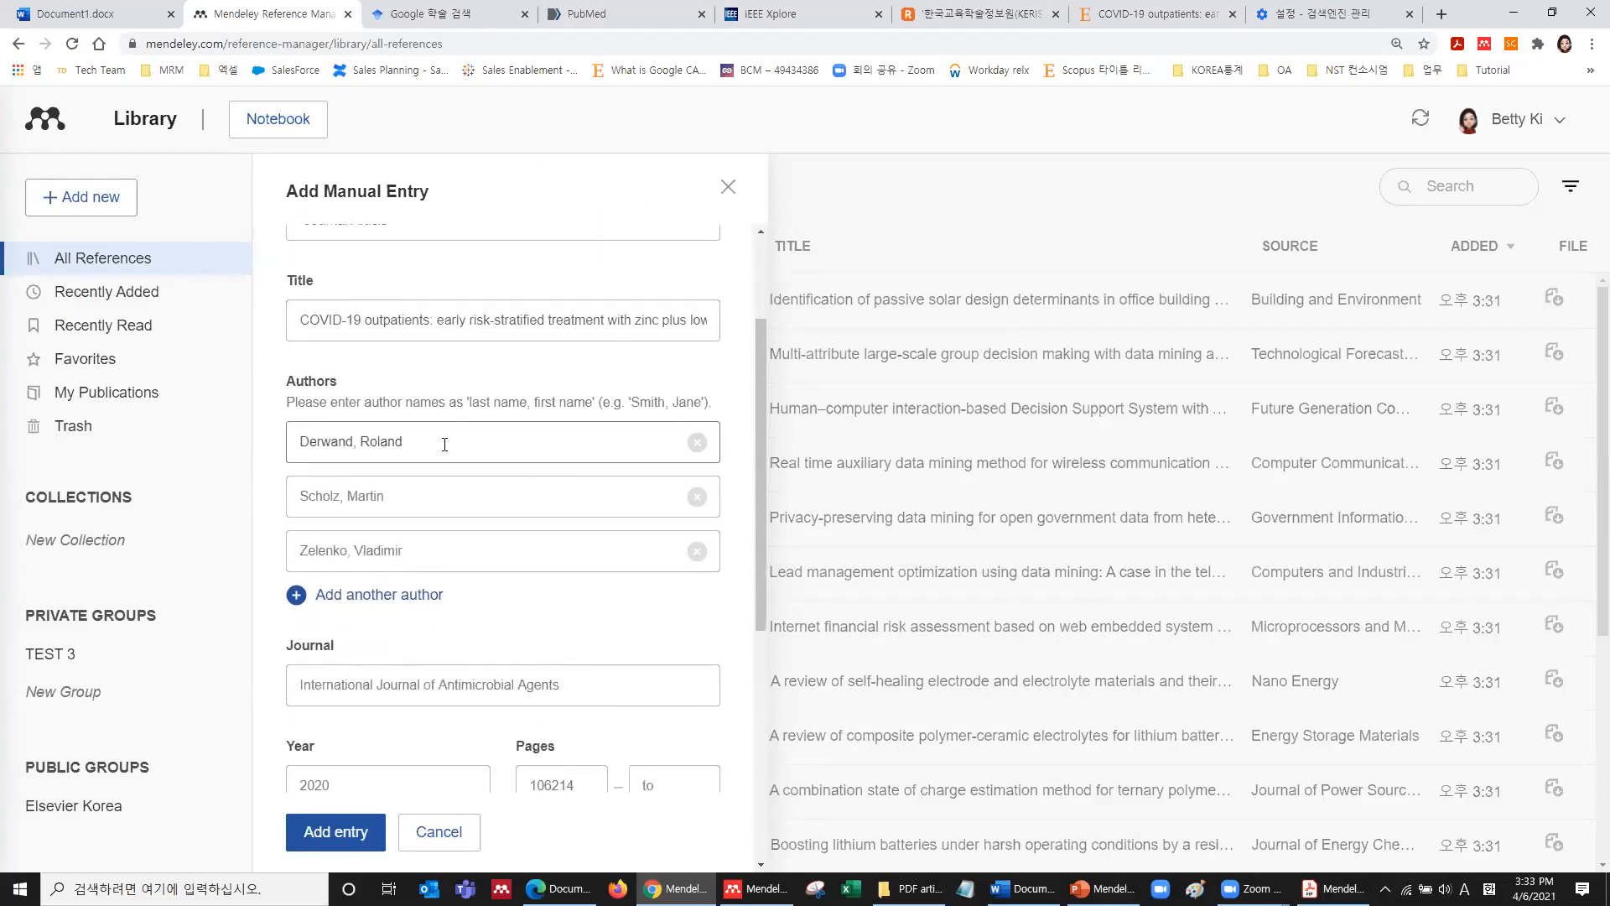
{"action": "scroll", "coordinate": [444, 445], "scroll_direction": "down", "scroll_amount": 4}
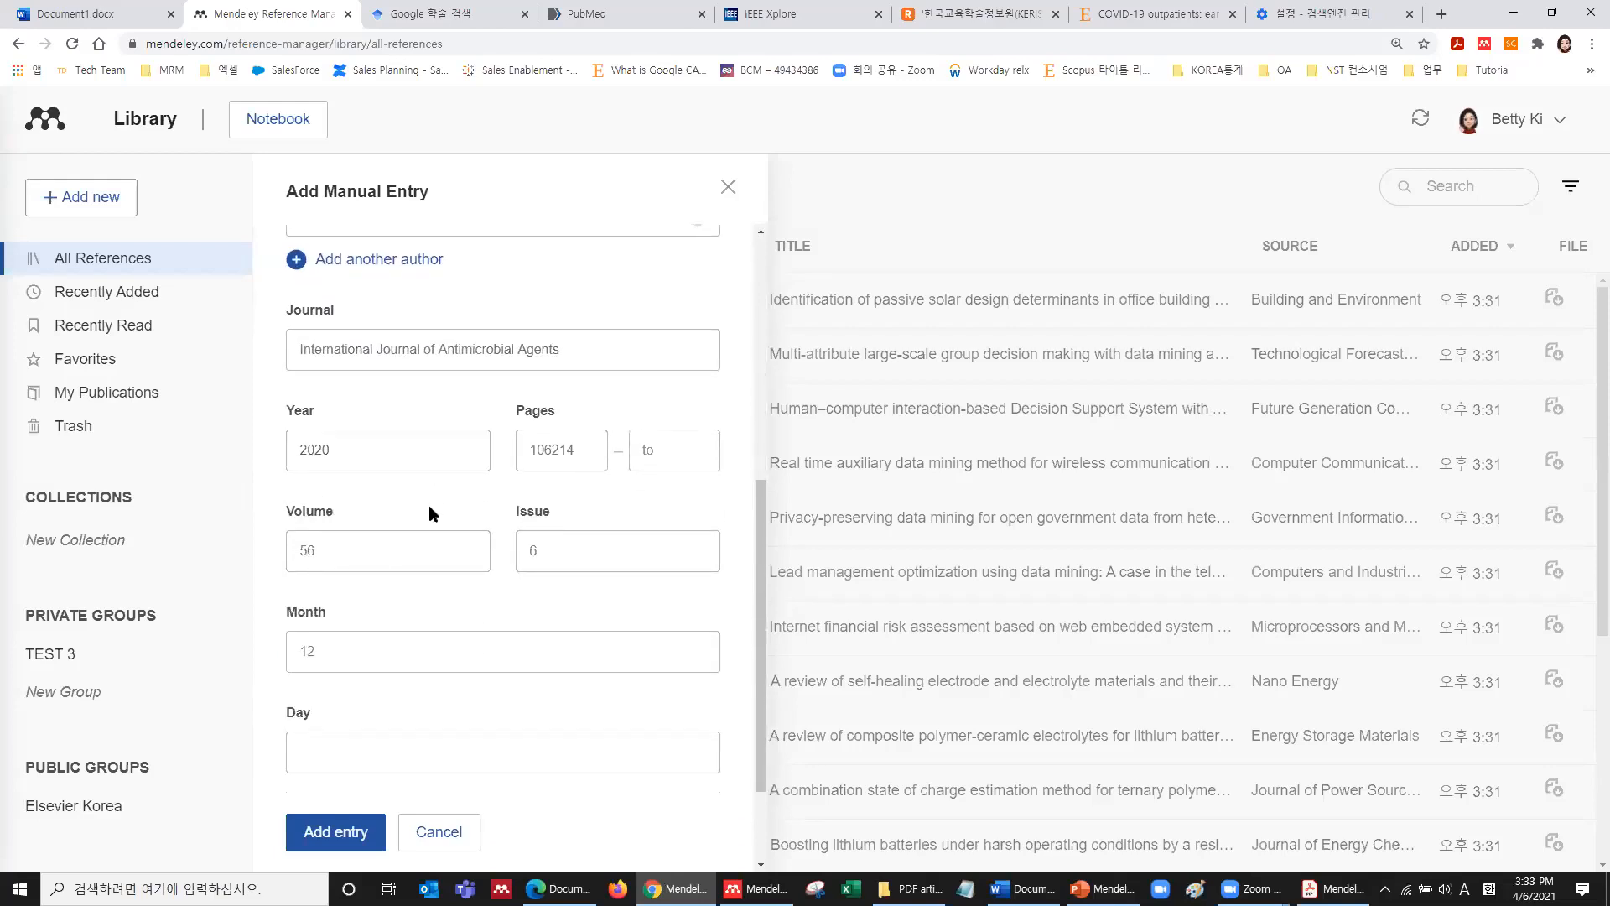
{"action": "scroll", "coordinate": [413, 614], "scroll_direction": "down", "scroll_amount": 2}
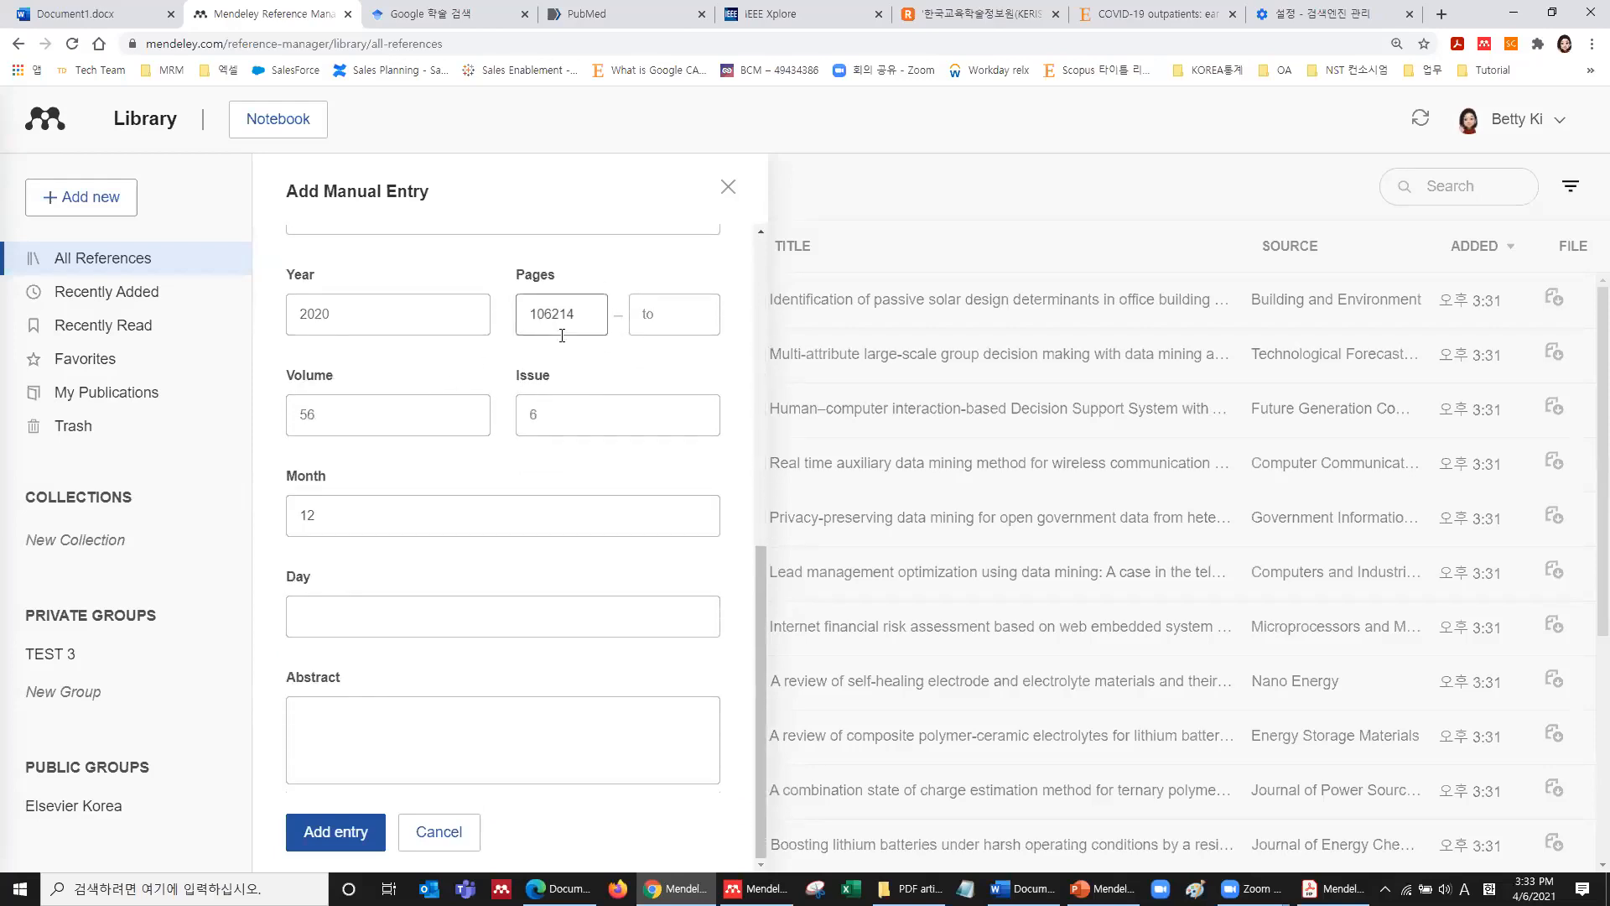
{"action": "left_click", "coordinate": [337, 831]}
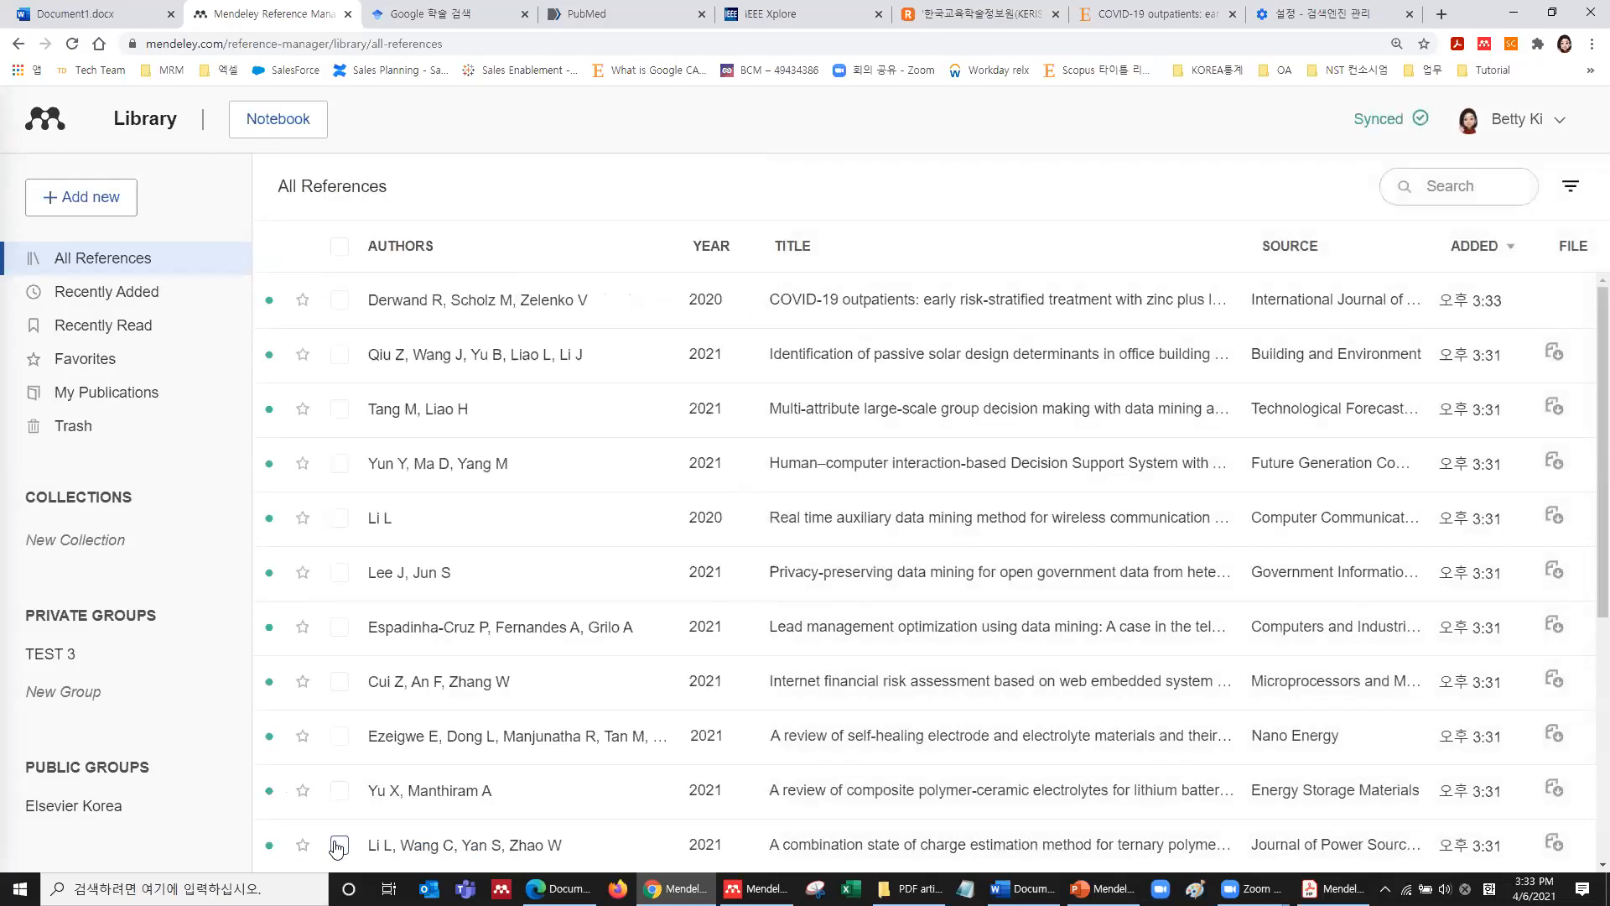
Open the COVID-19 outpatients reference's Info panel and scroll down to its DOI and ISSN.
{"action": "left_click", "coordinate": [918, 312]}
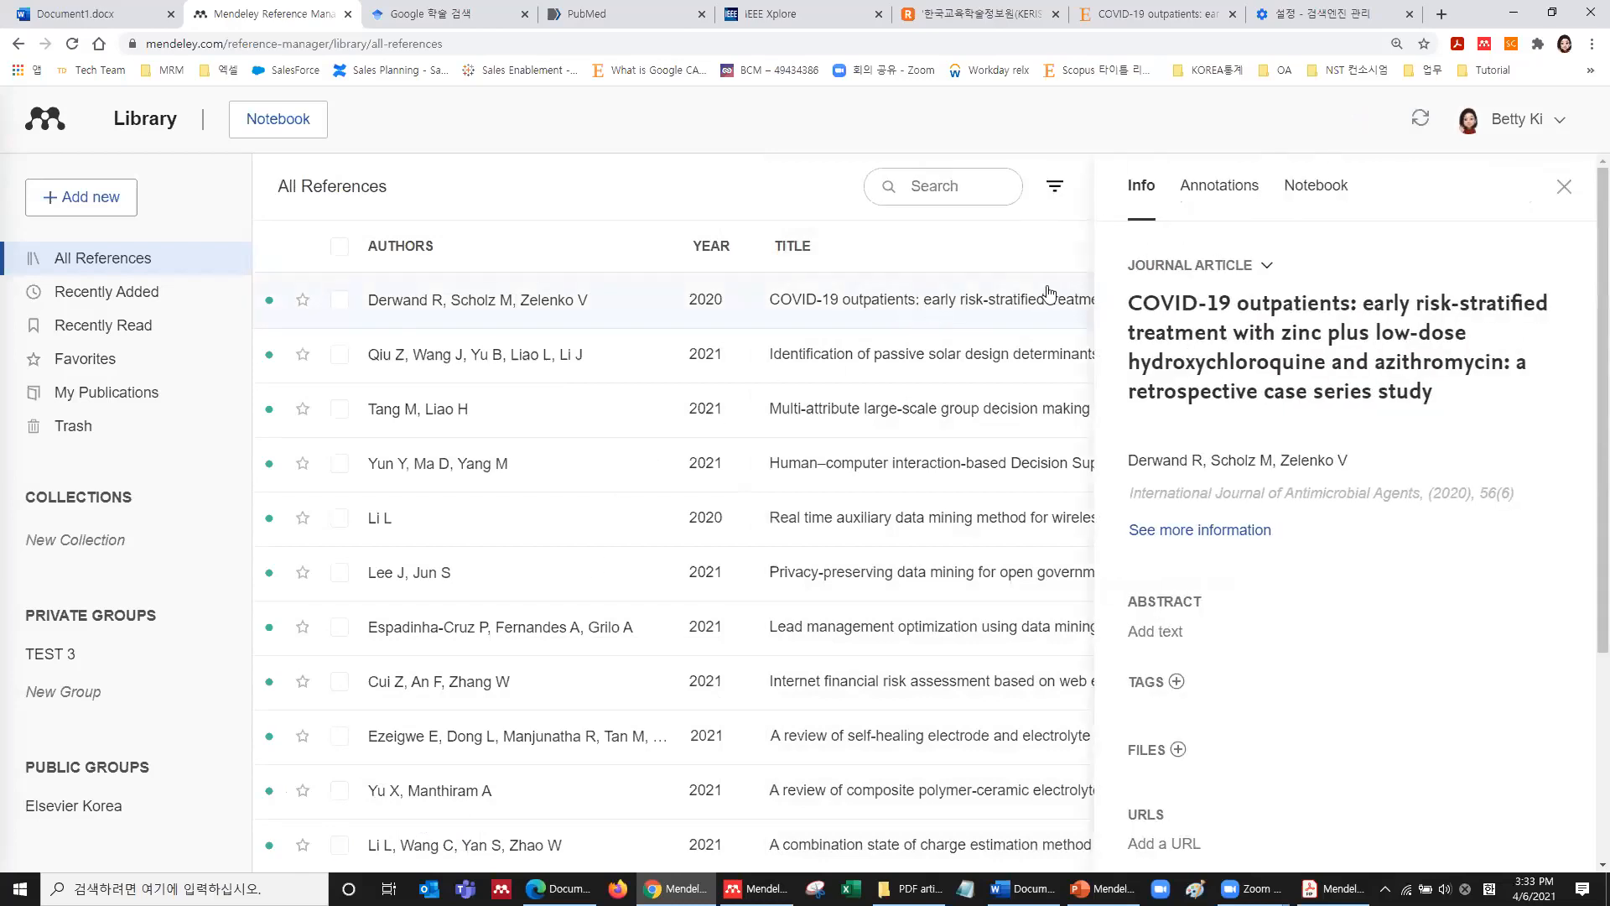
{"action": "left_click", "coordinate": [1570, 199]}
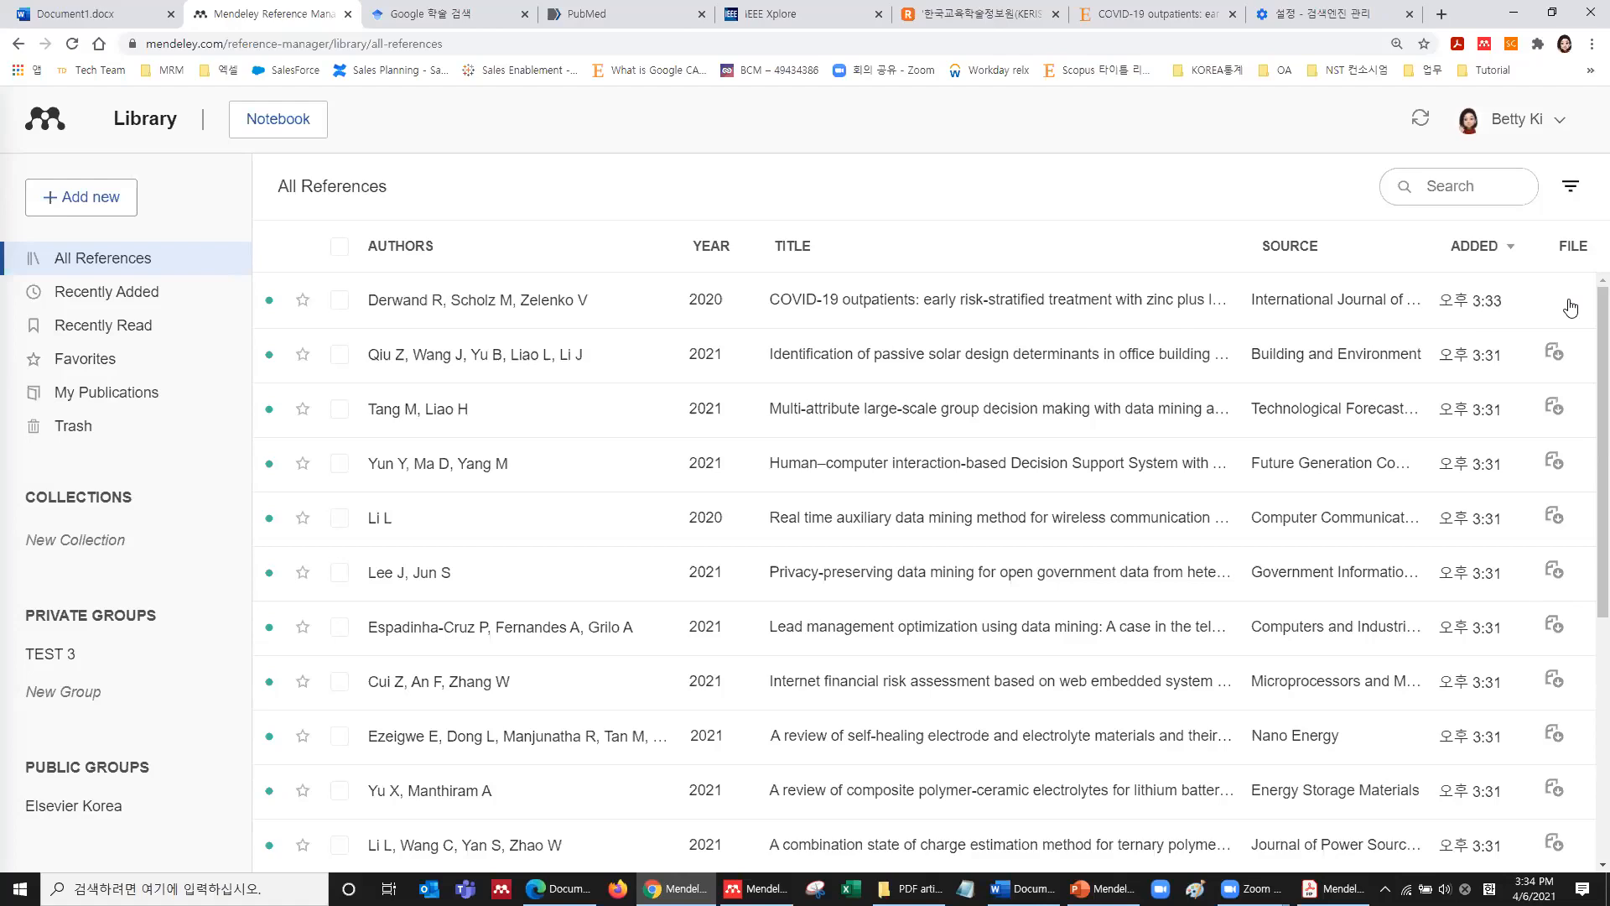
{"action": "left_click", "coordinate": [1062, 312]}
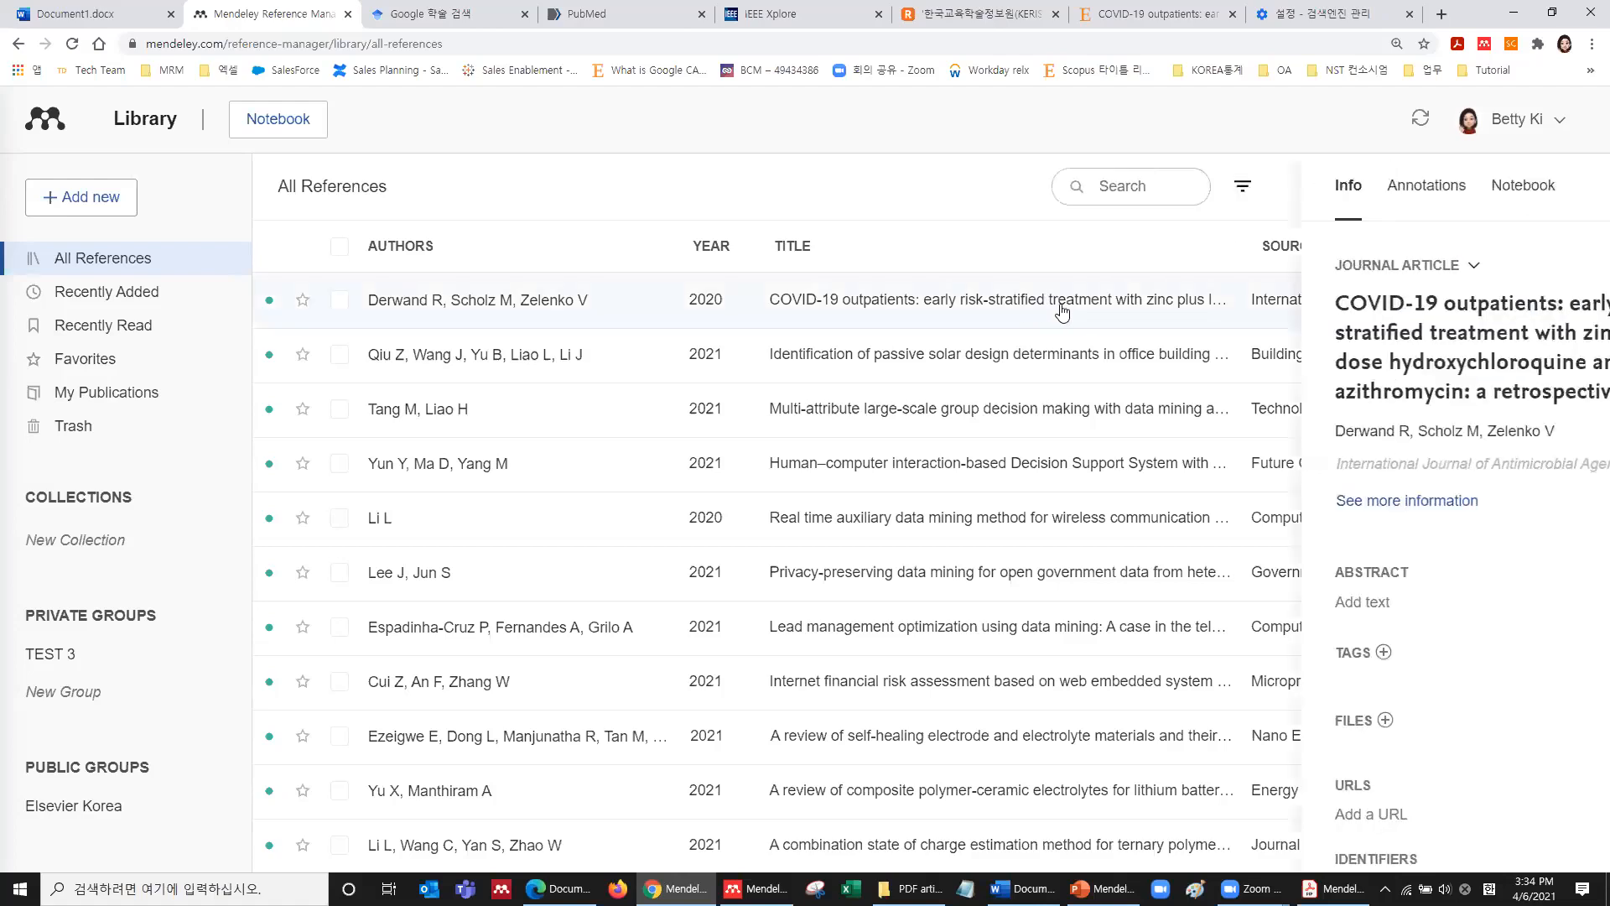
{"action": "scroll", "coordinate": [1262, 364], "scroll_direction": "down", "scroll_amount": 1}
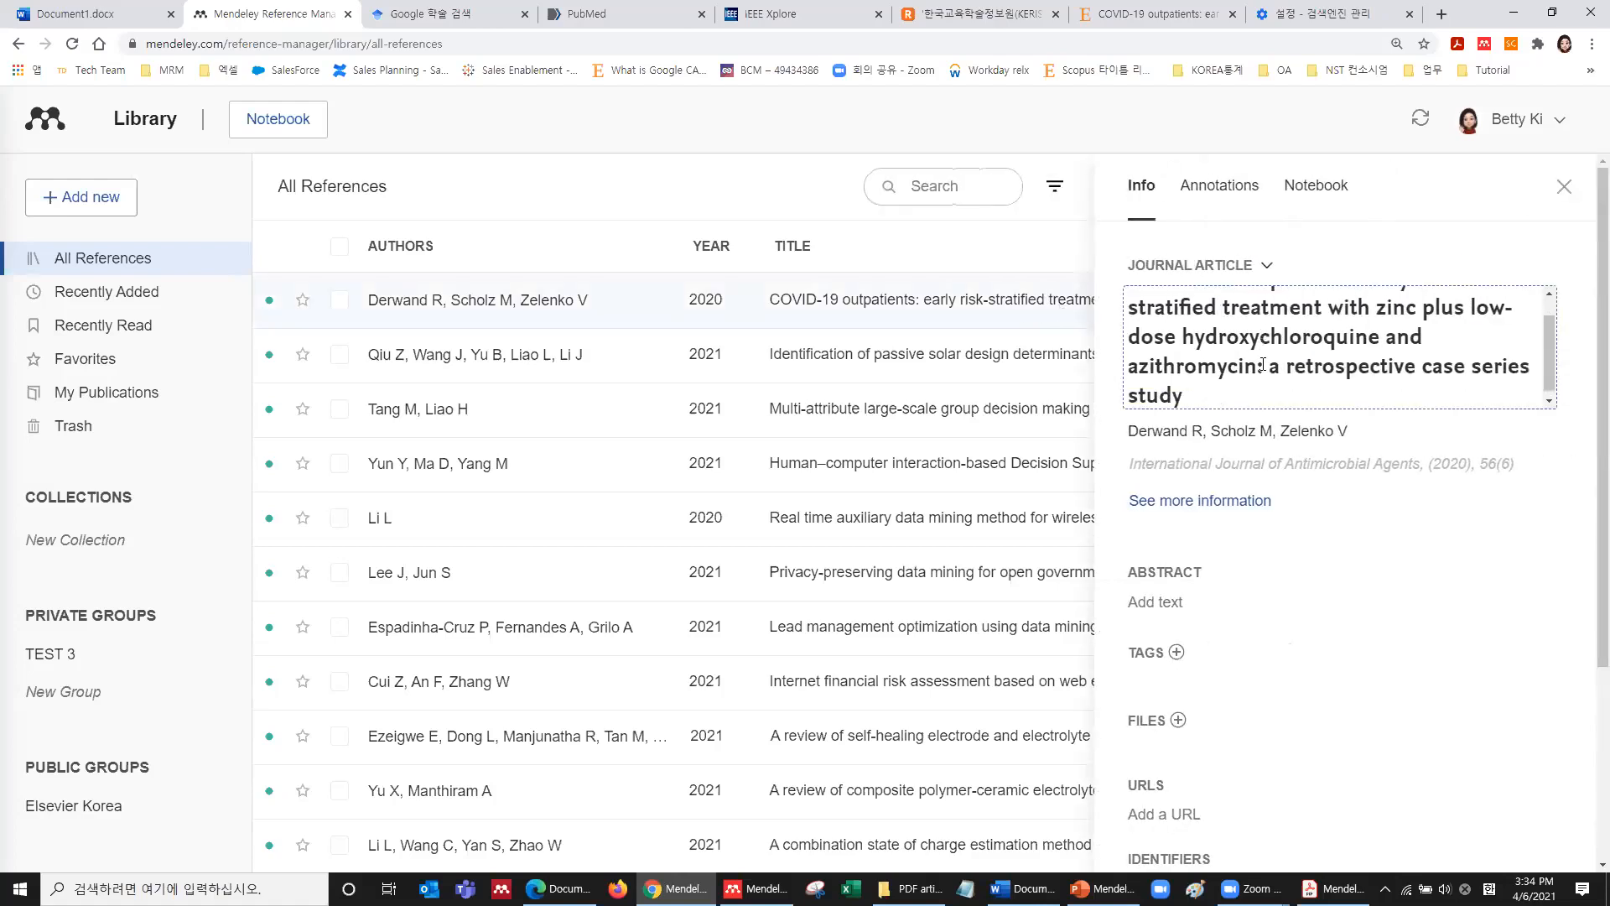
{"action": "scroll", "coordinate": [1262, 364], "scroll_direction": "down", "scroll_amount": 3}
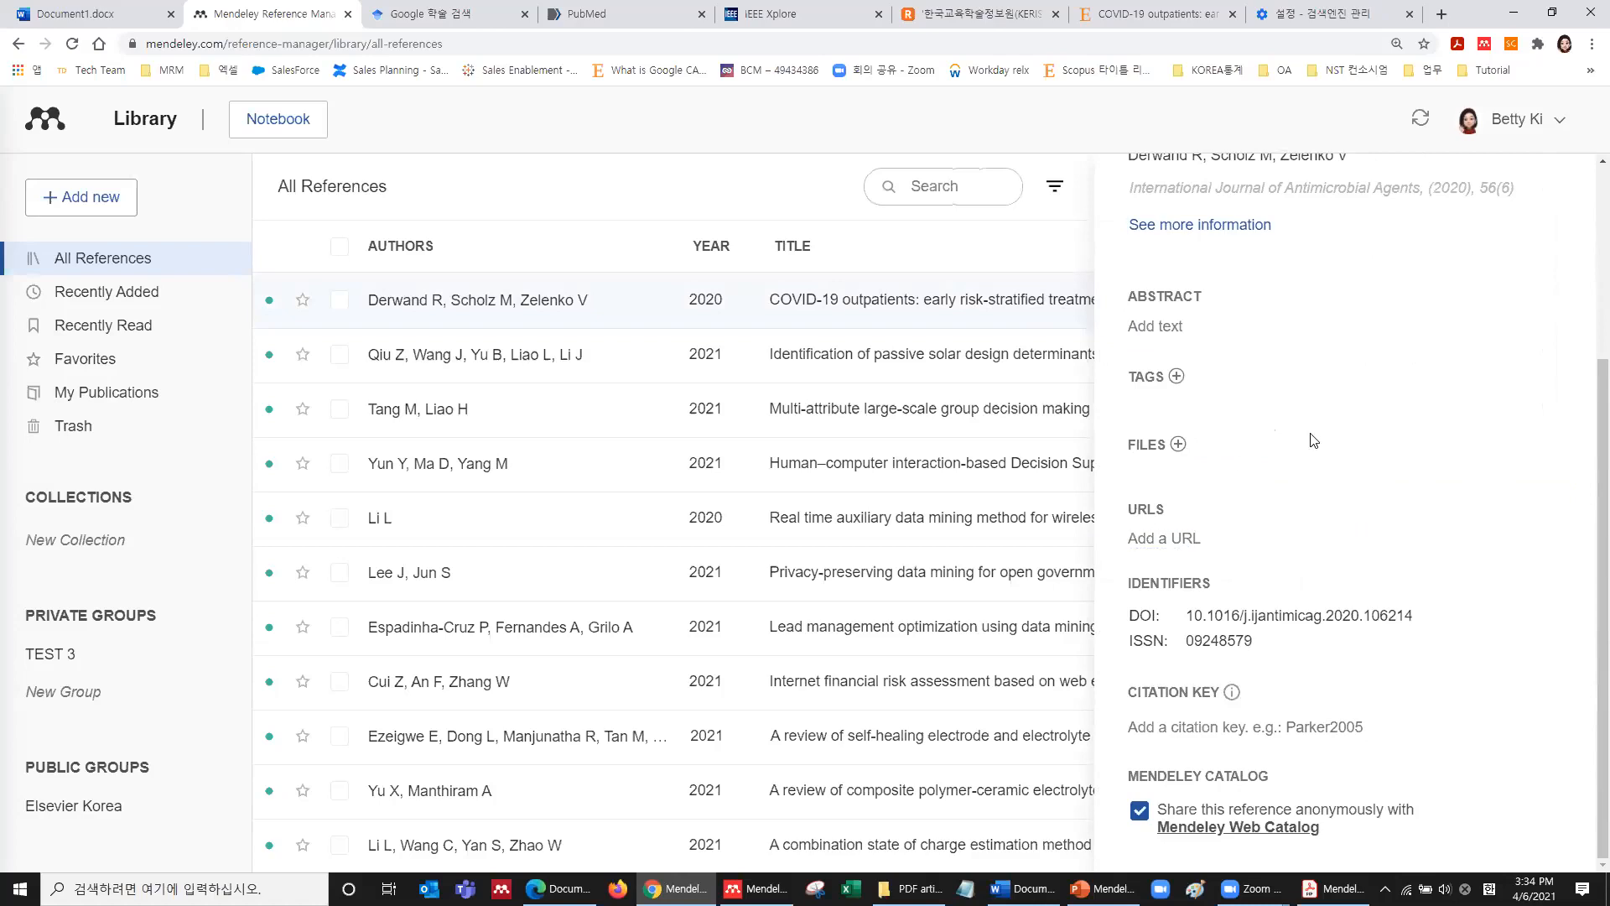
Close the reference details, then open a blank manual entry form and cancel it without saving.
{"action": "scroll", "coordinate": [1535, 269], "scroll_direction": "up", "scroll_amount": 4}
{"action": "left_click", "coordinate": [1565, 188]}
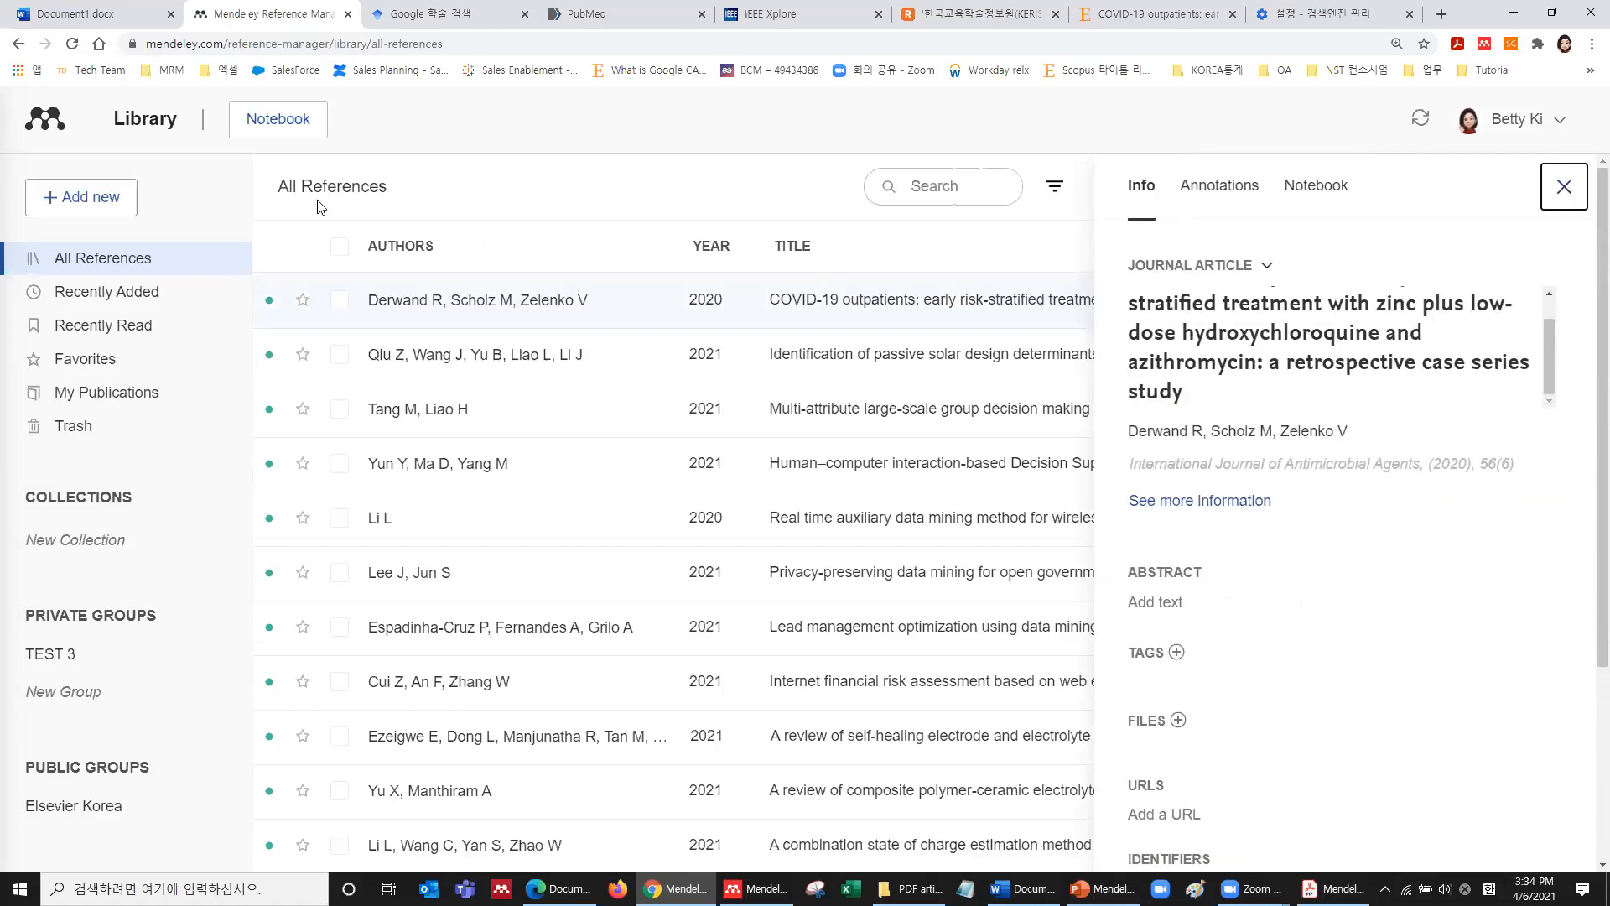
{"action": "left_click", "coordinate": [92, 197]}
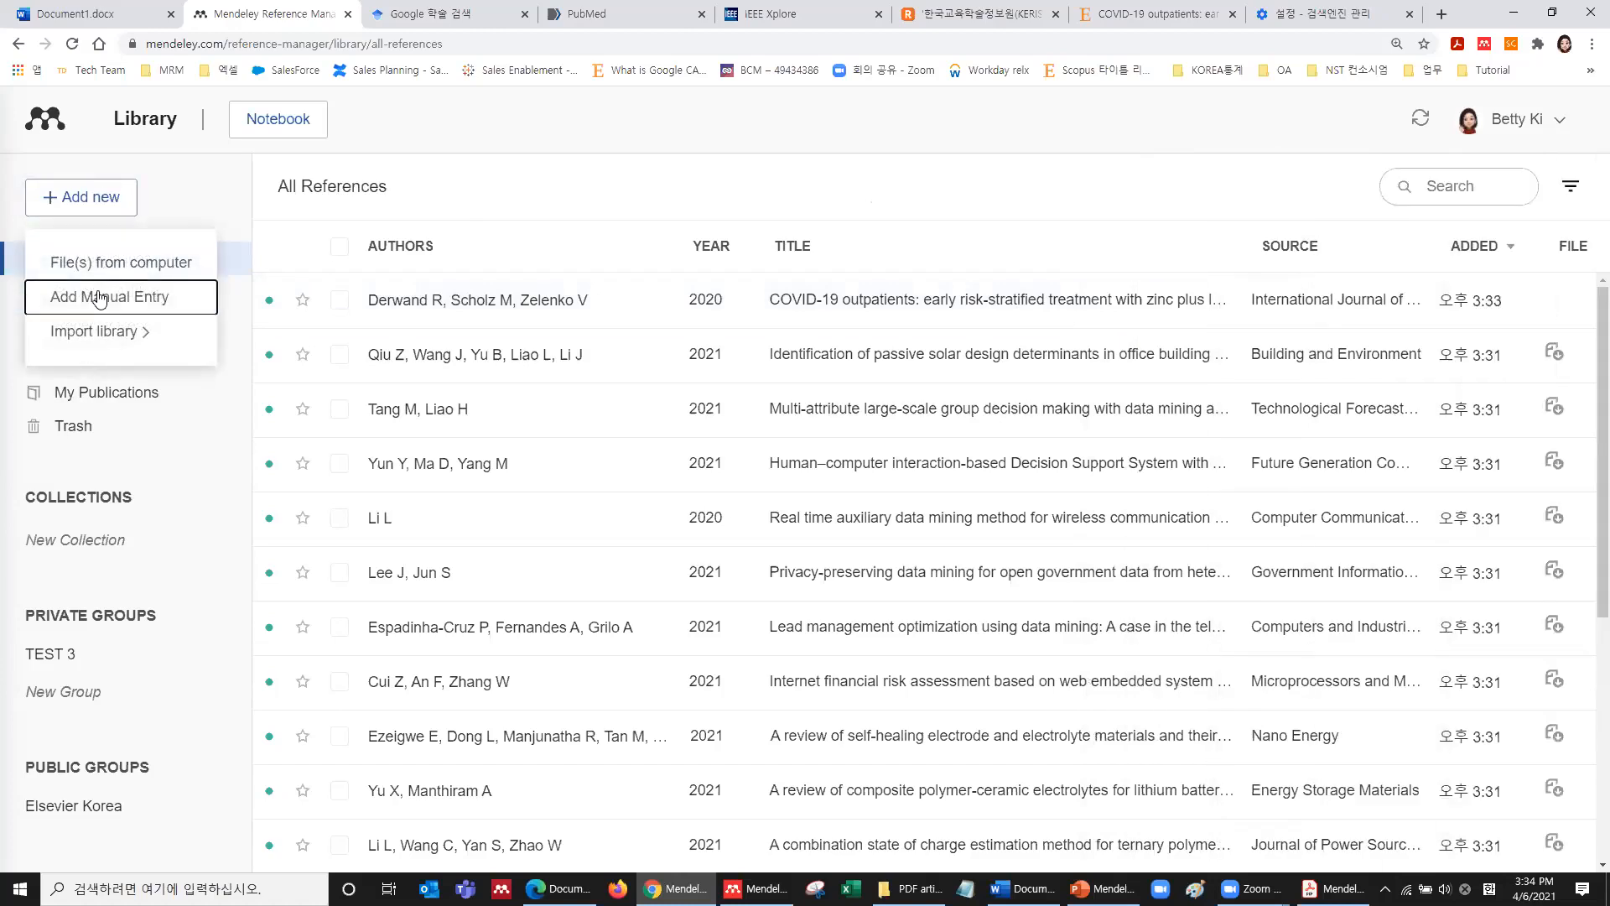
{"action": "left_click", "coordinate": [126, 298]}
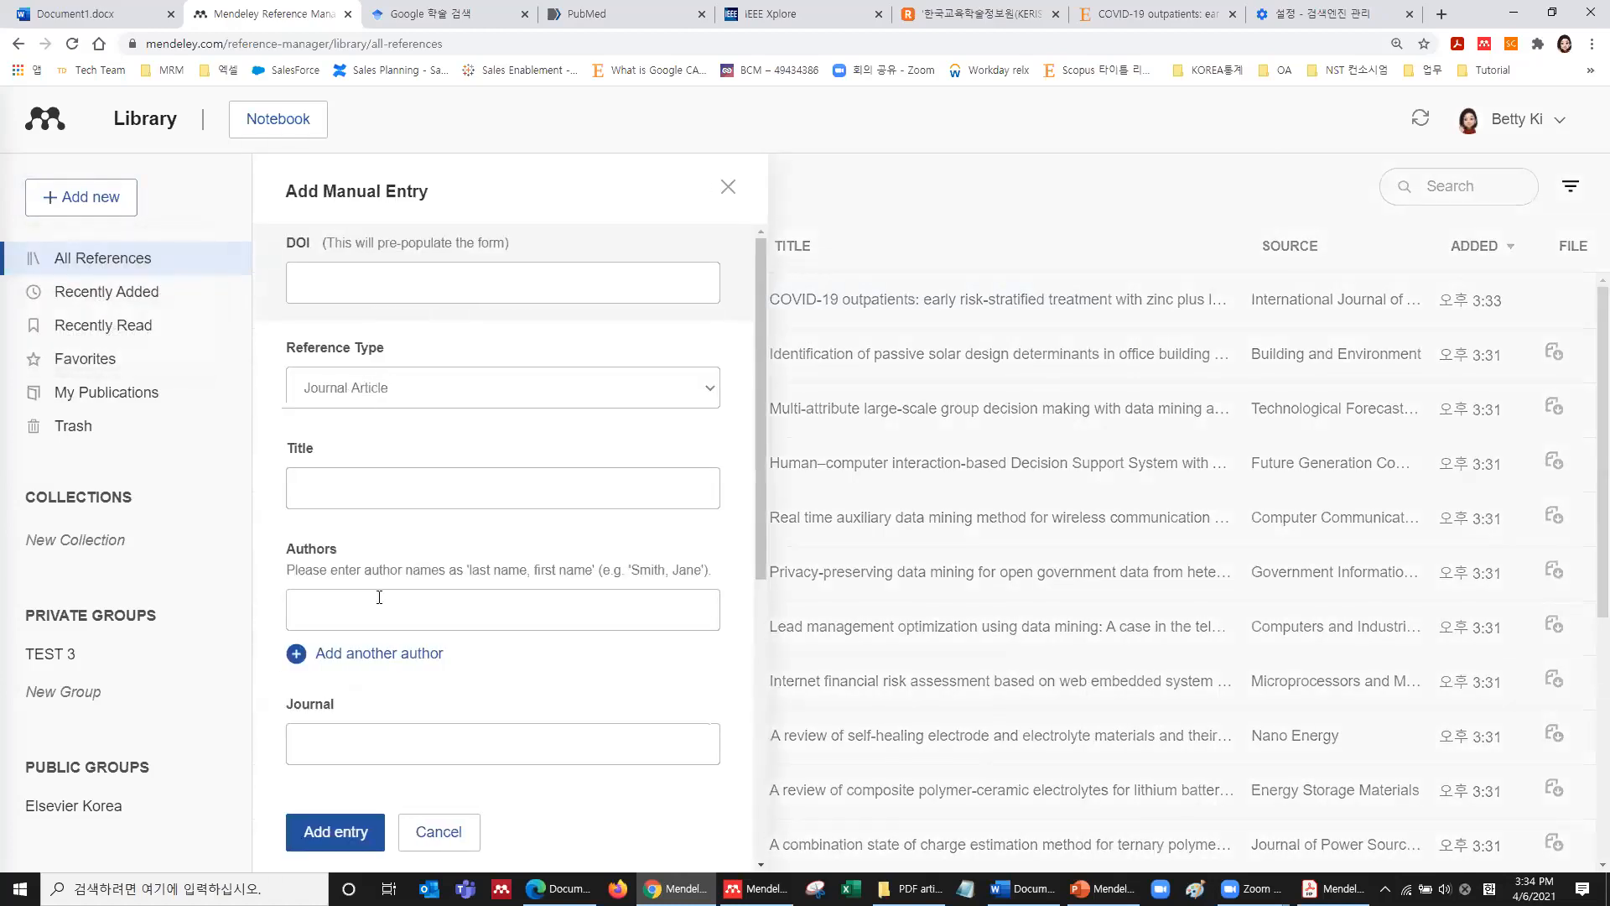
{"action": "scroll", "coordinate": [385, 603], "scroll_direction": "down", "scroll_amount": 5}
{"action": "left_click", "coordinate": [403, 332]}
{"action": "left_click", "coordinate": [385, 419]}
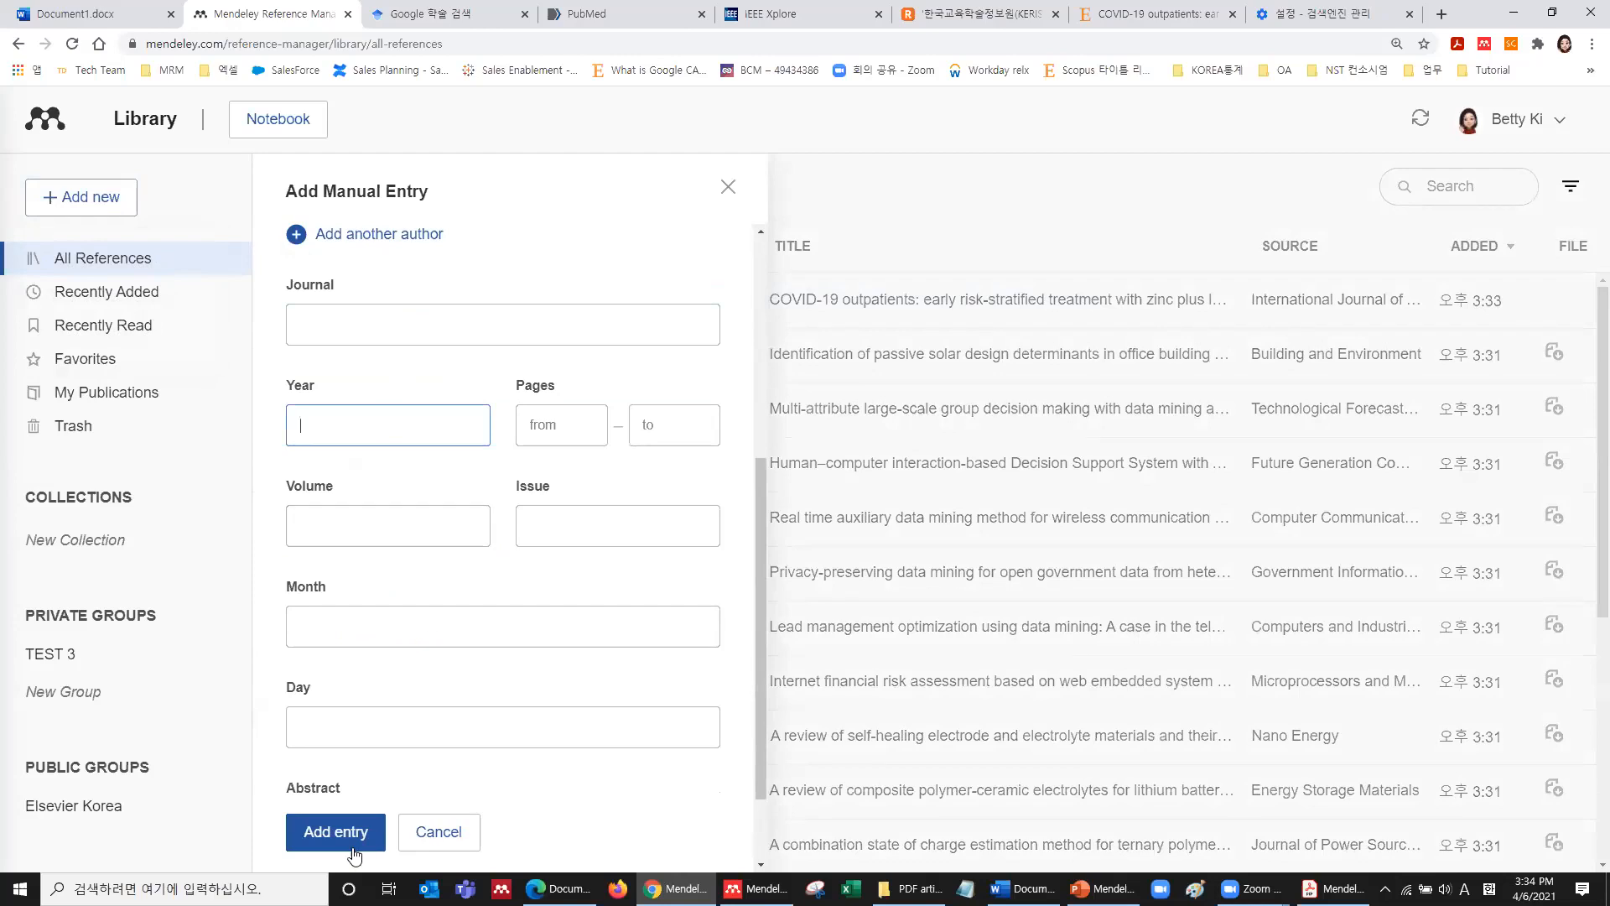
{"action": "left_click", "coordinate": [729, 187]}
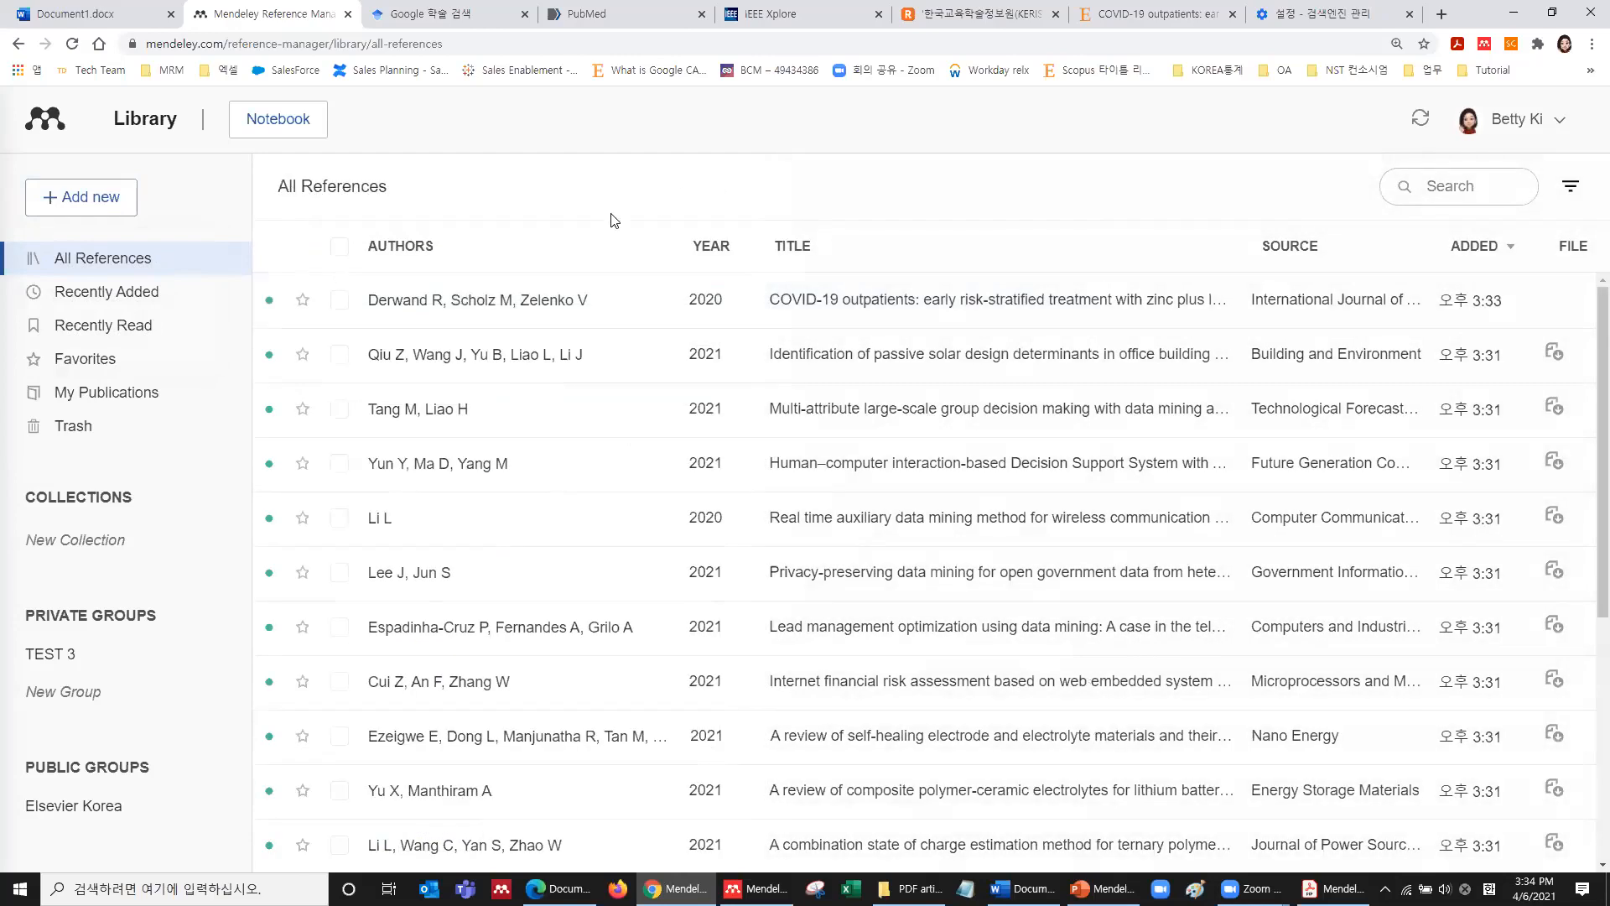
Look over the Import library formats under Add new, then dismiss the menu.
{"action": "left_click", "coordinate": [102, 208]}
{"action": "left_click", "coordinate": [122, 332]}
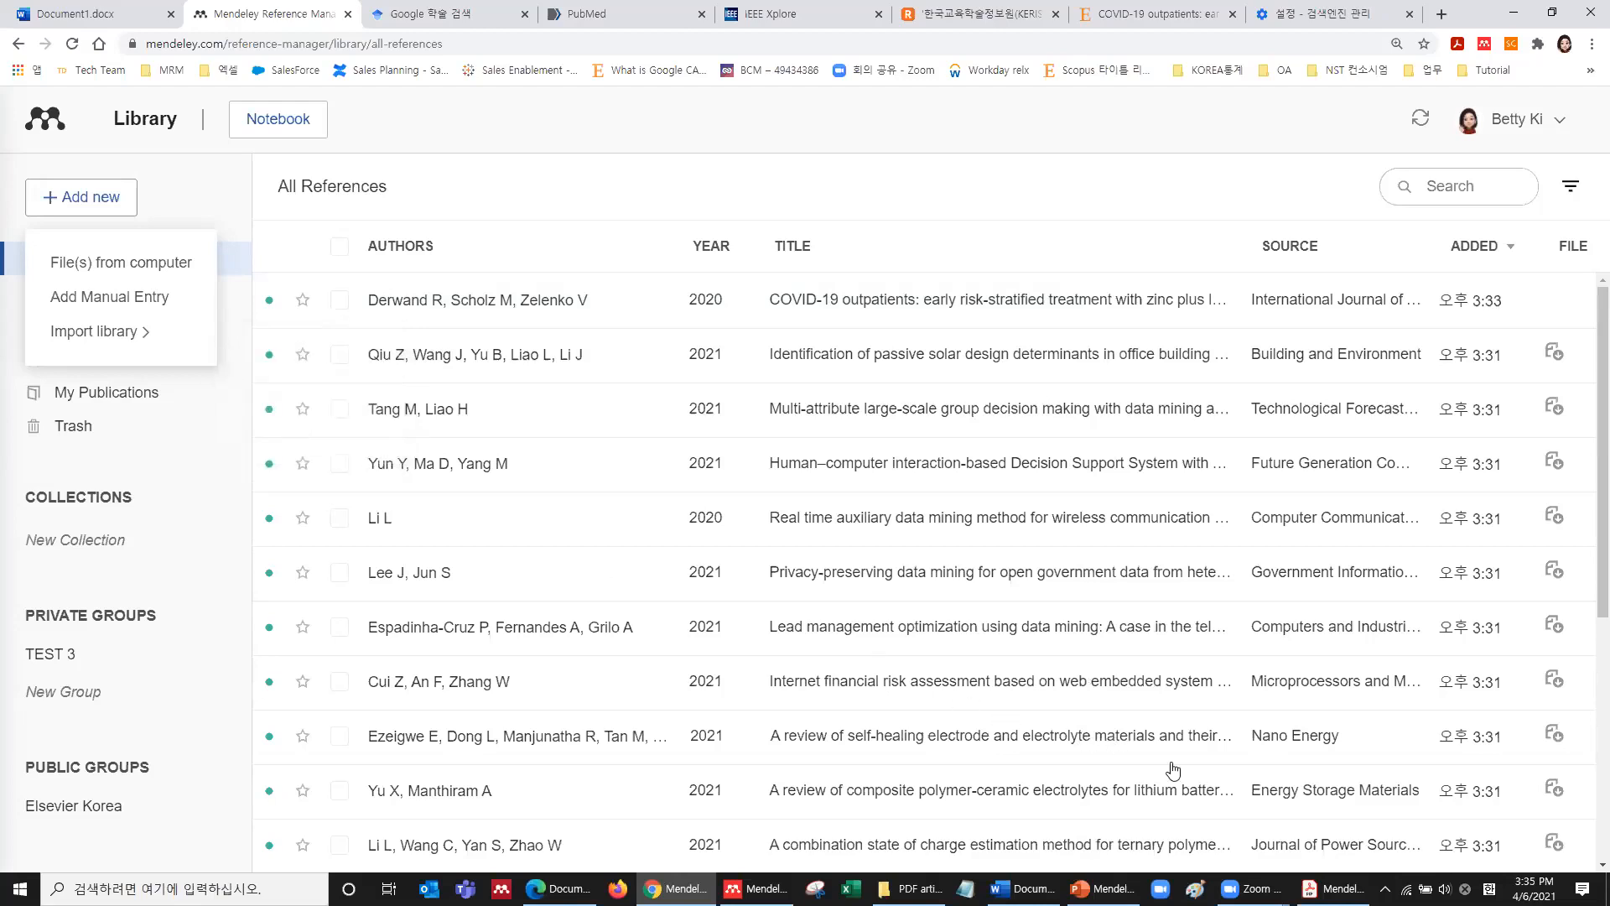
{"action": "left_click", "coordinate": [670, 149]}
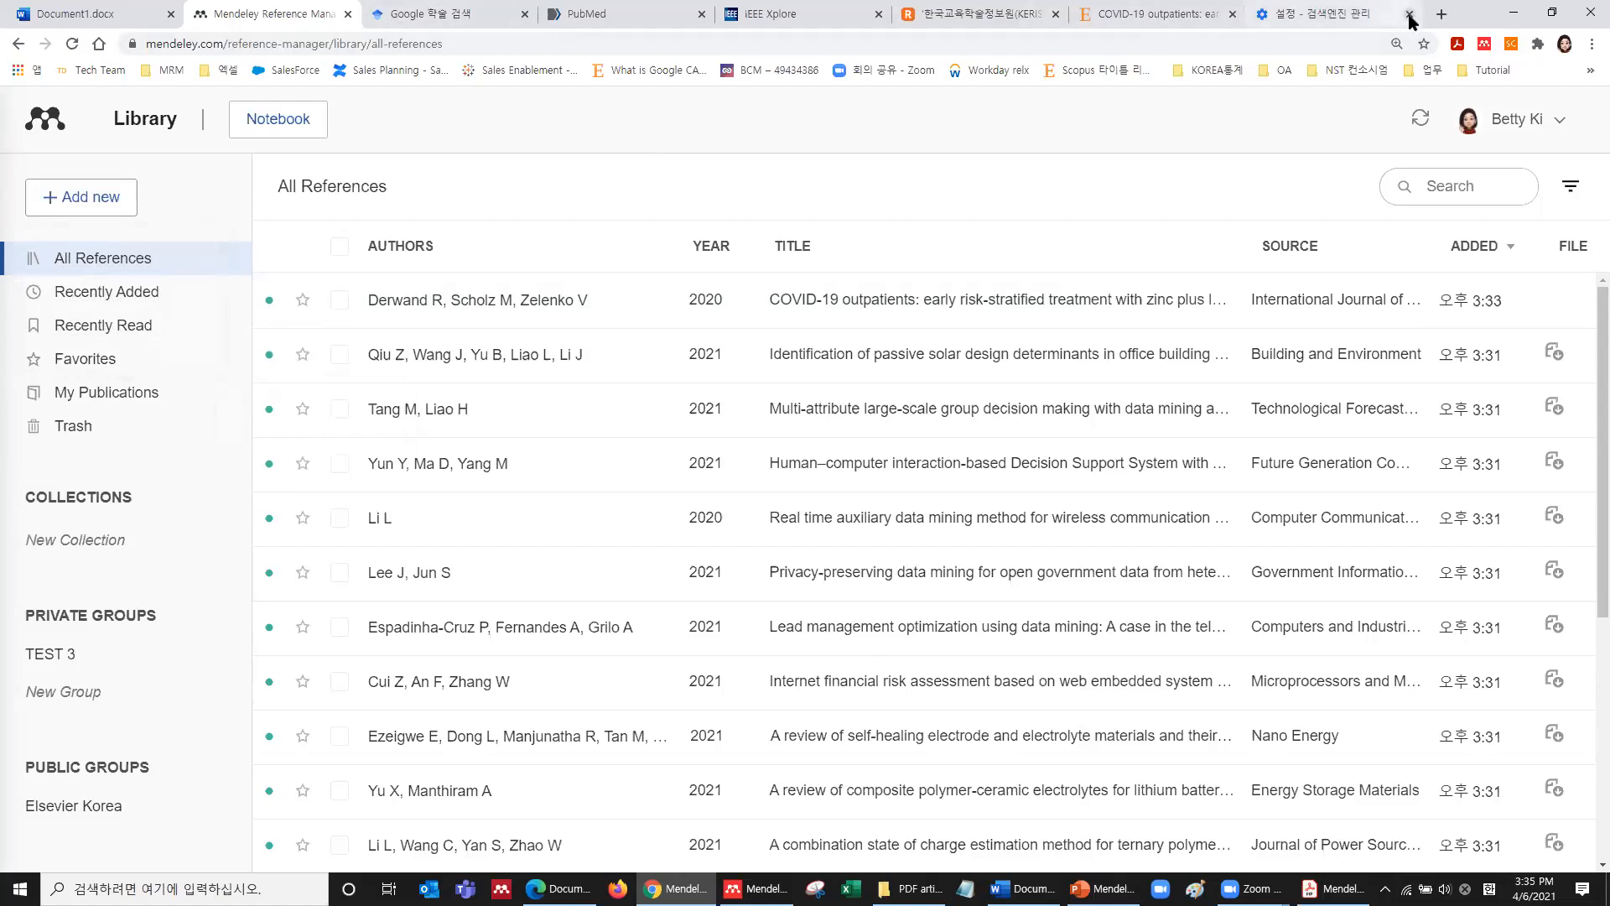
Open the Mendeley website in a new browser tab placed third in the tab bar.
{"action": "left_click", "coordinate": [1441, 14]}
{"action": "left_click_drag", "start_coordinate": [891, 7], "coordinate": [411, 7]}
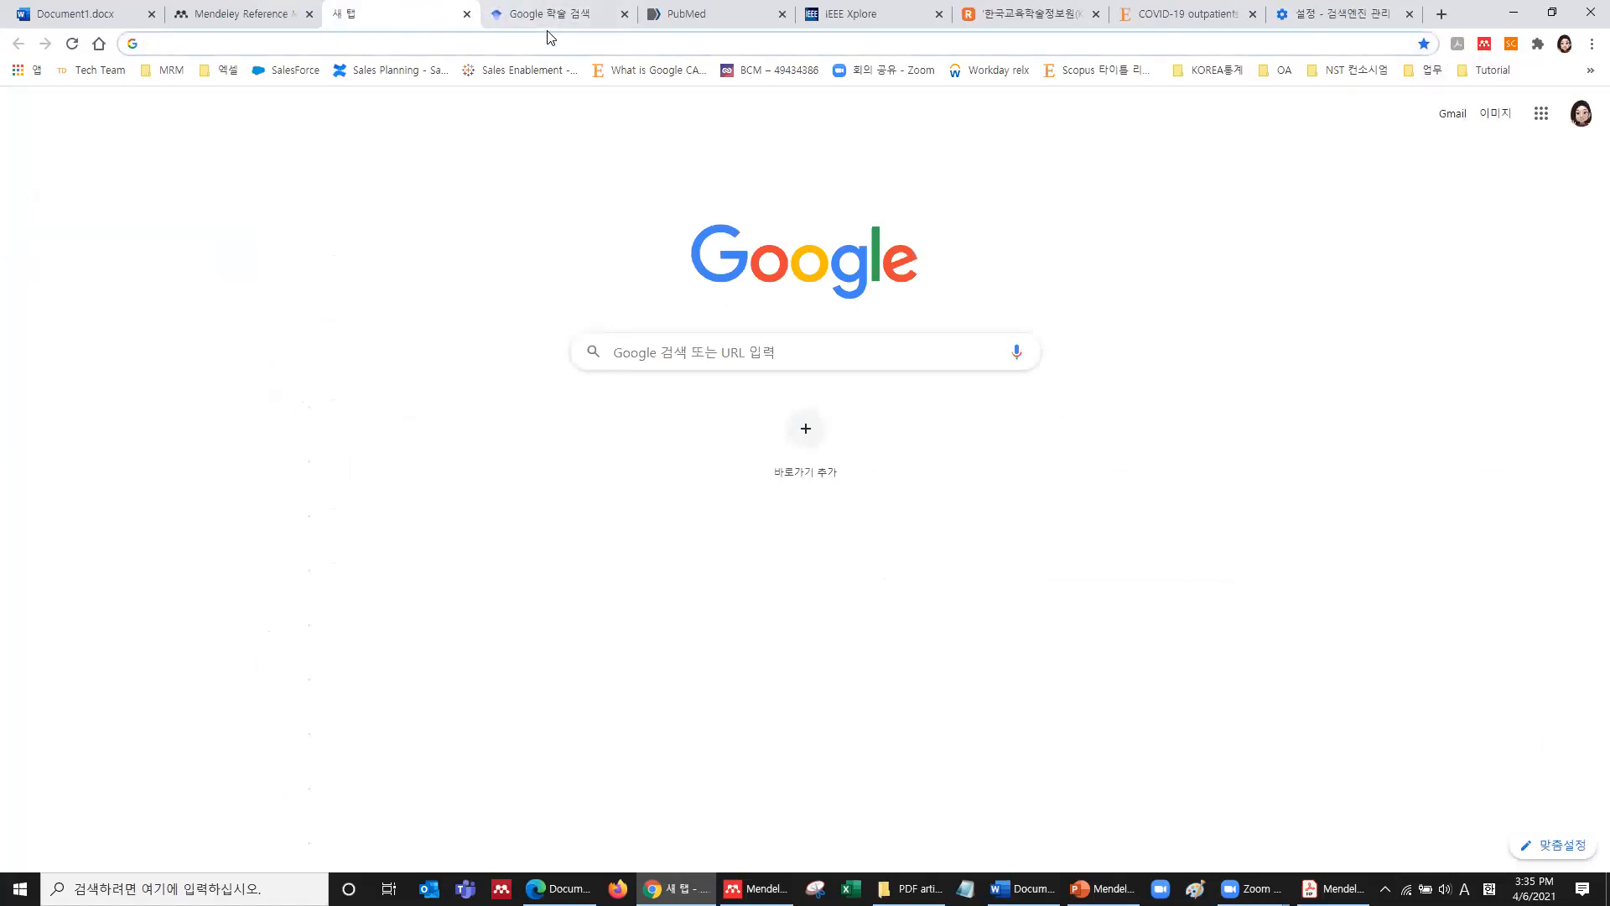
{"action": "type", "text": "www.mendeley.com"}
{"action": "key", "text": "Return"}
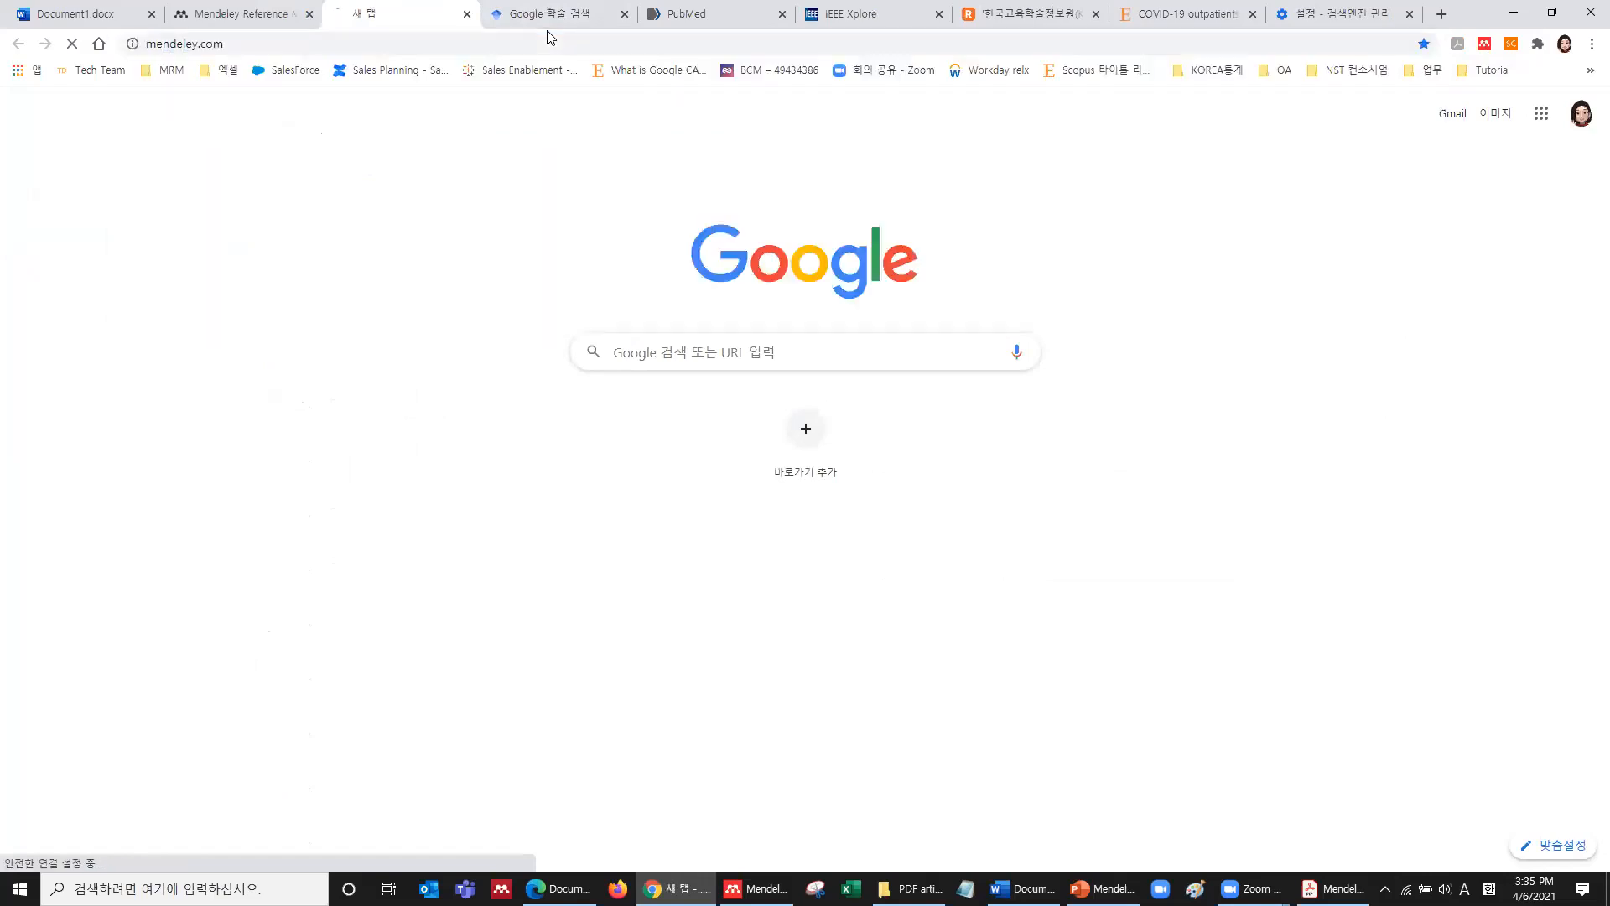
Go from the account menu's Download Mendeley page to the Web Importer's Find out more page.
{"action": "left_click", "coordinate": [1564, 127]}
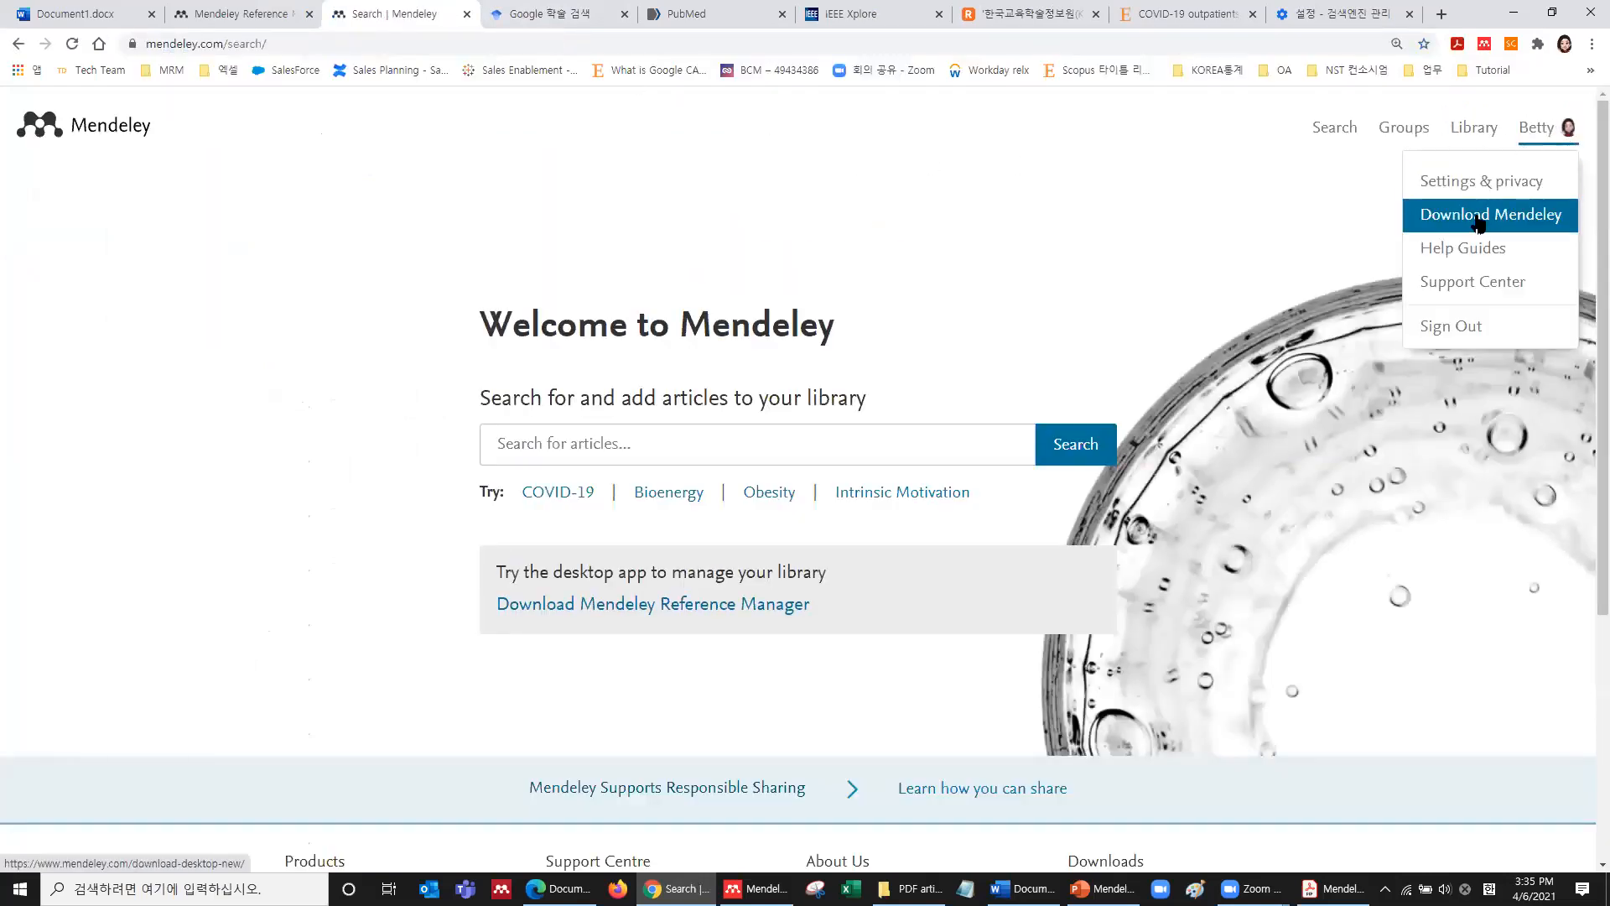
{"action": "left_click", "coordinate": [1477, 222]}
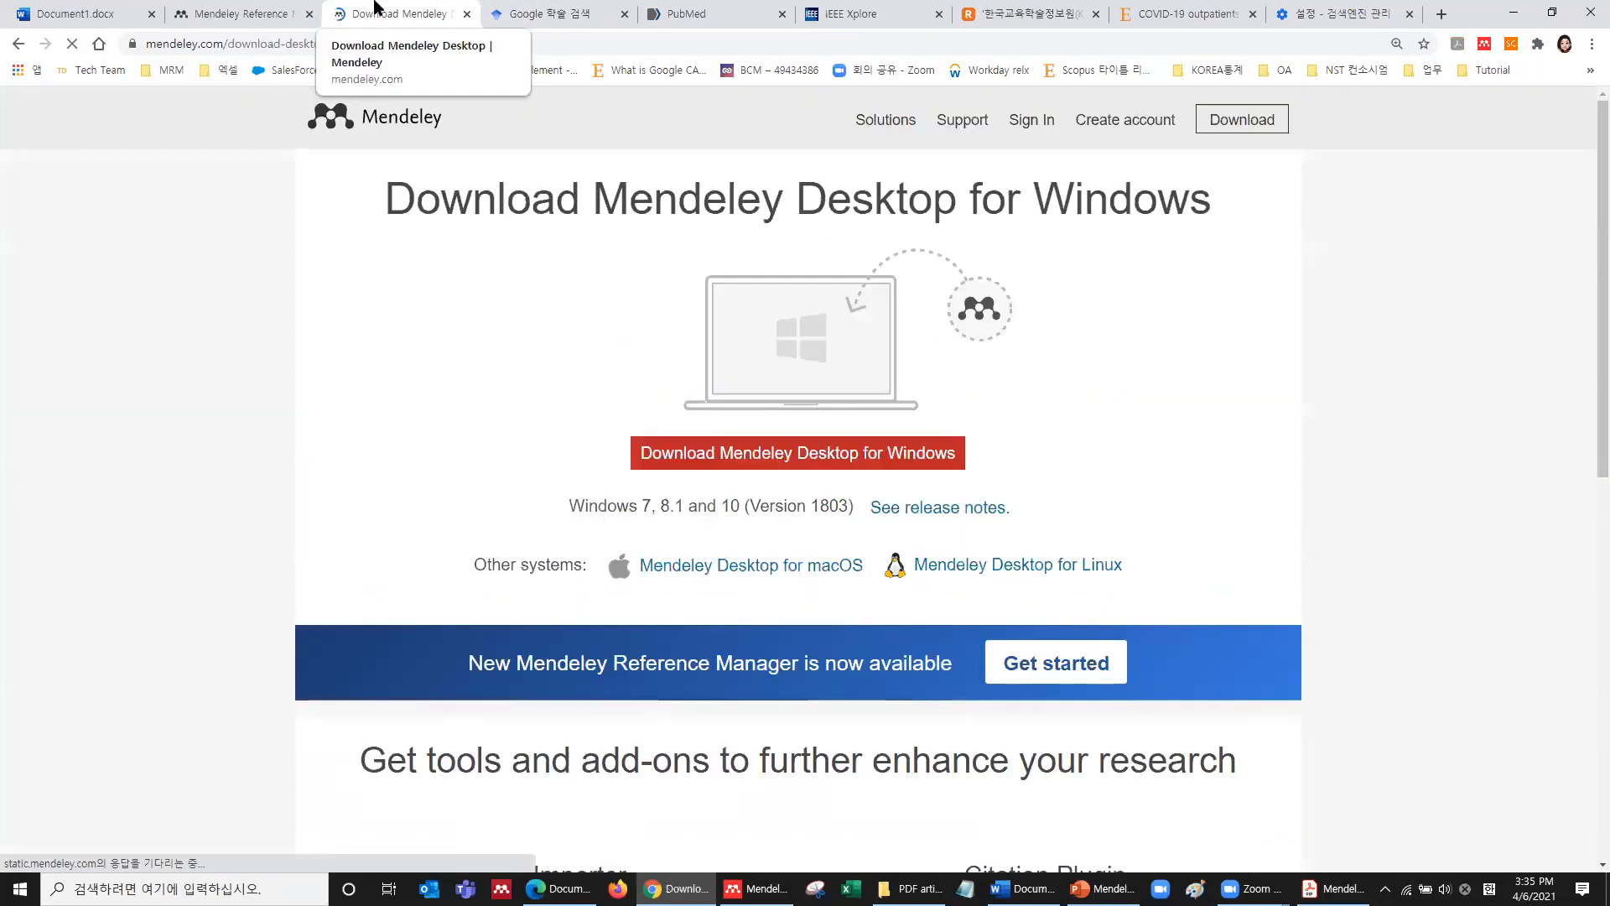
{"action": "scroll", "coordinate": [581, 457], "scroll_direction": "down", "scroll_amount": 5}
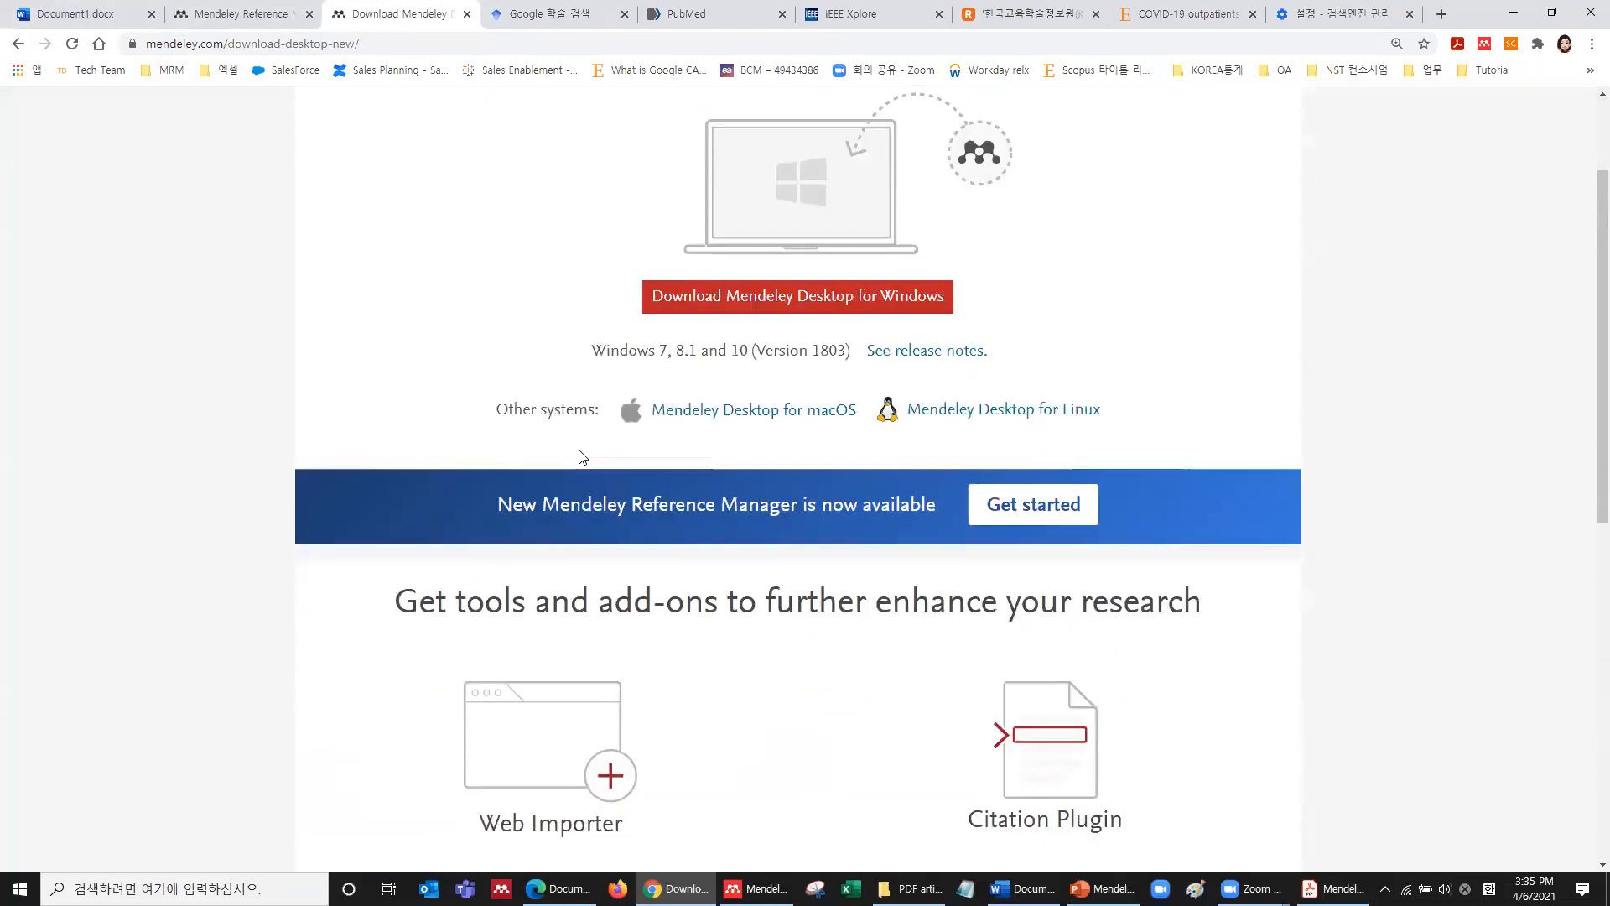
{"action": "scroll", "coordinate": [580, 457], "scroll_direction": "down", "scroll_amount": 2}
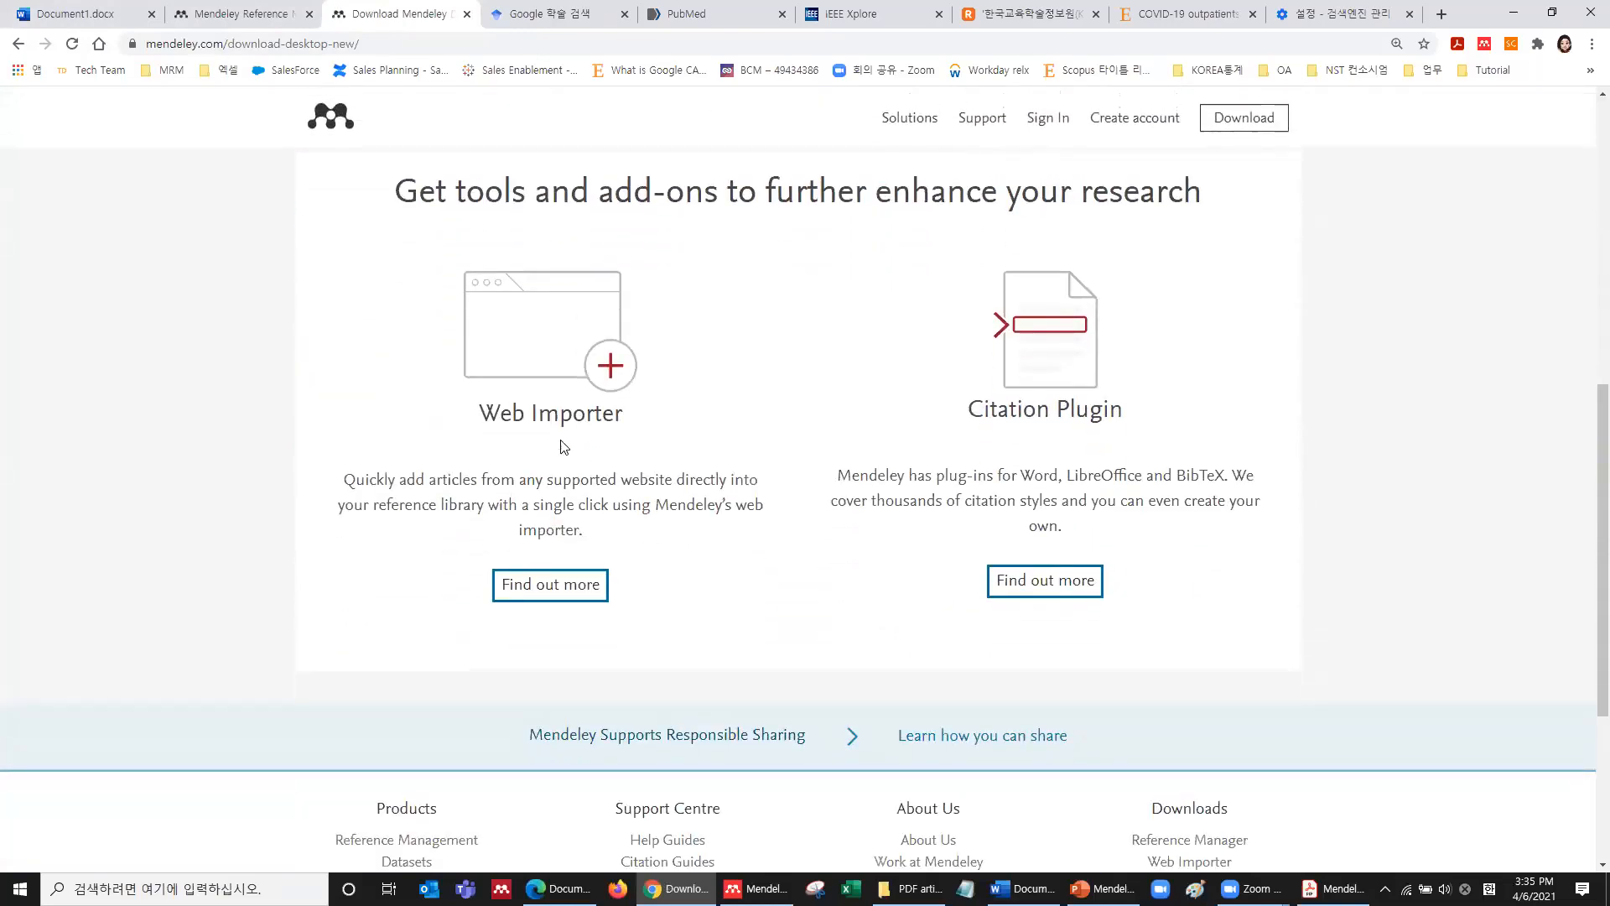
{"action": "left_click", "coordinate": [535, 598]}
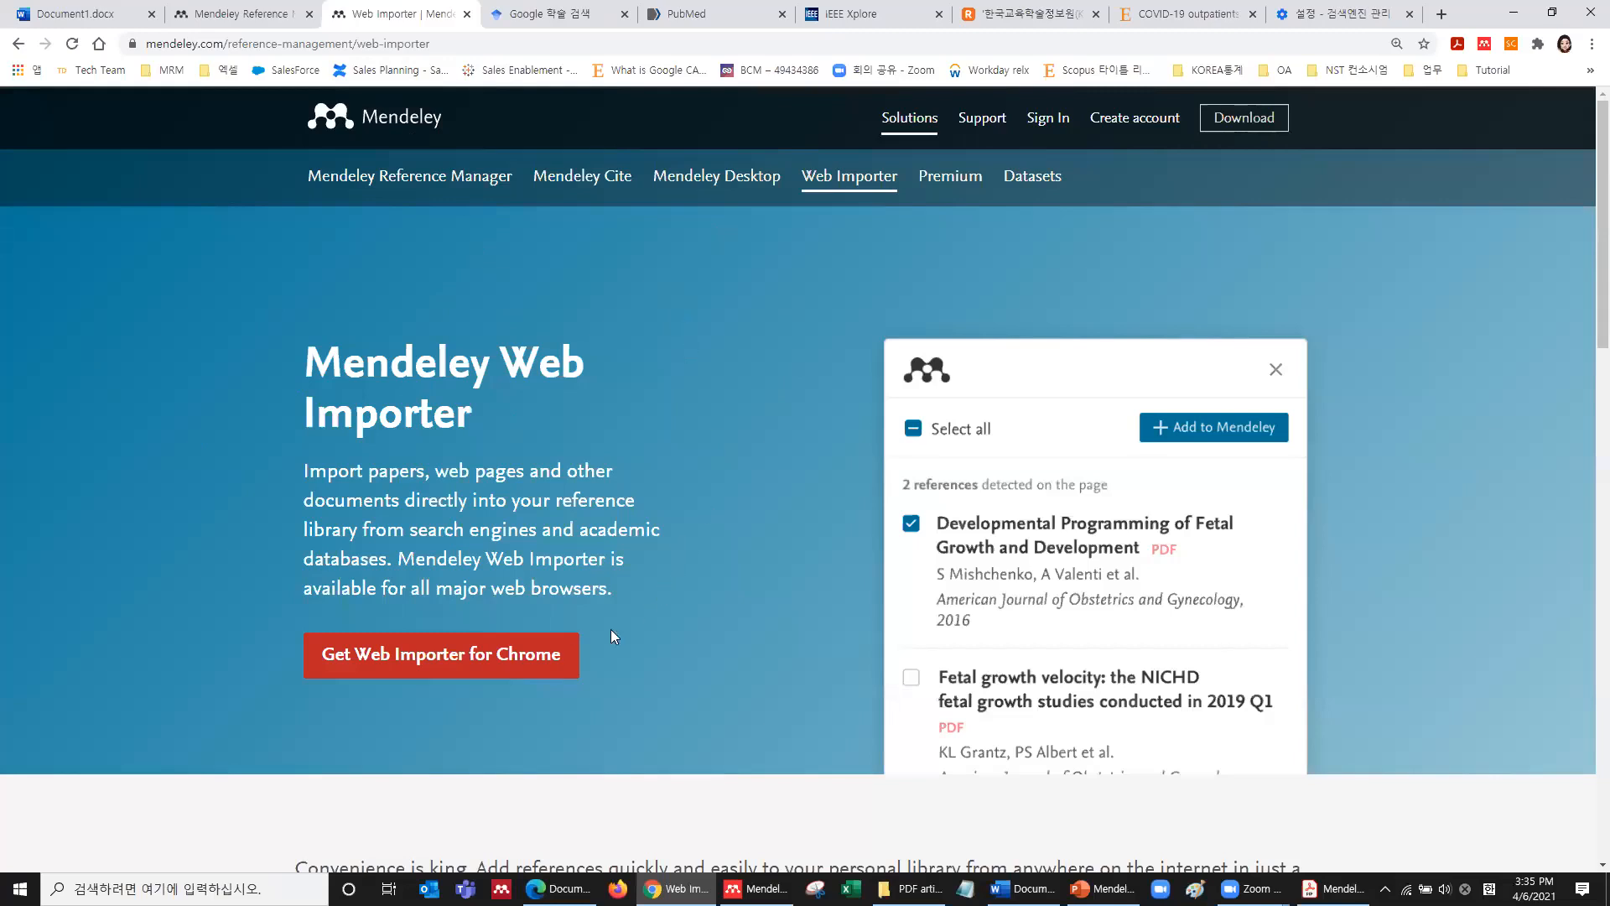
Check the Web Importer's Chrome Web Store listing shows it installed, then close that store tab.
{"action": "scroll", "coordinate": [546, 654], "scroll_direction": "down", "scroll_amount": 2}
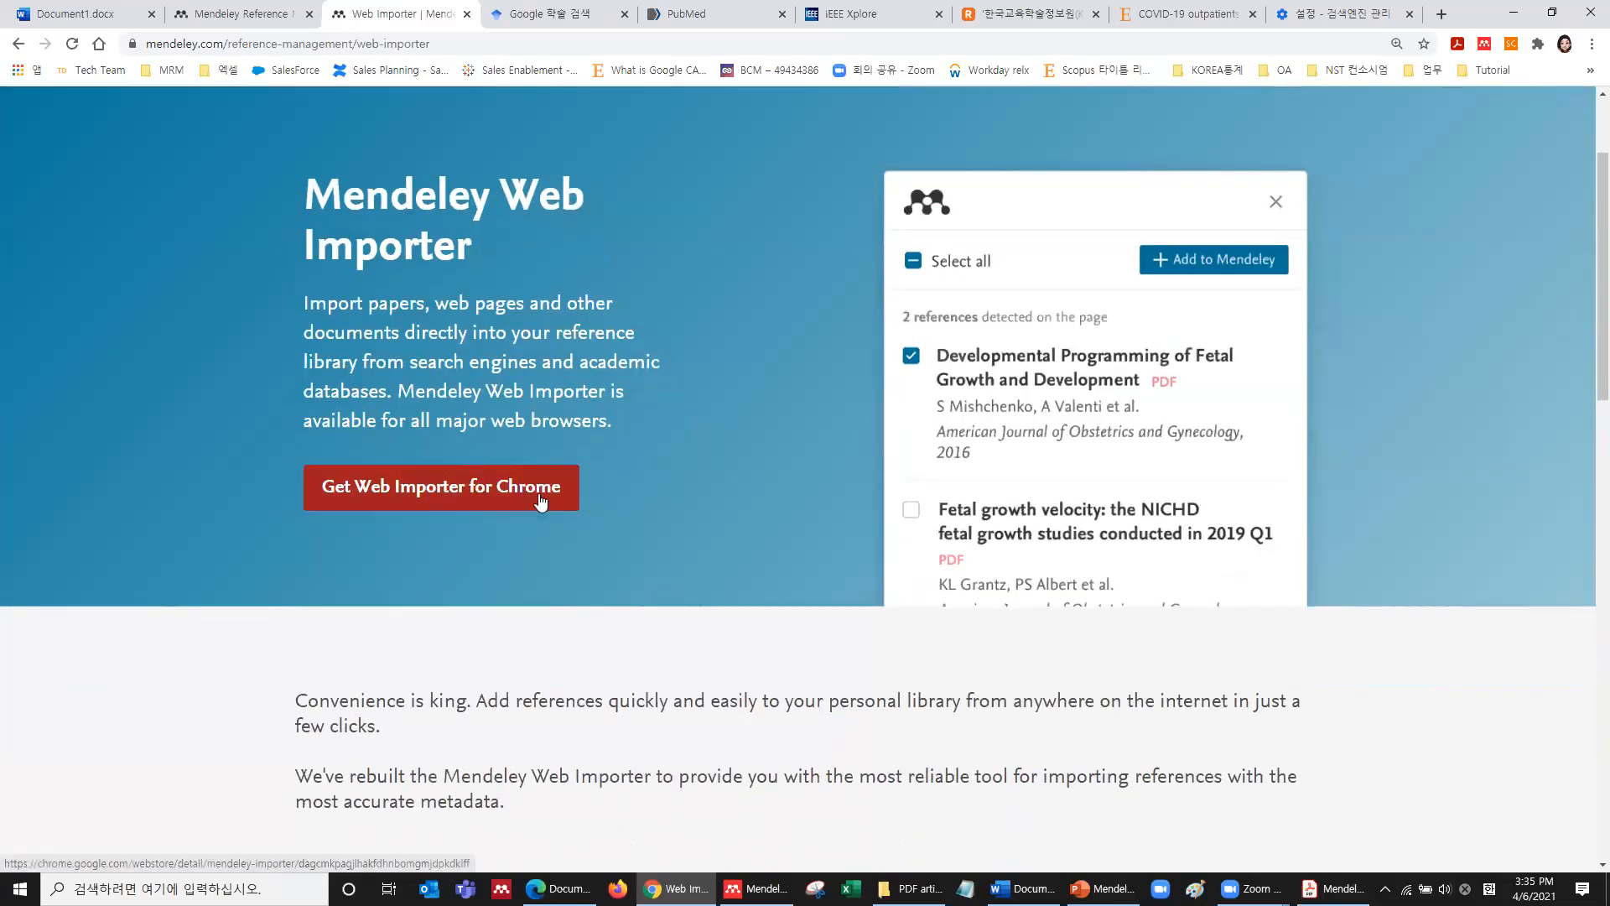
{"action": "left_click", "coordinate": [384, 500]}
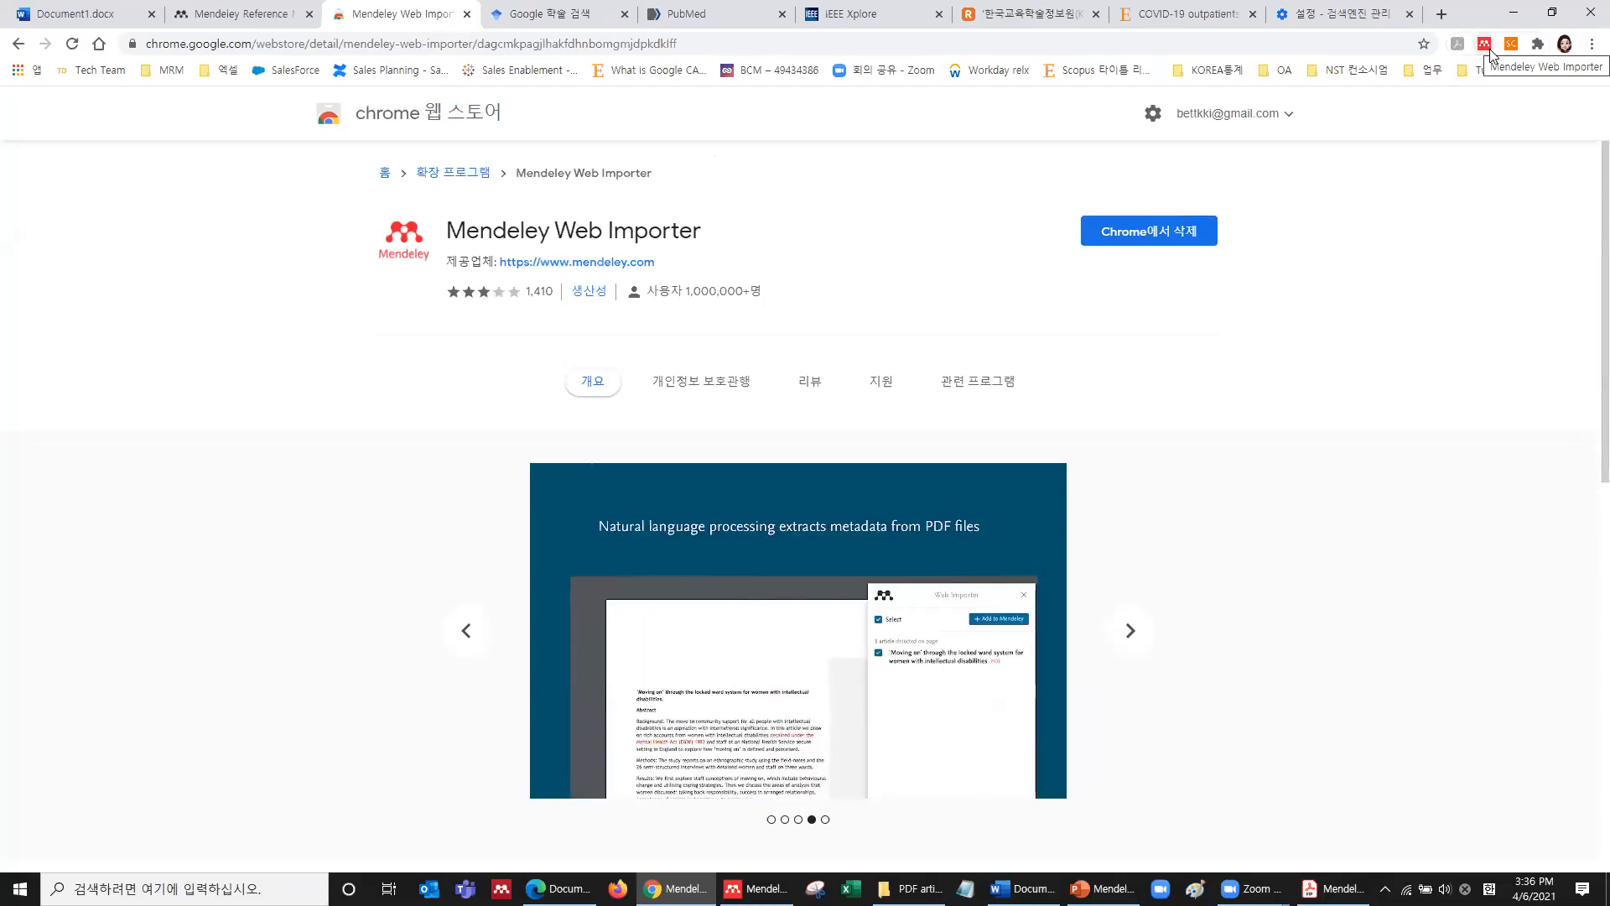
{"action": "left_click", "coordinate": [467, 14]}
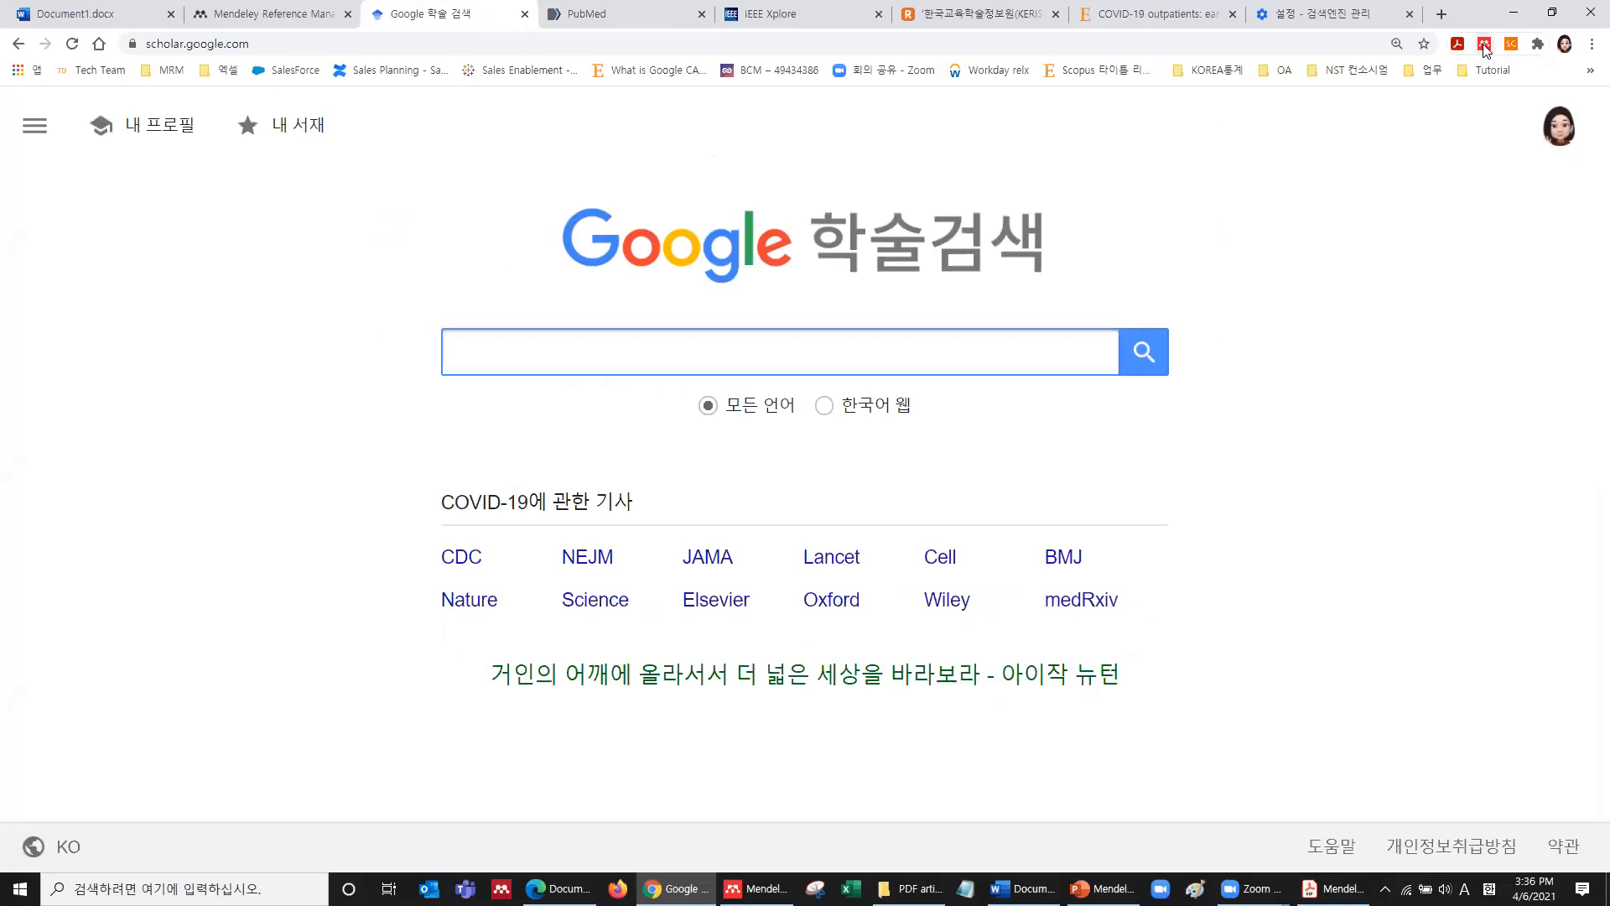
Zoom Scholar to 125% and search "covid-19", getting about 3,780,000 results.
{"action": "key", "text": "ctrl+minus"}
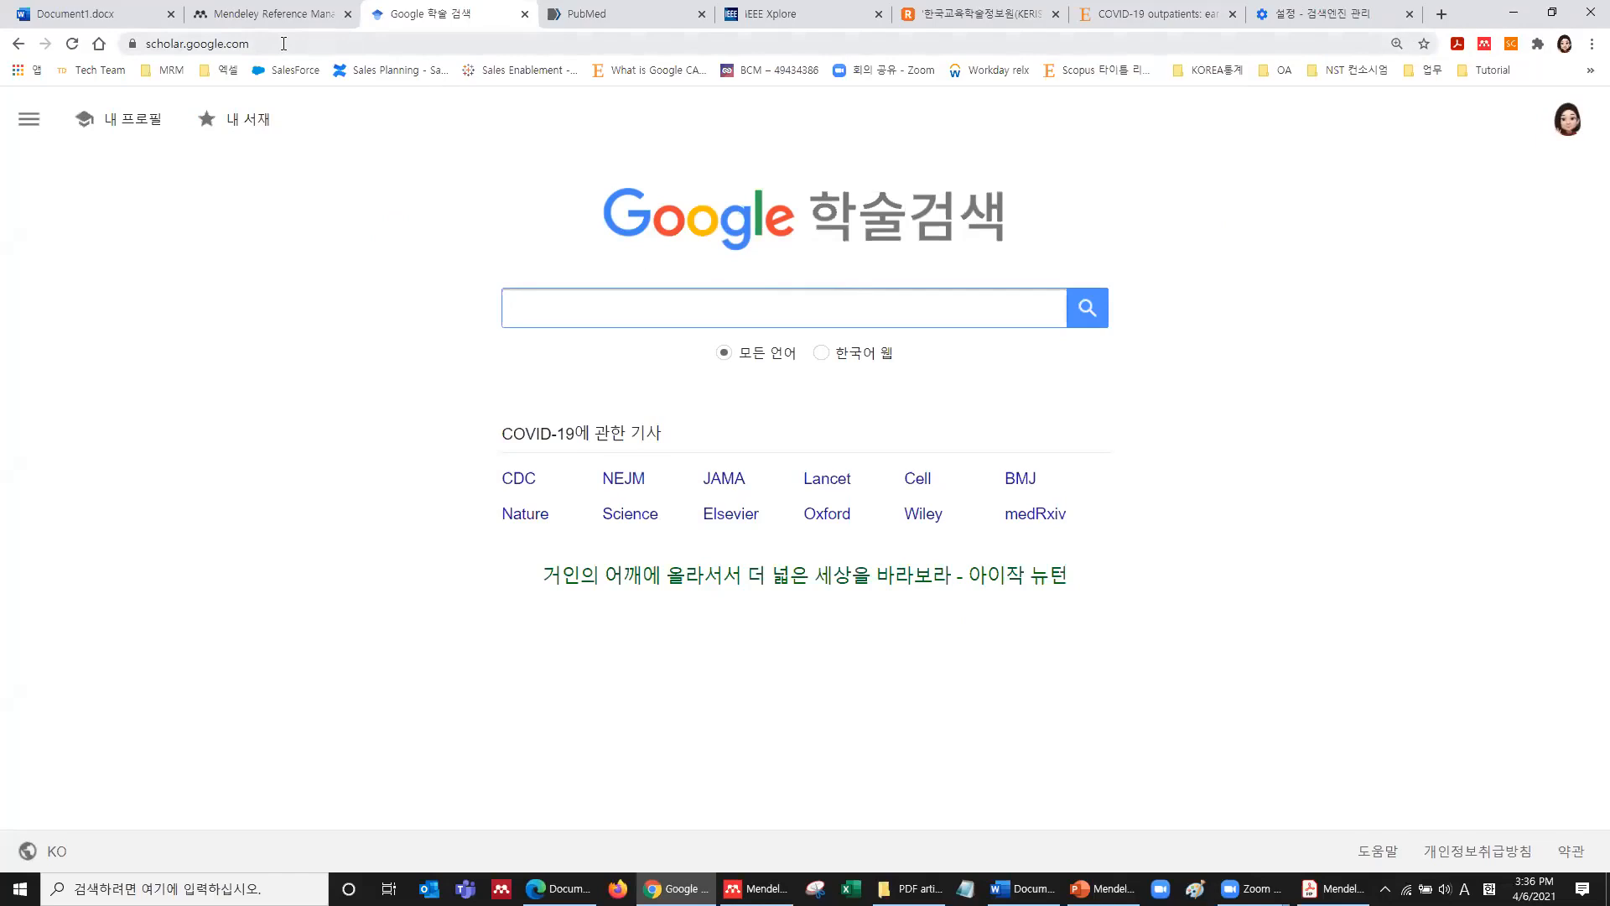
{"action": "type", "text": "\"covid-19\""}
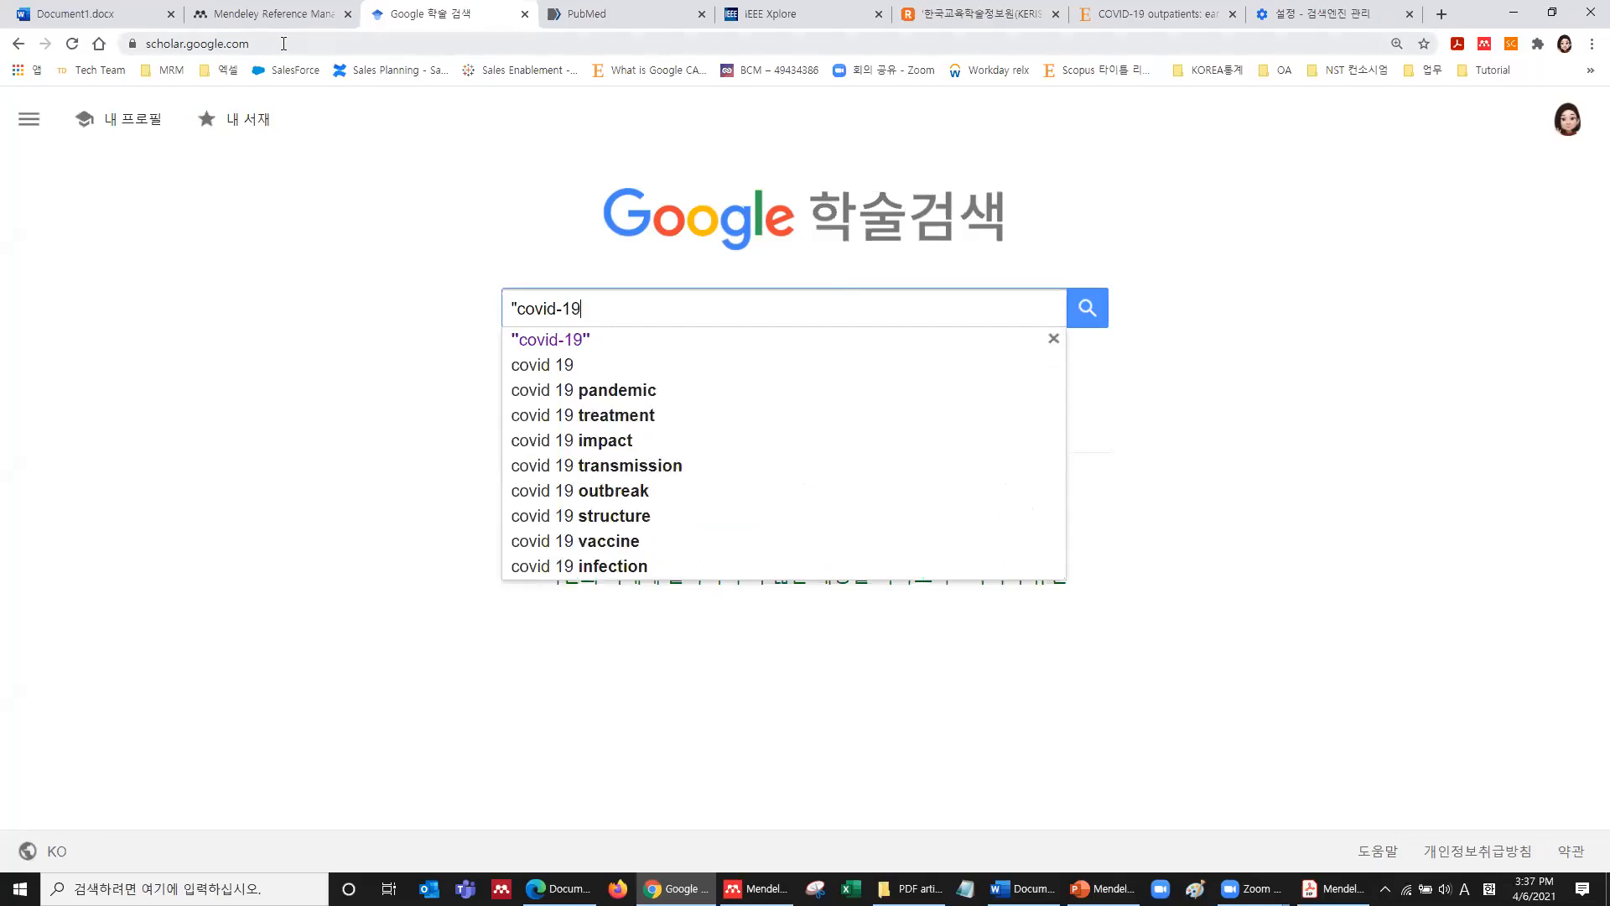
{"action": "key", "text": "Return"}
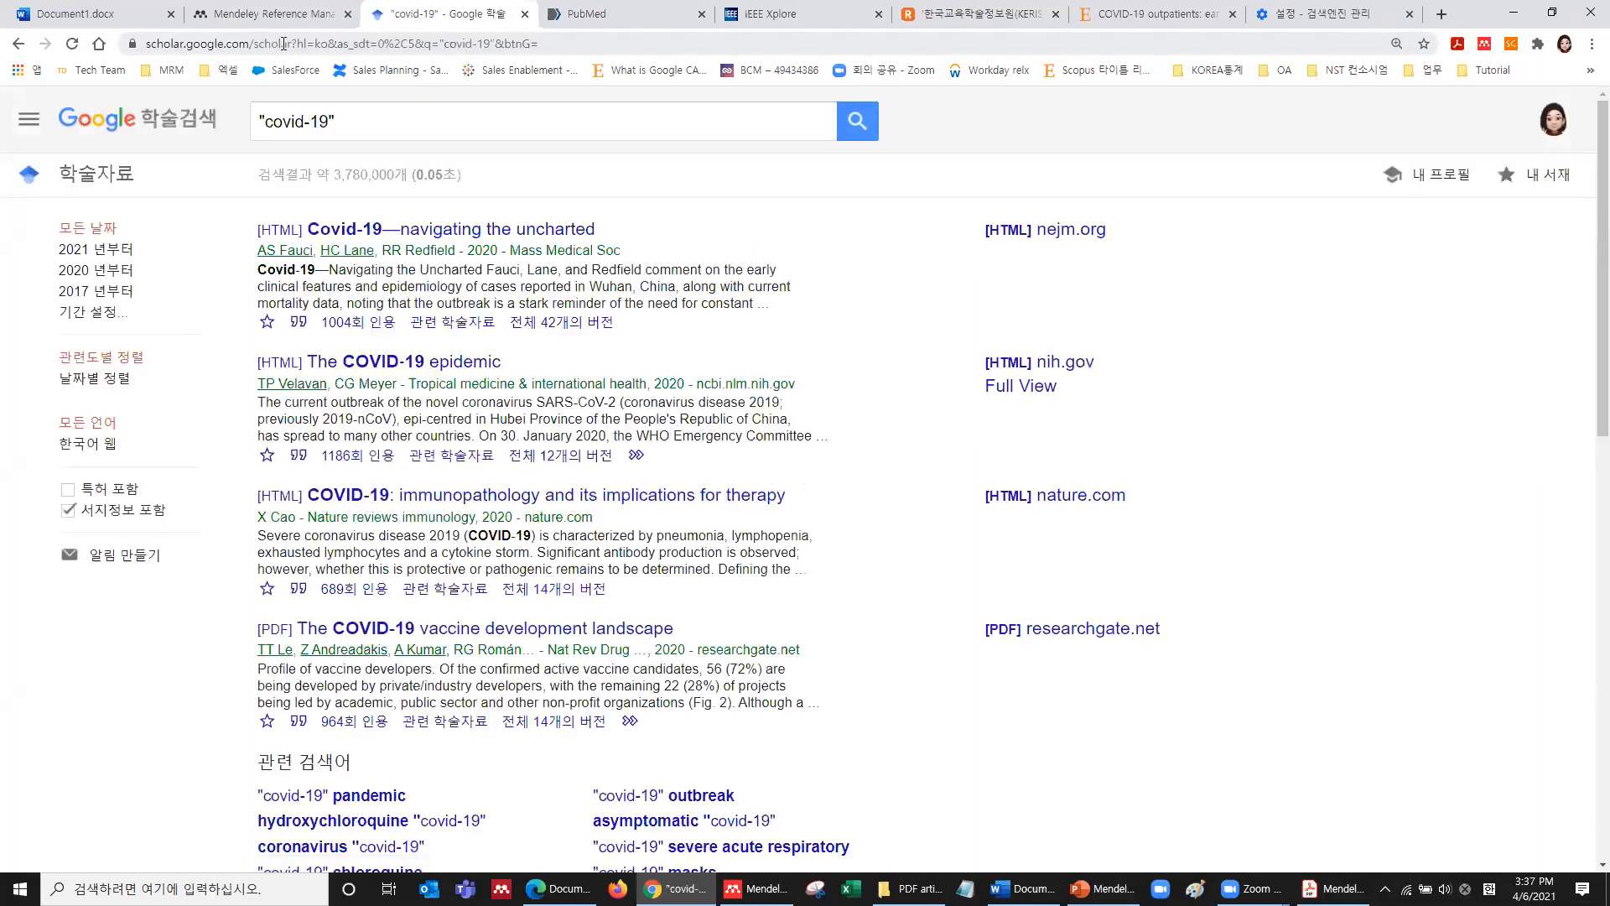
{"action": "scroll", "coordinate": [419, 356], "scroll_direction": "down", "scroll_amount": 12}
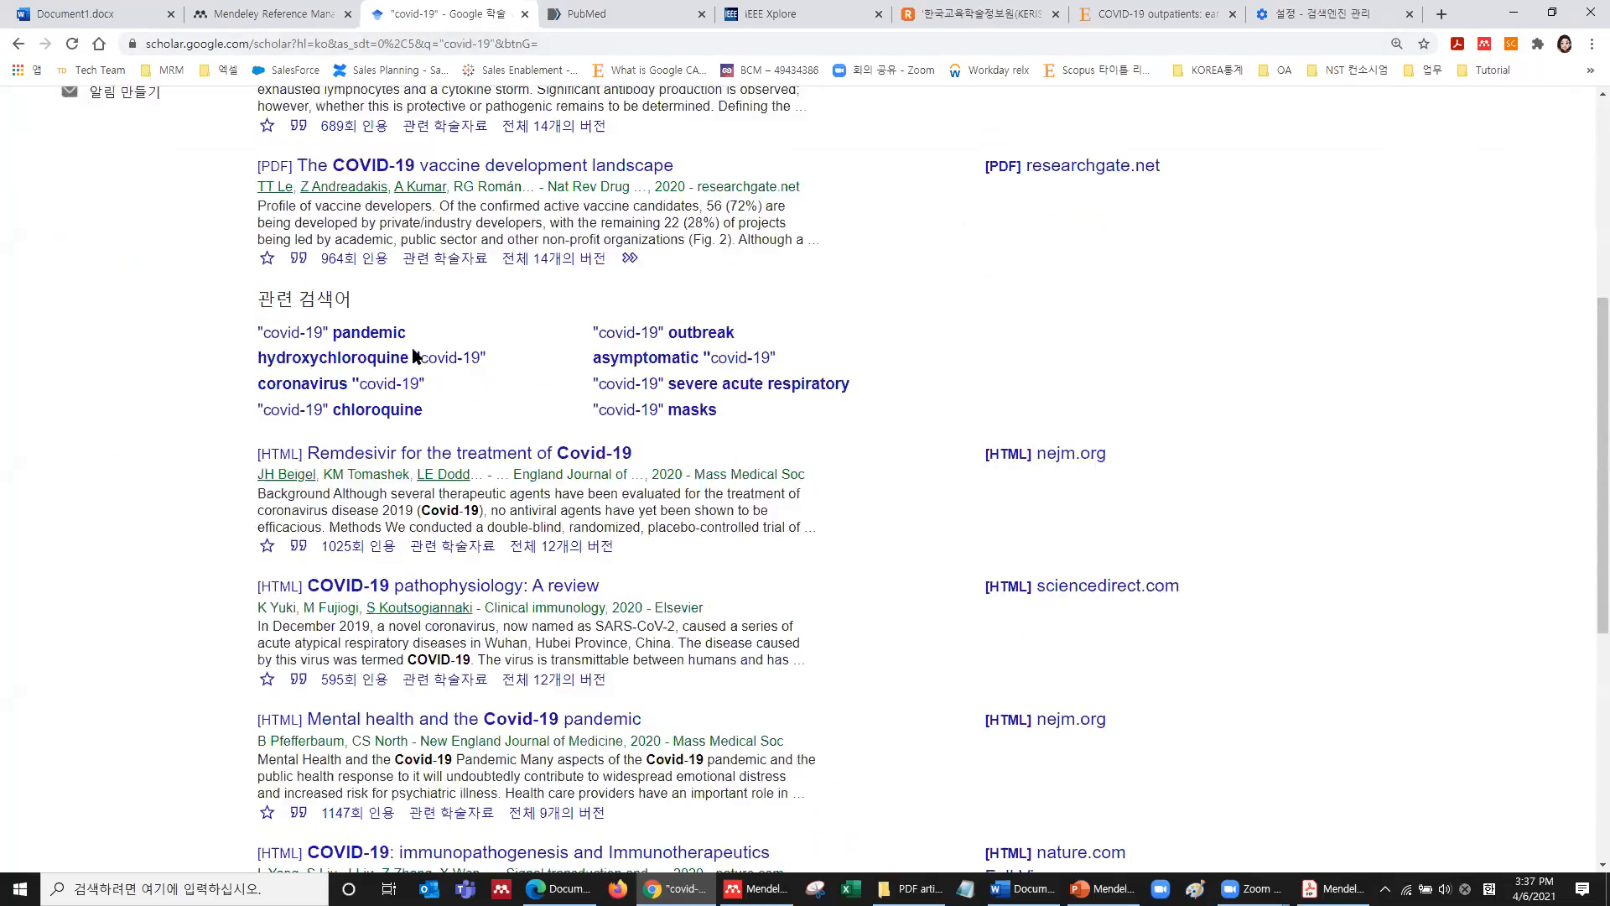
{"action": "scroll", "coordinate": [413, 355], "scroll_direction": "up", "scroll_amount": 12}
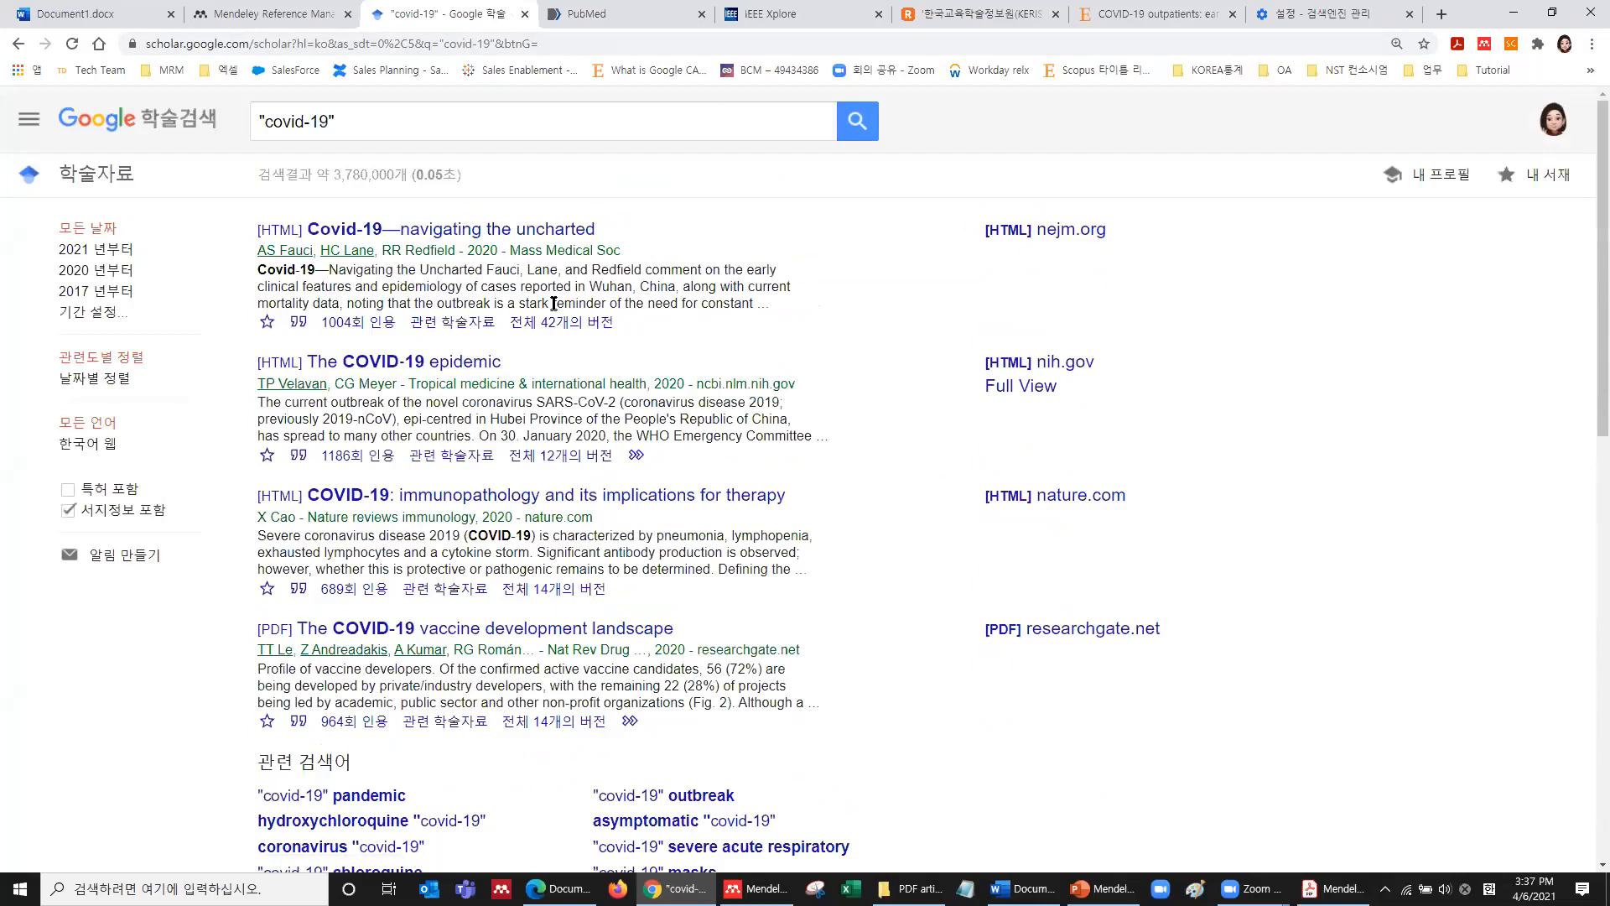
Launch Web Importer on the Scholar results and tick 'Mental Health and the Covid-19 Pandemic' for My Library.
{"action": "left_click", "coordinate": [1483, 45]}
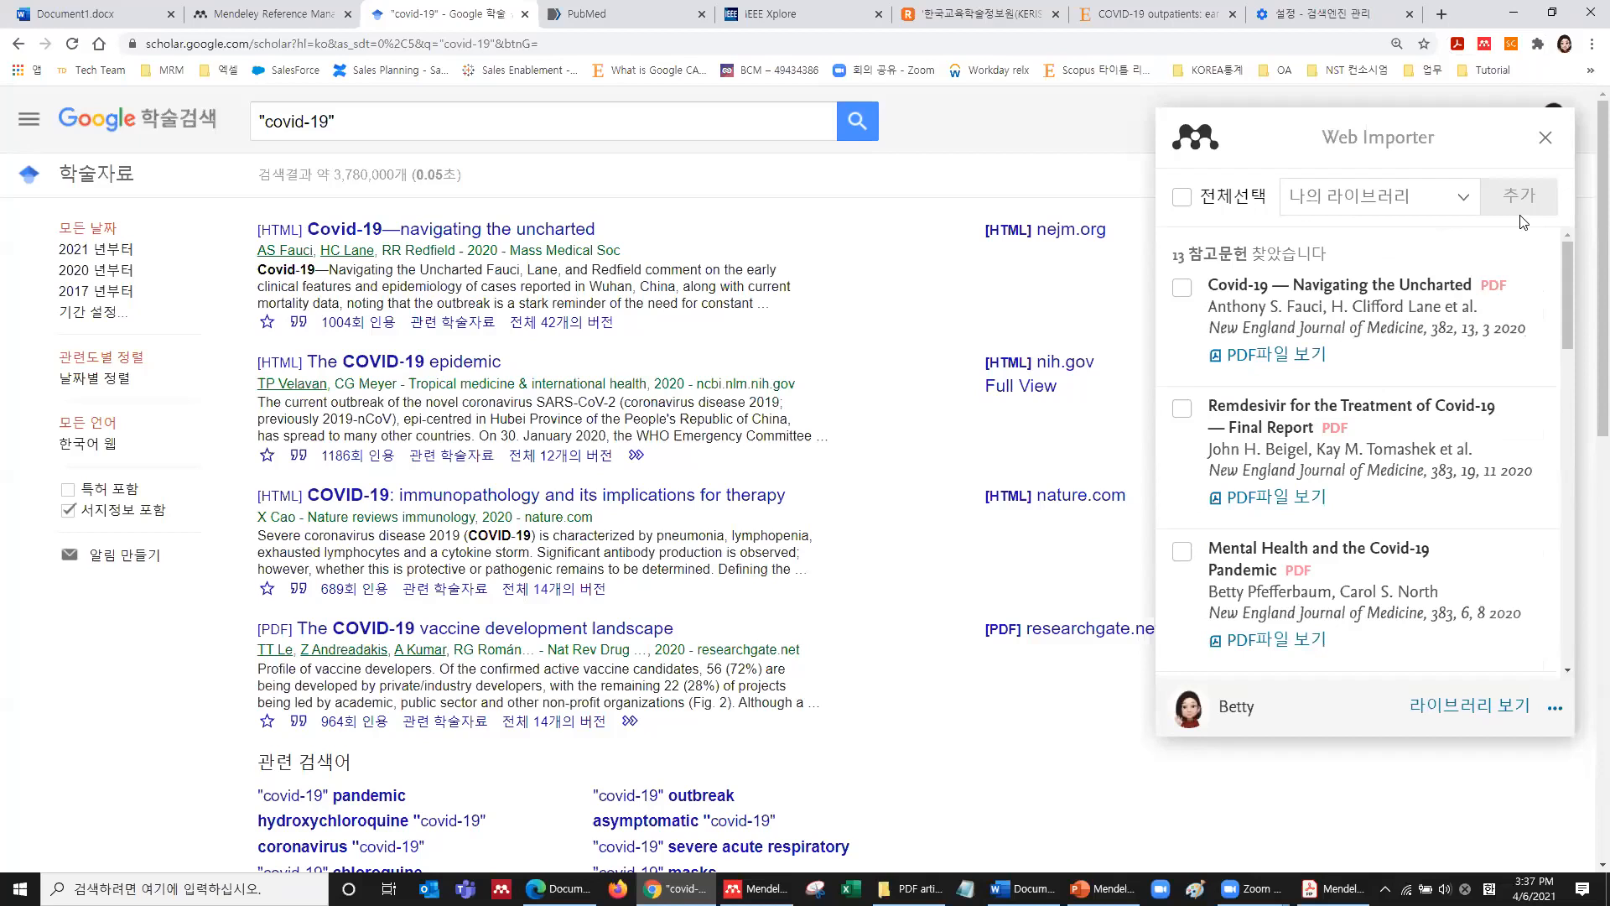
{"action": "scroll", "coordinate": [1454, 337], "scroll_direction": "down", "scroll_amount": 7}
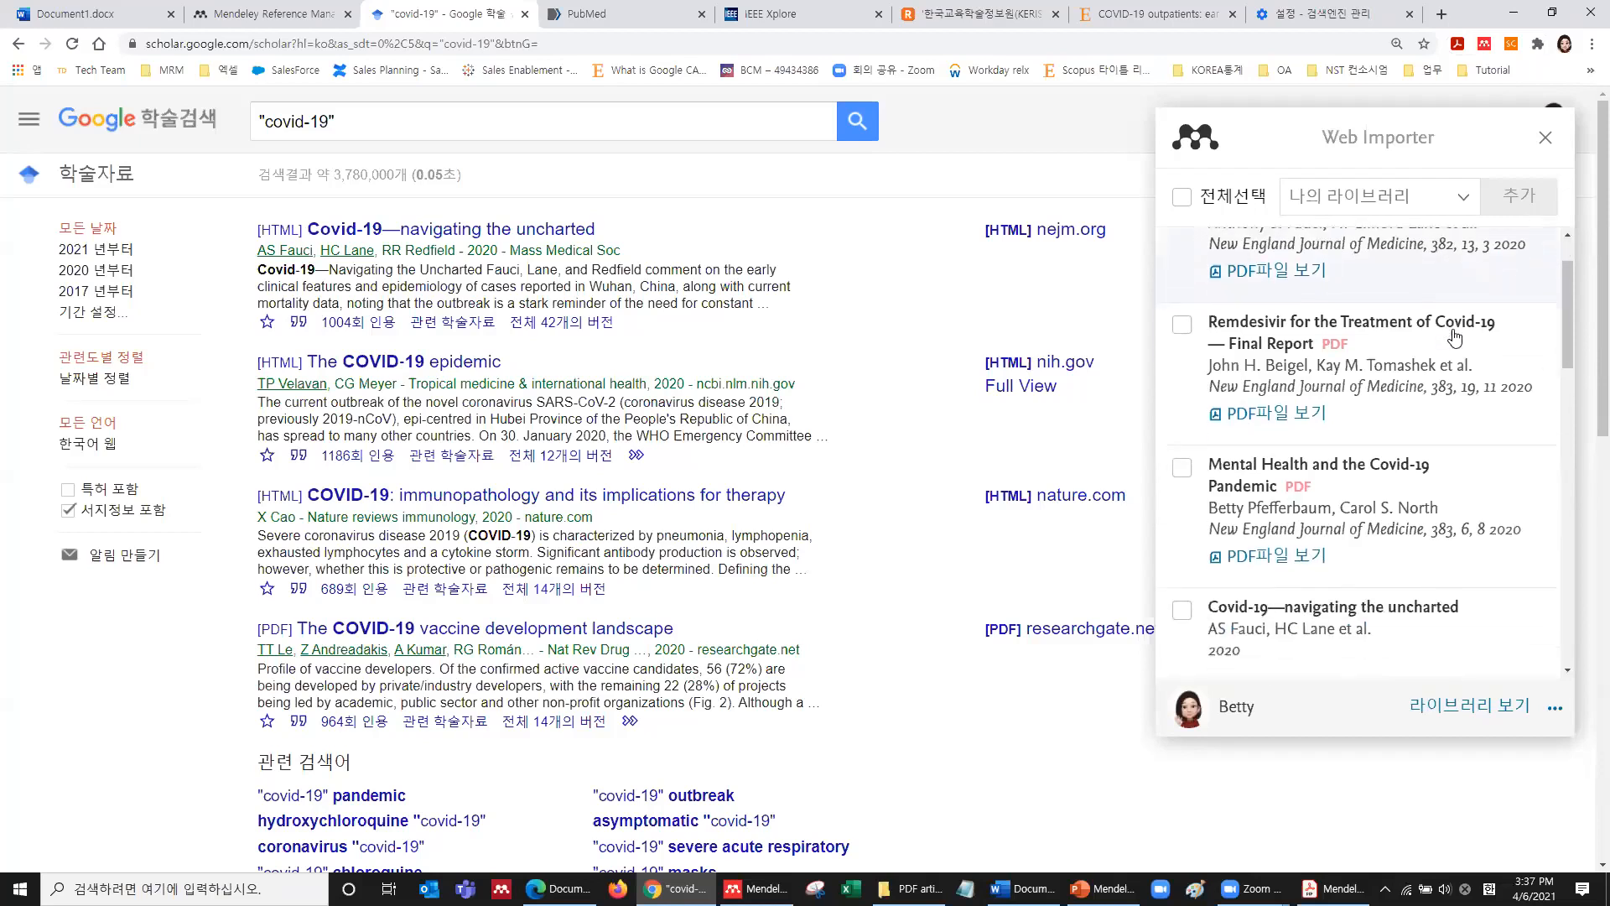
{"action": "scroll", "coordinate": [1455, 337], "scroll_direction": "down", "scroll_amount": 8}
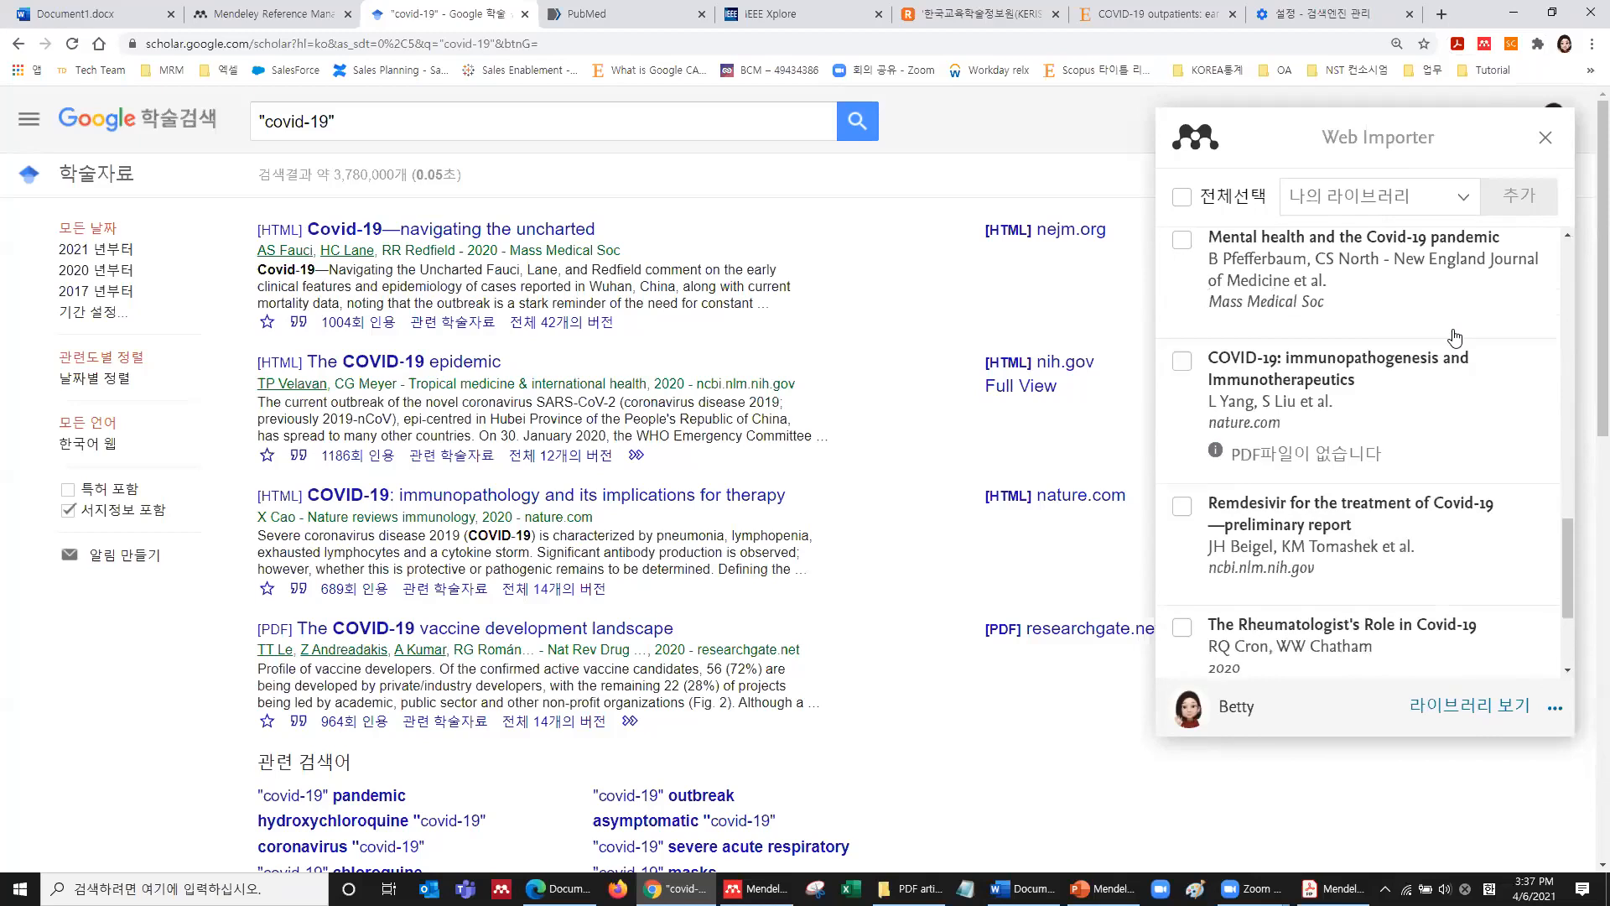
{"action": "scroll", "coordinate": [1455, 337], "scroll_direction": "up", "scroll_amount": 6}
{"action": "scroll", "coordinate": [1455, 337], "scroll_direction": "up", "scroll_amount": 9}
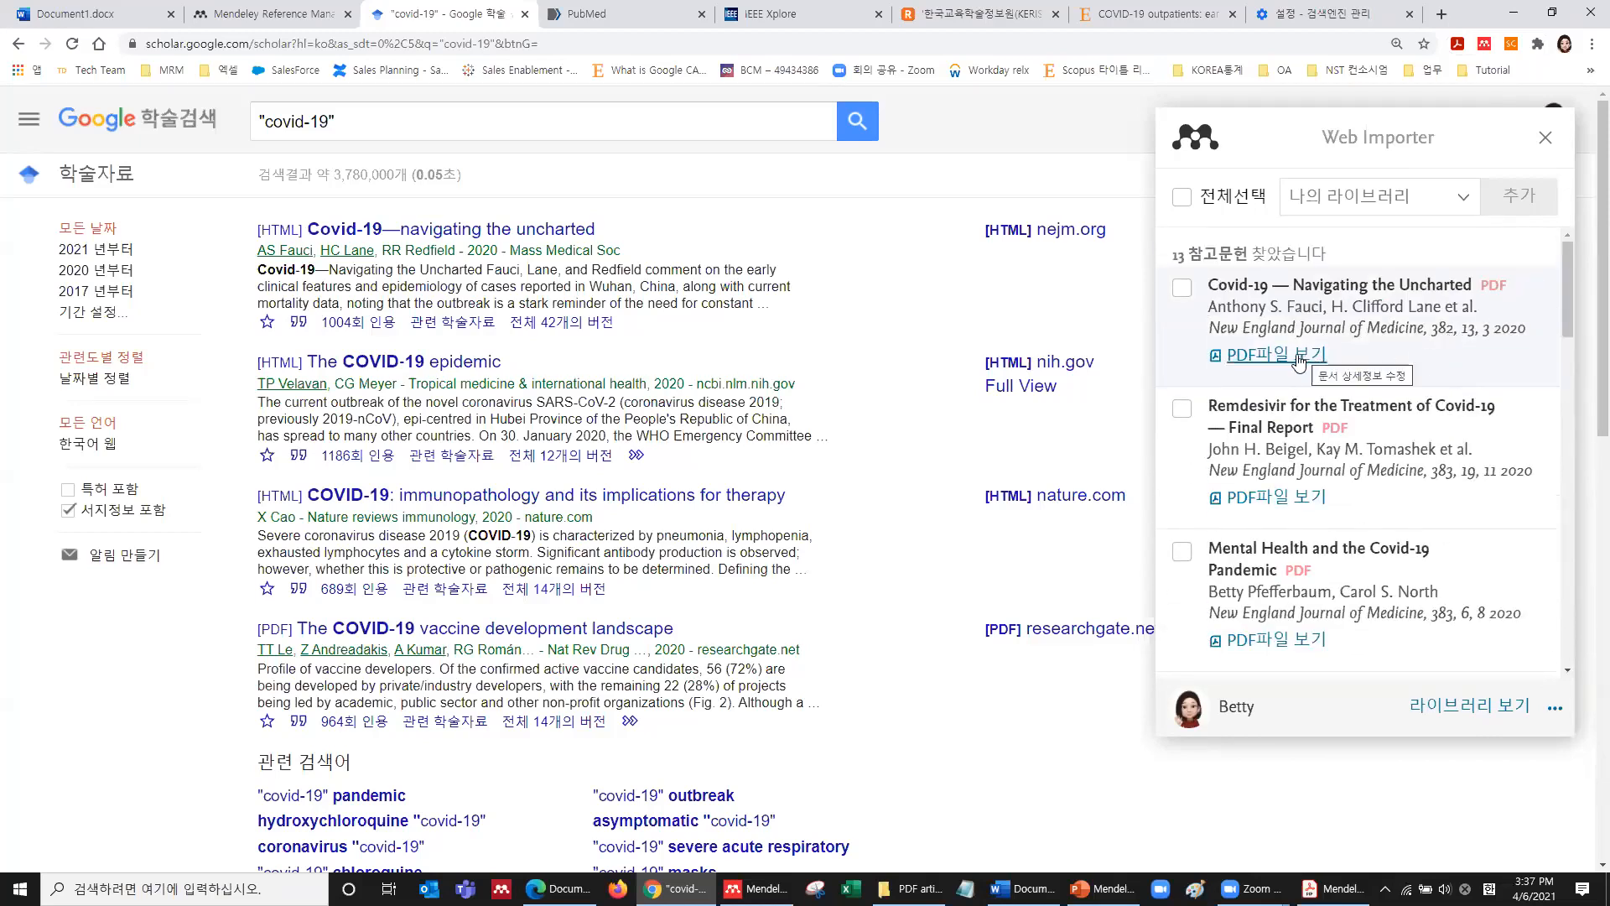
{"action": "scroll", "coordinate": [1299, 363], "scroll_direction": "down", "scroll_amount": 2}
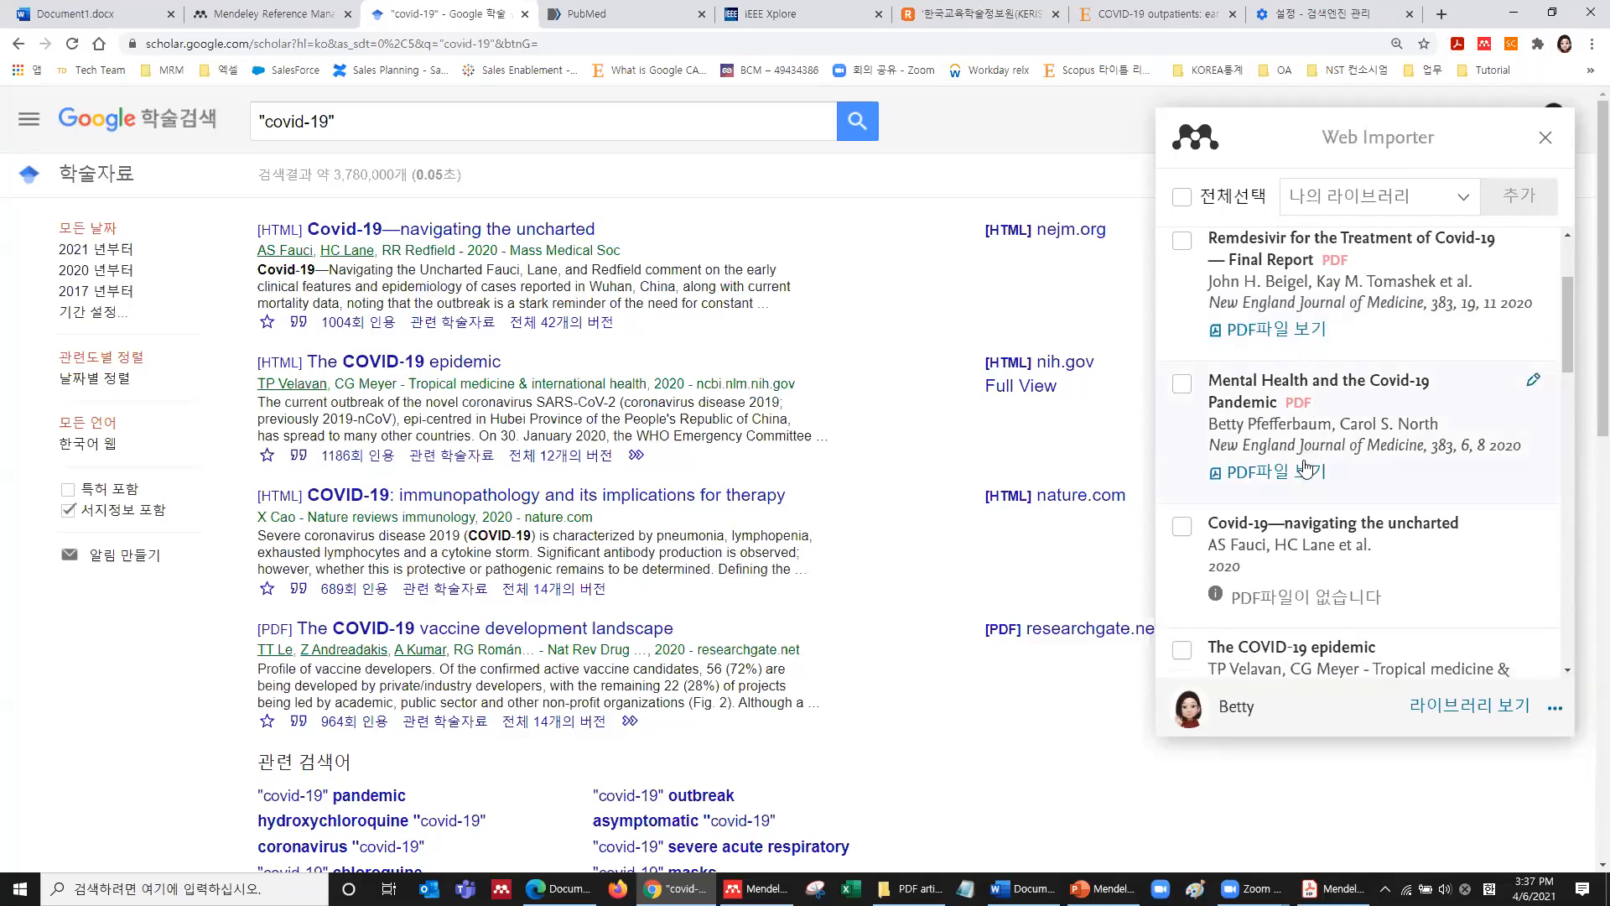
{"action": "left_click", "coordinate": [1183, 384]}
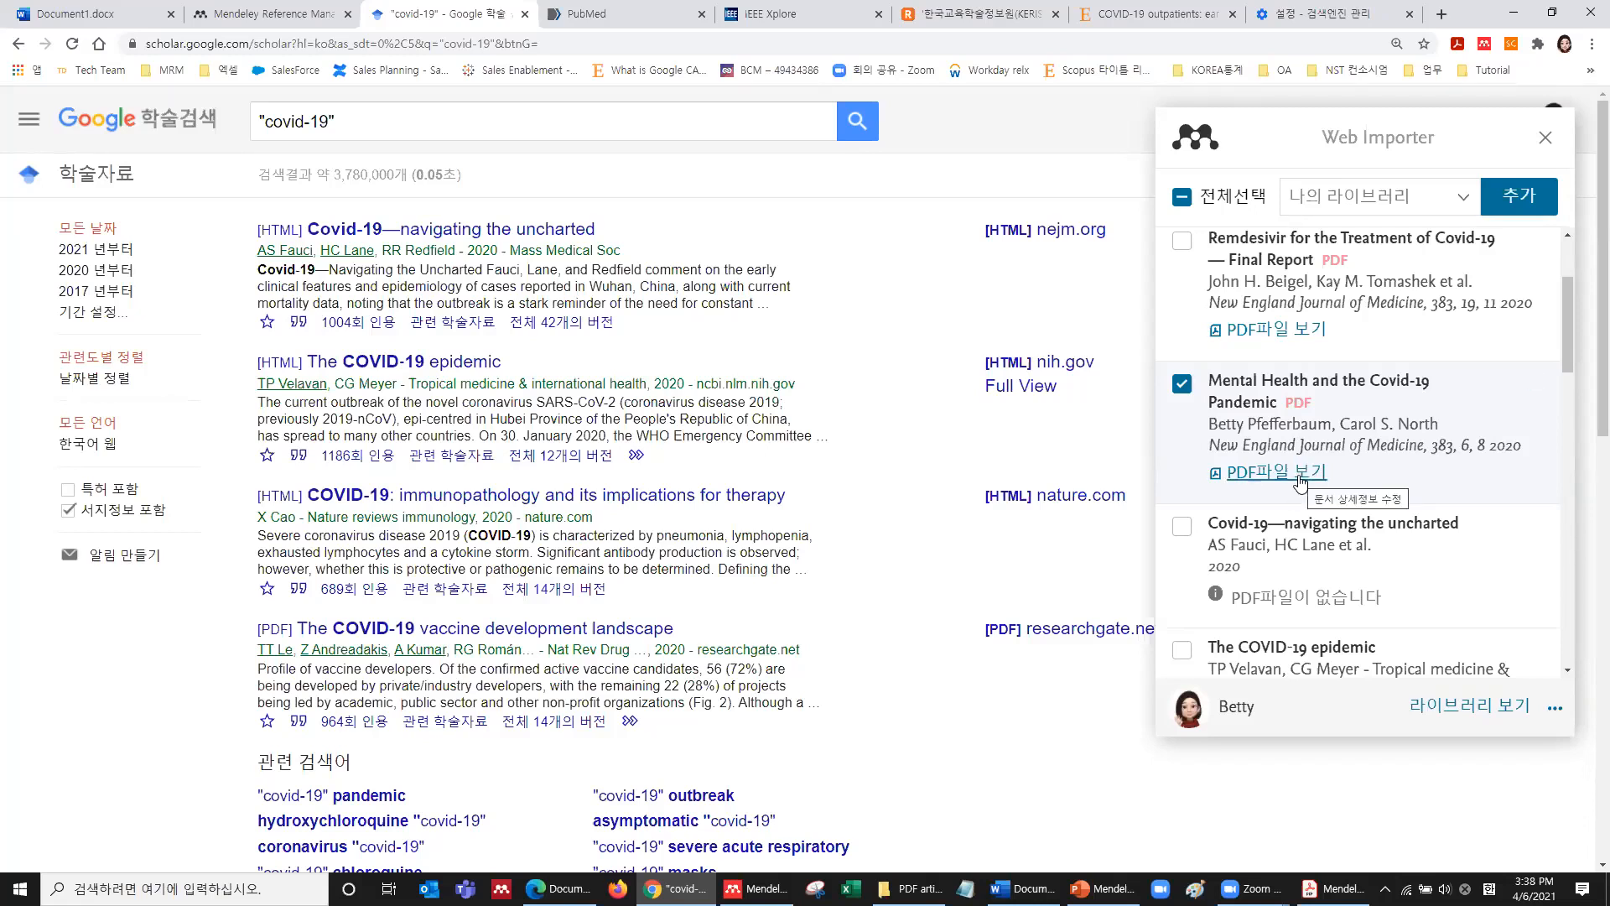
Tick 'Covid-19—navigating the uncharted' and add both Covid-19 papers to the personal library only, leaving TEST 3 unselected.
{"action": "left_click", "coordinate": [1181, 526]}
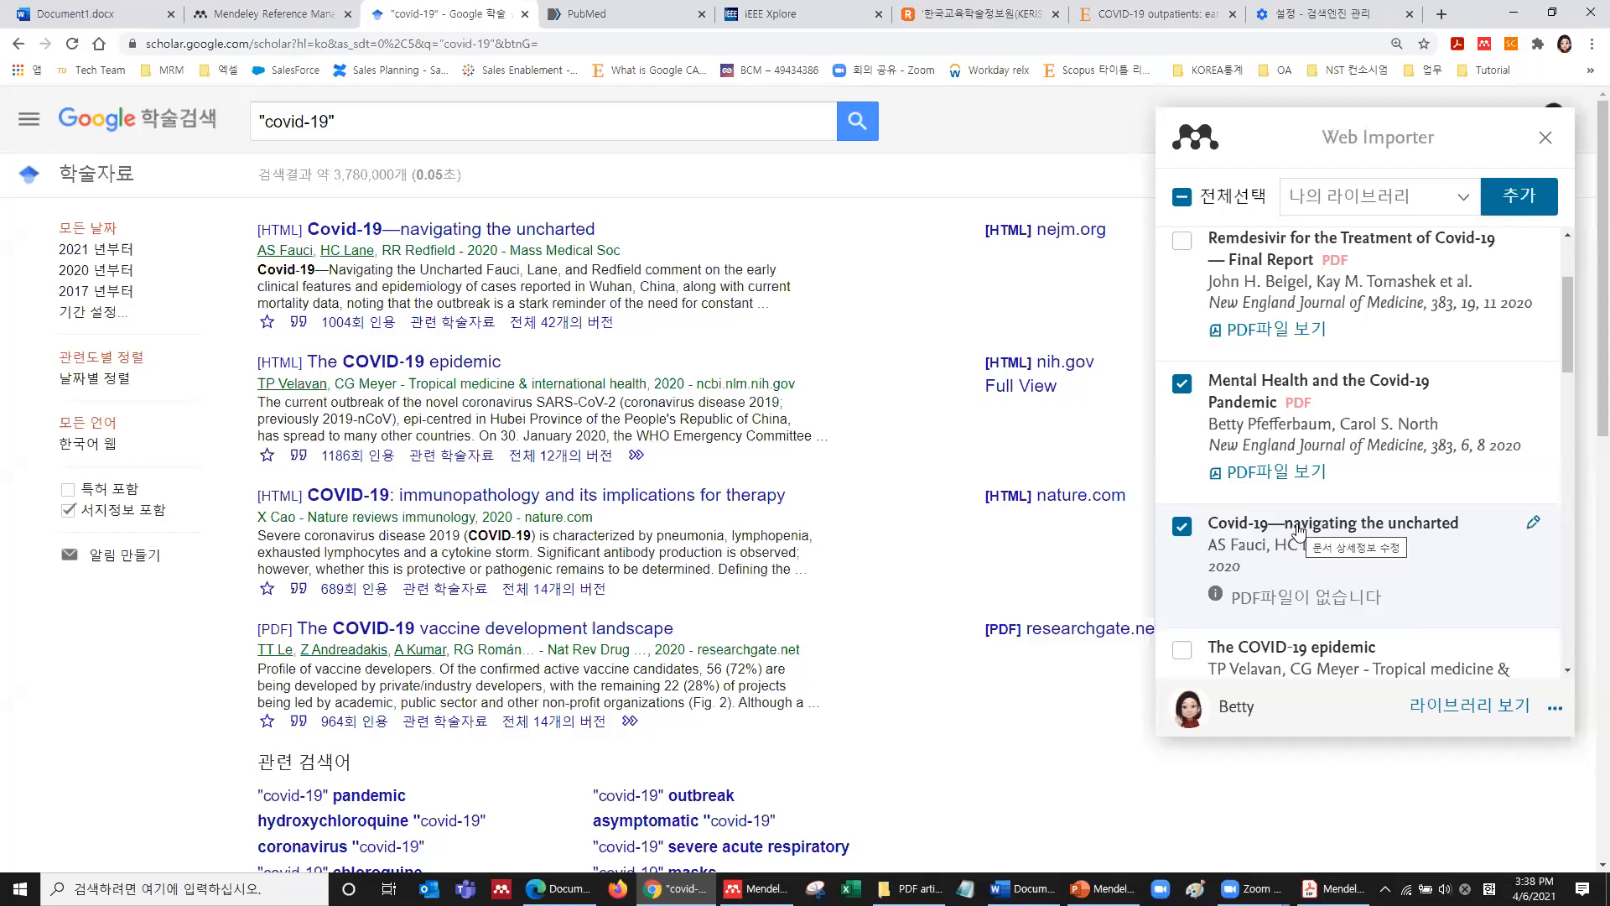
{"action": "scroll", "coordinate": [1298, 530], "scroll_direction": "down", "scroll_amount": 1}
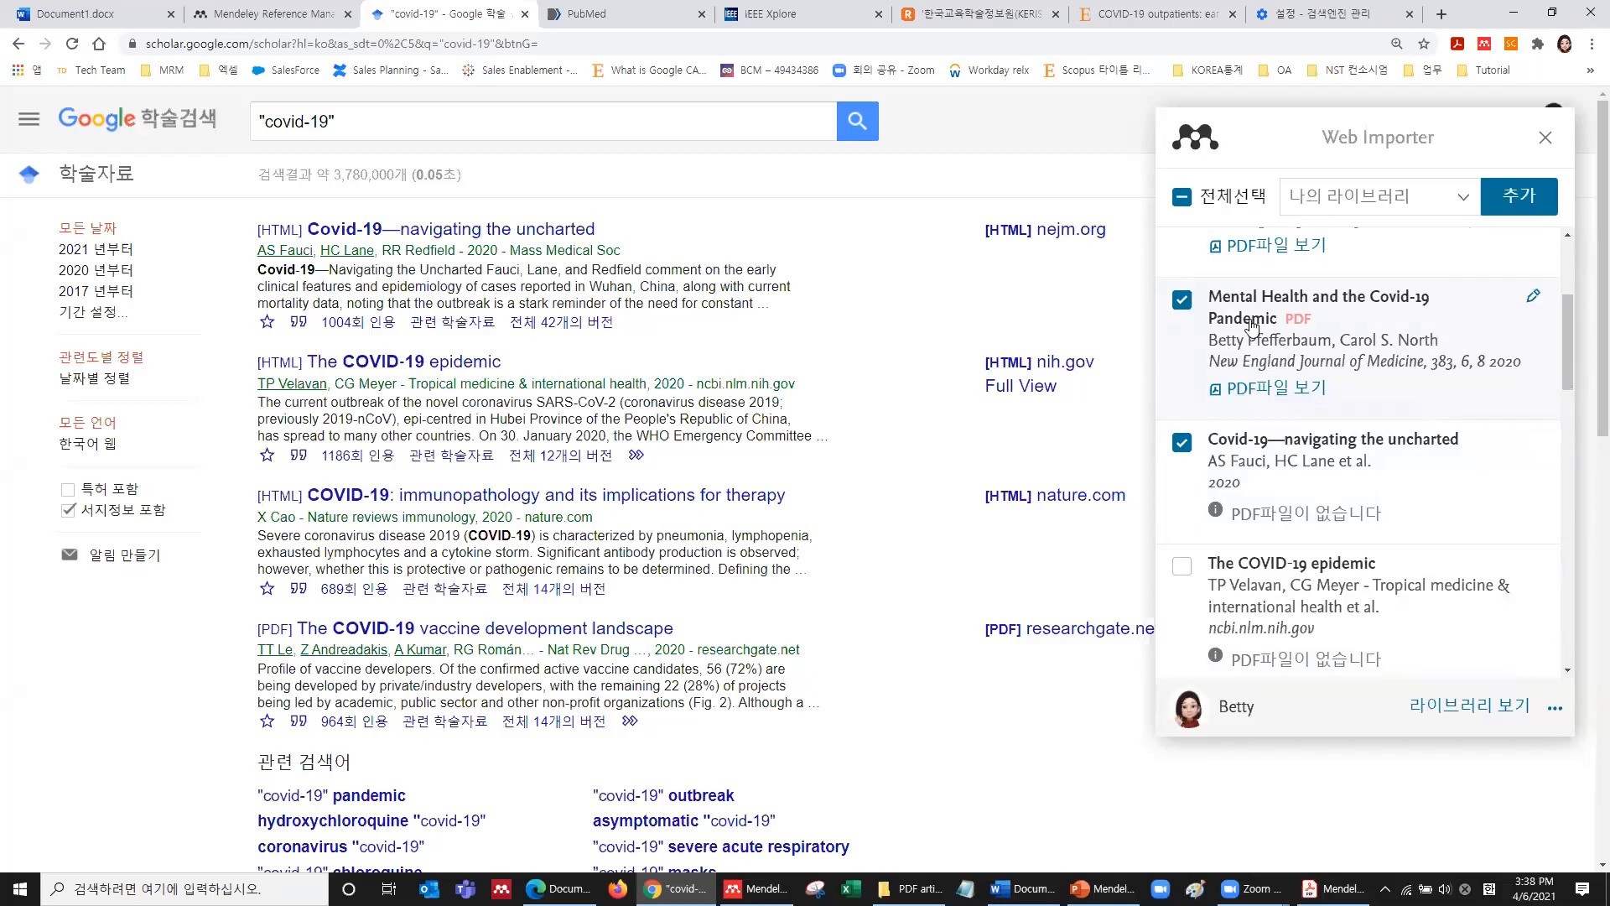
{"action": "left_click", "coordinate": [1467, 204]}
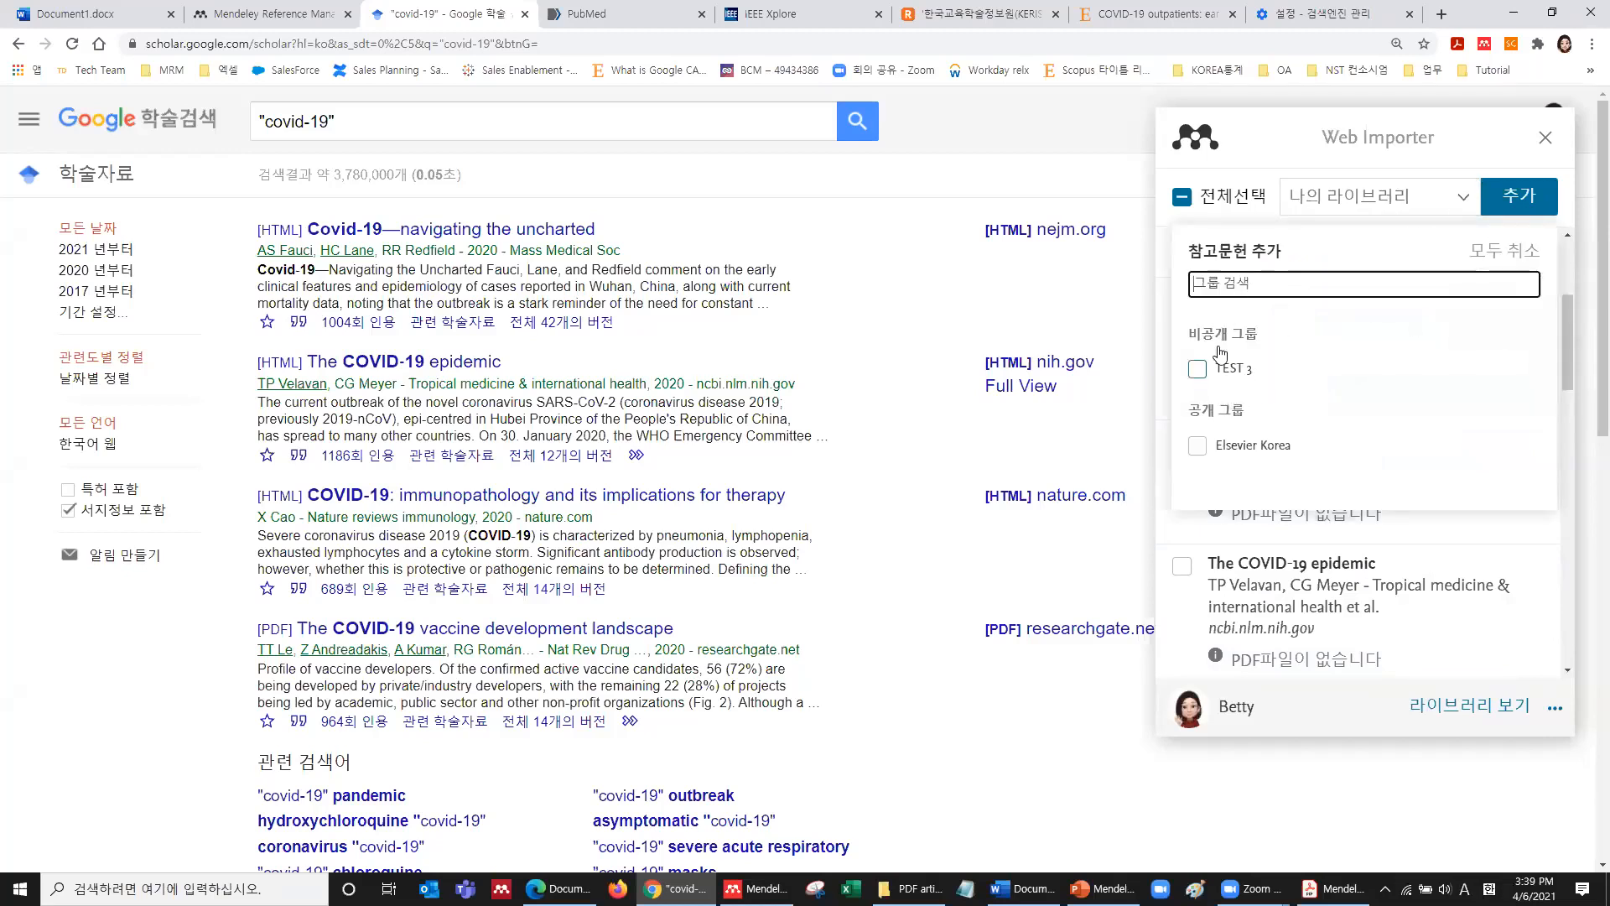
{"action": "left_click", "coordinate": [1199, 374]}
{"action": "left_click", "coordinate": [1199, 372]}
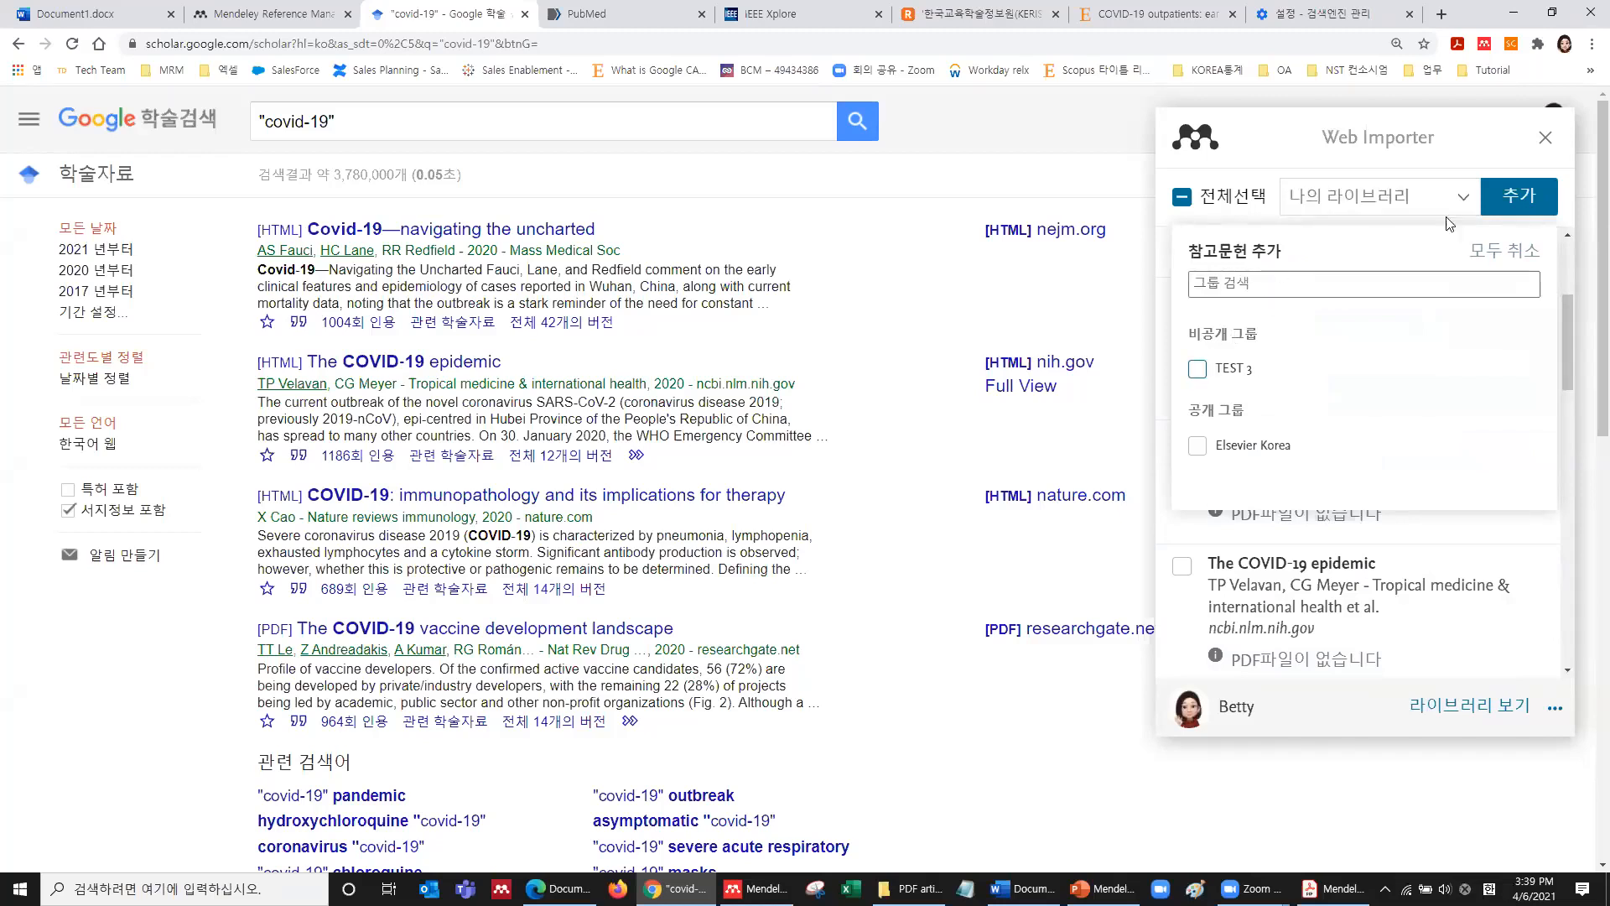
{"action": "left_click", "coordinate": [1527, 197]}
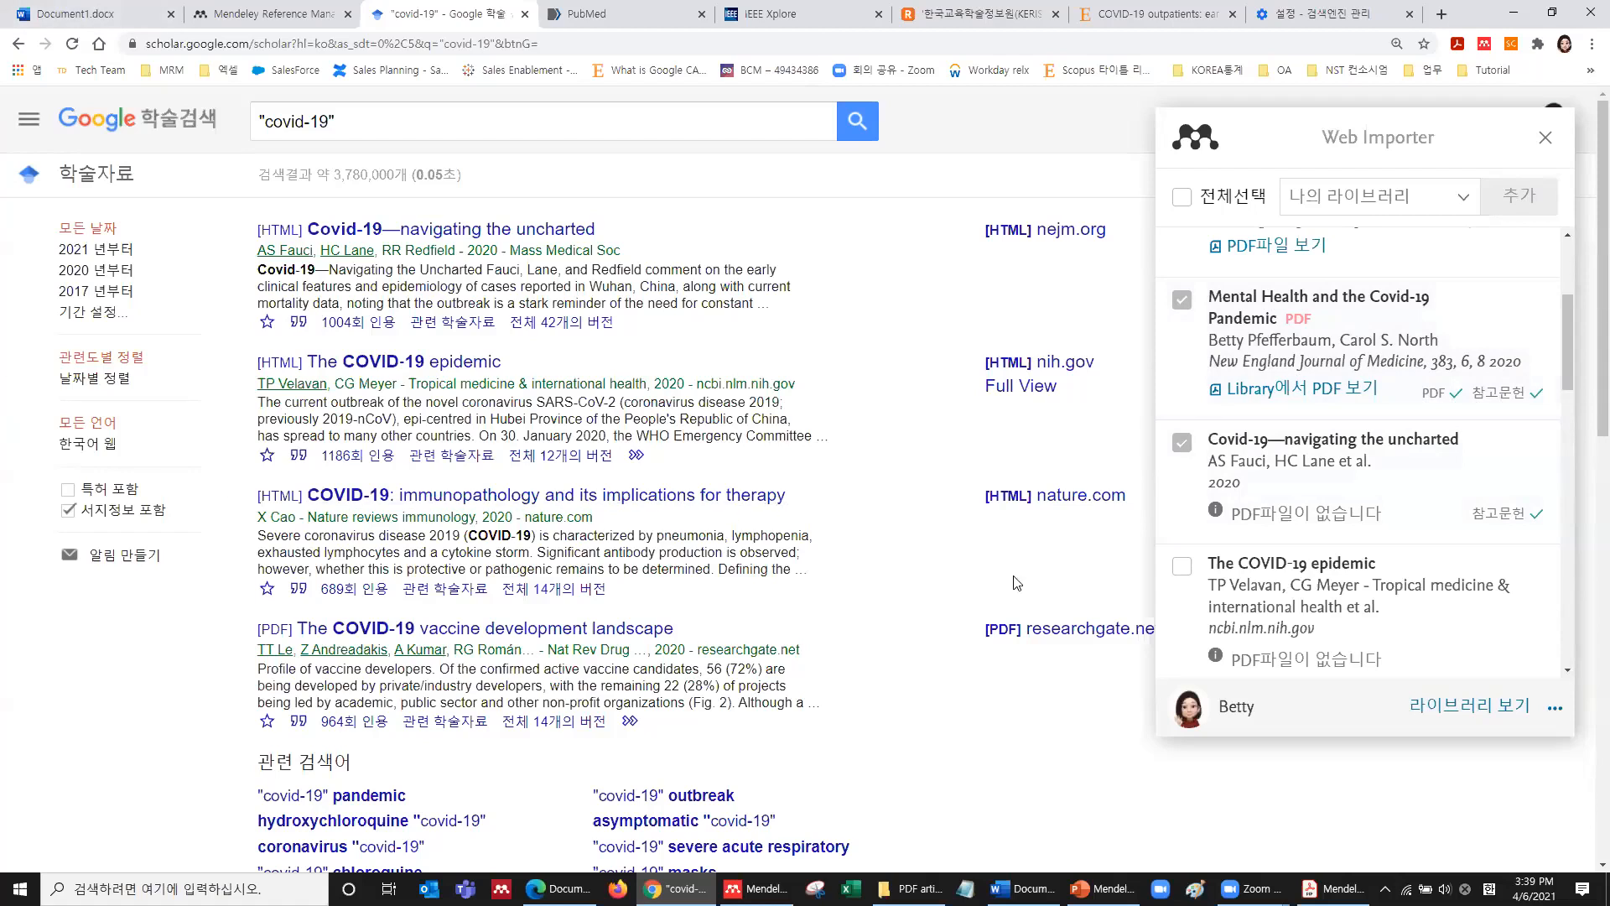
Check the two new Covid-19 entries in the web library, then close the importer on Google Scholar.
{"action": "left_click", "coordinate": [1460, 714]}
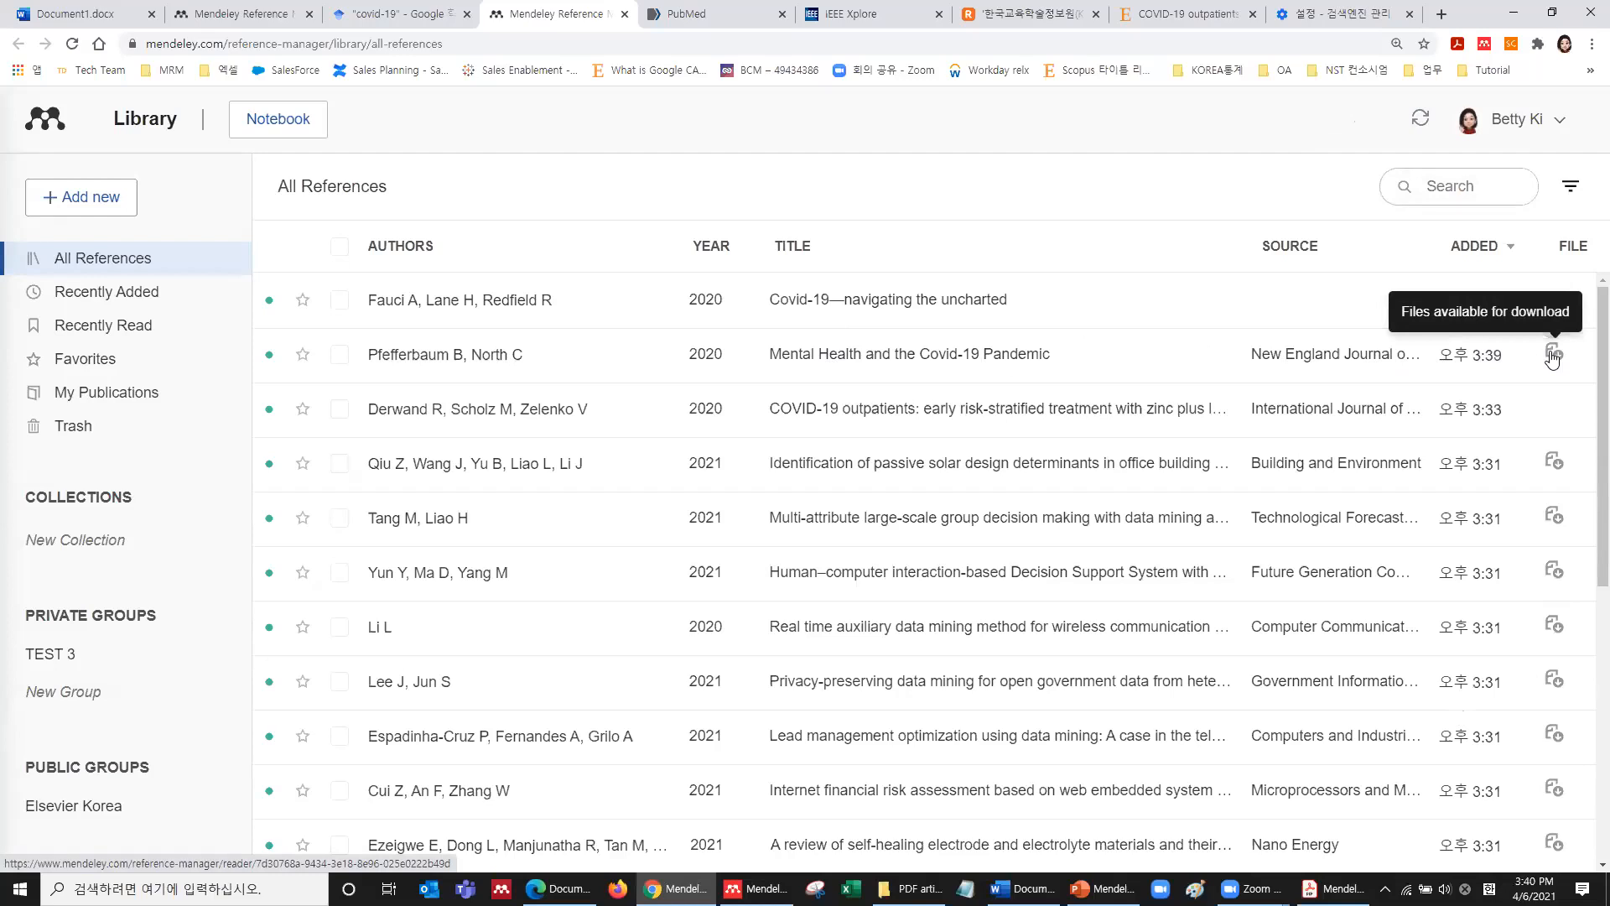
{"action": "left_click", "coordinate": [428, 10]}
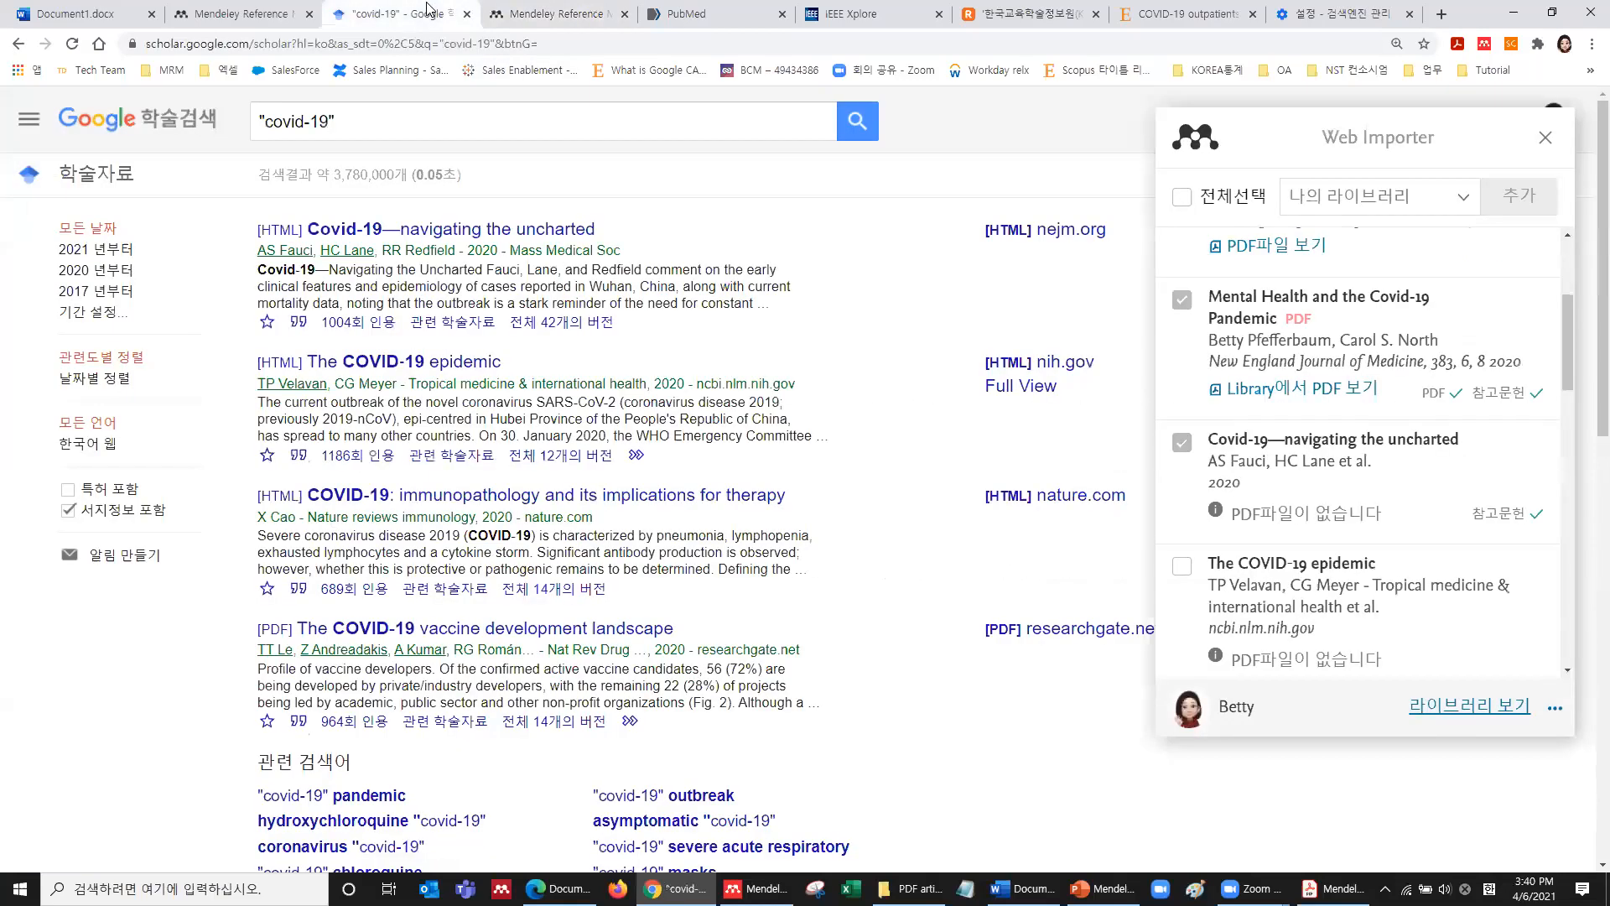
{"action": "left_click", "coordinate": [1545, 139]}
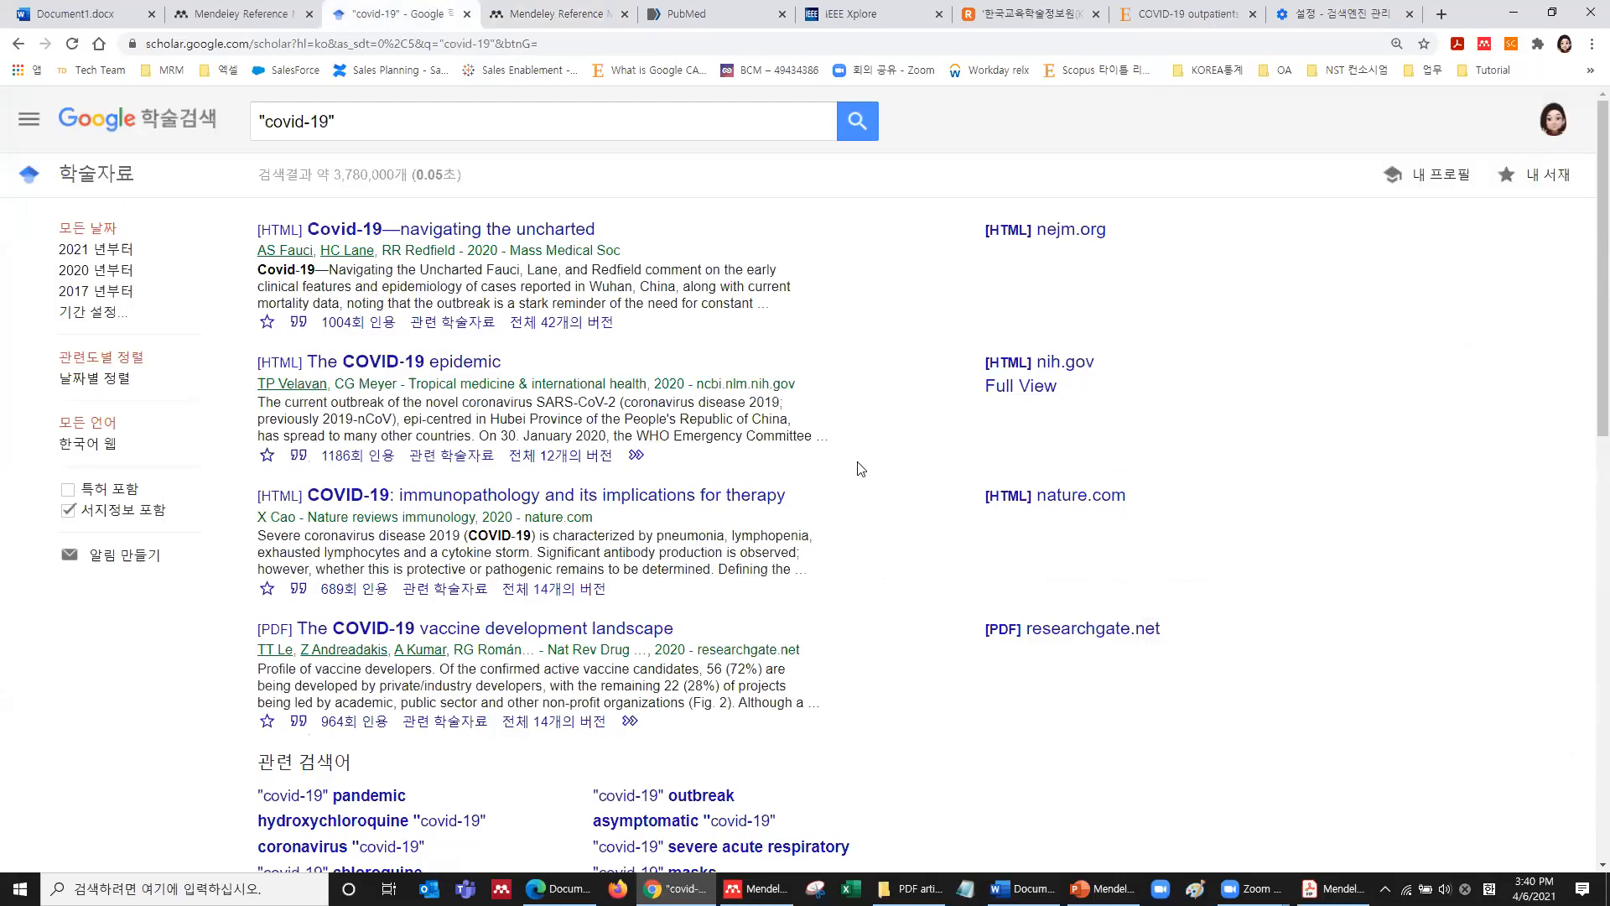
{"action": "scroll", "coordinate": [858, 467], "scroll_direction": "down", "scroll_amount": 11}
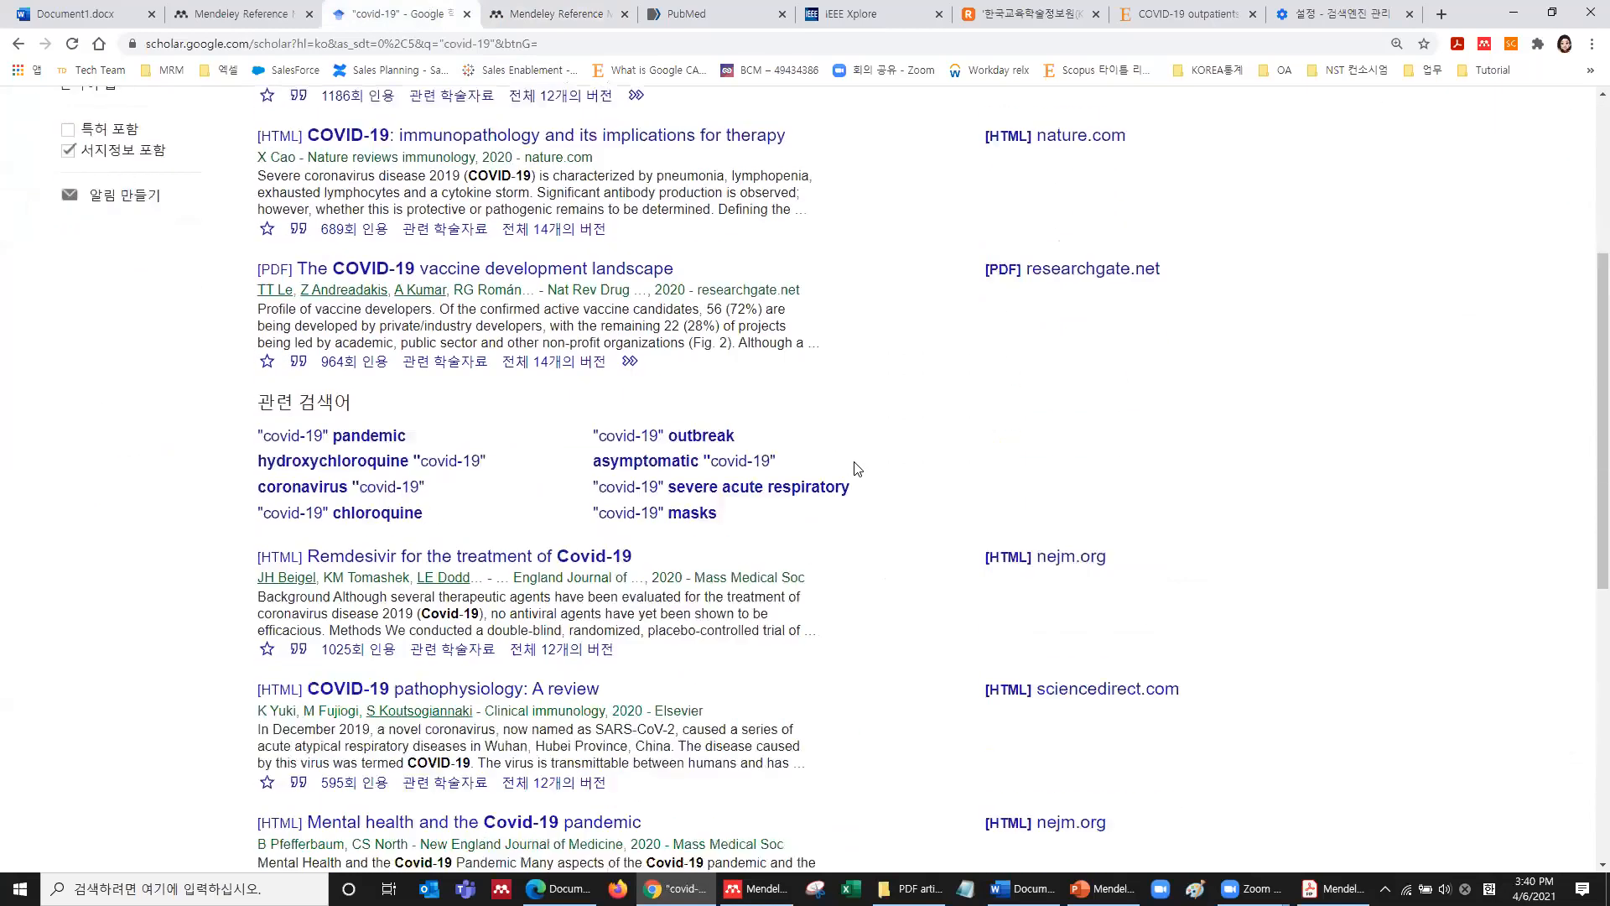
{"action": "scroll", "coordinate": [857, 468], "scroll_direction": "up", "scroll_amount": 10}
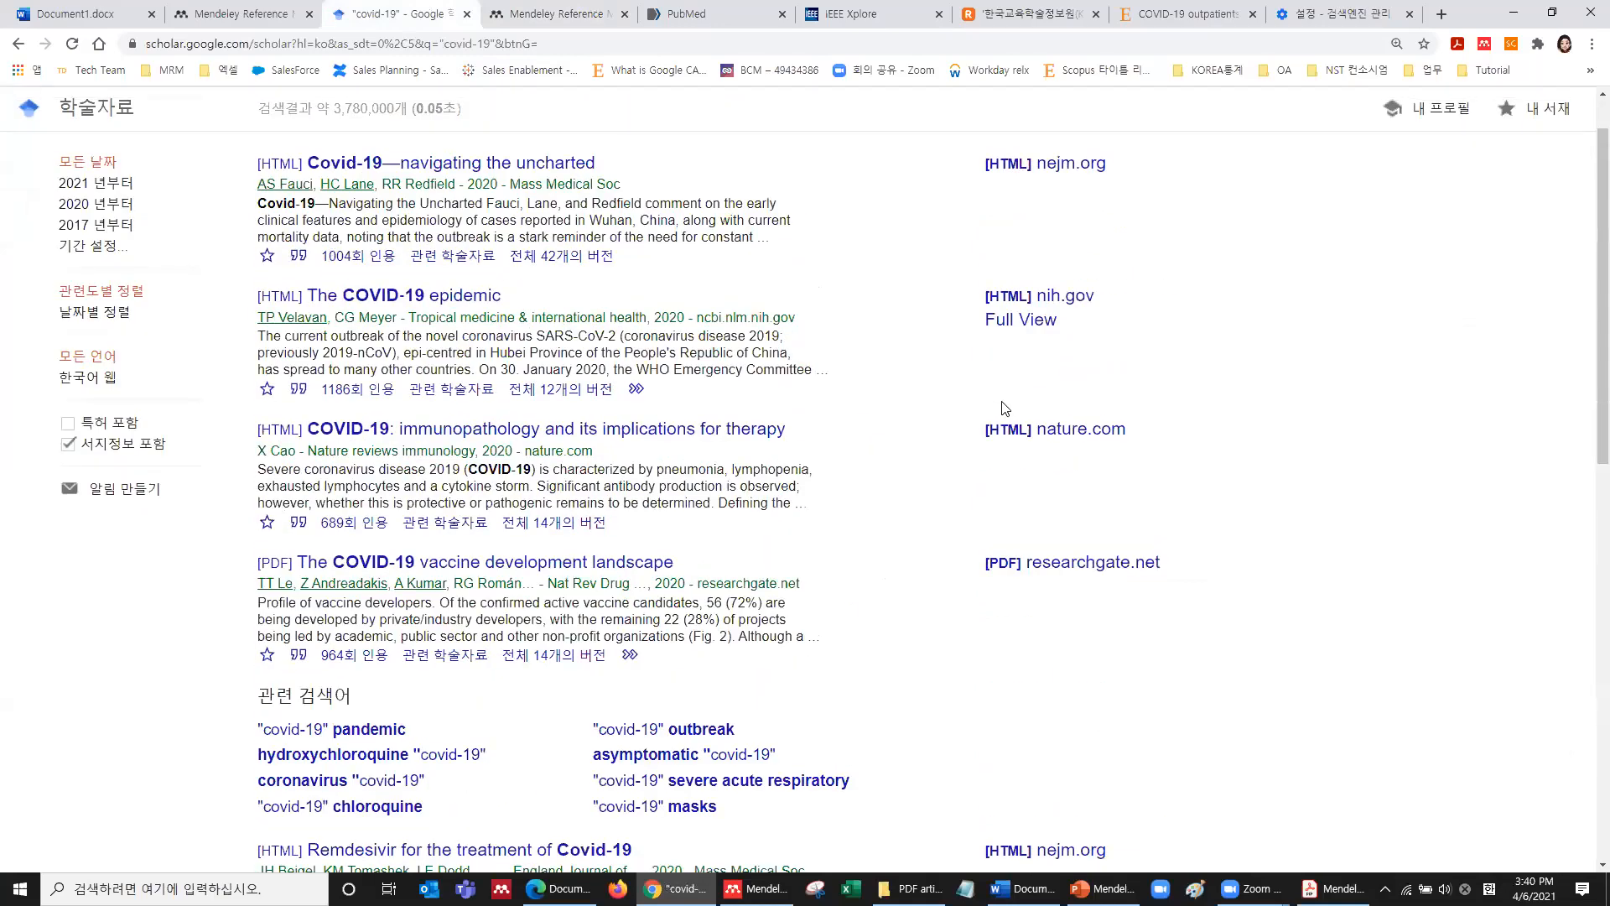
{"action": "scroll", "coordinate": [1005, 419], "scroll_direction": "down", "scroll_amount": 6}
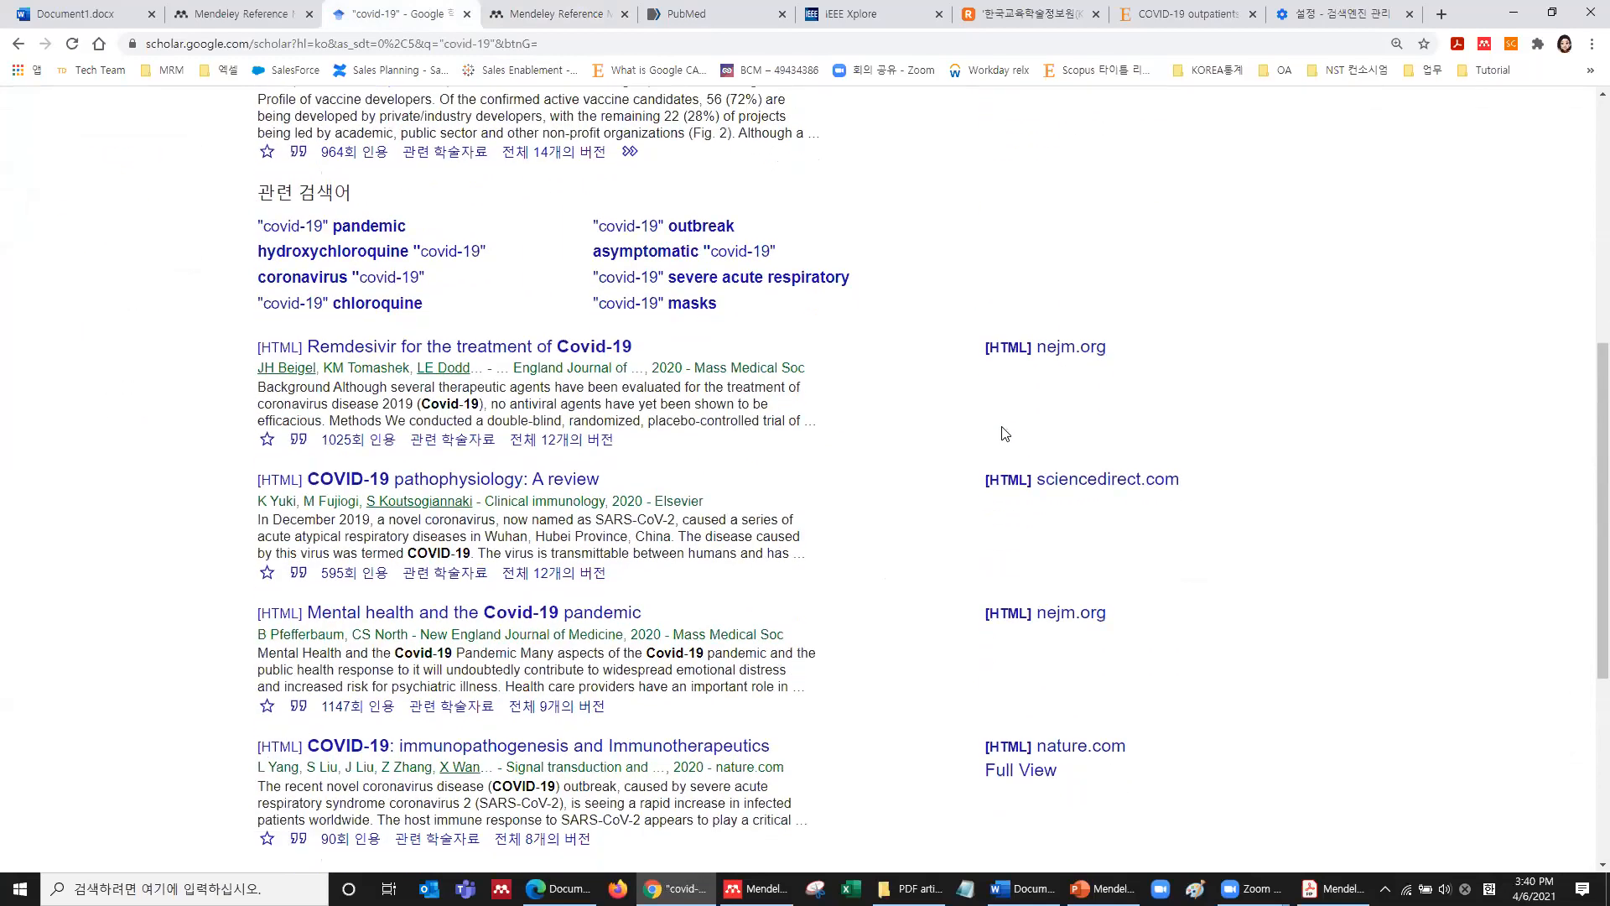
Open 'COVID-19 pathophysiology: A review' on ScienceDirect, skim it, and launch the Mendeley Web Importer for it.
{"action": "left_click", "coordinate": [558, 486]}
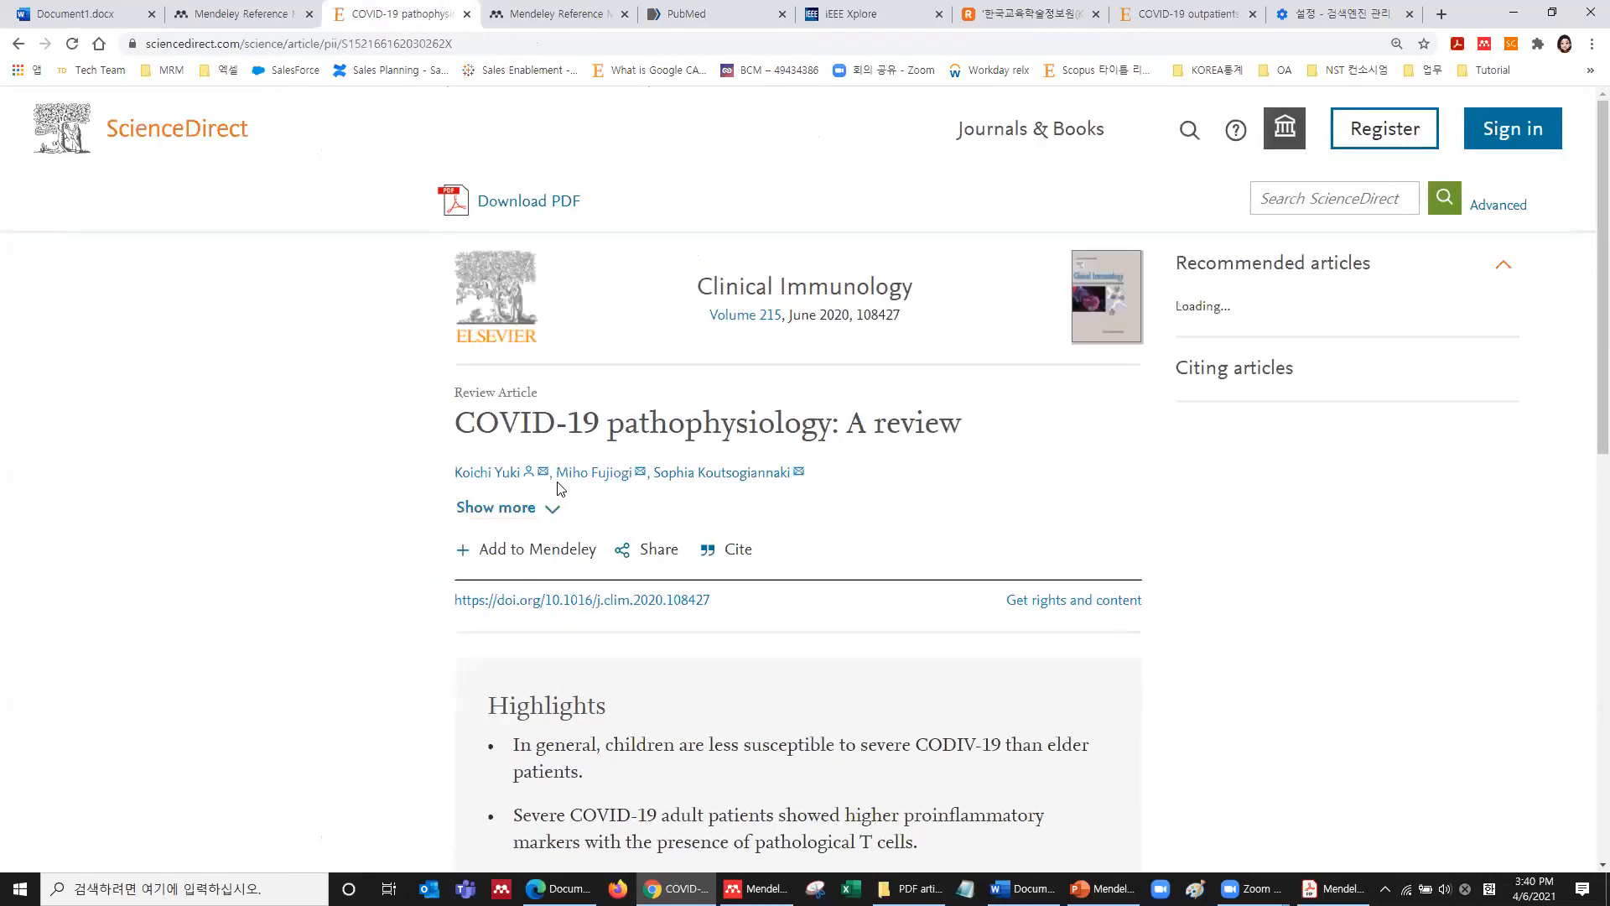
{"action": "scroll", "coordinate": [559, 488], "scroll_direction": "down", "scroll_amount": 1}
{"action": "scroll", "coordinate": [558, 488], "scroll_direction": "down", "scroll_amount": 20}
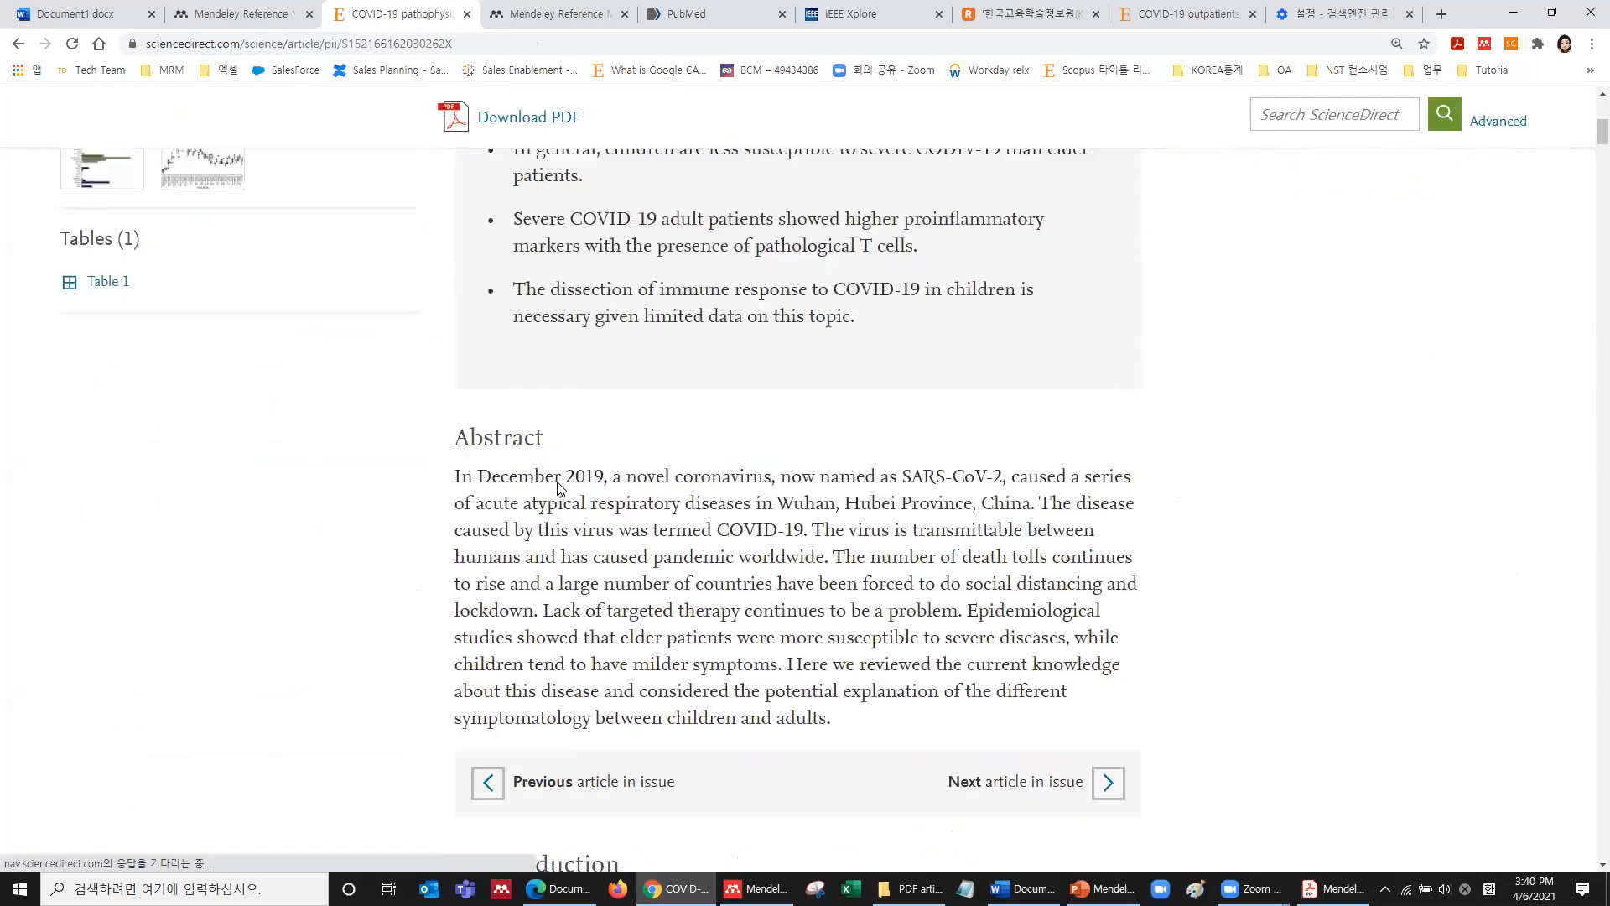
{"action": "scroll", "coordinate": [558, 488], "scroll_direction": "down", "scroll_amount": 3}
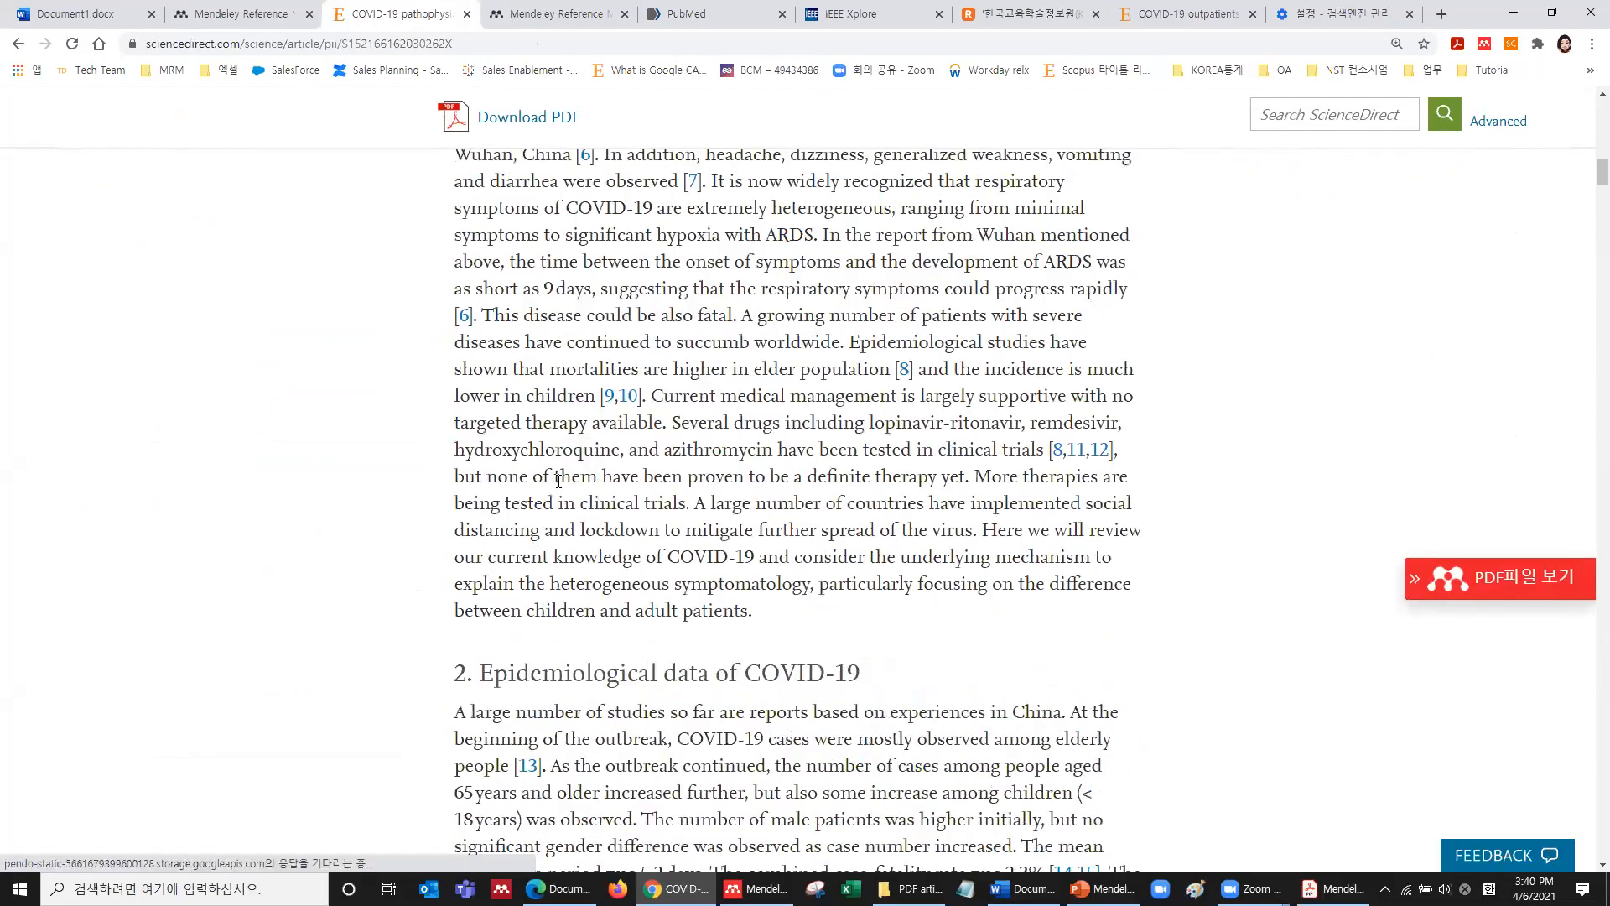
{"action": "scroll", "coordinate": [559, 480], "scroll_direction": "up", "scroll_amount": 5}
{"action": "scroll", "coordinate": [558, 480], "scroll_direction": "down", "scroll_amount": 1}
{"action": "key", "text": "Home"}
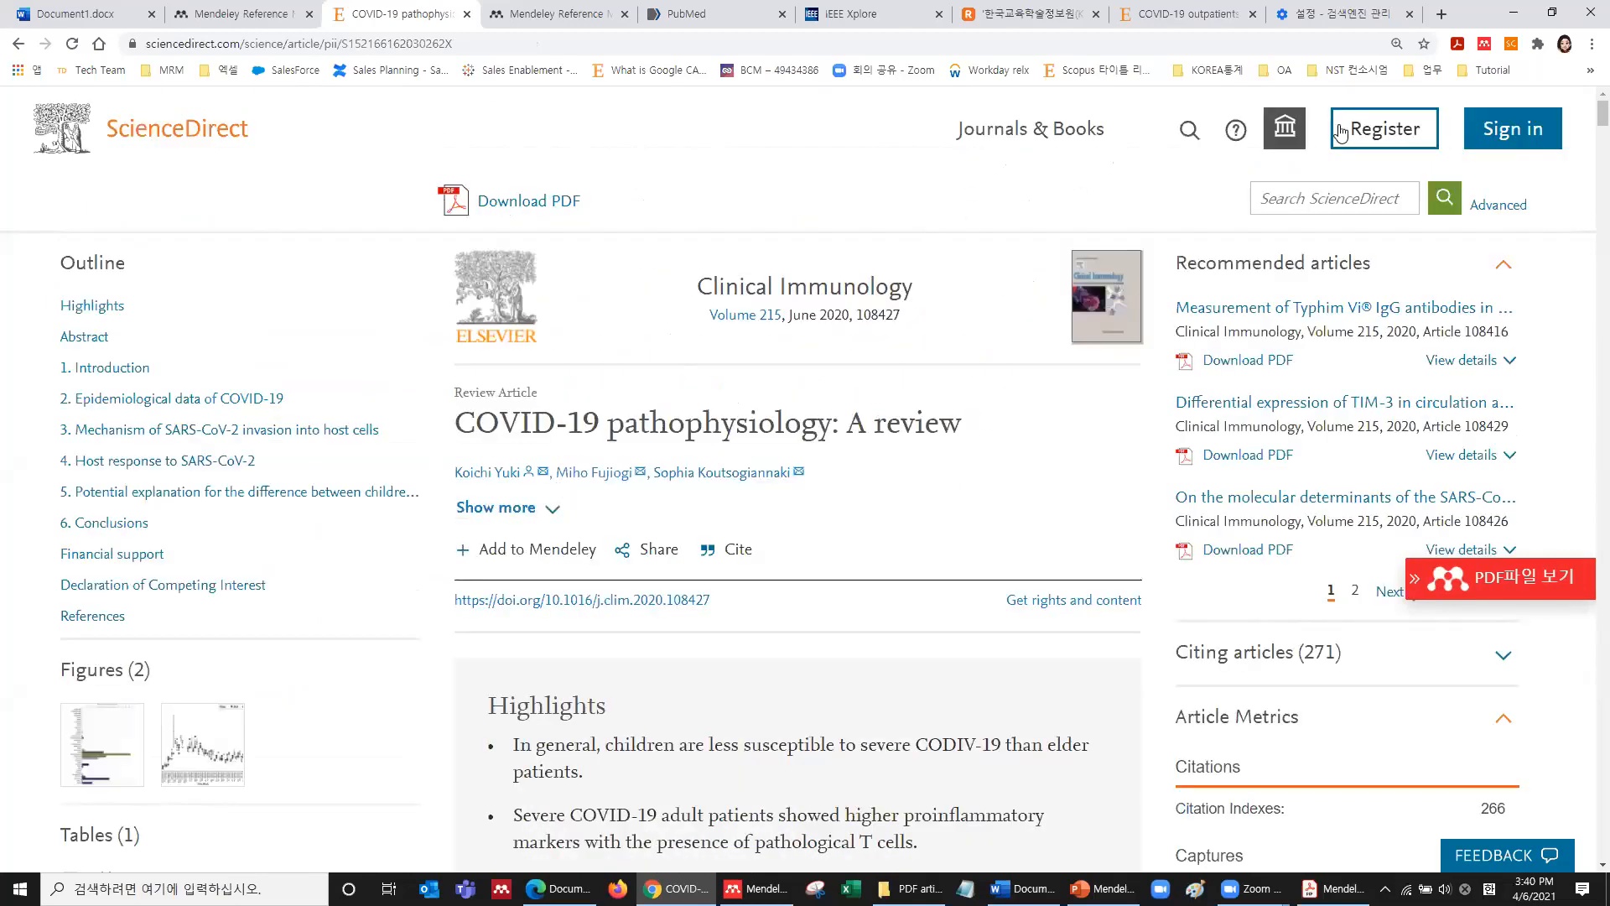
{"action": "left_click", "coordinate": [1484, 44]}
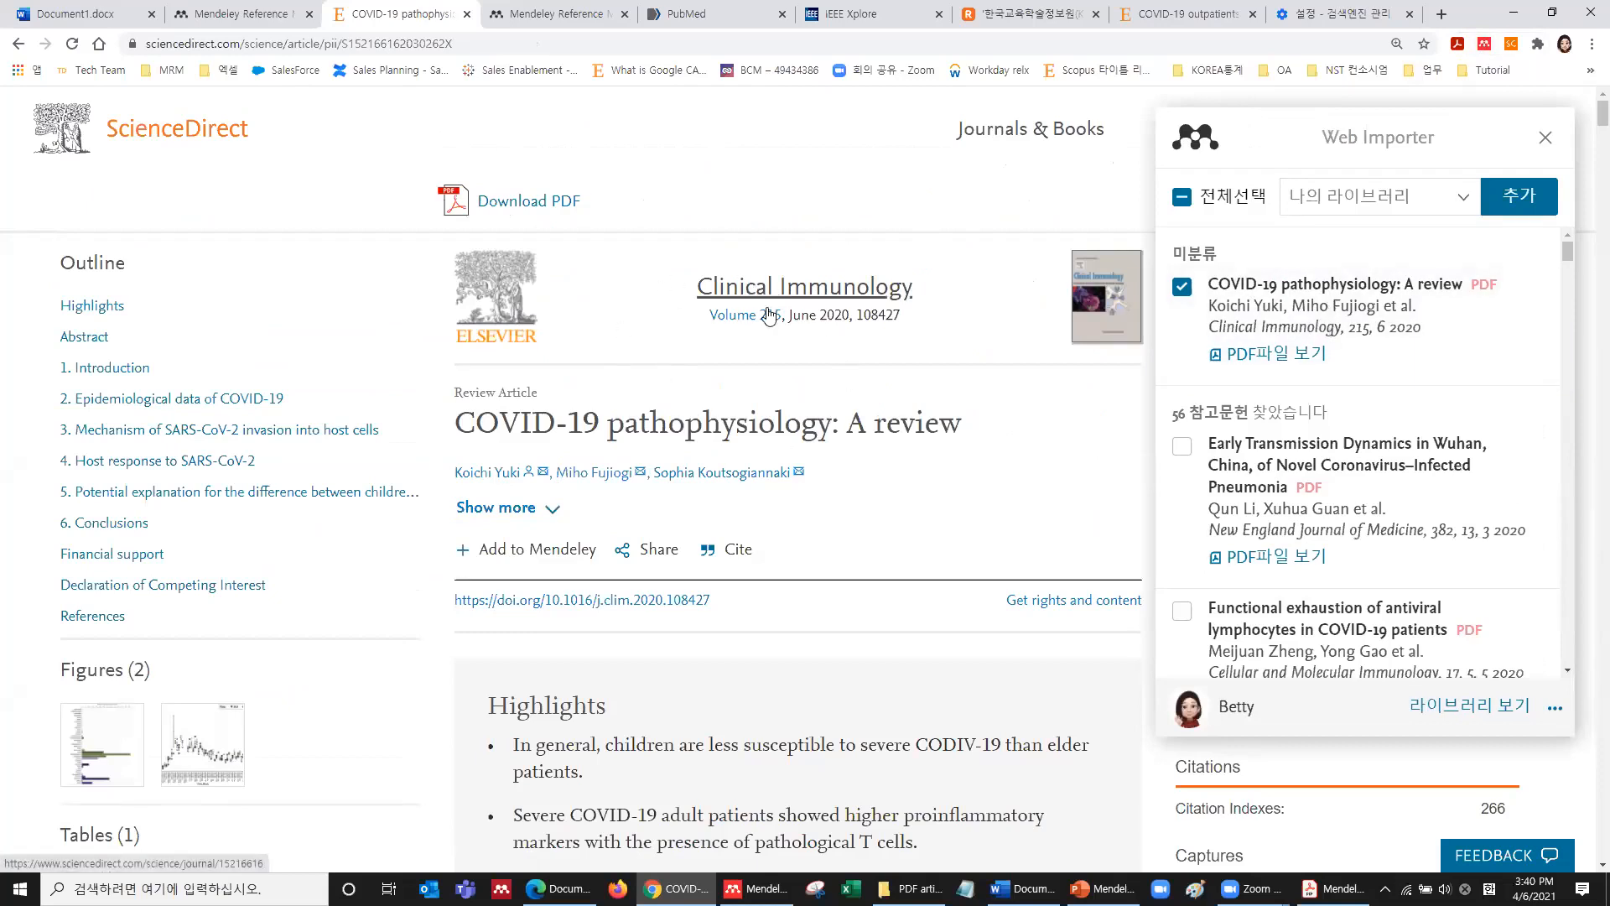
Close the importer without adding anything and jump to the review's numbered References list.
{"action": "scroll", "coordinate": [1248, 395], "scroll_direction": "down", "scroll_amount": 10}
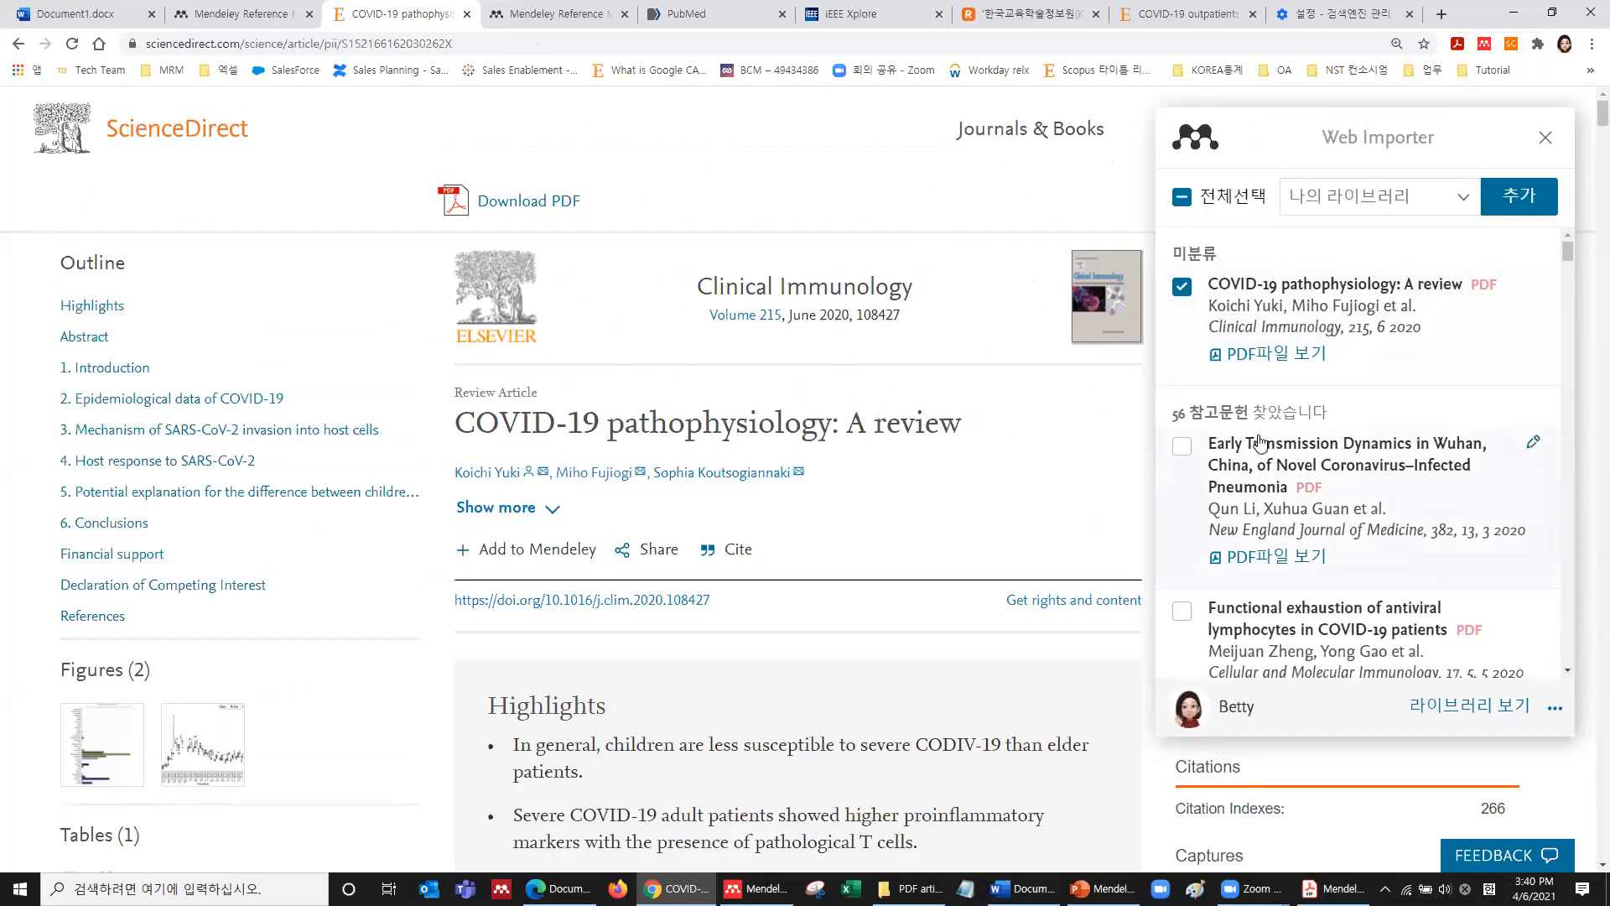
{"action": "scroll", "coordinate": [1260, 442], "scroll_direction": "up", "scroll_amount": 10}
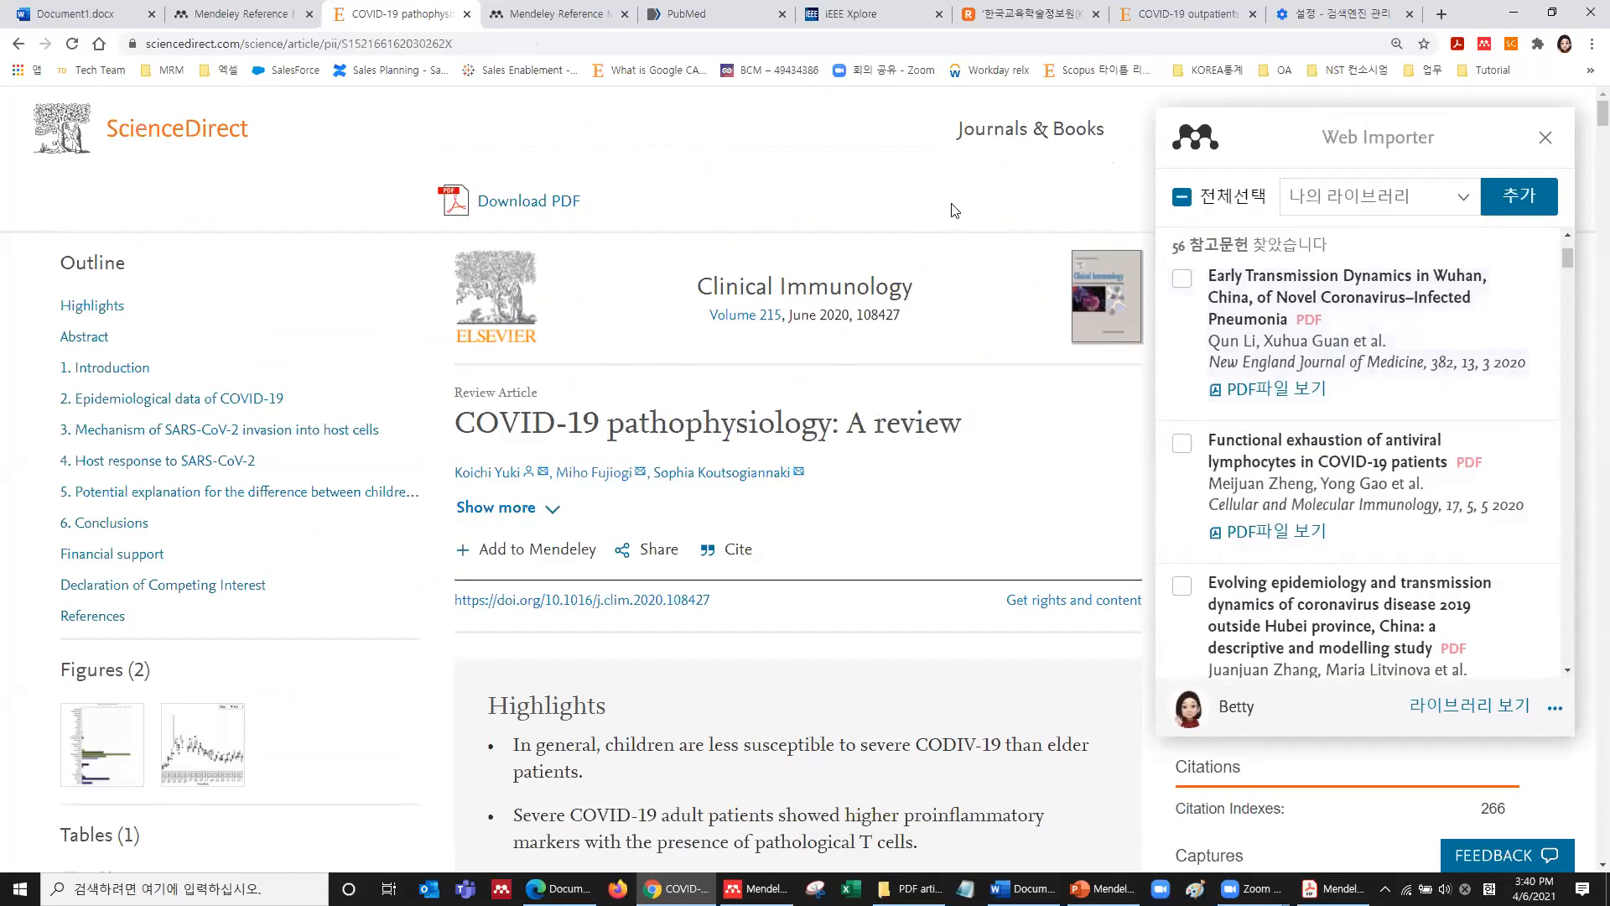
{"action": "left_click", "coordinate": [1546, 136]}
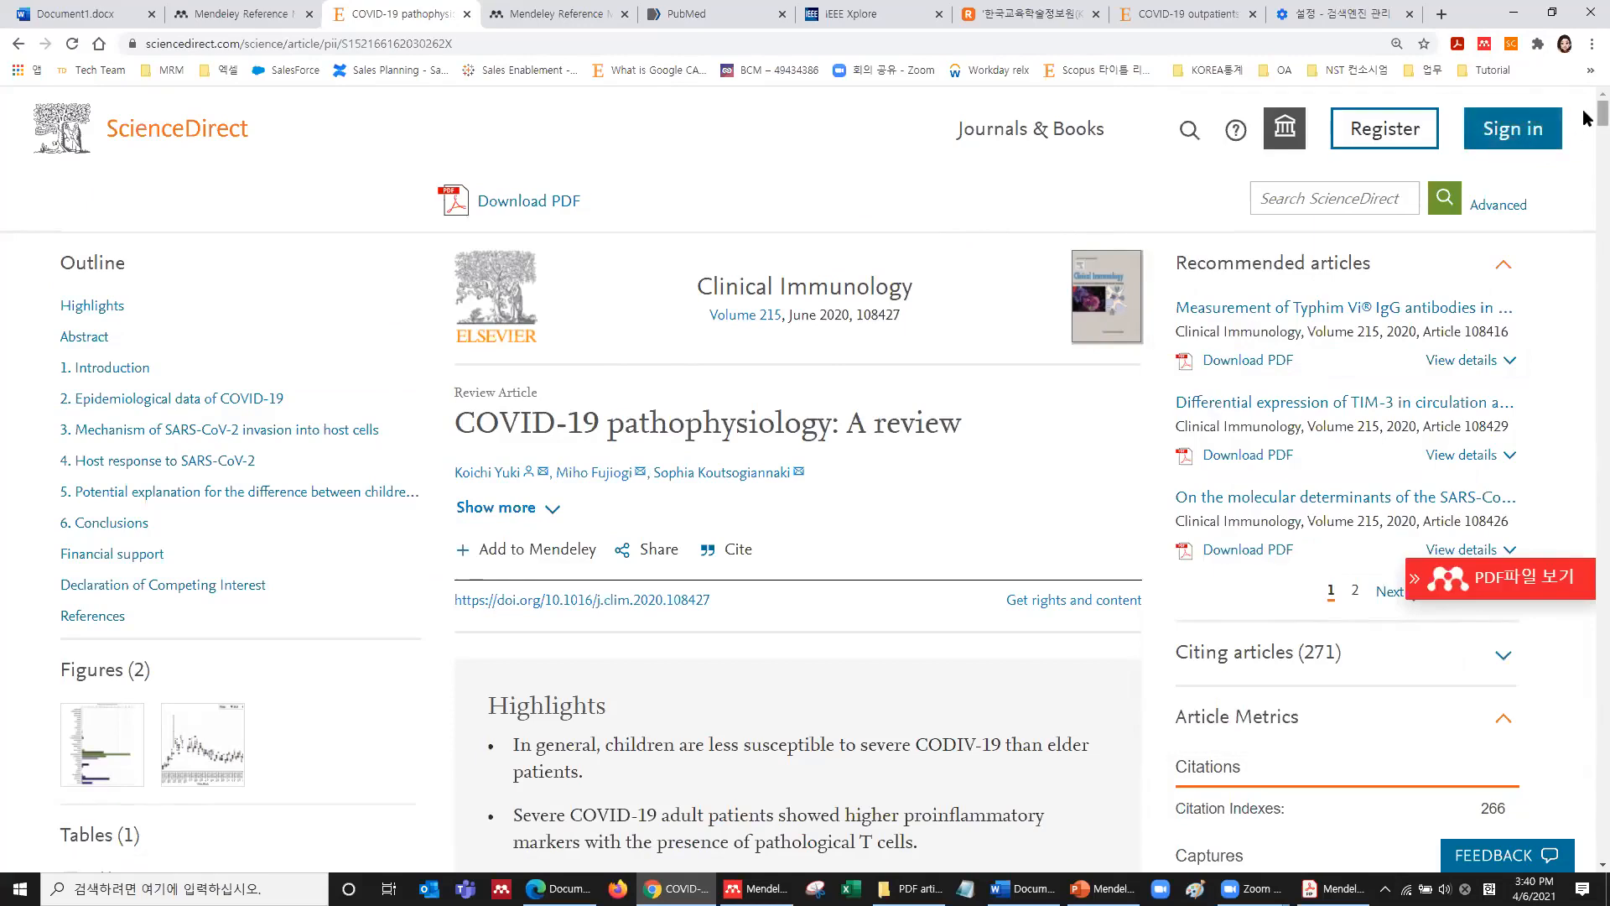
{"action": "left_click", "coordinate": [84, 616]}
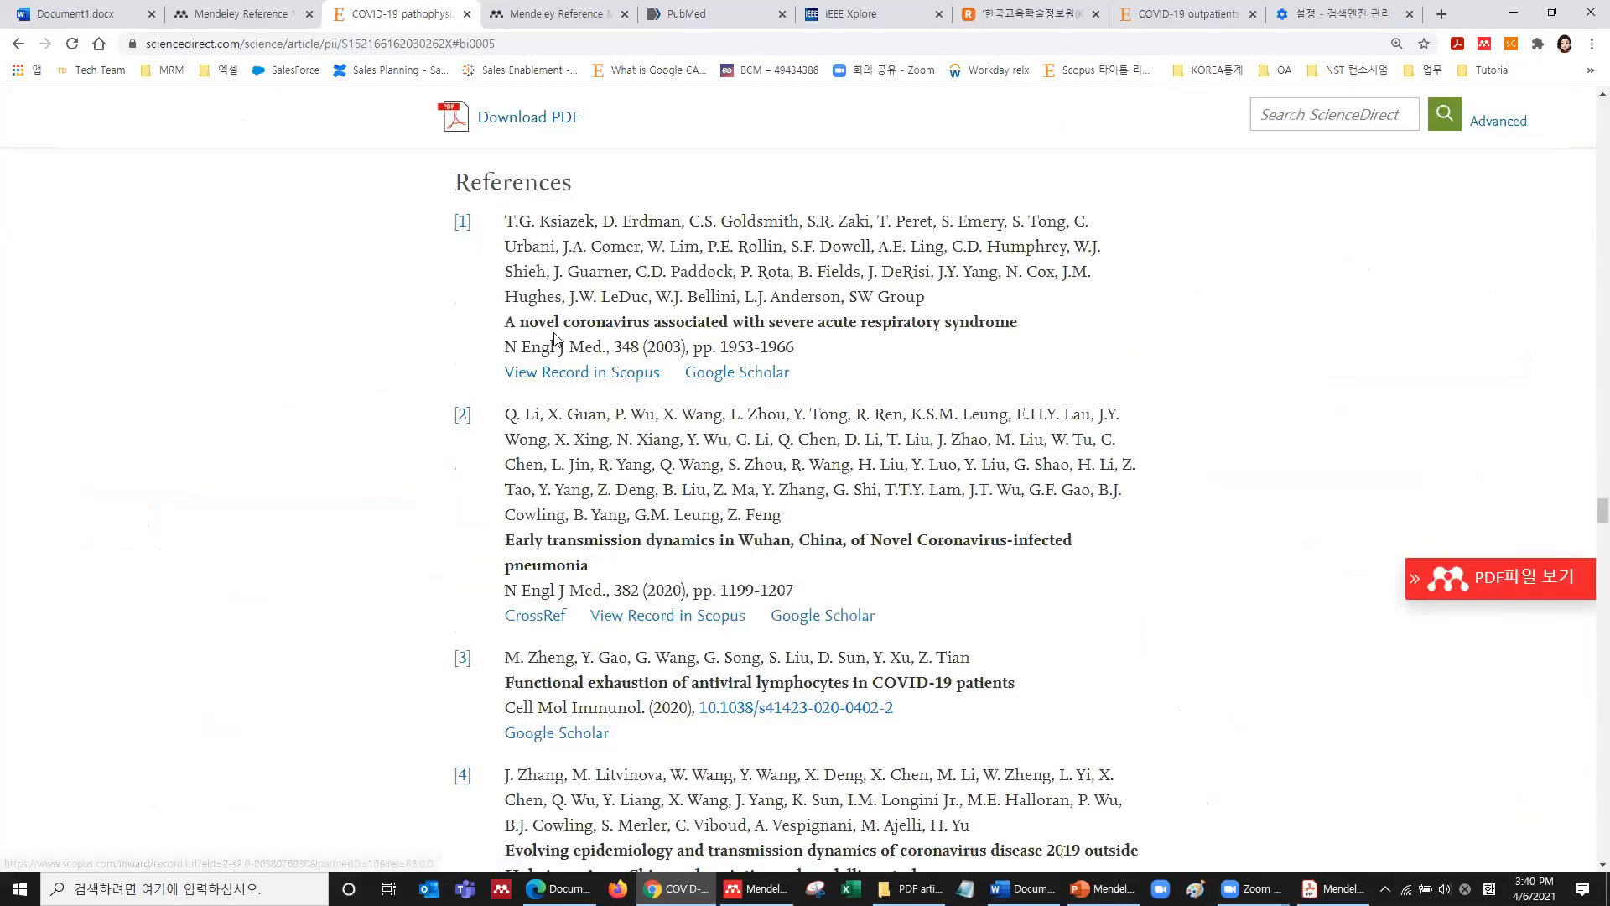
{"action": "scroll", "coordinate": [587, 409], "scroll_direction": "down", "scroll_amount": 20}
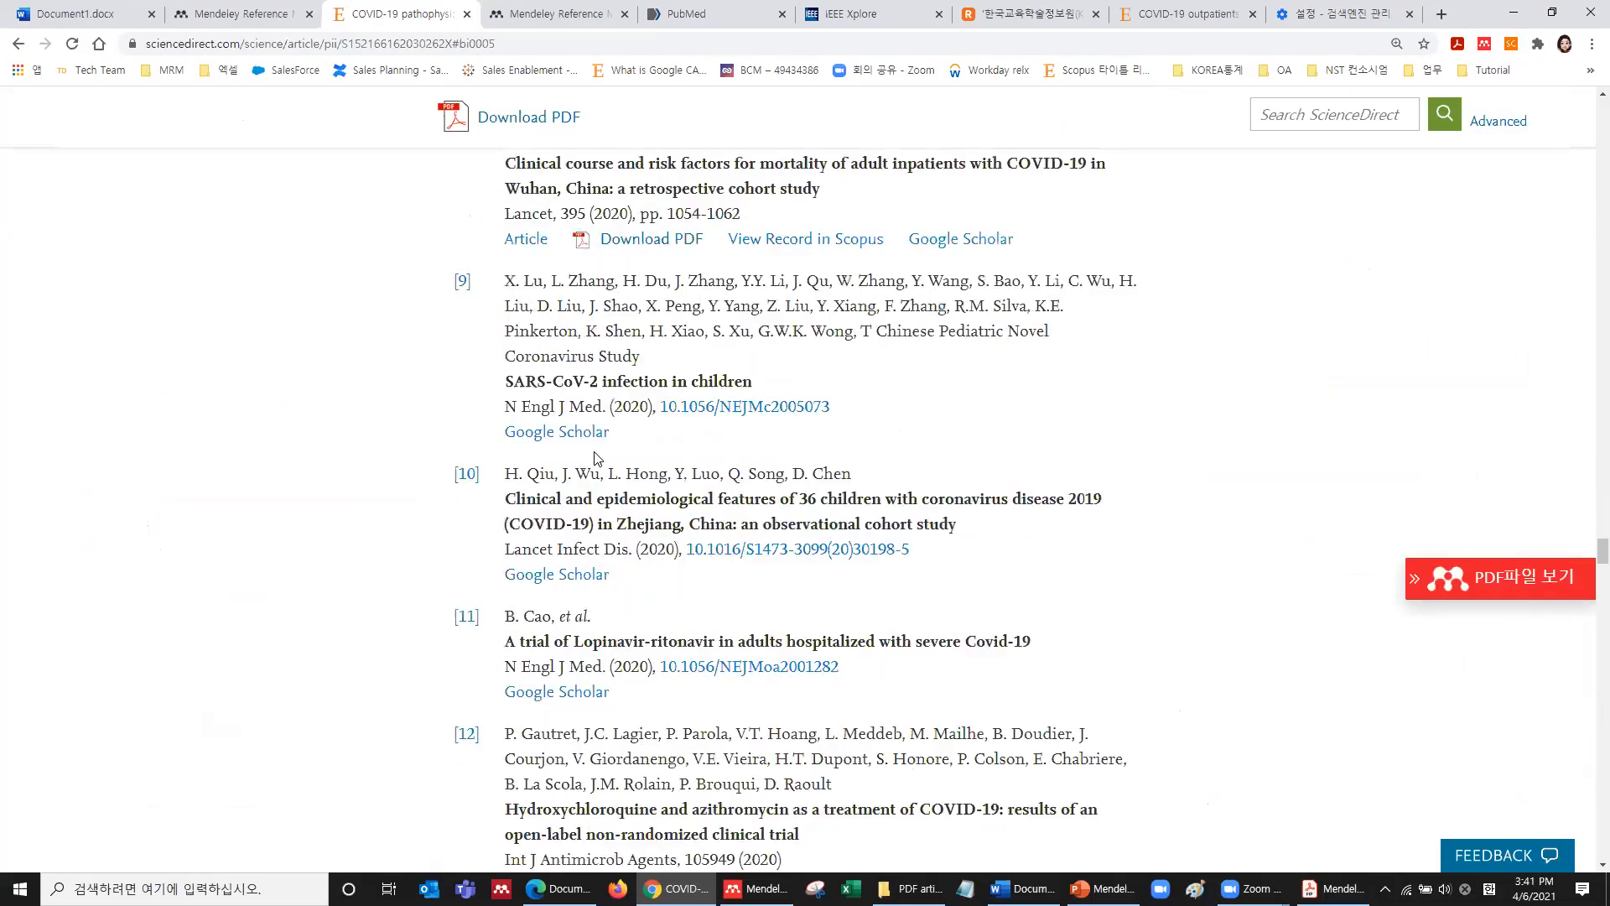
{"action": "scroll", "coordinate": [596, 457], "scroll_direction": "up", "scroll_amount": 20}
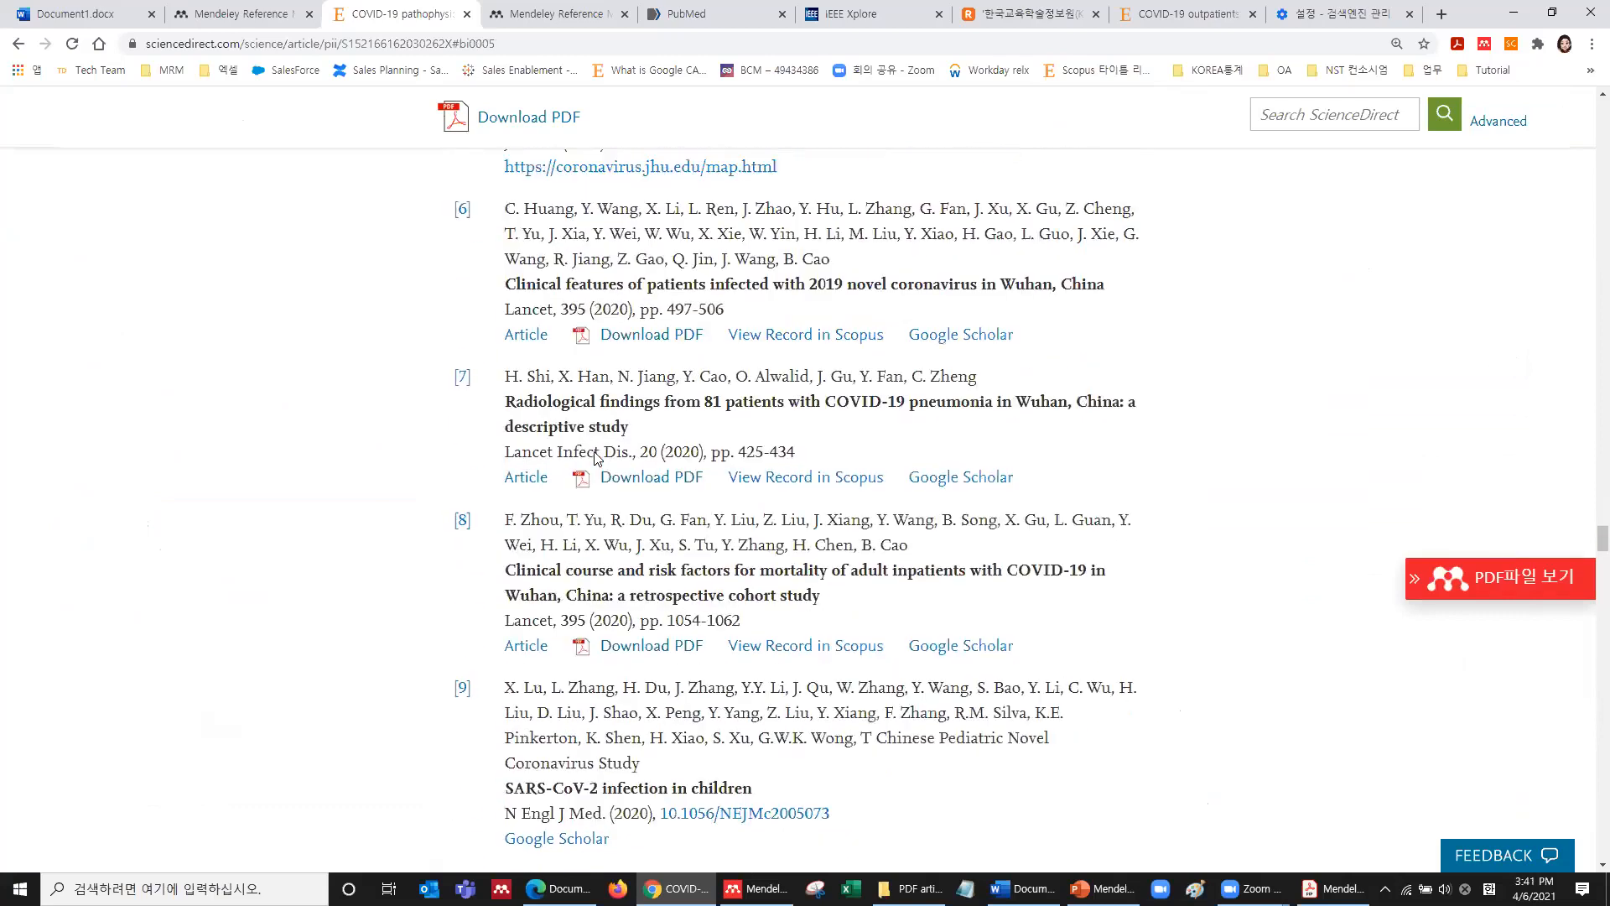
Add the cited Zhejiang children study and Lopinavir–Ritonavir trial to the library via the importer.
{"action": "left_click", "coordinate": [1484, 44]}
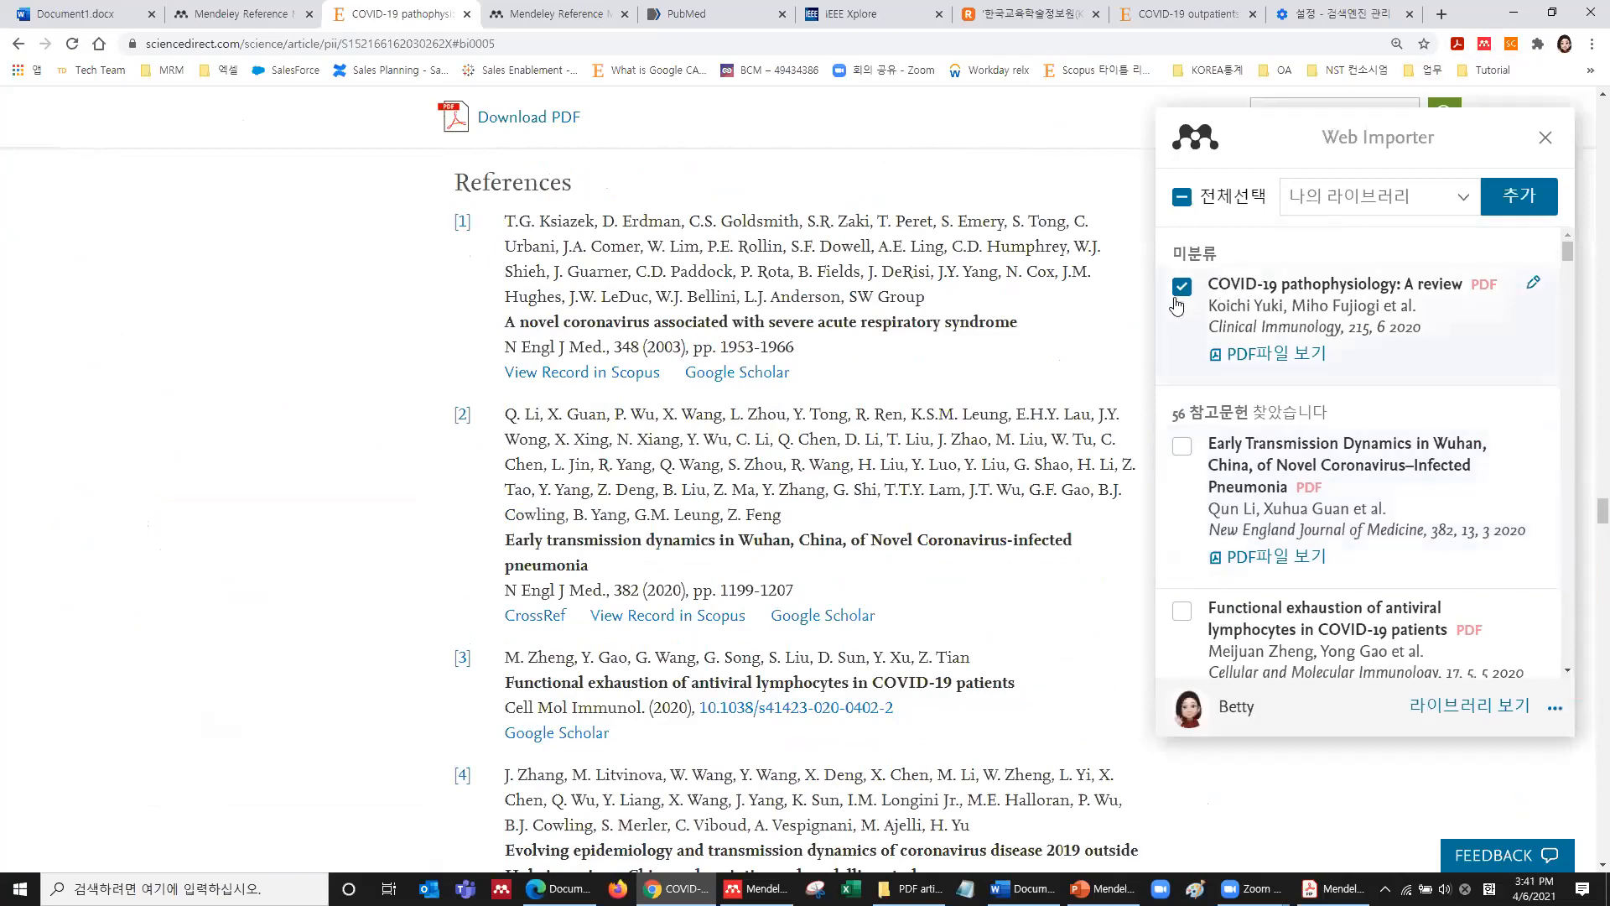
{"action": "scroll", "coordinate": [1232, 457], "scroll_direction": "down", "scroll_amount": 7}
{"action": "left_click", "coordinate": [1181, 390]}
{"action": "left_click", "coordinate": [1182, 577]}
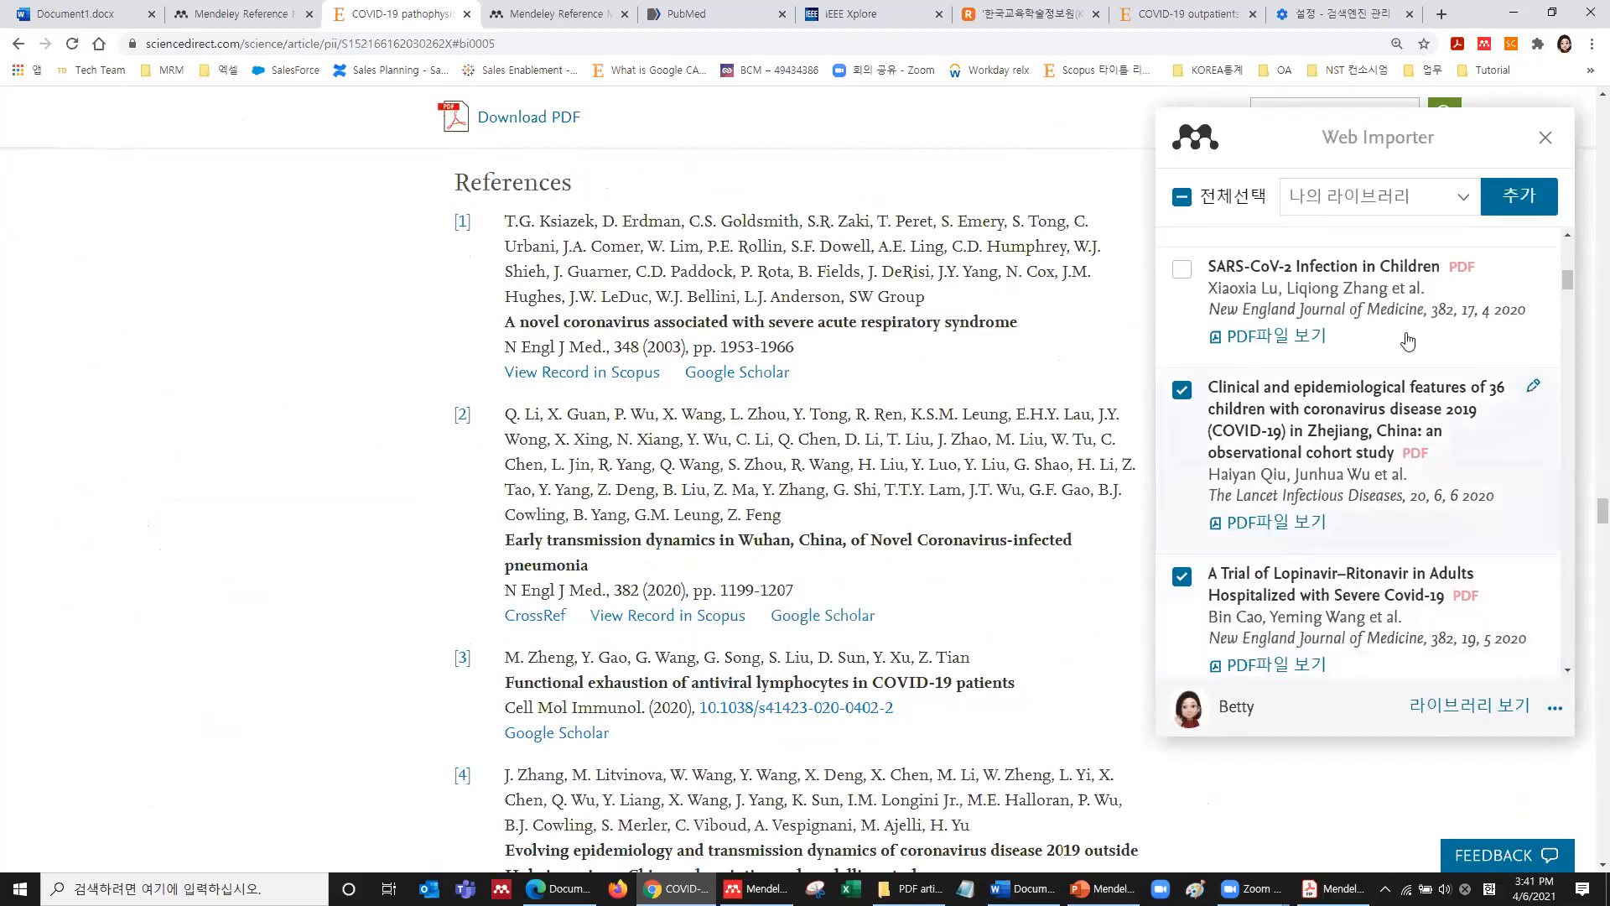
{"action": "scroll", "coordinate": [1457, 602], "scroll_direction": "down", "scroll_amount": 3}
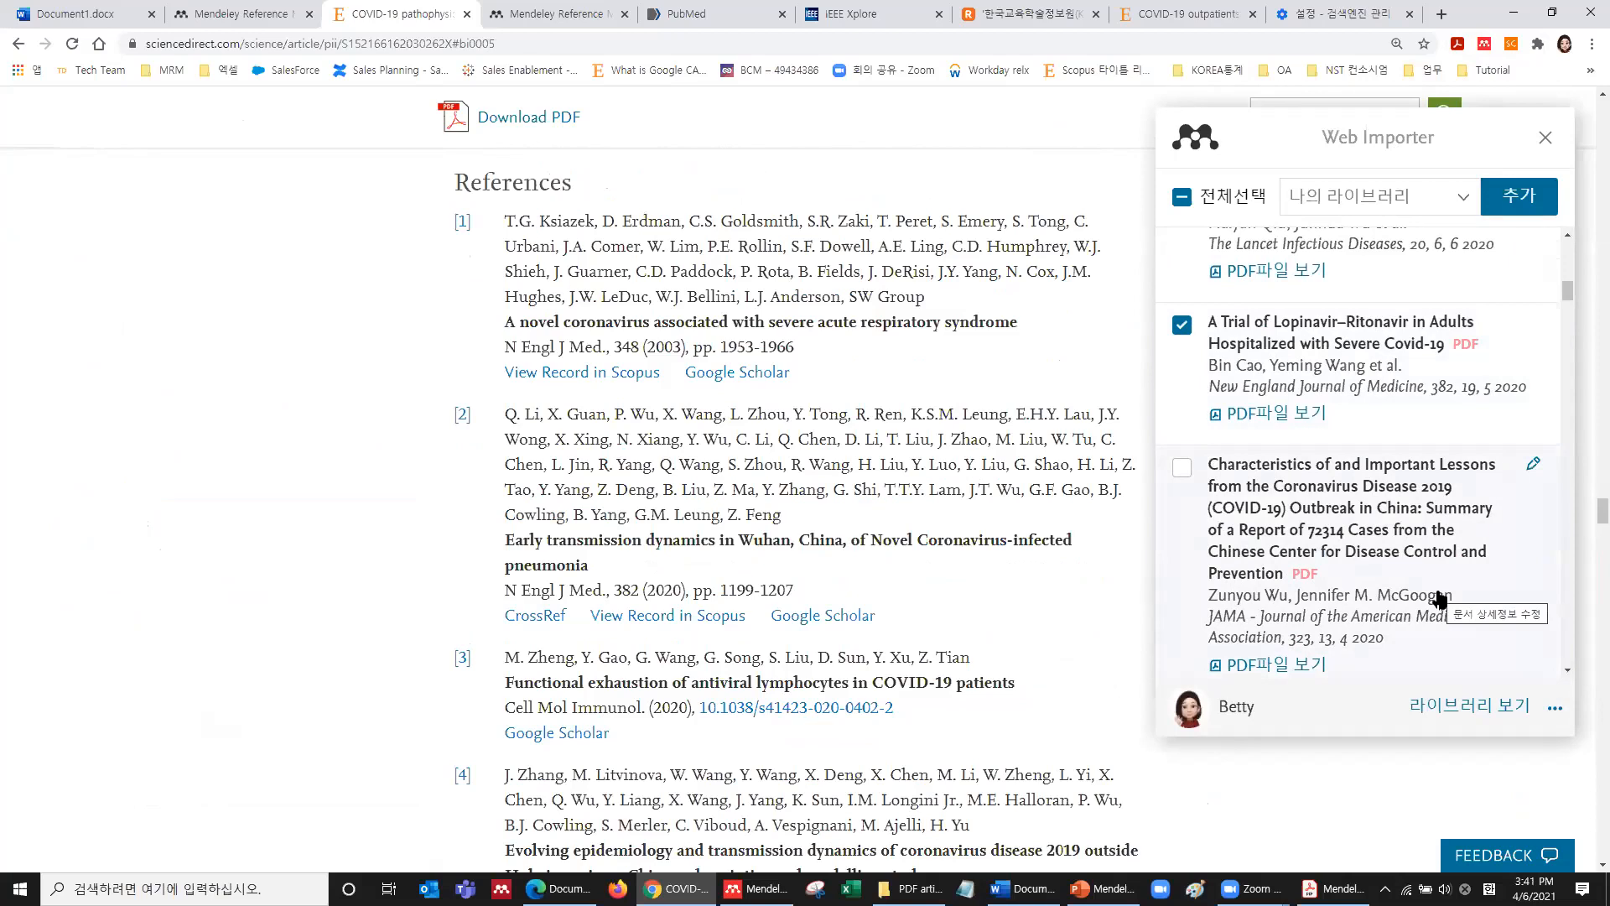
{"action": "scroll", "coordinate": [1325, 518], "scroll_direction": "up", "scroll_amount": 2}
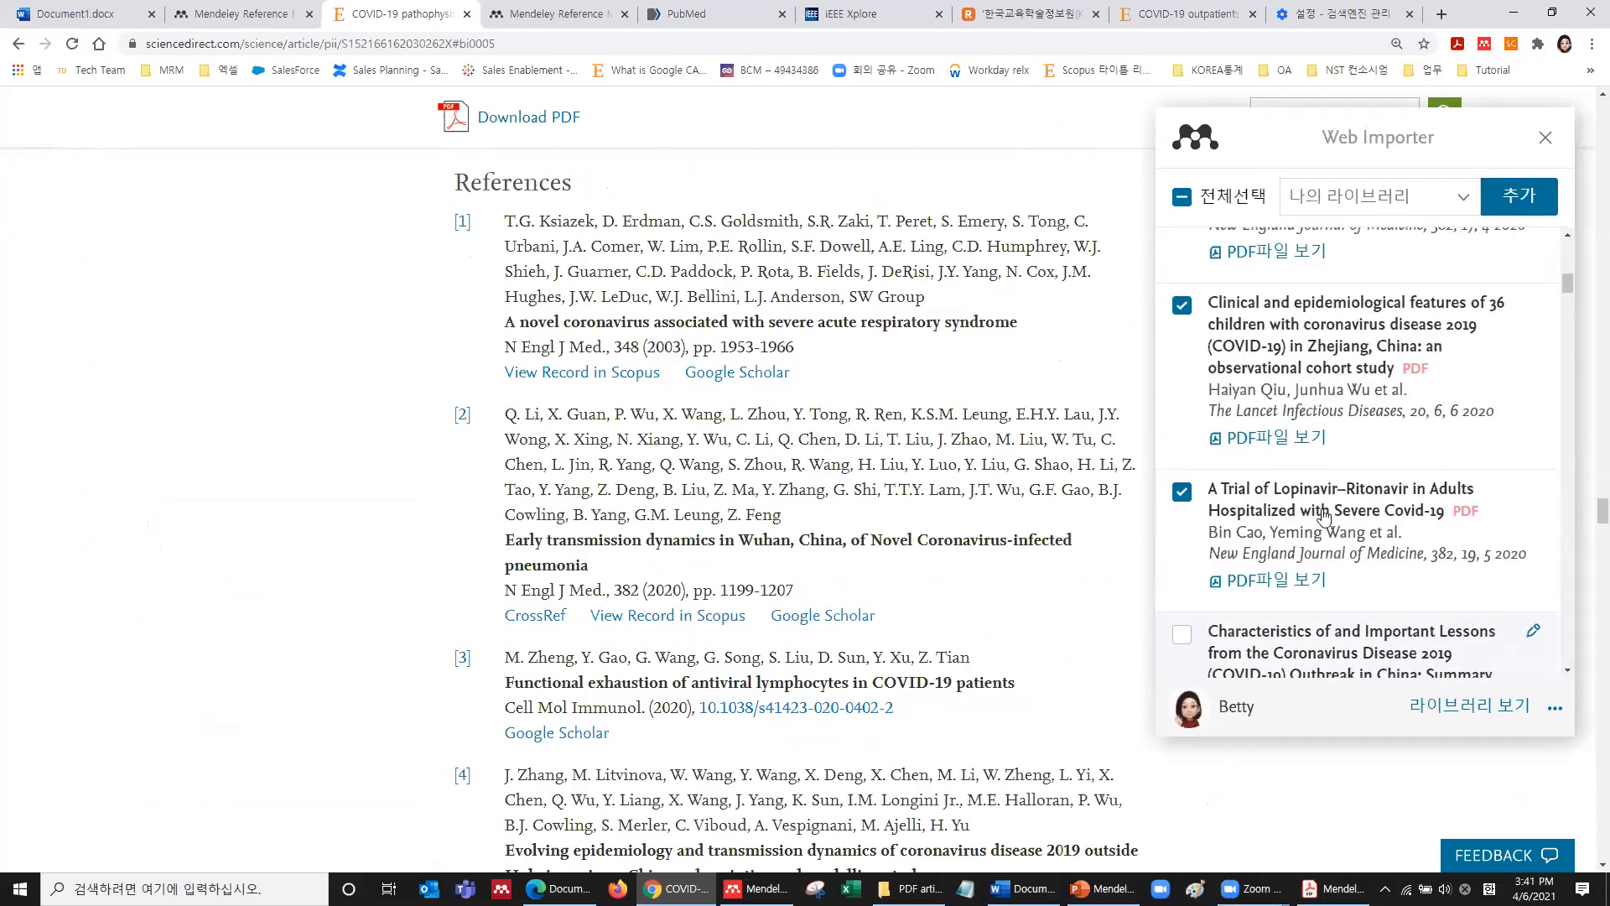
{"action": "scroll", "coordinate": [1308, 495], "scroll_direction": "down", "scroll_amount": 9}
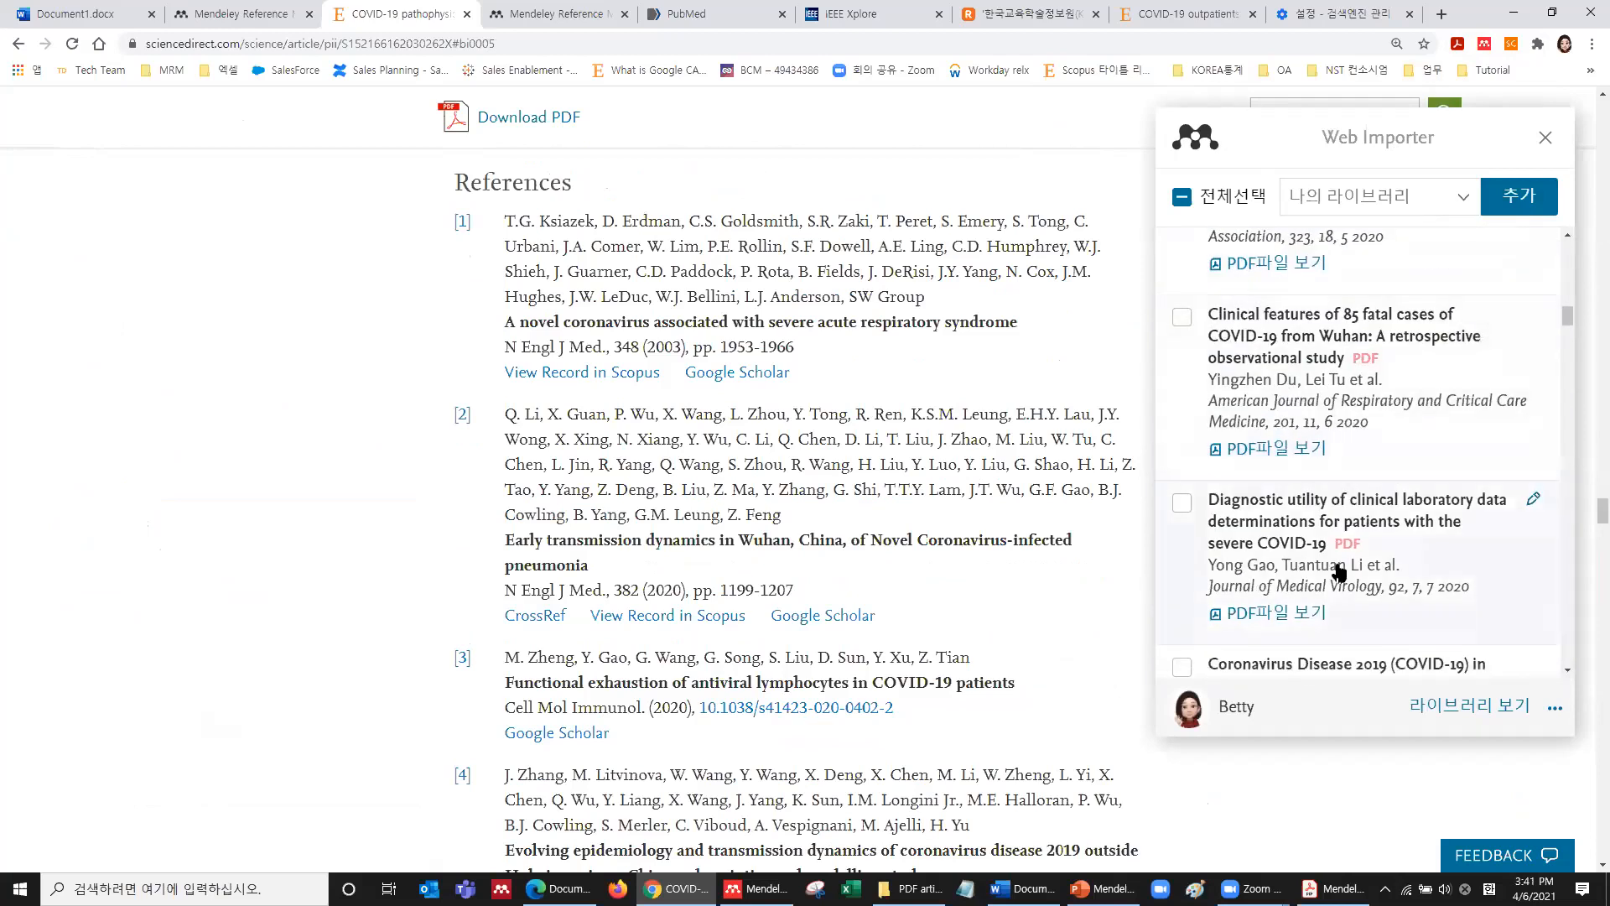
{"action": "scroll", "coordinate": [1339, 573], "scroll_direction": "up", "scroll_amount": 6}
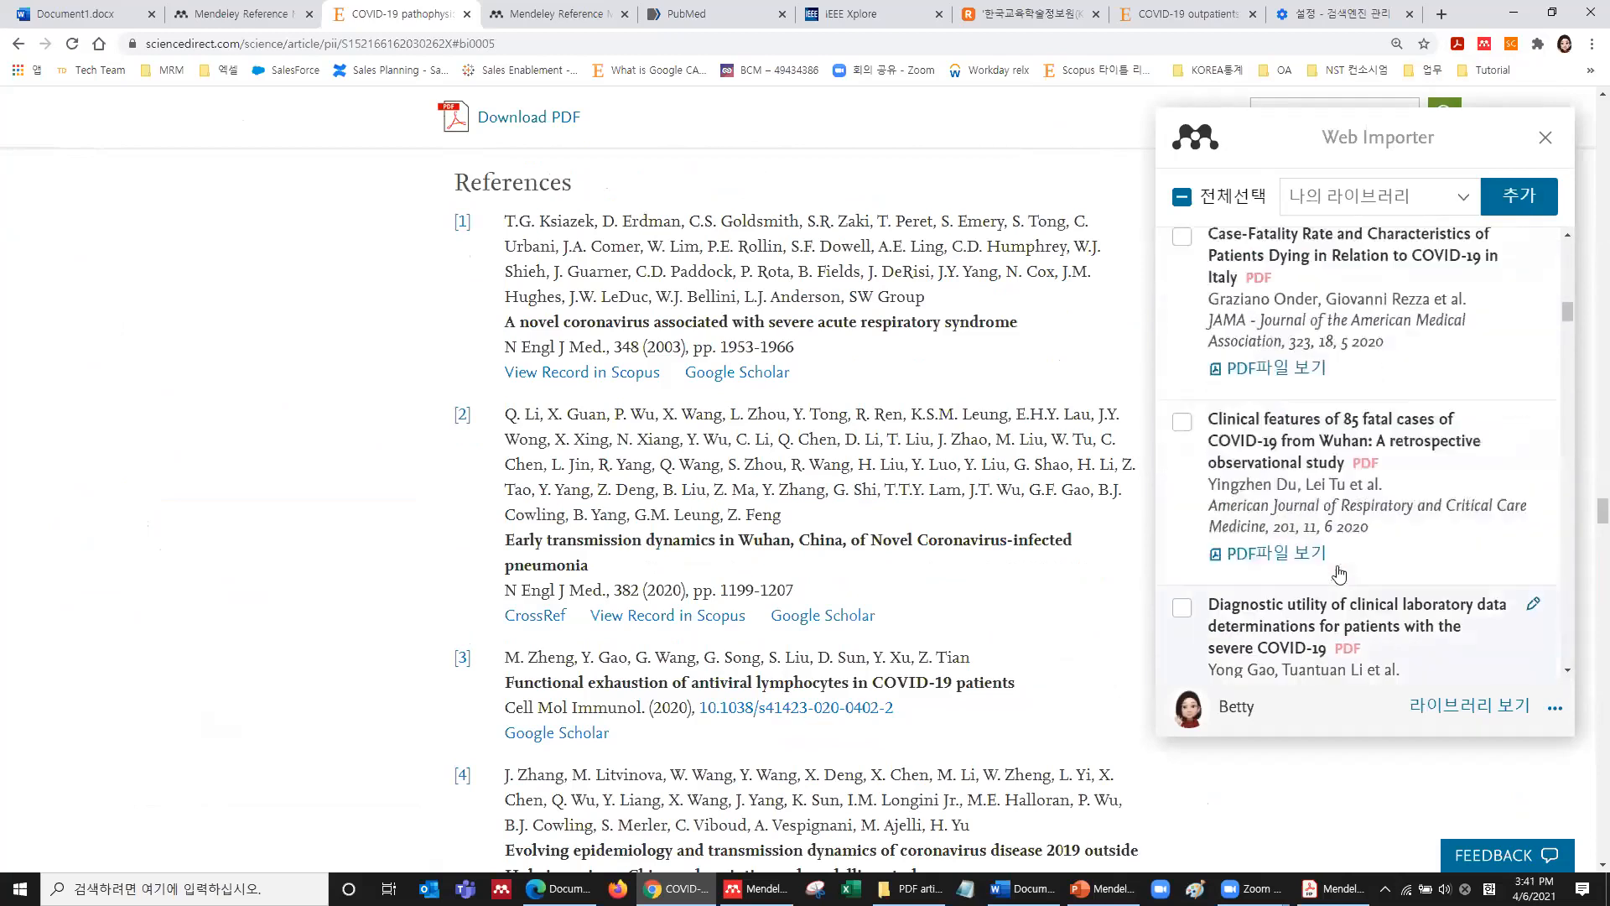
{"action": "left_click", "coordinate": [1523, 201]}
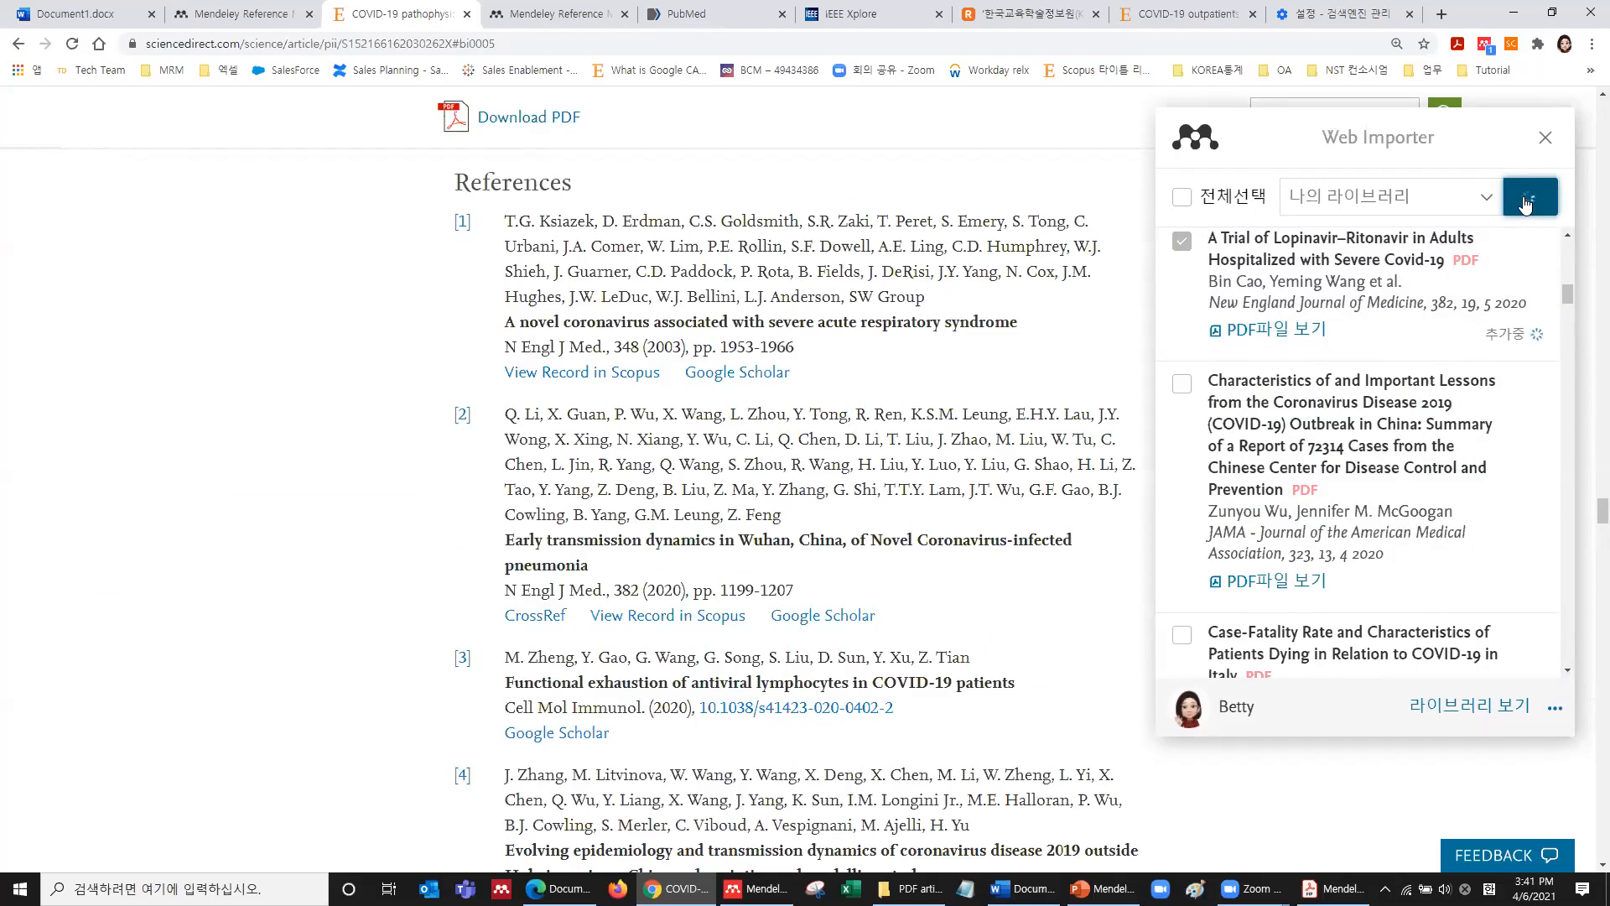
Open the Mendeley web library to check the new additions.
{"action": "scroll", "coordinate": [1489, 498], "scroll_direction": "up", "scroll_amount": 1}
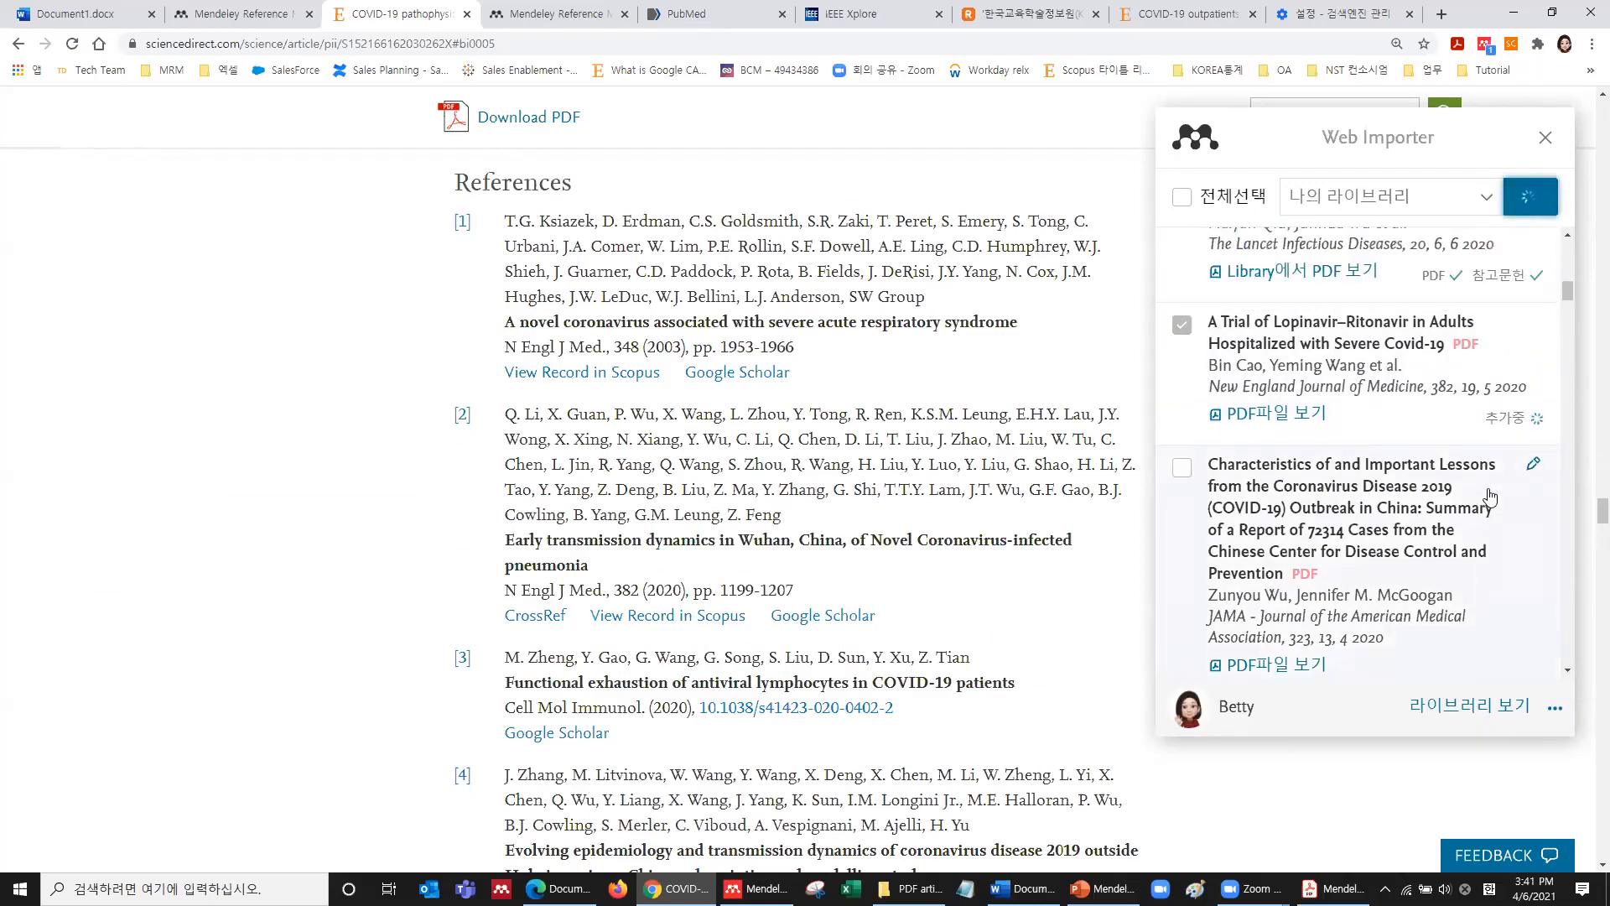
{"action": "scroll", "coordinate": [1500, 378], "scroll_direction": "up", "scroll_amount": 2}
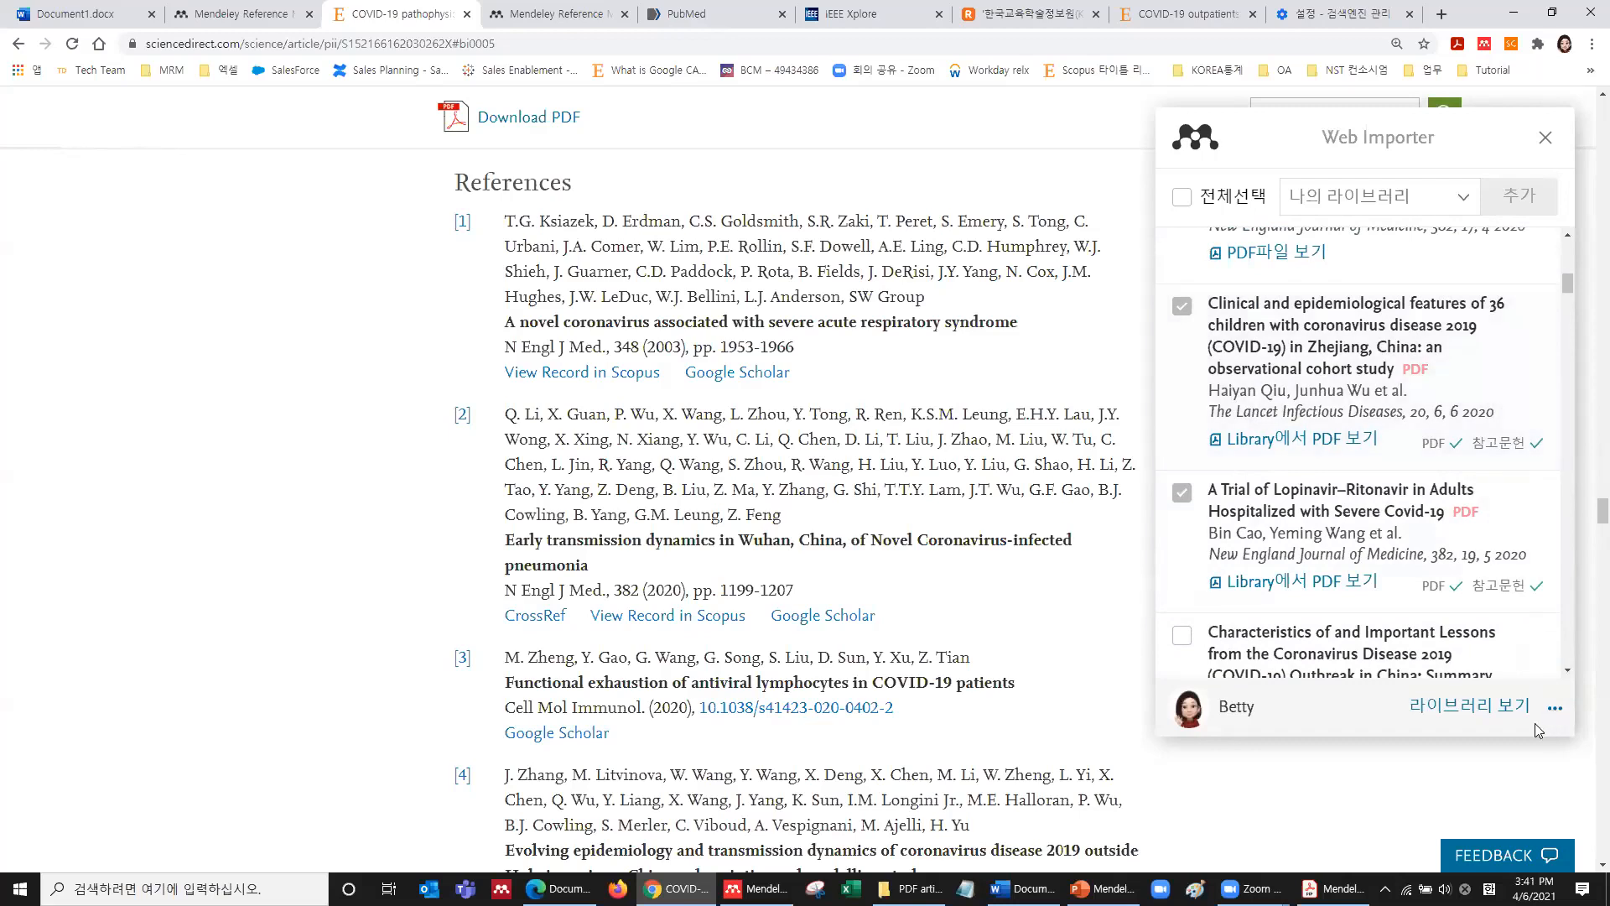
{"action": "left_click", "coordinate": [1475, 706]}
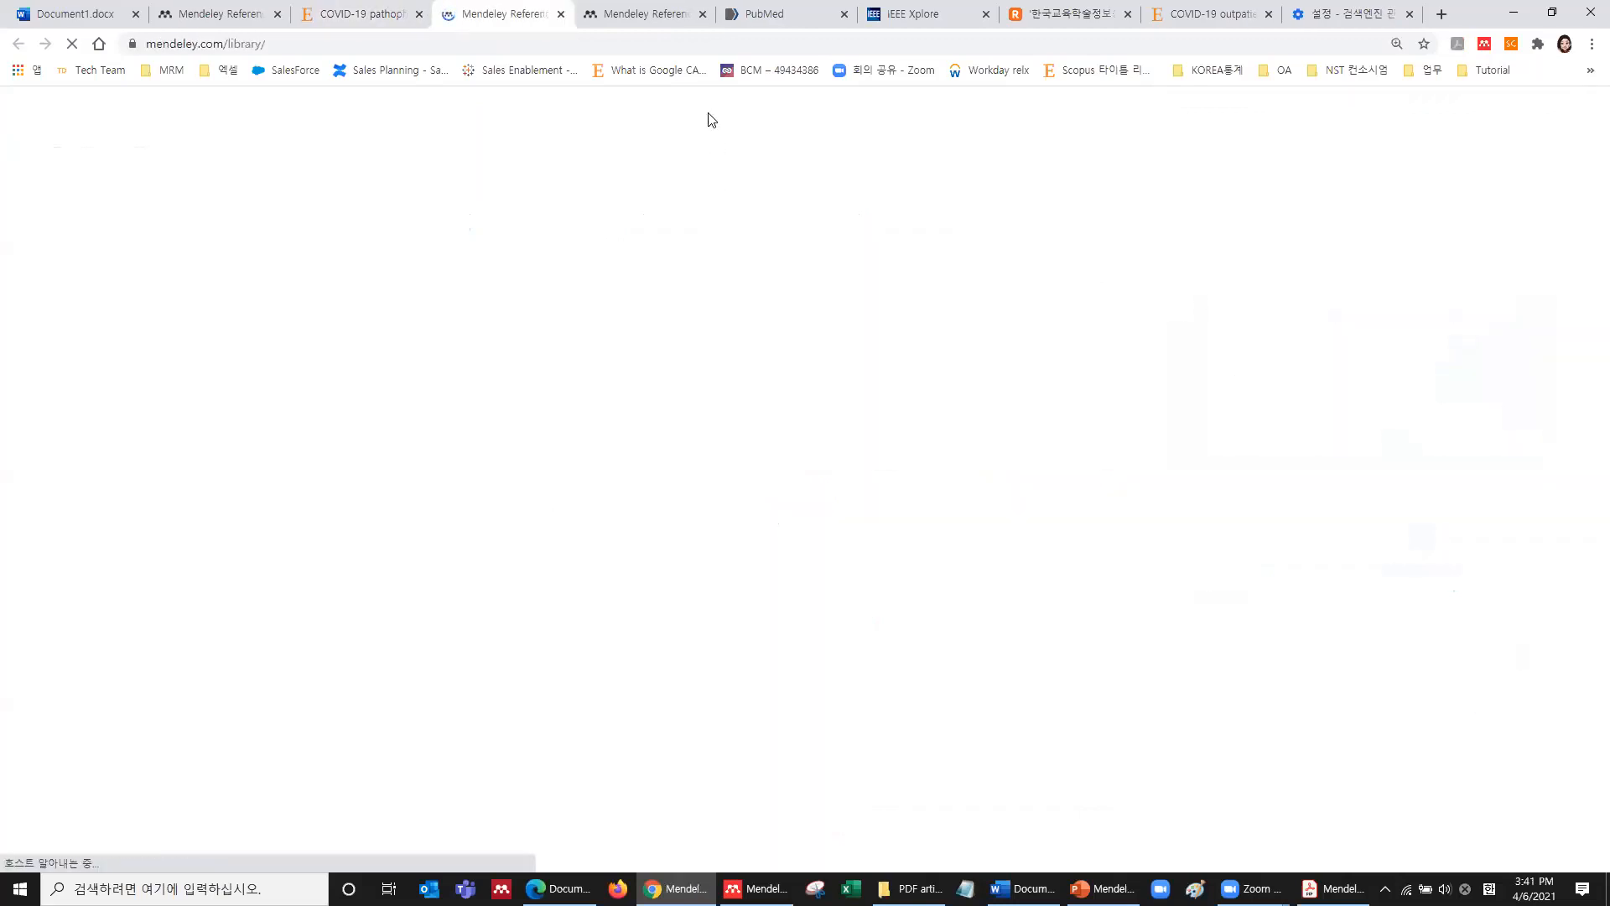
Close the duplicate library tab, review the three new references, and switch to PubMed.
{"action": "left_click", "coordinate": [703, 14]}
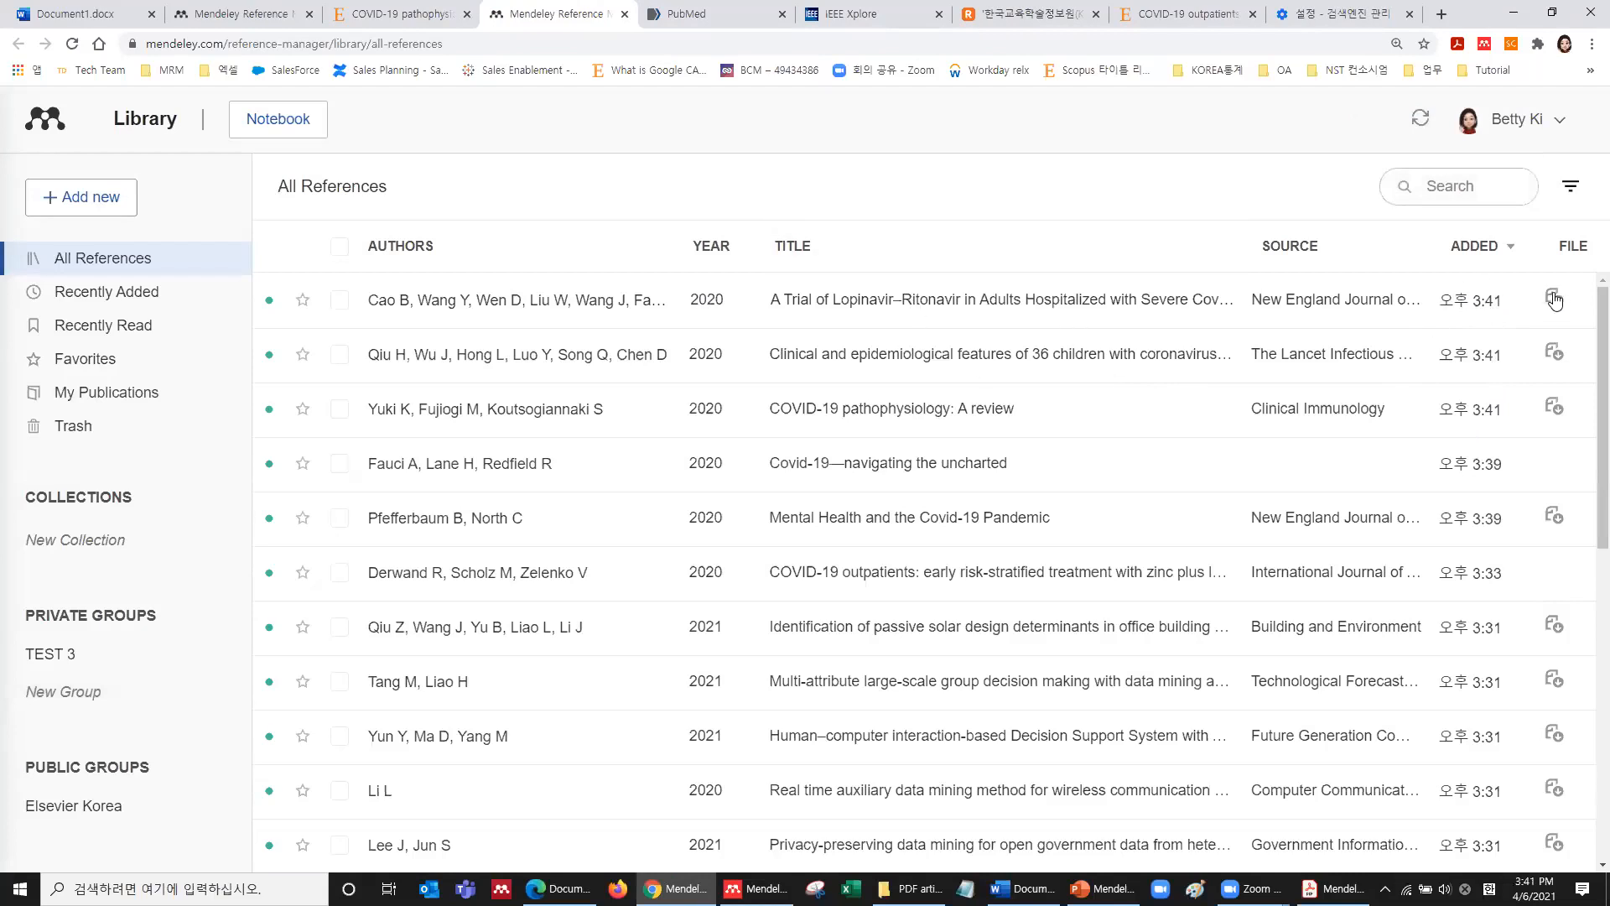
{"action": "left_click", "coordinate": [1555, 401]}
{"action": "left_click", "coordinate": [706, 15]}
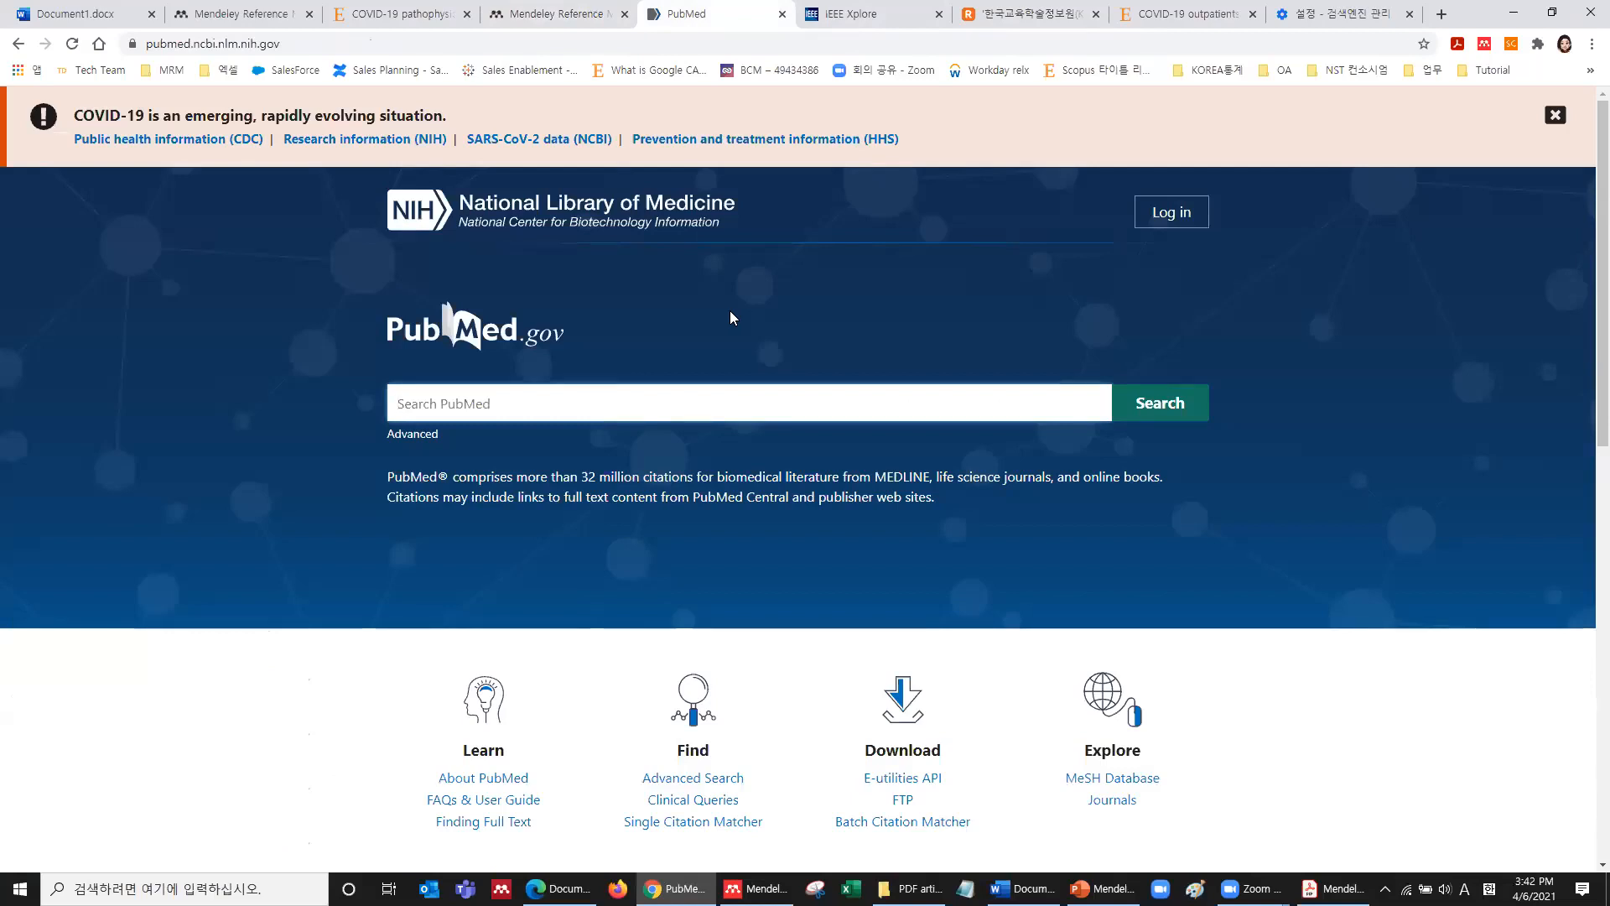
Dismiss the COVID-19 alert and search PubMed for 'covid-19', returning 114,449 results.
{"action": "left_click", "coordinate": [1555, 115]}
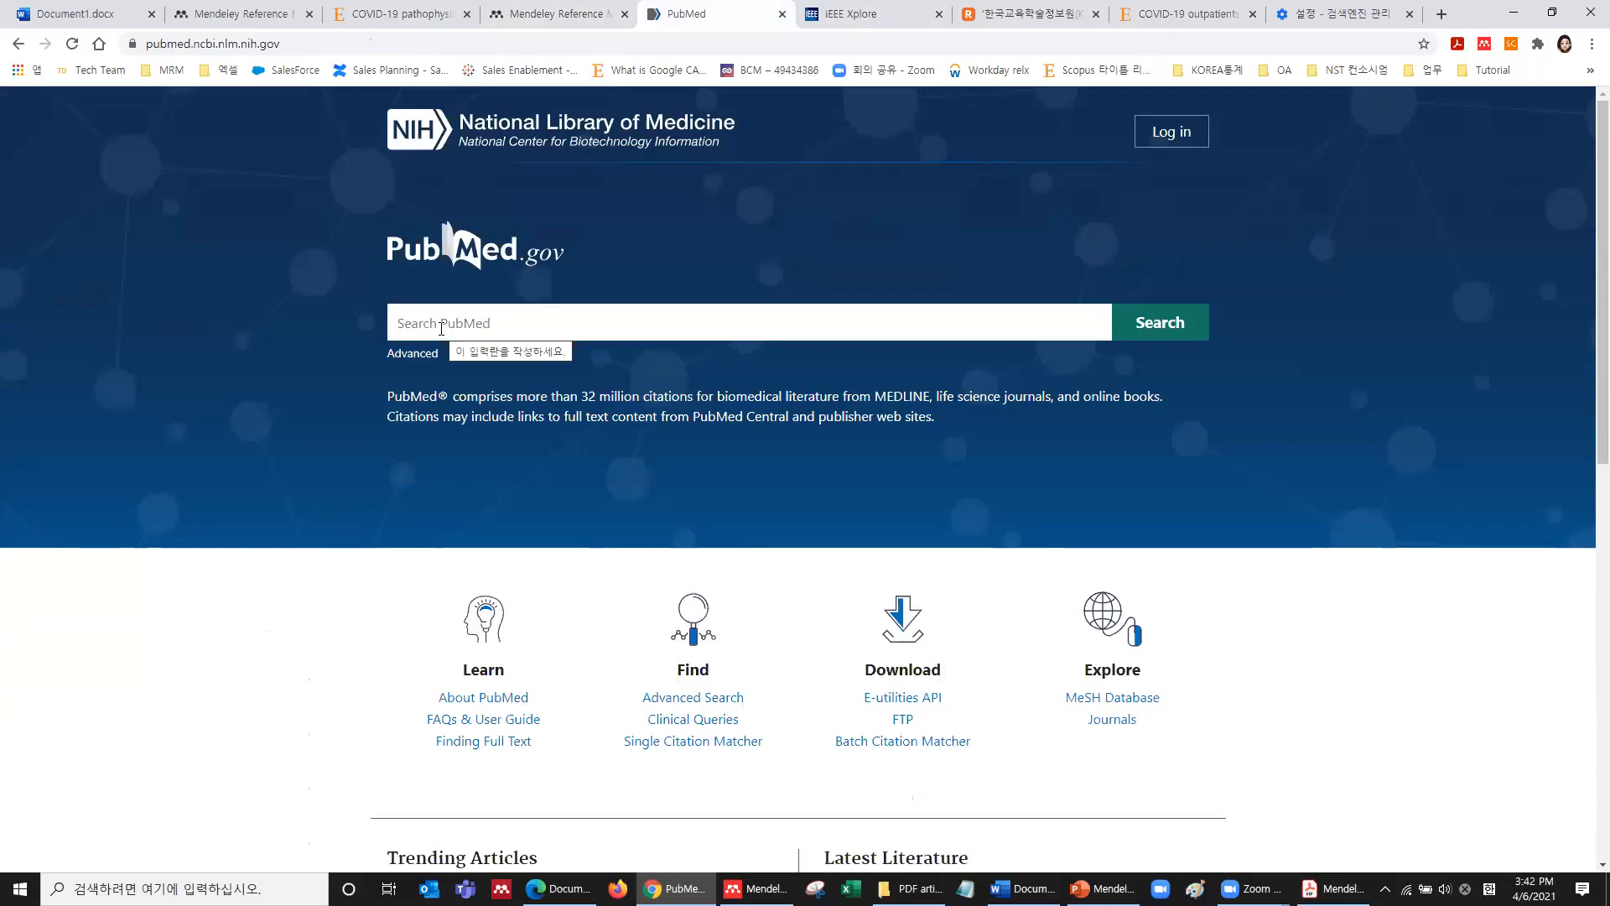
{"action": "left_click", "coordinate": [441, 328]}
{"action": "type", "text": "\"covid-19"}
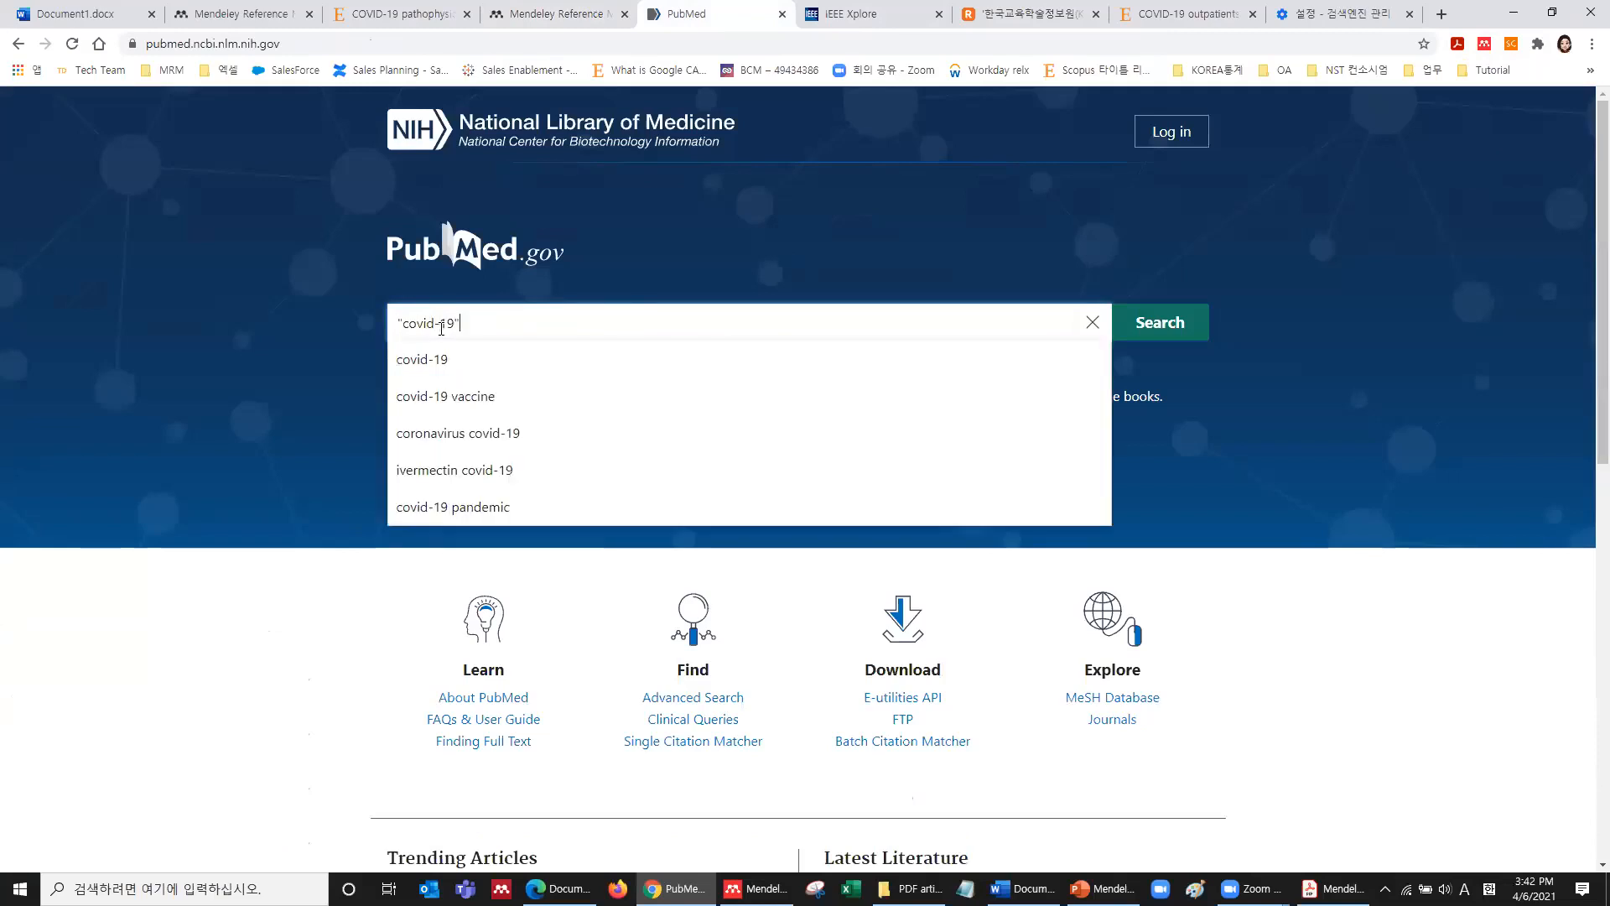
{"action": "key", "text": "Return"}
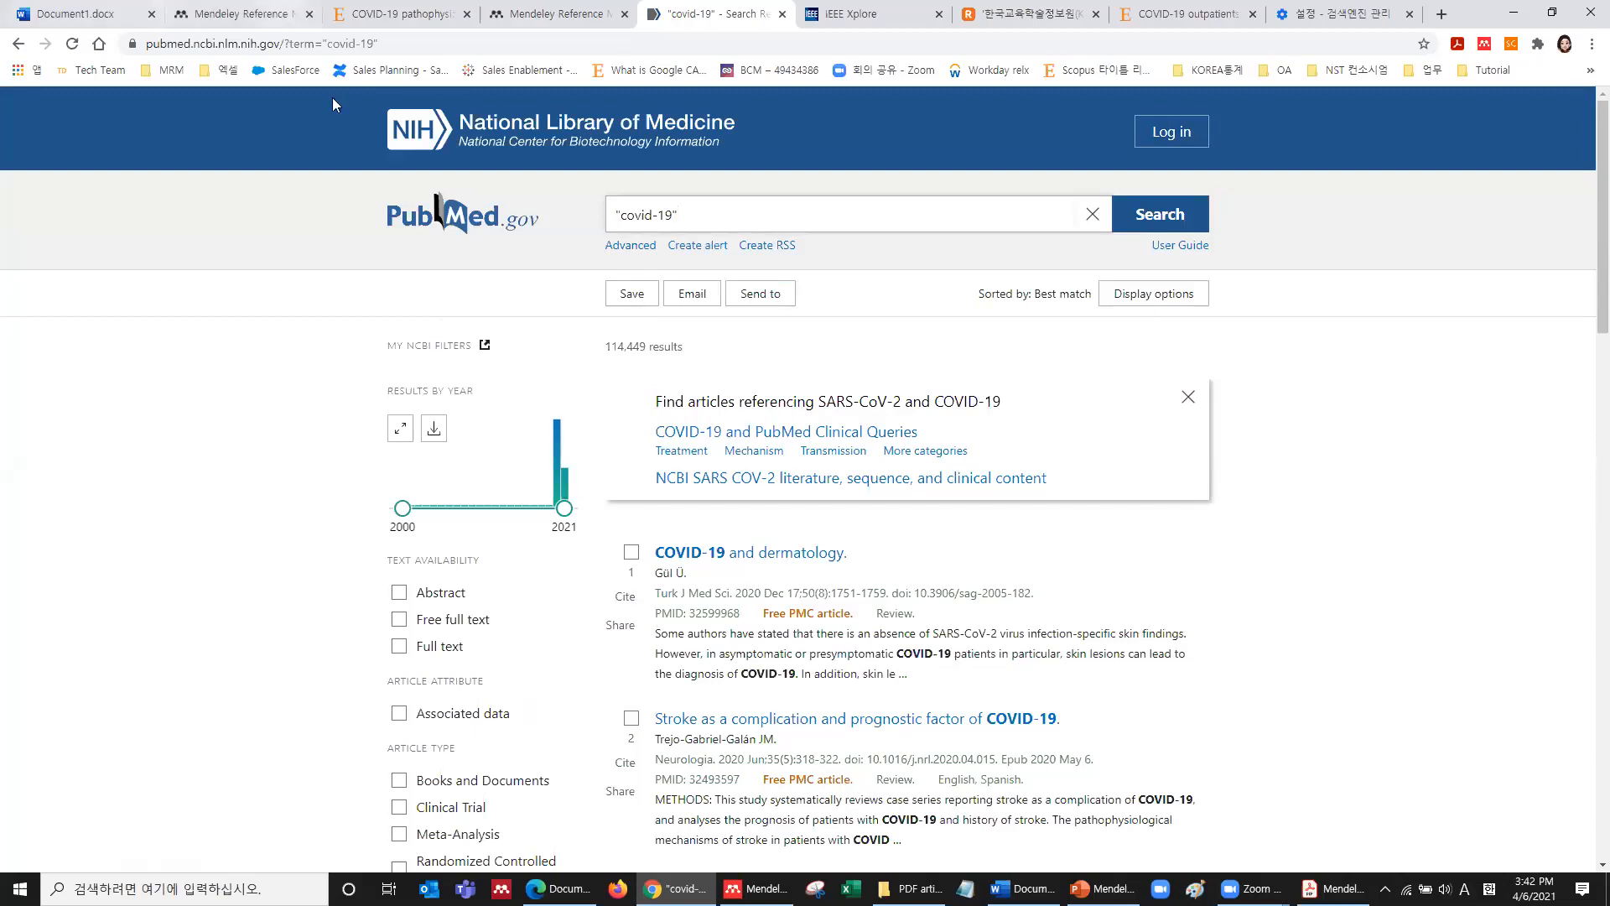
{"action": "scroll", "coordinate": [632, 294], "scroll_direction": "down", "scroll_amount": 15}
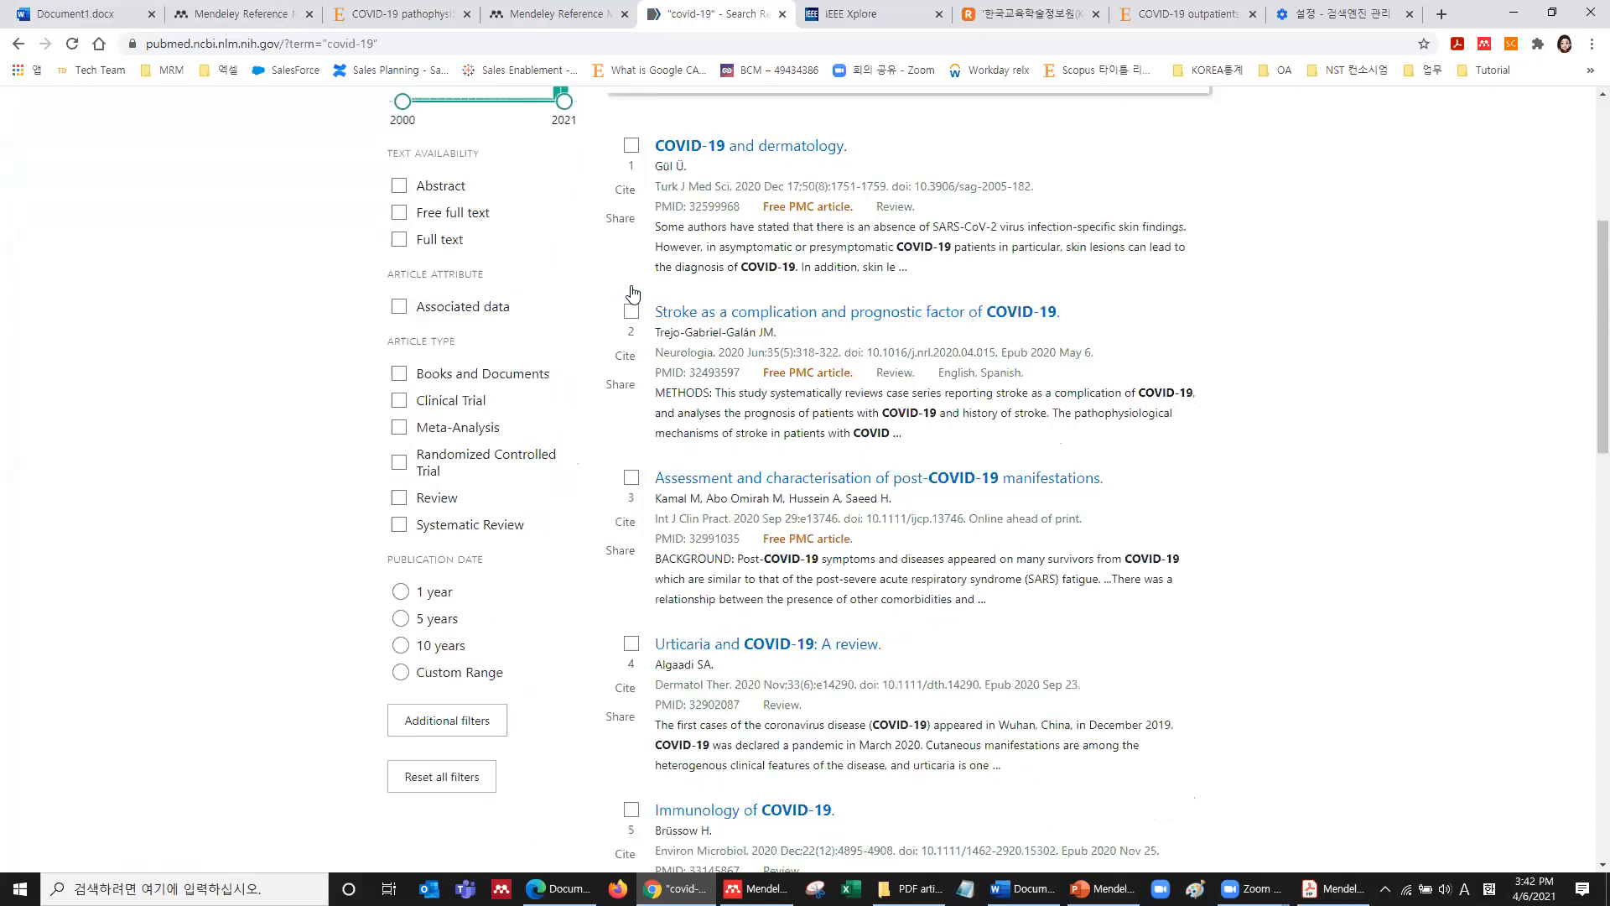
{"action": "scroll", "coordinate": [632, 294], "scroll_direction": "up", "scroll_amount": 15}
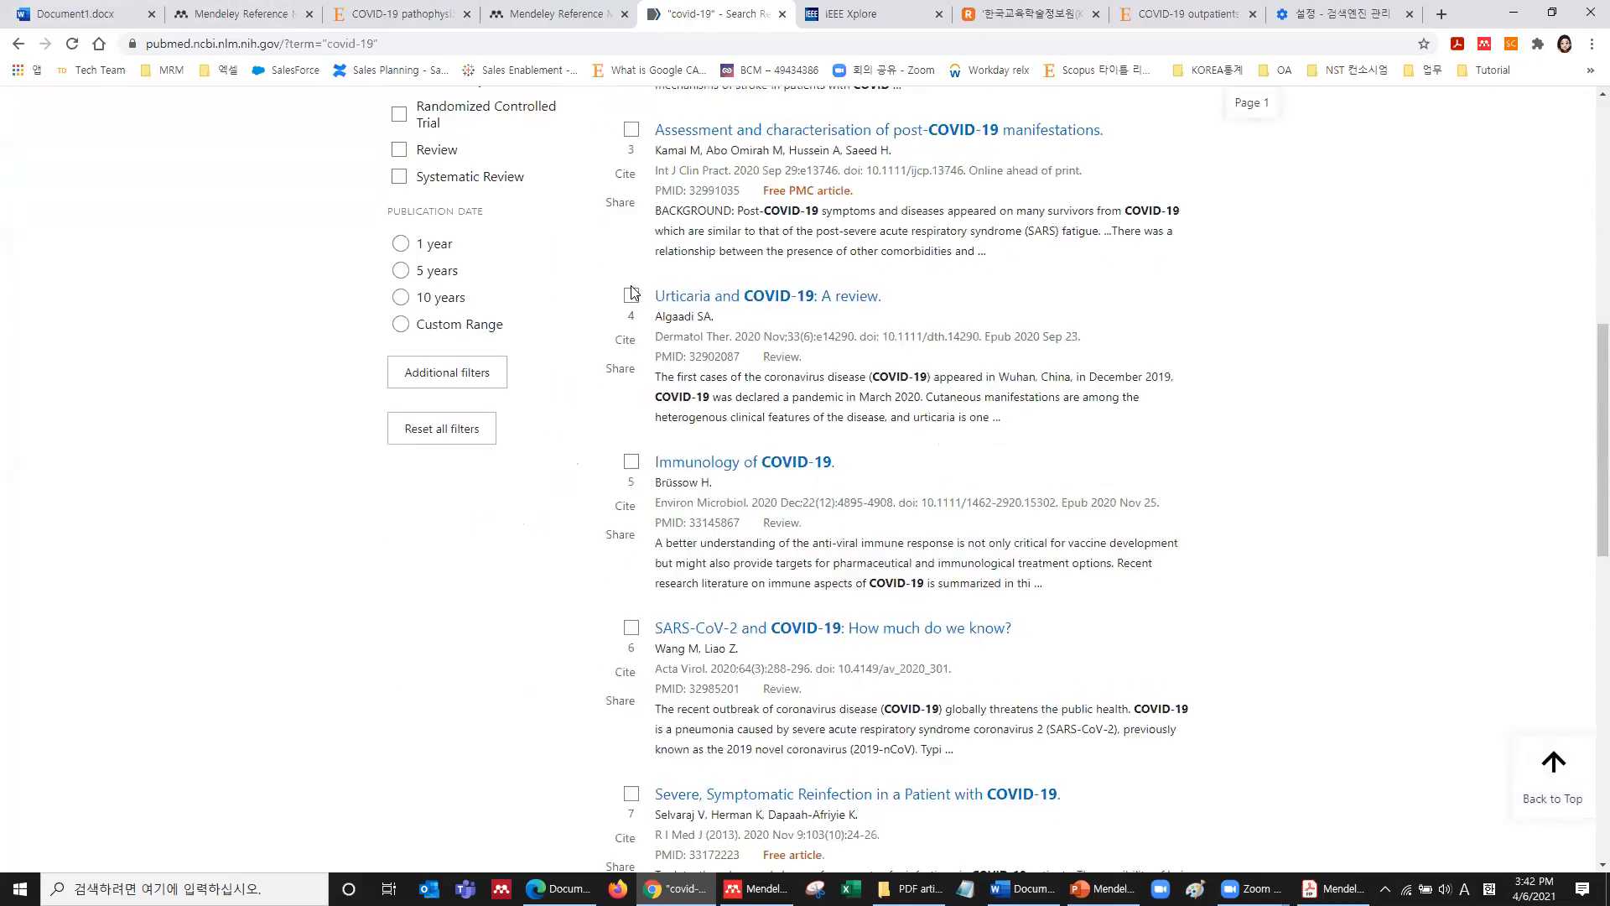
Add 'COVID-19 and dermatology' and the stroke-complication article to the library, then close the importer.
{"action": "left_click", "coordinate": [1483, 46]}
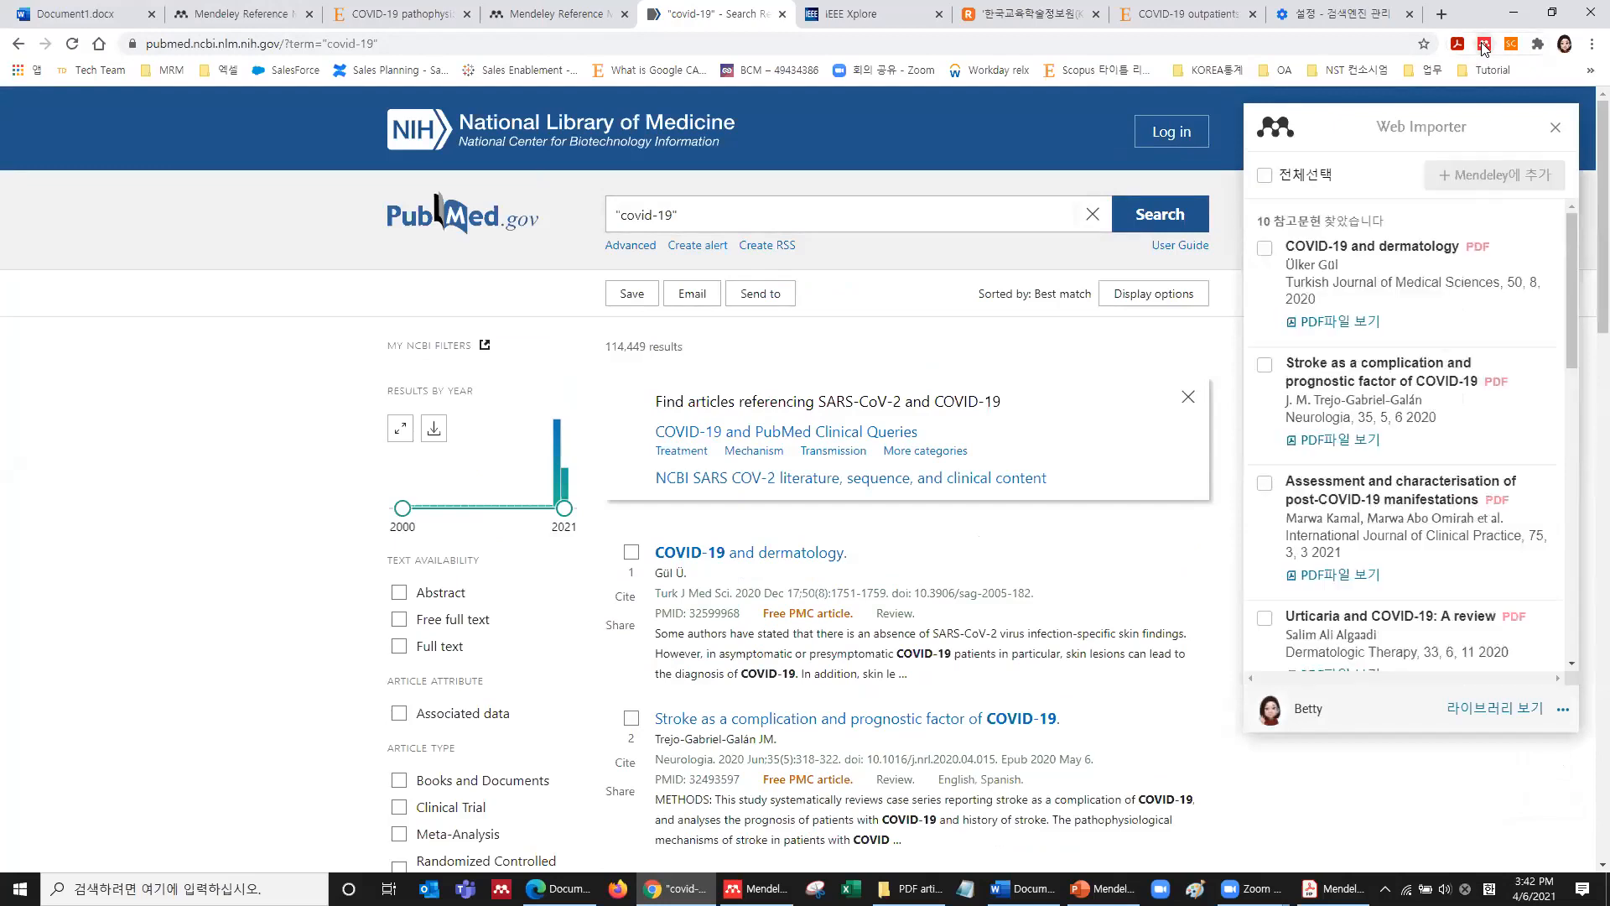
{"action": "scroll", "coordinate": [1435, 423], "scroll_direction": "down", "scroll_amount": 8}
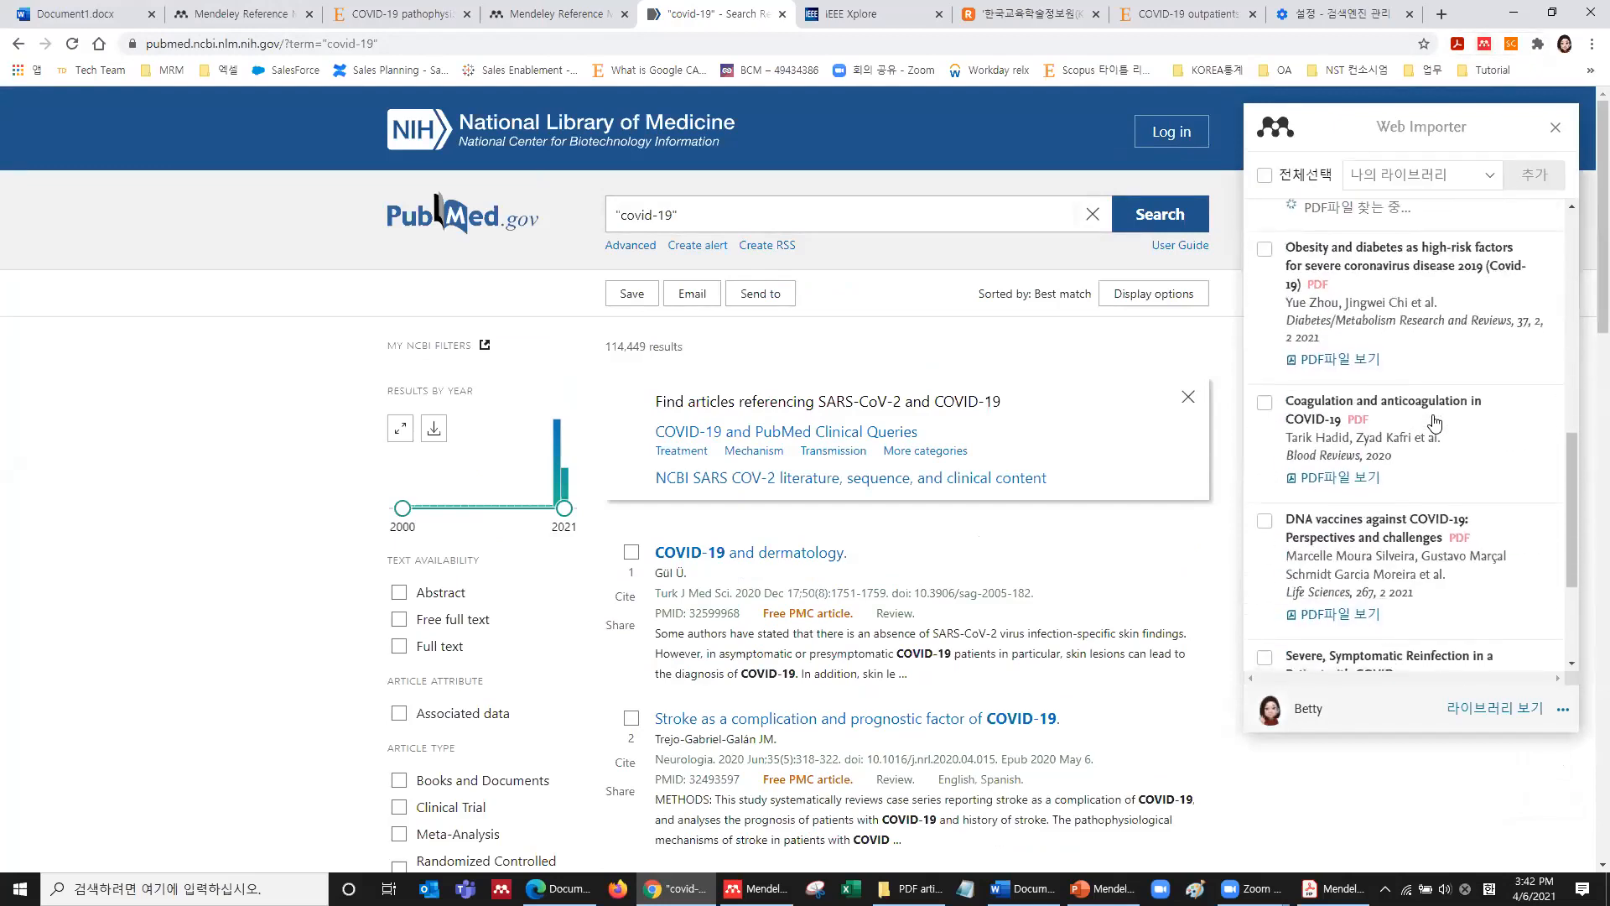
{"action": "scroll", "coordinate": [1435, 423], "scroll_direction": "up", "scroll_amount": 8}
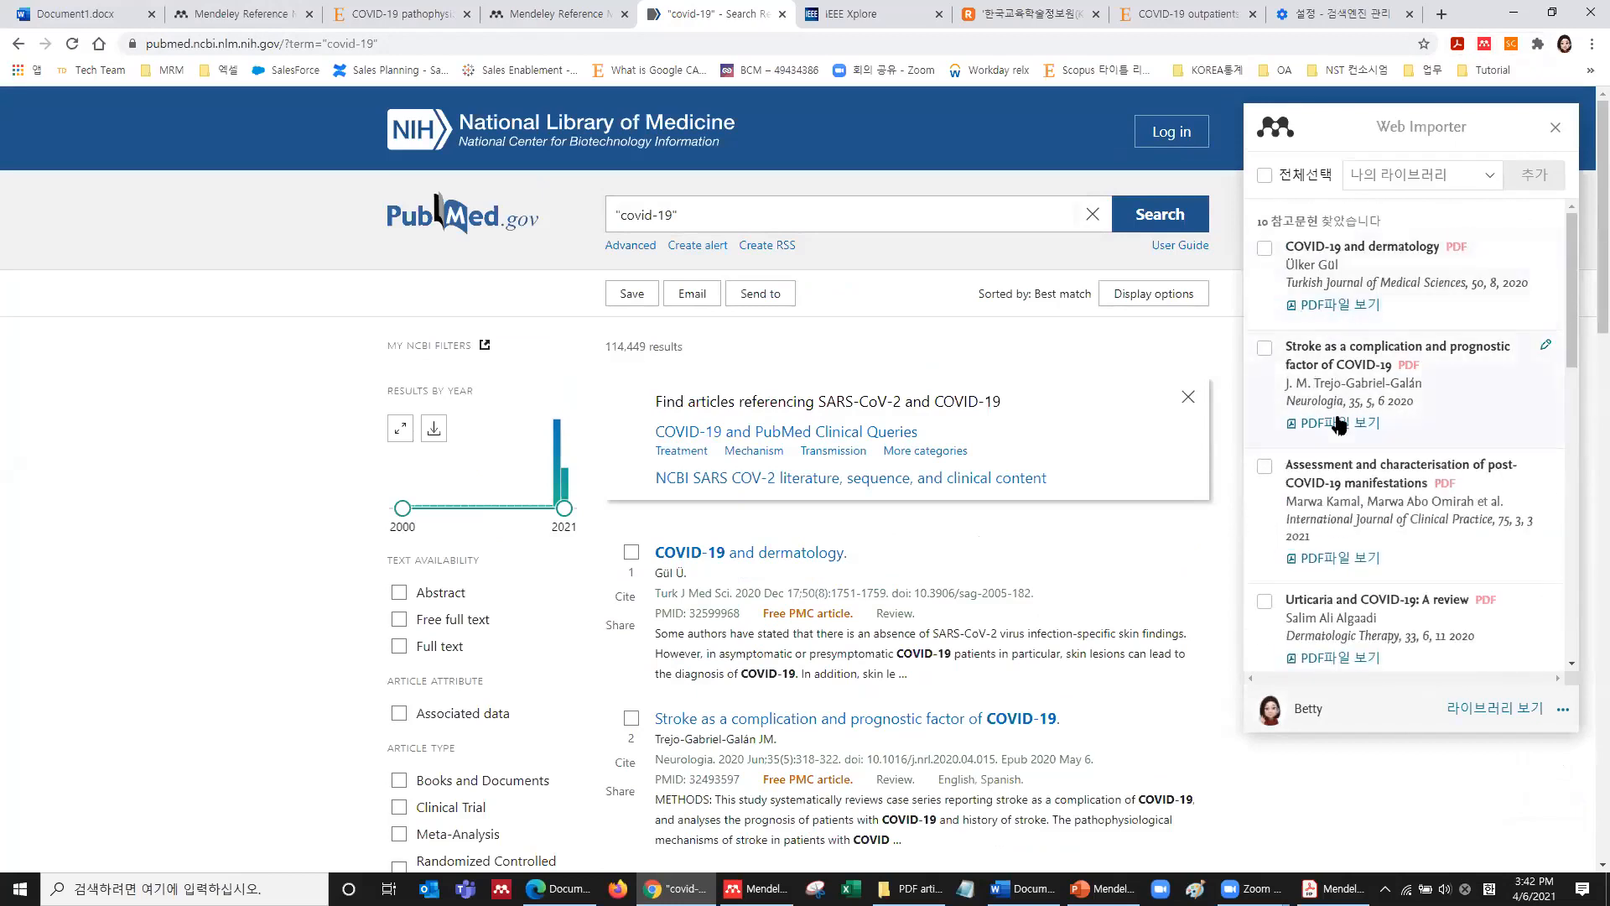
{"action": "left_click", "coordinate": [1265, 347]}
{"action": "left_click", "coordinate": [1265, 249]}
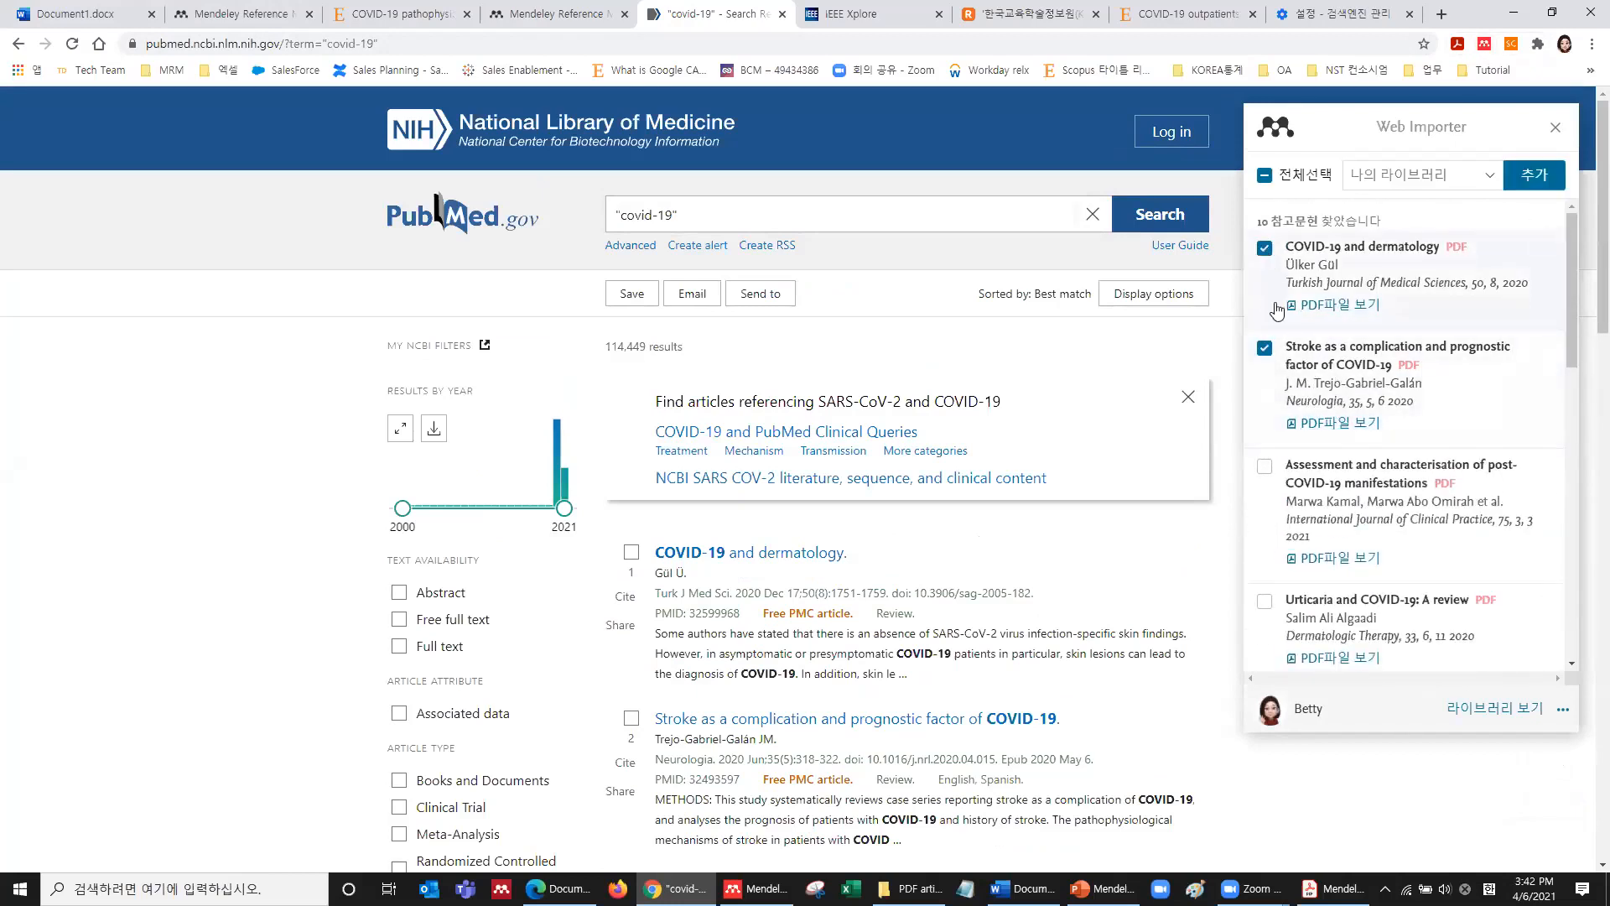
{"action": "left_click", "coordinate": [1553, 175]}
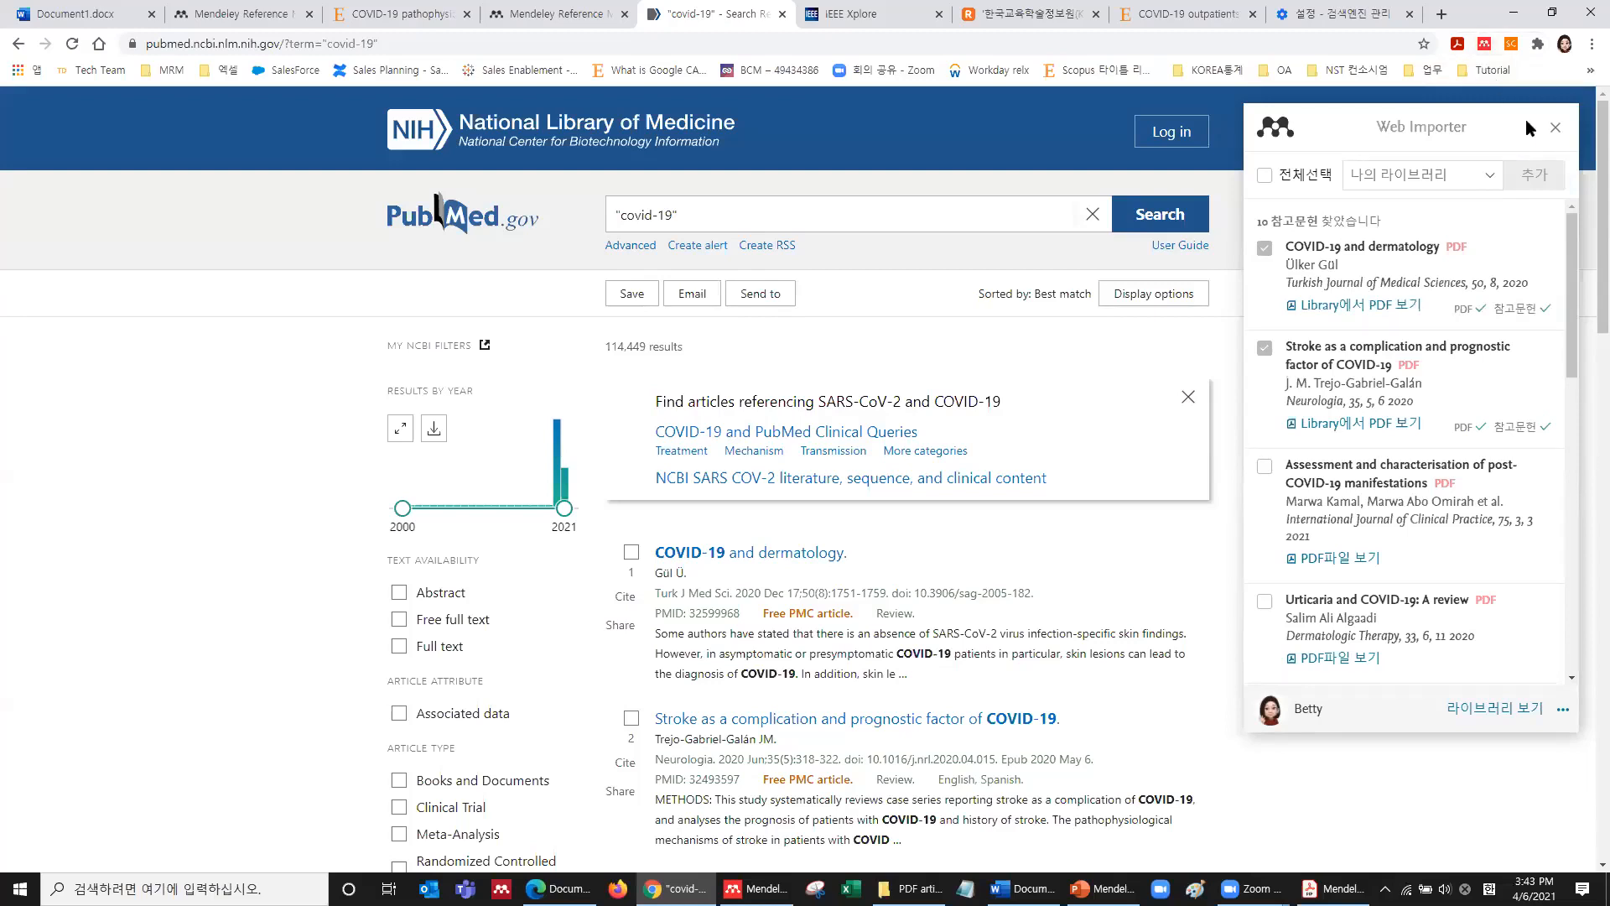
{"action": "left_click", "coordinate": [1555, 127]}
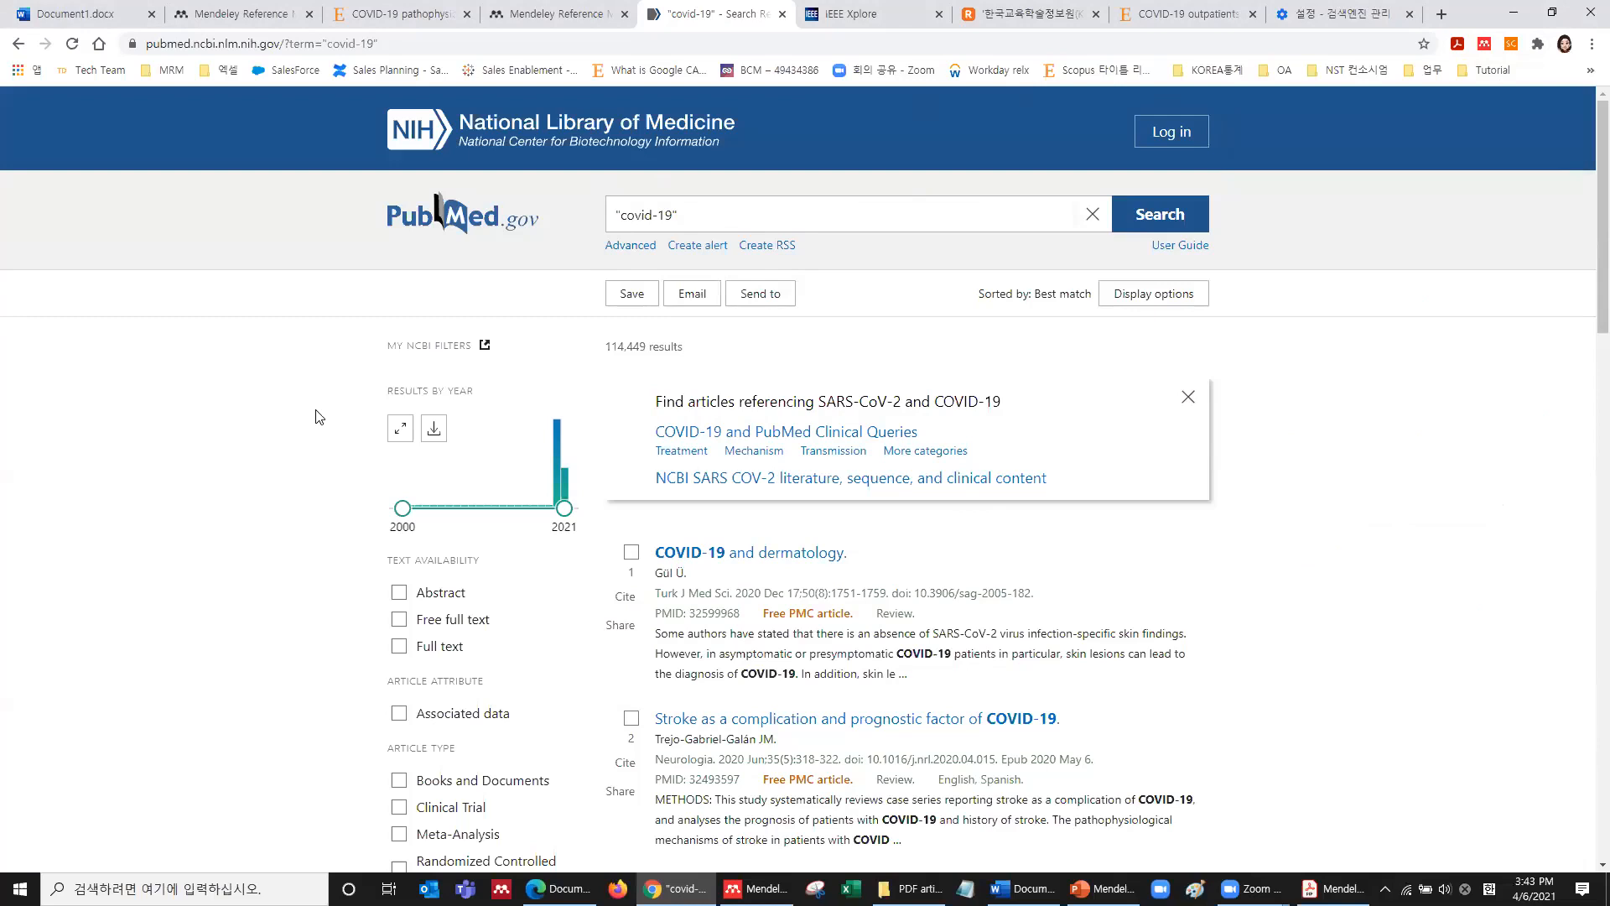
Close the ScienceDirect, extra library and PubMed tabs, check the two PubMed articles, then go to IEEE Xplore.
{"action": "left_click", "coordinate": [906, 174]}
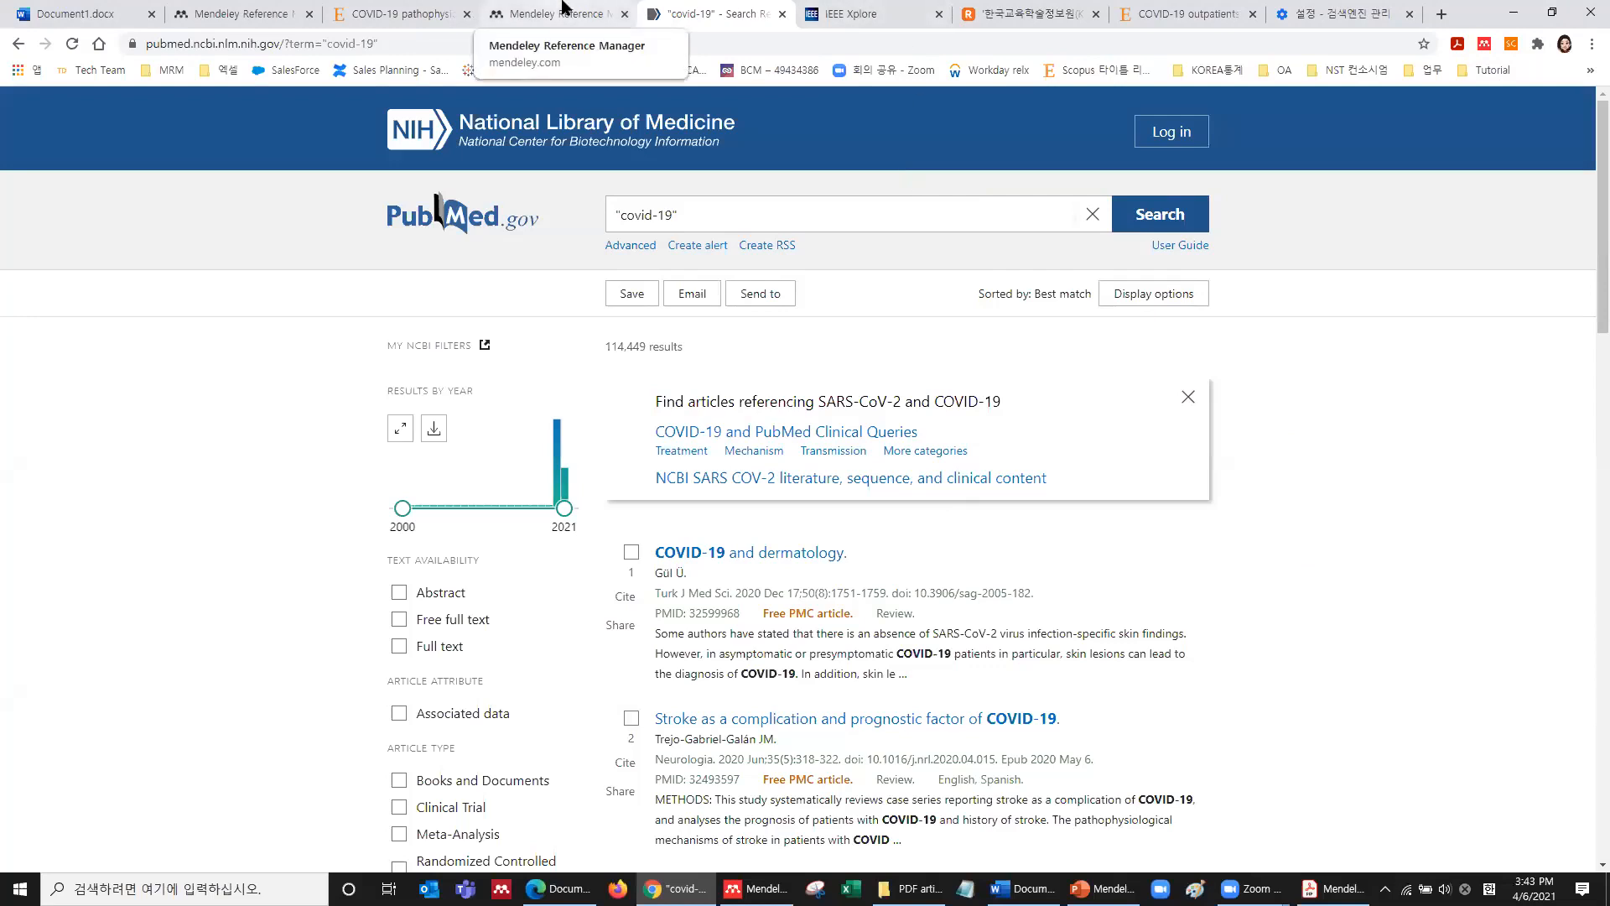
{"action": "left_click", "coordinate": [466, 14]}
{"action": "left_click", "coordinate": [466, 14]}
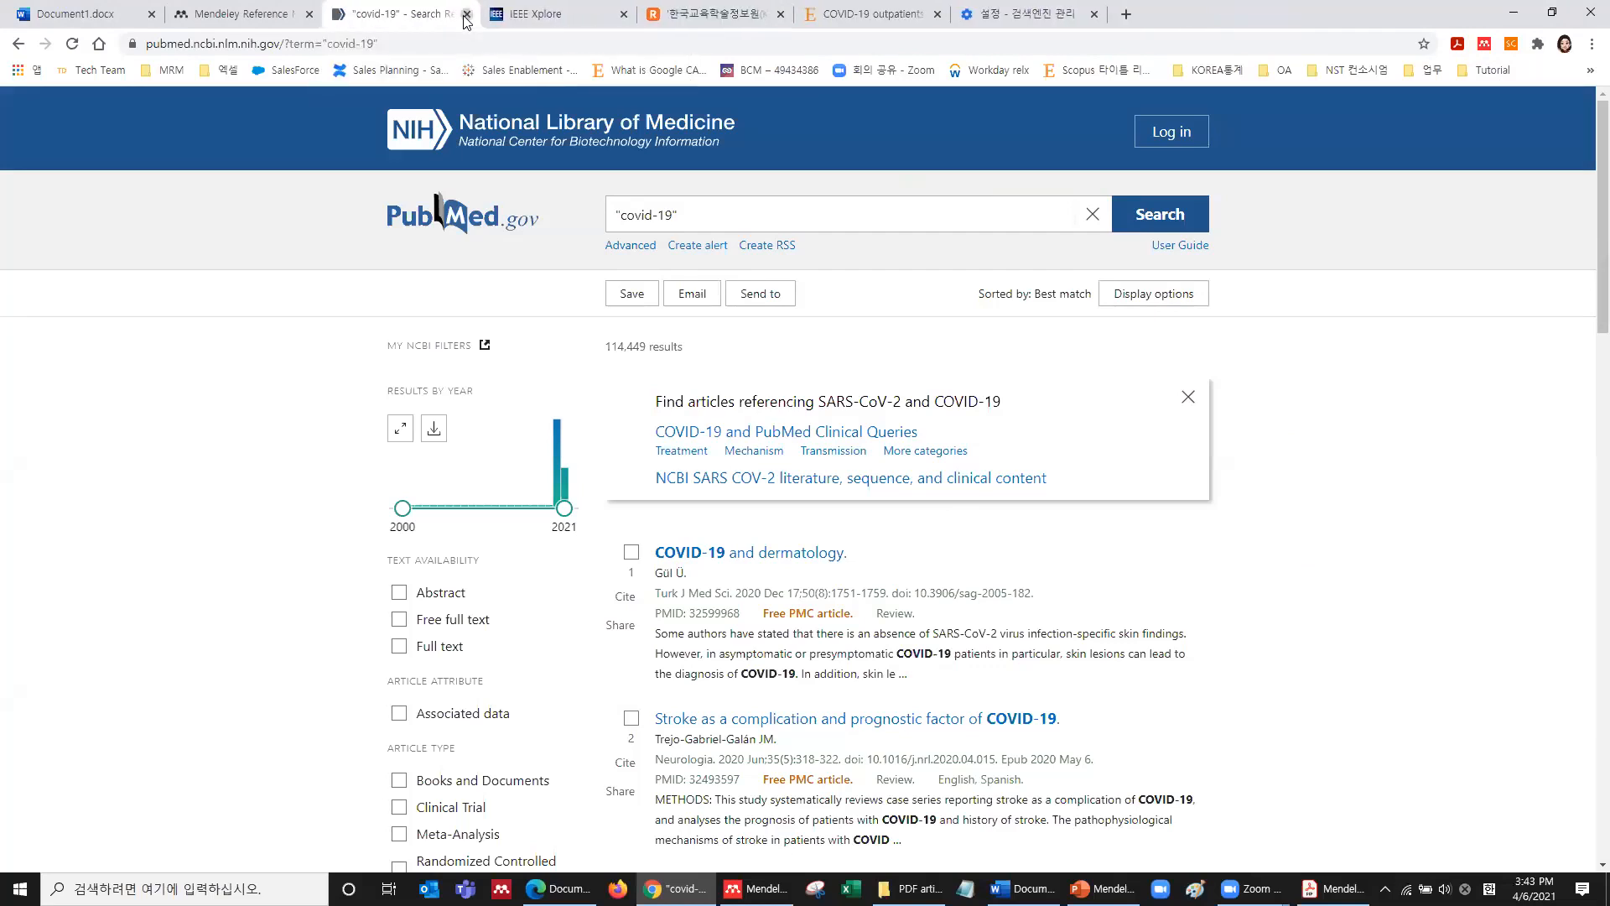
{"action": "left_click", "coordinate": [466, 14]}
{"action": "left_click", "coordinate": [266, 15]}
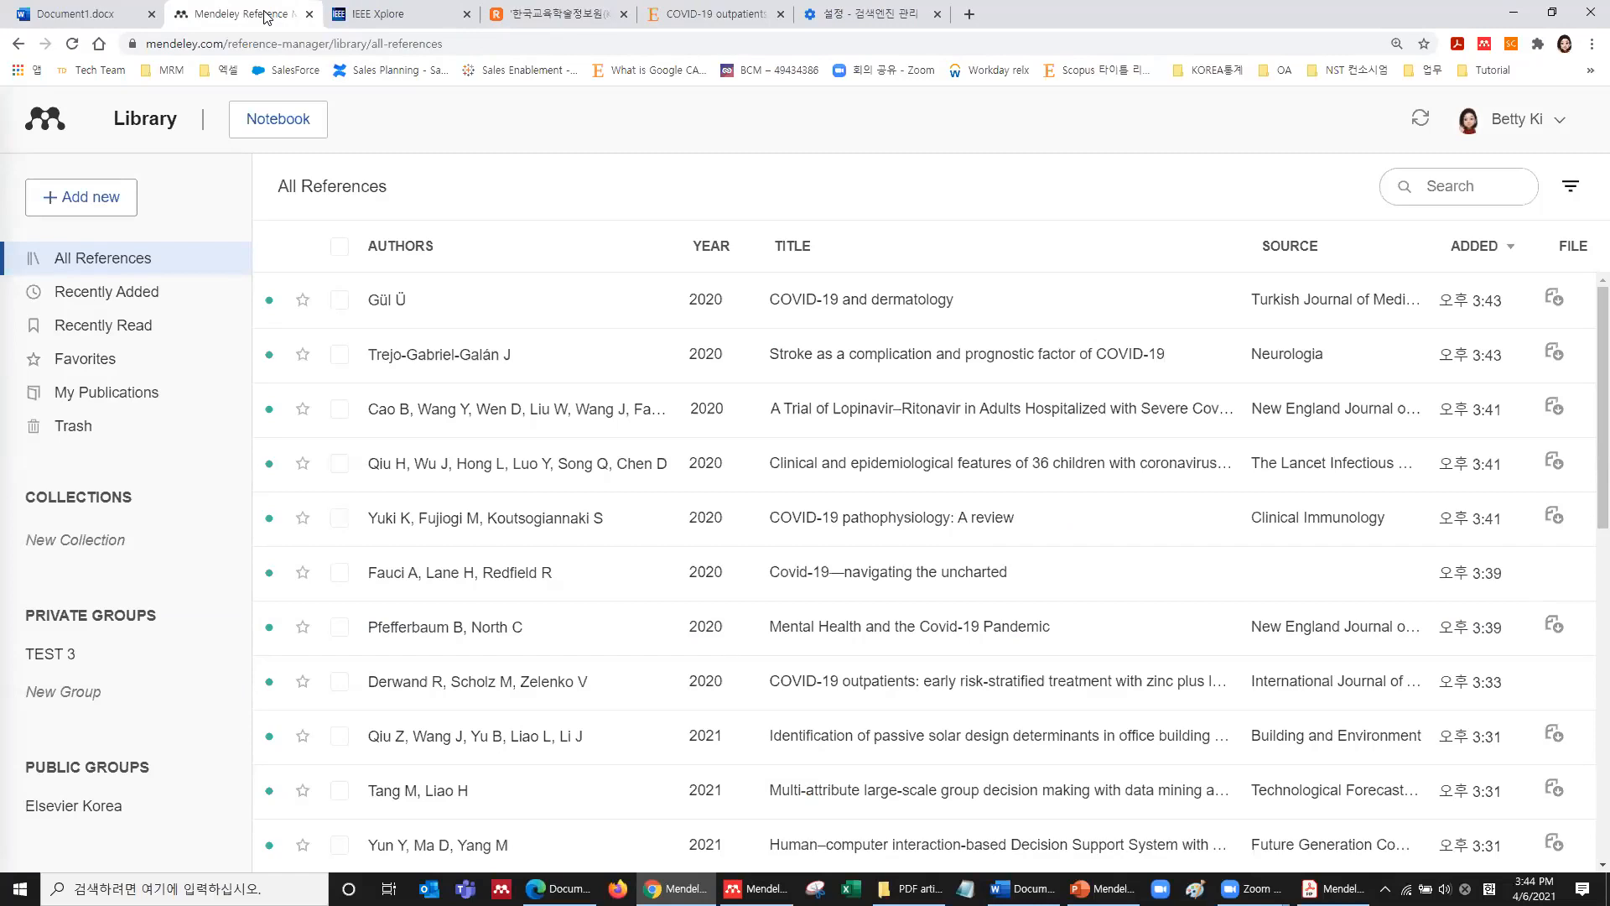
{"action": "left_click", "coordinate": [401, 15]}
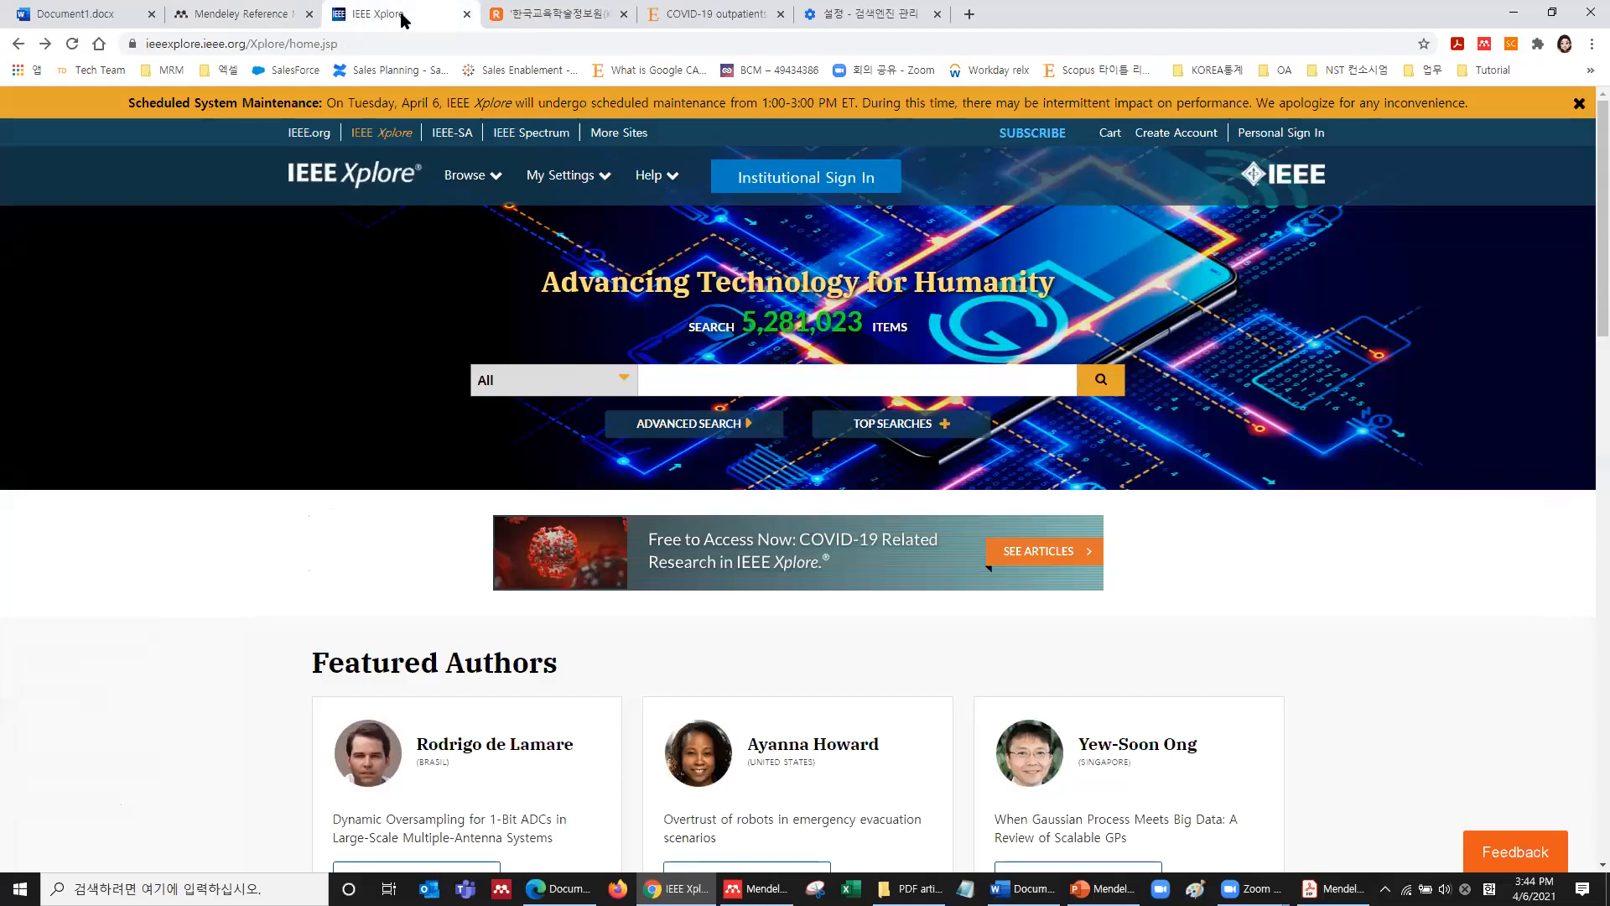
Dismiss the maintenance notice and search IEEE Xplore for 'battery'.
{"action": "left_click", "coordinate": [1580, 105]}
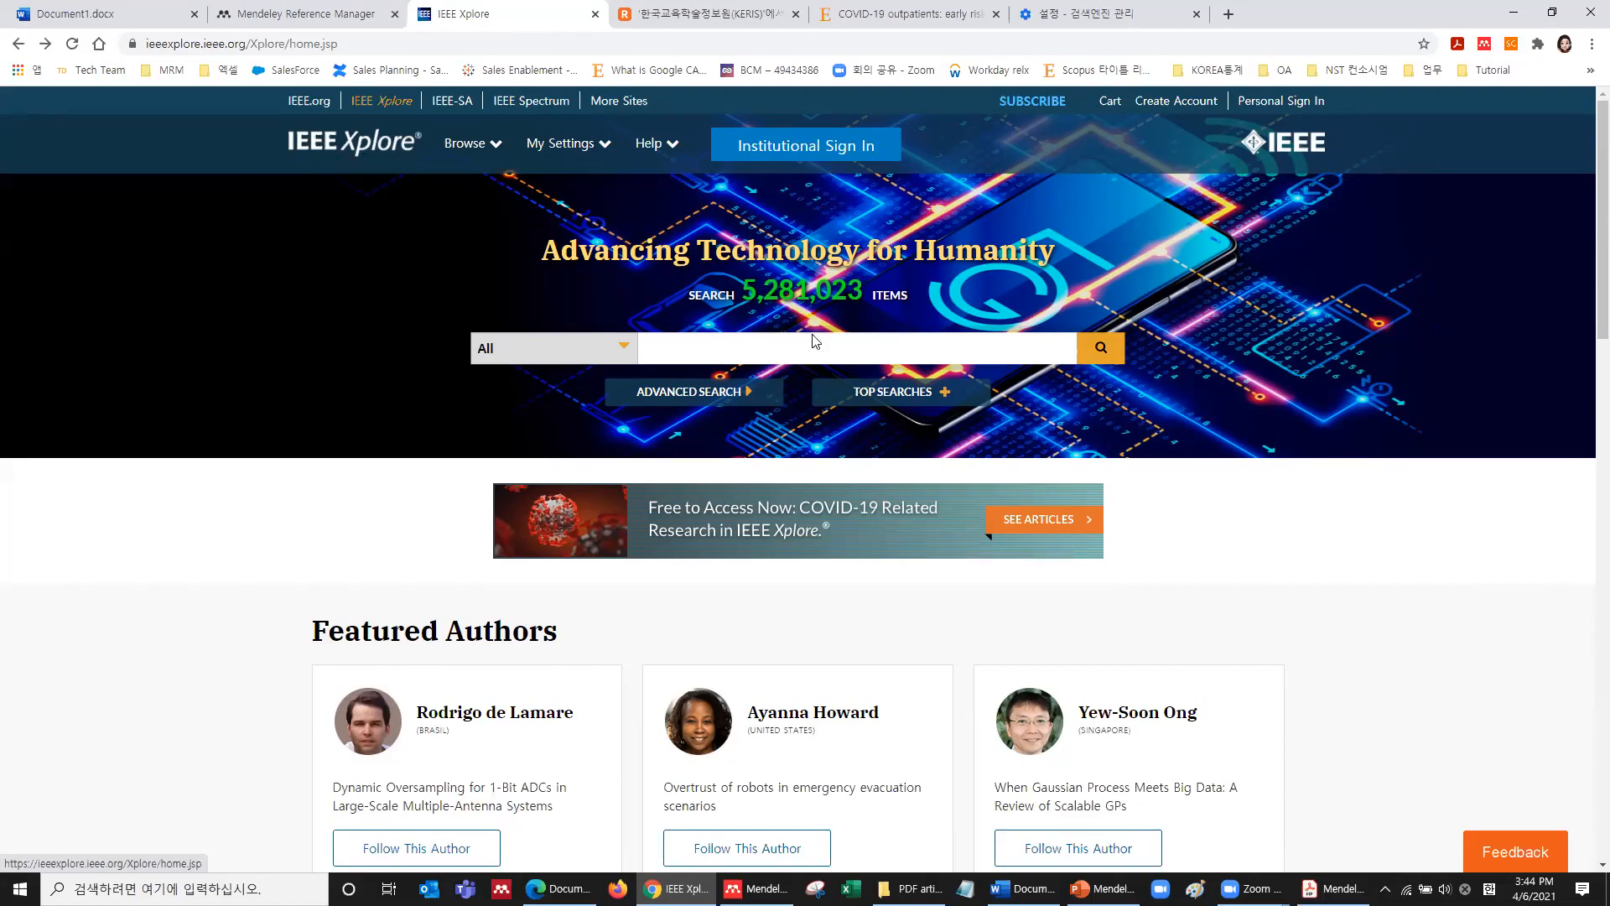
{"action": "left_click", "coordinate": [849, 348]}
{"action": "type", "text": "batttery"}
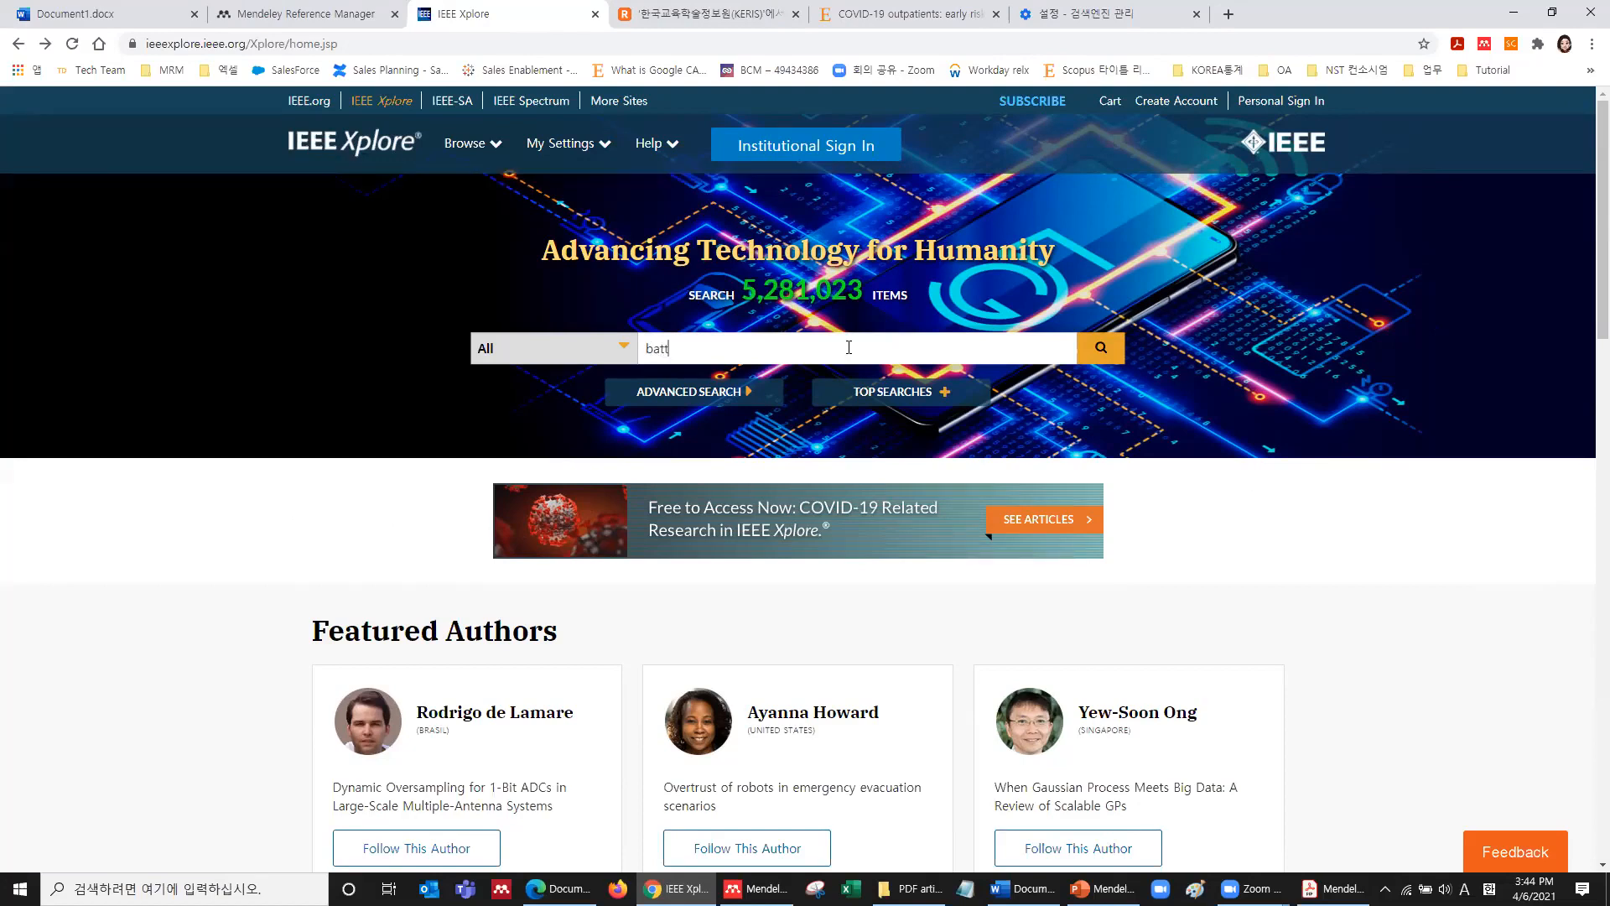
{"action": "key", "text": "BackSpace"}
{"action": "key", "text": "BackSpace"}
{"action": "key", "text": "BackSpace"}
{"action": "key", "text": "BackSpace"}
{"action": "type", "text": "ery"}
{"action": "key", "text": "Return"}
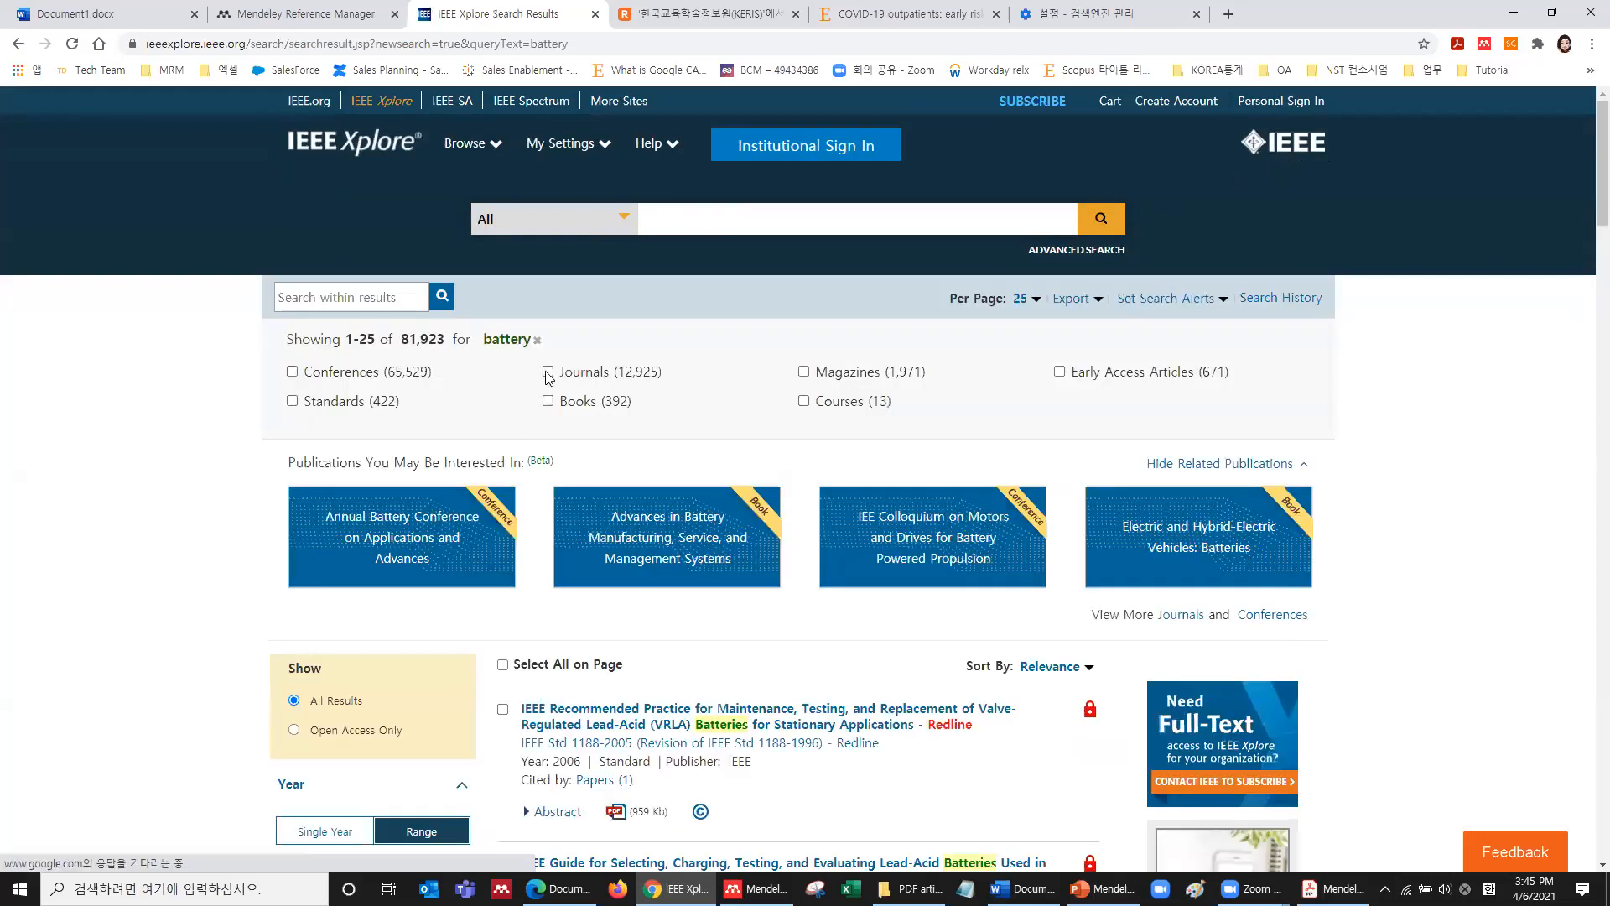
Filter the results to Journals, leaving 12,925 battery articles.
{"action": "left_click", "coordinate": [548, 371]}
{"action": "left_click", "coordinate": [821, 435]}
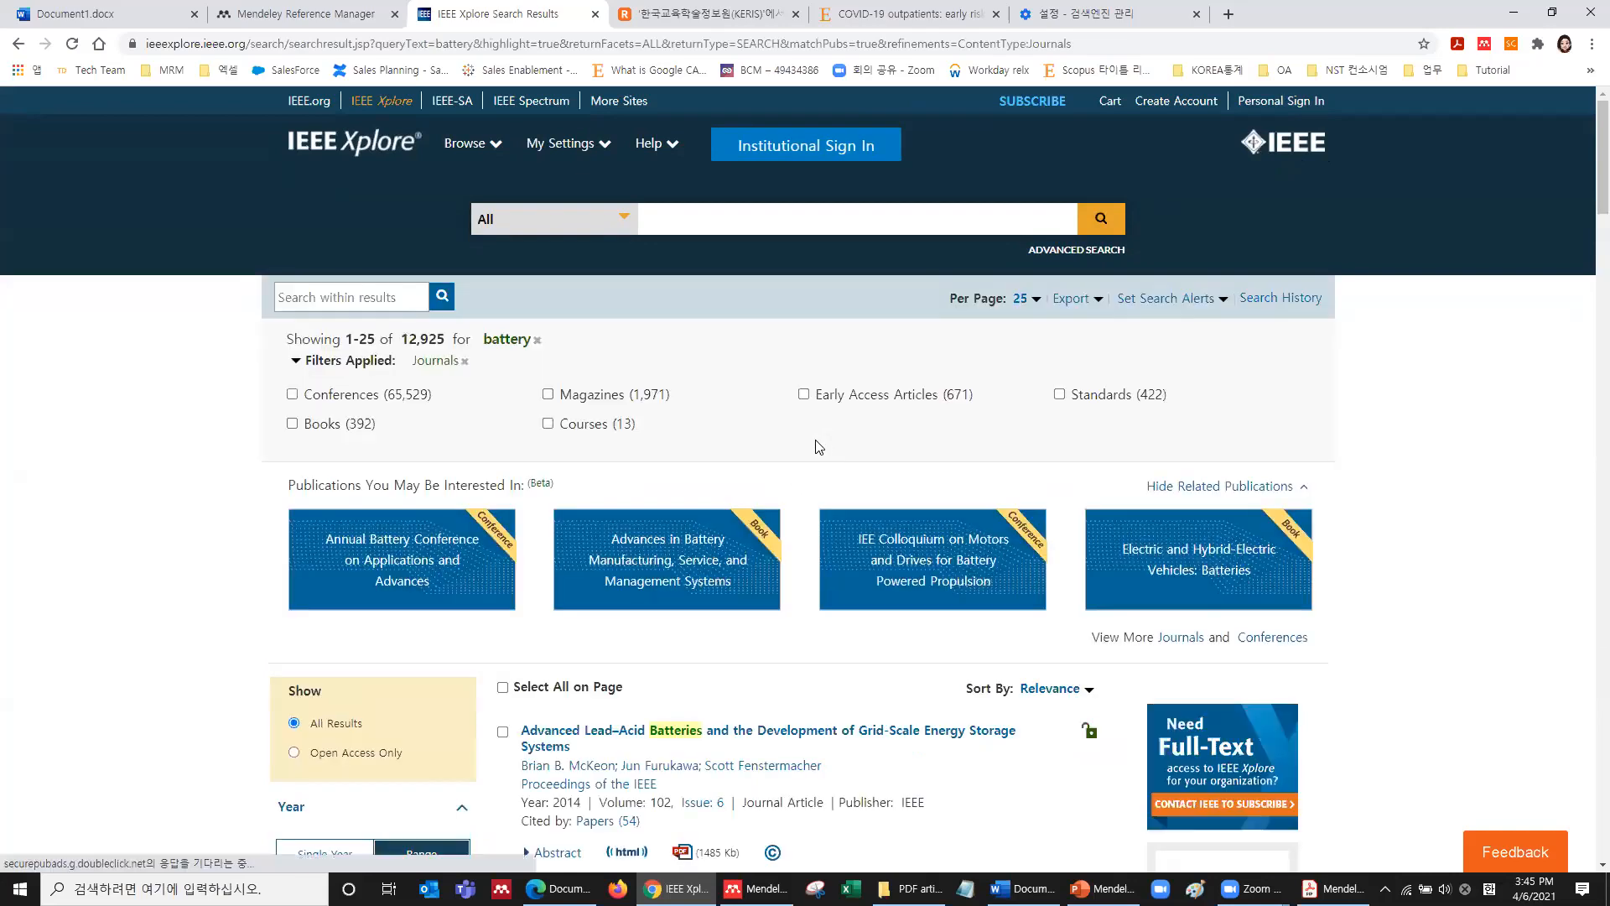
{"action": "scroll", "coordinate": [821, 444], "scroll_direction": "down", "scroll_amount": 5}
{"action": "scroll", "coordinate": [776, 514], "scroll_direction": "down", "scroll_amount": 6}
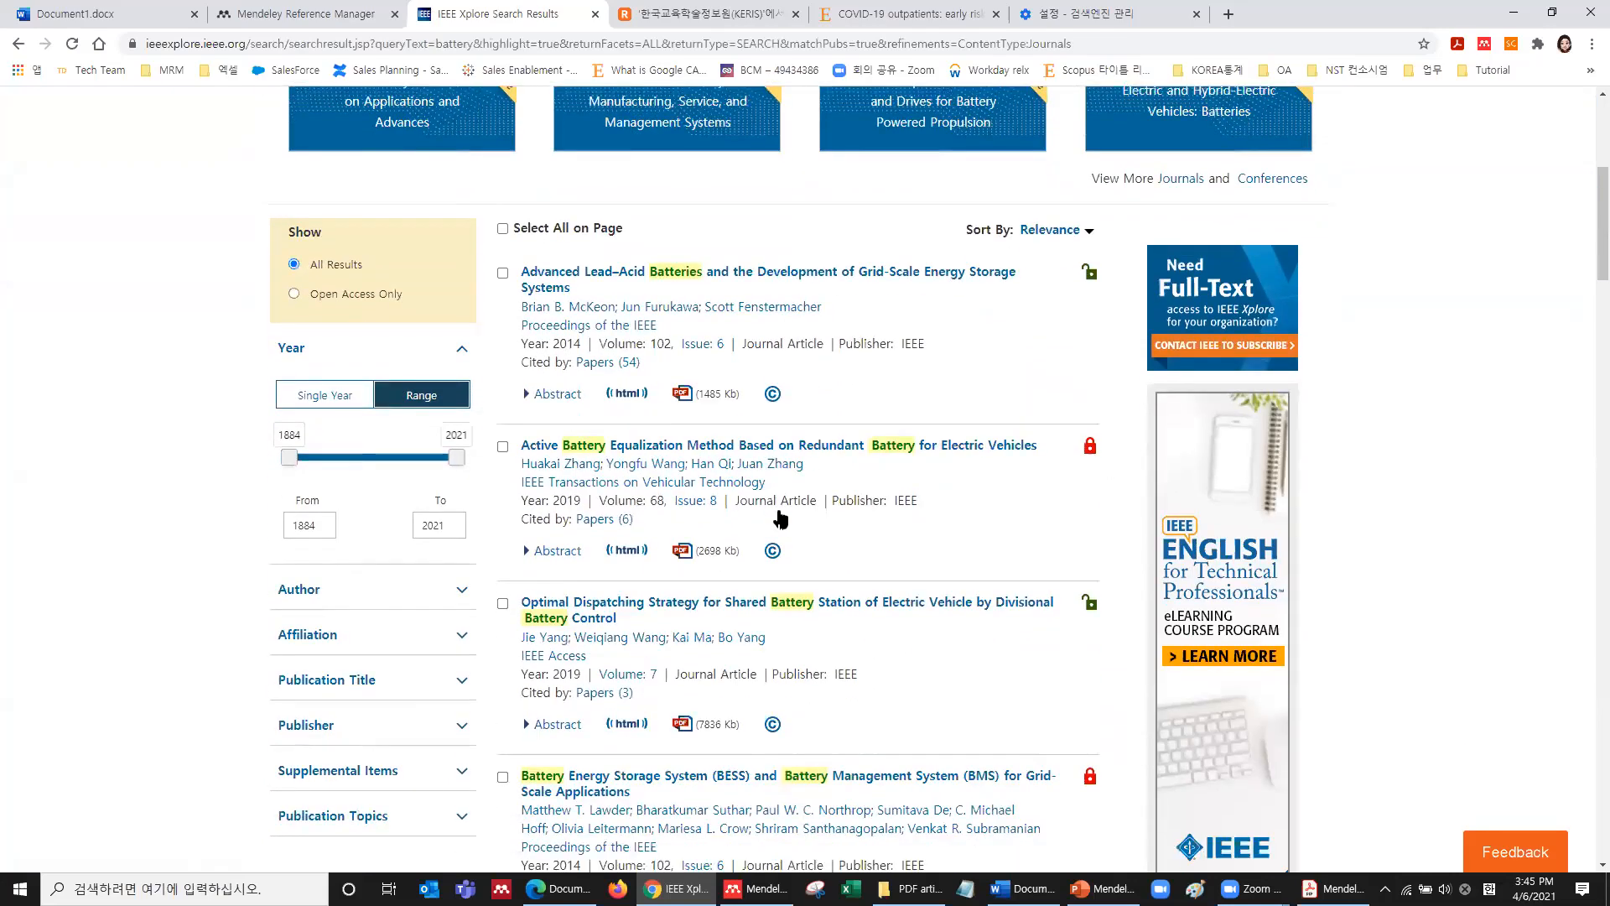
{"action": "scroll", "coordinate": [977, 514], "scroll_direction": "up", "scroll_amount": 7}
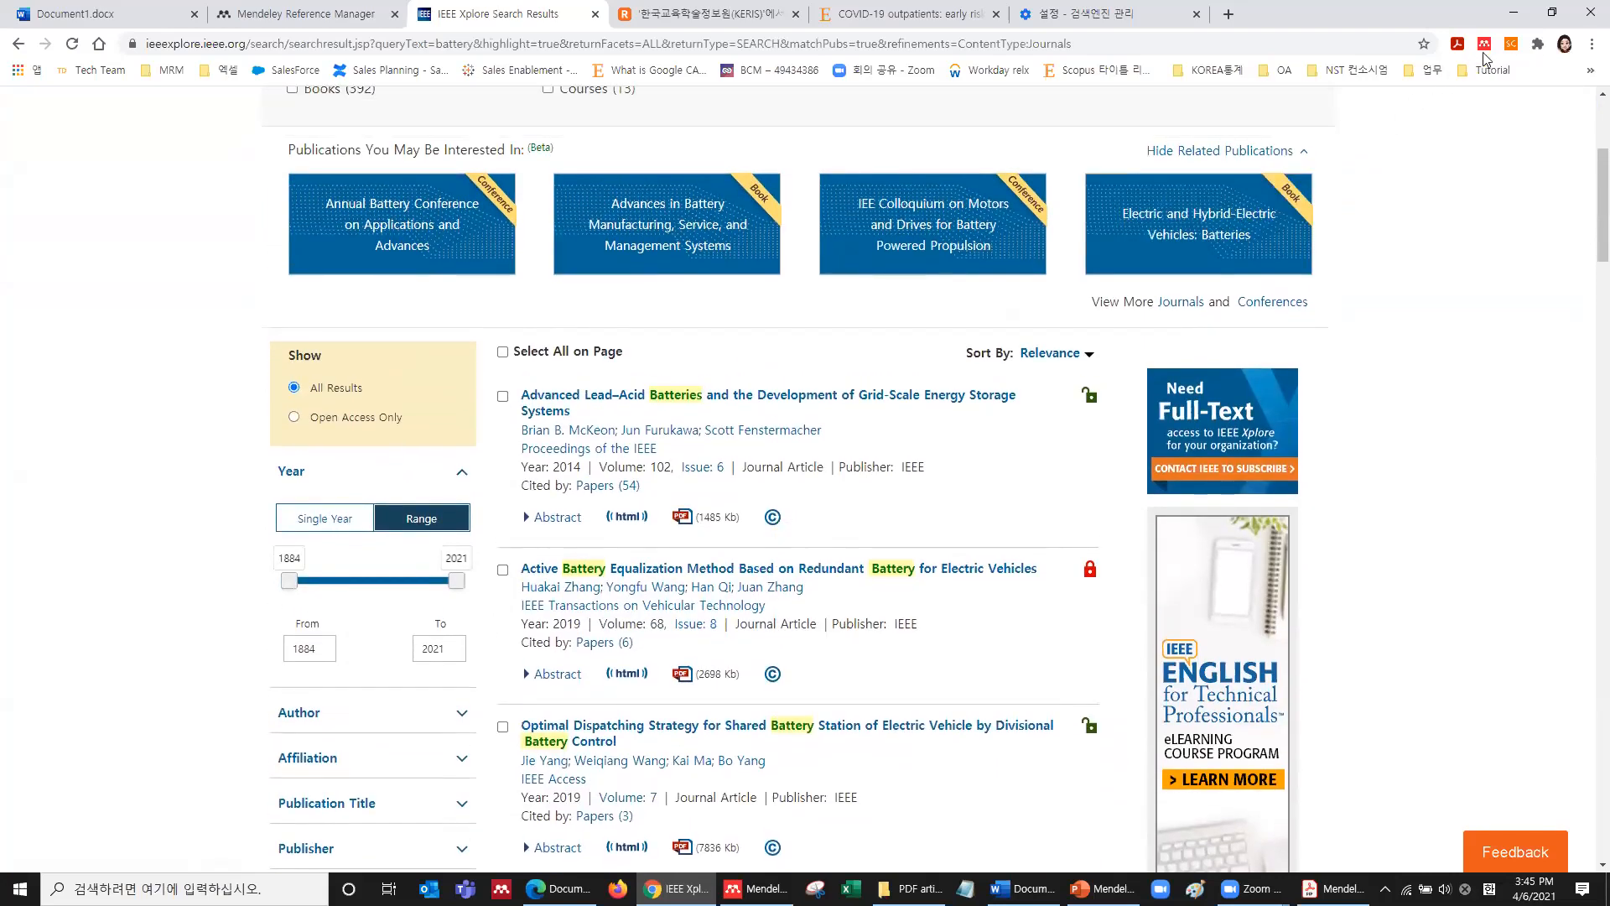
{"action": "left_click", "coordinate": [1484, 45]}
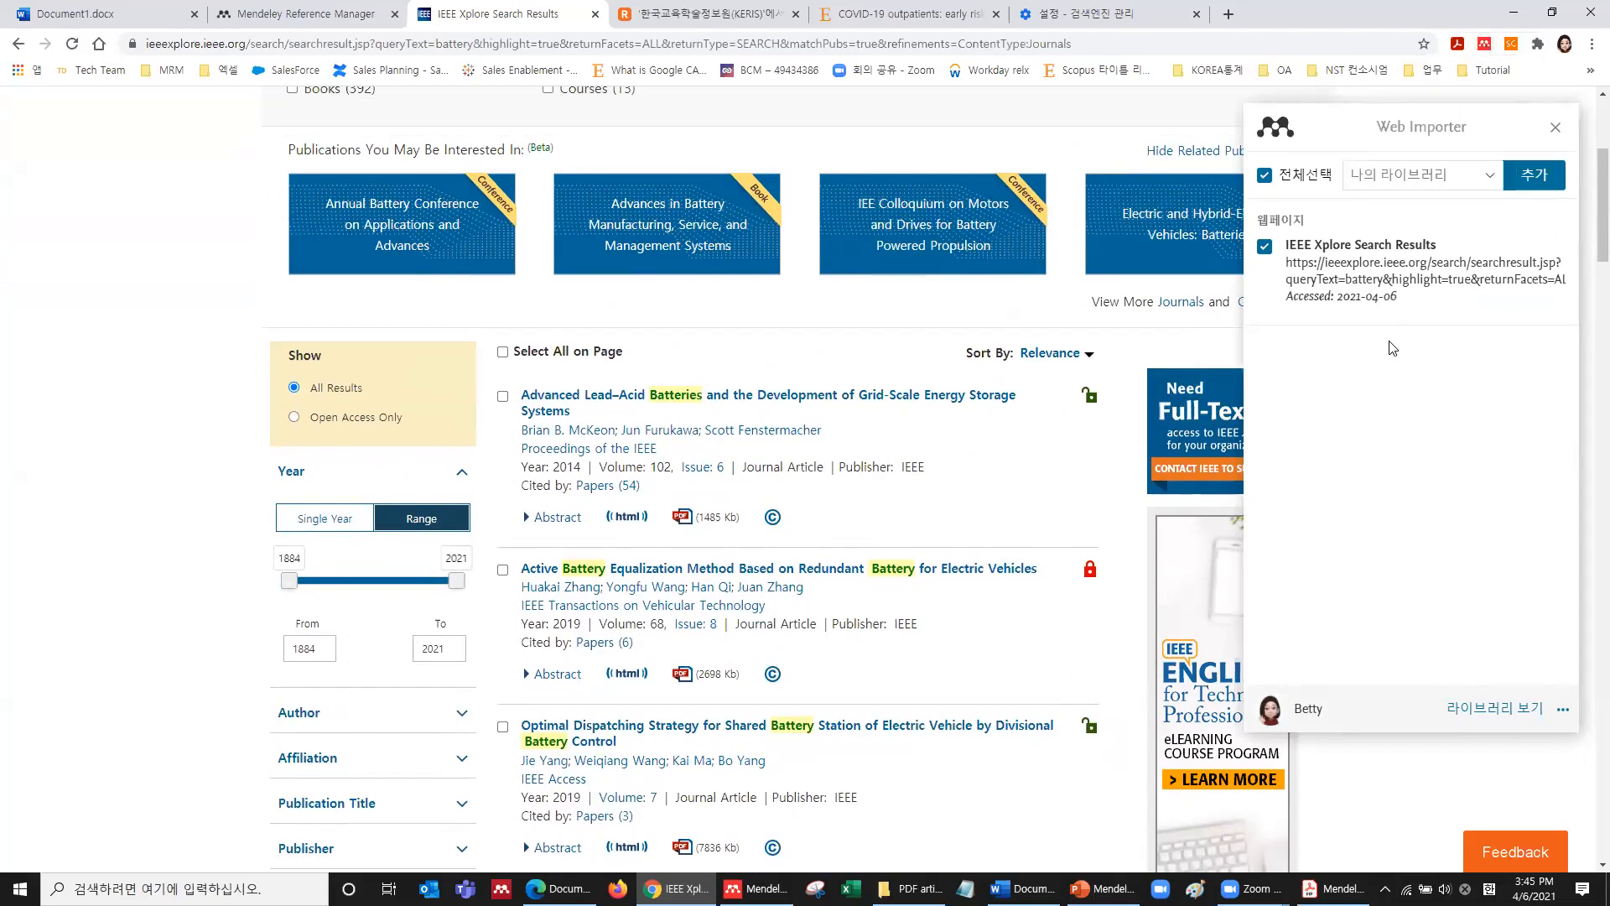
{"action": "scroll", "coordinate": [1384, 327], "scroll_direction": "up", "scroll_amount": 1}
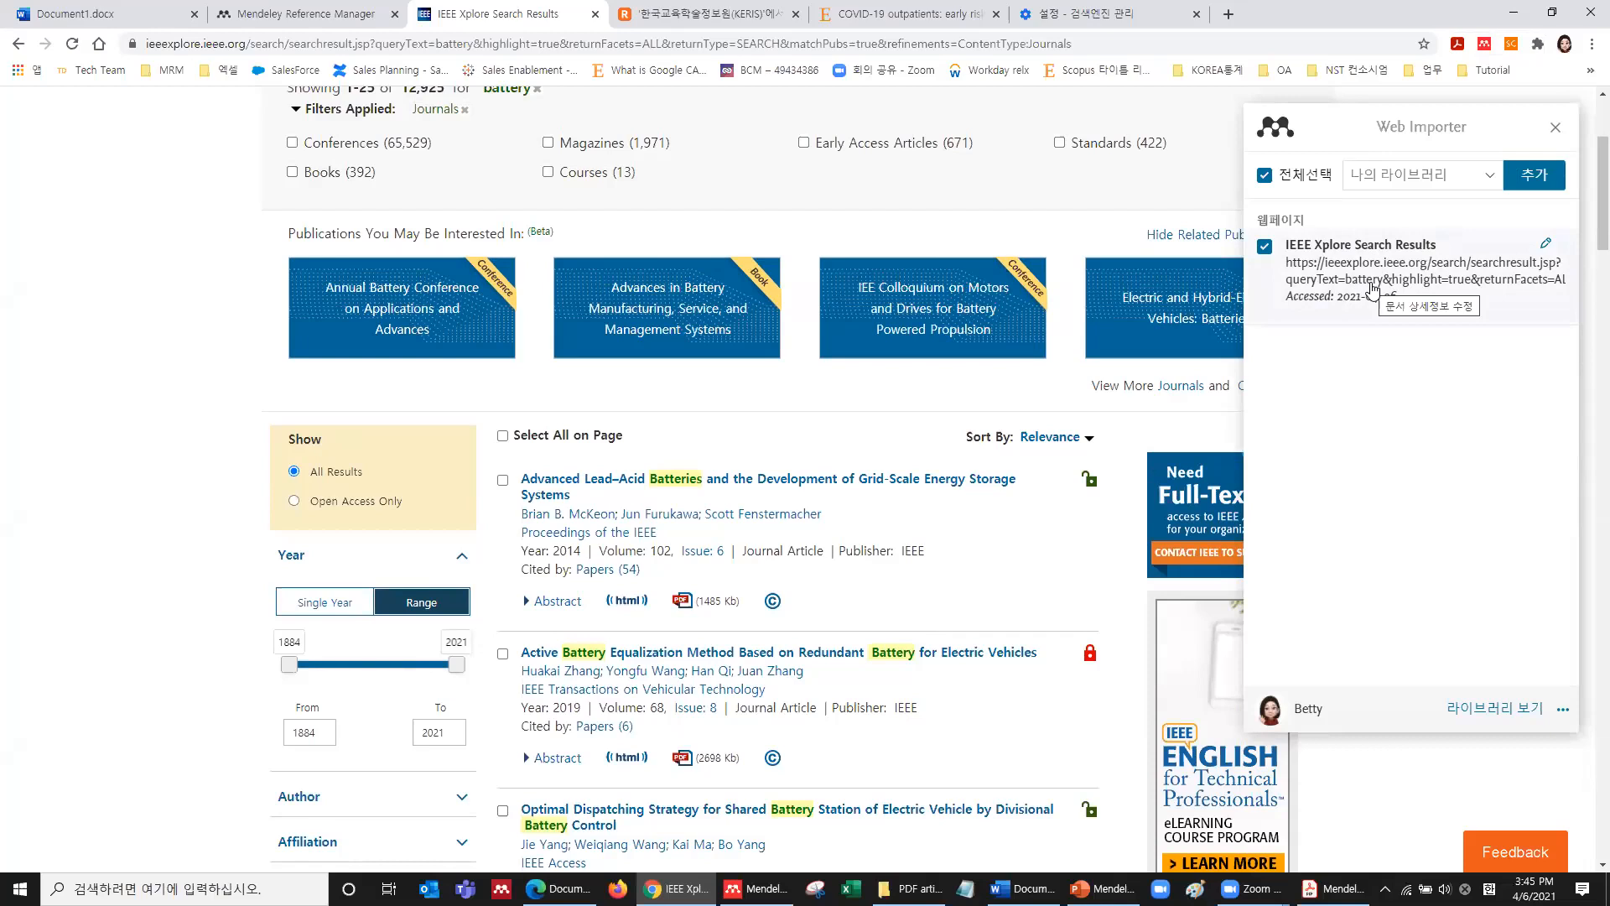
{"action": "left_click", "coordinate": [1555, 130]}
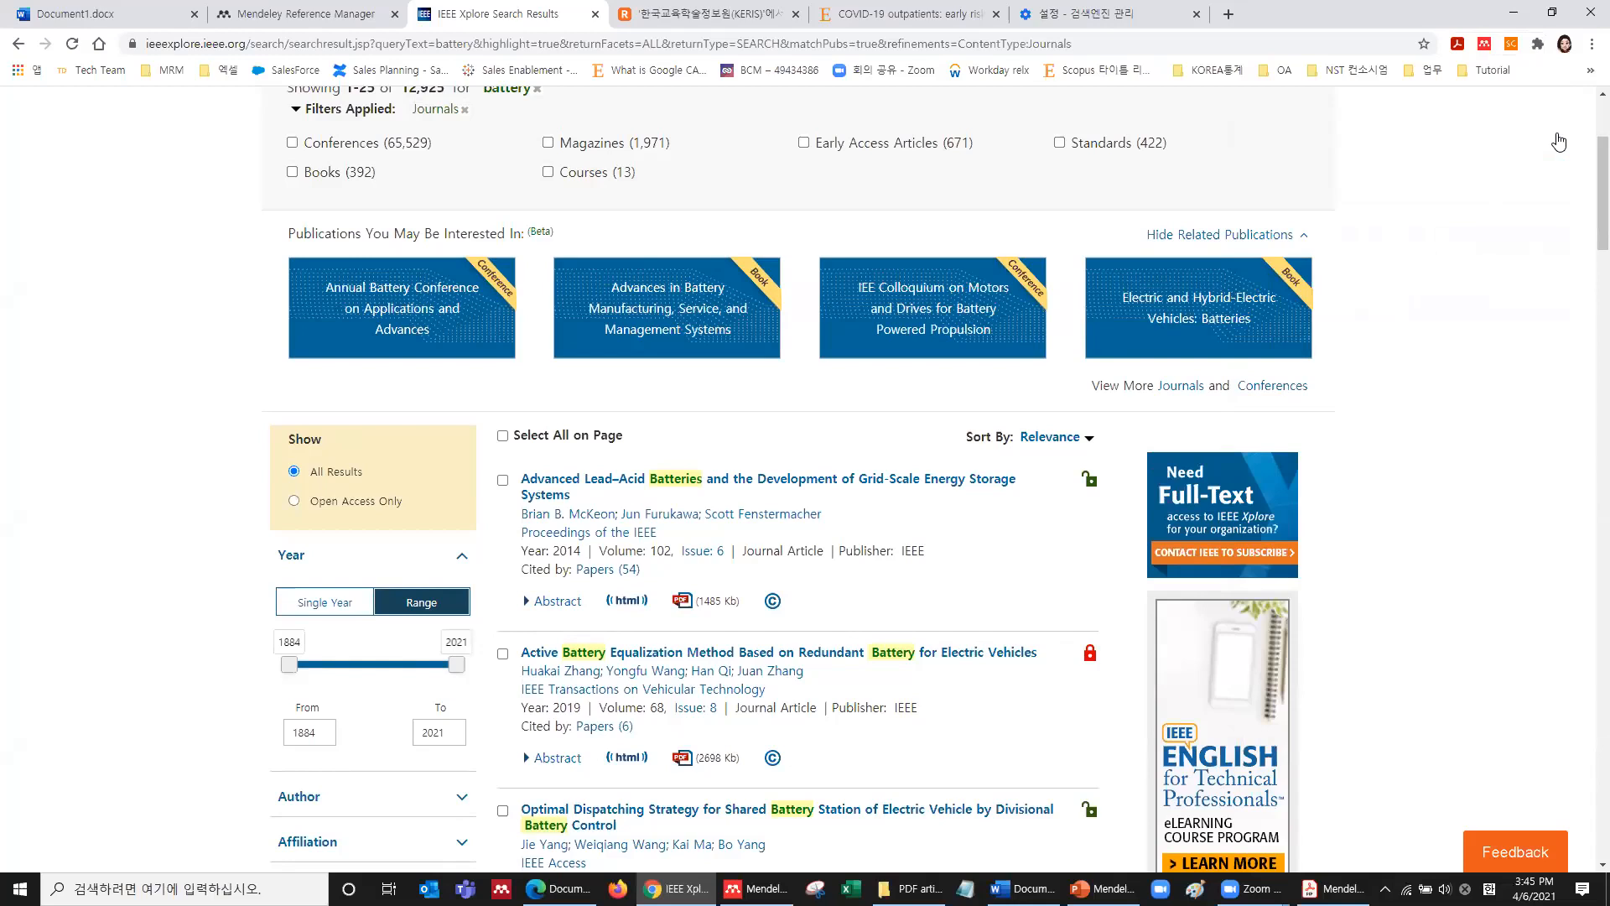
Tick the Advanced Lead–Acid Batteries and Active Battery Equalization articles in the IEEE Xplore results.
{"action": "scroll", "coordinate": [1212, 322], "scroll_direction": "up", "scroll_amount": 2}
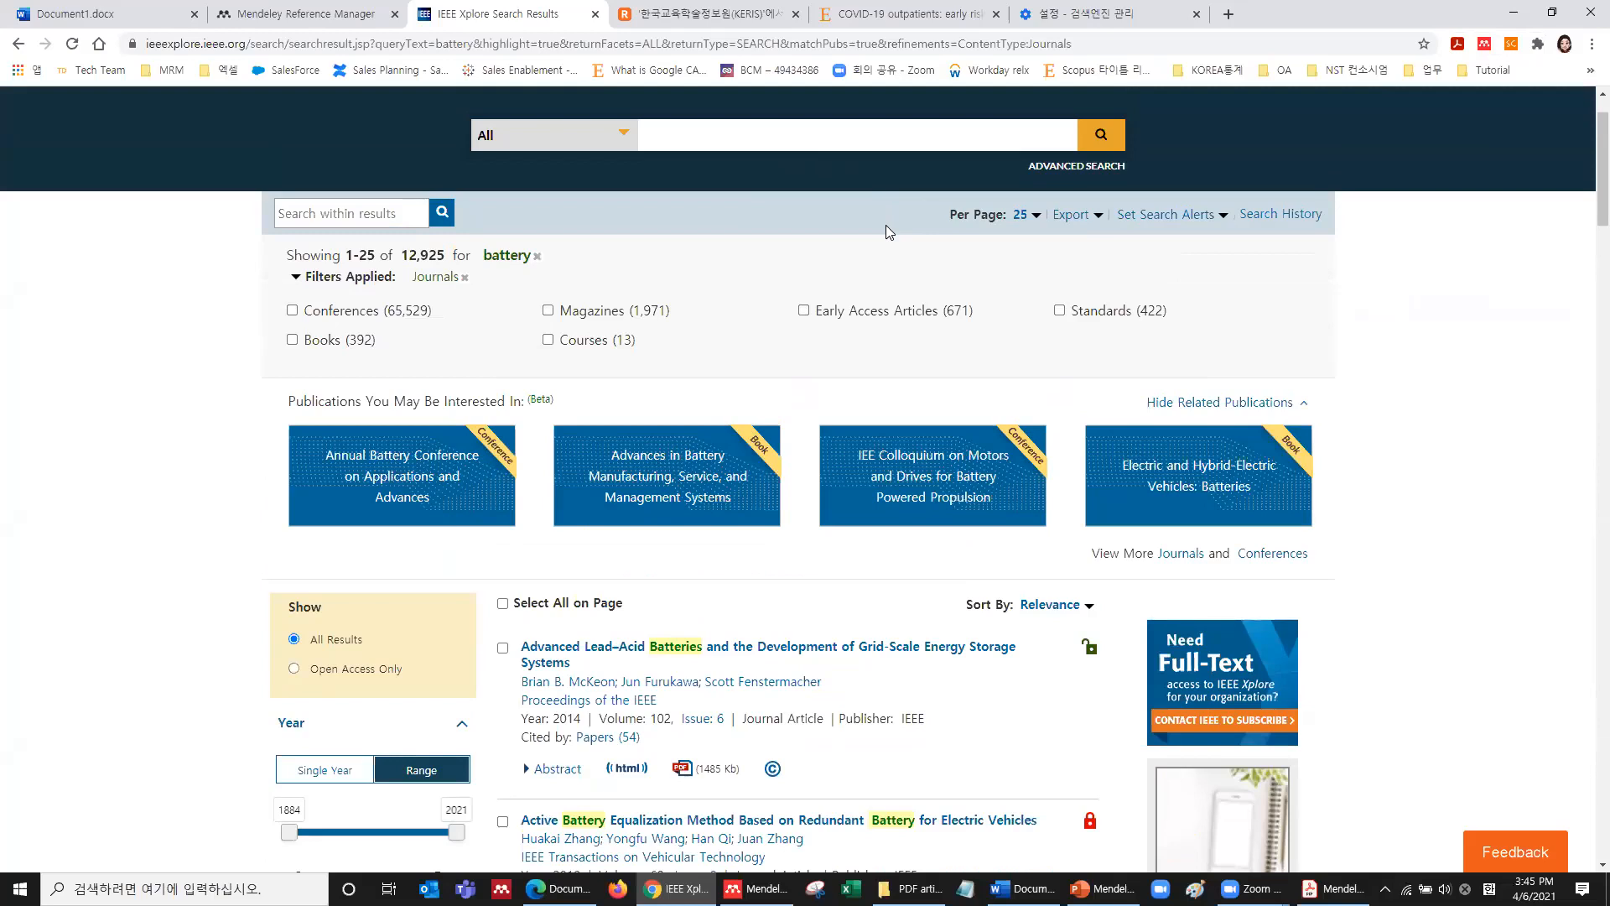
{"action": "left_click", "coordinate": [502, 648]}
{"action": "scroll", "coordinate": [503, 650], "scroll_direction": "down", "scroll_amount": 3}
{"action": "left_click", "coordinate": [502, 569]}
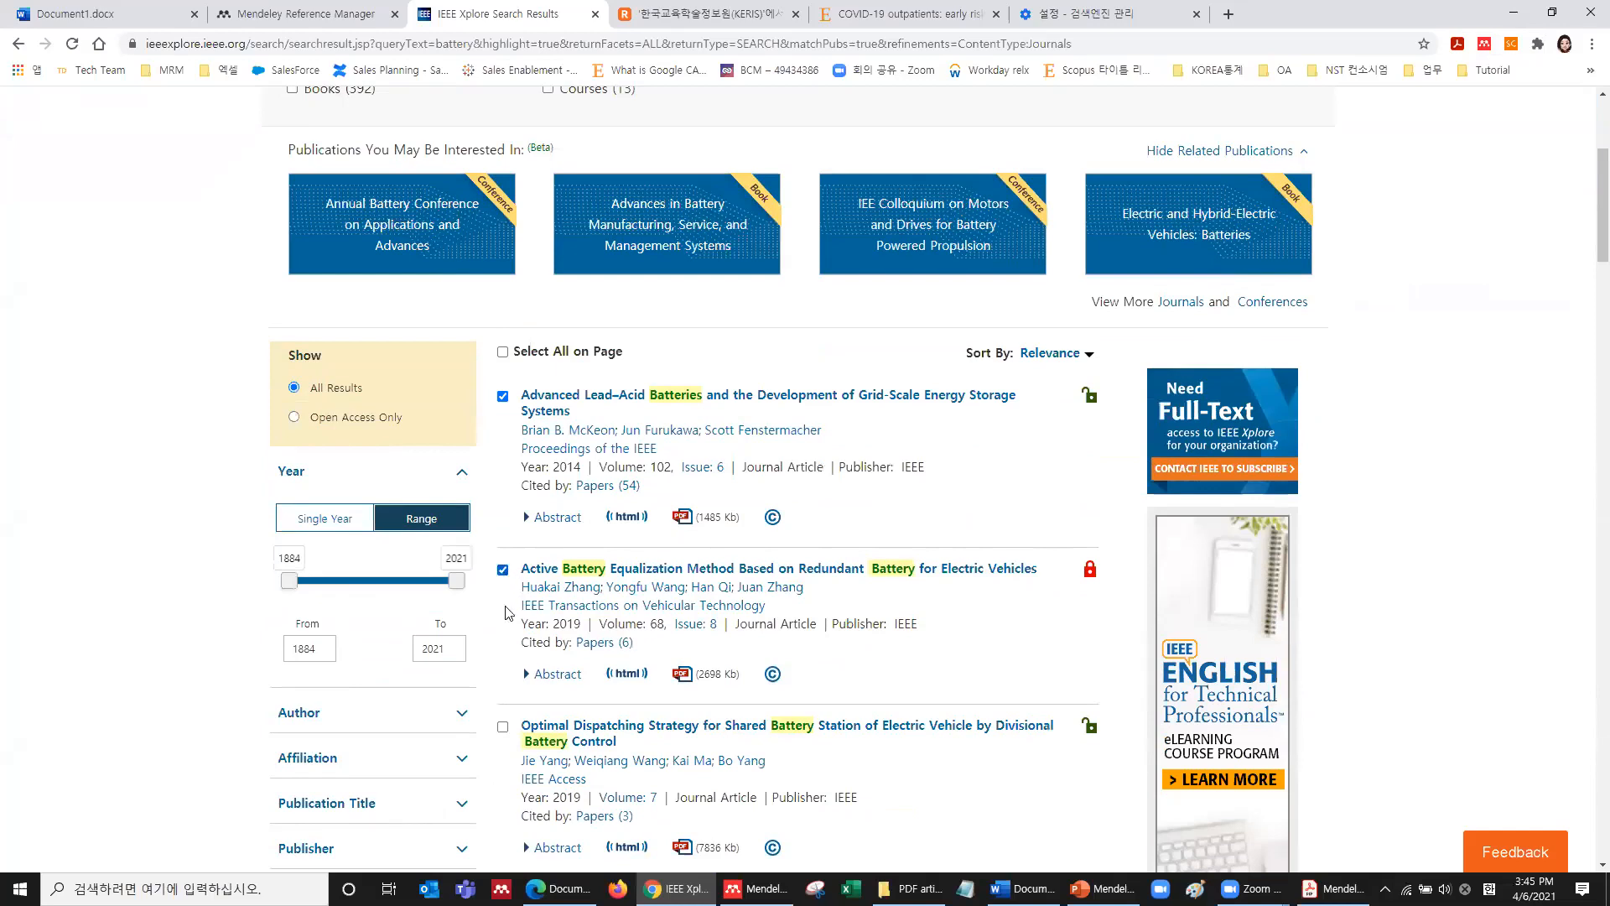
{"action": "scroll", "coordinate": [766, 679], "scroll_direction": "up", "scroll_amount": 4}
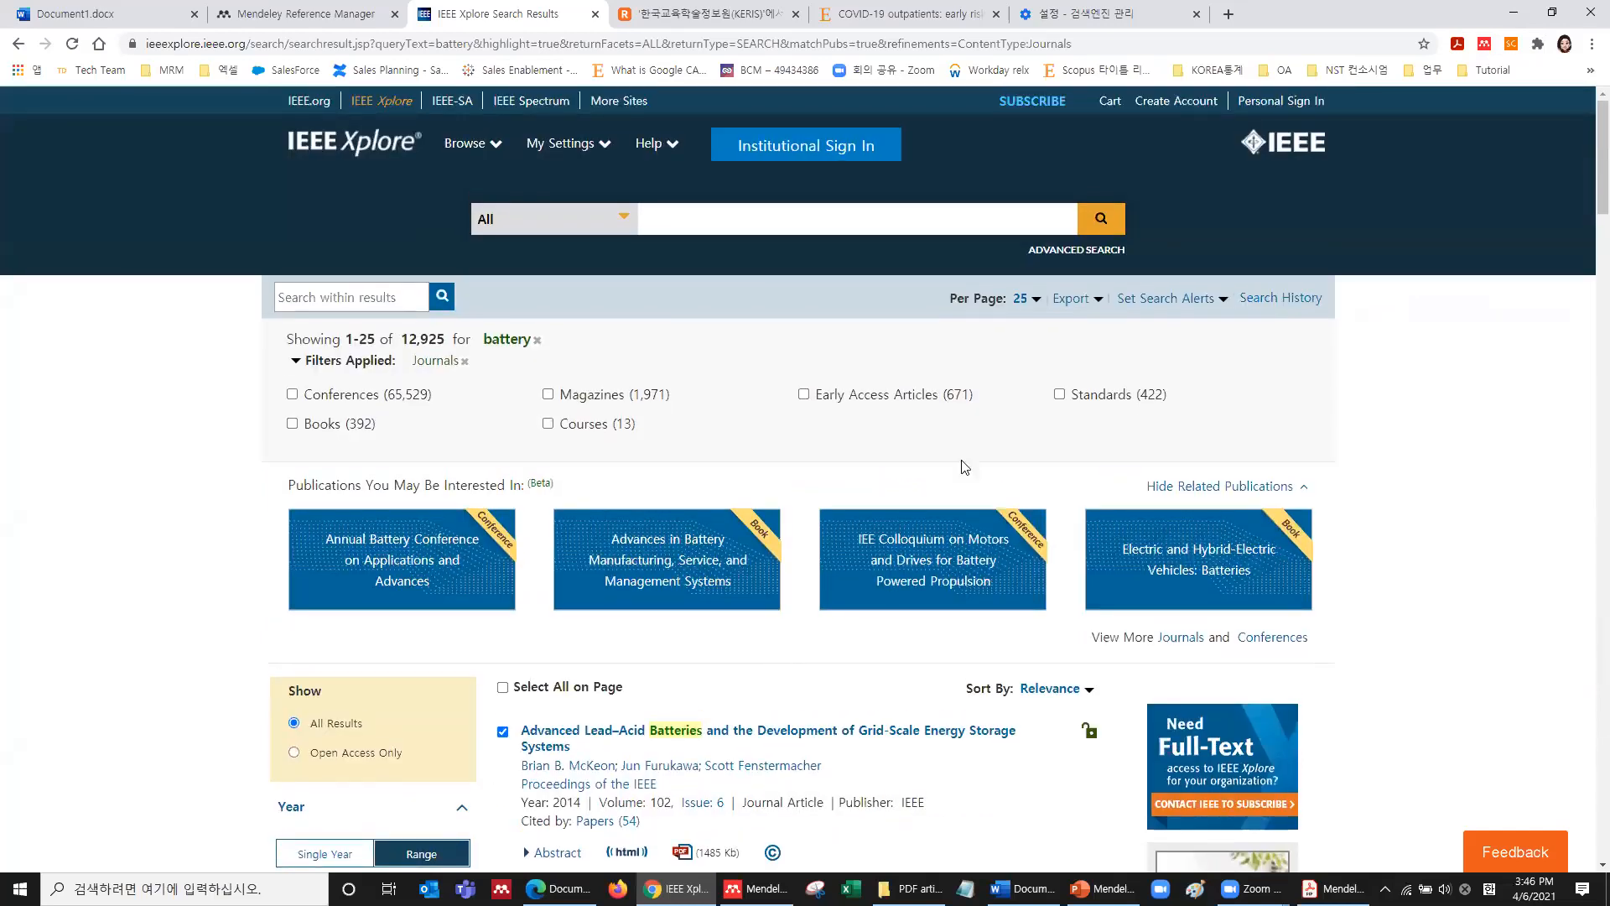
Bring up the Citations export options for the selected articles, then switch to the Mendeley library.
{"action": "left_click", "coordinate": [1085, 308]}
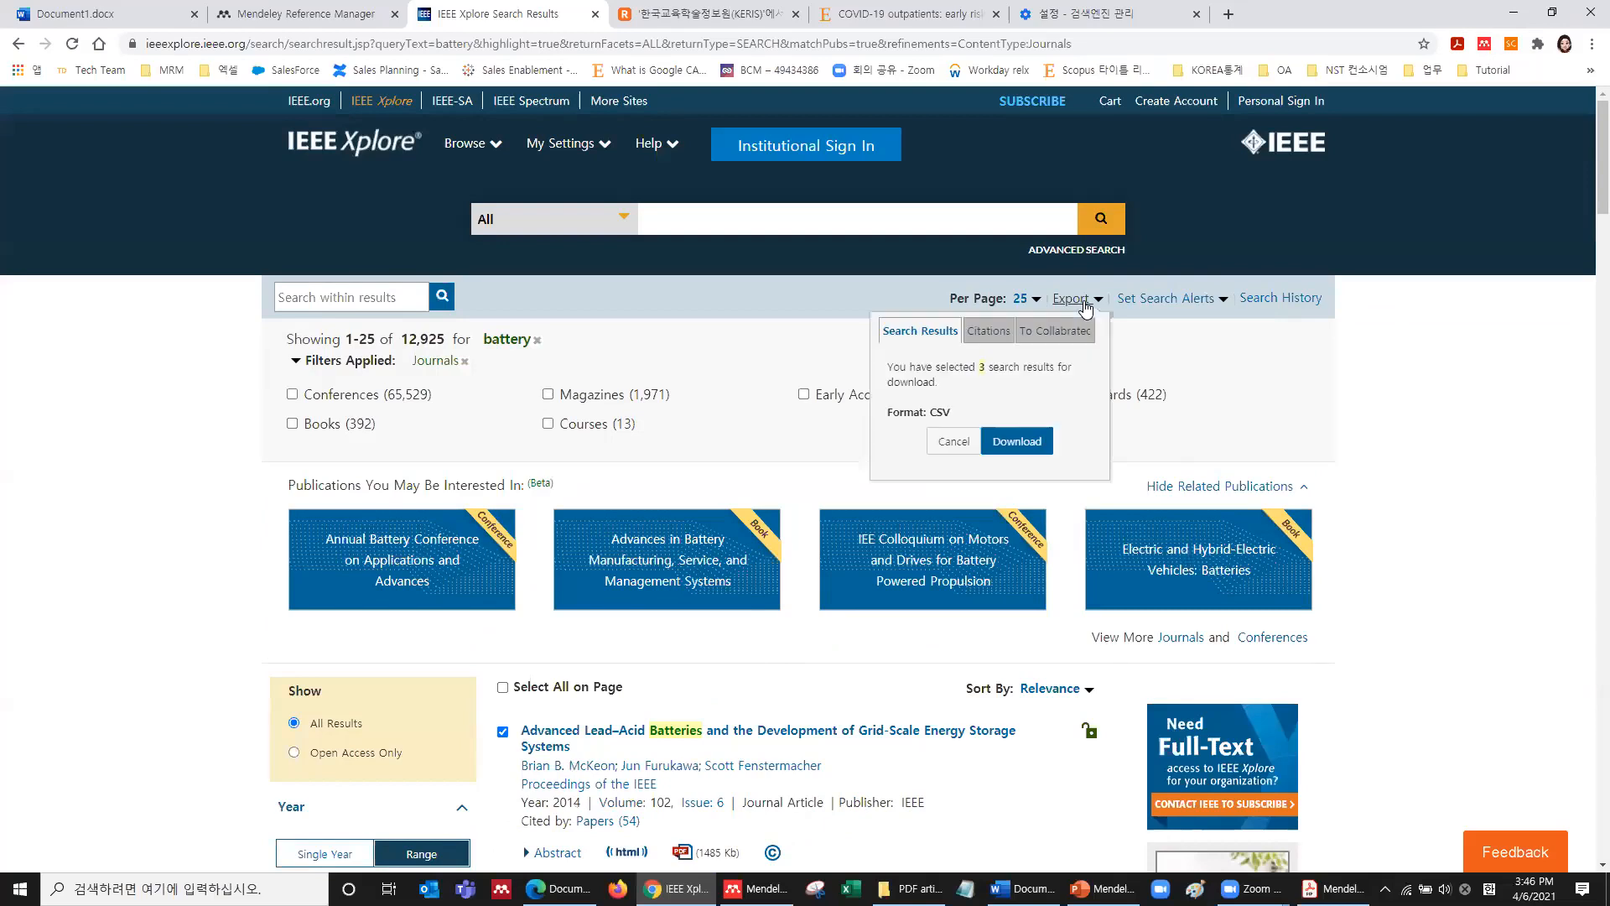
{"action": "left_click", "coordinate": [984, 334]}
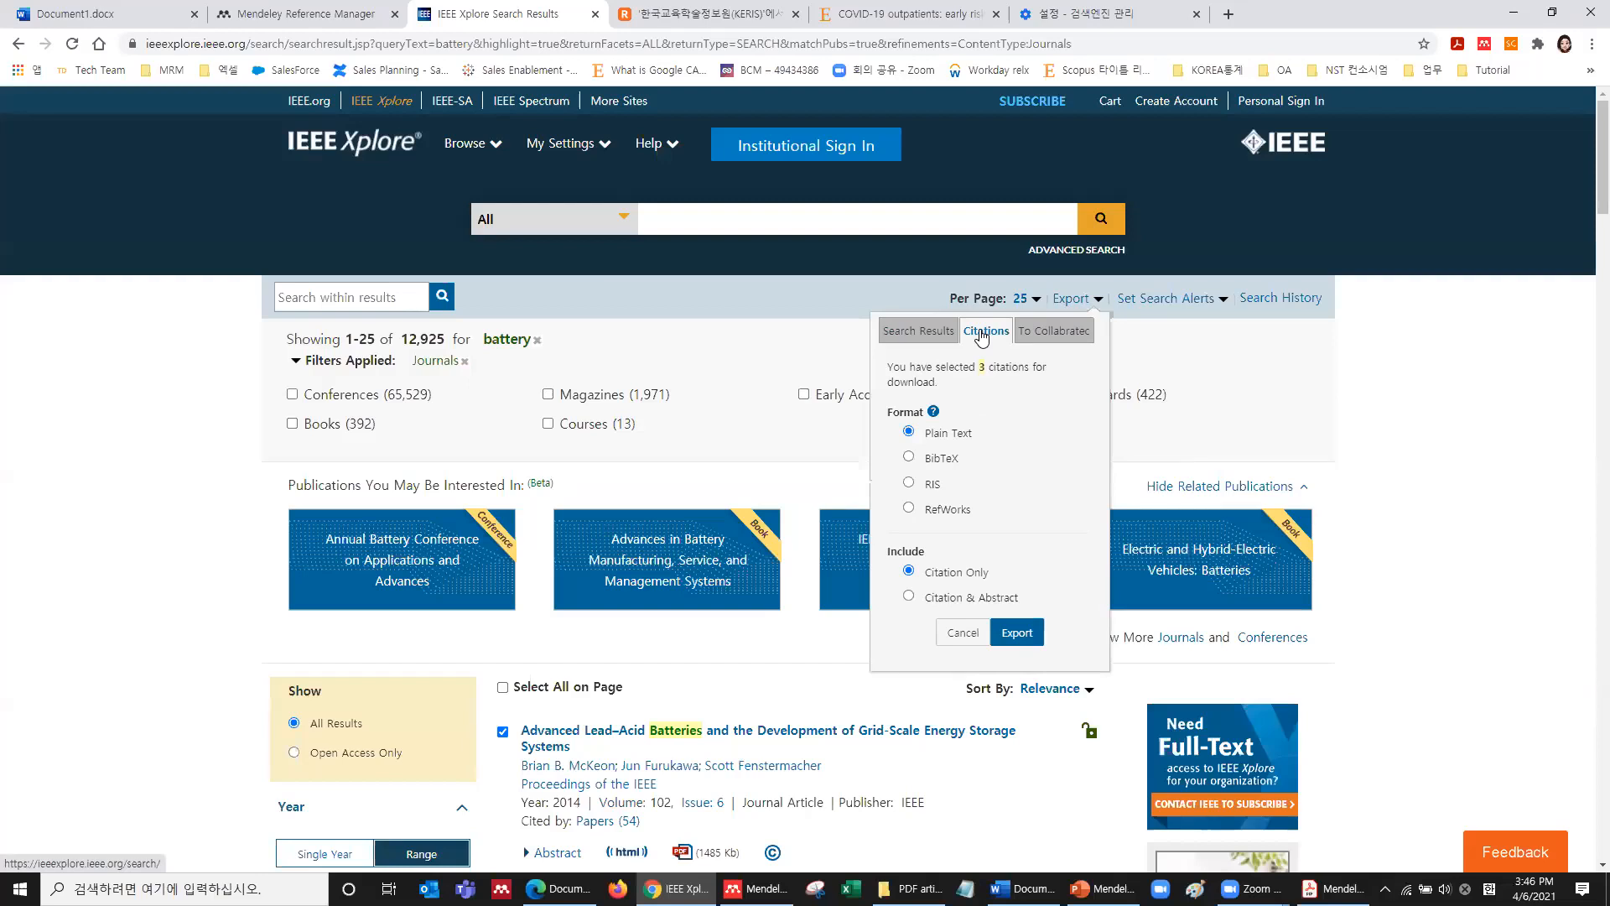
{"action": "left_click", "coordinate": [301, 14]}
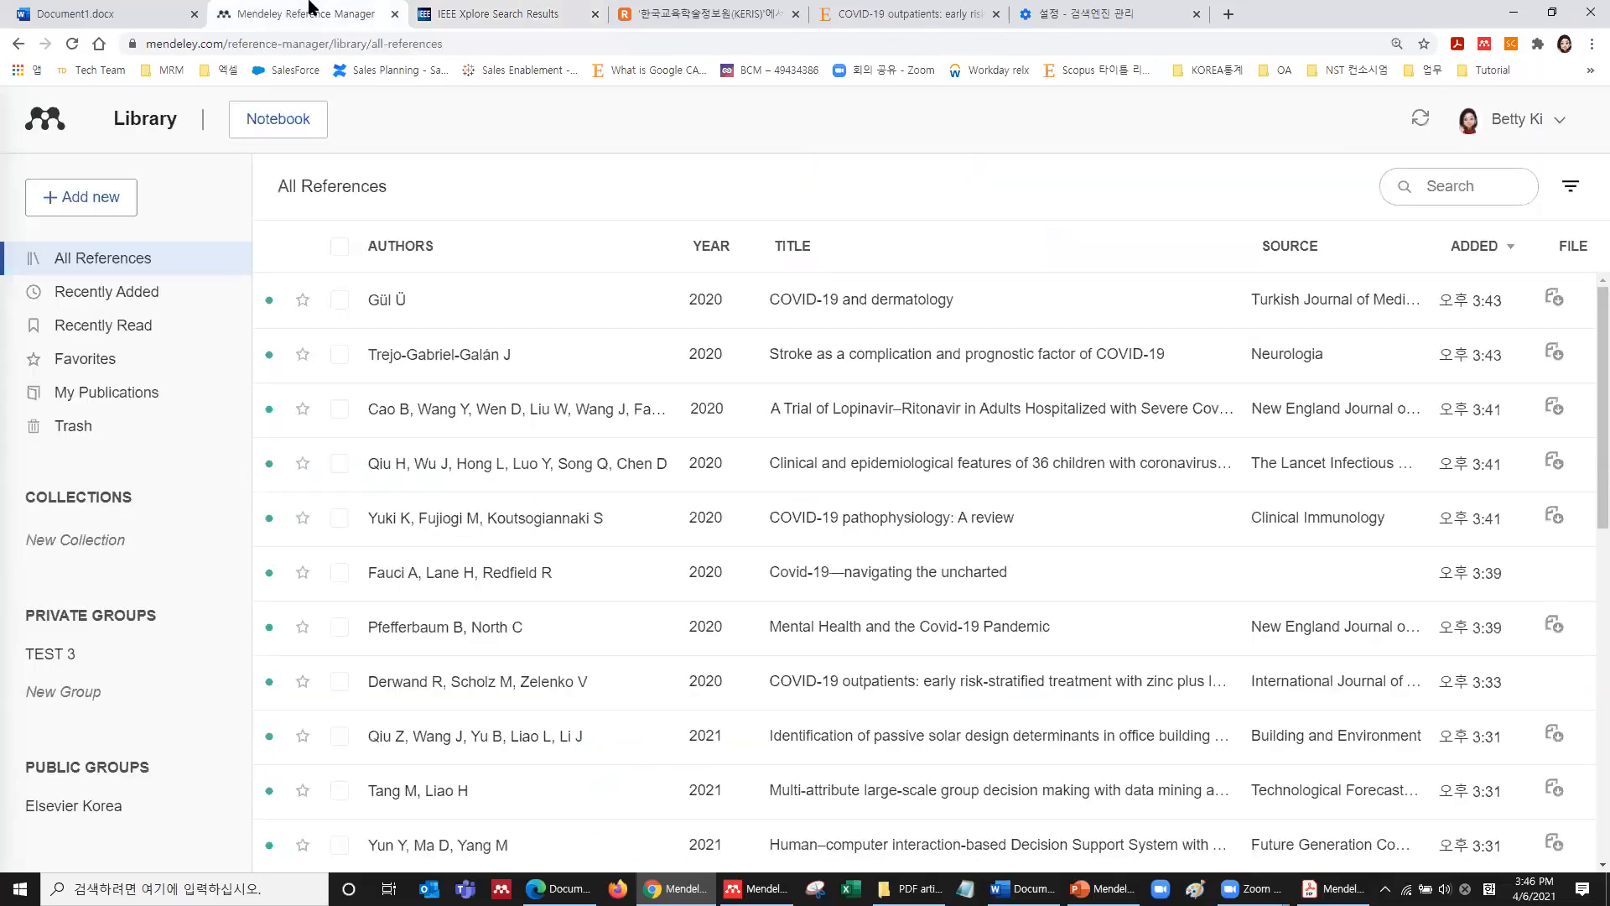
Check the importable library formats (BibTeX, EndNote XML, RIS) under Add new, then return to IEEE Xplore.
{"action": "left_click", "coordinate": [106, 202]}
{"action": "left_click", "coordinate": [111, 335]}
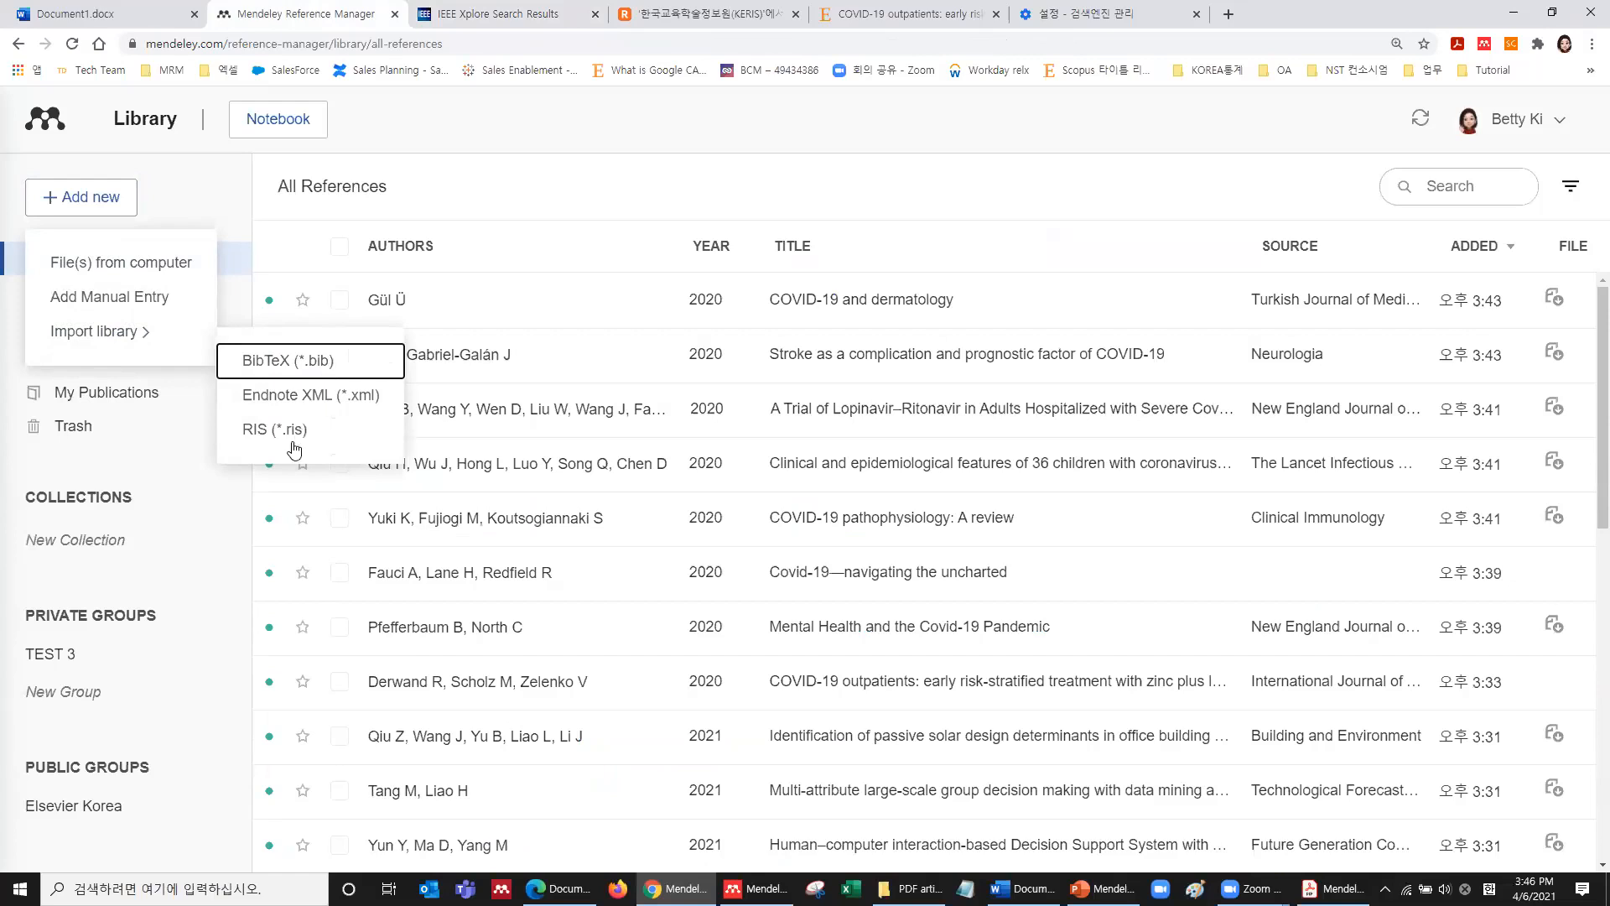
{"action": "left_click", "coordinate": [491, 13]}
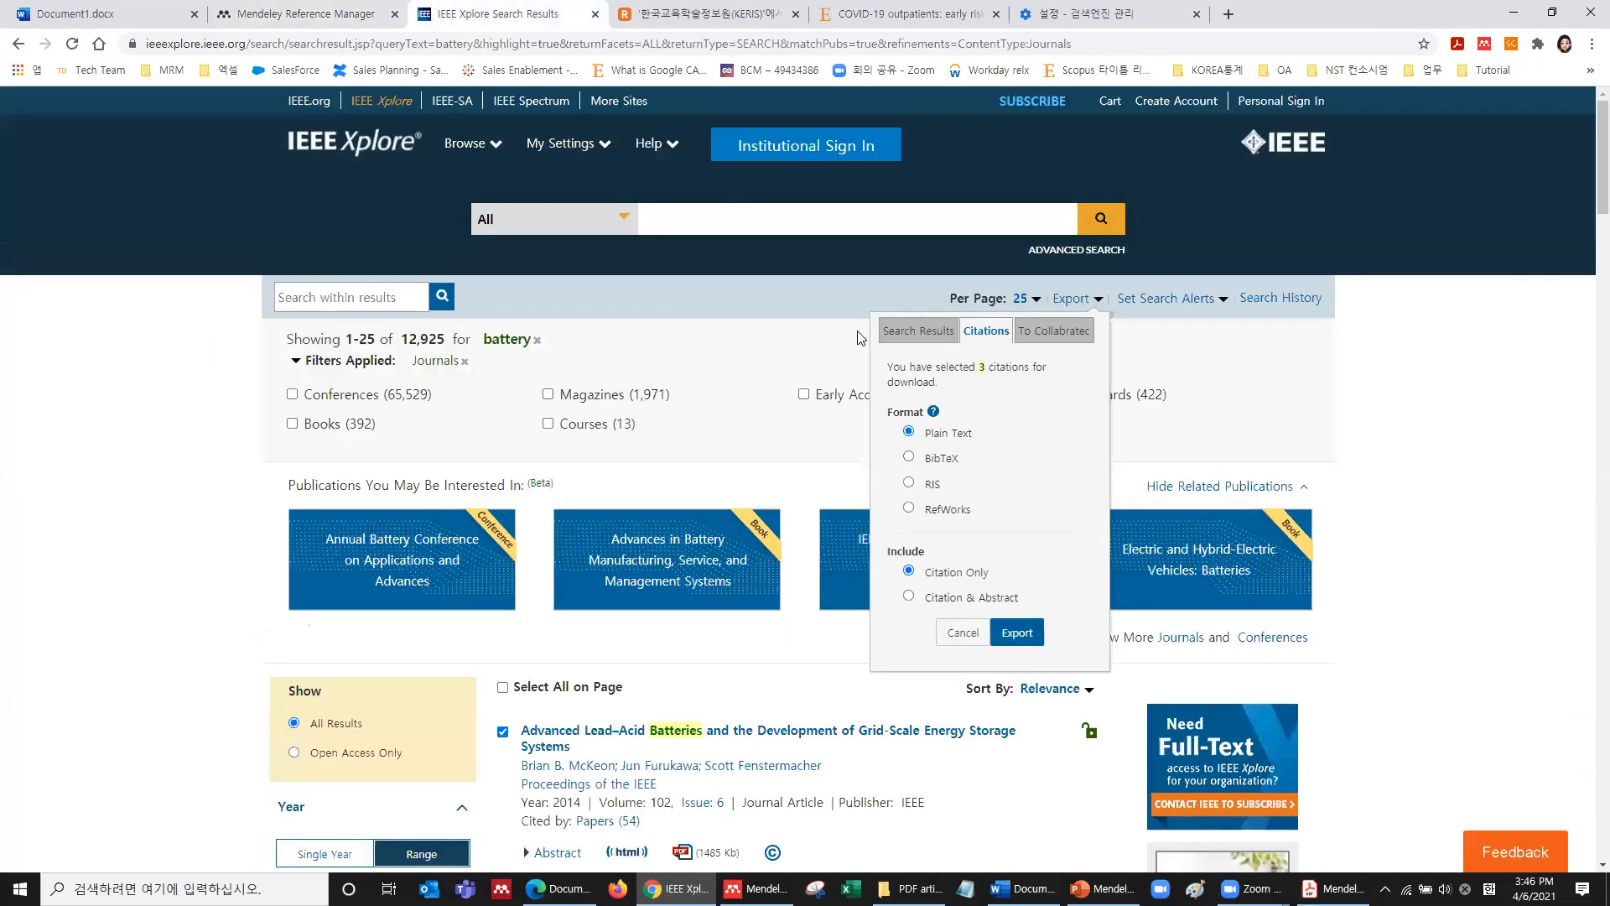
Export the three selected IEEE Xplore citations in RIS format and go back to Mendeley.
{"action": "left_click", "coordinate": [909, 484]}
{"action": "left_click", "coordinate": [1022, 634]}
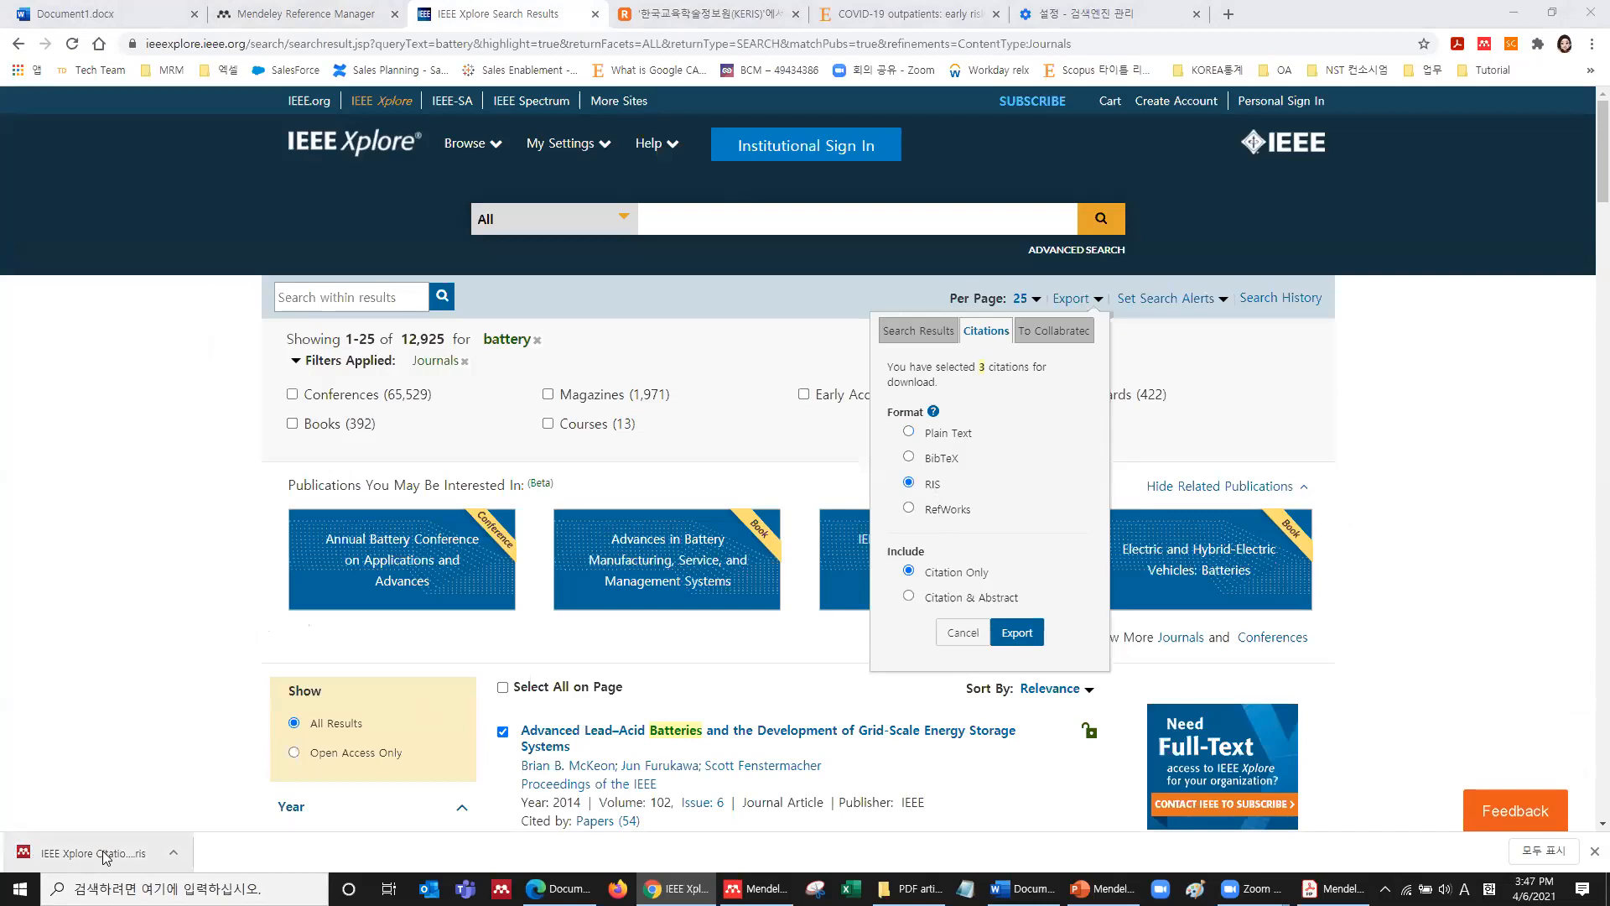
{"action": "left_click", "coordinate": [317, 10]}
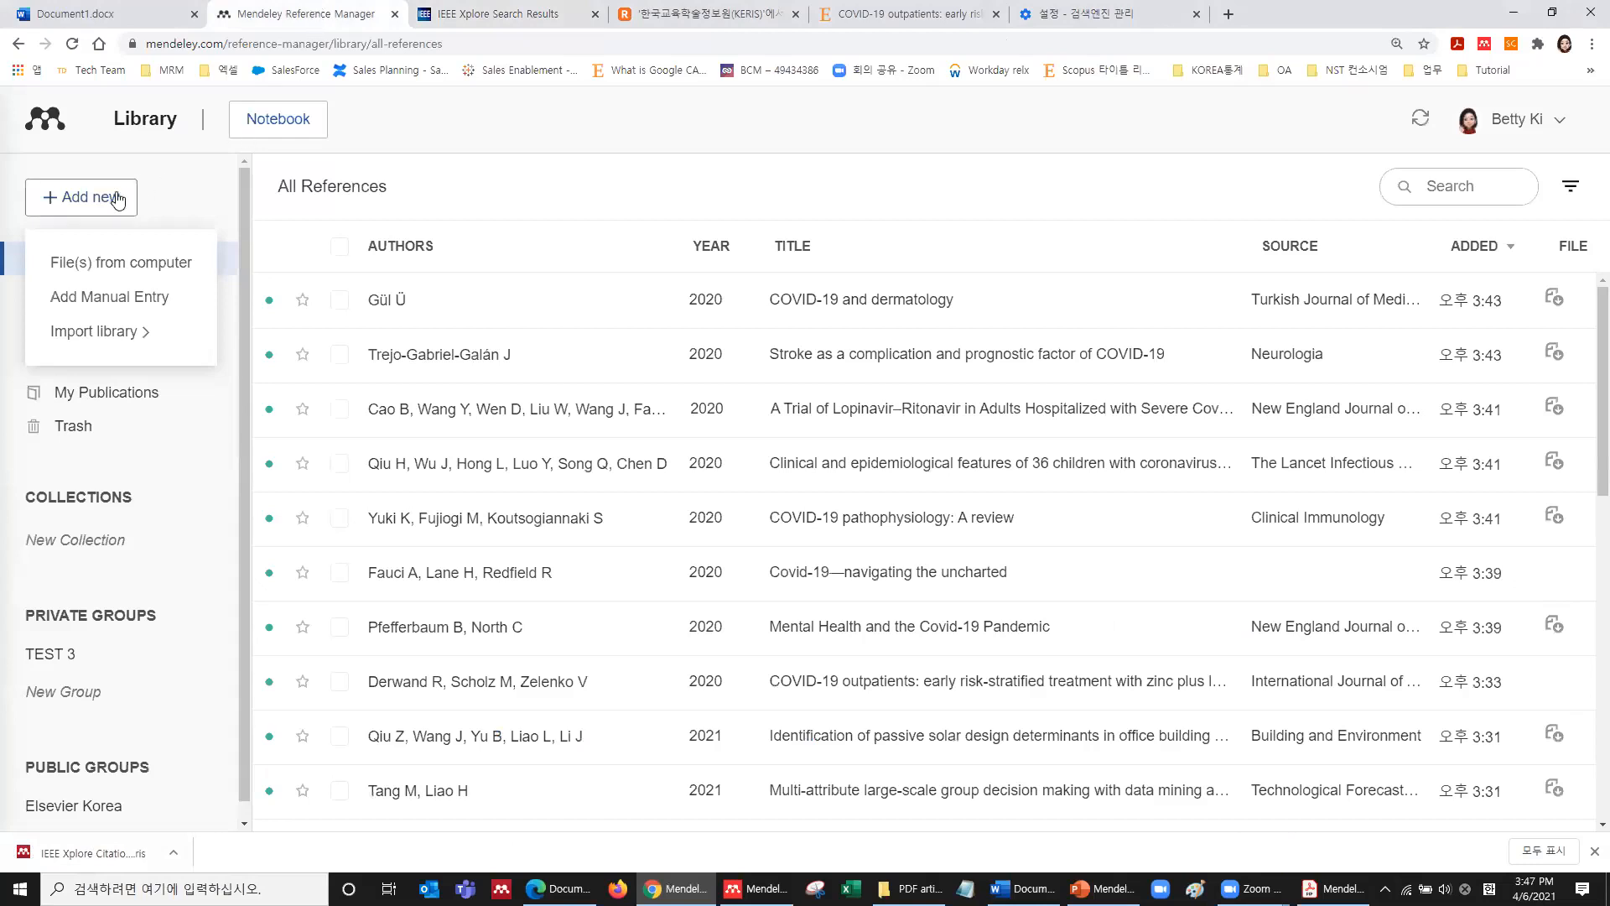
Import the newest IEEE Xplore Citation Download RIS file from Downloads into the library.
{"action": "left_click", "coordinate": [131, 356]}
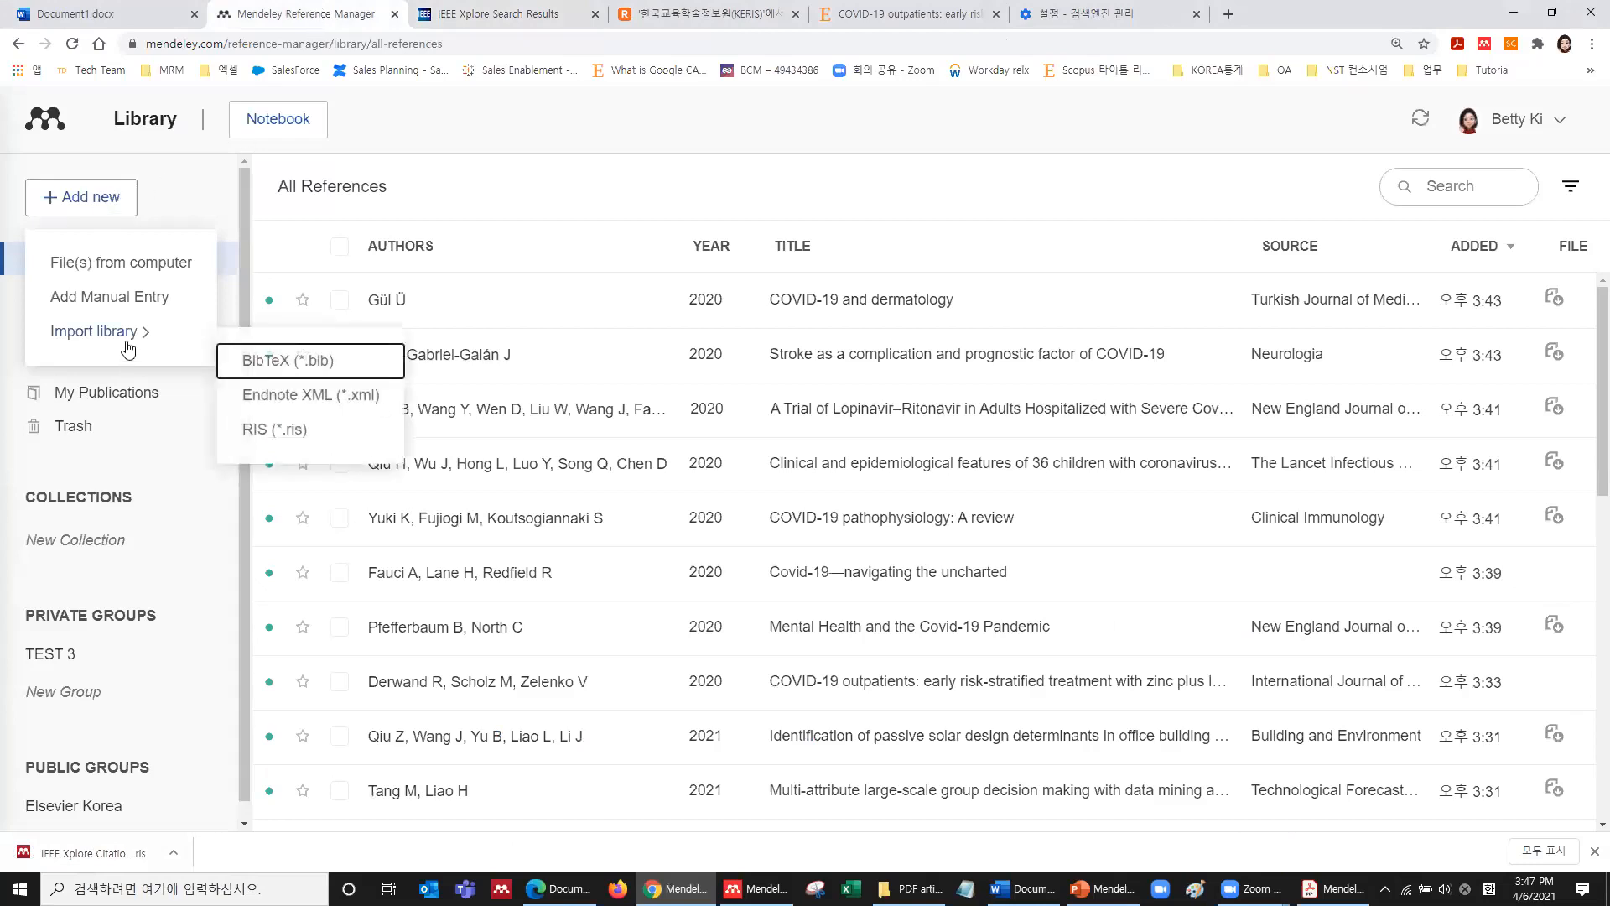
{"action": "left_click", "coordinate": [278, 434]}
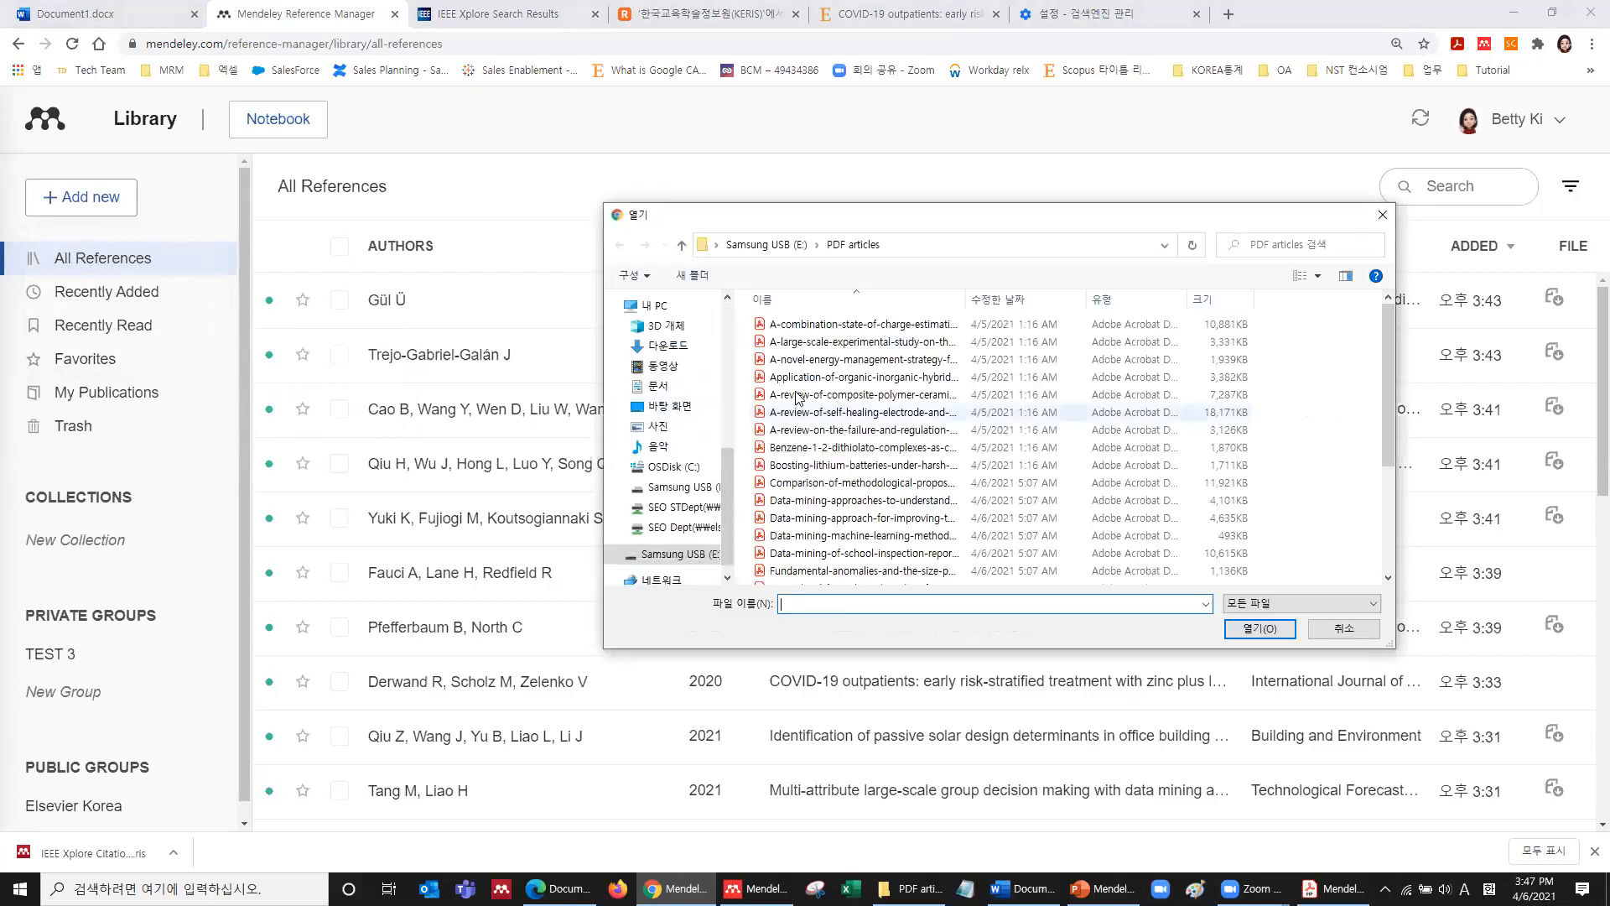
{"action": "left_click", "coordinate": [669, 346]}
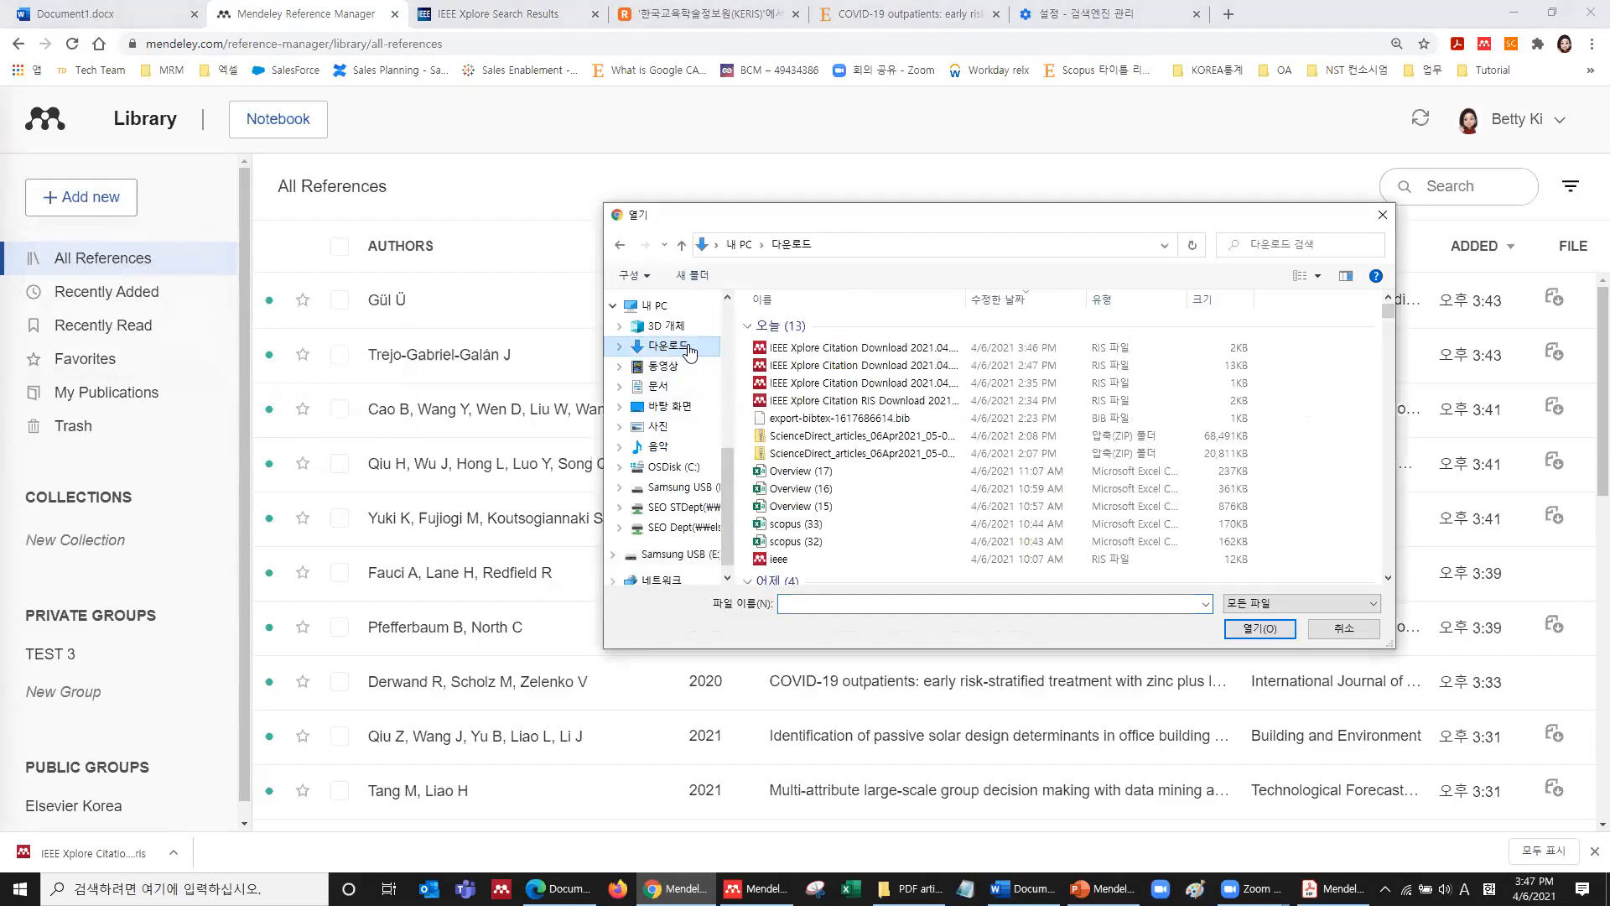
{"action": "left_click", "coordinate": [906, 348]}
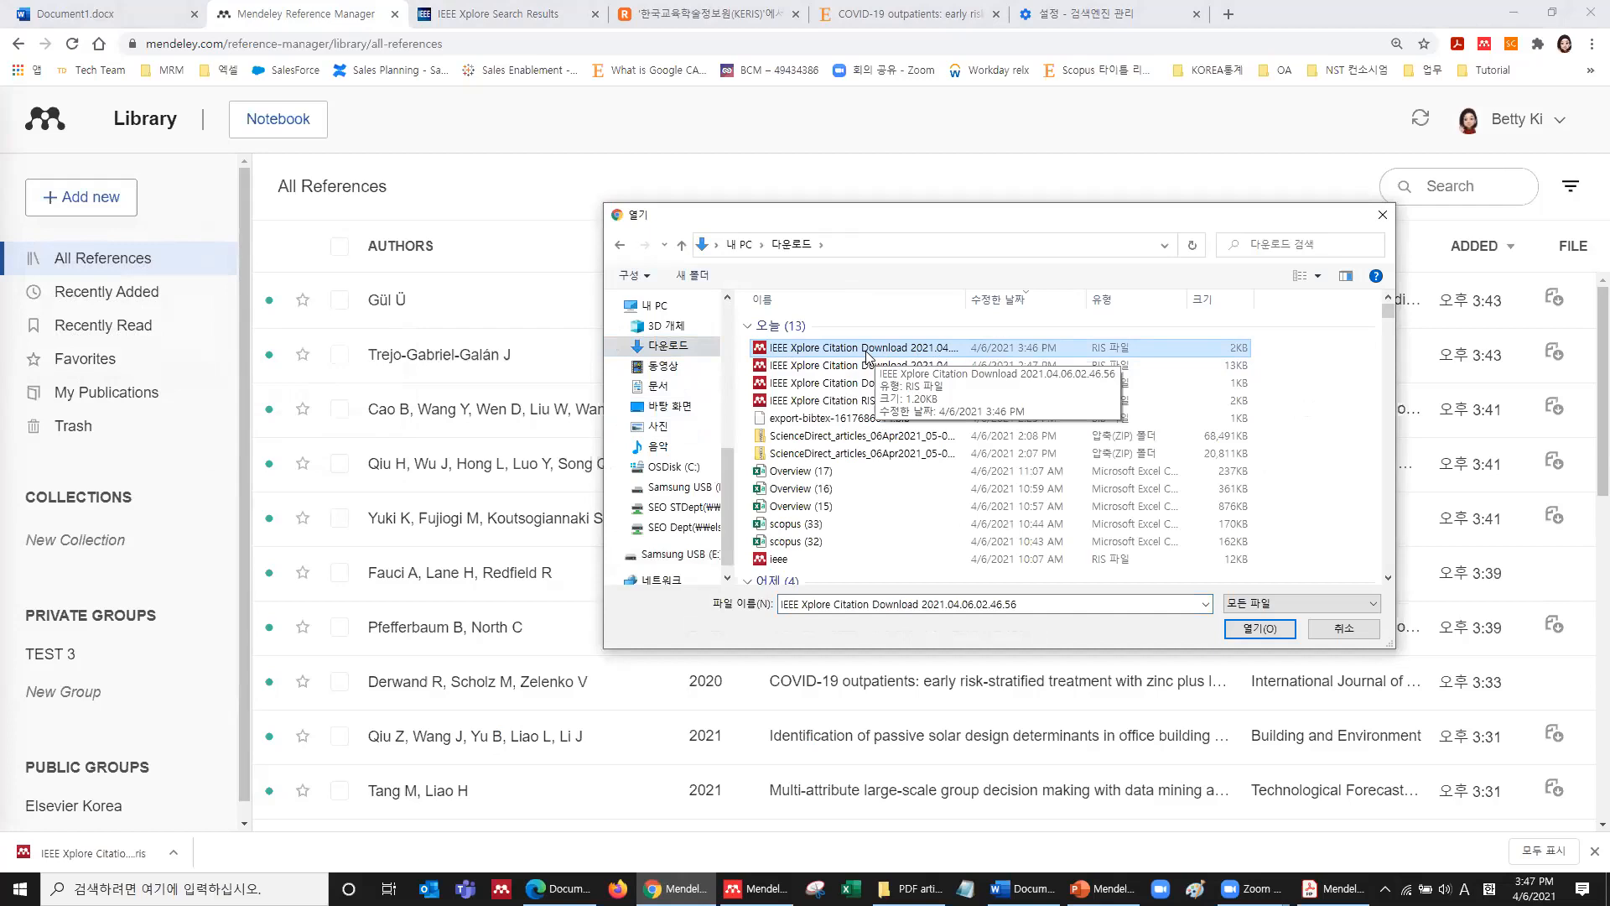
{"action": "left_click", "coordinate": [1260, 628]}
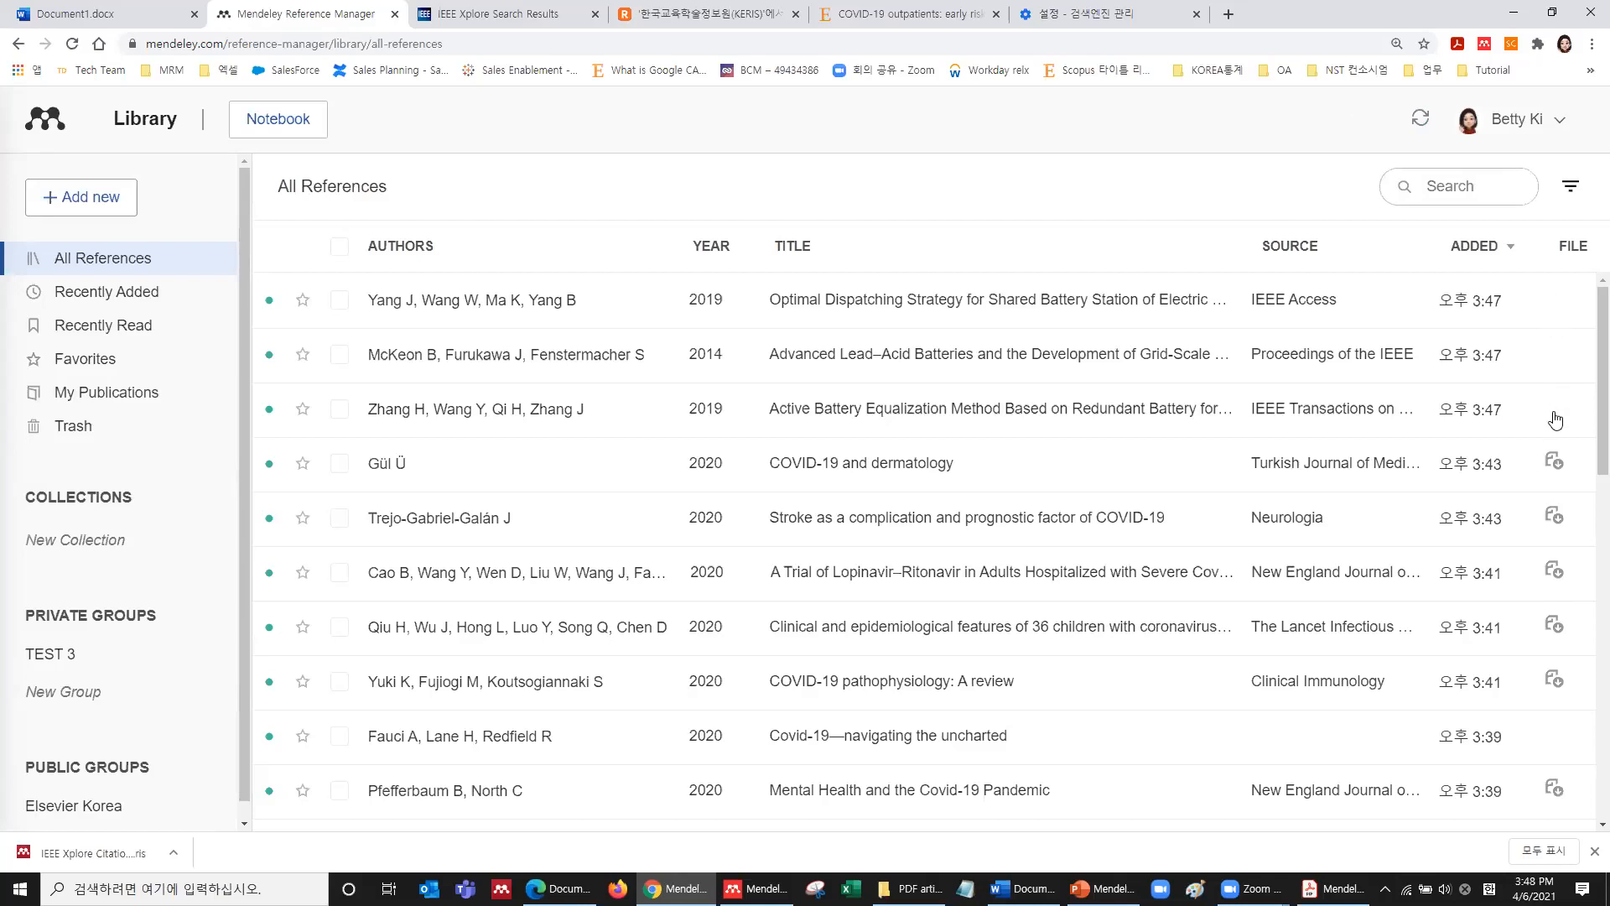
Inspect the imported Optimal Dispatching Strategy reference's details, close them, and switch to RISS.
{"action": "left_click", "coordinate": [1179, 315]}
{"action": "scroll", "coordinate": [1171, 572], "scroll_direction": "down", "scroll_amount": 2}
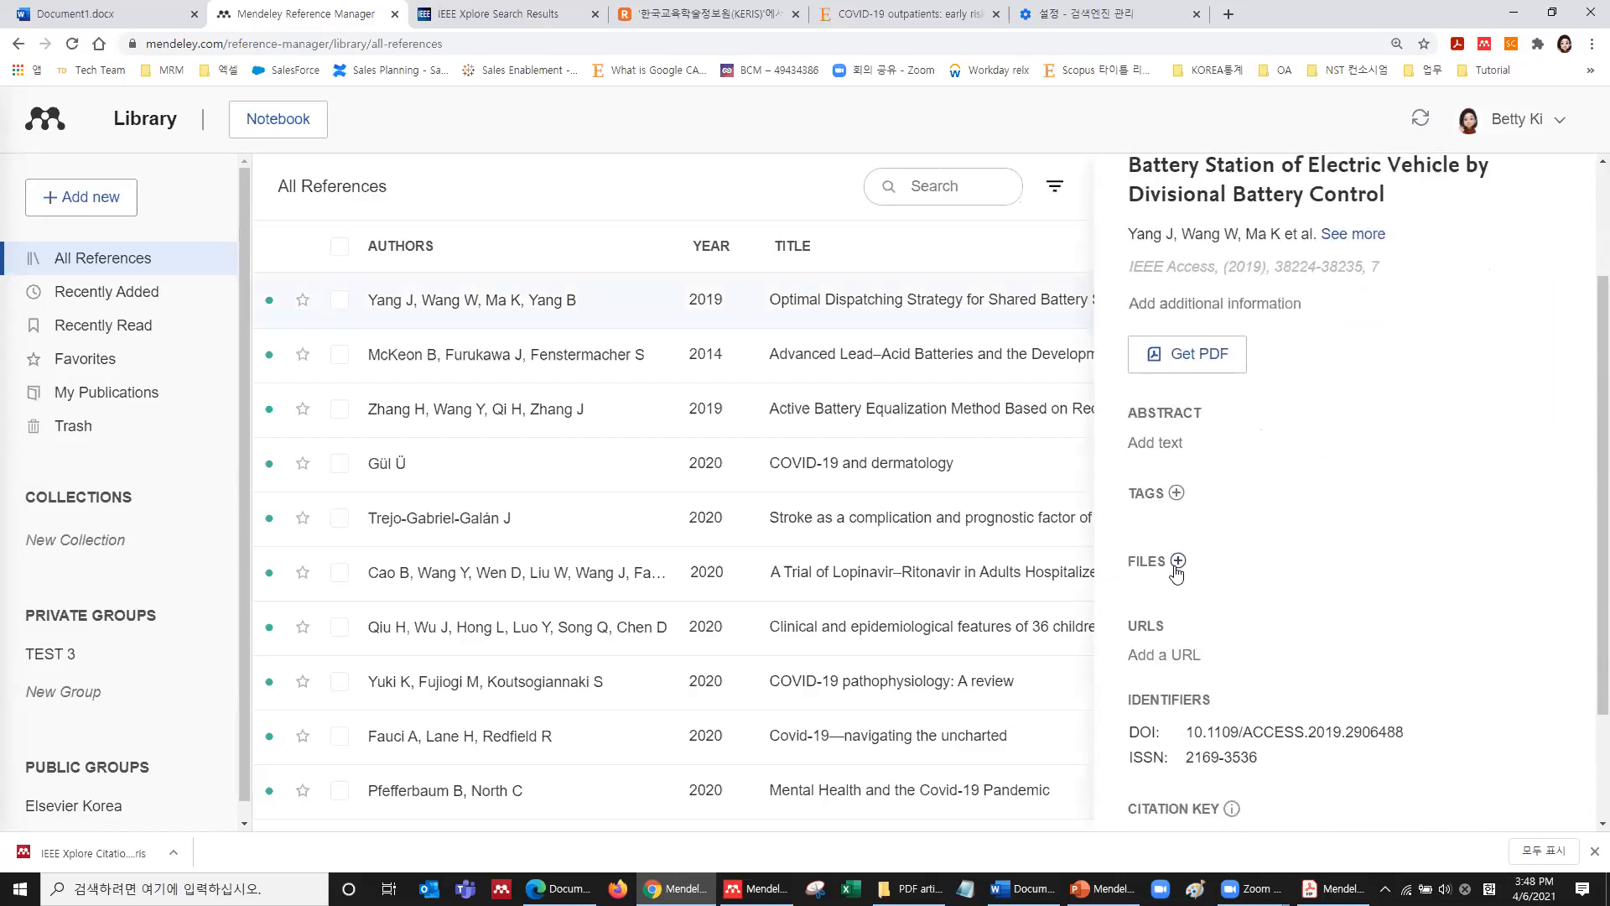
{"action": "scroll", "coordinate": [1200, 558], "scroll_direction": "up", "scroll_amount": 2}
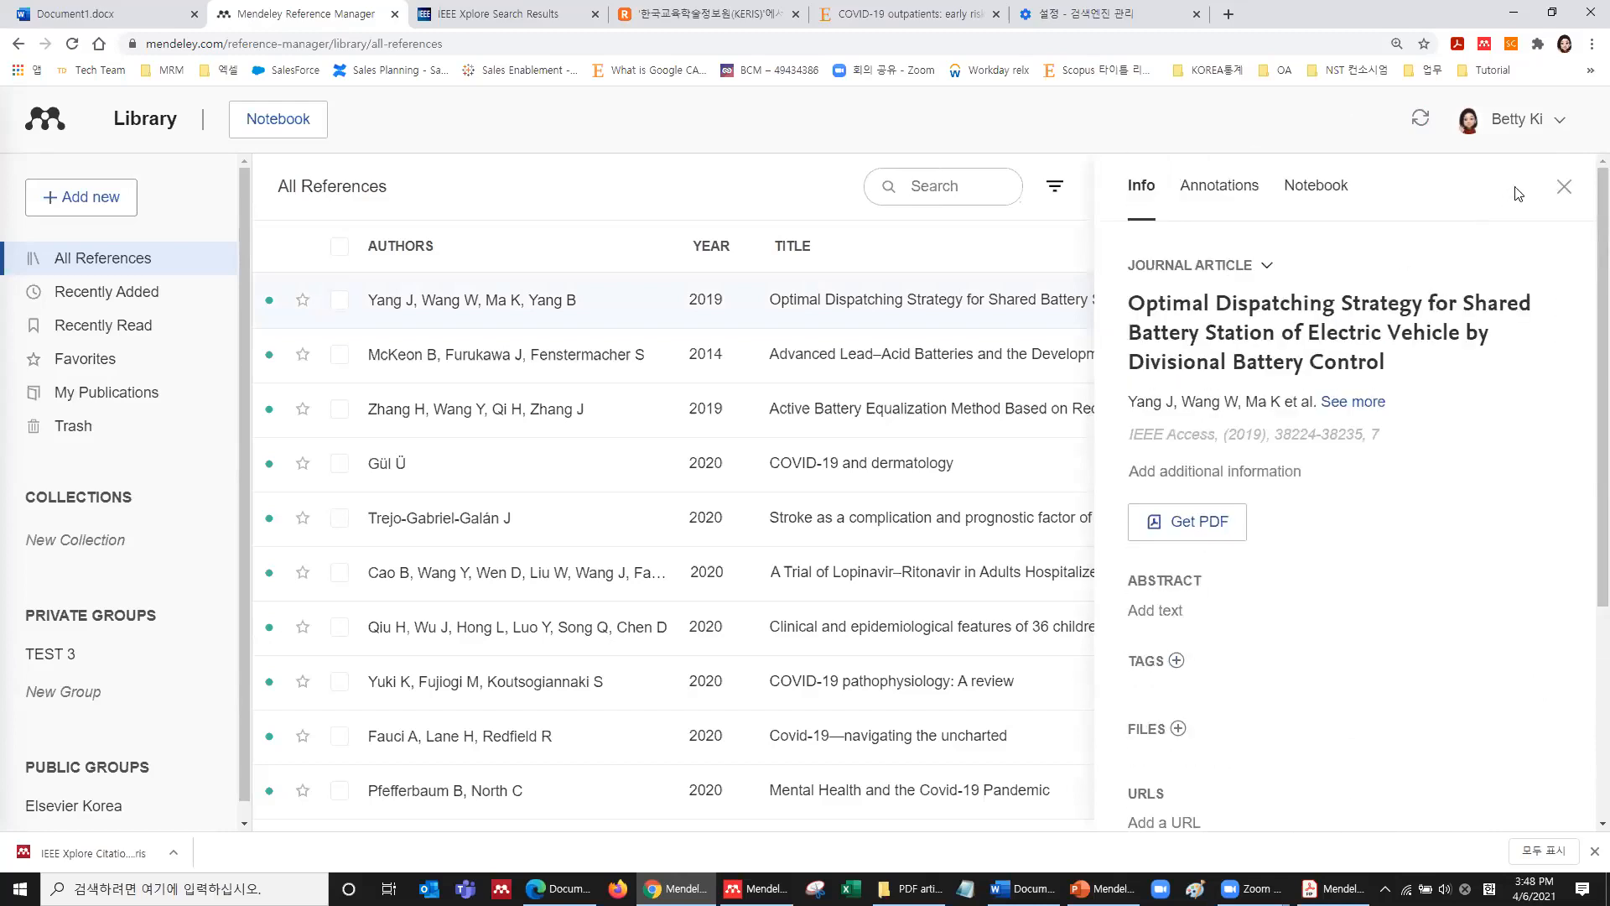
{"action": "left_click", "coordinate": [1564, 189]}
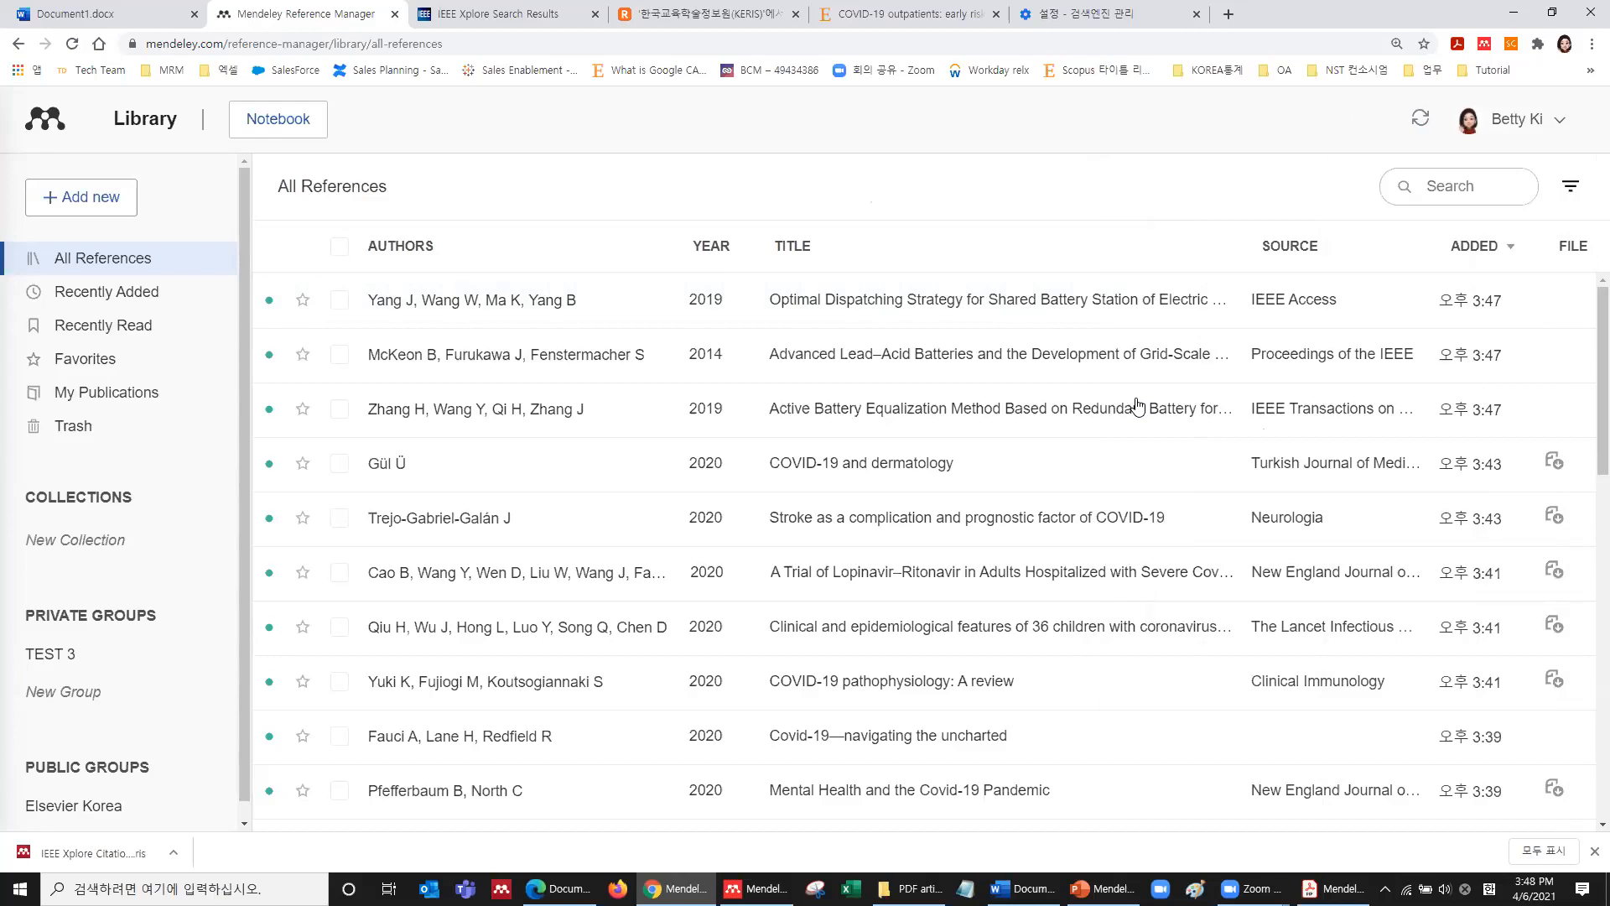
{"action": "left_click", "coordinate": [722, 9]}
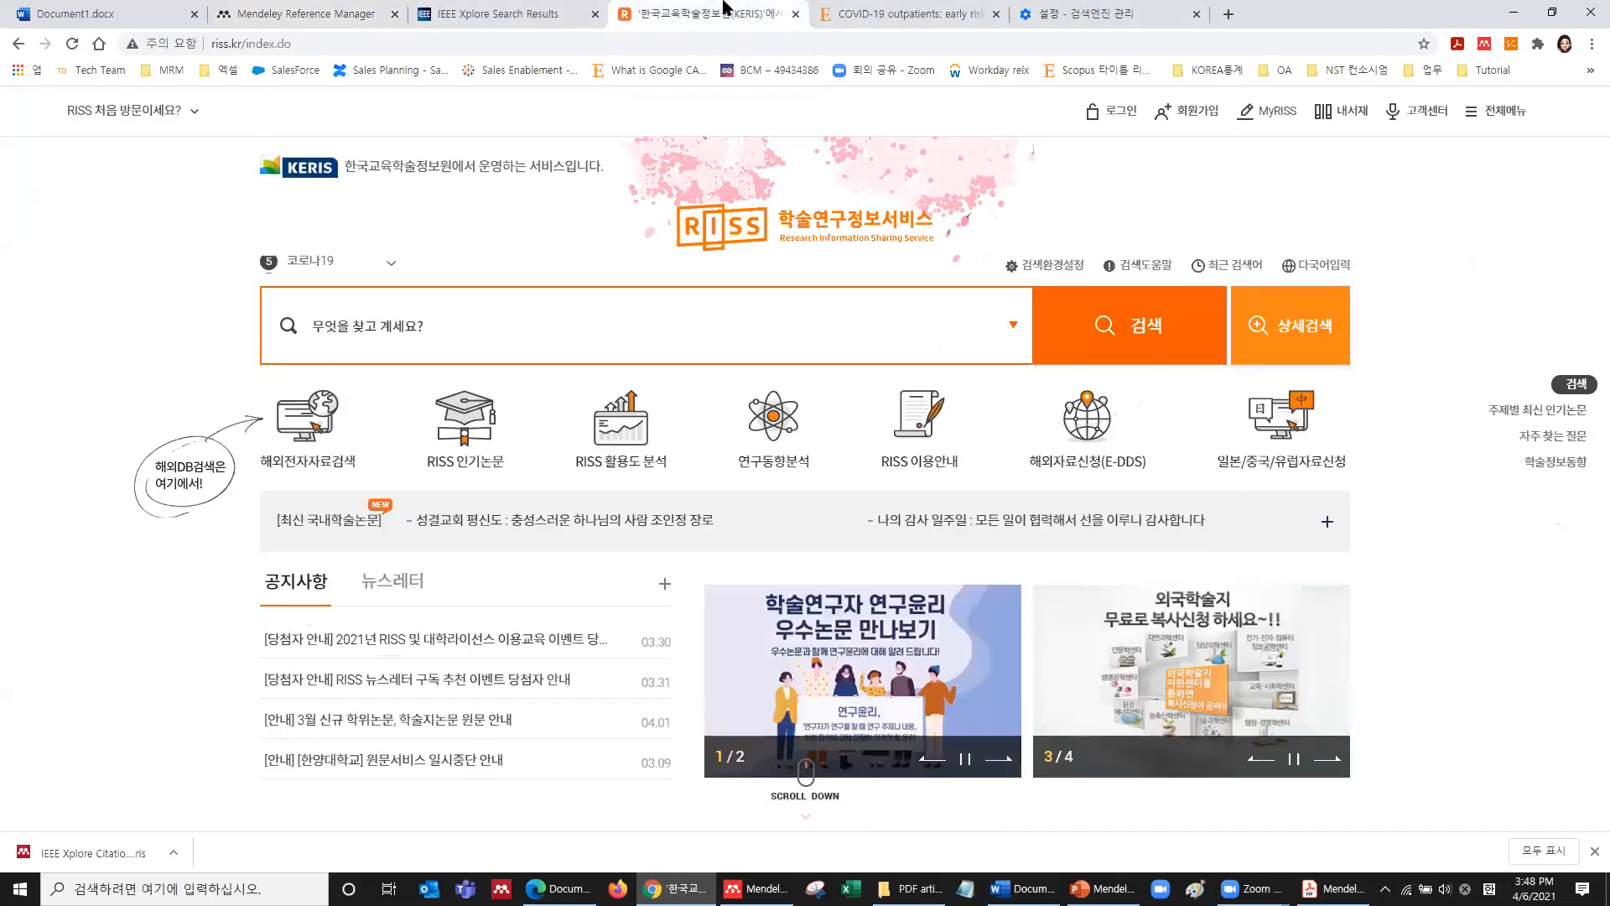
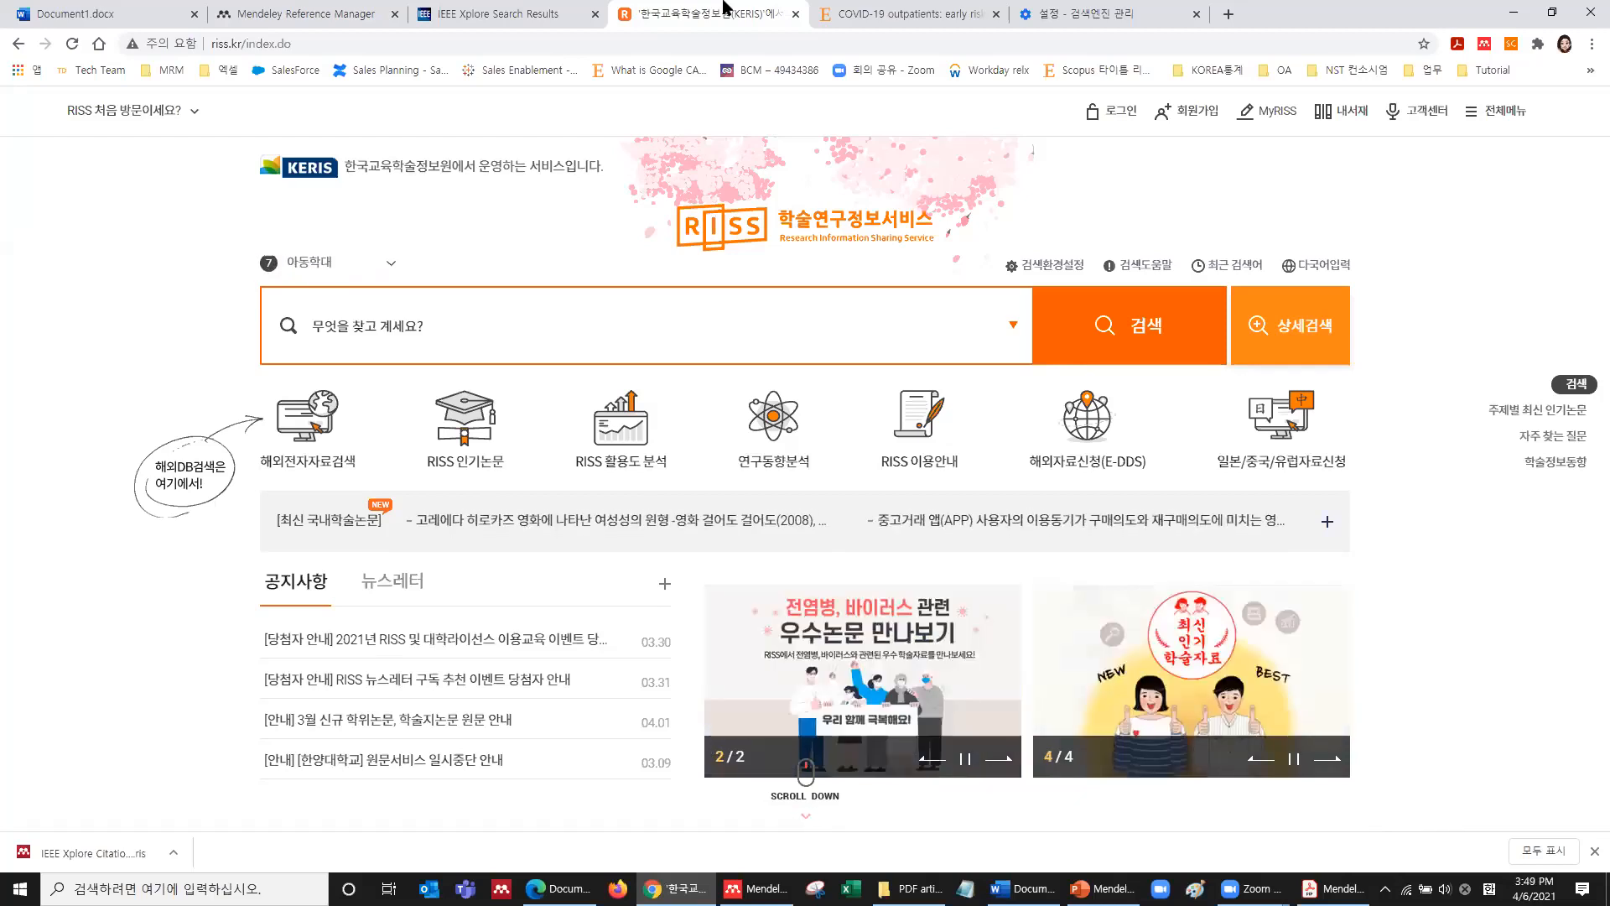
Search RISS for '2차 전지' and dismiss the downloads bar.
{"action": "left_click", "coordinate": [599, 333]}
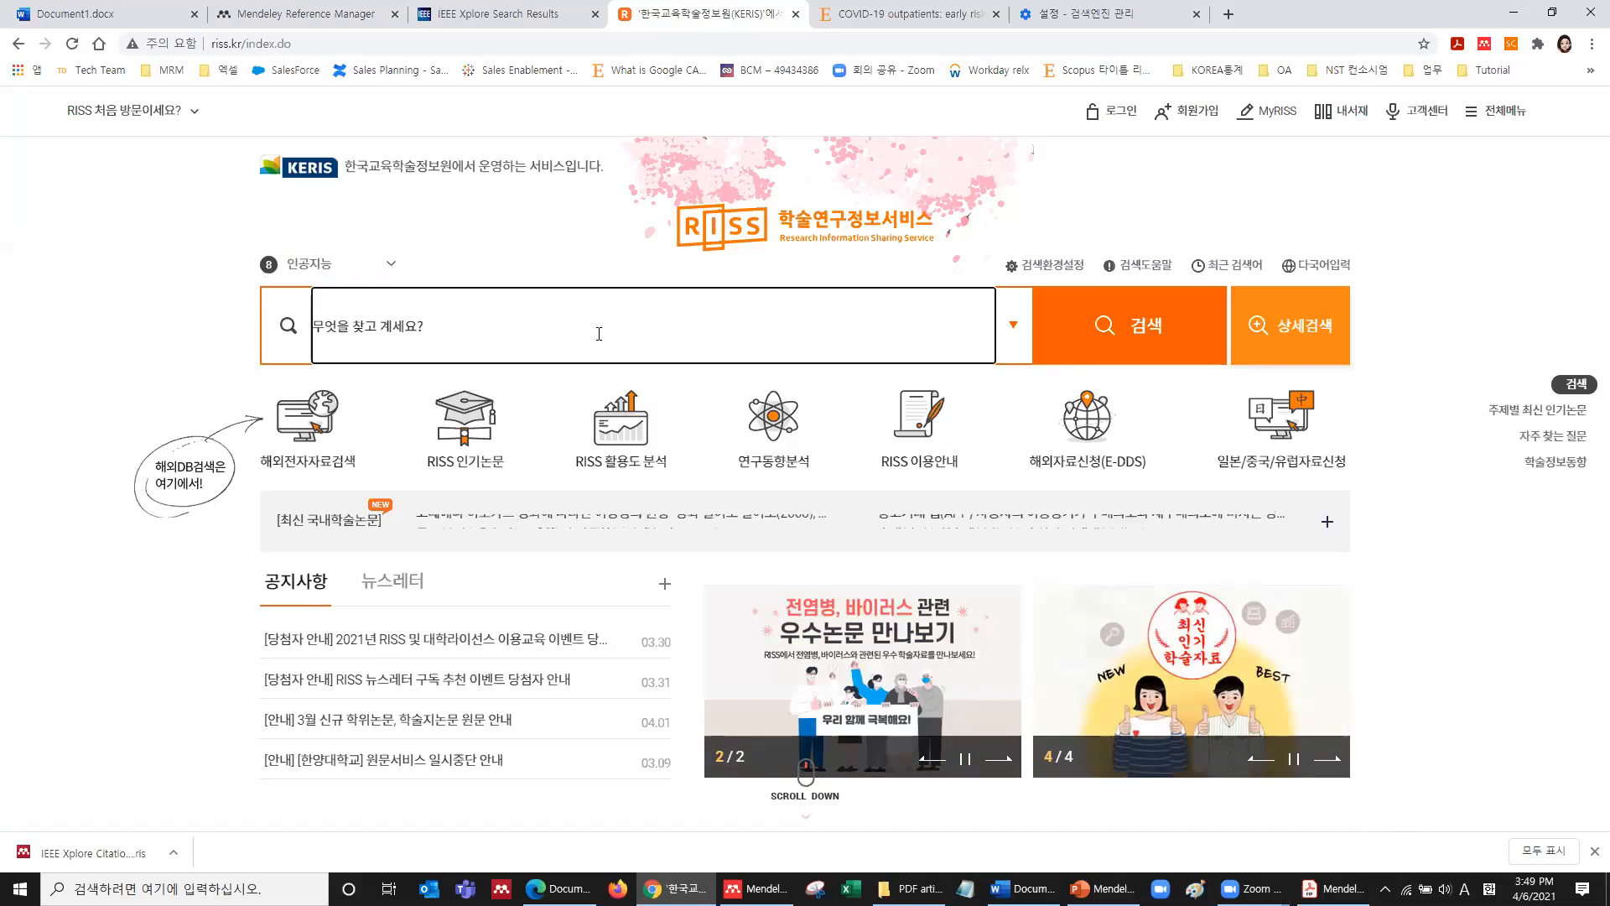
{"action": "type", "text": "2채 전지"}
{"action": "key", "text": "Return"}
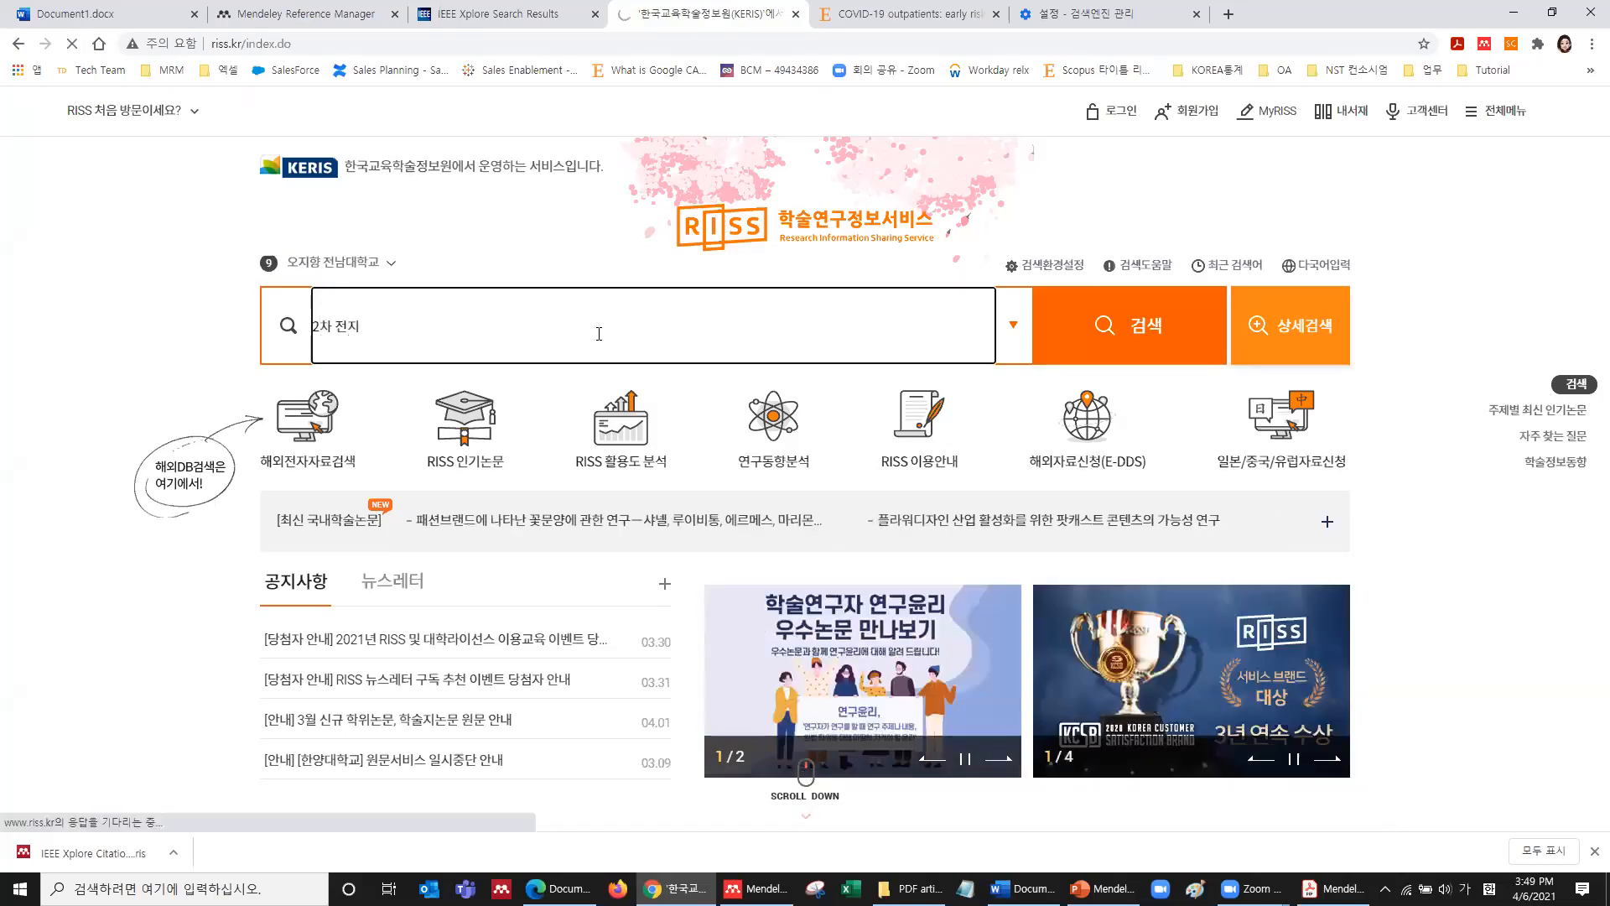
{"action": "left_click", "coordinate": [1591, 852]}
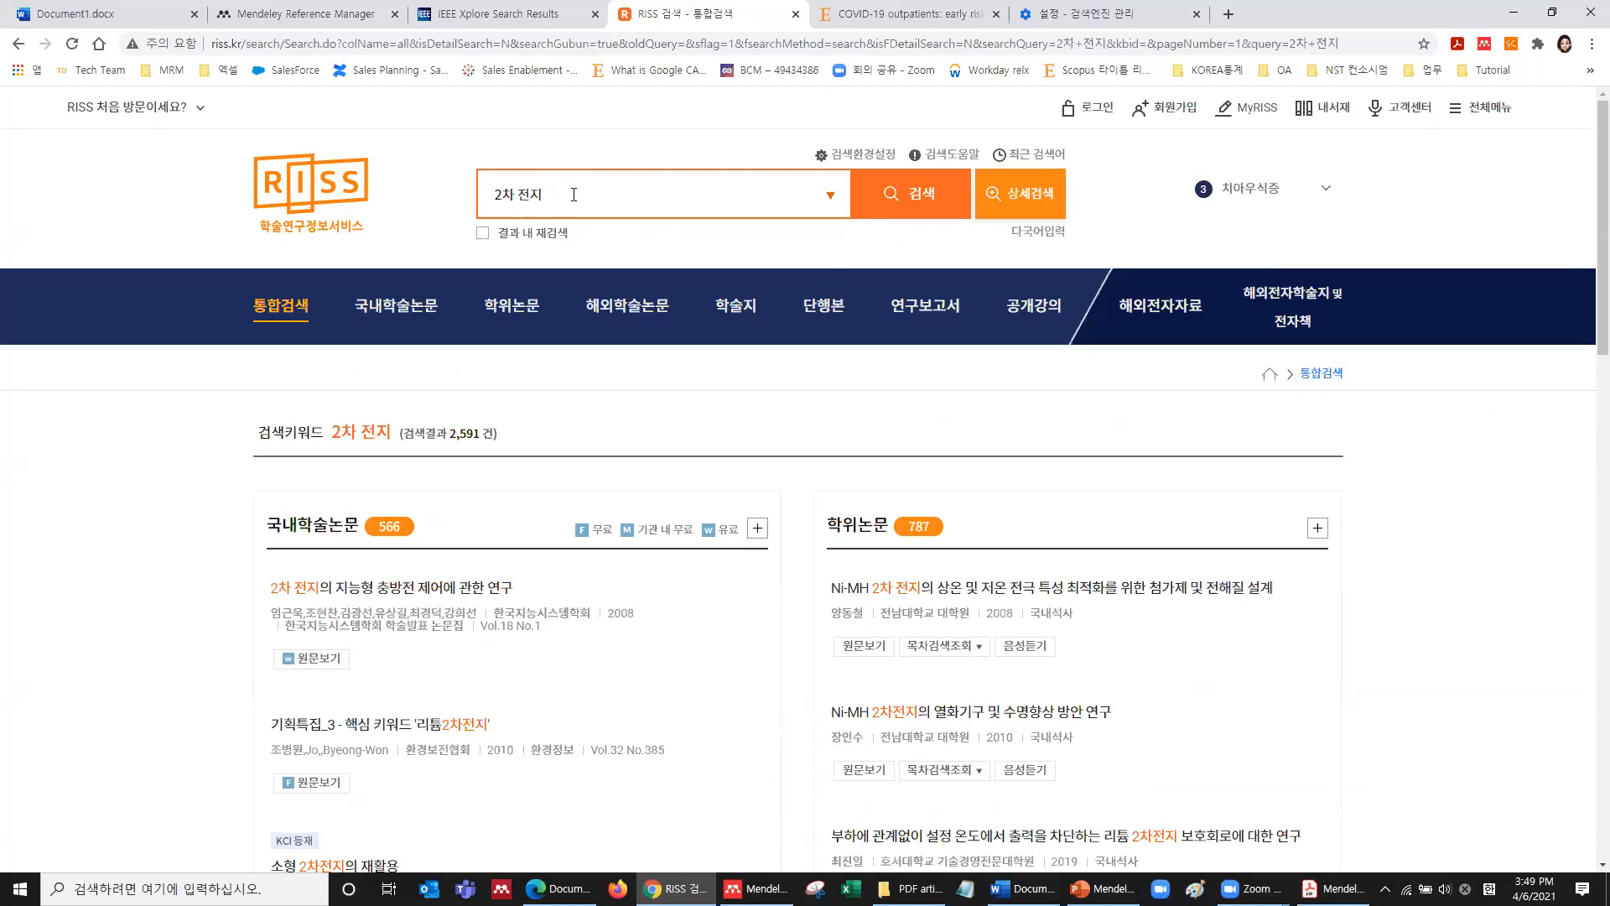
Show all 국내학술논문 results and tick the first two papers for export.
{"action": "scroll", "coordinate": [571, 218], "scroll_direction": "down", "scroll_amount": 3}
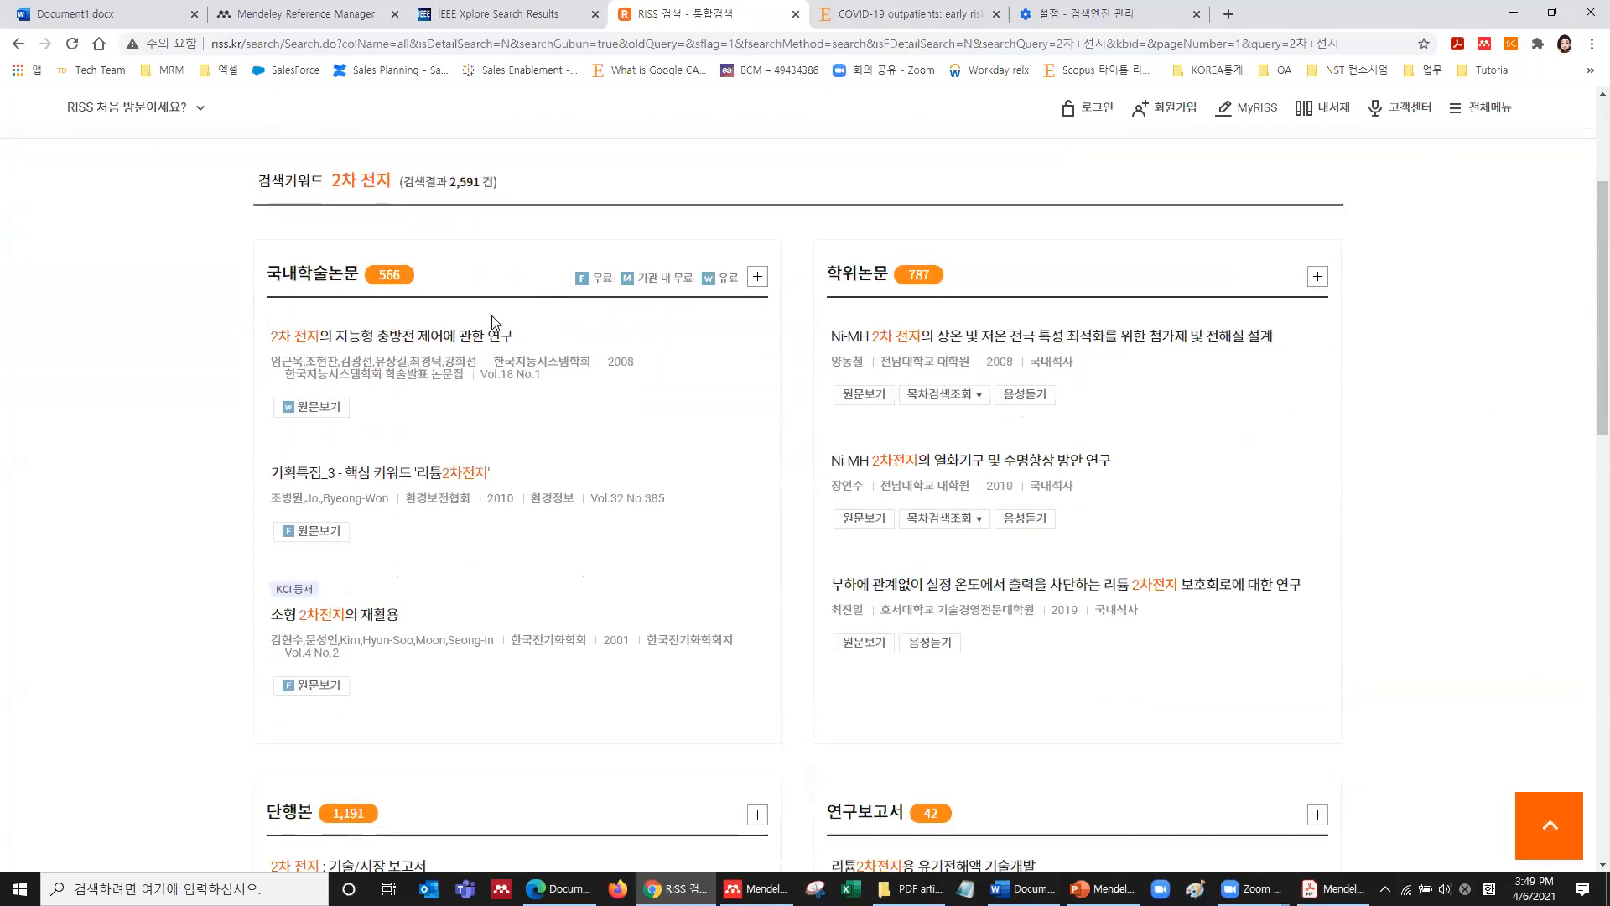
{"action": "left_click", "coordinate": [764, 285]}
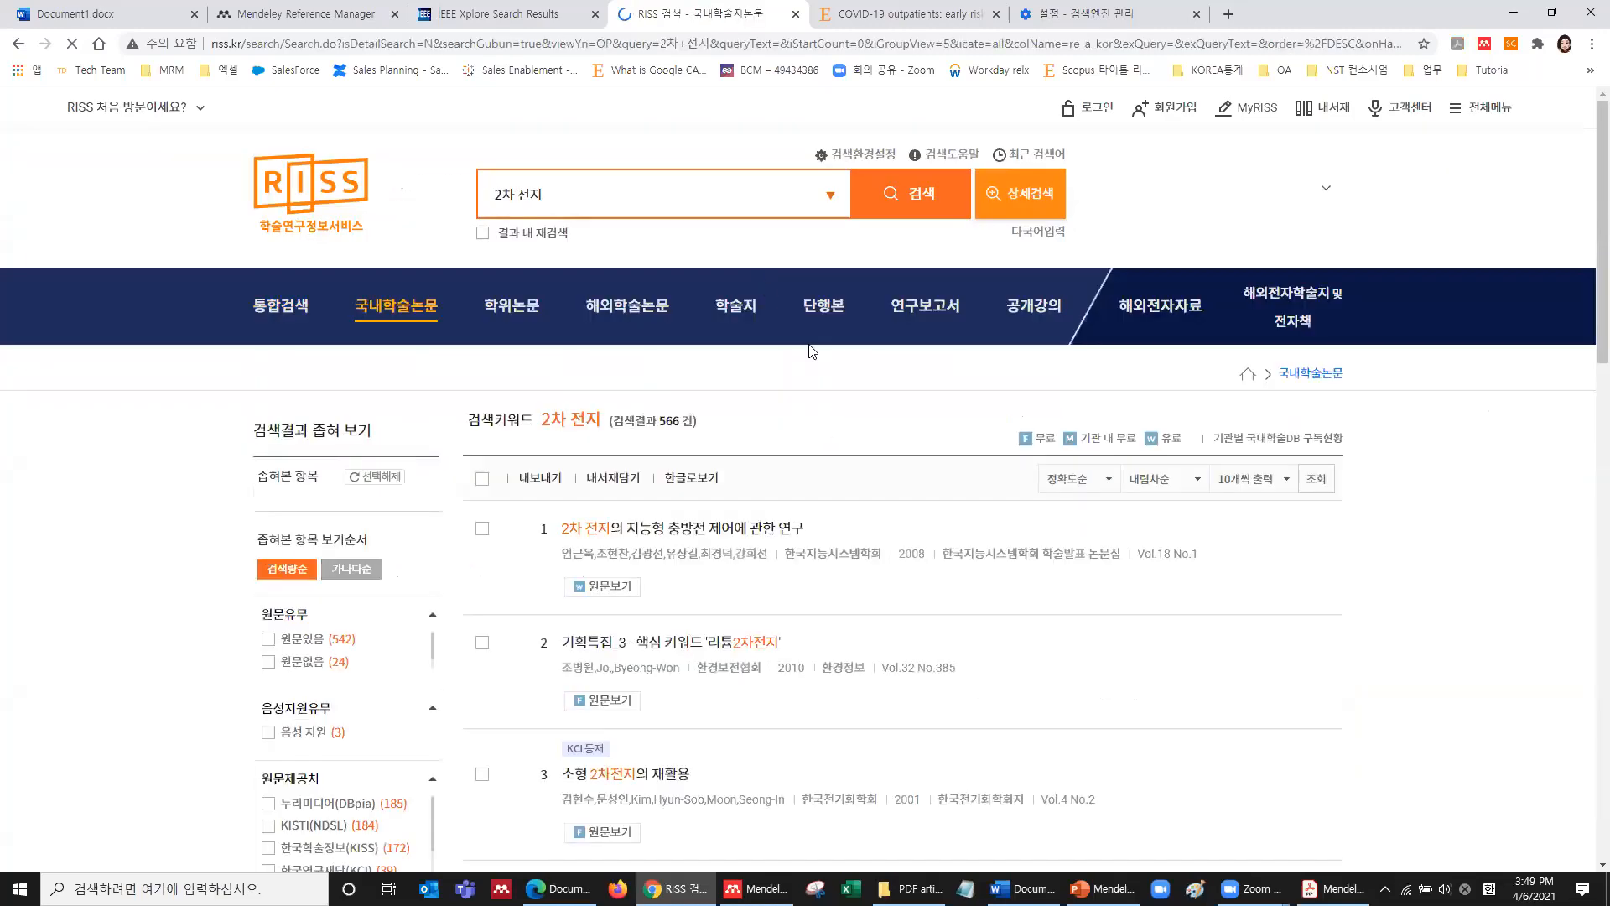
{"action": "scroll", "coordinate": [809, 351], "scroll_direction": "down", "scroll_amount": 5}
{"action": "scroll", "coordinate": [809, 352], "scroll_direction": "up", "scroll_amount": 3}
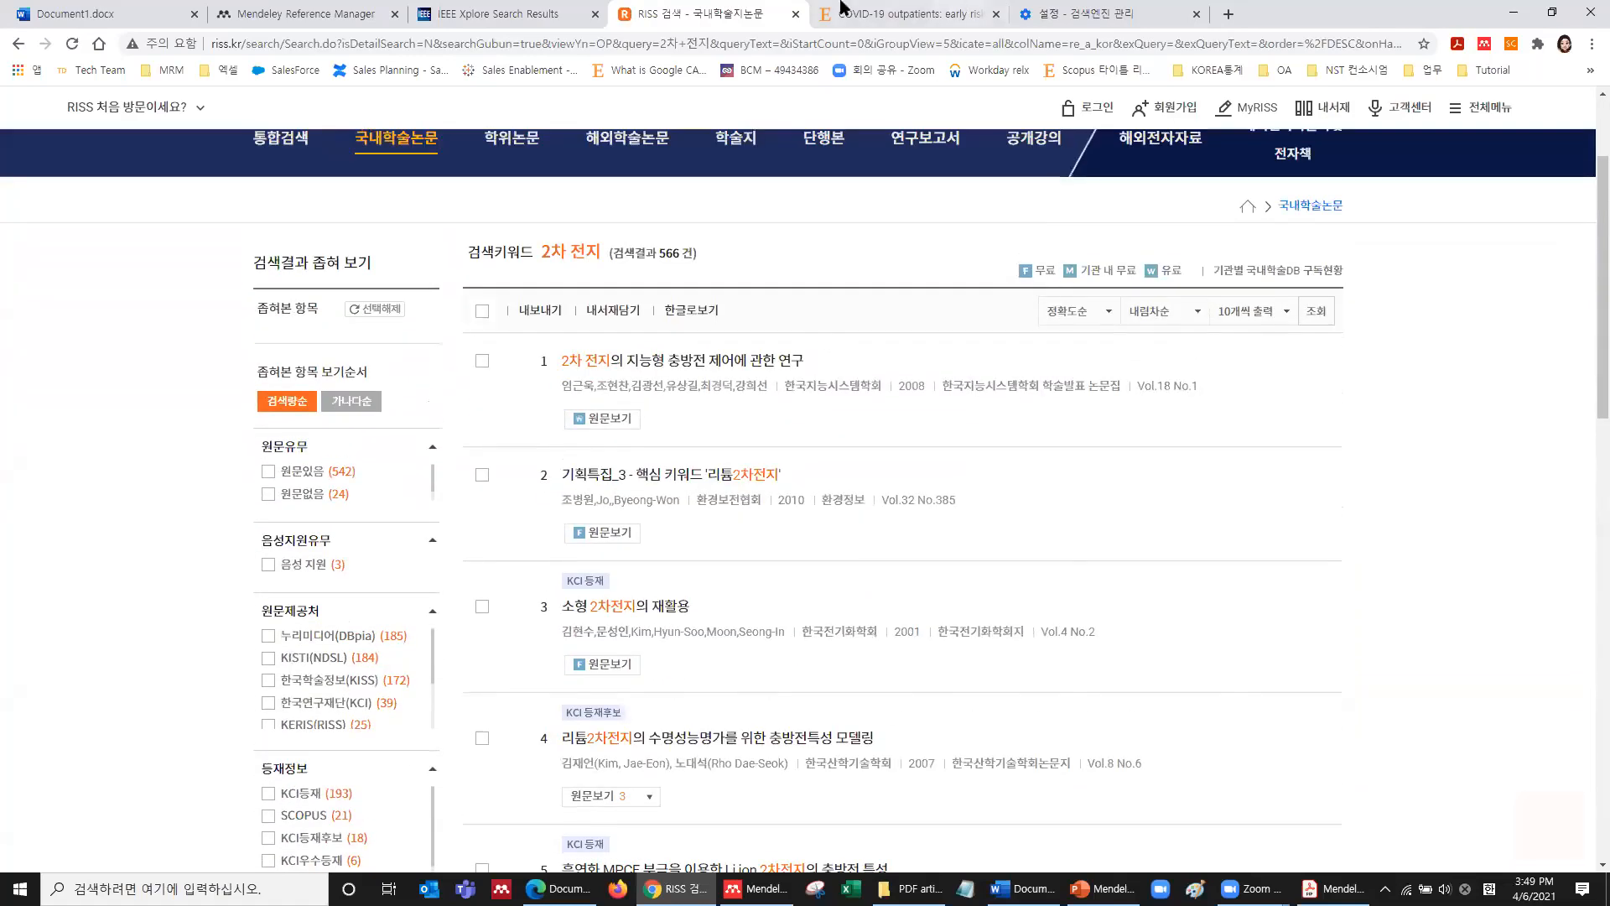
{"action": "left_click", "coordinate": [482, 361]}
{"action": "scroll", "coordinate": [484, 482], "scroll_direction": "up", "scroll_amount": 1}
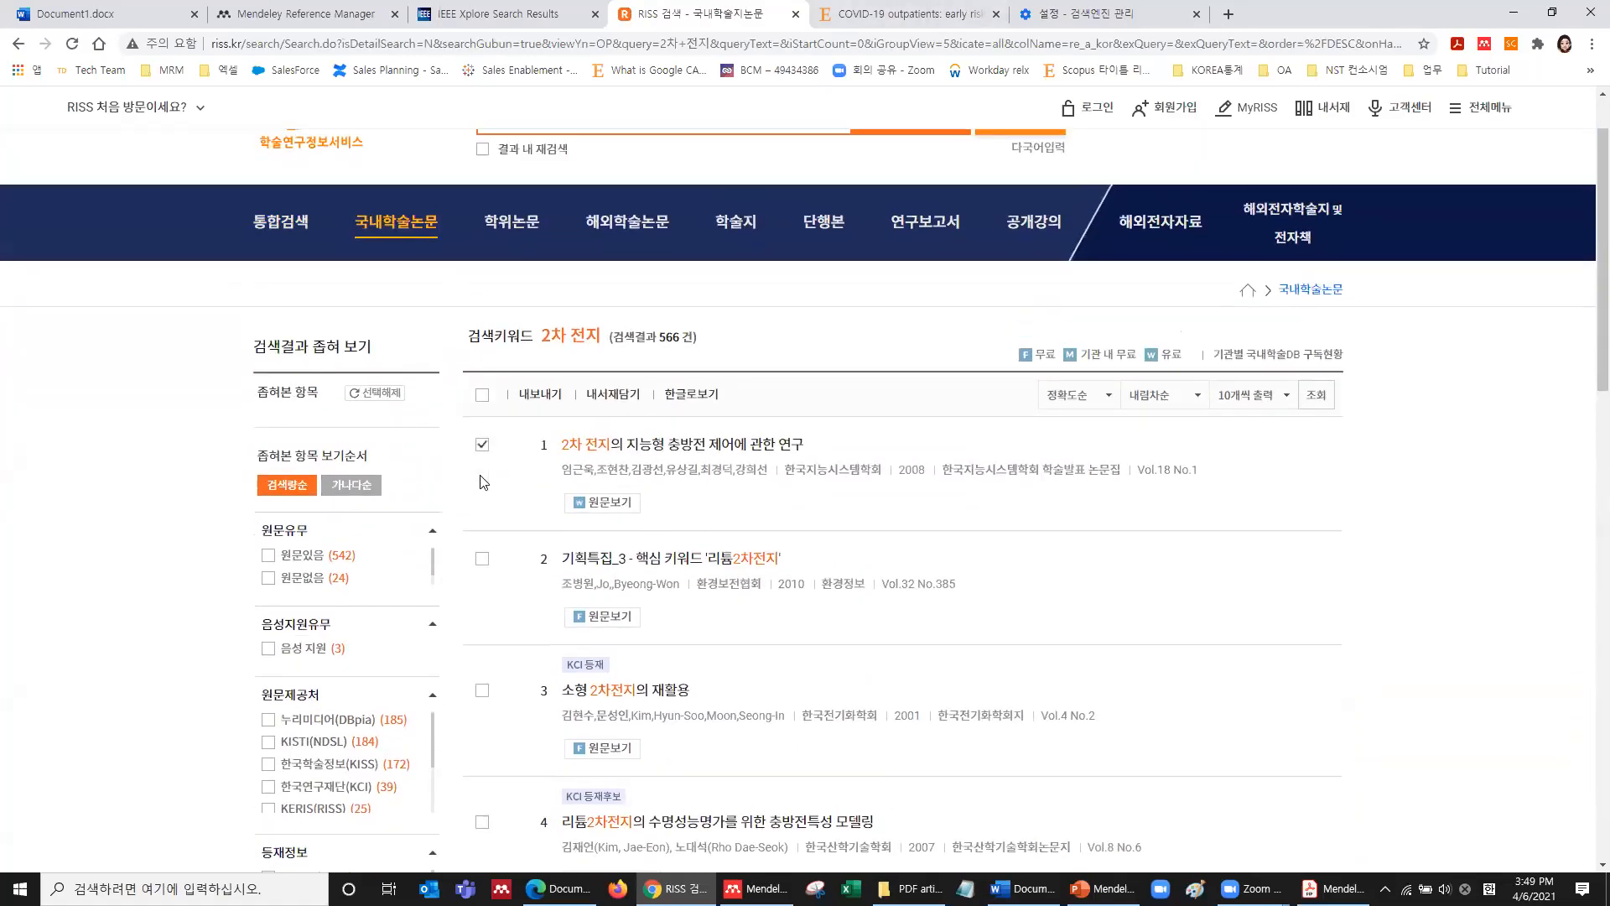
{"action": "left_click", "coordinate": [482, 559]}
Tick results 3 and 4, then export all four papers as an EndNote / Mendeley RIS file.
{"action": "left_click", "coordinate": [483, 689]}
{"action": "left_click", "coordinate": [483, 823]}
{"action": "left_click", "coordinate": [542, 395]}
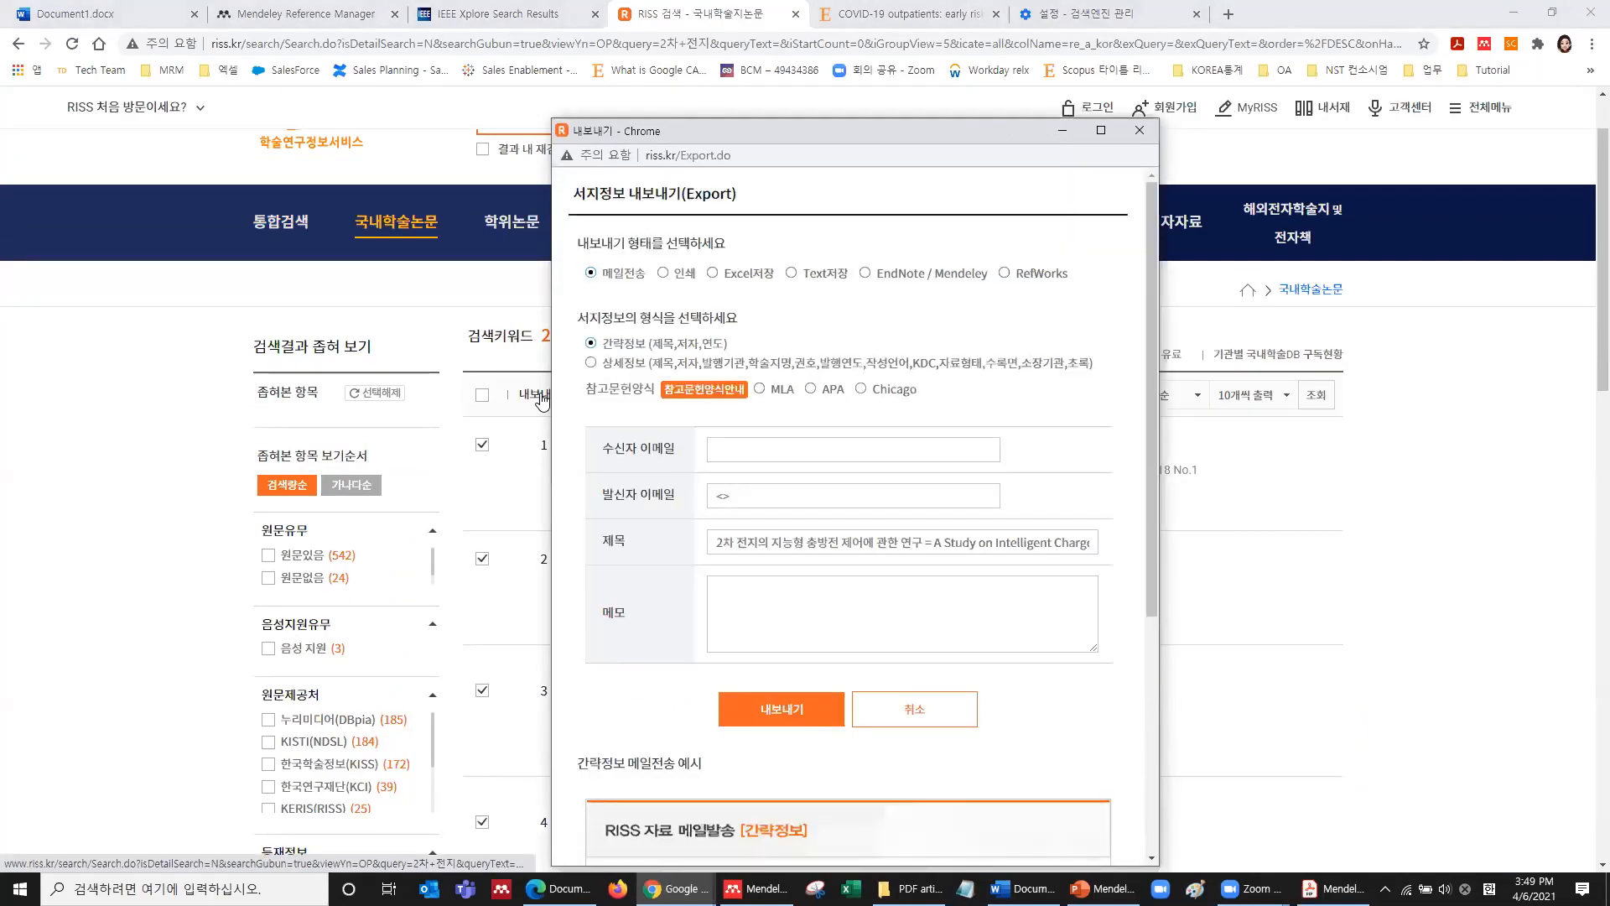
{"action": "left_click", "coordinate": [867, 275]}
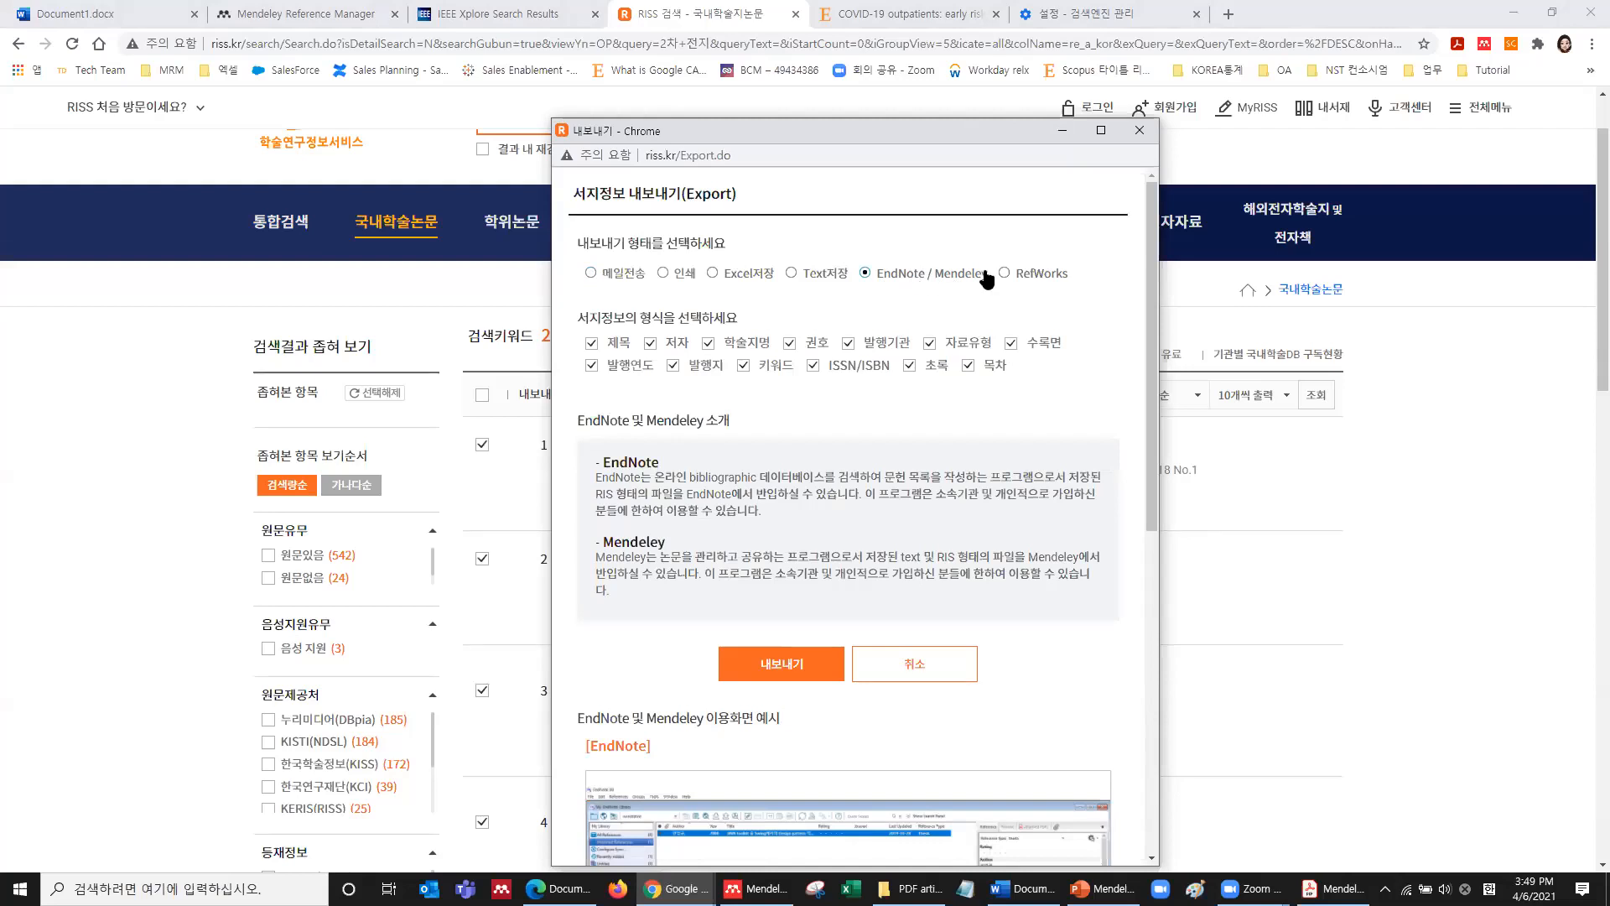
{"action": "left_click", "coordinate": [782, 664]}
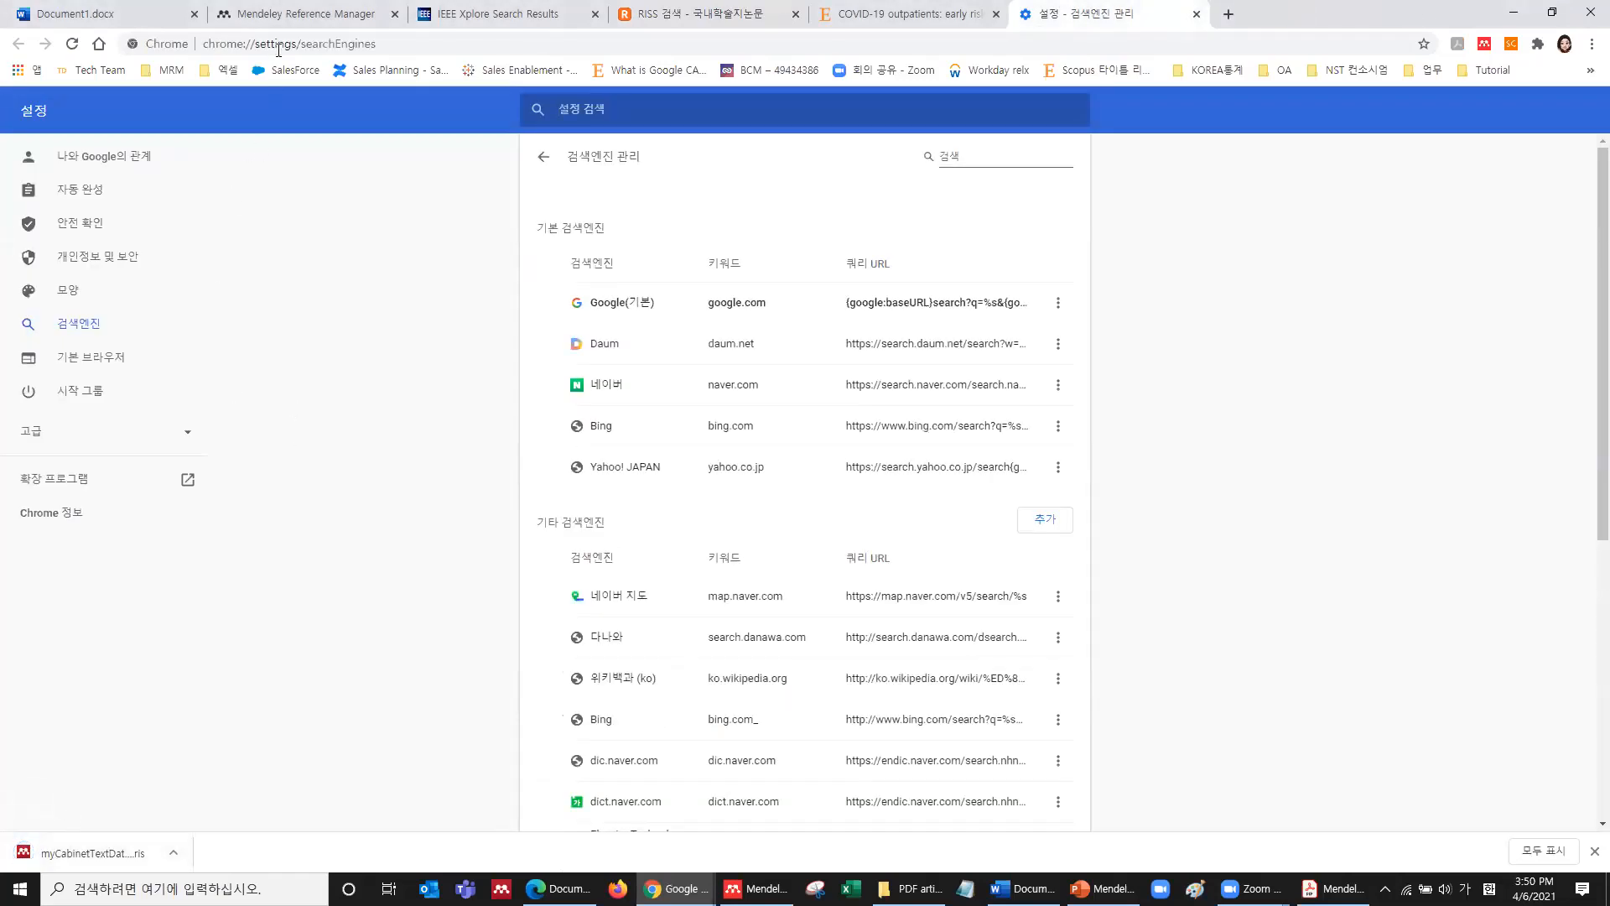
{"action": "left_click", "coordinate": [297, 12]}
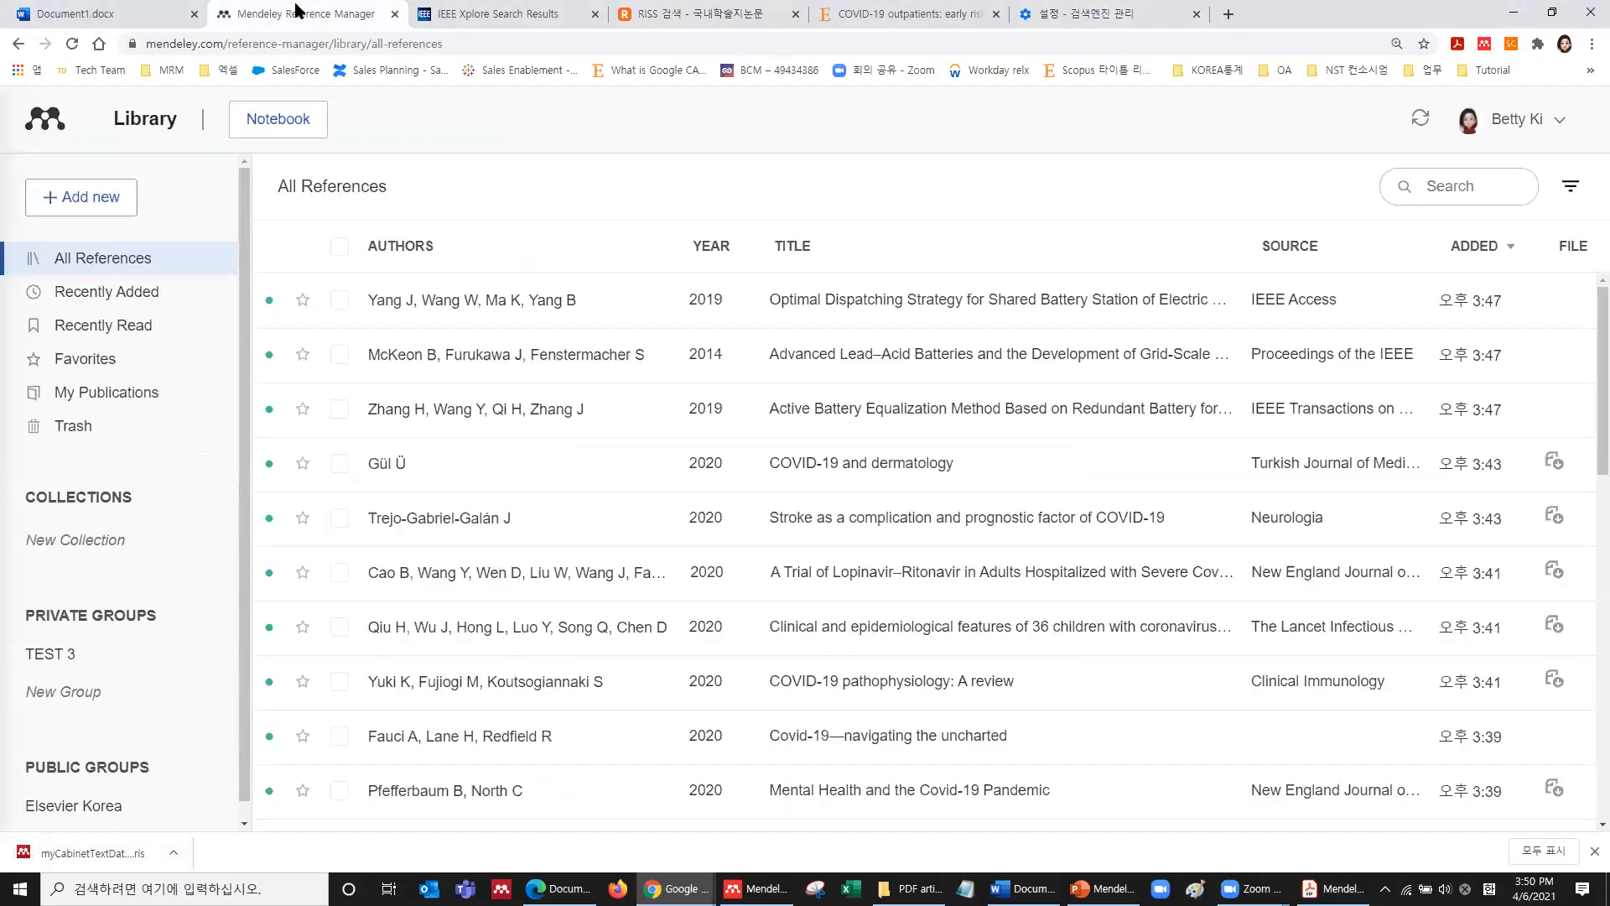
Import the myCabinetTextData (8) RIS file into the Mendeley library.
{"action": "left_click", "coordinate": [80, 201]}
{"action": "left_click", "coordinate": [102, 331]}
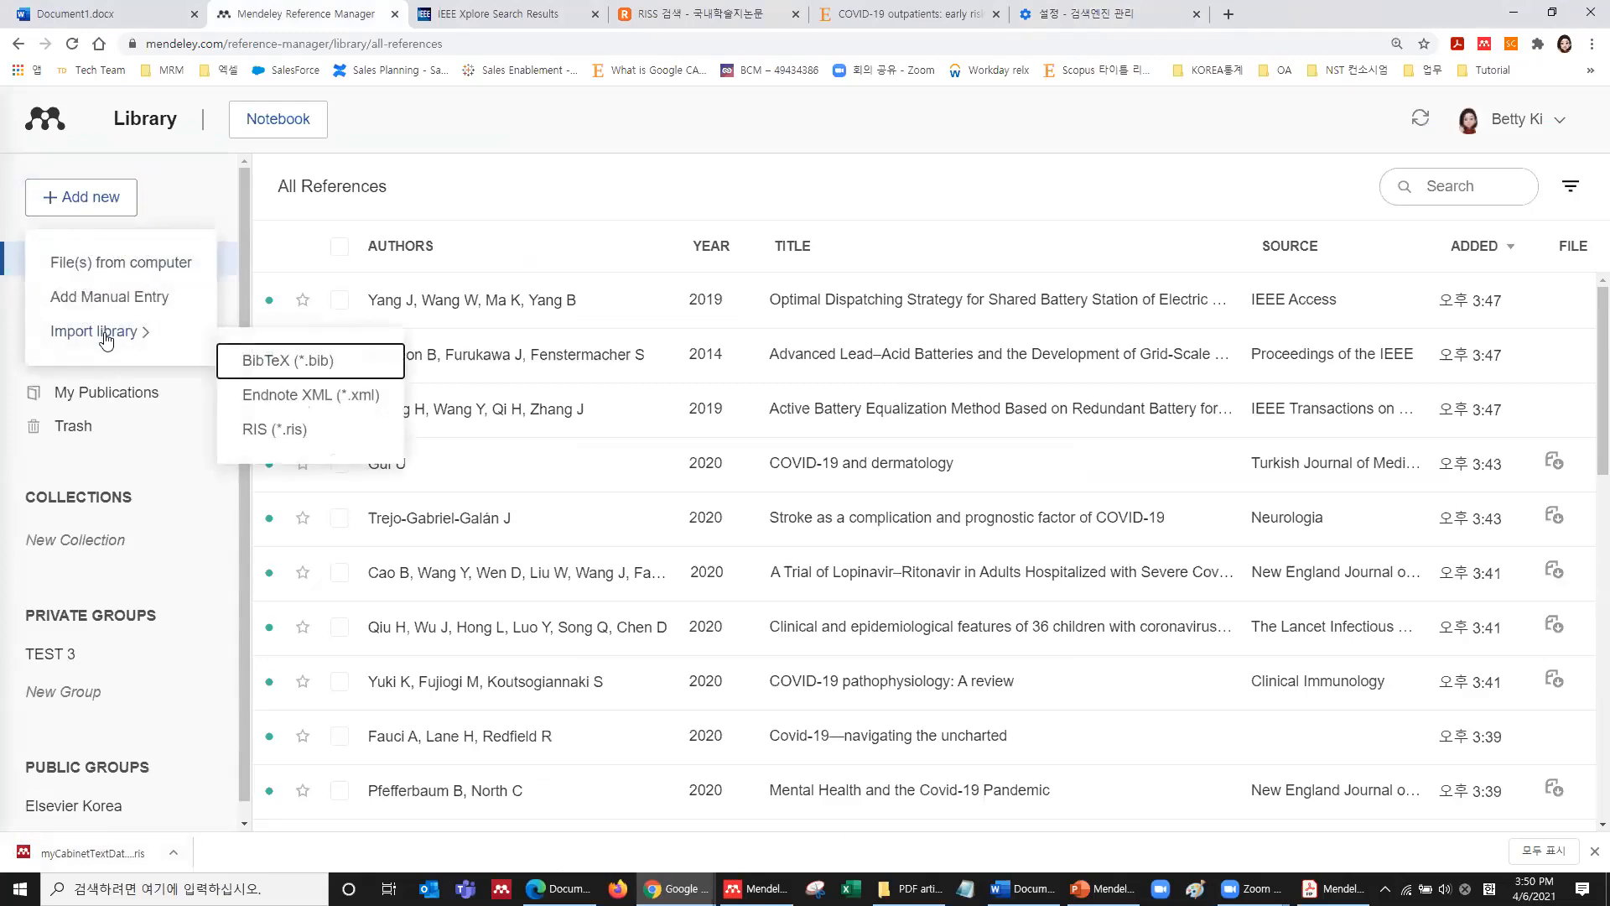
{"action": "left_click", "coordinate": [255, 430]}
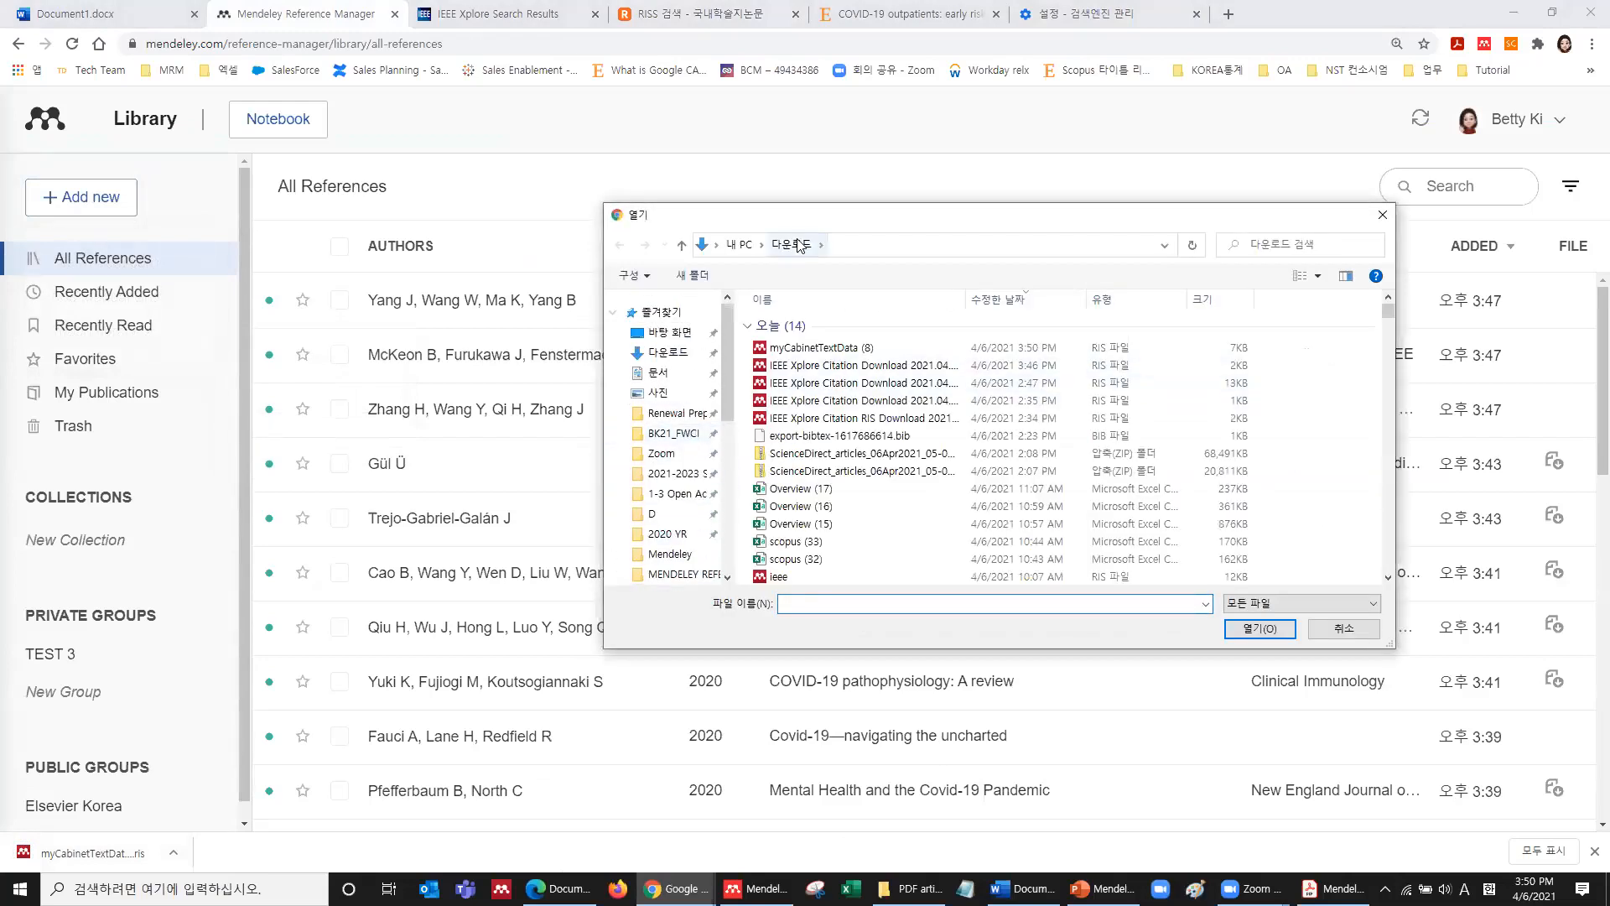
{"action": "left_click", "coordinate": [821, 351]}
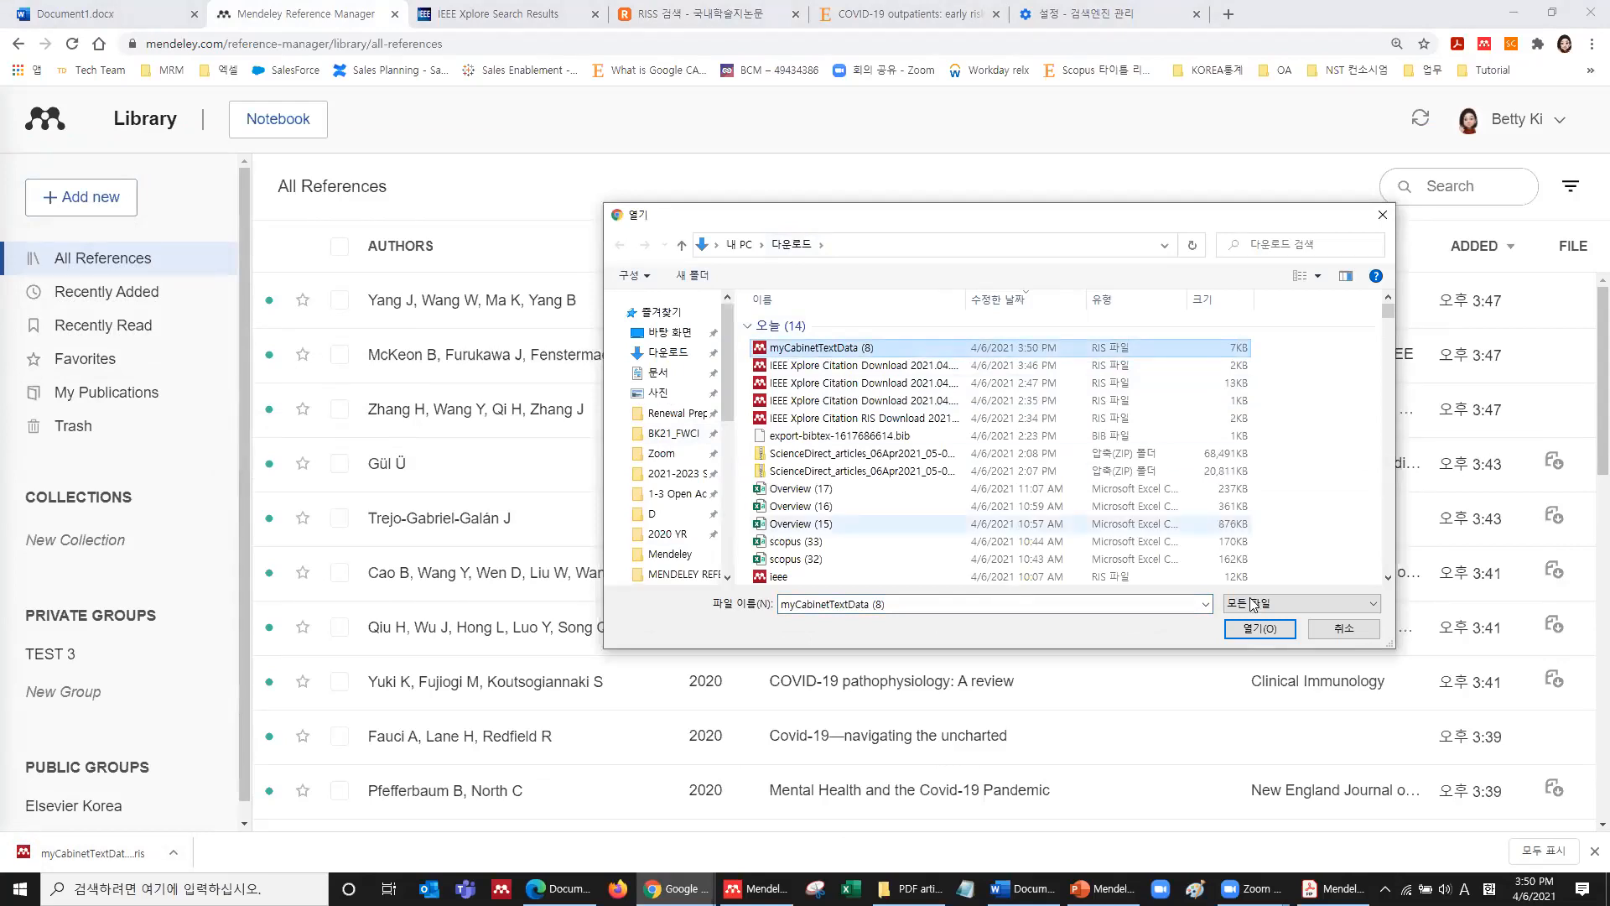
{"action": "left_click", "coordinate": [1274, 625]}
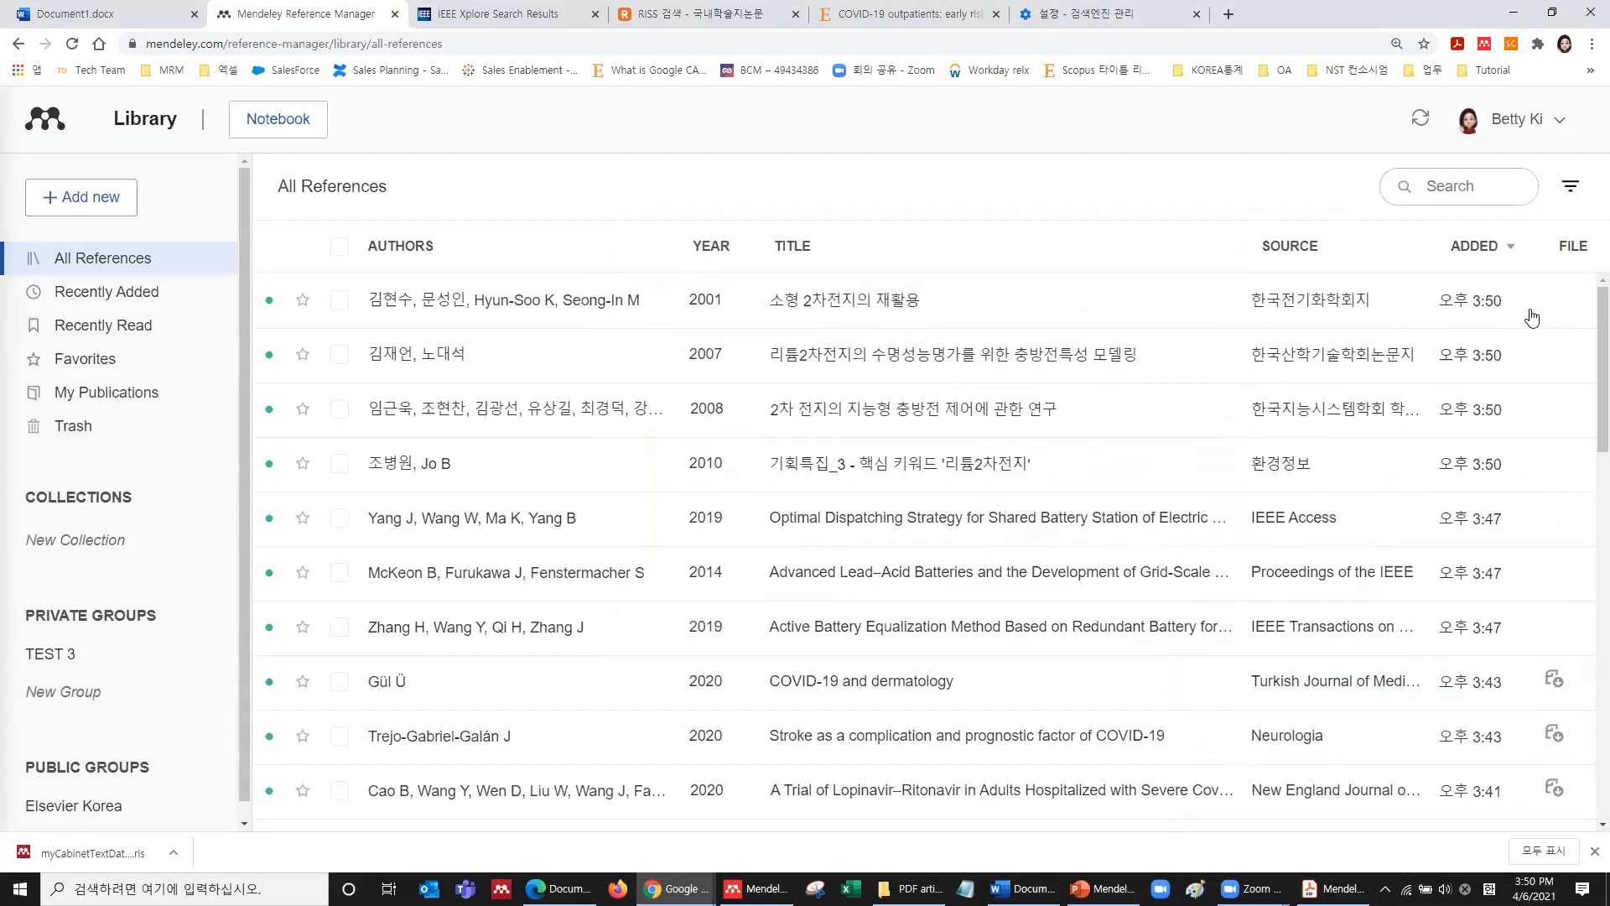
Attach the 11.4 MB Carbon materials PDF to the 2007 리튬2차전지 charge-discharge modelling reference.
{"action": "left_click", "coordinate": [1117, 355]}
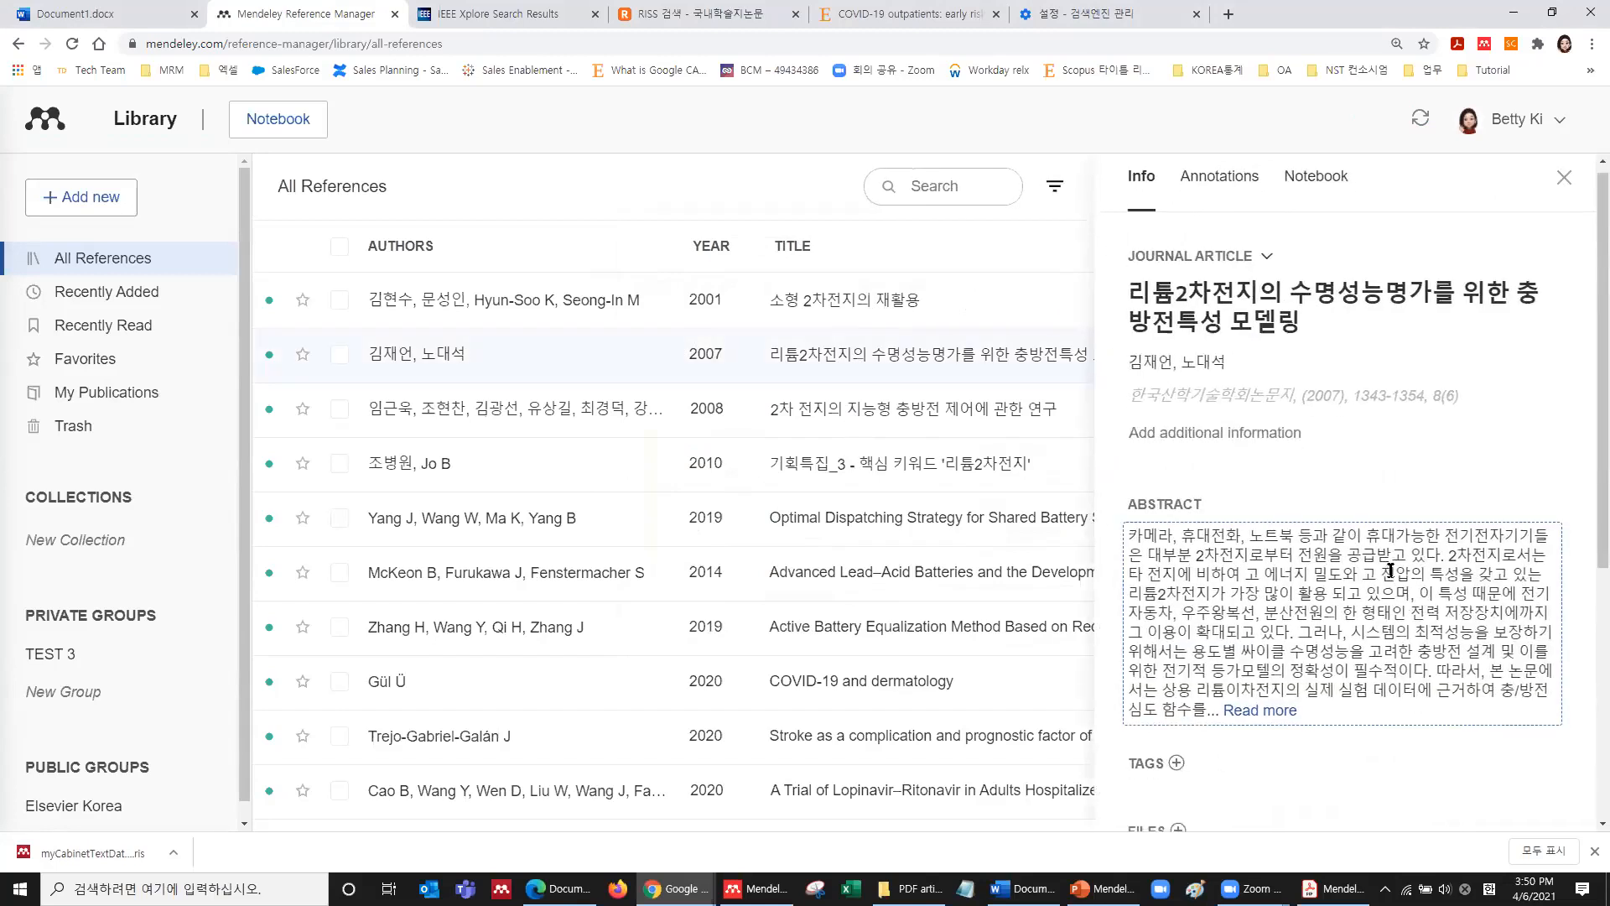
{"action": "scroll", "coordinate": [1390, 570], "scroll_direction": "down", "scroll_amount": 5}
{"action": "left_click", "coordinate": [1178, 404]}
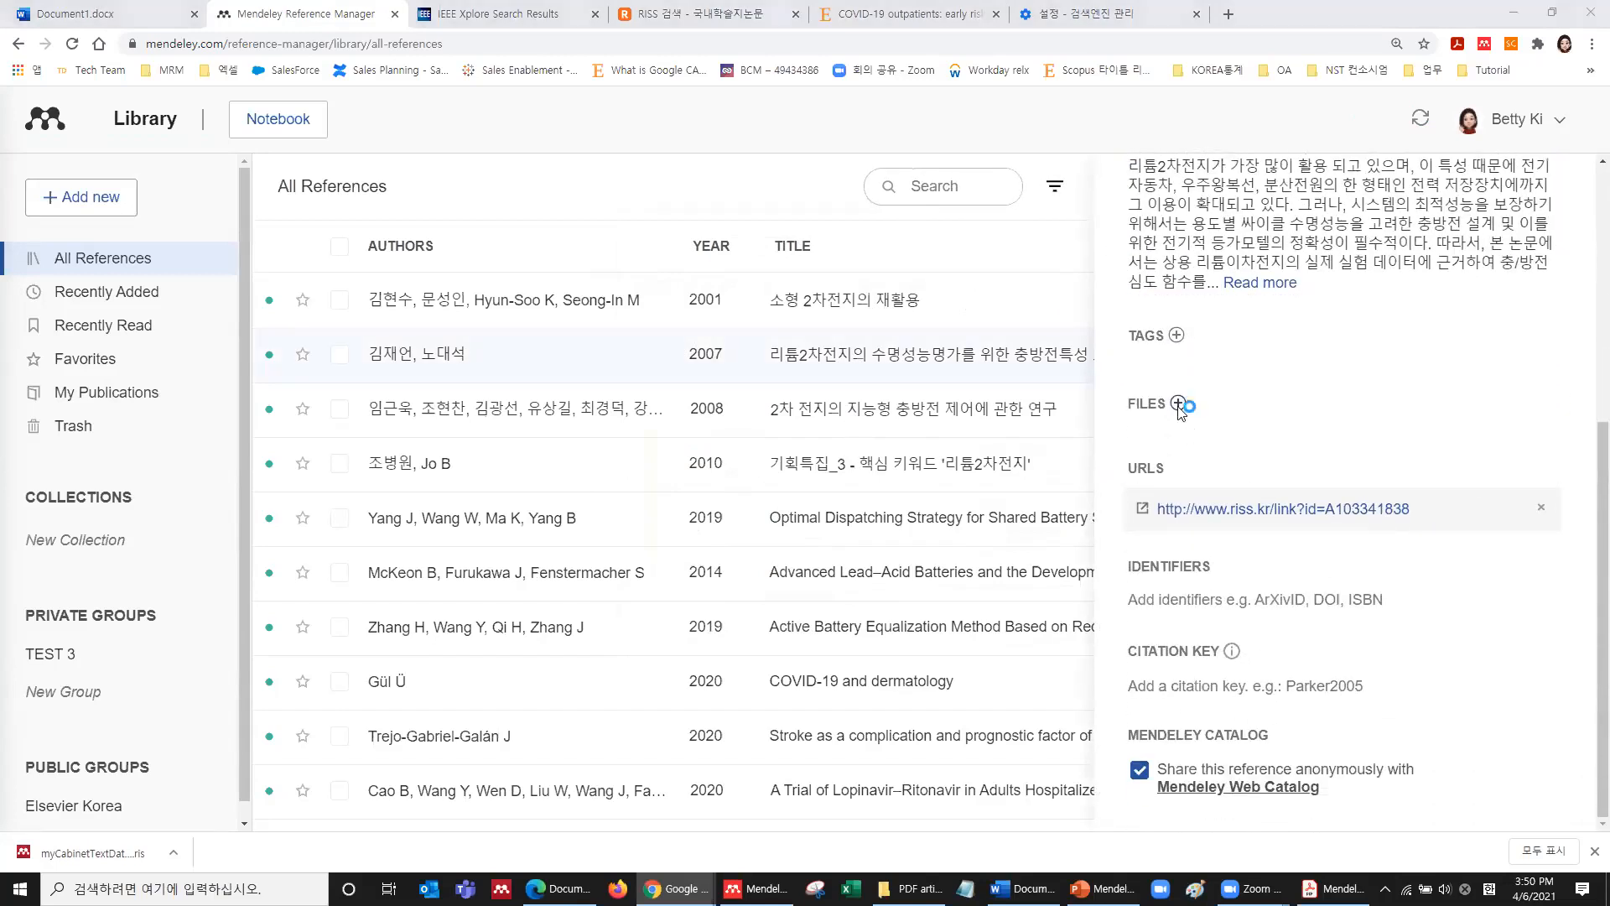
{"action": "left_click", "coordinate": [868, 366]}
{"action": "left_click", "coordinate": [1287, 631]}
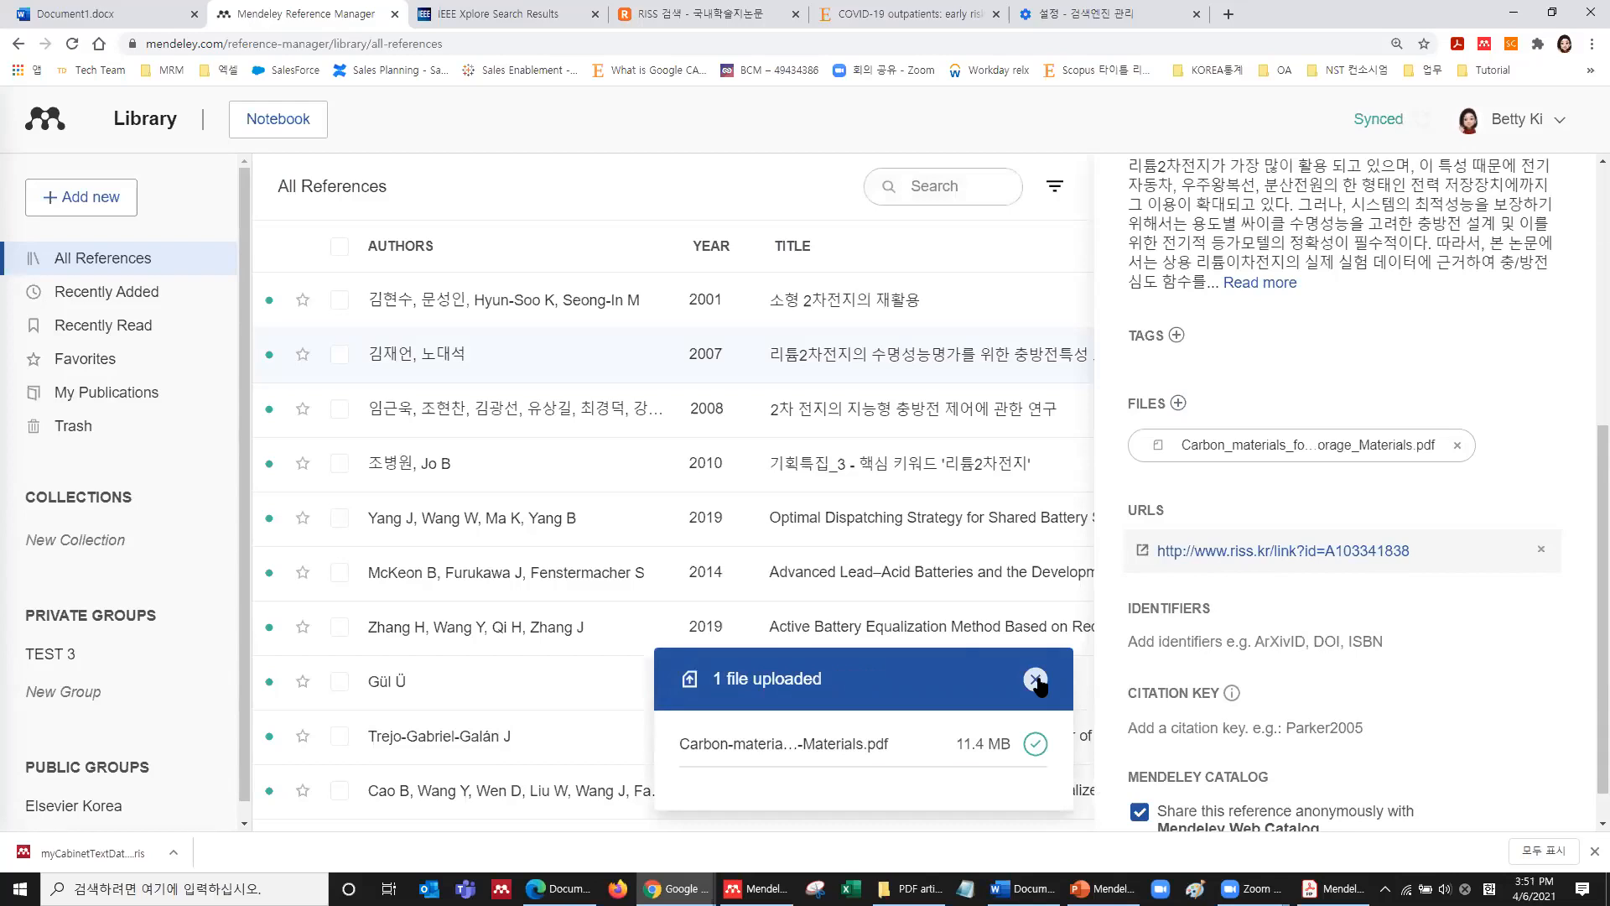
{"action": "left_click", "coordinate": [1036, 680]}
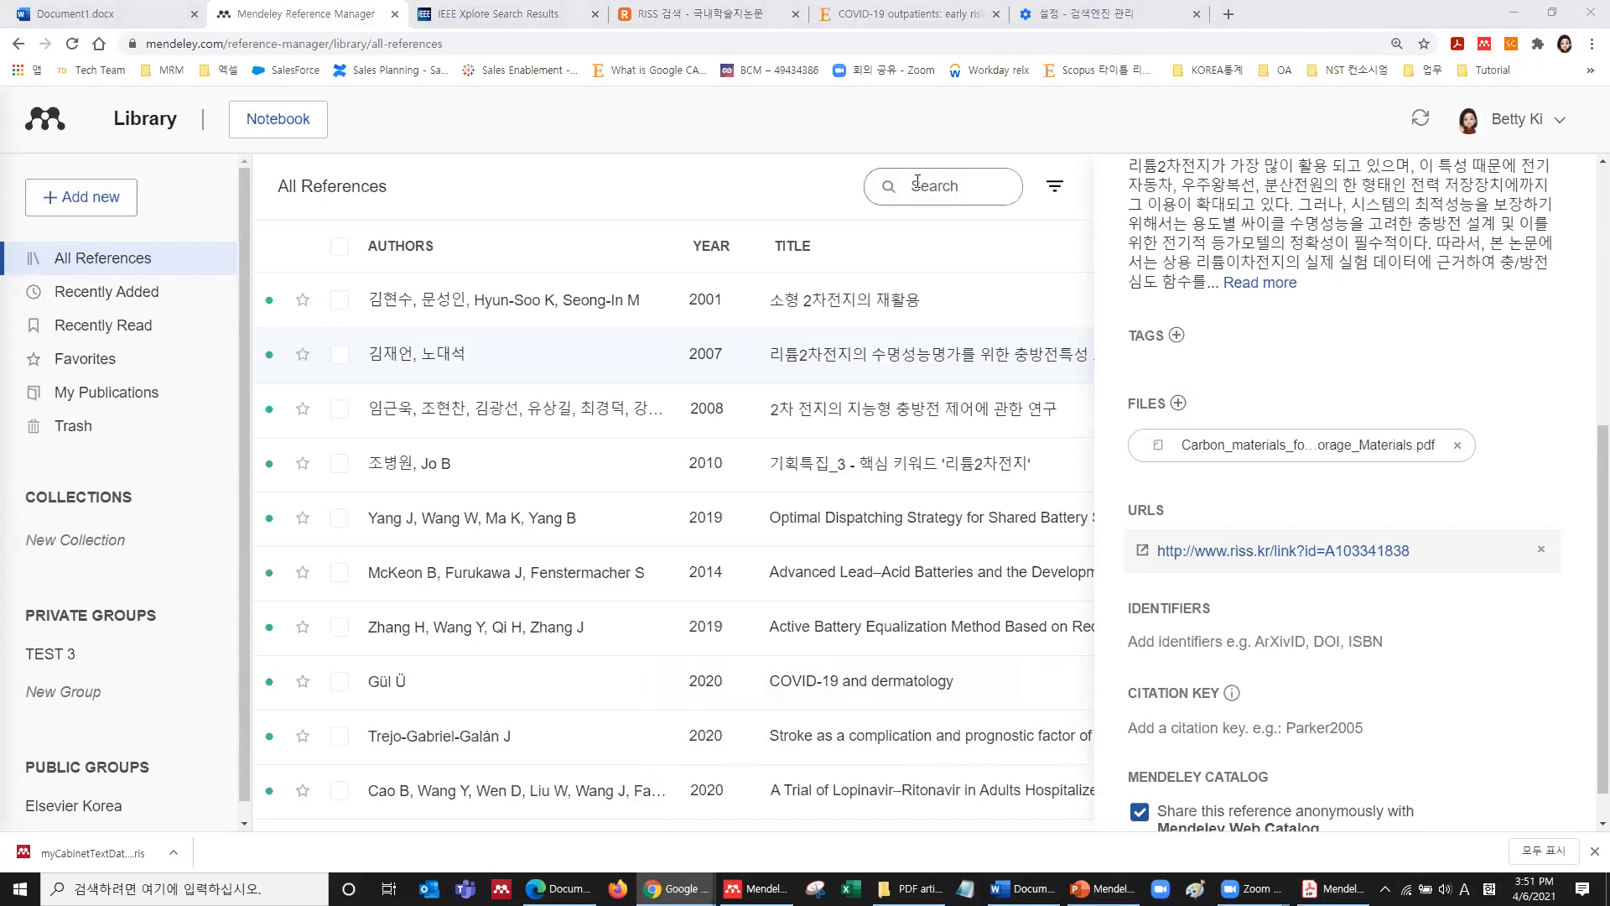
{"action": "scroll", "coordinate": [1366, 377], "scroll_direction": "up", "scroll_amount": 6}
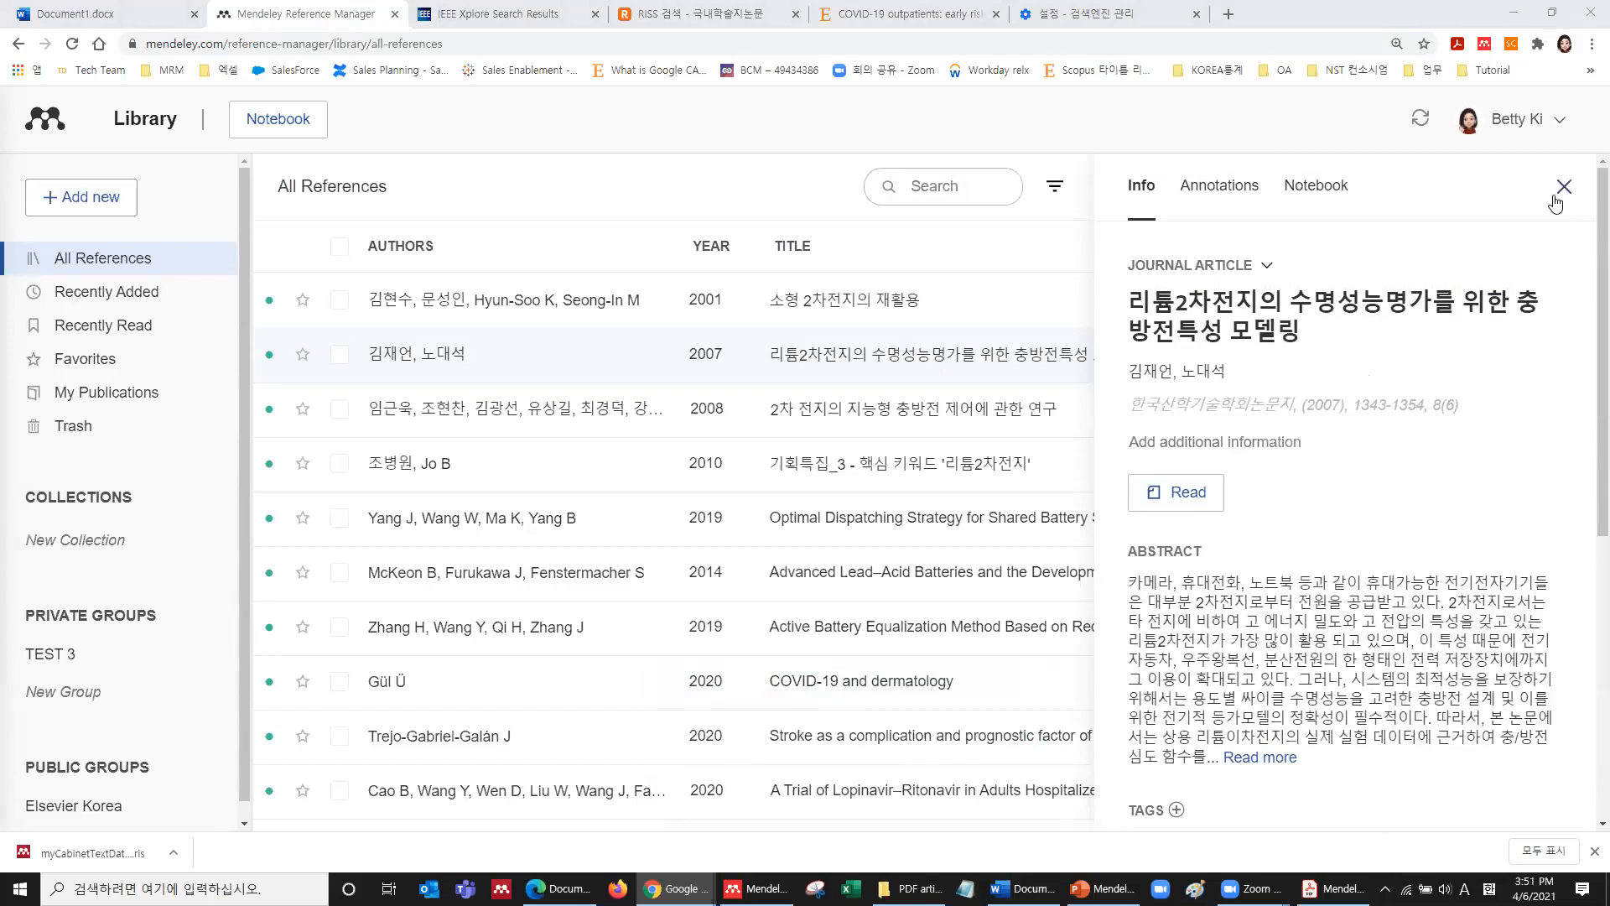
Close the details panel, sort by Authors, Year, Title and Source, then view Recently Added and Recently Read.
{"action": "left_click", "coordinate": [1561, 188]}
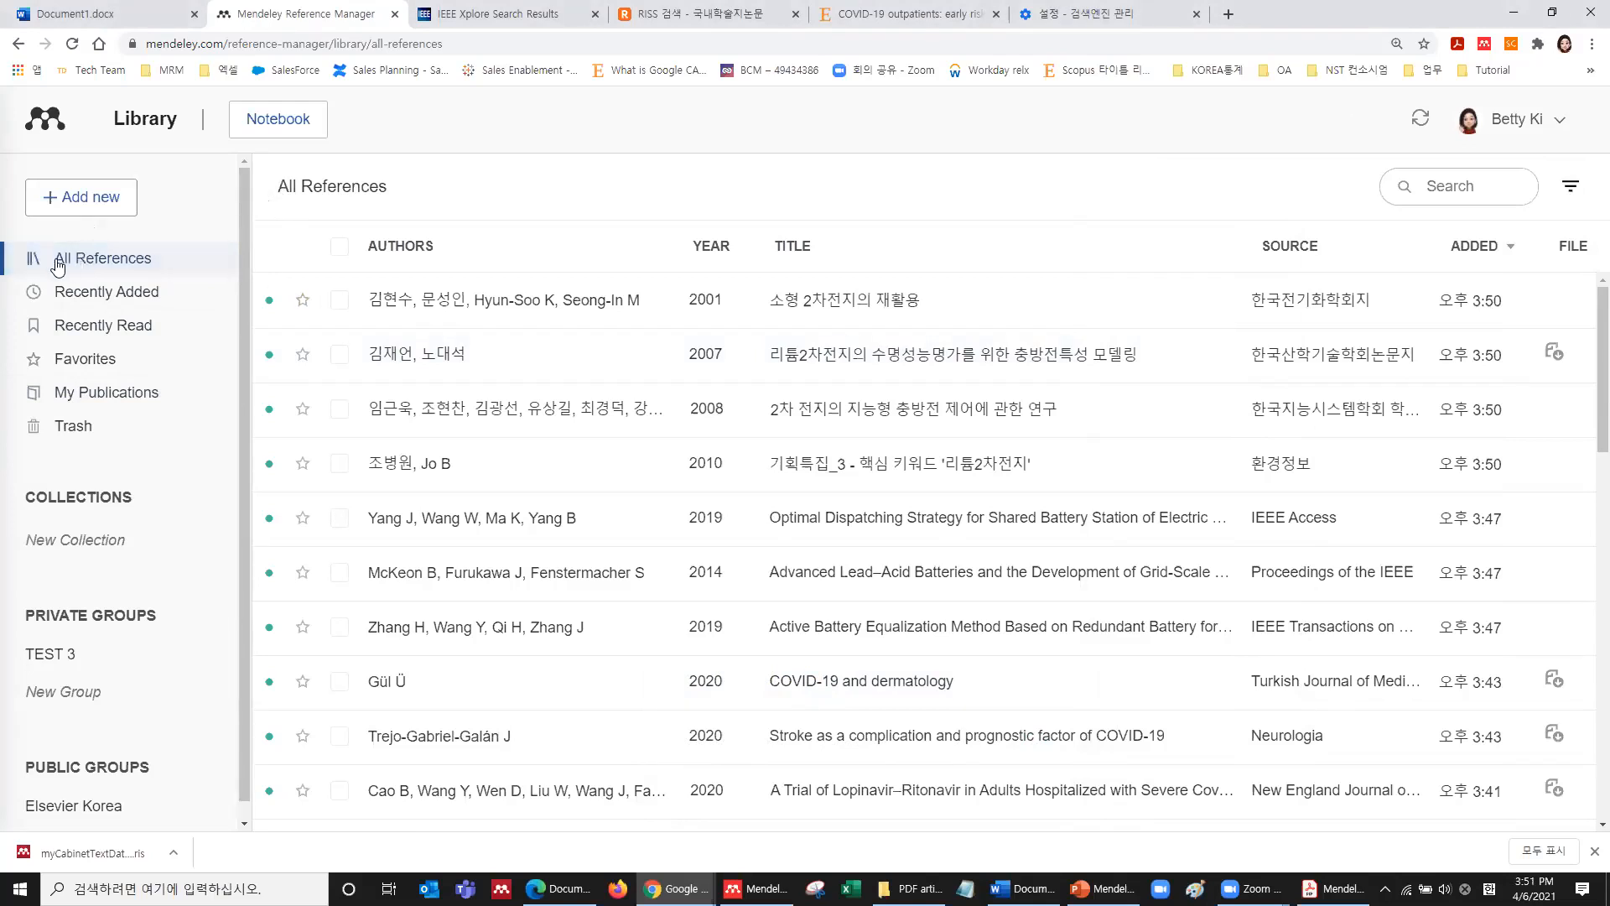
{"action": "scroll", "coordinate": [737, 560], "scroll_direction": "down", "scroll_amount": 1}
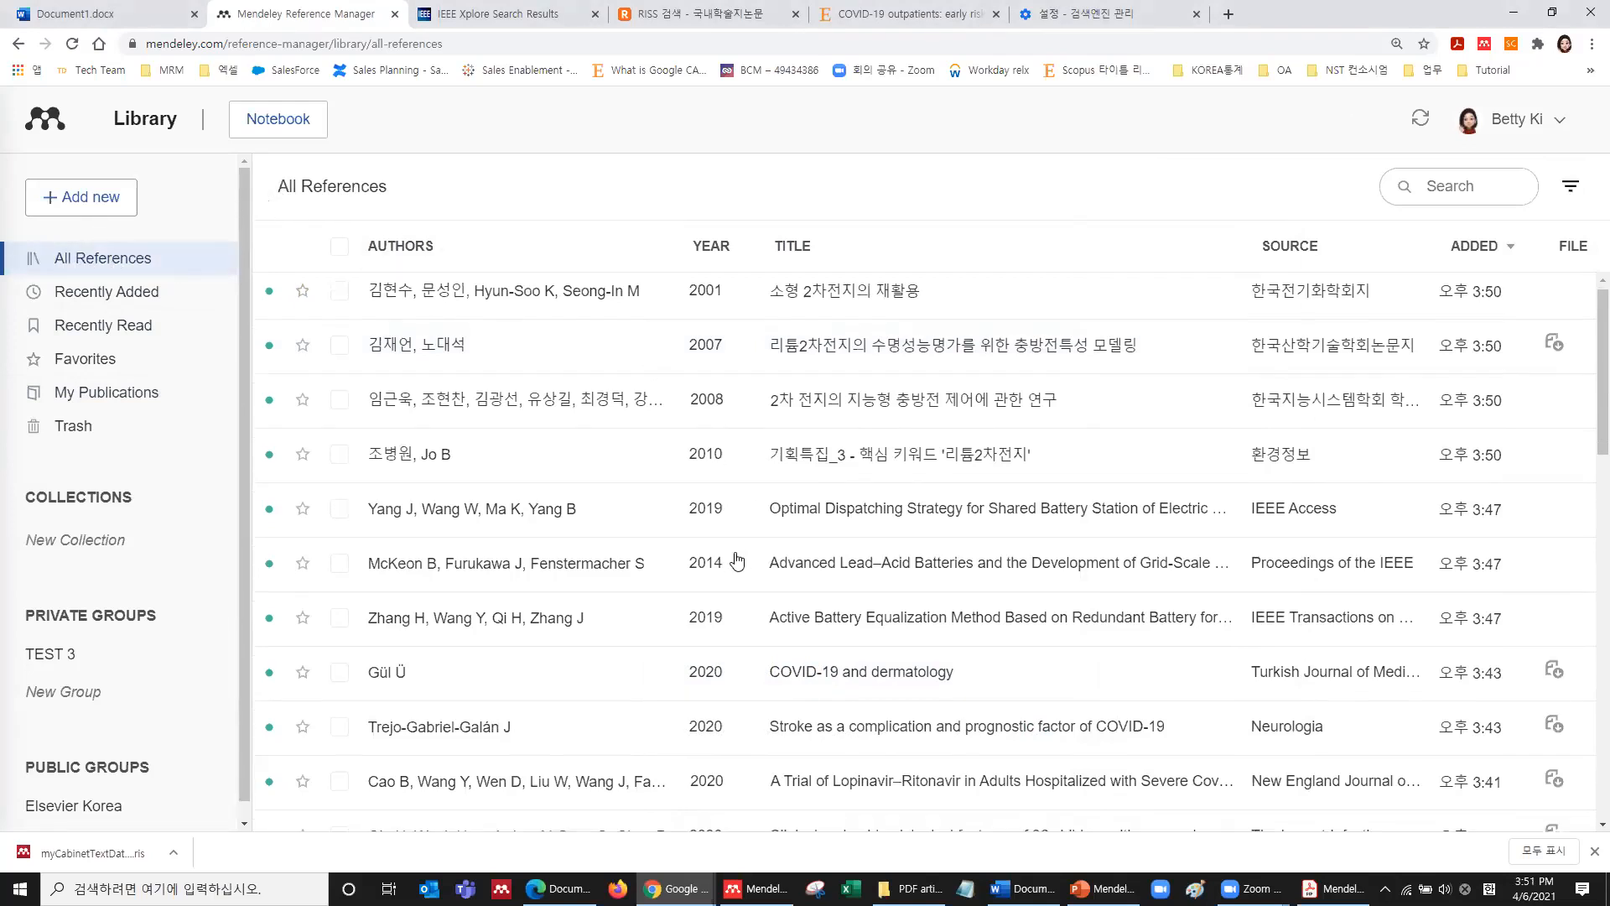
{"action": "scroll", "coordinate": [737, 560], "scroll_direction": "down", "scroll_amount": 10}
{"action": "scroll", "coordinate": [733, 554], "scroll_direction": "up", "scroll_amount": 11}
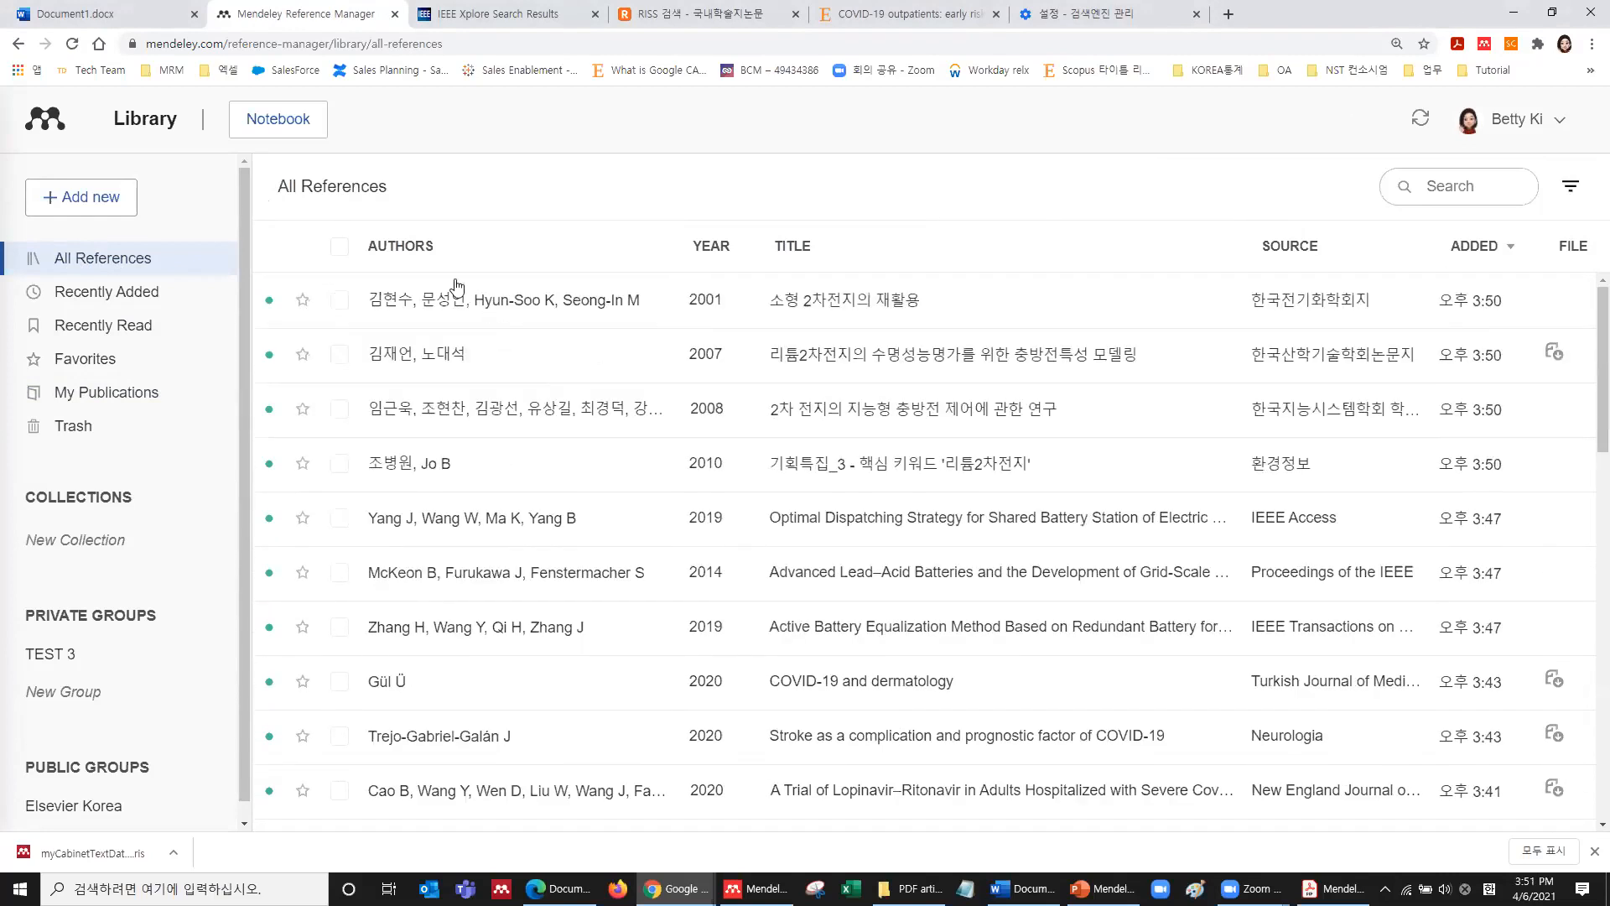
{"action": "left_click", "coordinate": [420, 254]}
{"action": "left_click", "coordinate": [738, 248]}
{"action": "left_click", "coordinate": [791, 251]}
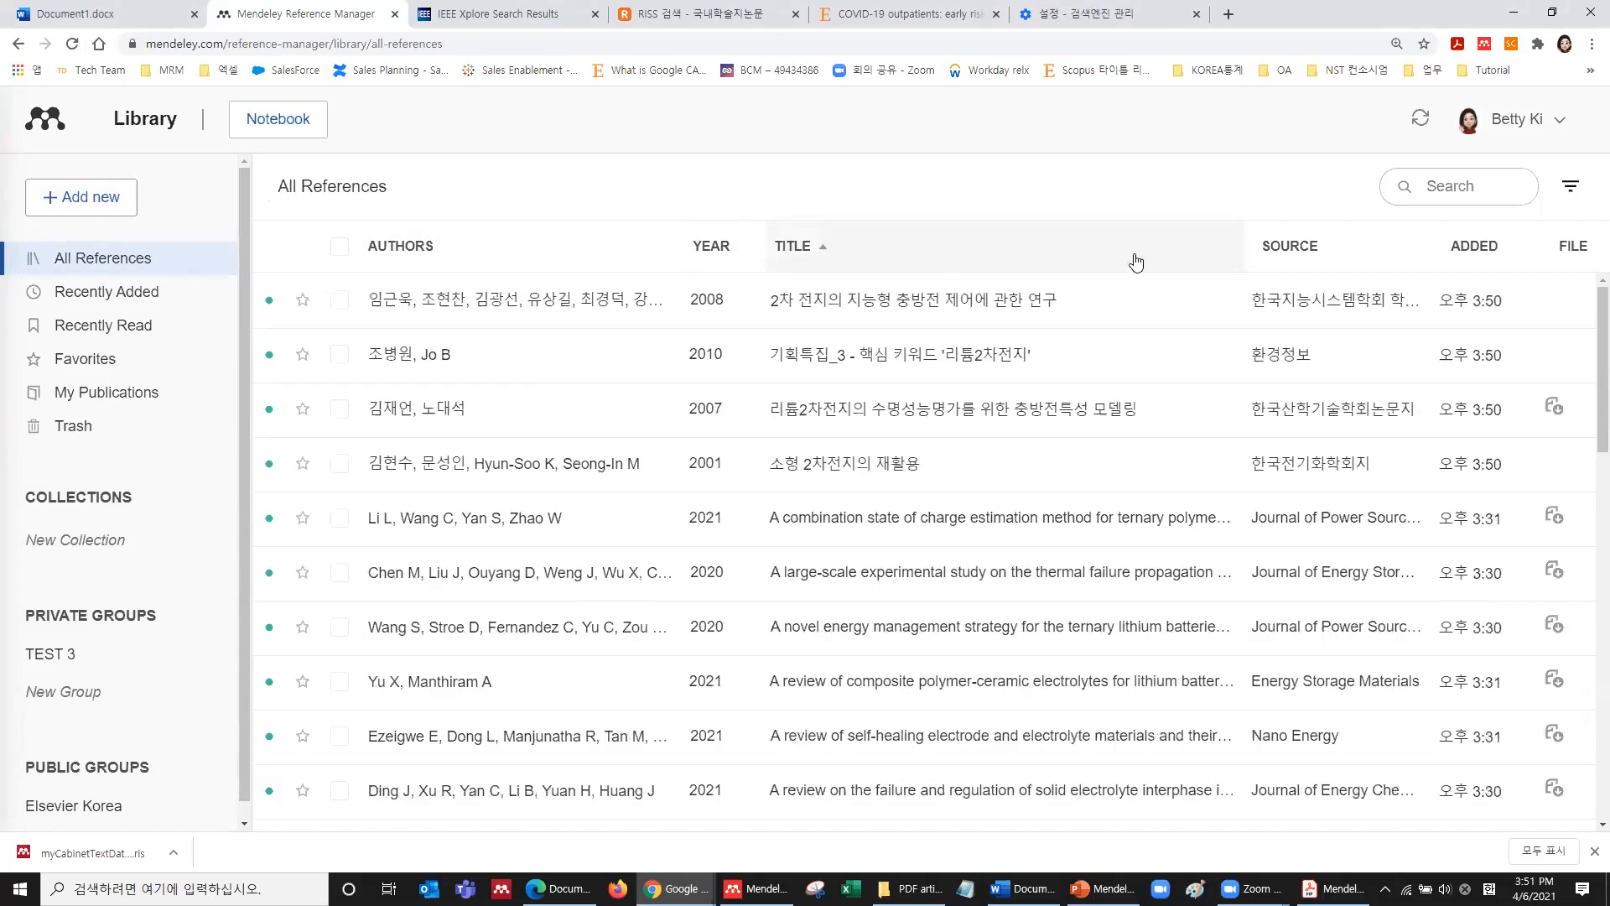
{"action": "left_click", "coordinate": [1286, 246]}
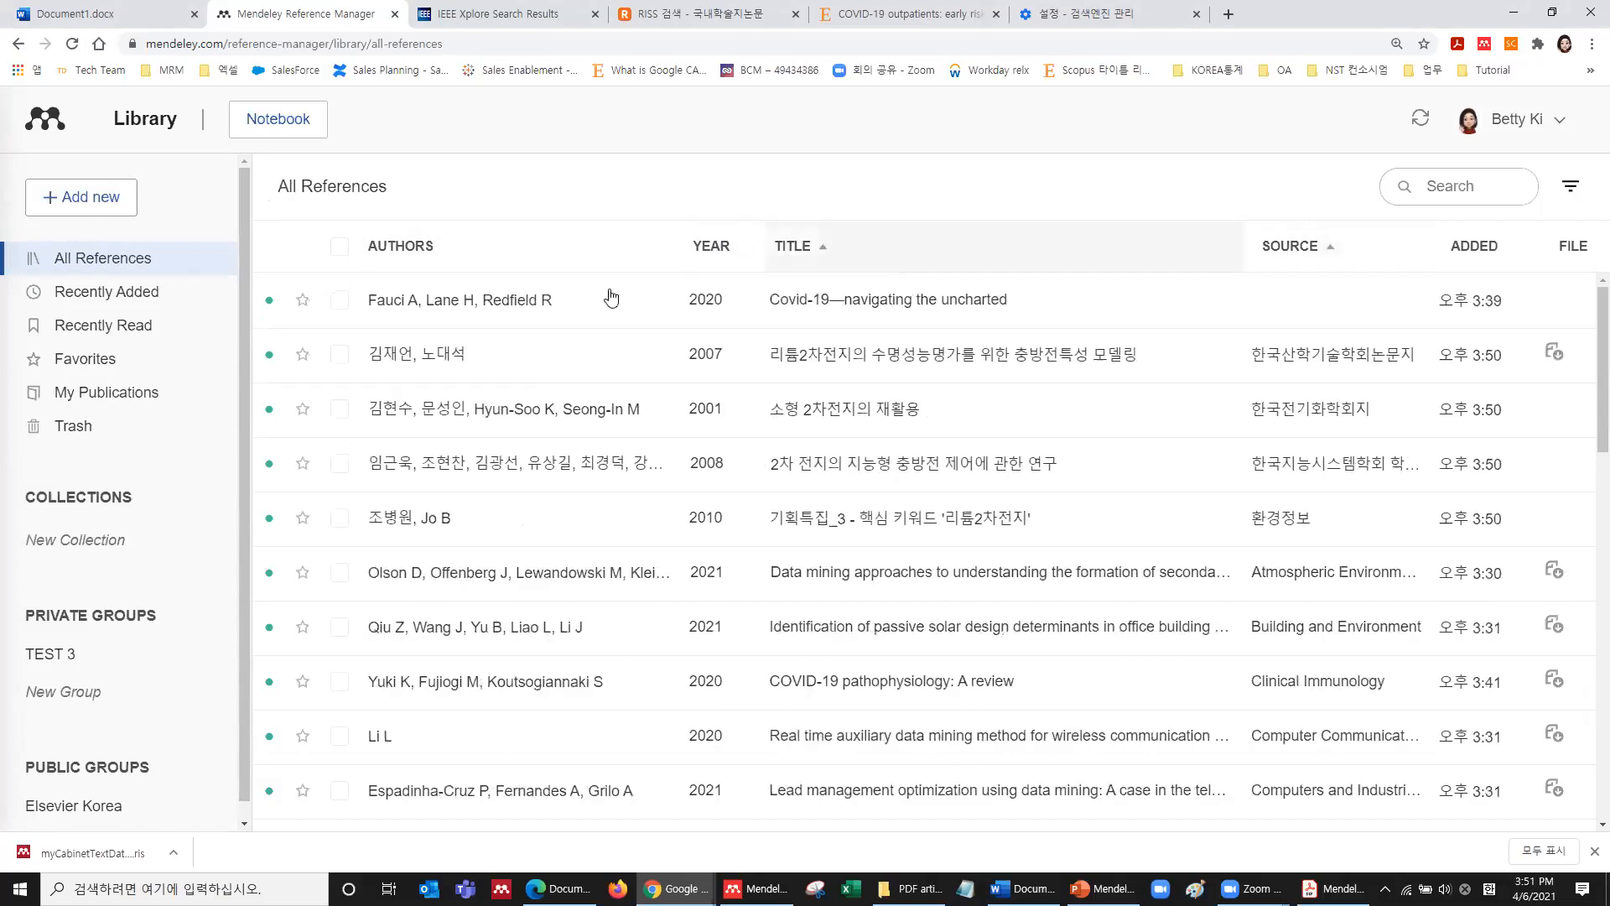
{"action": "left_click", "coordinate": [105, 299]}
{"action": "left_click", "coordinate": [98, 329]}
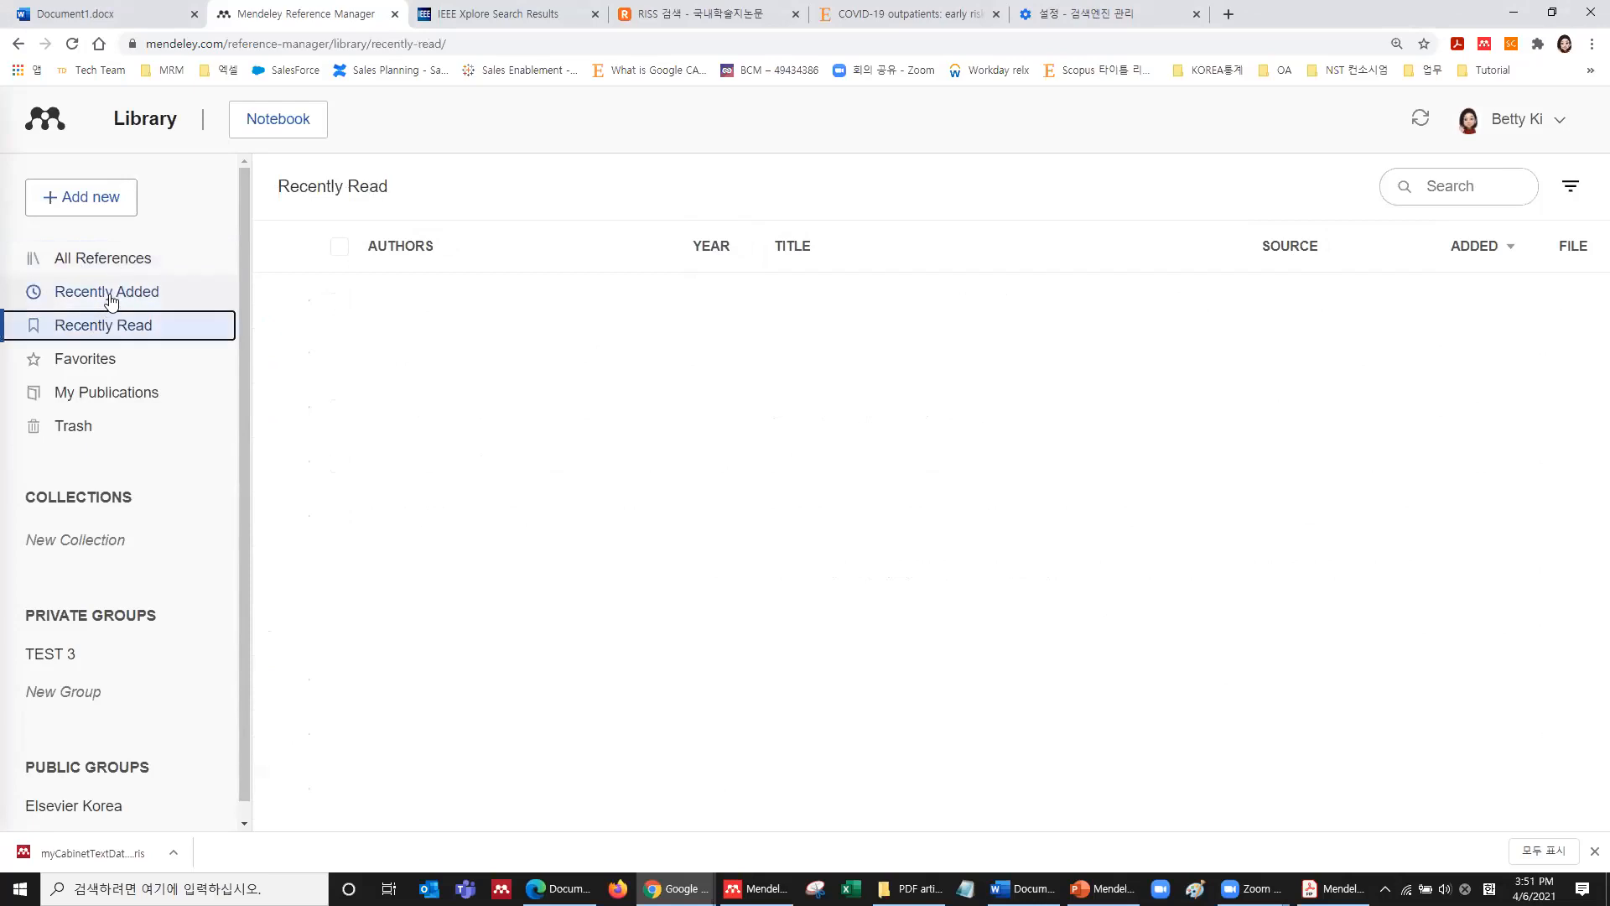
Browse the Recently Read and Favorites lists, then return to All References.
{"action": "left_click", "coordinate": [115, 260]}
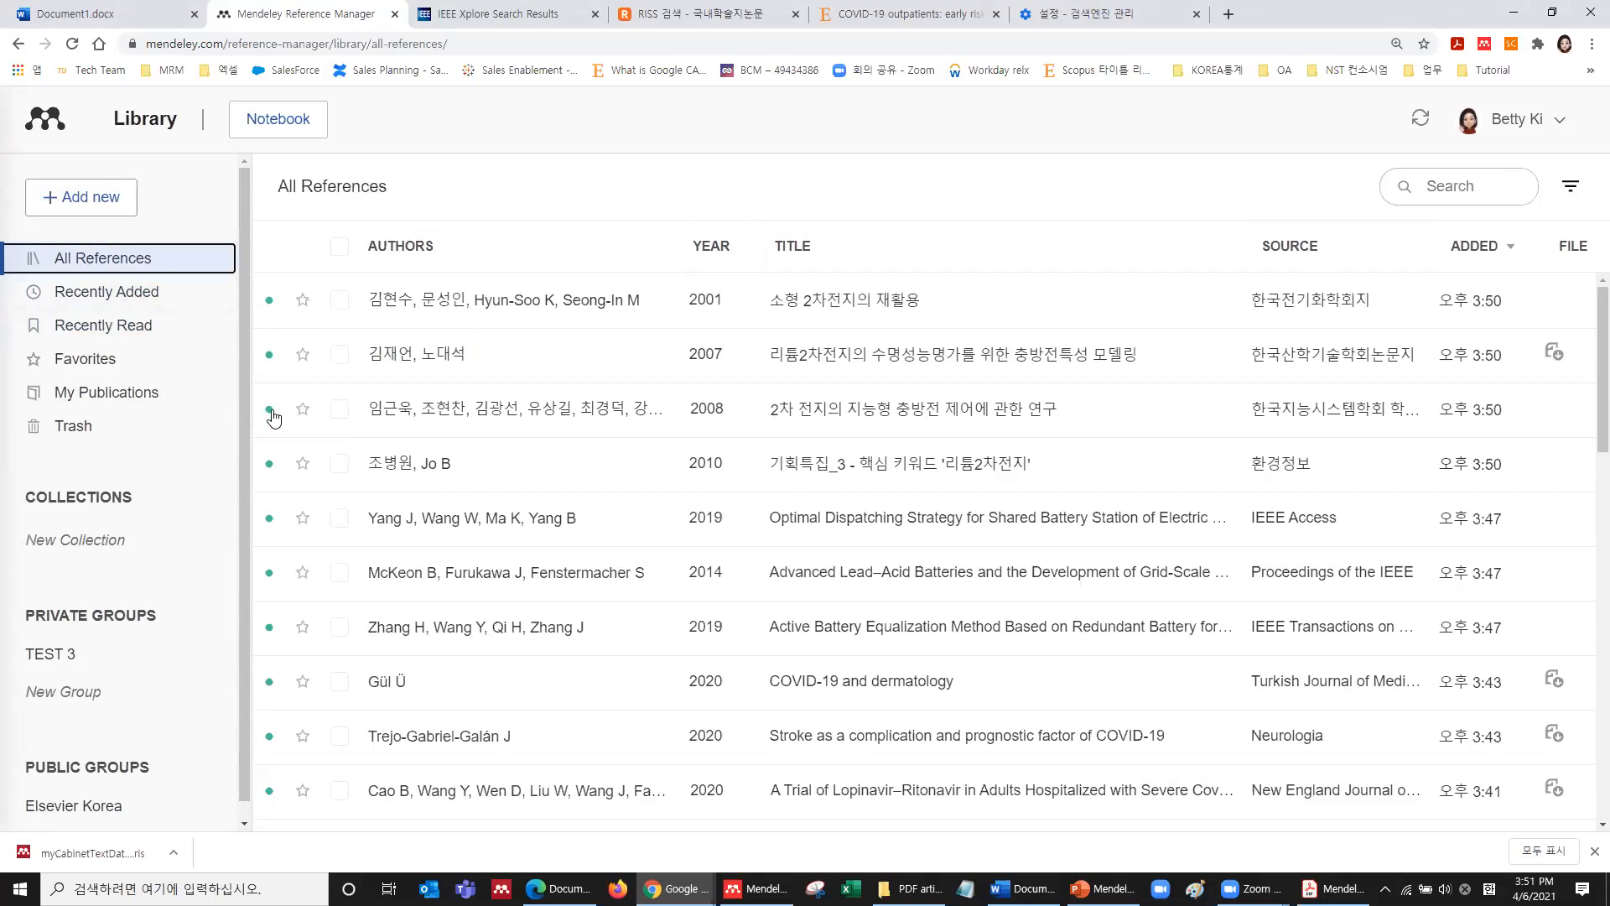
{"action": "left_click", "coordinate": [136, 325]}
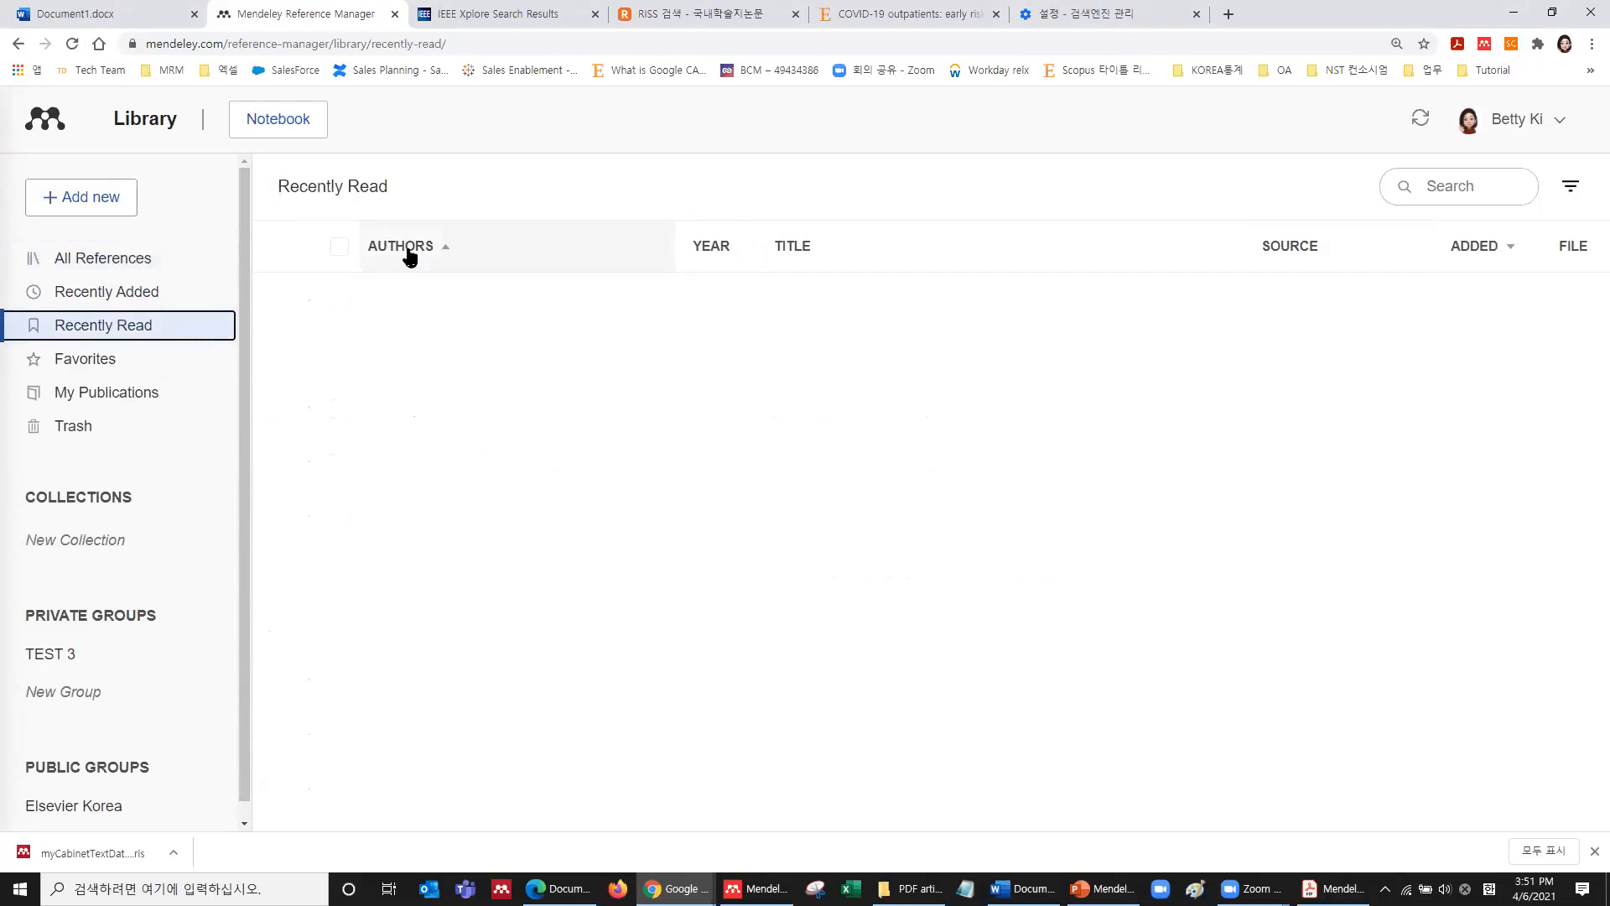
{"action": "left_click", "coordinate": [92, 368]}
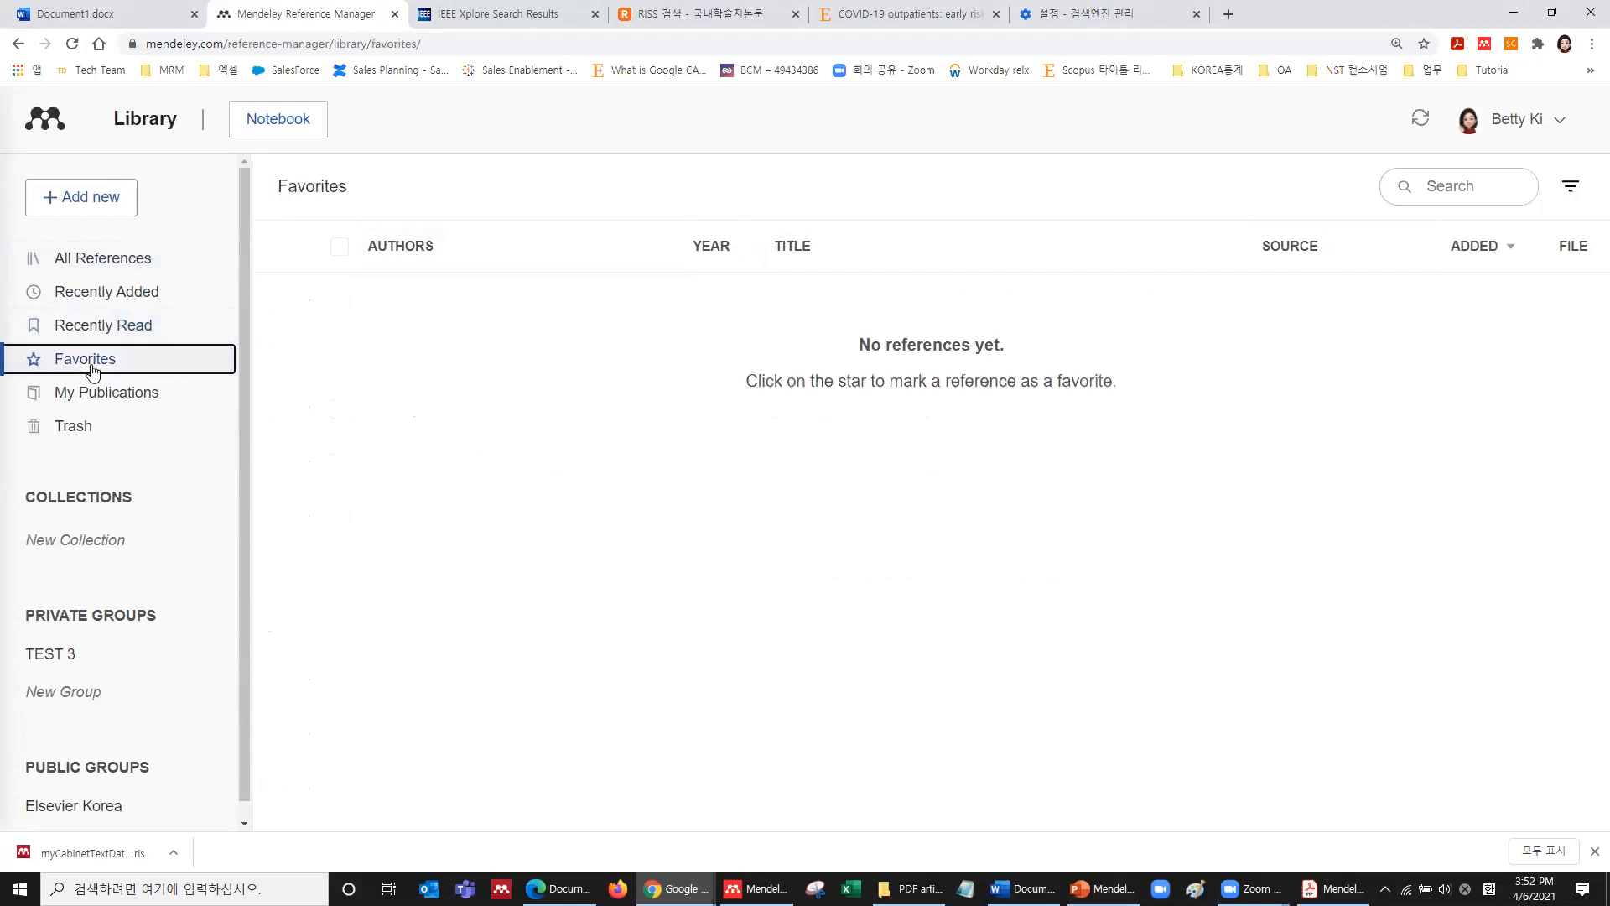
{"action": "left_click", "coordinate": [104, 265]}
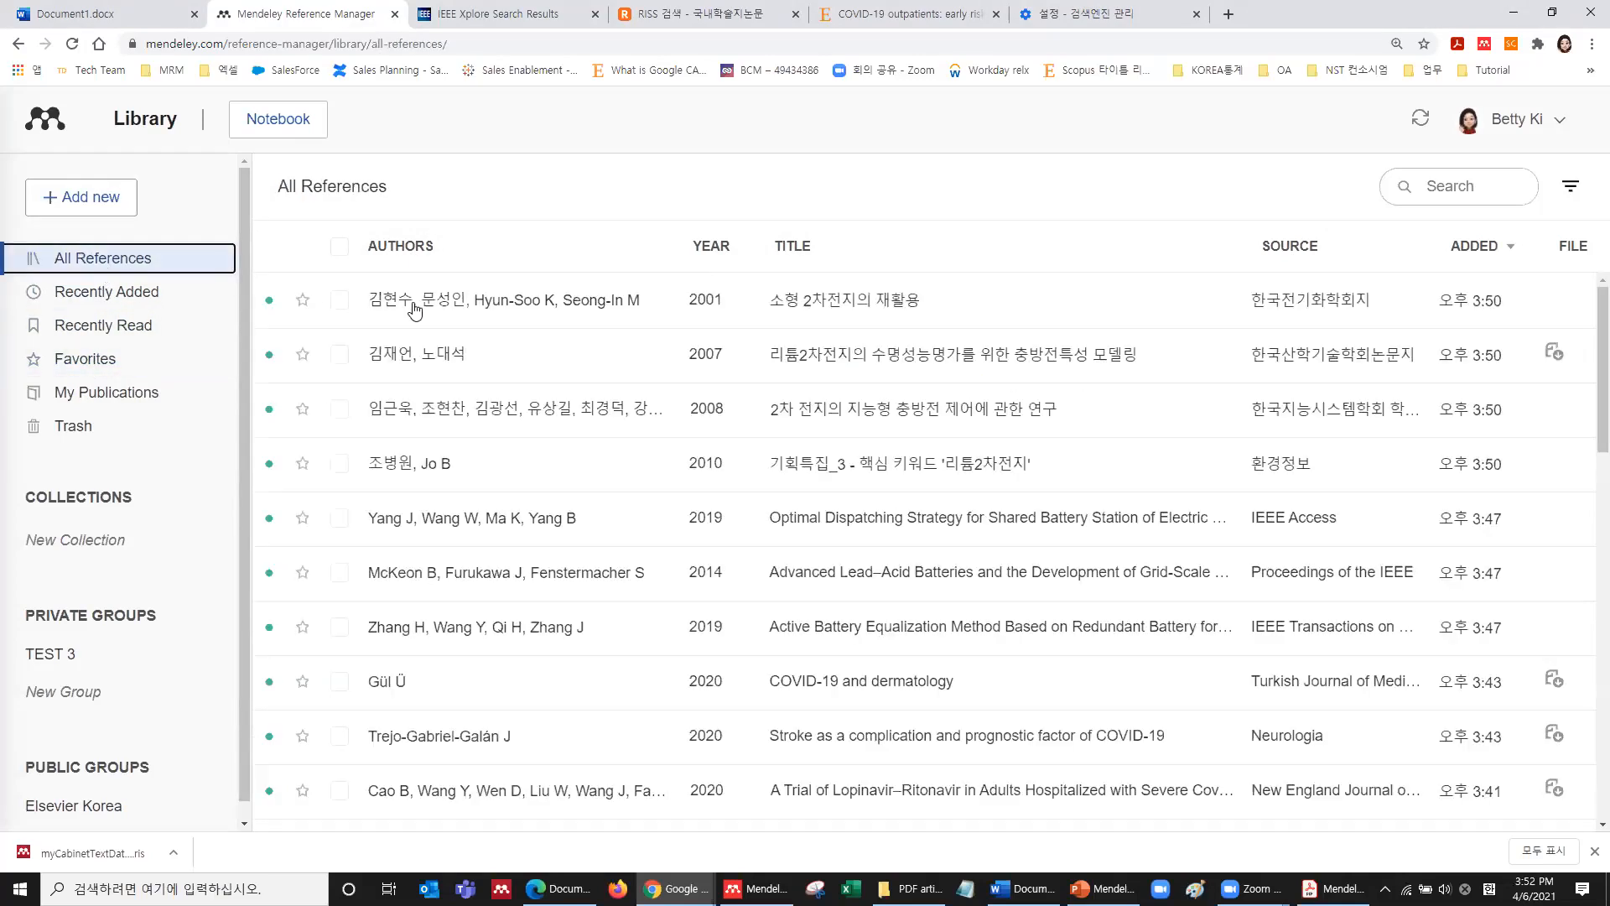
Star the 2008 battery charging, Lead–Acid, Battery Equalization and COVID-19 dermatology papers, then check Favorites.
{"action": "left_click", "coordinate": [303, 410]}
{"action": "left_click", "coordinate": [303, 573]}
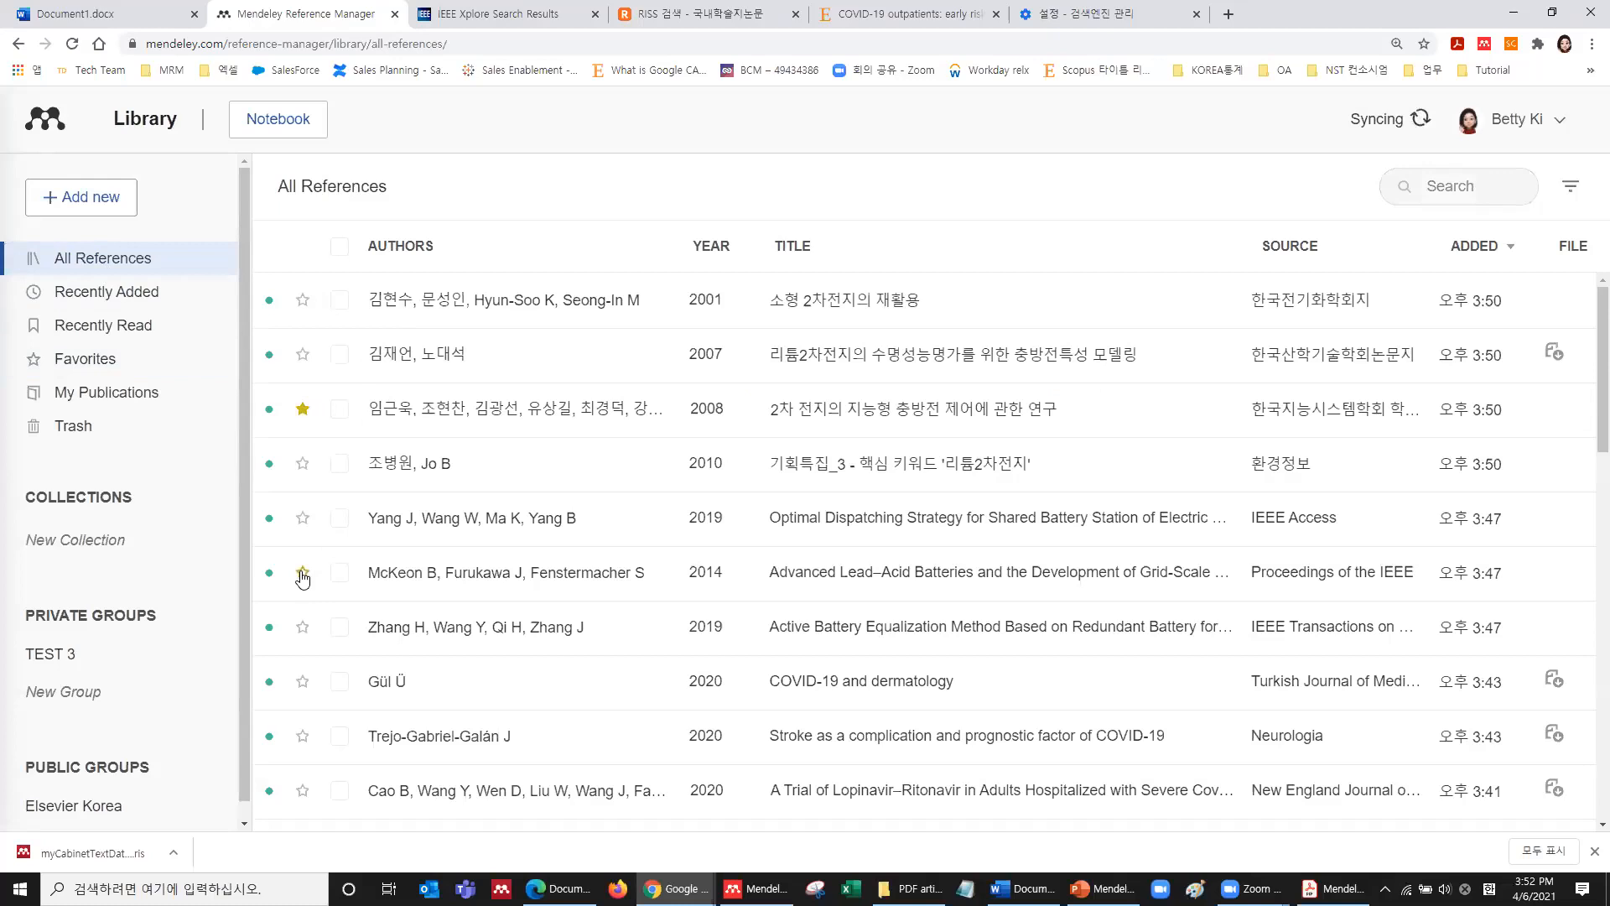
{"action": "left_click", "coordinate": [303, 628]}
{"action": "left_click", "coordinate": [303, 682]}
{"action": "left_click", "coordinate": [92, 361]}
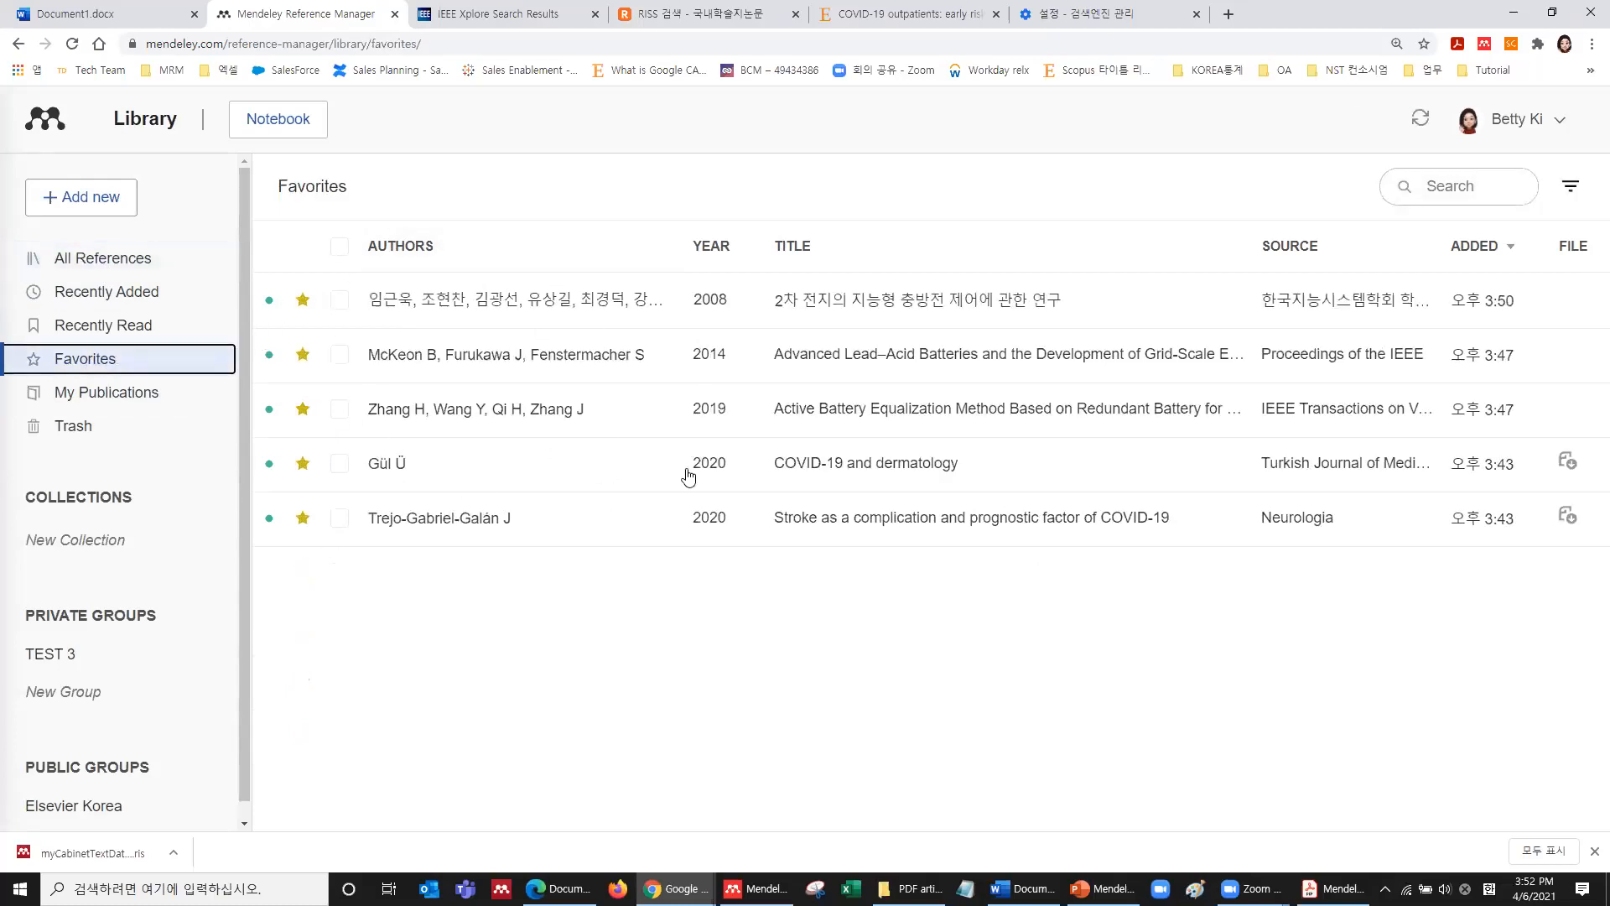
{"action": "left_click", "coordinate": [118, 257]}
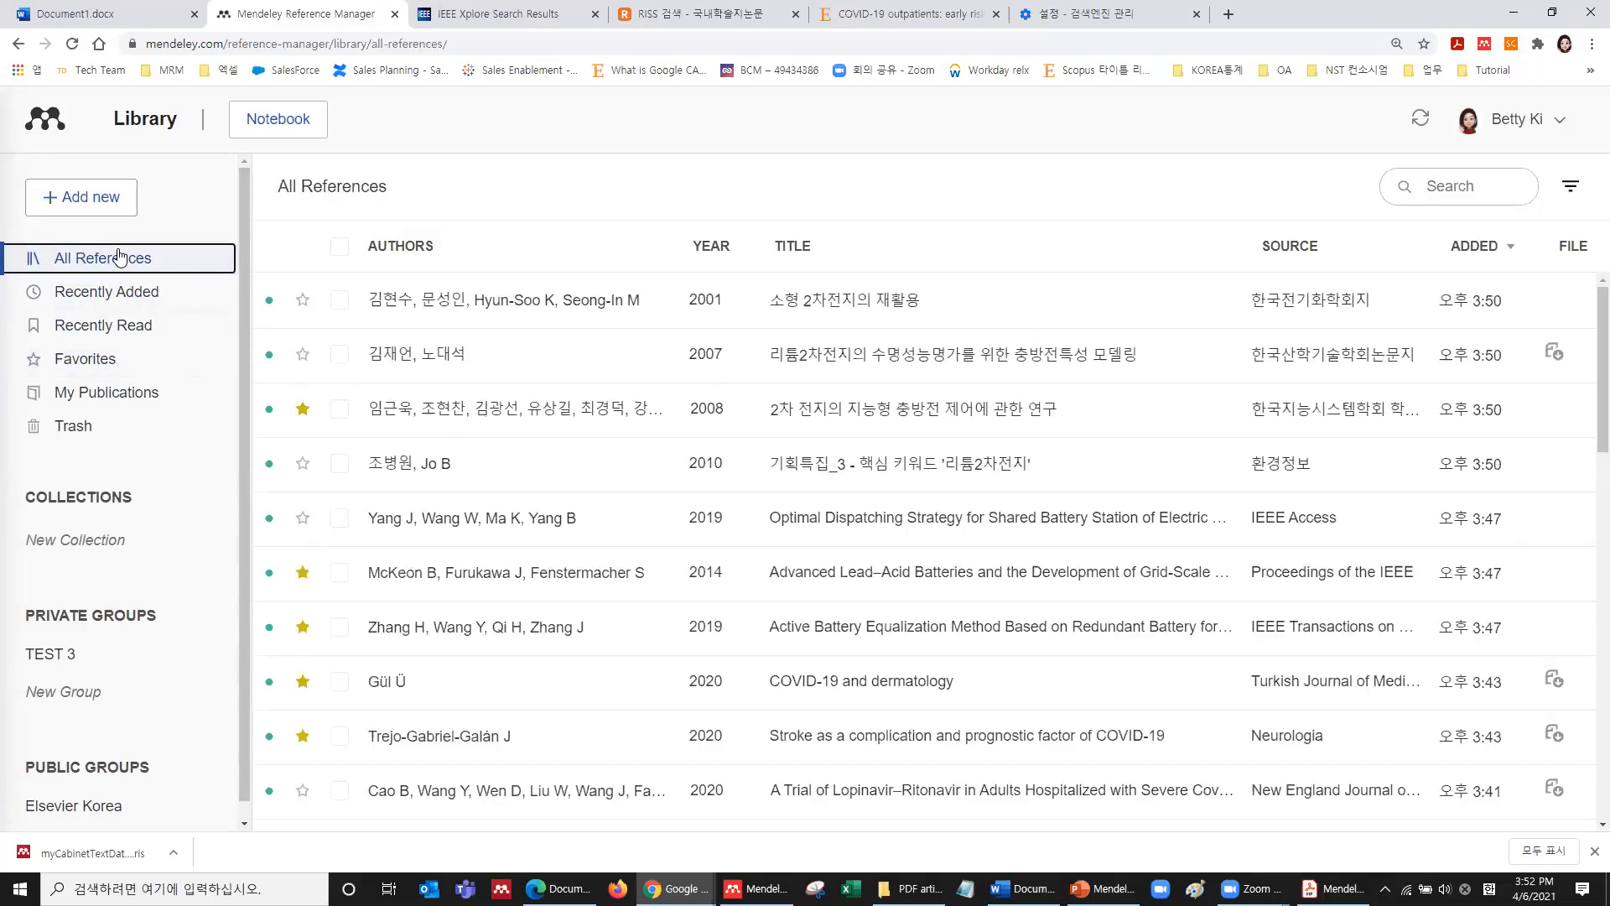
{"action": "scroll", "coordinate": [104, 468], "scroll_direction": "down", "scroll_amount": 1}
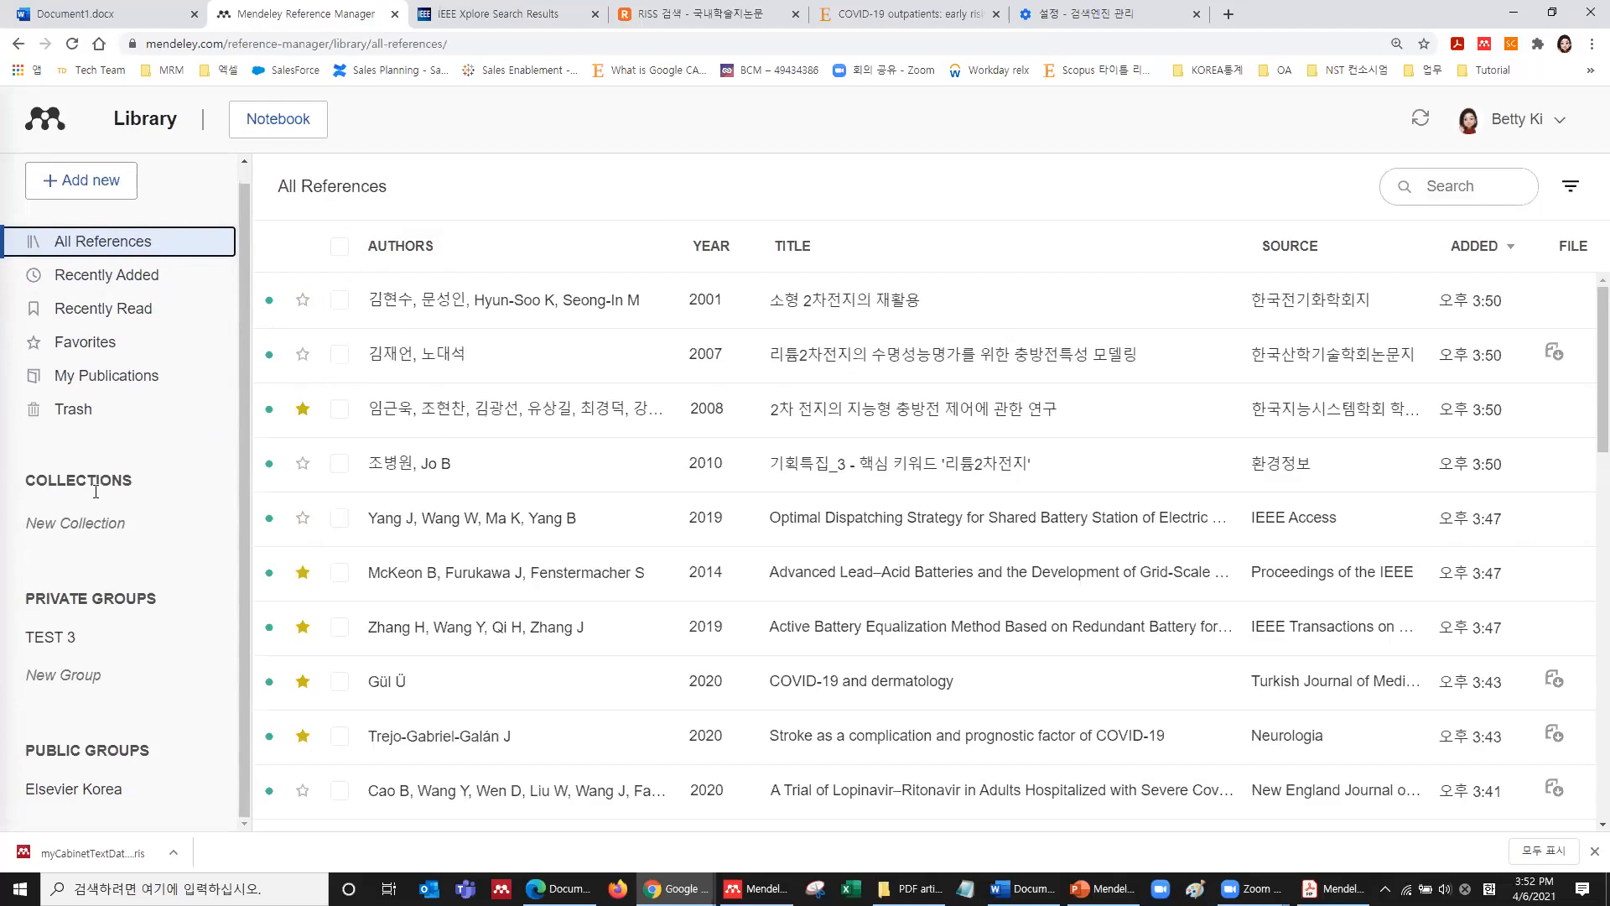
Create two new collections named 'Data mining' and 'Covid-19'.
{"action": "left_click", "coordinate": [62, 525]}
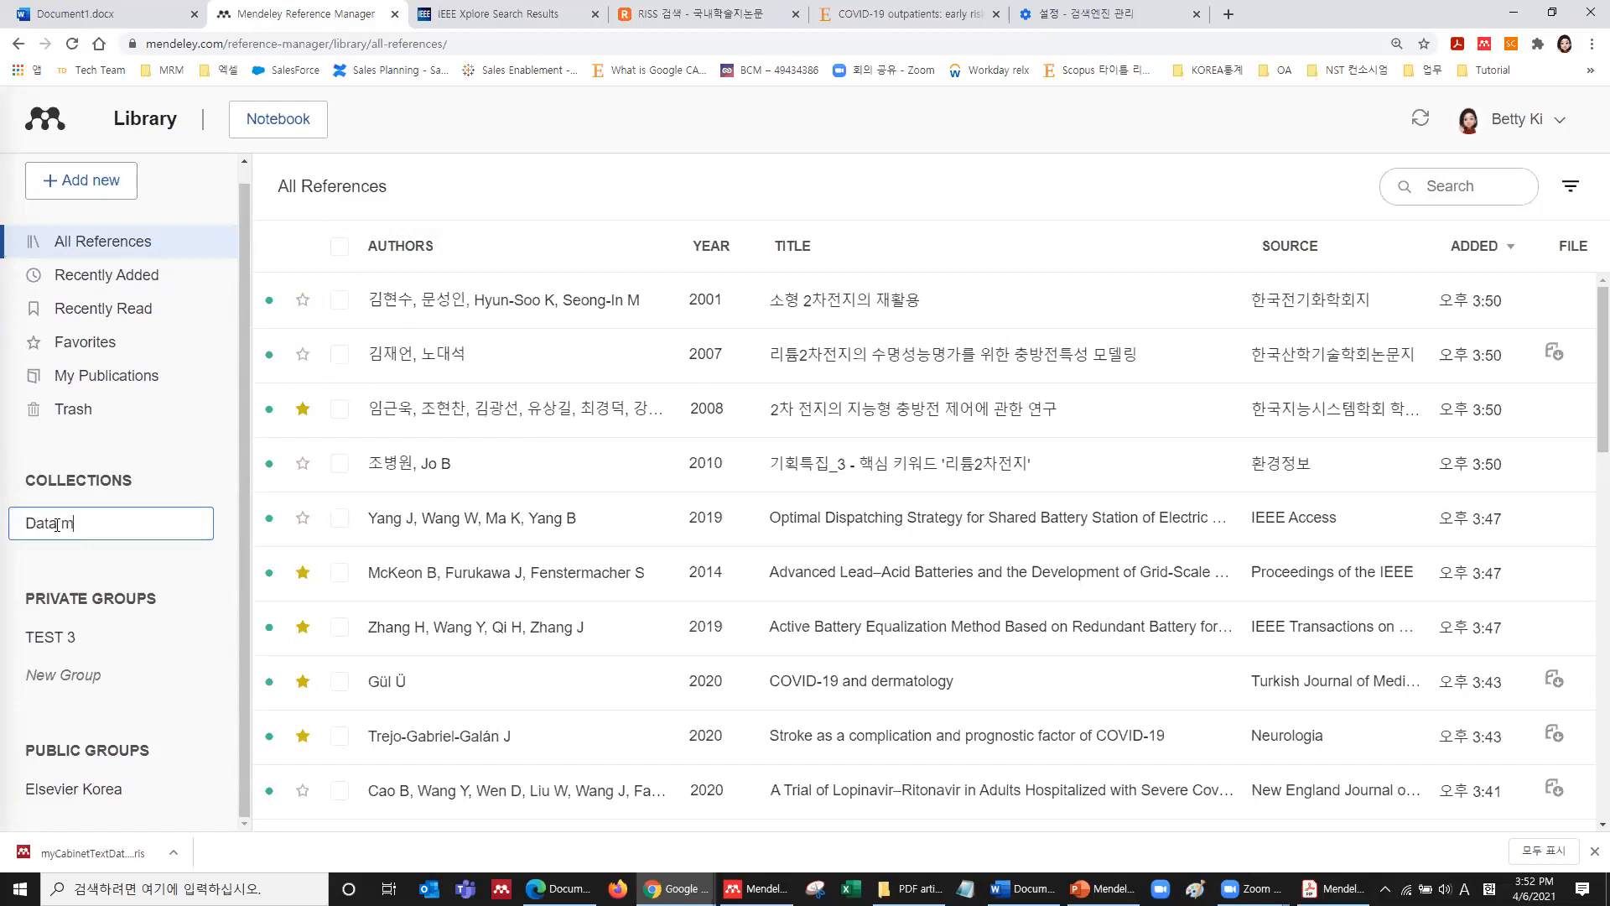
{"action": "key", "text": "Return"}
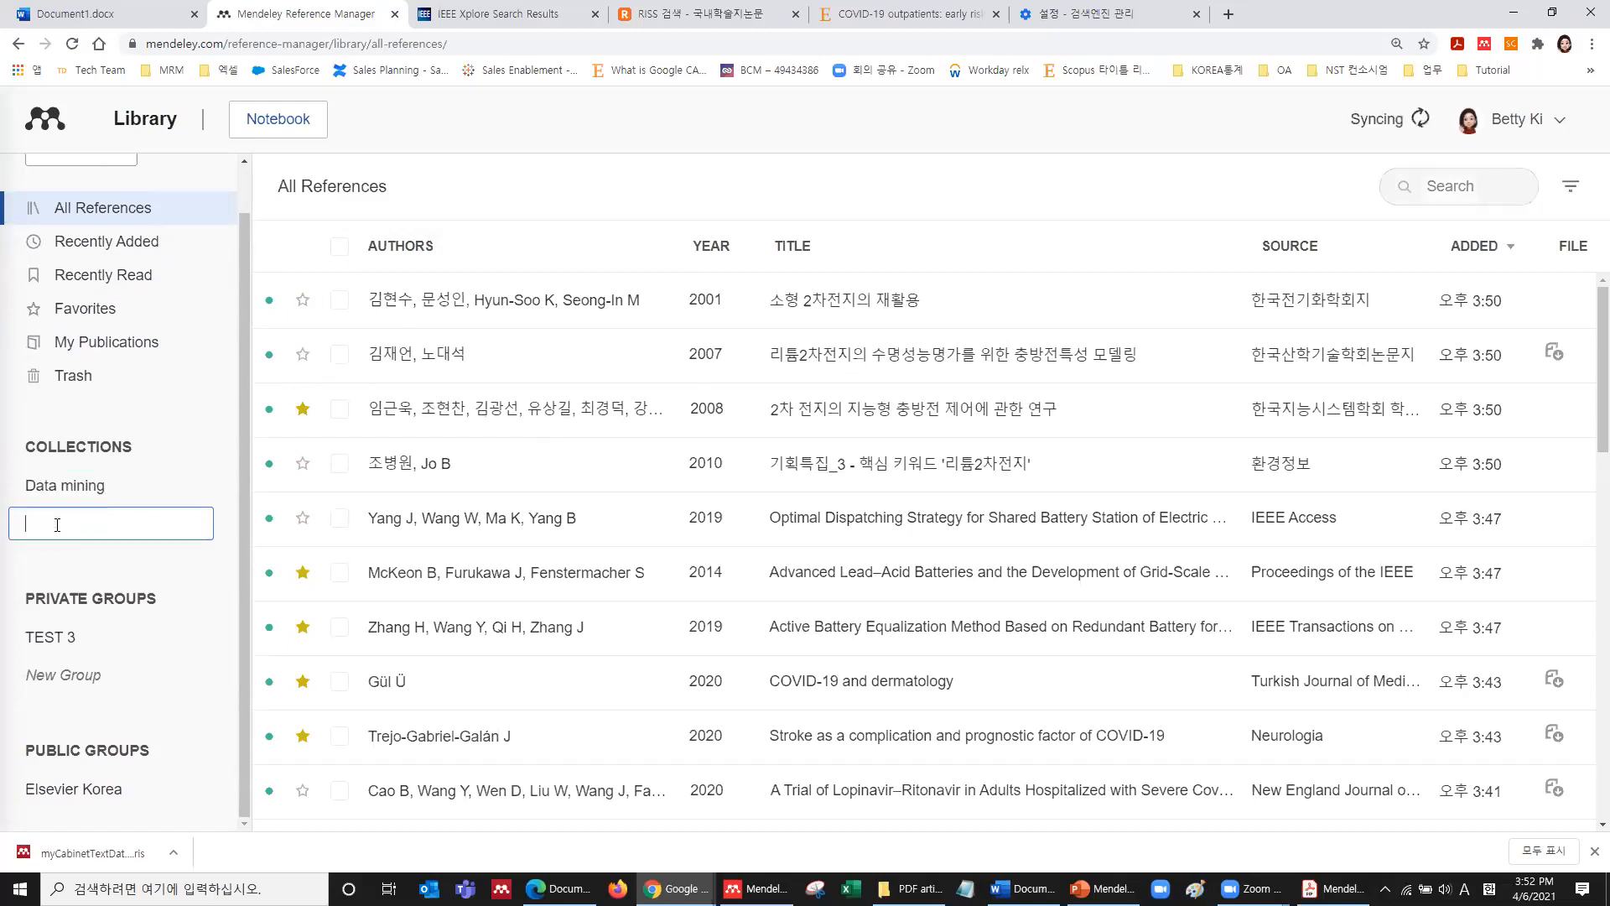
{"action": "type", "text": "Covid-19"}
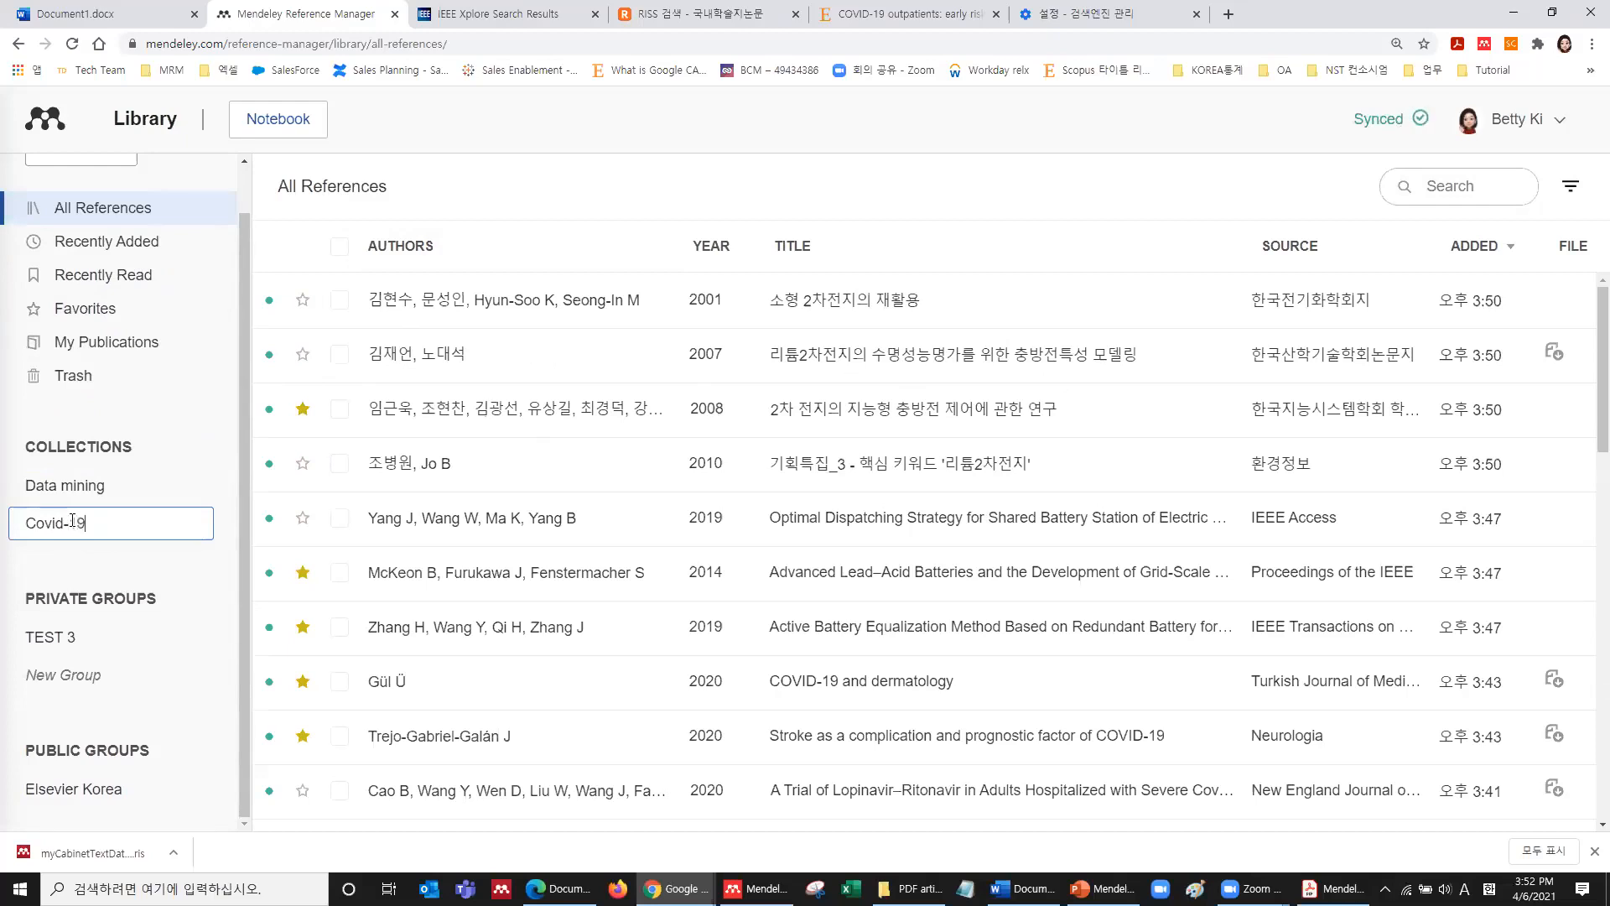
{"action": "key", "text": "Return"}
Select five COVID-19 papers: dermatology, stroke, Lopinavir–Ritonavir, children with coronavirus, and pathophysiology review.
{"action": "scroll", "coordinate": [72, 520], "scroll_direction": "up", "scroll_amount": 1}
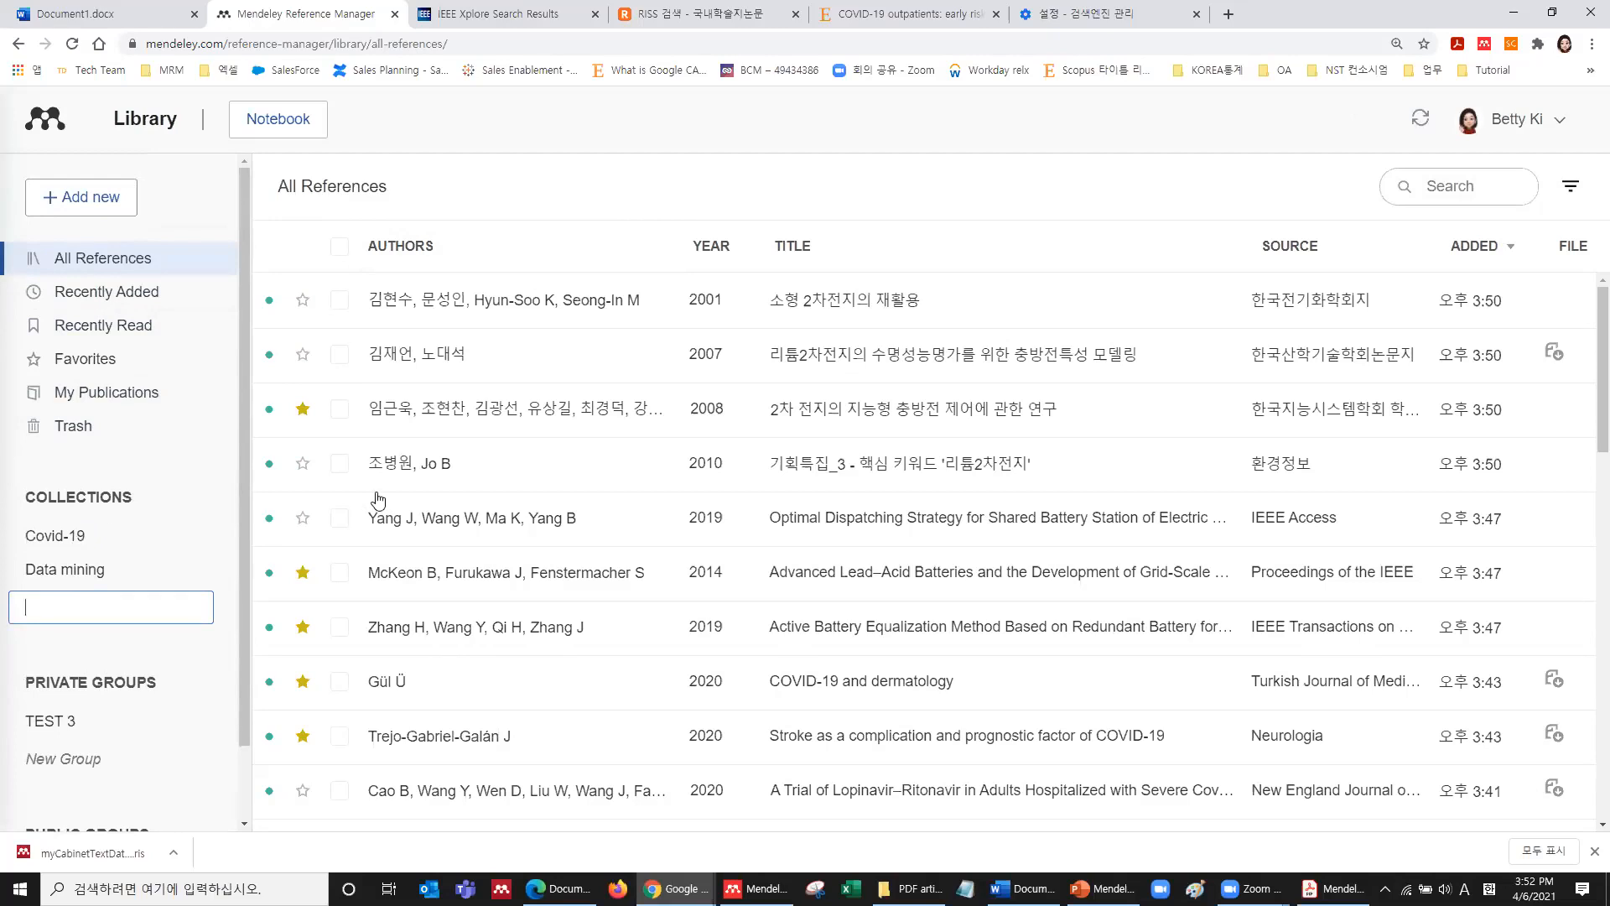
{"action": "scroll", "coordinate": [406, 509], "scroll_direction": "down", "scroll_amount": 3}
{"action": "left_click", "coordinate": [339, 345]}
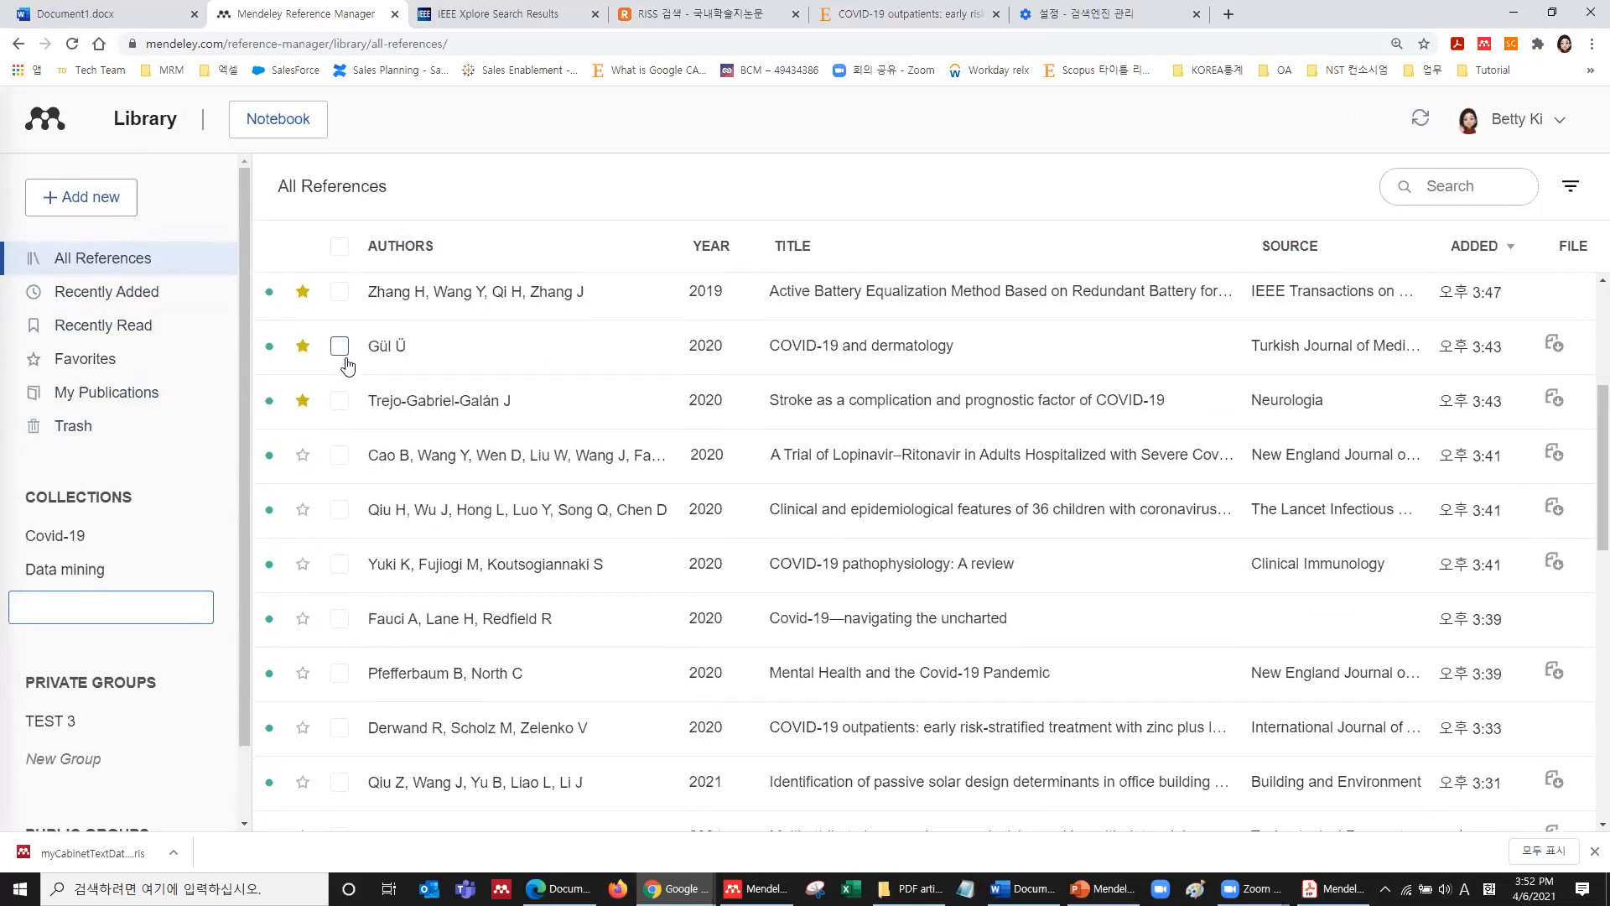
{"action": "left_click", "coordinate": [340, 400]}
{"action": "left_click", "coordinate": [340, 455]}
{"action": "left_click", "coordinate": [339, 509]}
{"action": "left_click", "coordinate": [340, 563]}
Also select the 'Covid-19—navigating the uncharted' paper and close its details panel.
{"action": "left_click", "coordinate": [361, 625]}
{"action": "left_click", "coordinate": [340, 618]}
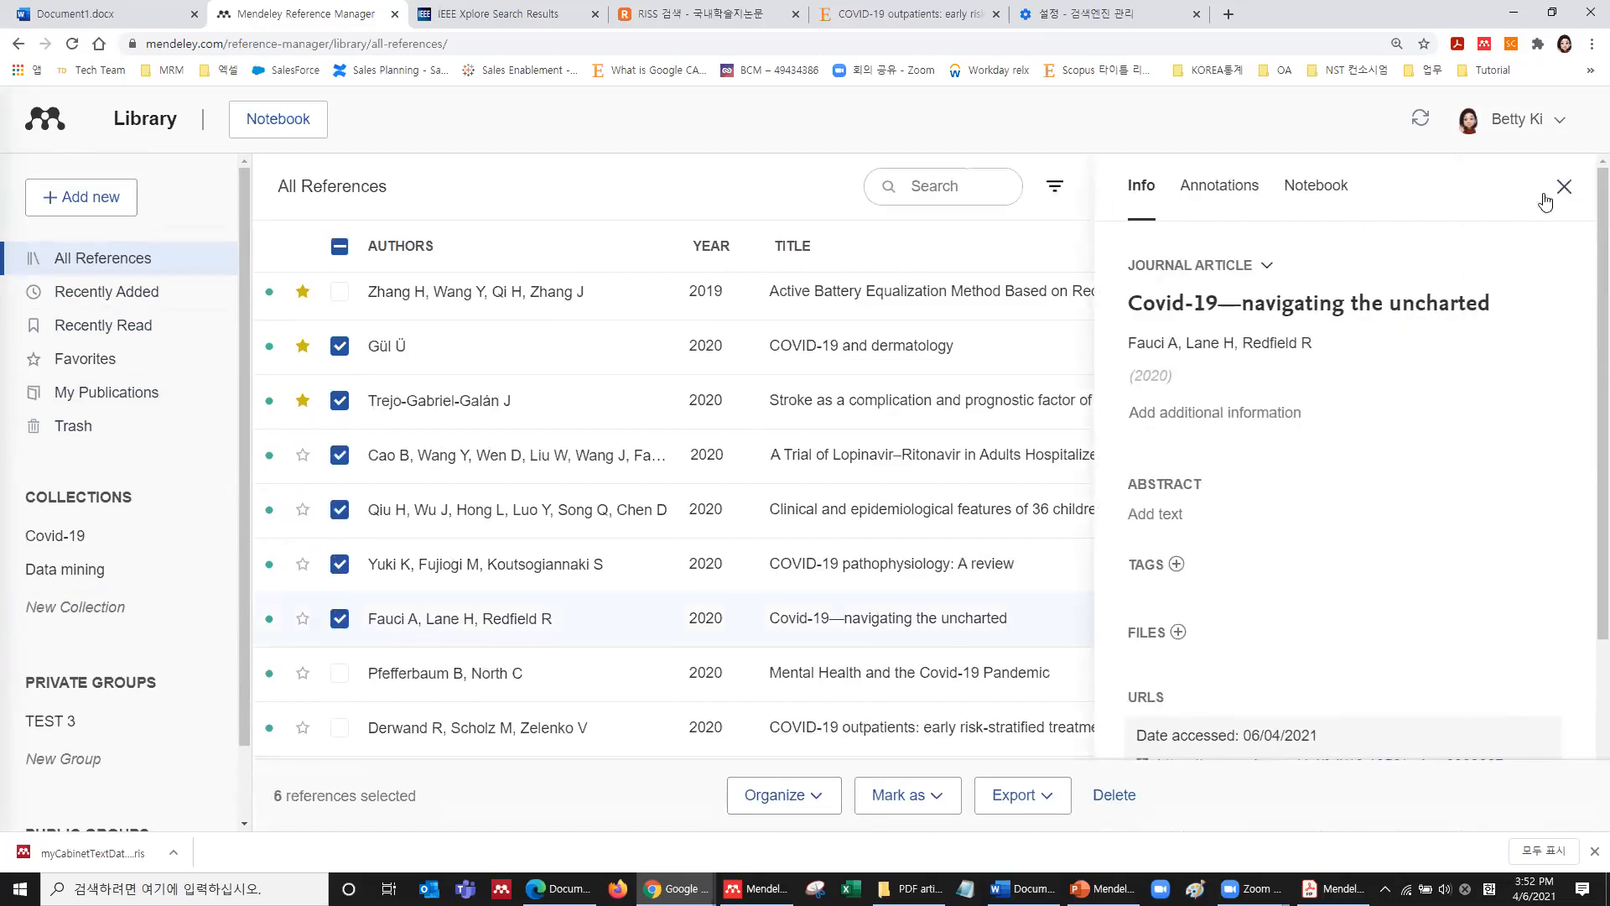
{"action": "left_click", "coordinate": [828, 798]}
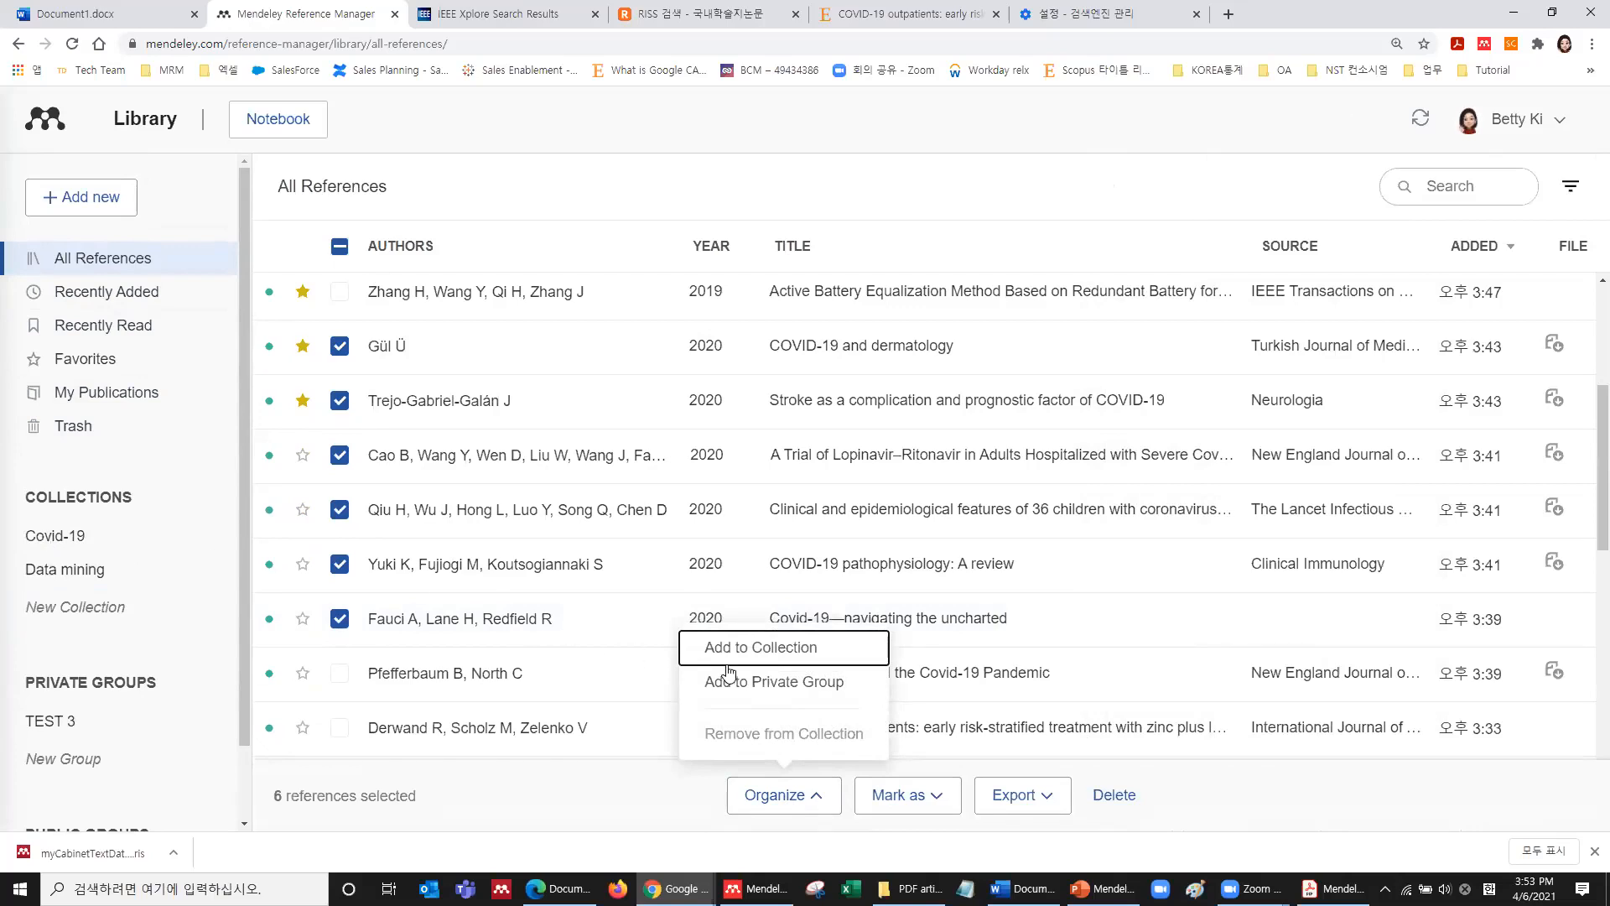
Add the six selected papers to the Covid-19 collection and view that collection.
{"action": "left_click", "coordinate": [757, 650]}
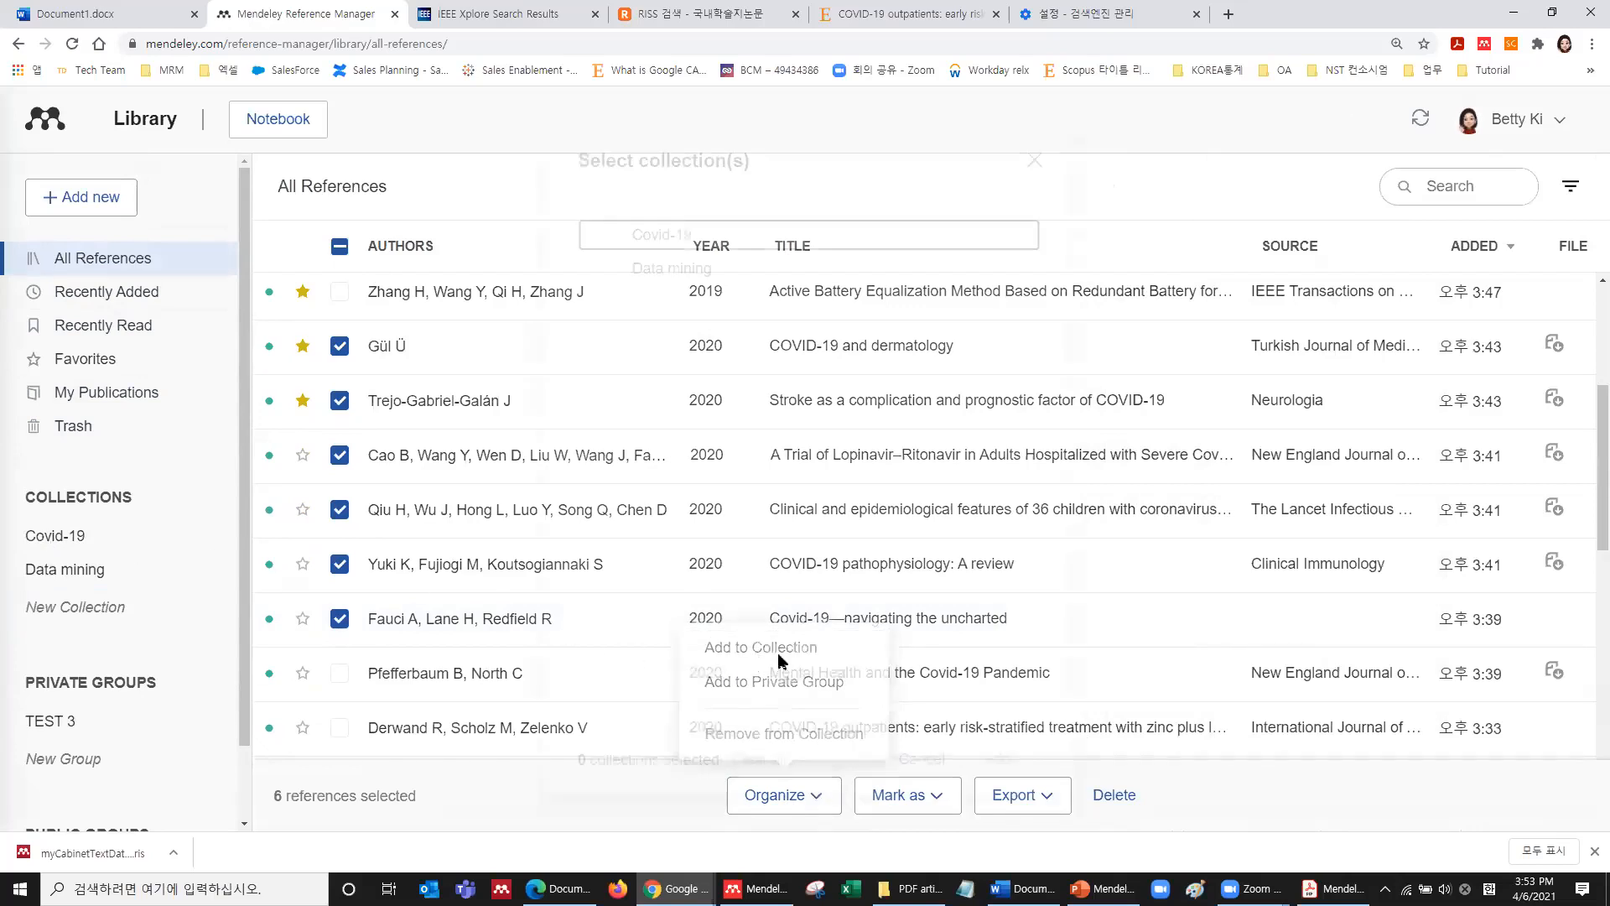
{"action": "left_click", "coordinate": [614, 235]}
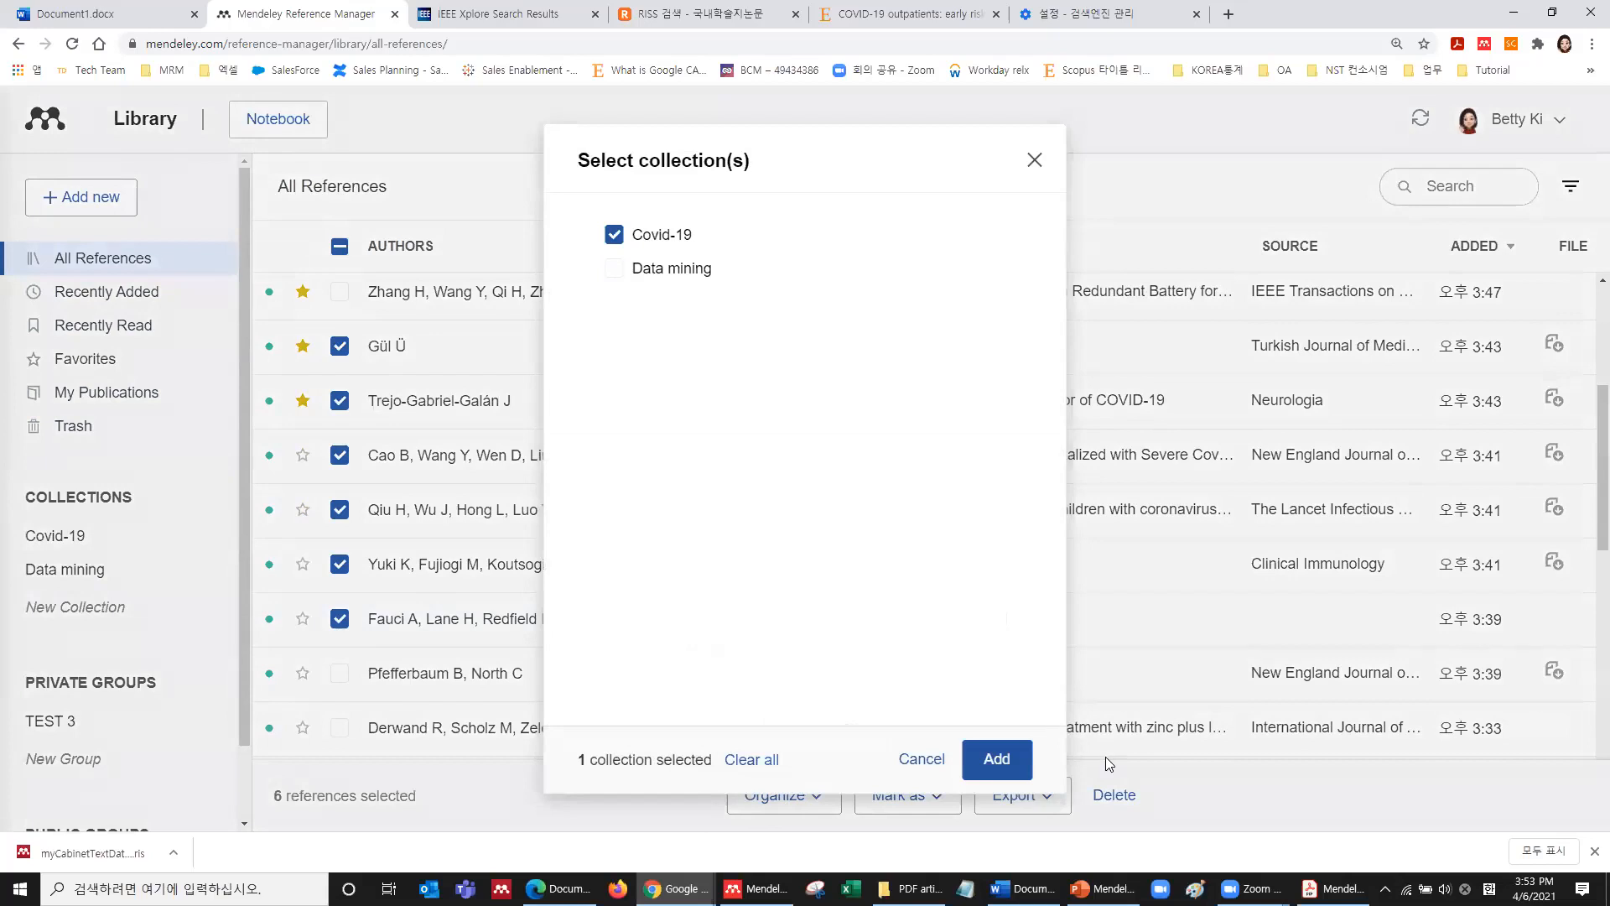
{"action": "left_click", "coordinate": [997, 758]}
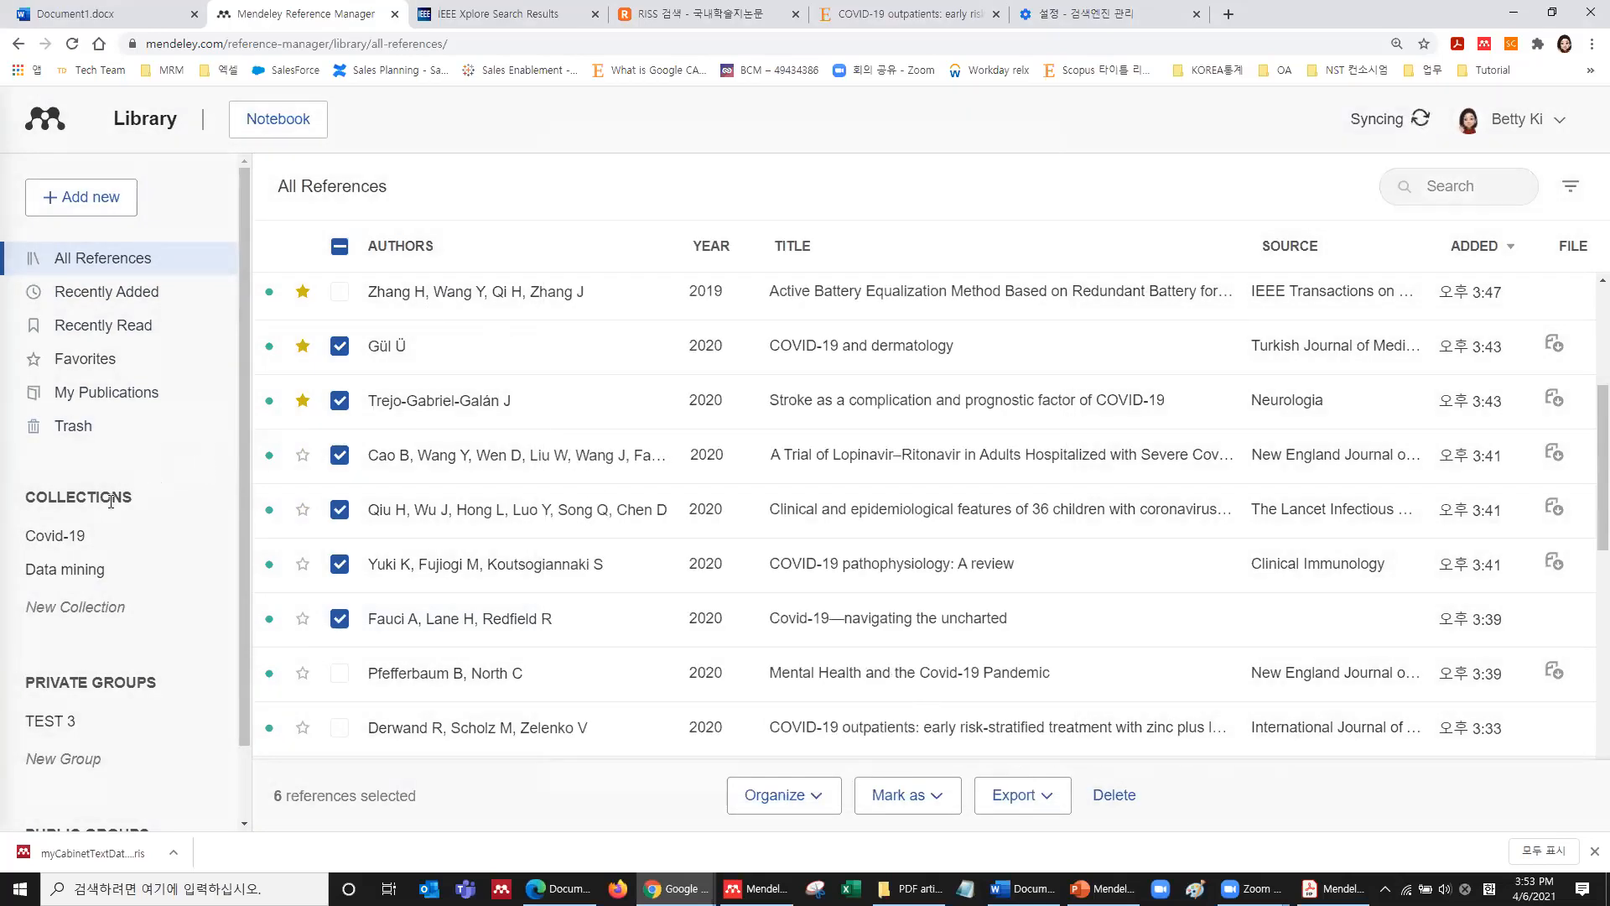
{"action": "left_click", "coordinate": [60, 545]}
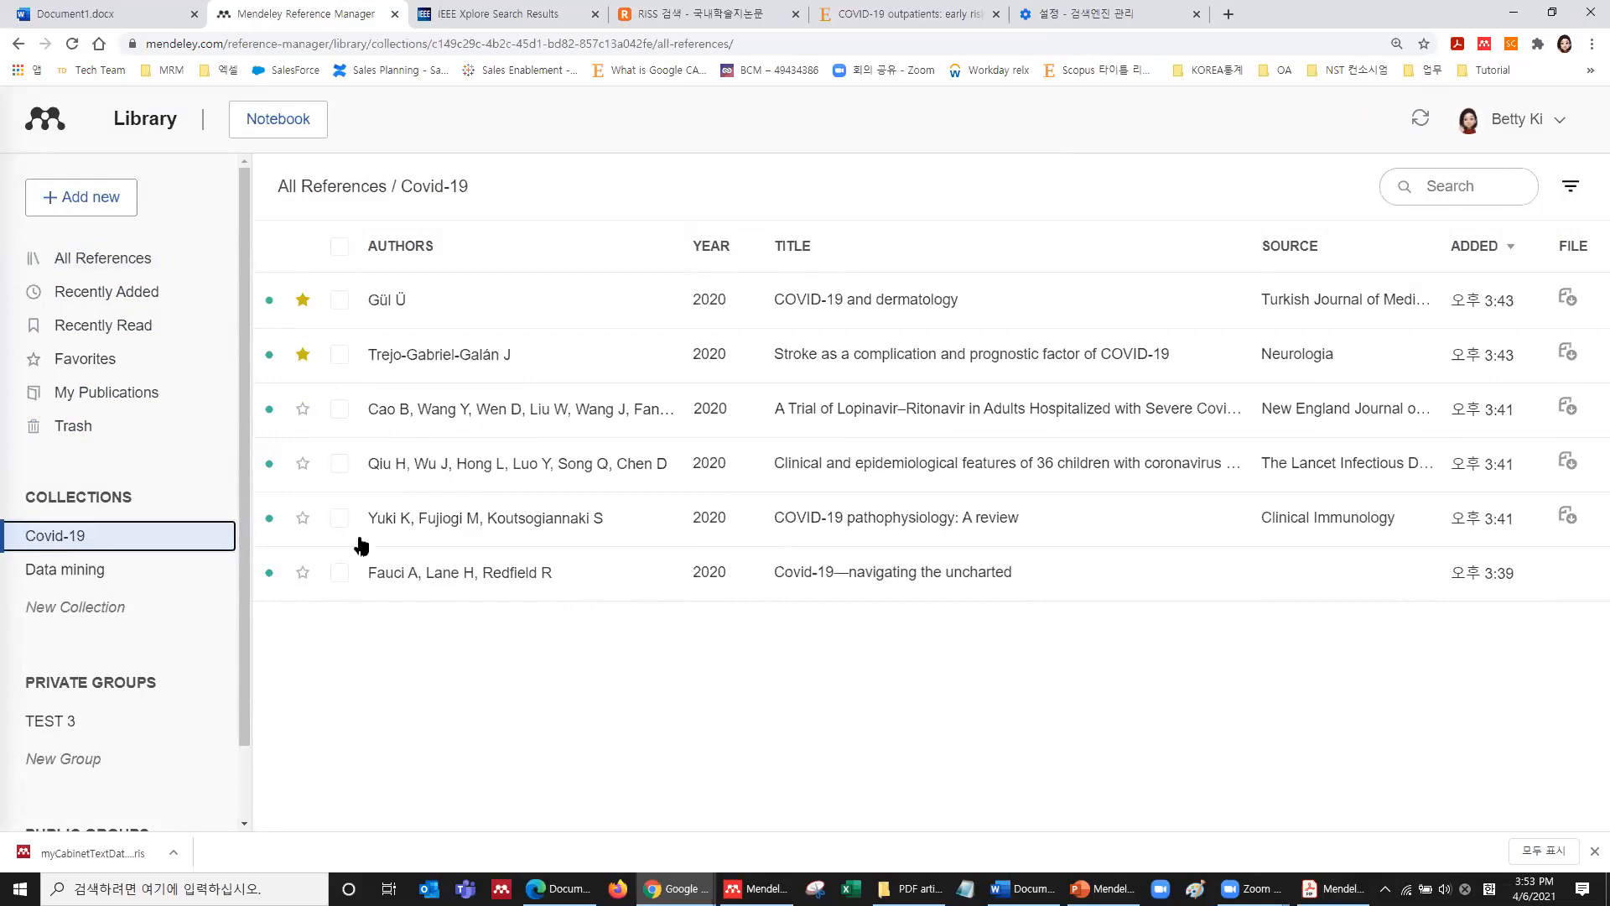
{"action": "left_click", "coordinate": [109, 260]}
Select seven papers: lithium battery, dithiolato cathode, SEI, data mining, hybrids, ternary battery, and sensory evaluation.
{"action": "scroll", "coordinate": [658, 514], "scroll_direction": "down", "scroll_amount": 7}
{"action": "scroll", "coordinate": [352, 551], "scroll_direction": "down", "scroll_amount": 7}
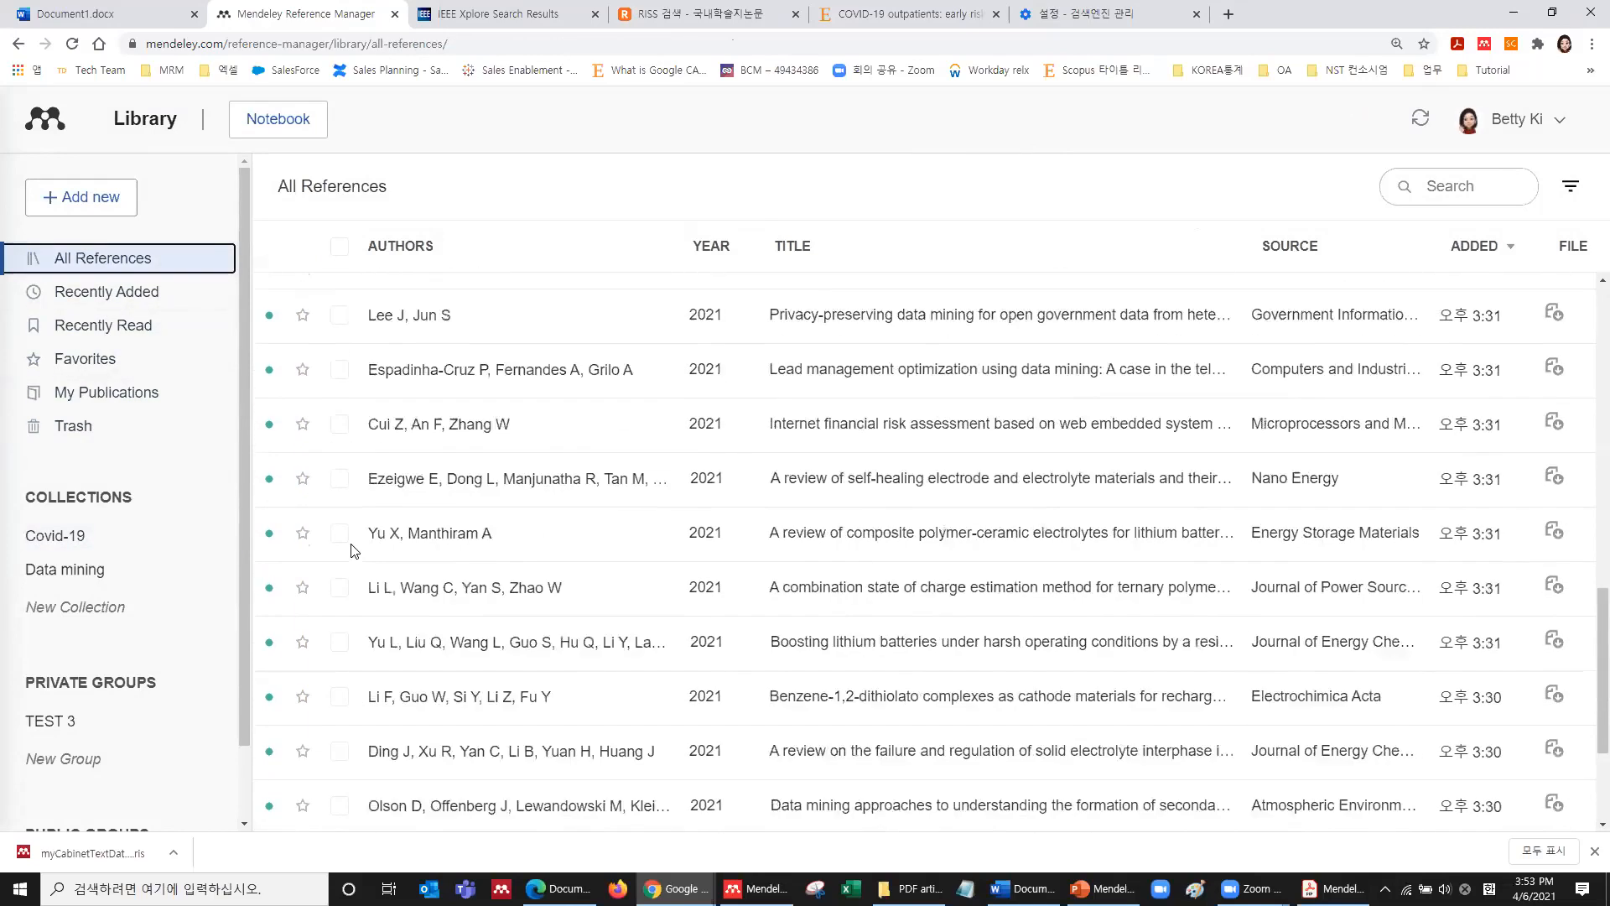
{"action": "left_click", "coordinate": [339, 572]}
{"action": "left_click", "coordinate": [340, 626]}
{"action": "left_click", "coordinate": [339, 681]}
{"action": "left_click", "coordinate": [340, 735]}
{"action": "scroll", "coordinate": [351, 704], "scroll_direction": "down", "scroll_amount": 2}
{"action": "left_click", "coordinate": [340, 639]}
{"action": "left_click", "coordinate": [340, 693]}
{"action": "left_click", "coordinate": [340, 754]}
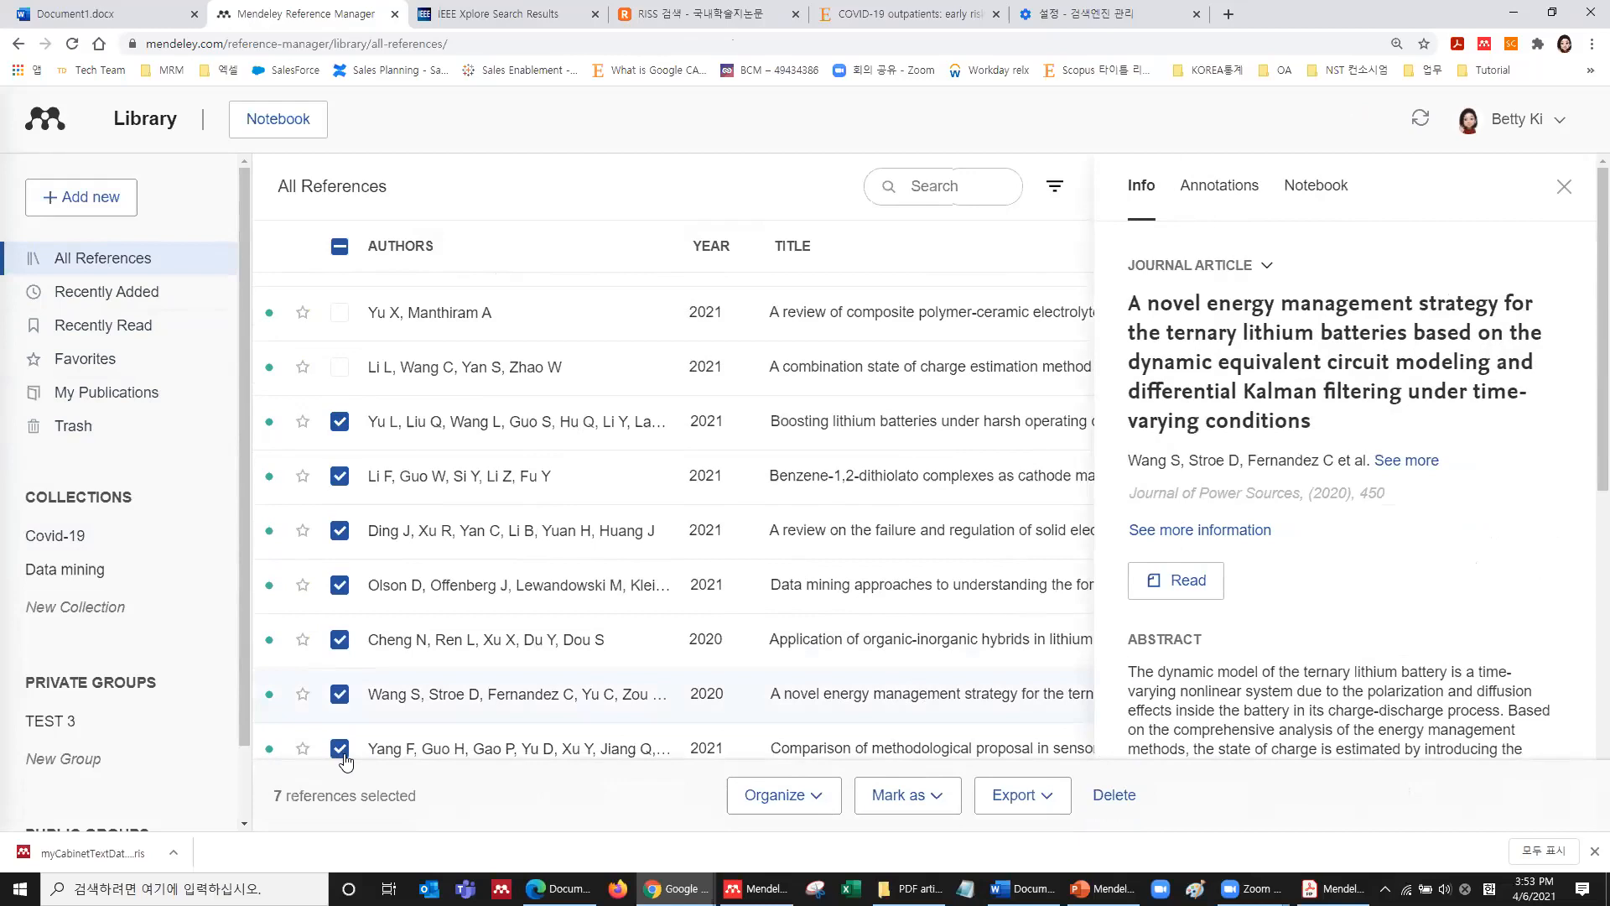
{"action": "left_click", "coordinate": [1564, 186]}
Add the seven selected papers to the Data mining collection and open it.
{"action": "left_click", "coordinate": [816, 803]}
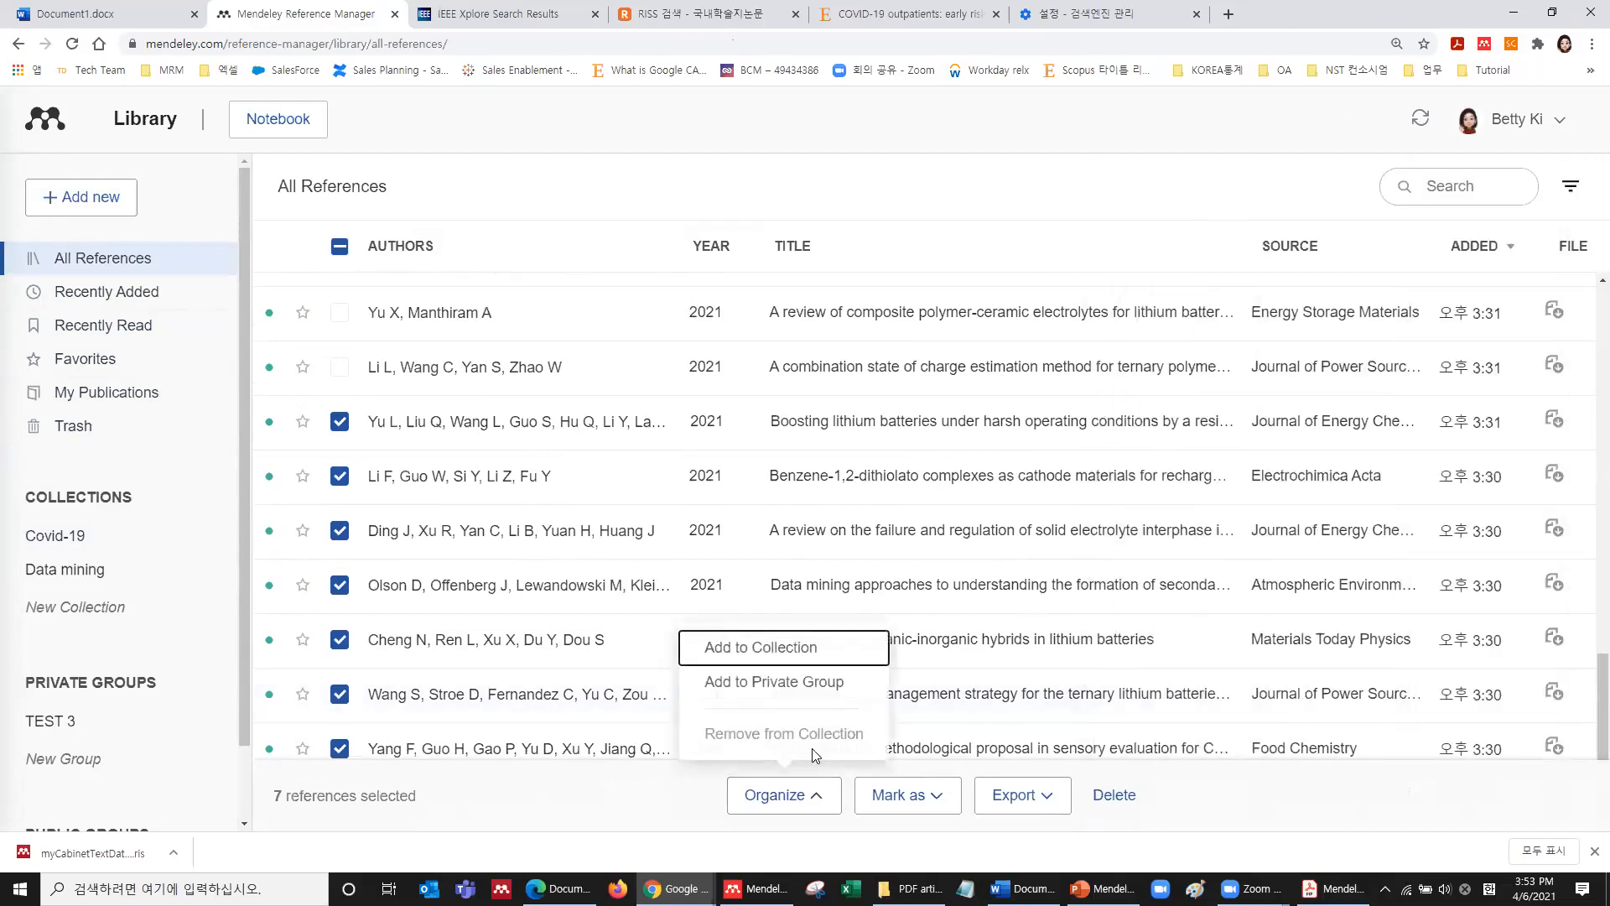
{"action": "left_click", "coordinate": [805, 650]}
{"action": "left_click", "coordinate": [614, 268]}
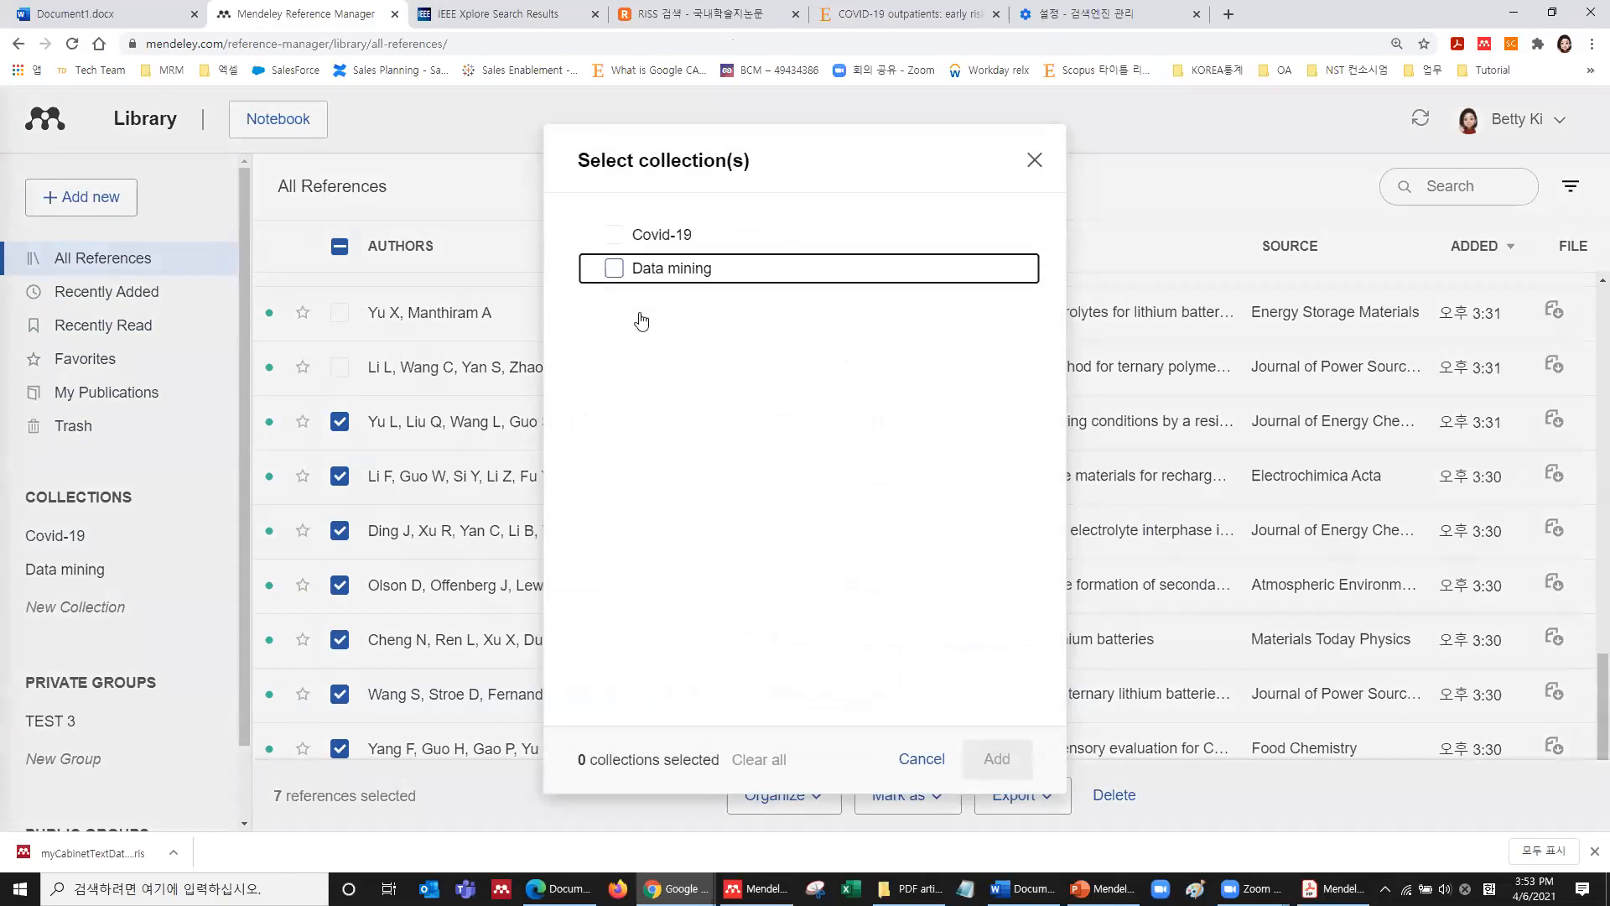
{"action": "left_click", "coordinate": [997, 758]}
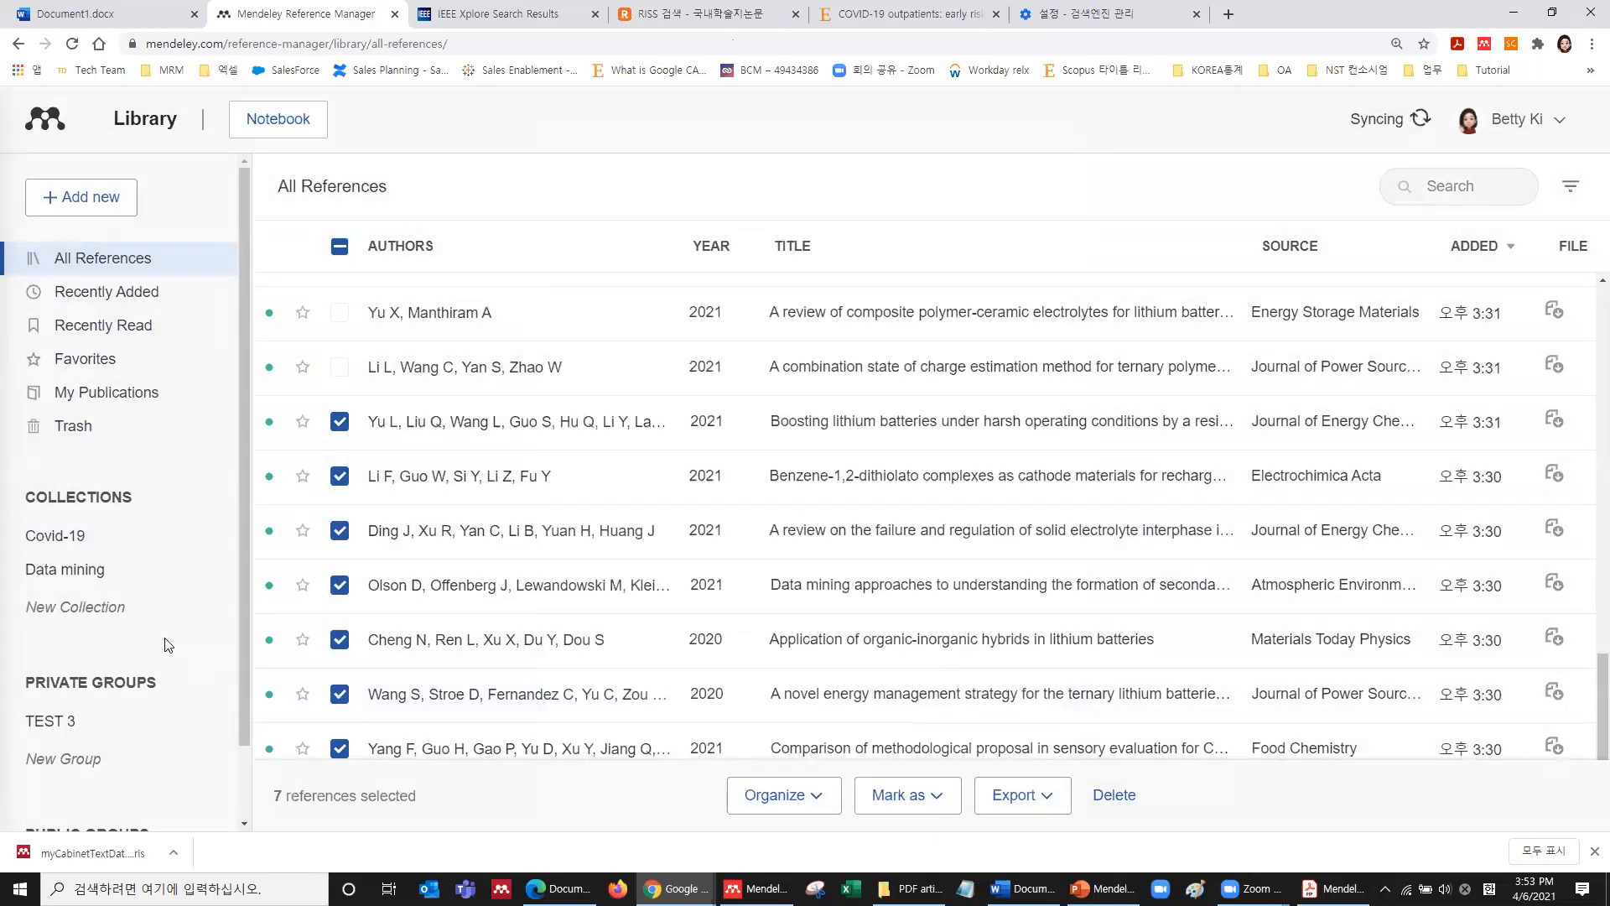
{"action": "left_click", "coordinate": [80, 572]}
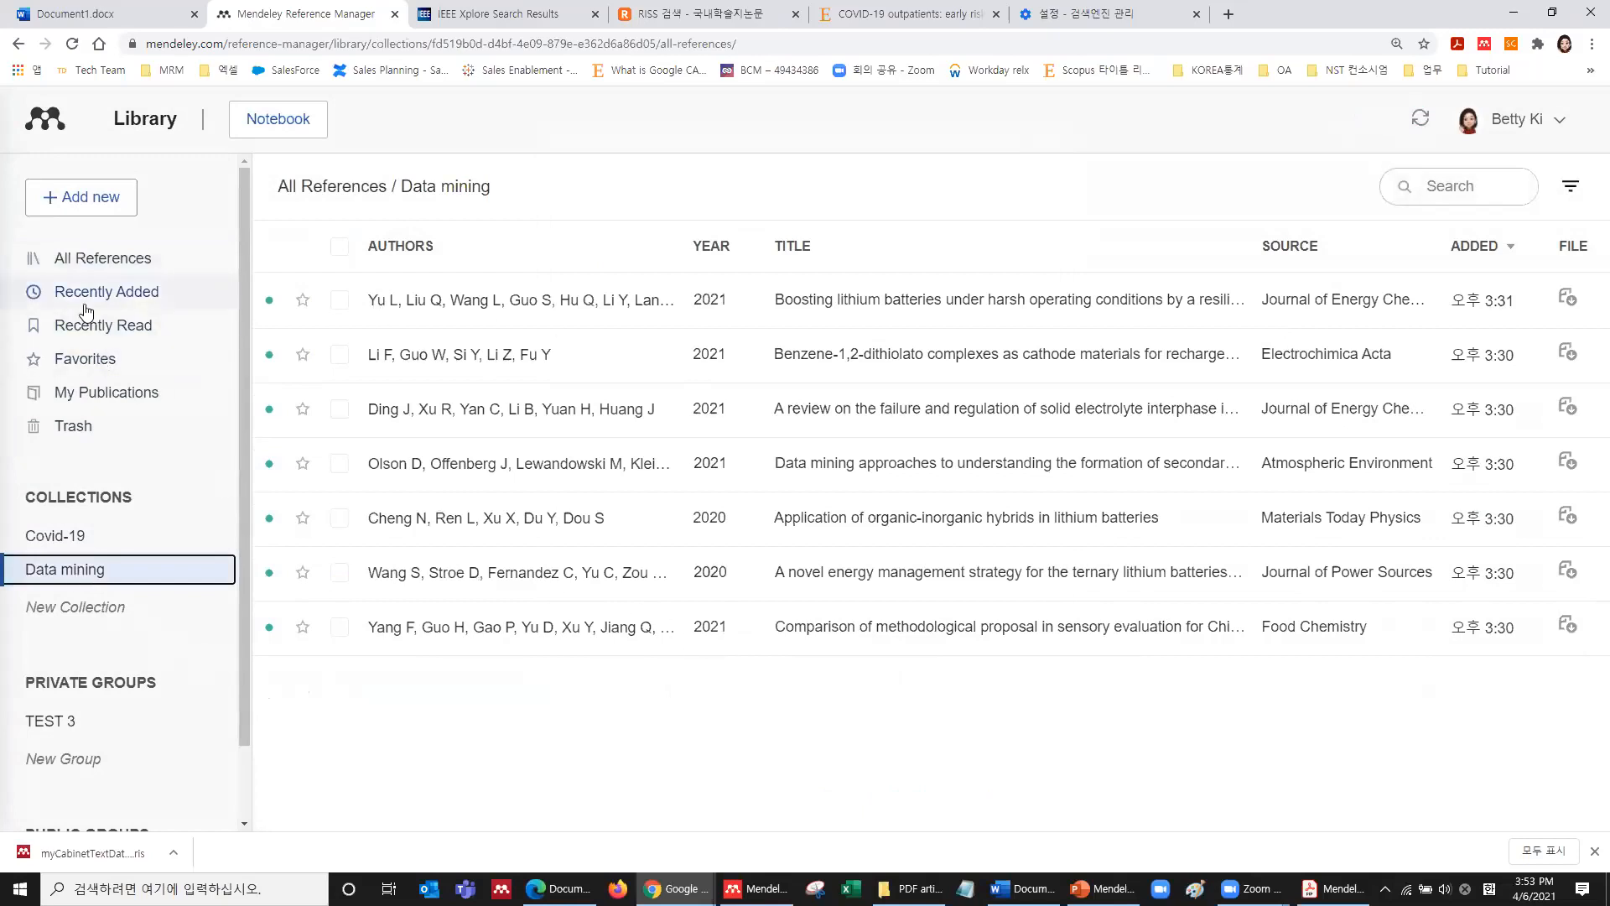
Back in All References, re-sort the list and inspect the thermal failure propagation paper's details.
{"action": "left_click", "coordinate": [113, 262]}
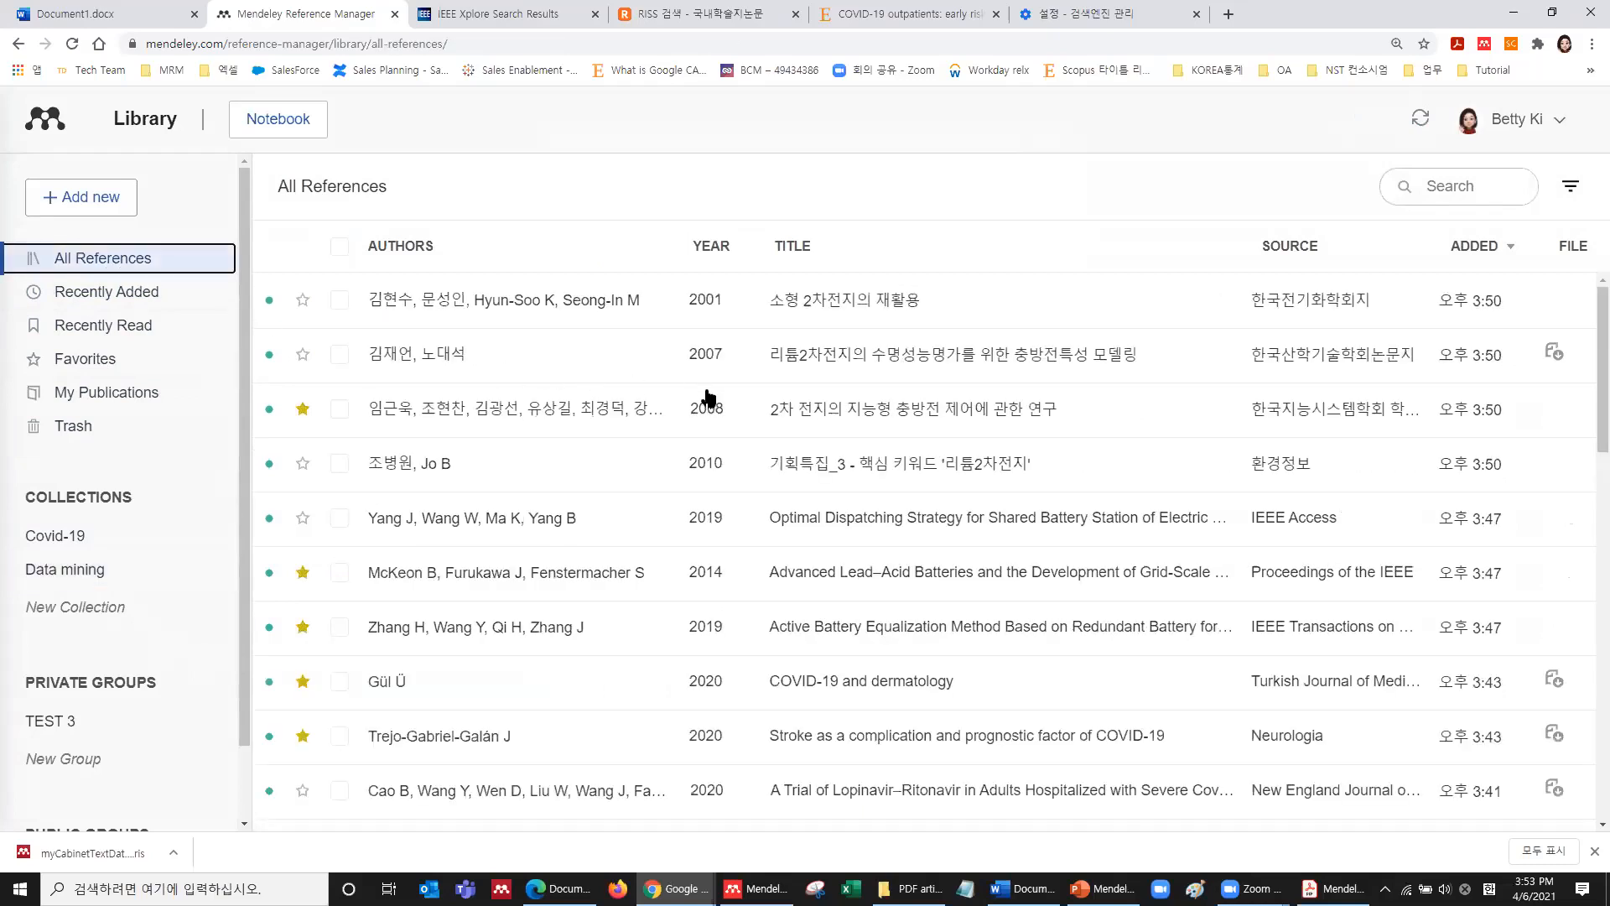
{"action": "left_click", "coordinate": [1572, 246]}
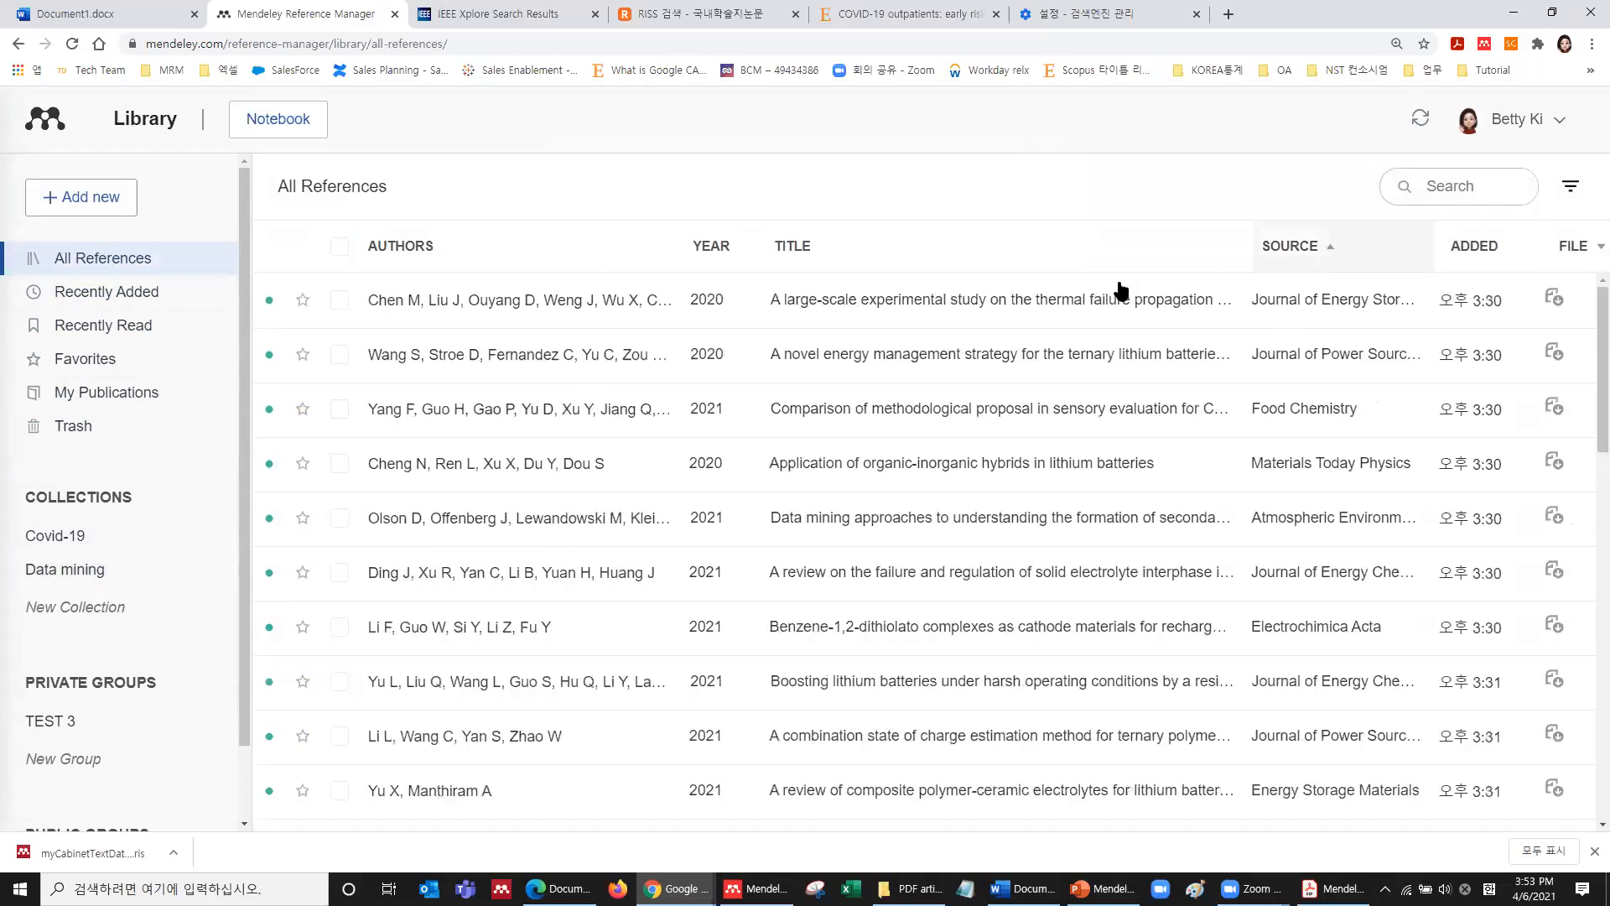
{"action": "left_click", "coordinate": [897, 317]}
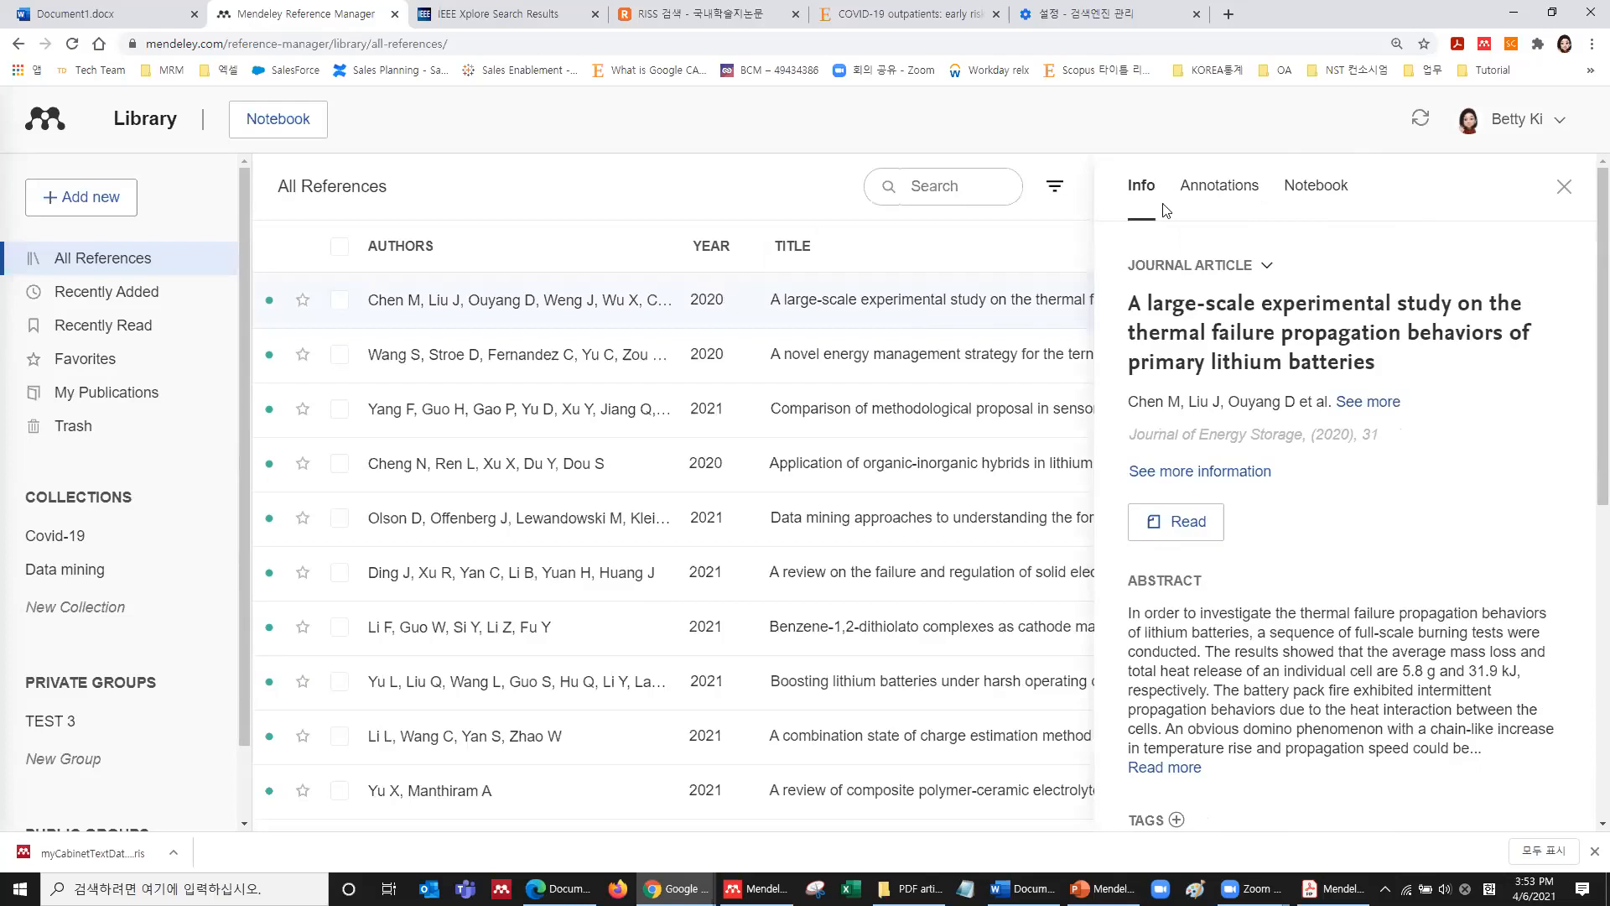
{"action": "left_click", "coordinate": [1200, 275]}
{"action": "left_click", "coordinate": [1325, 267]}
{"action": "left_click", "coordinate": [1220, 471]}
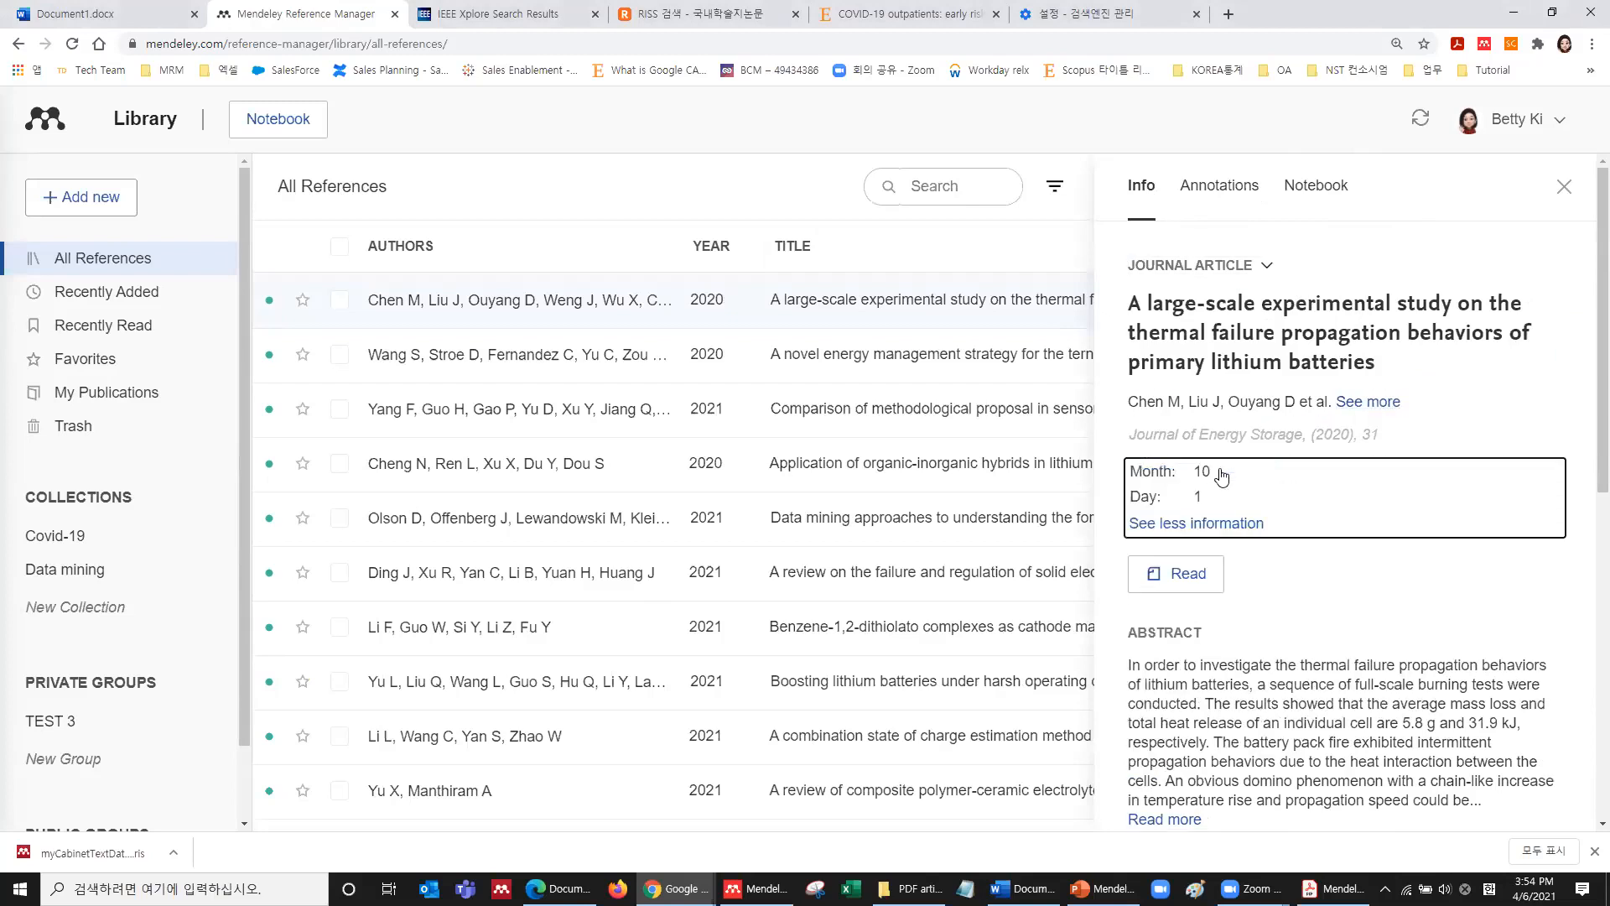
{"action": "scroll", "coordinate": [1222, 399], "scroll_direction": "down", "scroll_amount": 3}
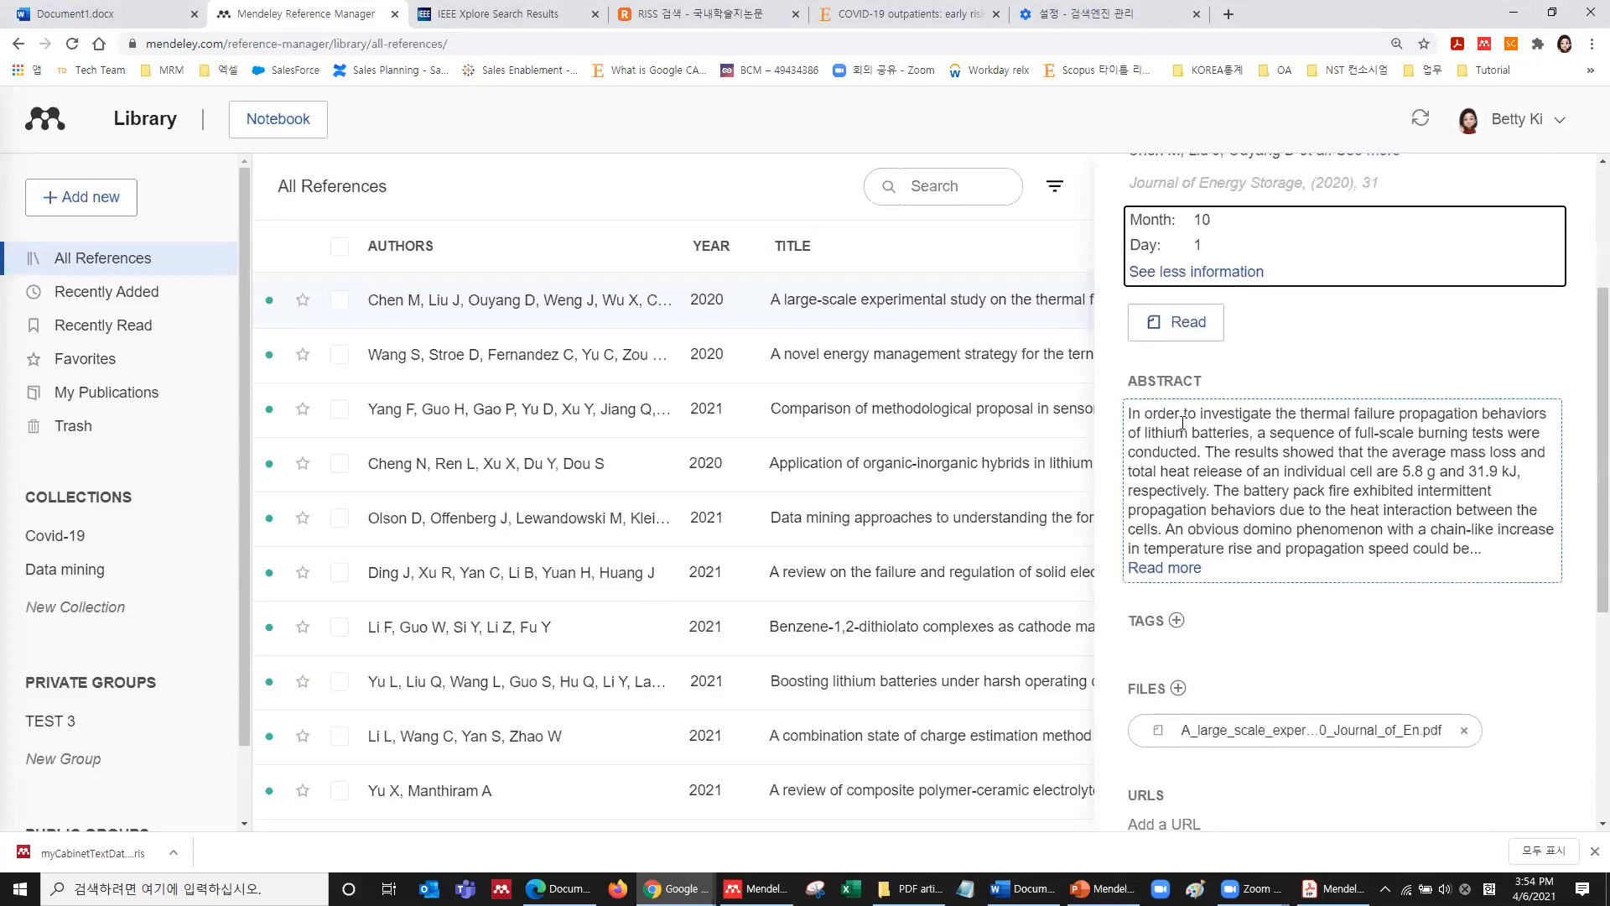
Open the thermal failure paper's PDF in the reader, then return to the full library.
{"action": "left_click", "coordinate": [1183, 332]}
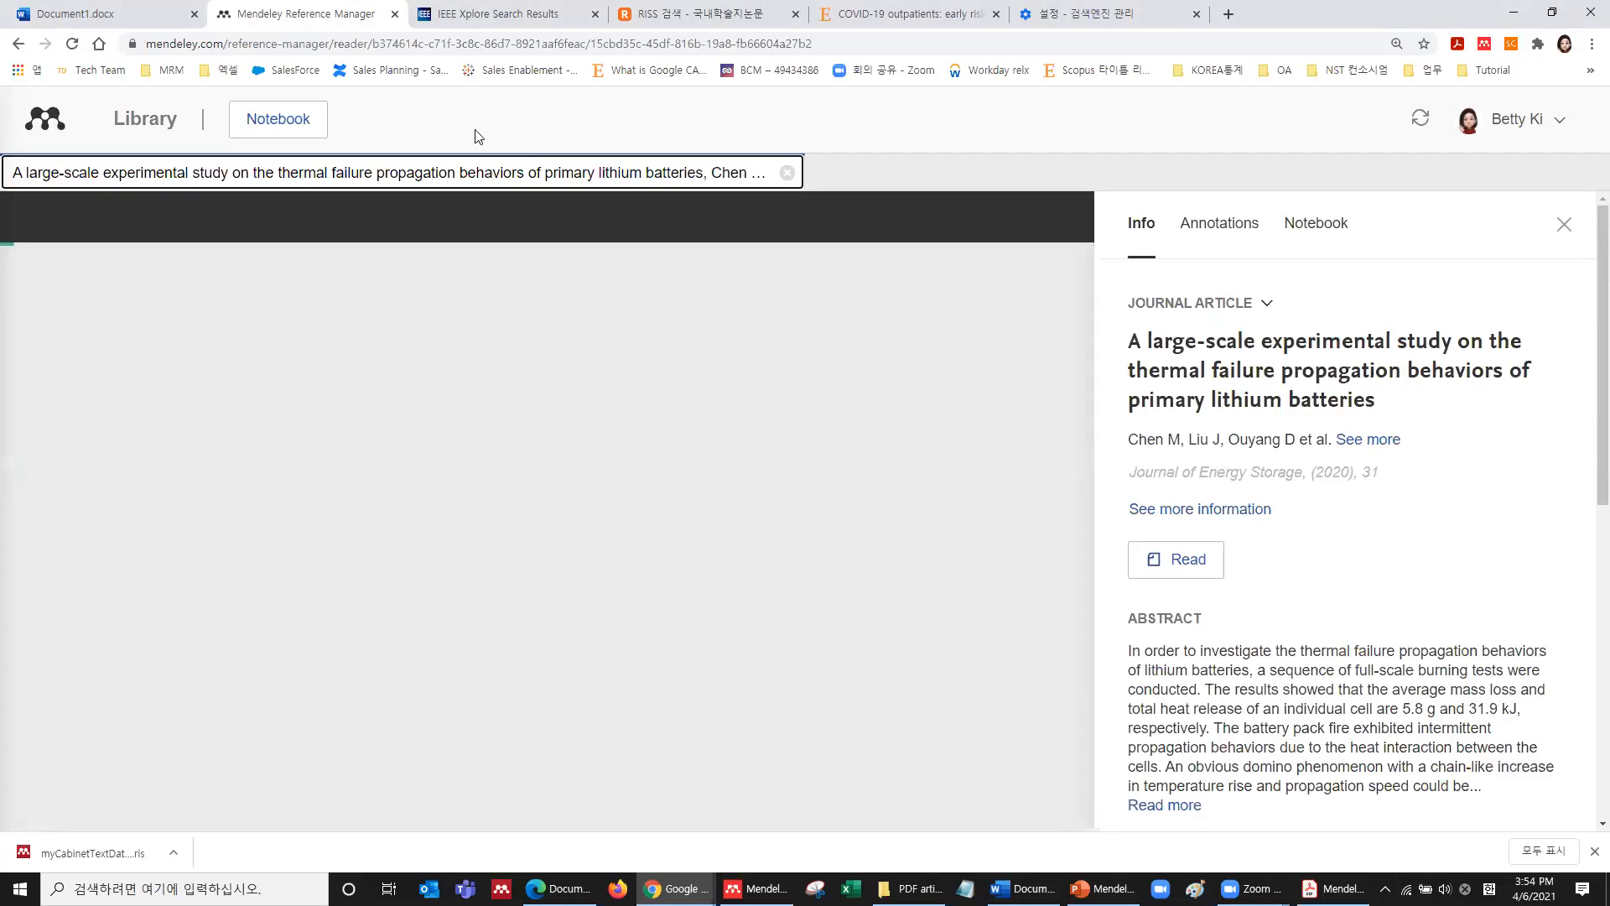
{"action": "left_click", "coordinate": [104, 14]}
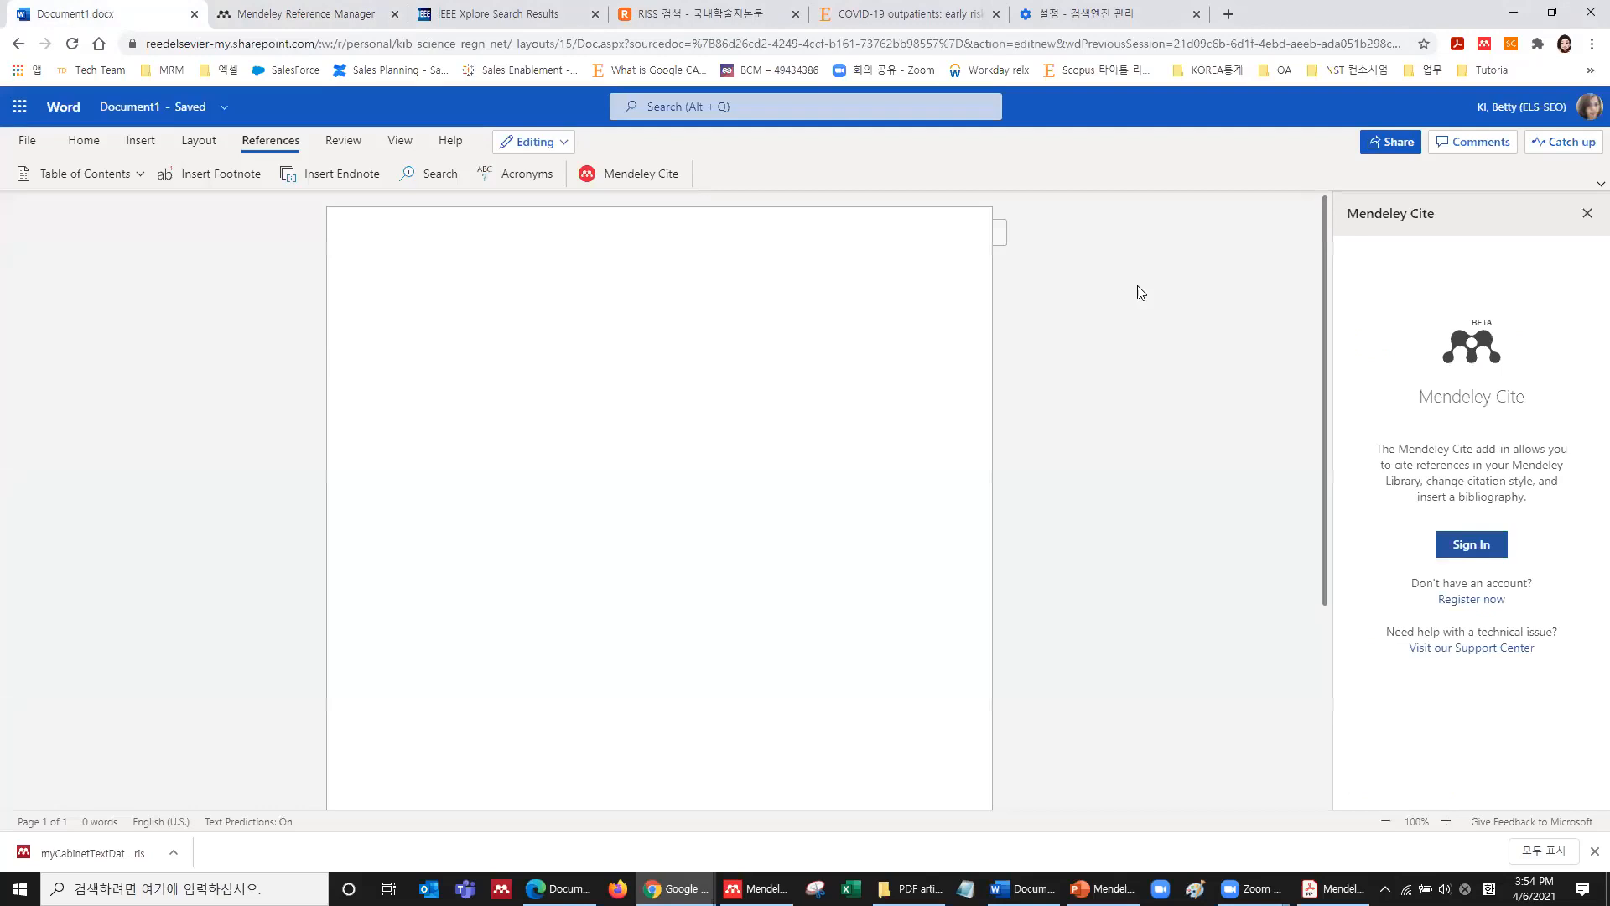
{"action": "left_click", "coordinate": [369, 10]}
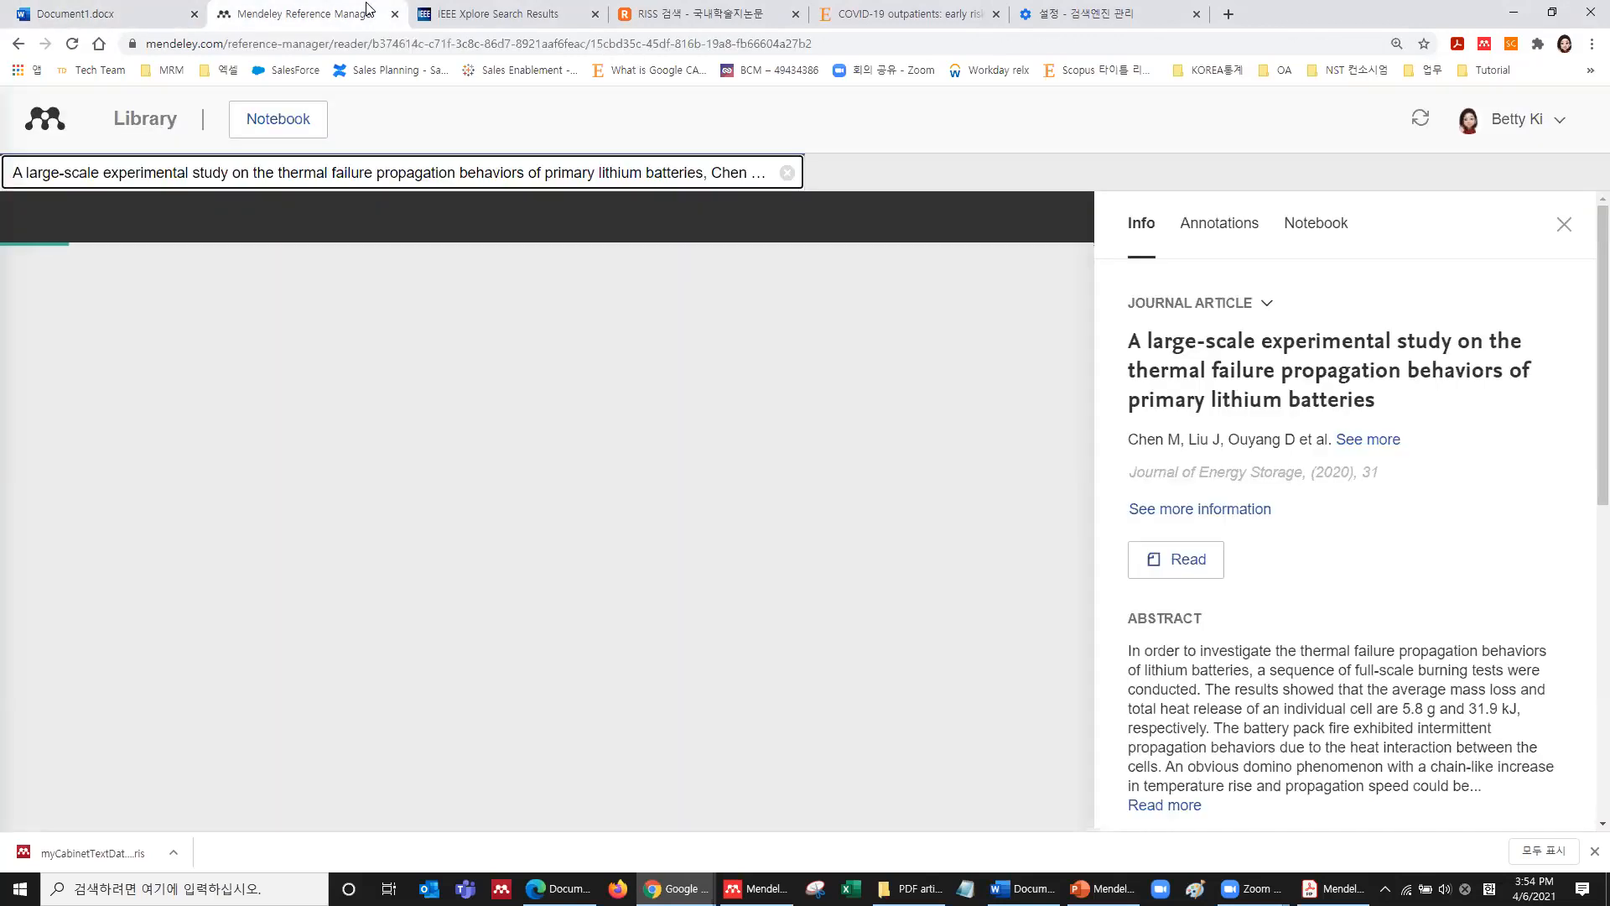
{"action": "left_click", "coordinate": [148, 120]}
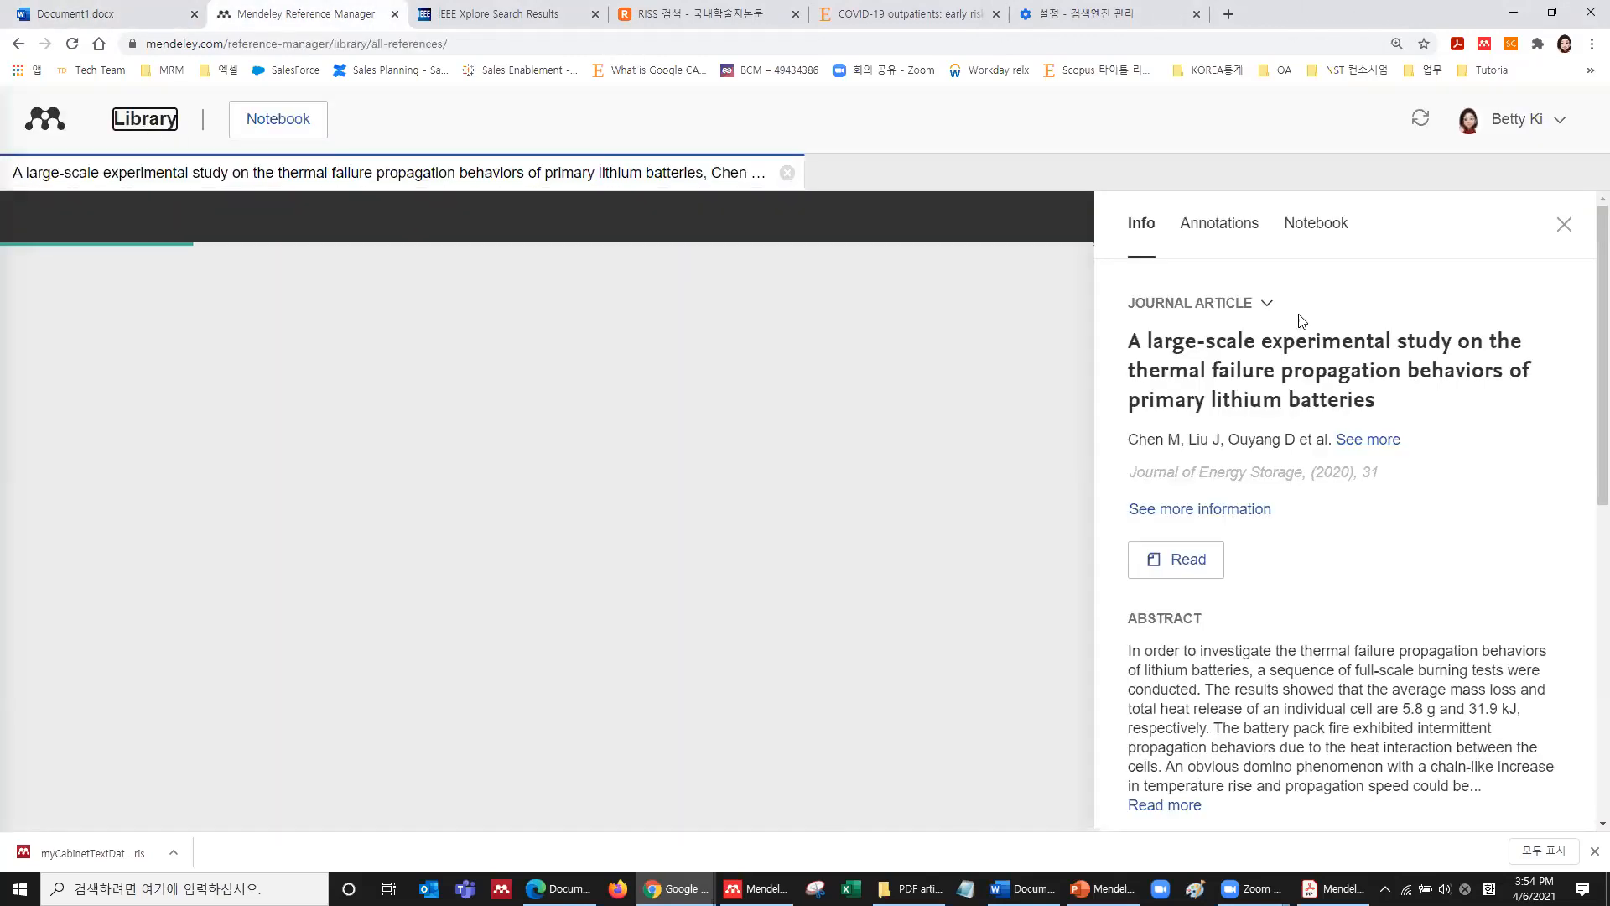
{"action": "scroll", "coordinate": [1295, 468], "scroll_direction": "down", "scroll_amount": 6}
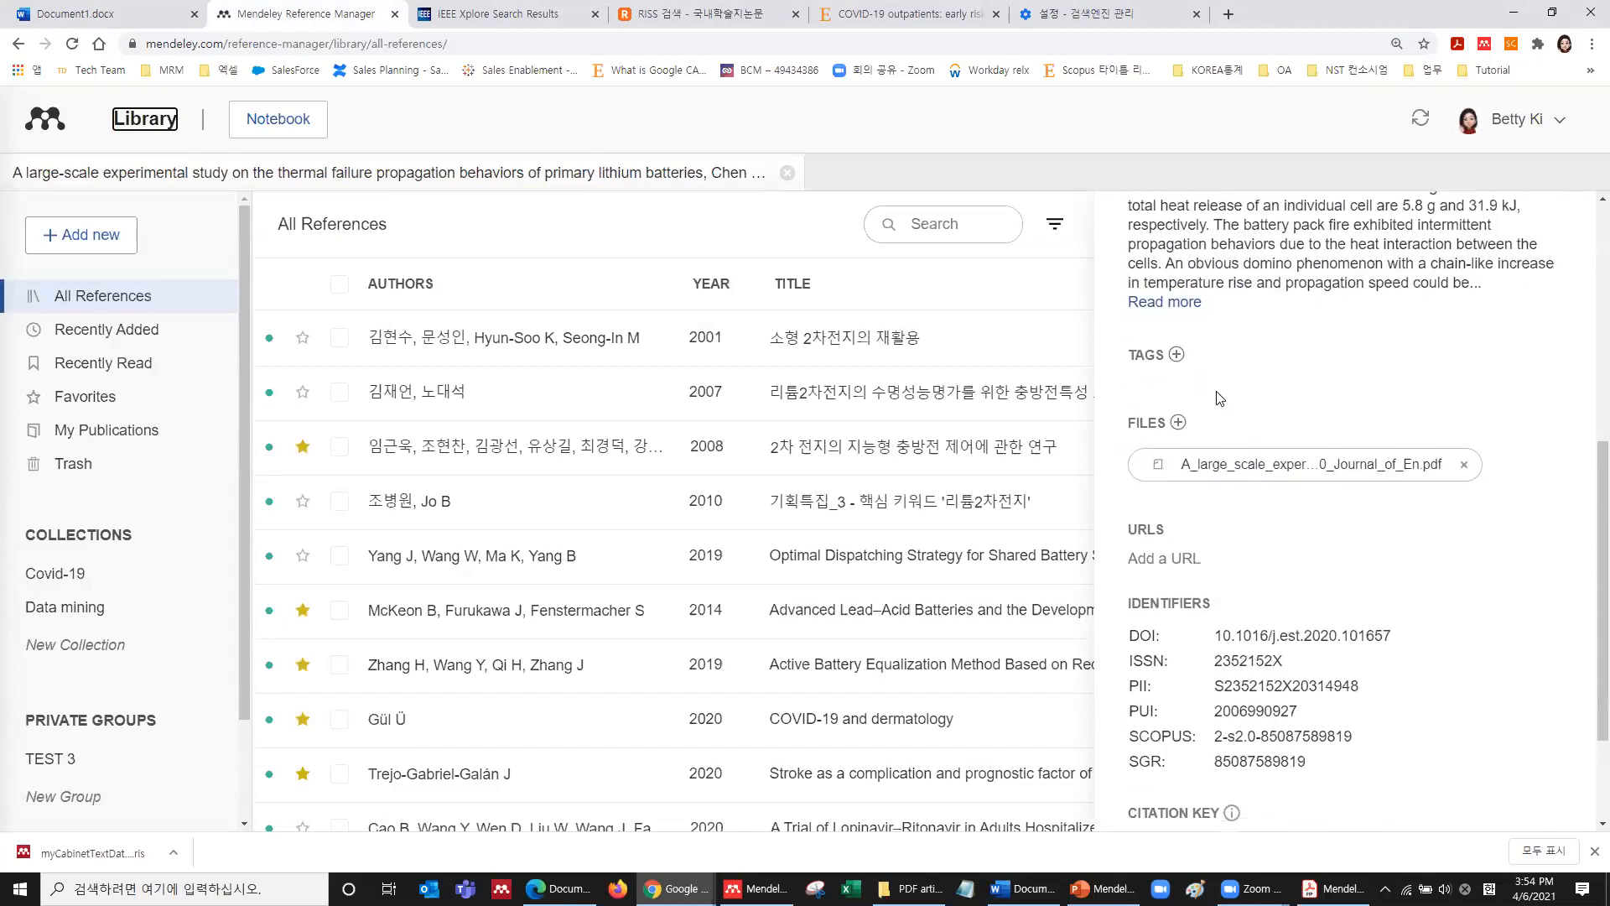
Add the tag 'covid-19; project 1' to the thermal failure propagation paper.
{"action": "left_click", "coordinate": [1176, 354]}
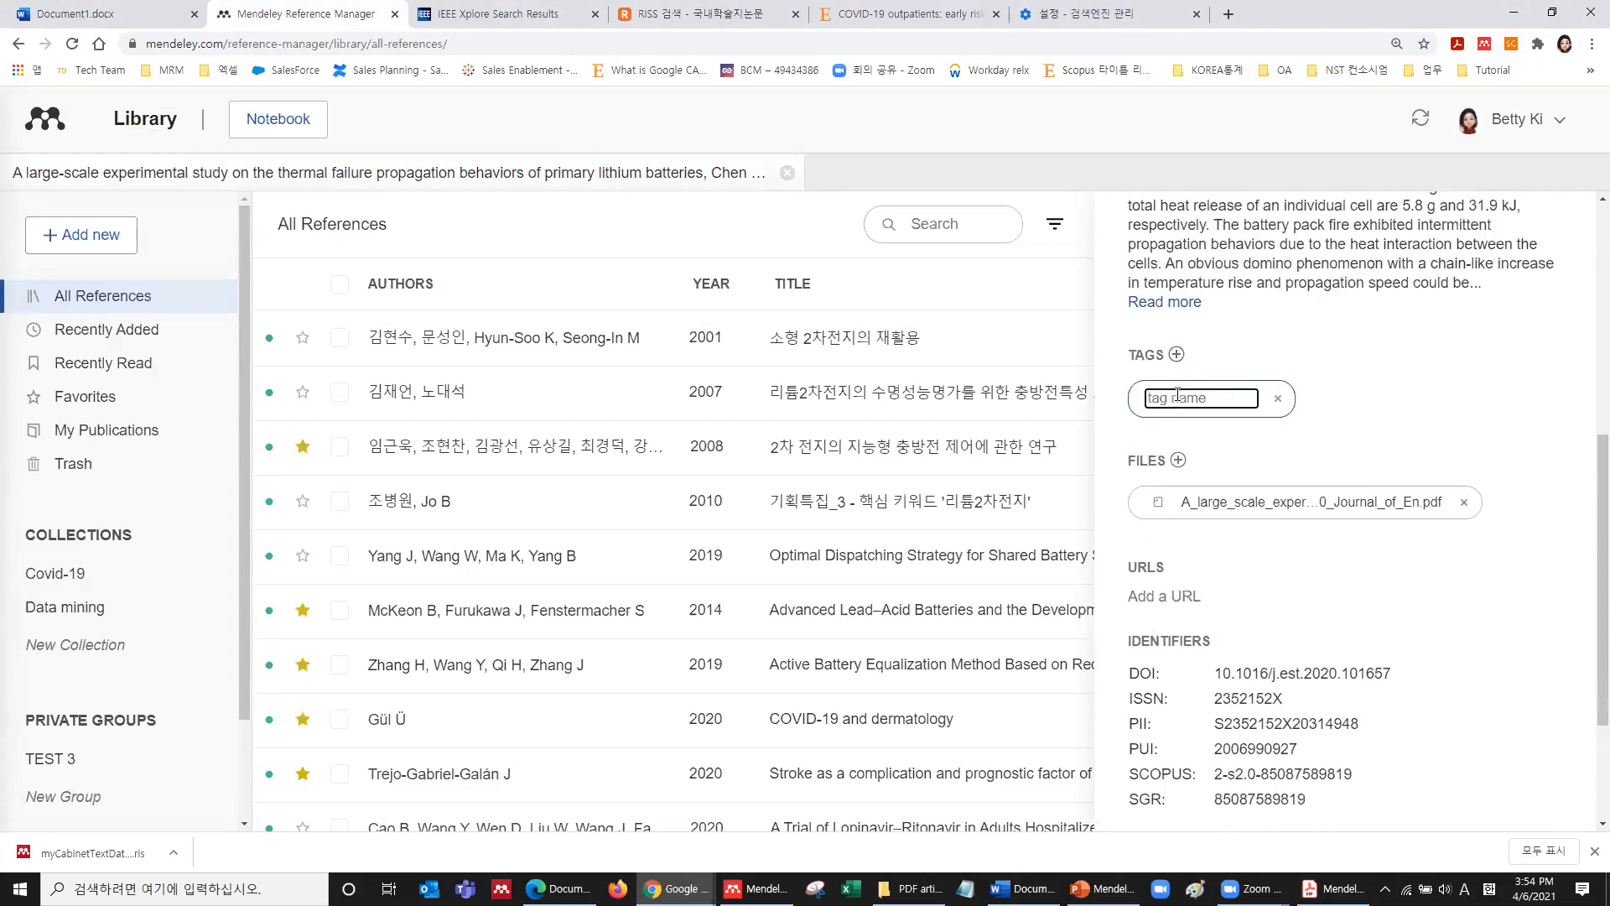
{"action": "type", "text": "co"}
{"action": "type", "text": "vid-19; project 1"}
{"action": "key", "text": "Return"}
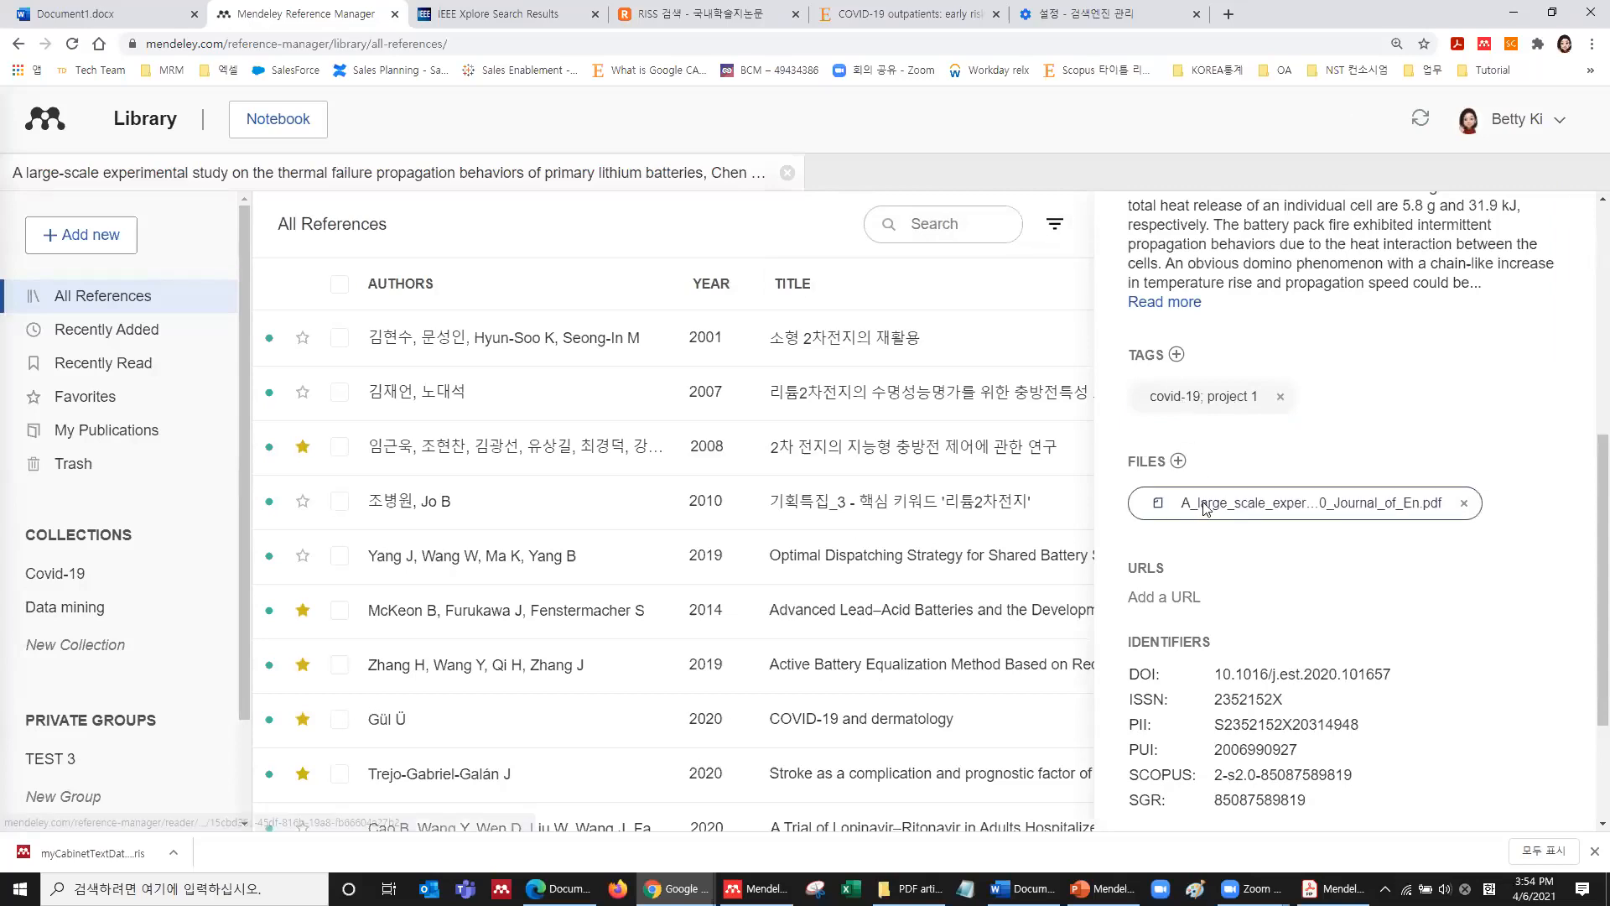
{"action": "scroll", "coordinate": [1186, 501], "scroll_direction": "down", "scroll_amount": 1}
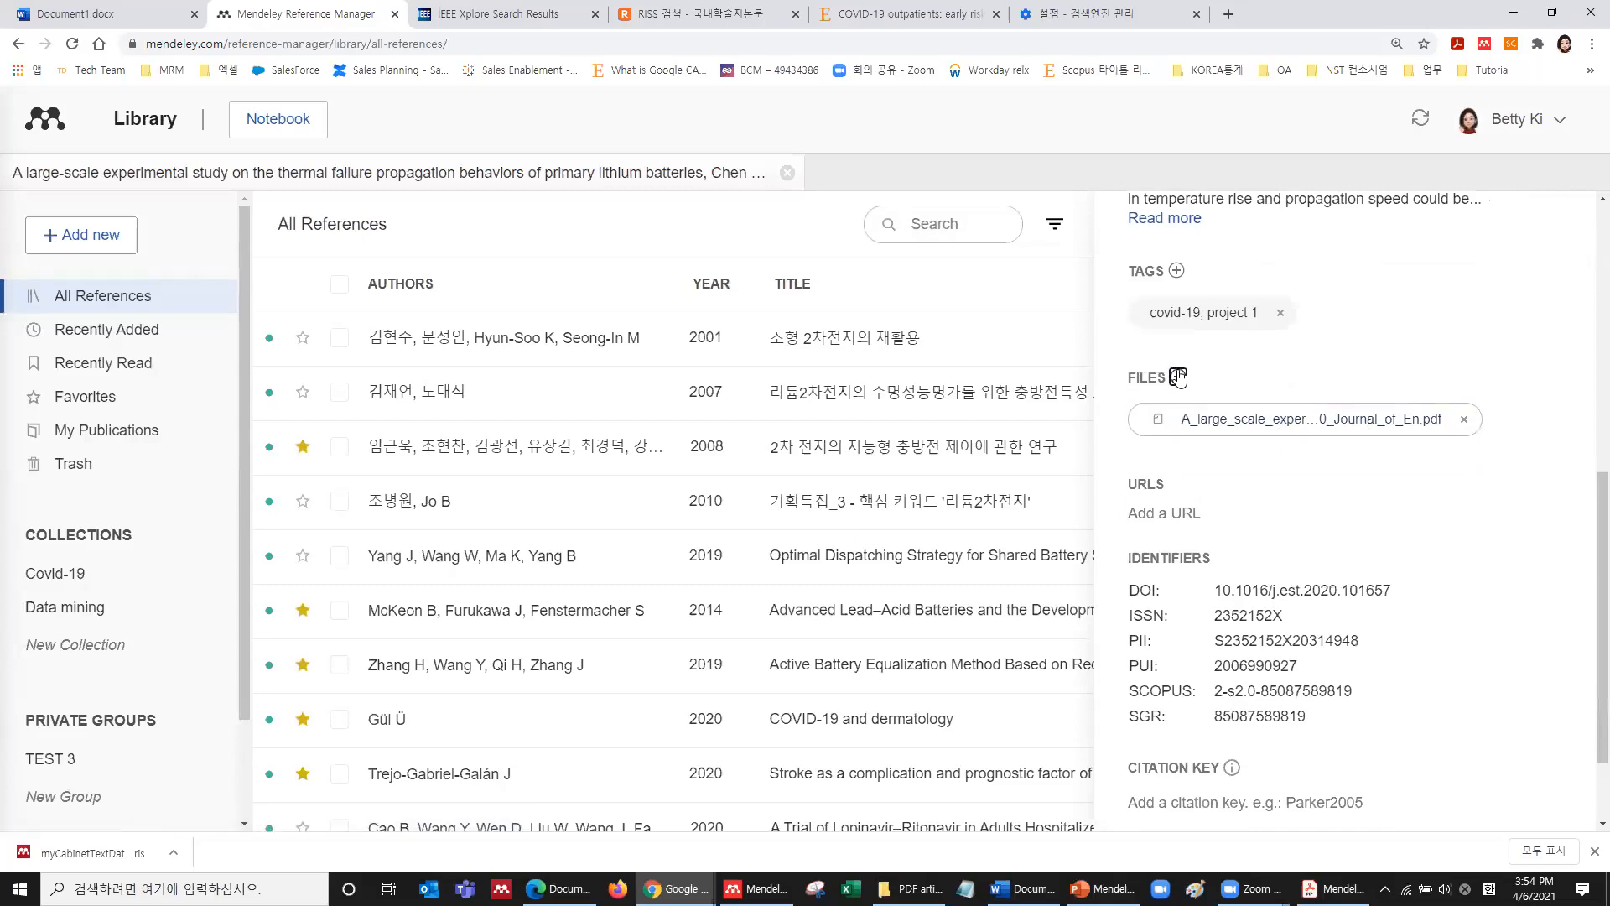
{"action": "scroll", "coordinate": [1178, 376], "scroll_direction": "down", "scroll_amount": 1}
Attach the 별지_제1호의2서식_정보공개_청구서.pdf from Downloads to the article.
{"action": "left_click", "coordinate": [1178, 252]}
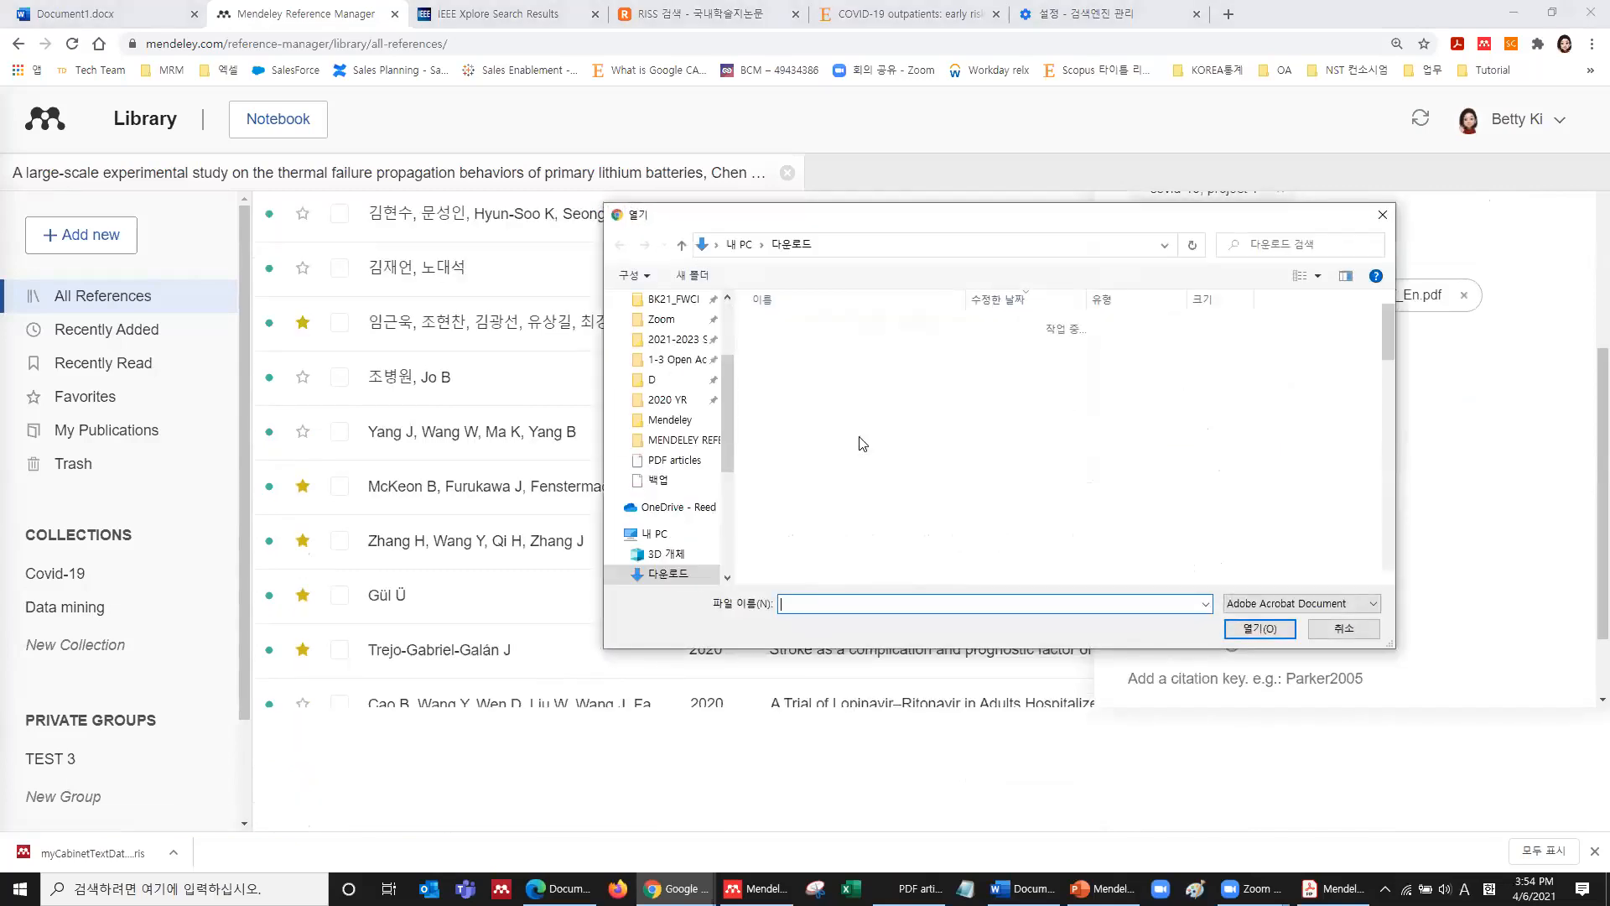
{"action": "left_click", "coordinate": [834, 480]}
{"action": "left_click", "coordinate": [834, 498]}
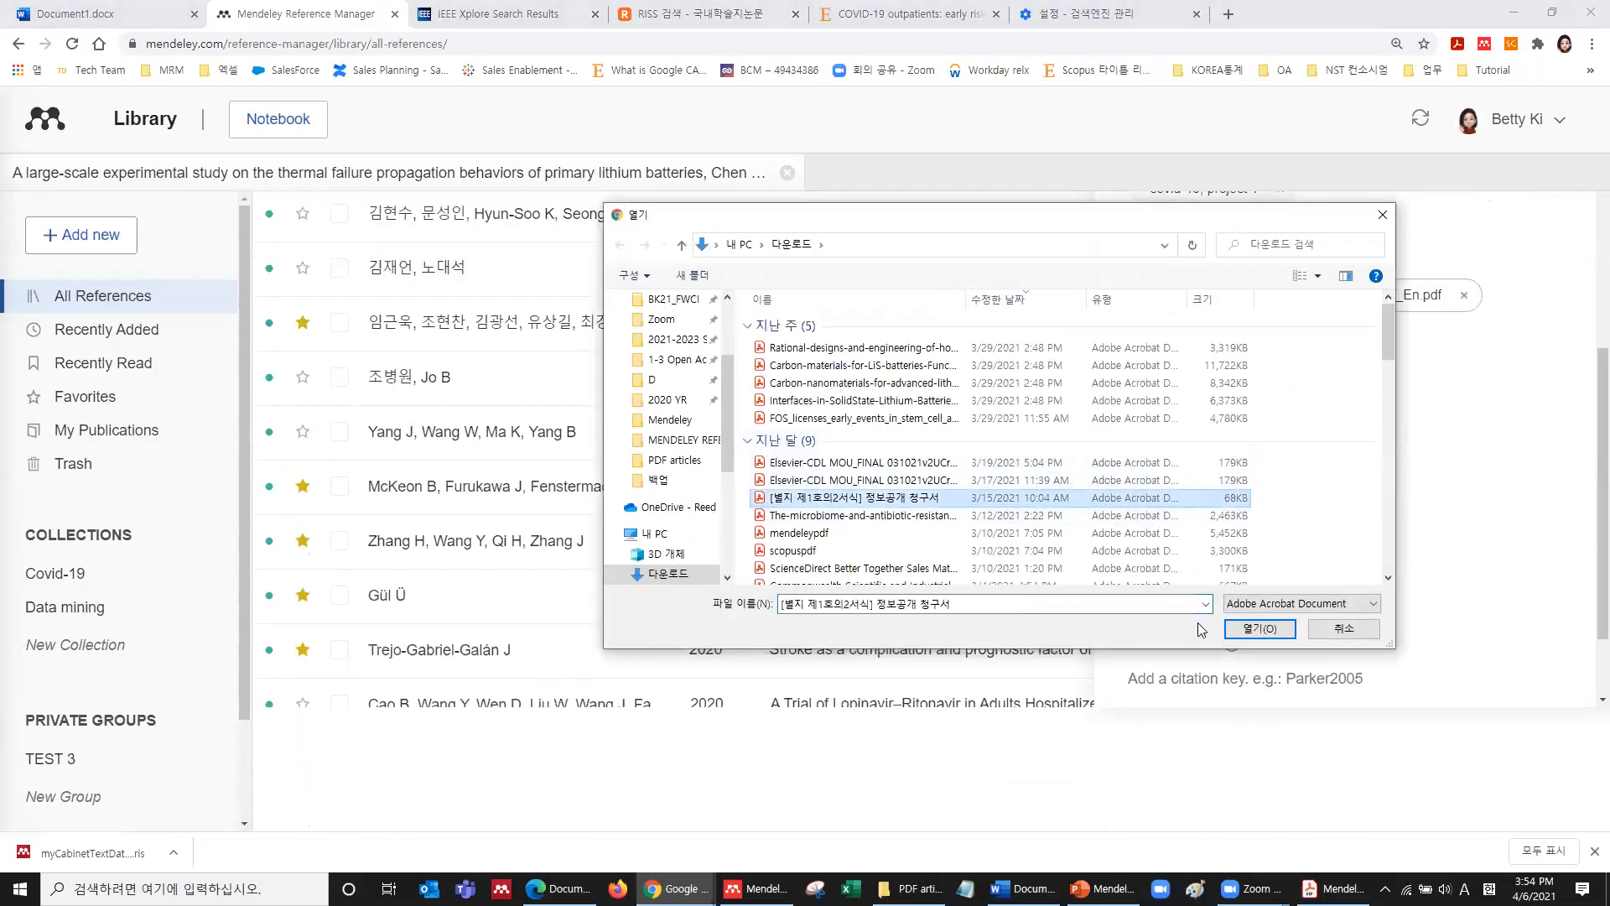
{"action": "left_click", "coordinate": [1277, 628]}
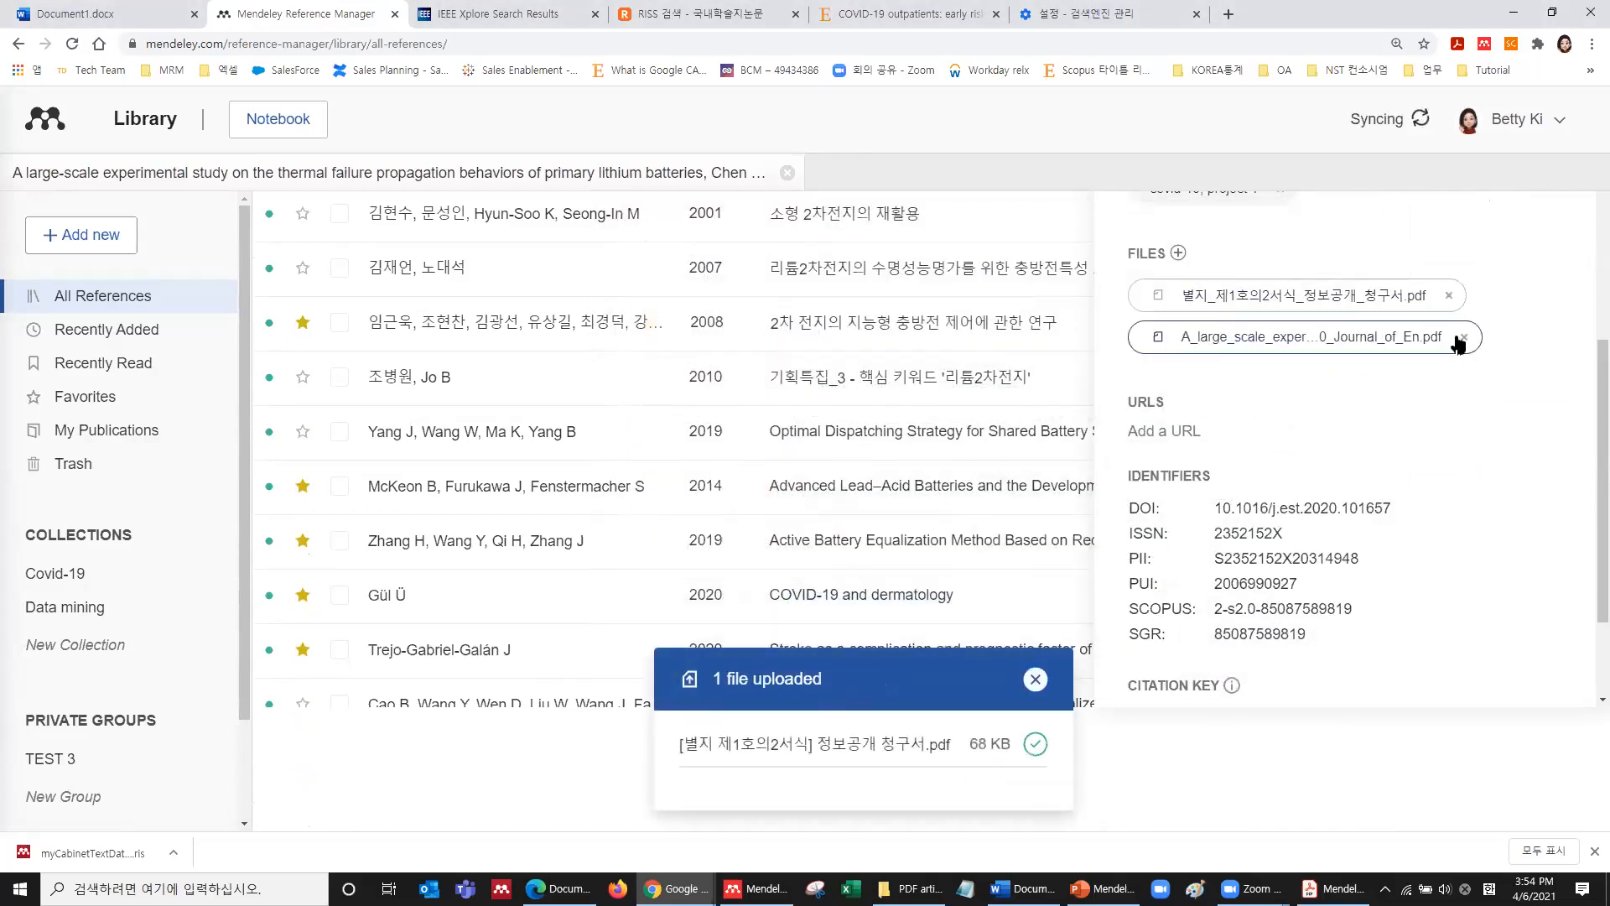
Permanently delete the original thermal-failure PDF and begin adding a URL for the article.
{"action": "left_click", "coordinate": [1462, 338]}
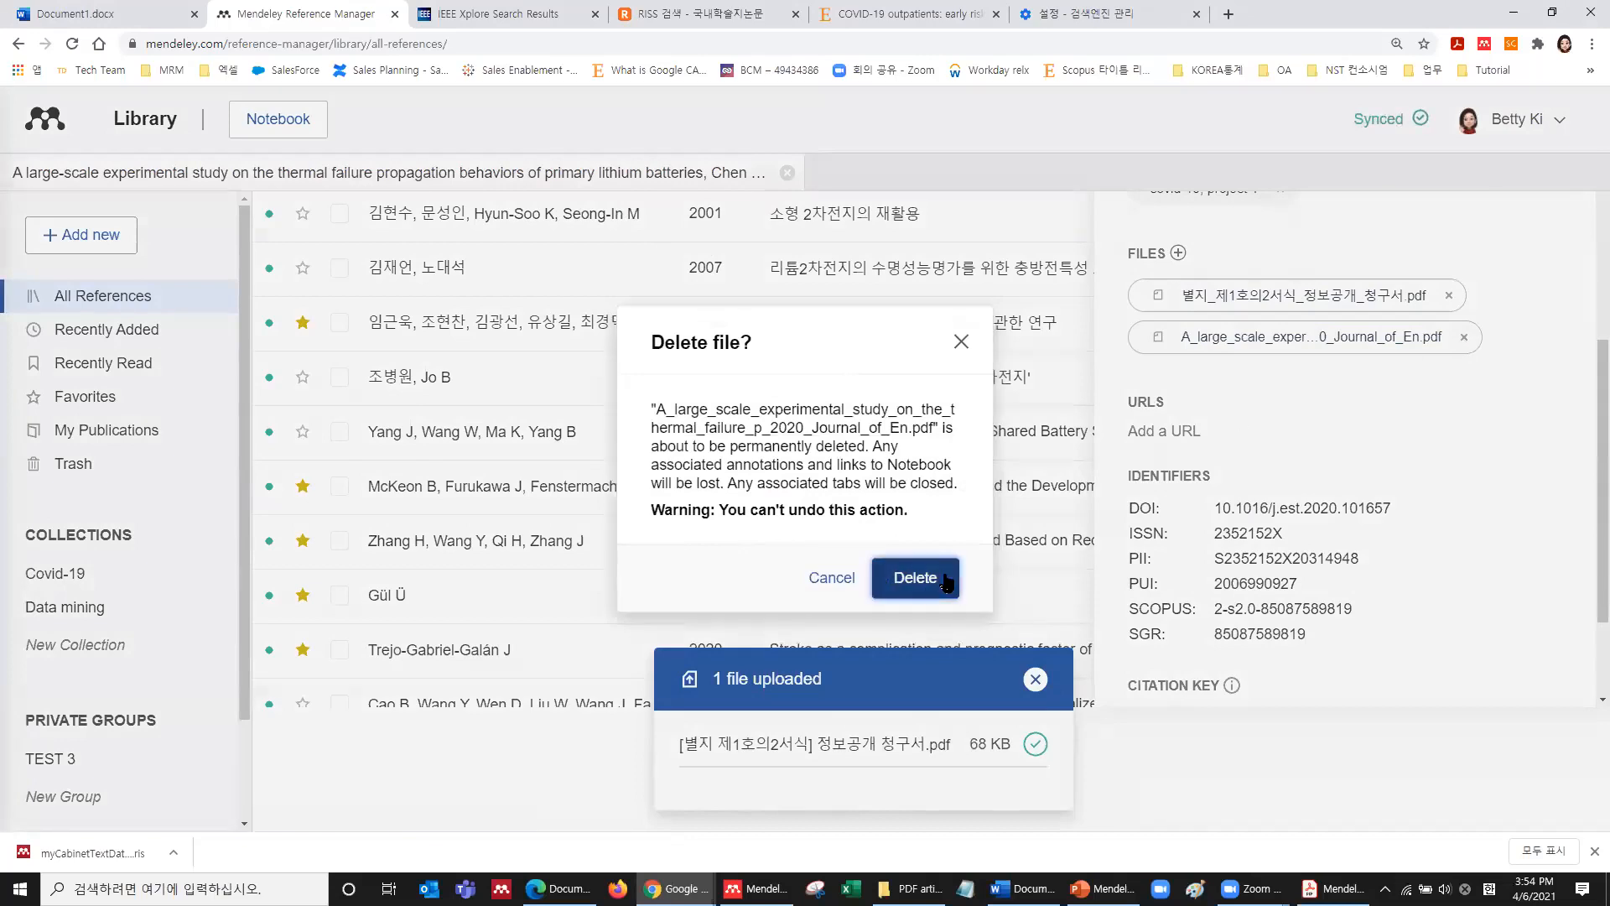
{"action": "left_click", "coordinate": [946, 578]}
{"action": "left_click", "coordinate": [1178, 398]}
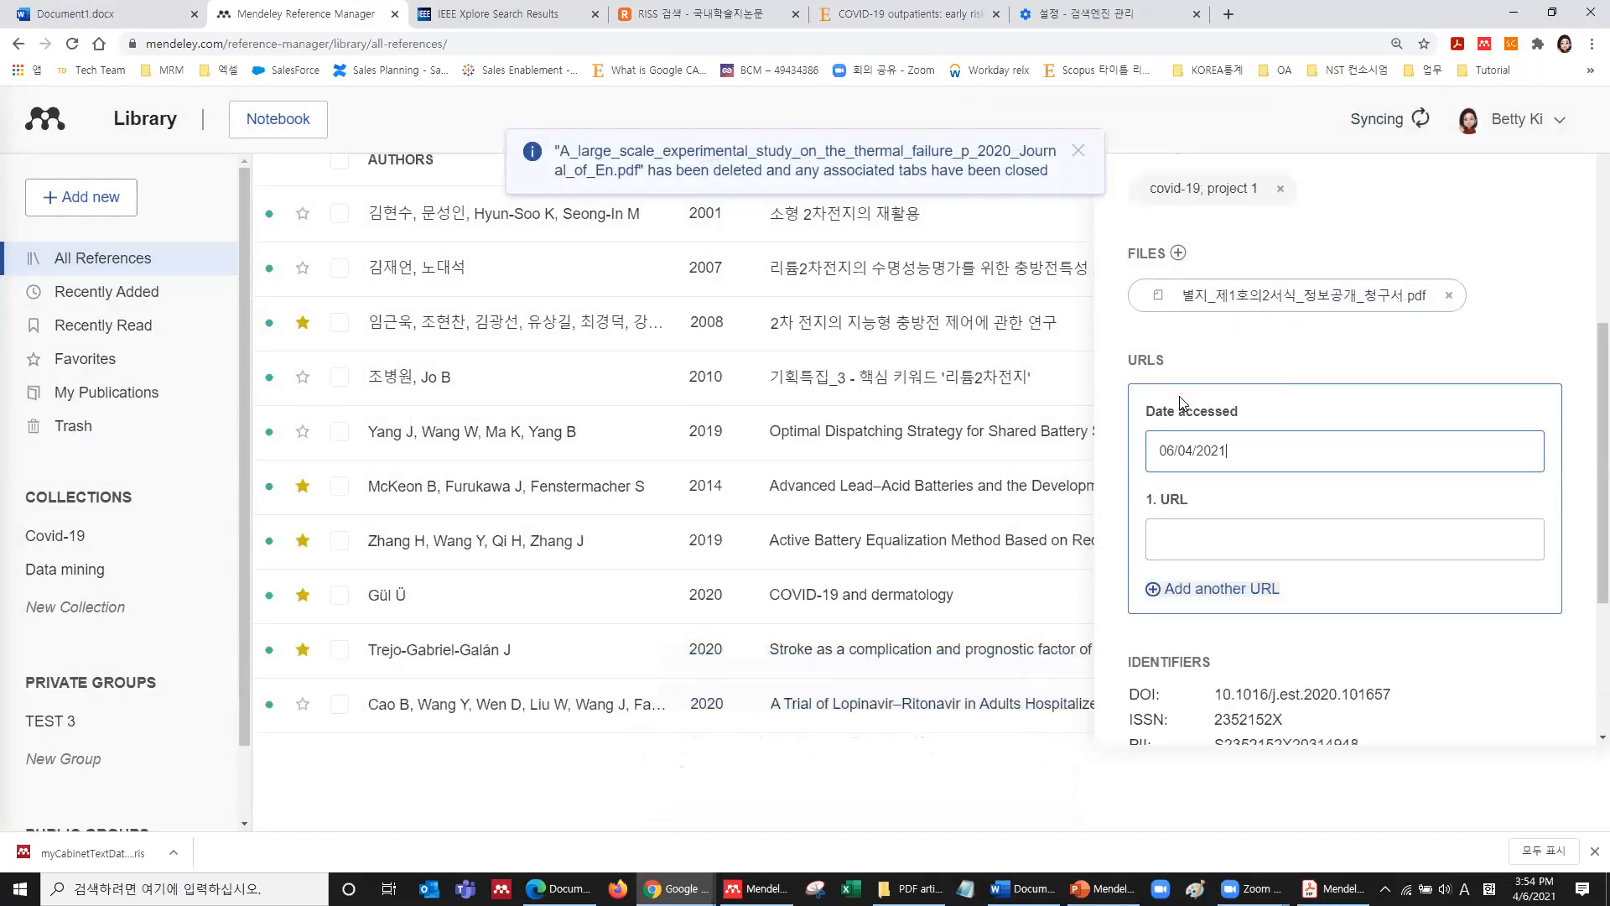
{"action": "left_click", "coordinate": [1228, 551]}
{"action": "scroll", "coordinate": [1229, 549], "scroll_direction": "down", "scroll_amount": 4}
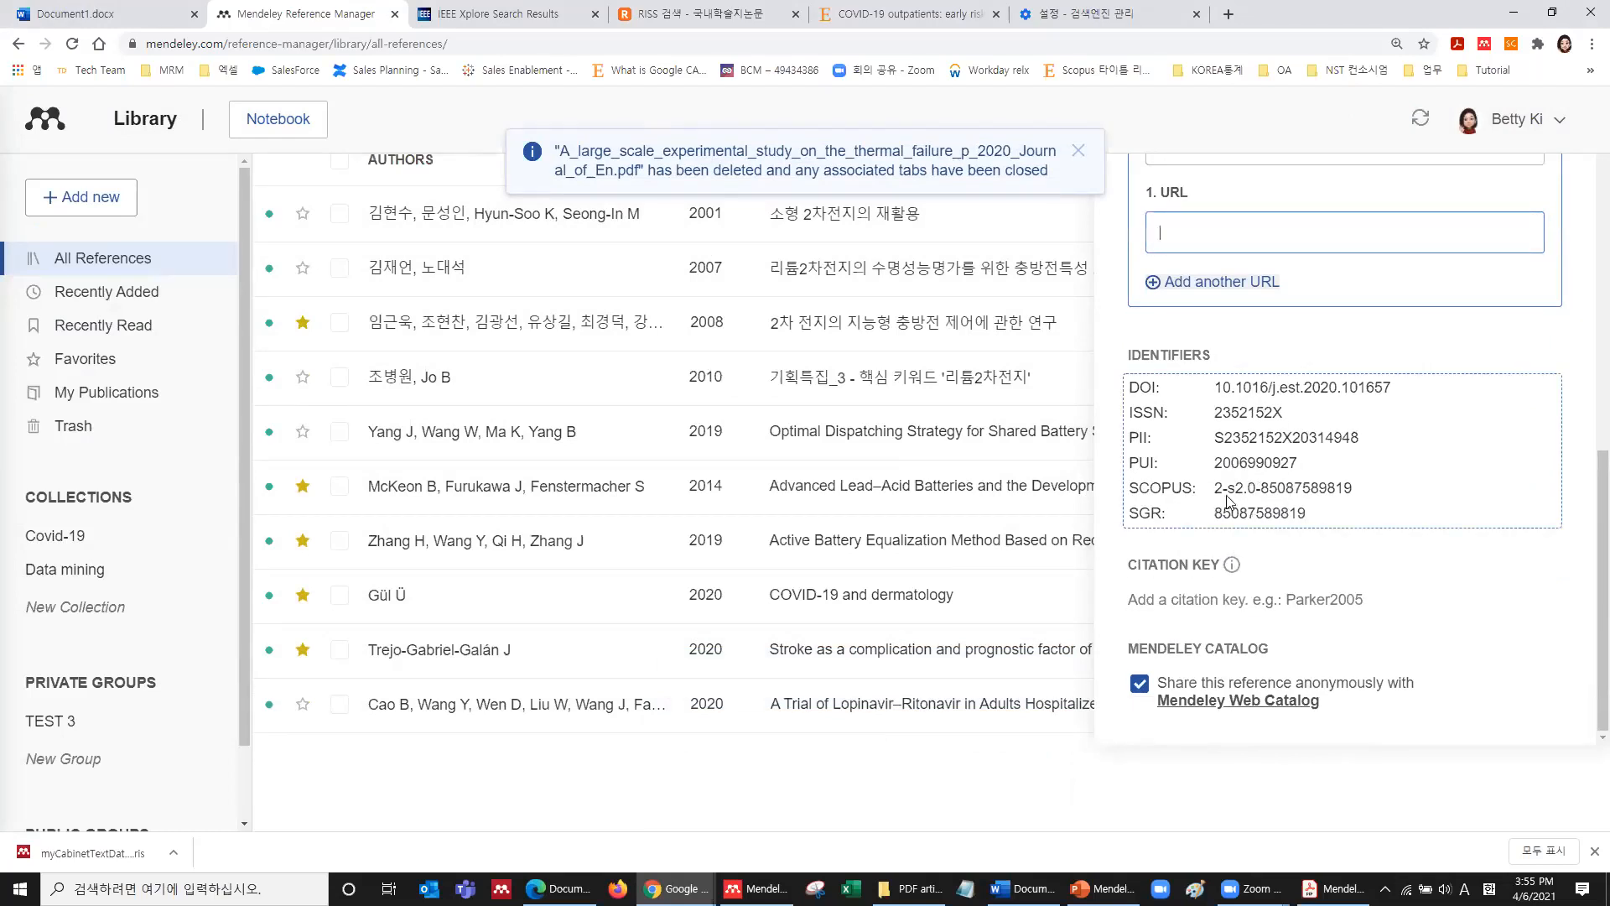
Close the URL editor, view the article's identifiers, then dismiss the editor and deletion notice.
{"action": "left_click", "coordinate": [1289, 409]}
{"action": "left_click", "coordinate": [1289, 416]}
{"action": "scroll", "coordinate": [1283, 486], "scroll_direction": "down", "scroll_amount": 3}
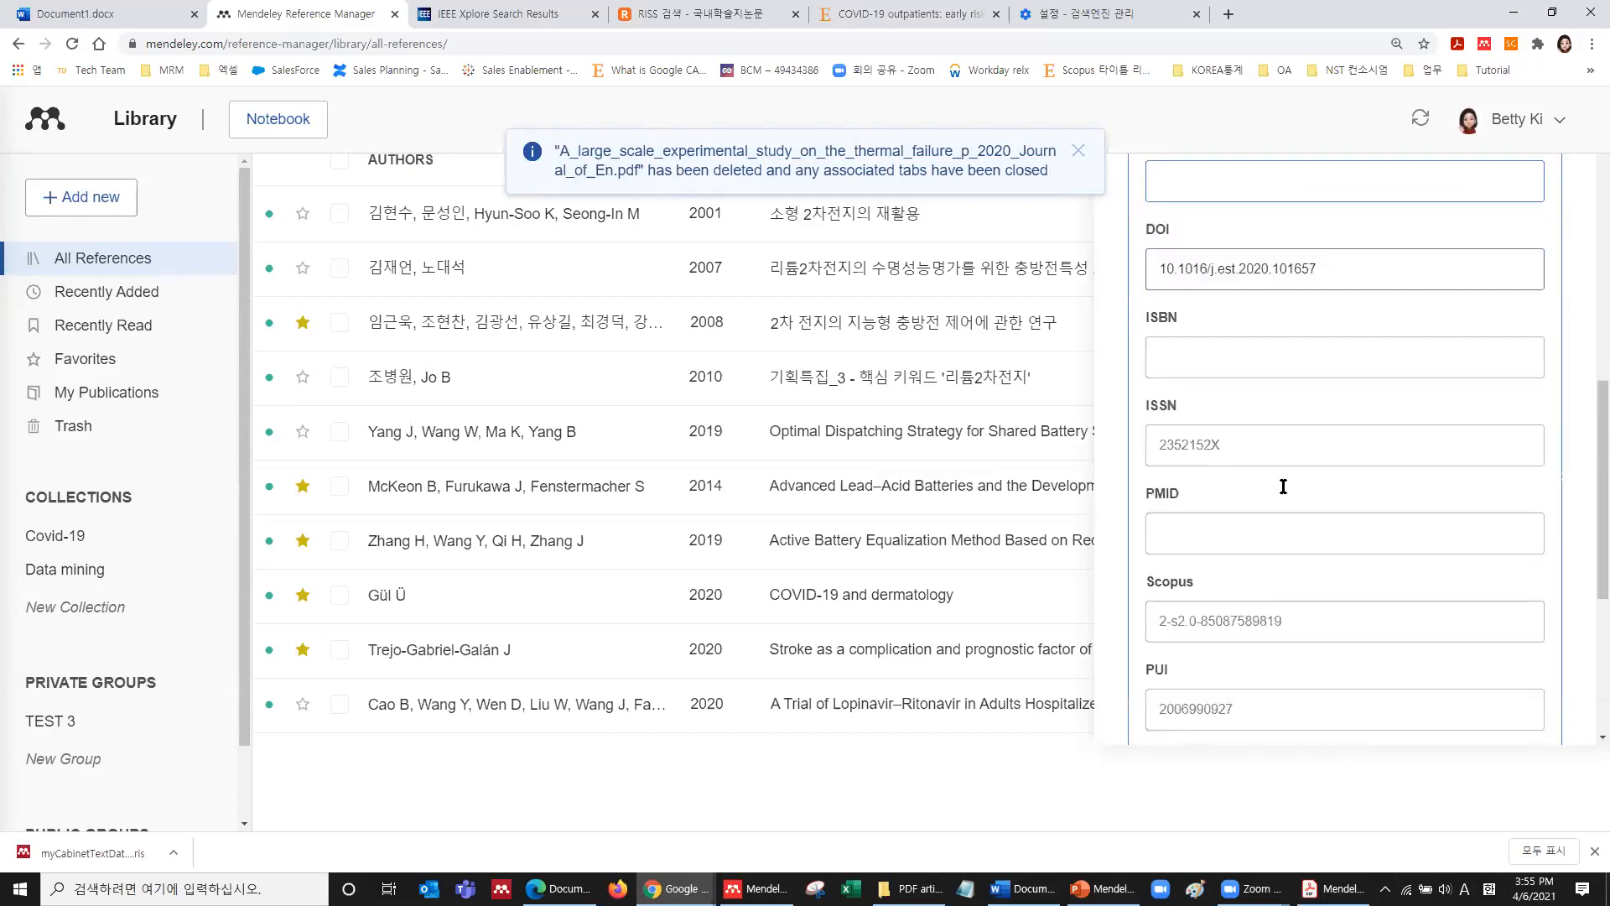
{"action": "scroll", "coordinate": [1283, 486], "scroll_direction": "down", "scroll_amount": 5}
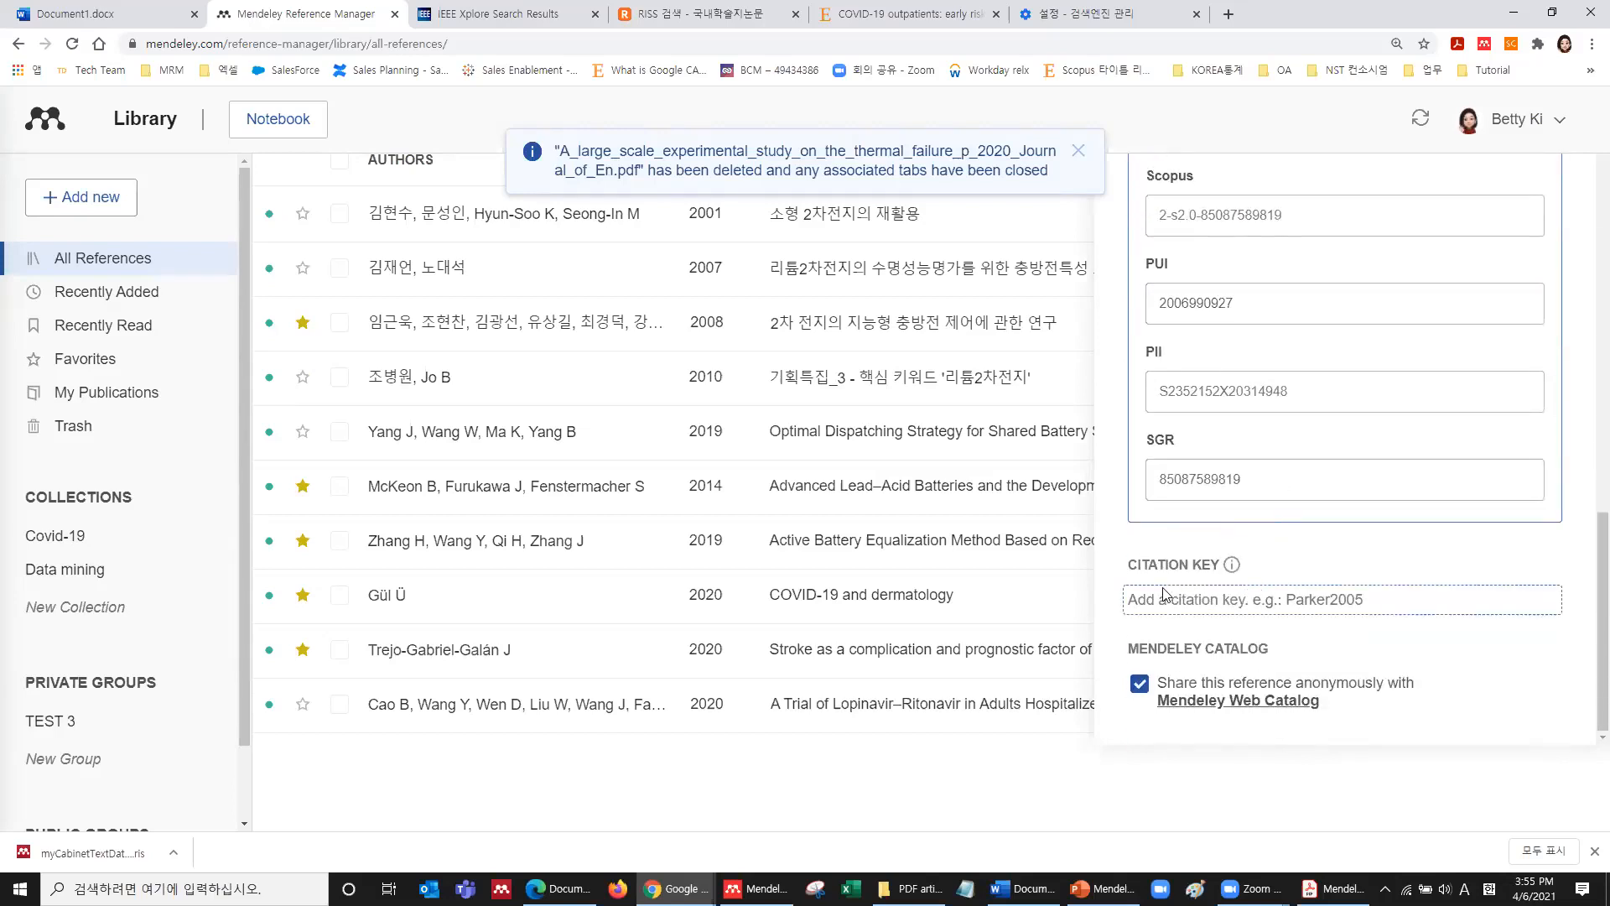
{"action": "left_click", "coordinate": [1083, 157]}
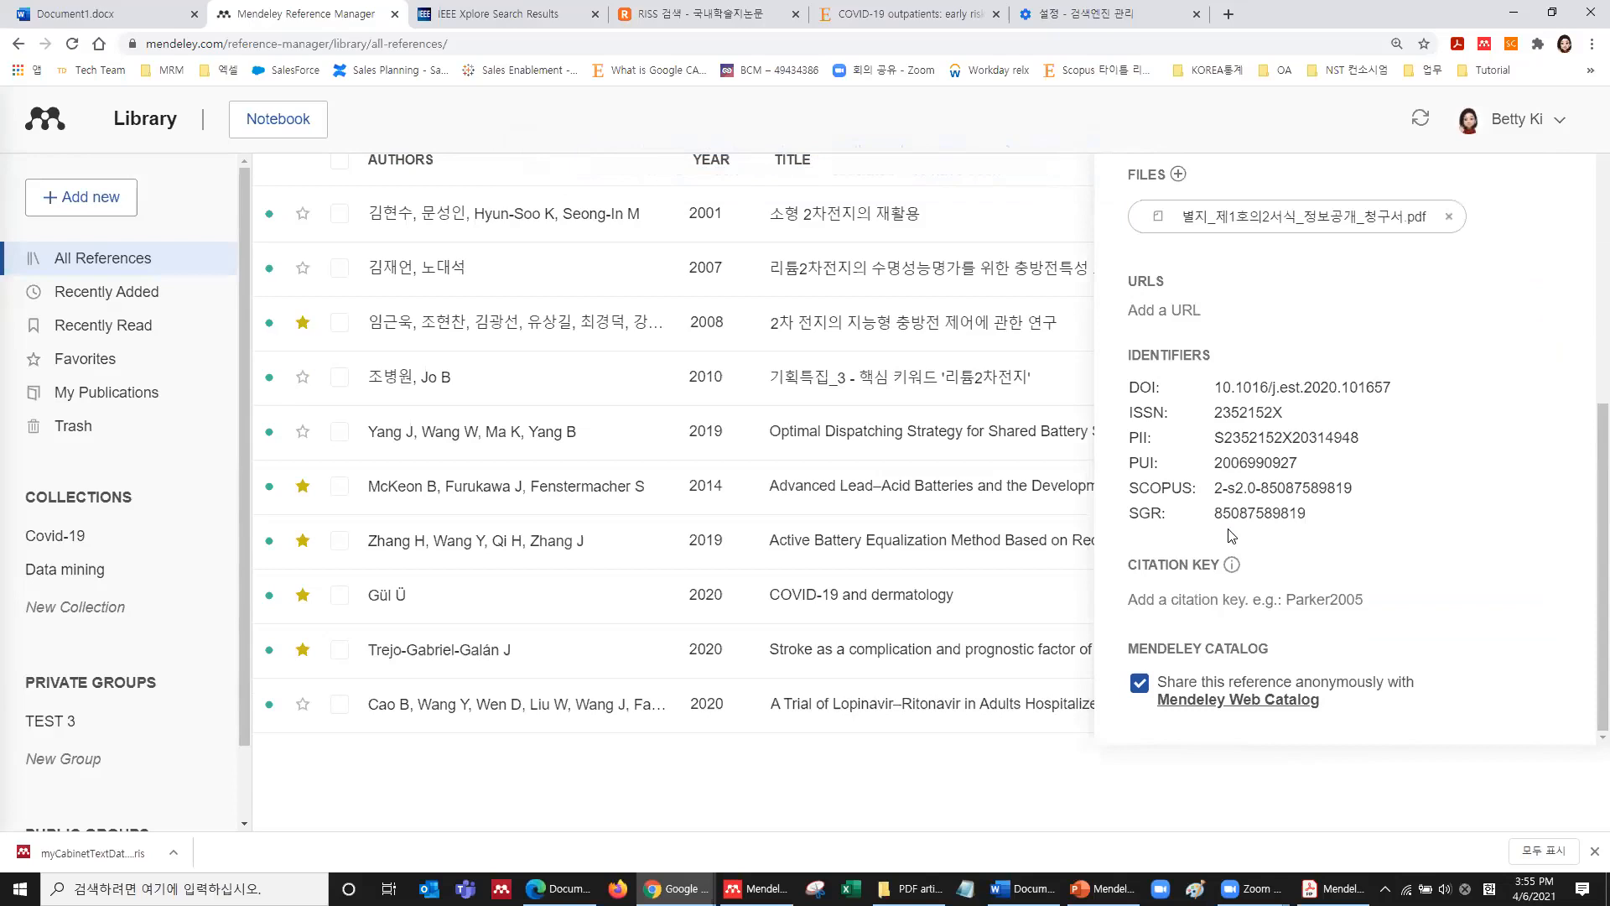
Enter Parker2005 as the thermal failure article's citation key.
{"action": "left_click", "coordinate": [1218, 602]}
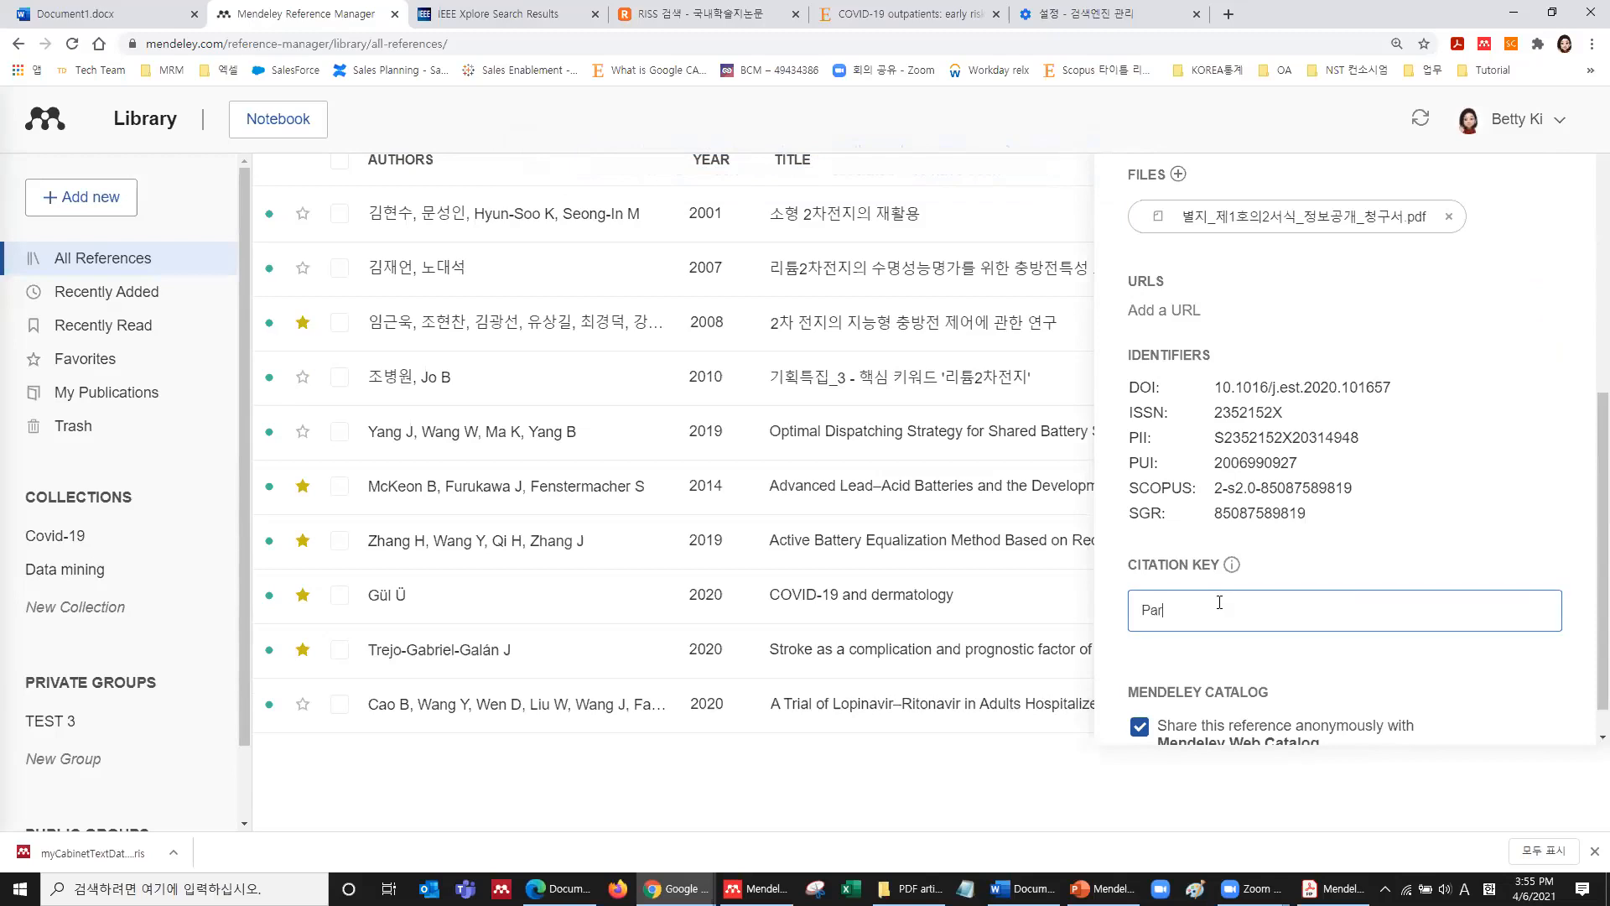
{"action": "left_click", "coordinate": [1340, 560]}
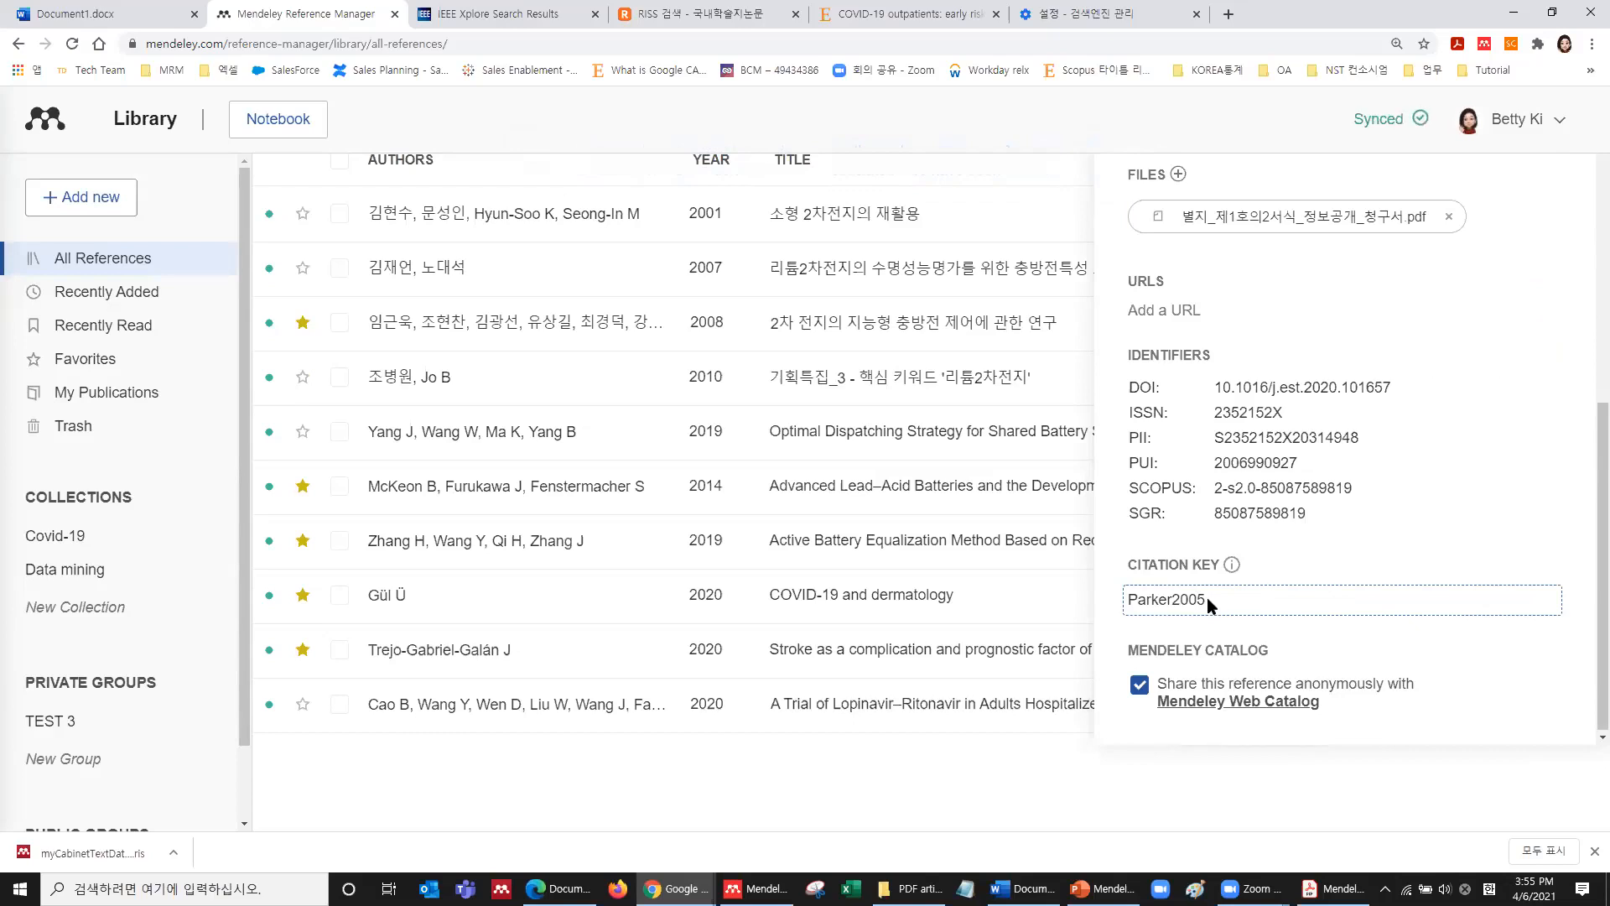
{"action": "scroll", "coordinate": [1206, 597], "scroll_direction": "up", "scroll_amount": 10}
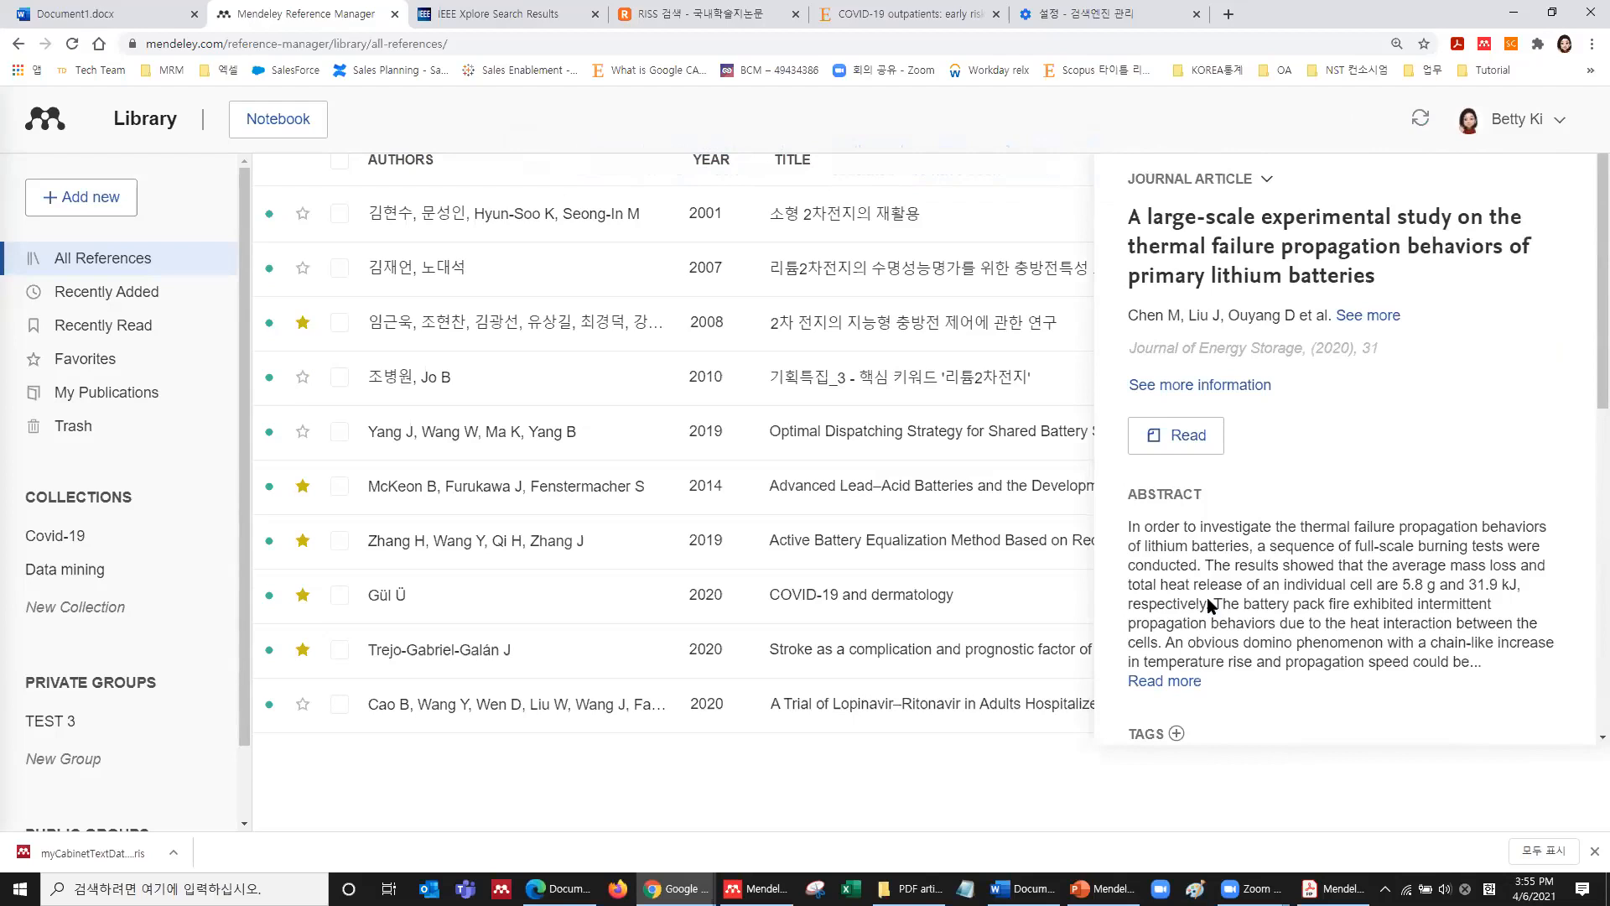
Show the details of the 2001 reference 소형 2차전지의 재활용.
{"action": "scroll", "coordinate": [1207, 602], "scroll_direction": "down", "scroll_amount": 10}
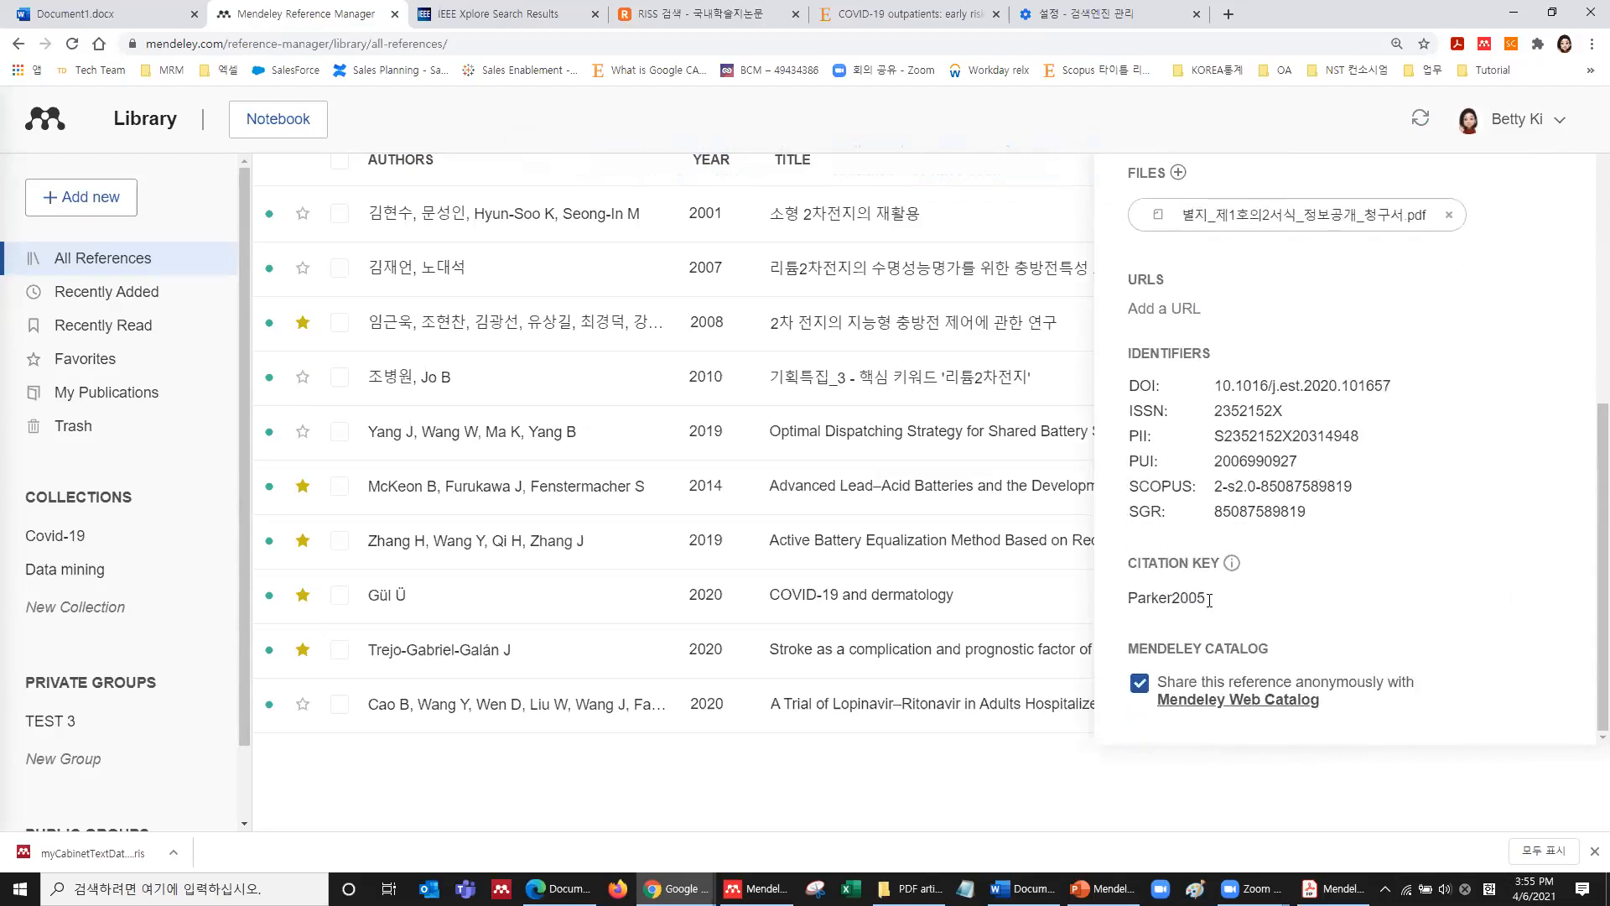
{"action": "scroll", "coordinate": [1209, 599], "scroll_direction": "up", "scroll_amount": 10}
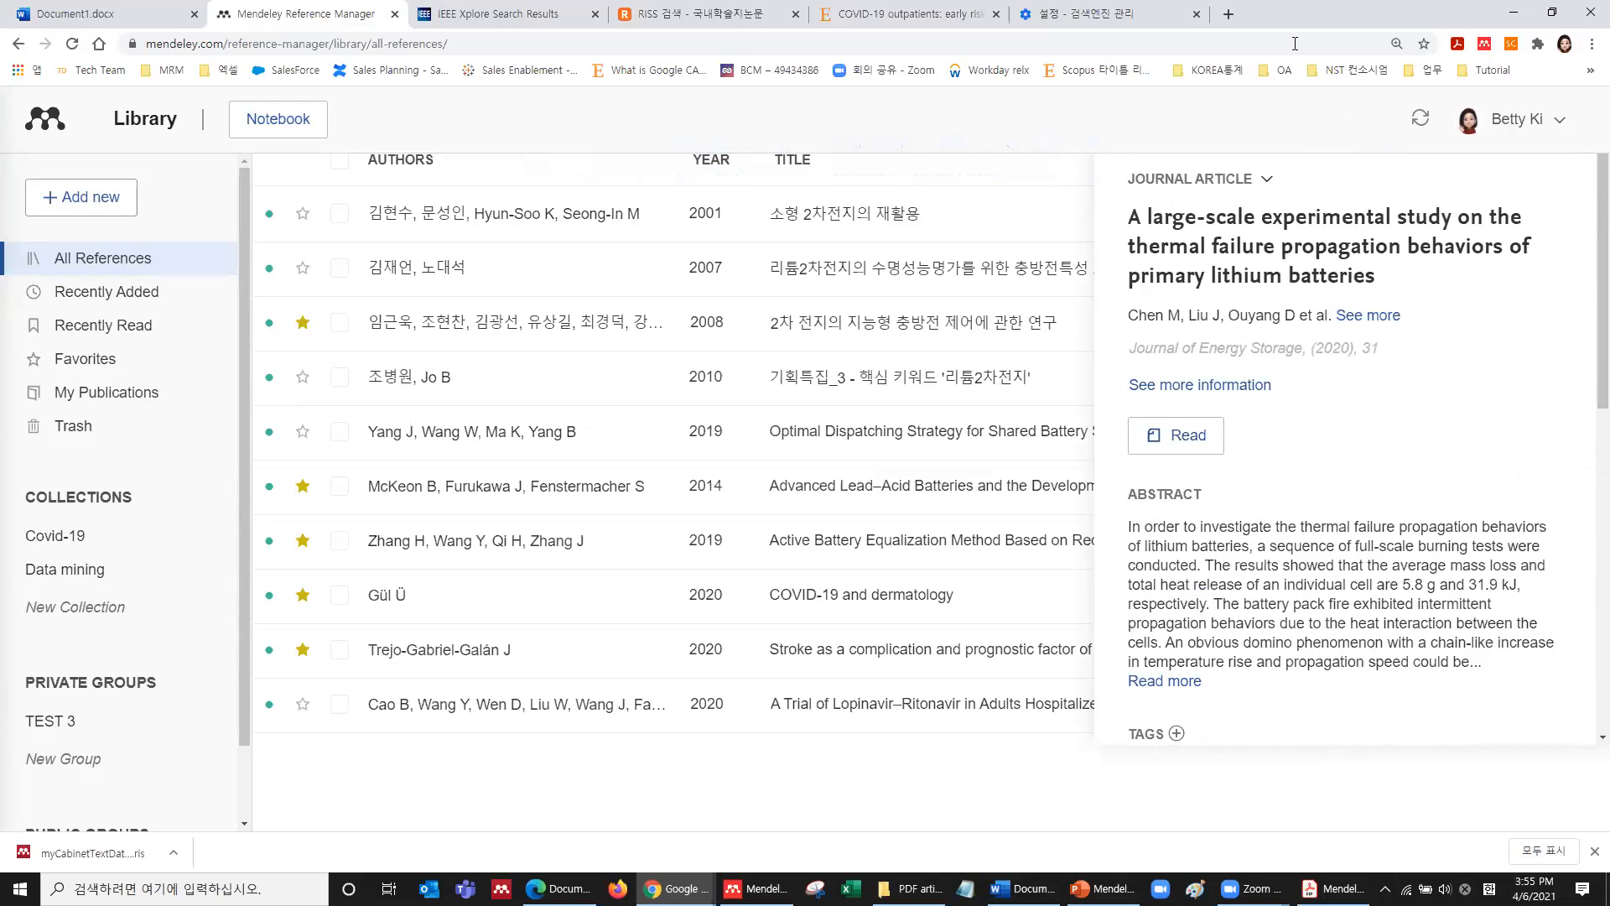
{"action": "left_click", "coordinate": [1024, 234]}
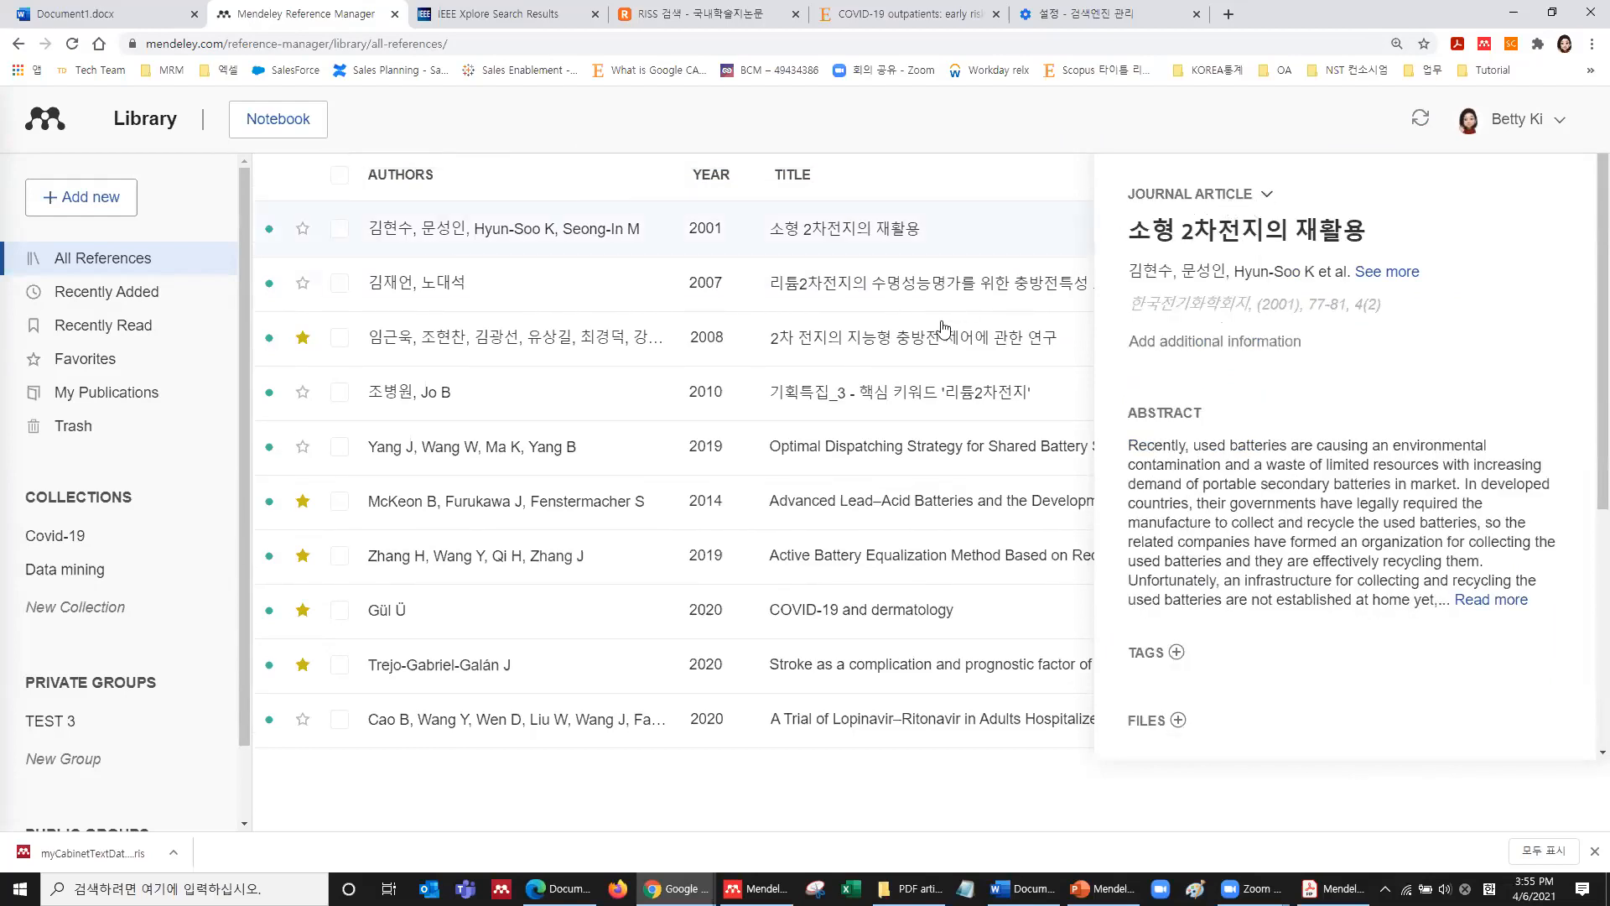
Preview the details of the Optimal Dispatching Strategy and 기획특집_3 articles.
{"action": "left_click", "coordinate": [917, 453]}
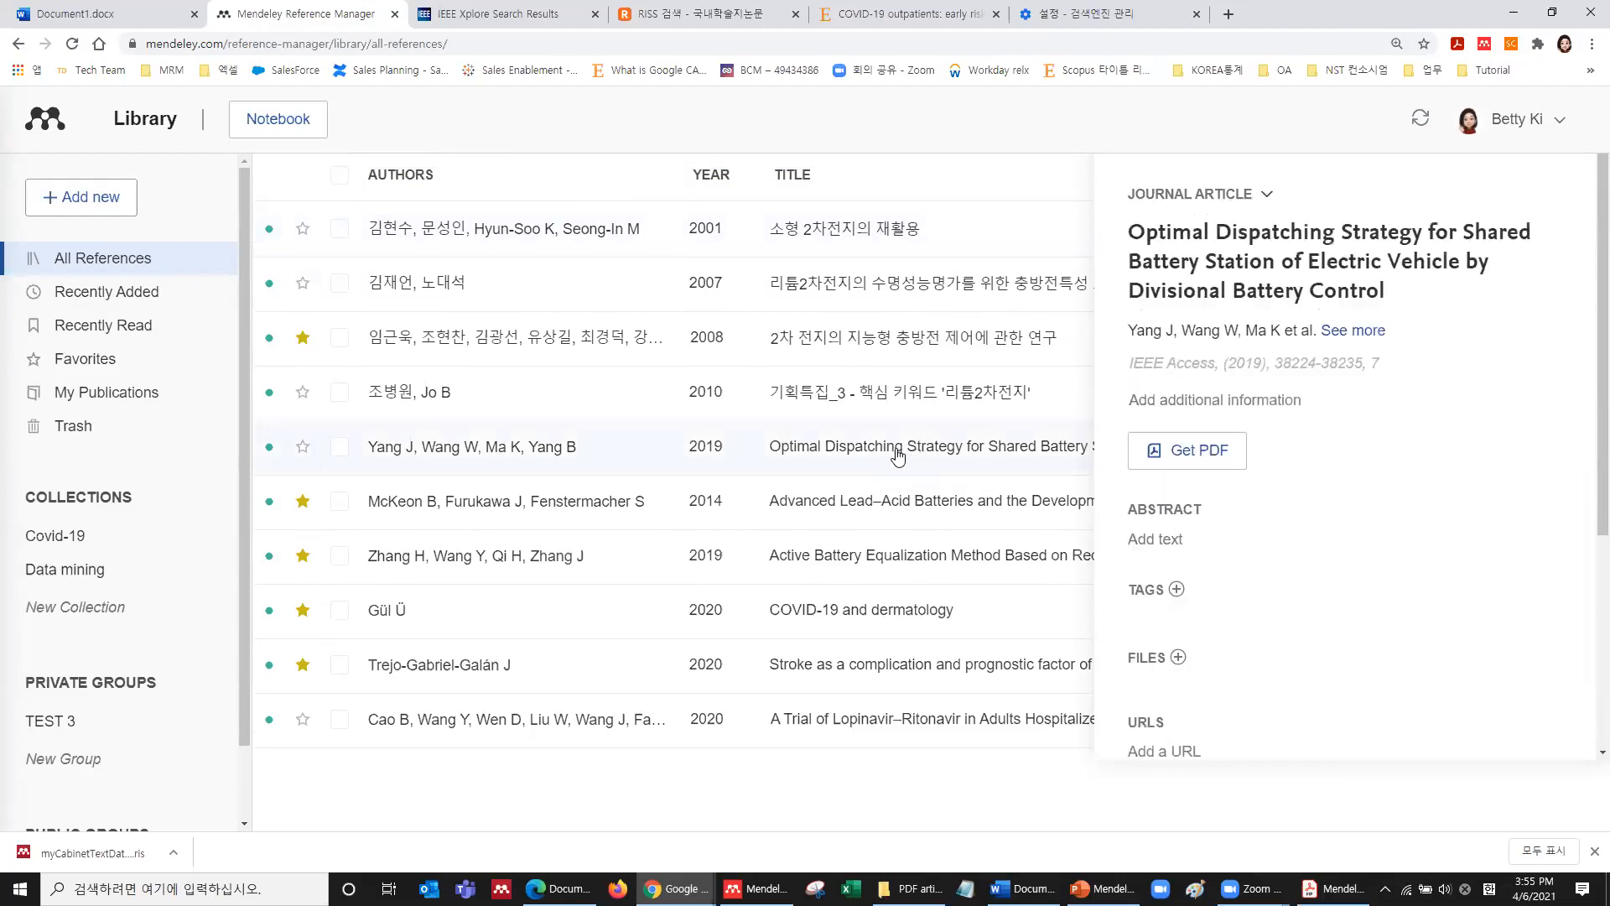
{"action": "scroll", "coordinate": [1208, 566], "scroll_direction": "down", "scroll_amount": 4}
{"action": "scroll", "coordinate": [1140, 502], "scroll_direction": "up", "scroll_amount": 4}
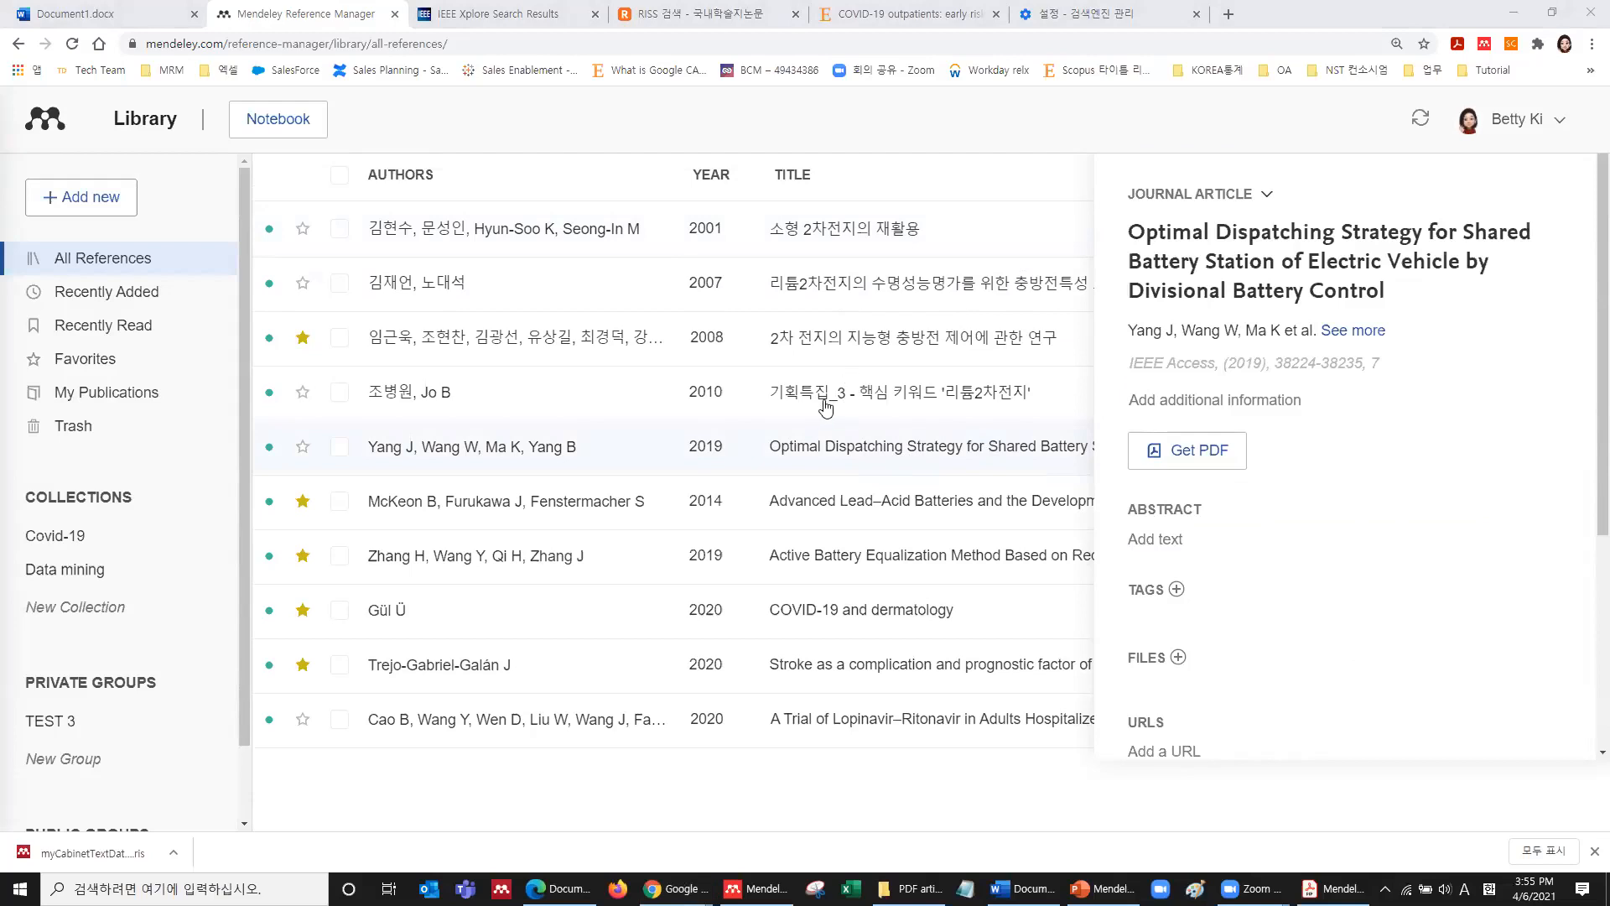
{"action": "left_click", "coordinate": [863, 391]}
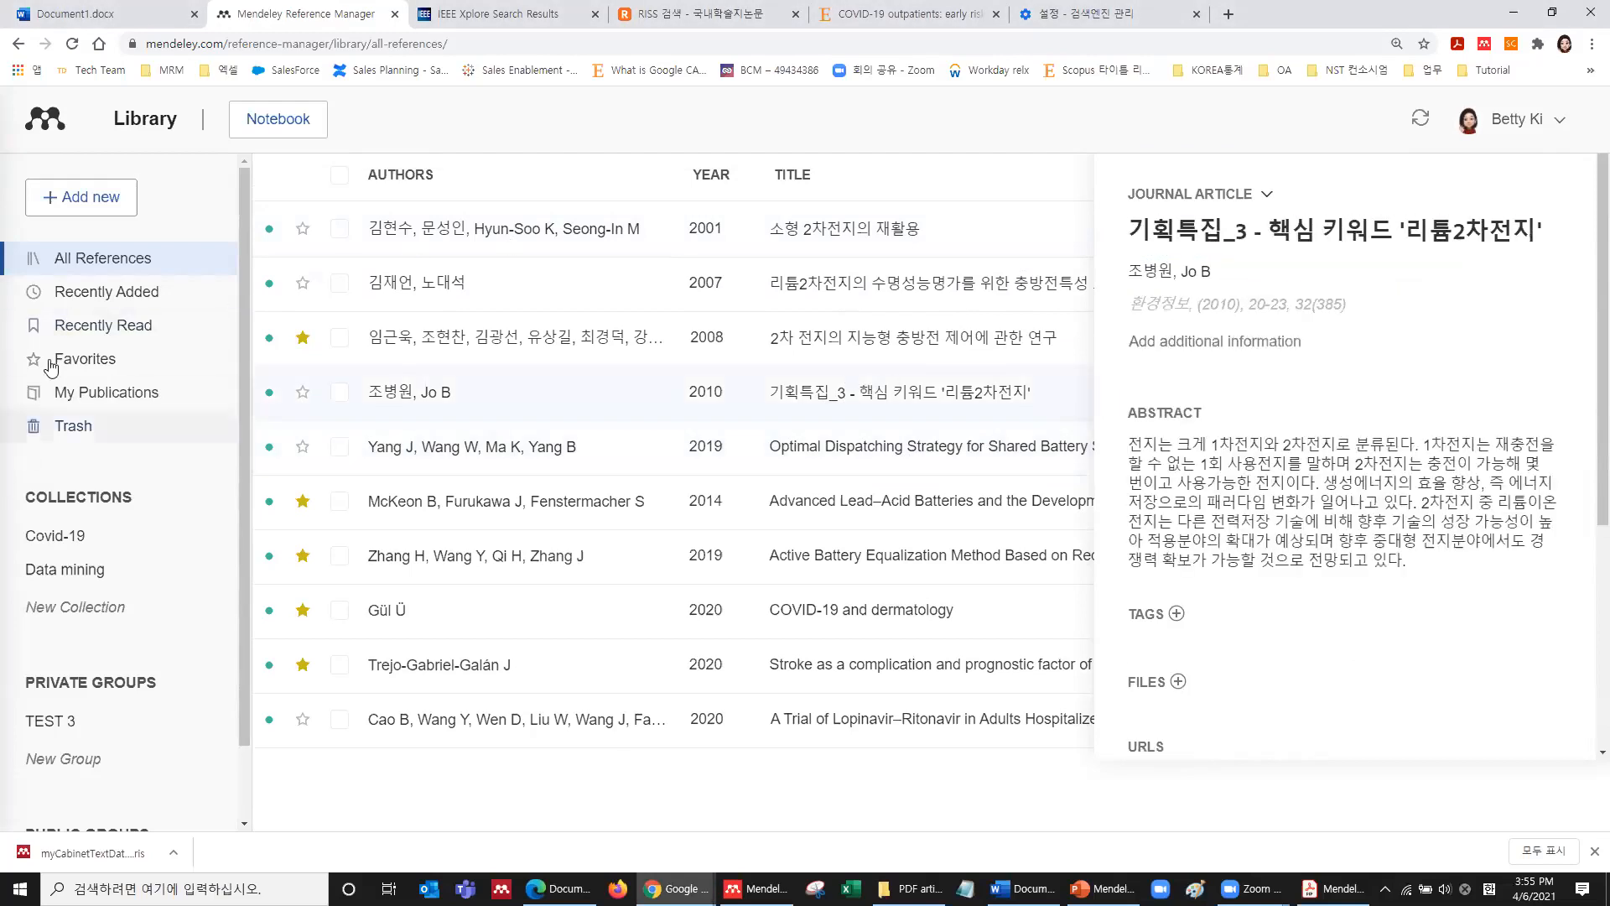
Filter the library to Favorites, briefly checking the reference type list and account menu.
{"action": "left_click", "coordinate": [81, 362]}
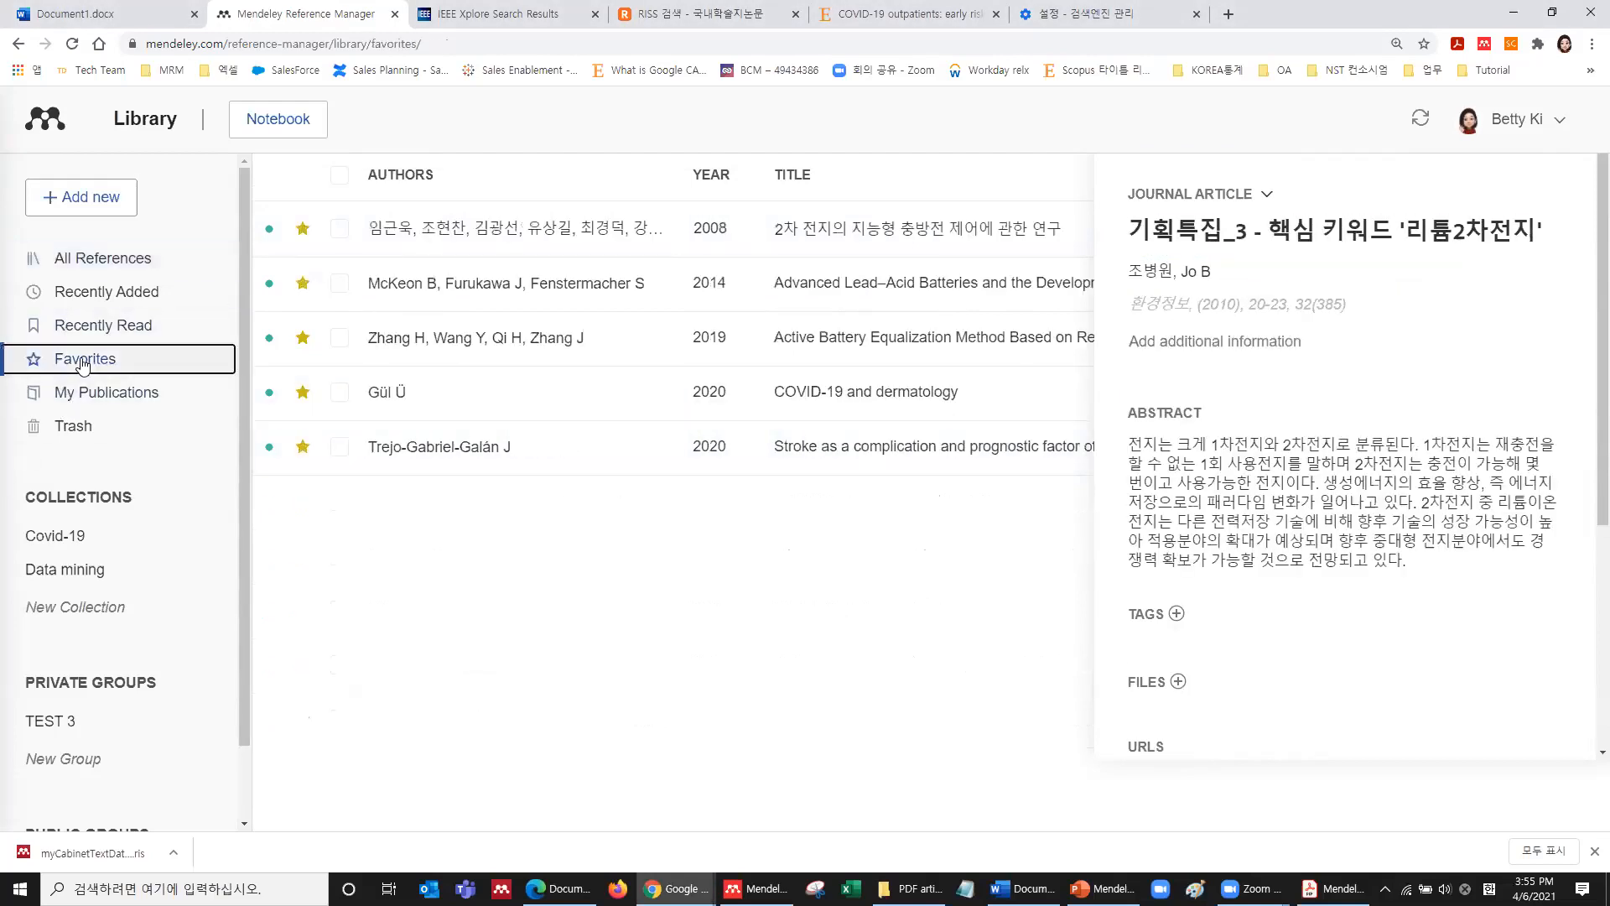
{"action": "left_click", "coordinate": [1268, 200]}
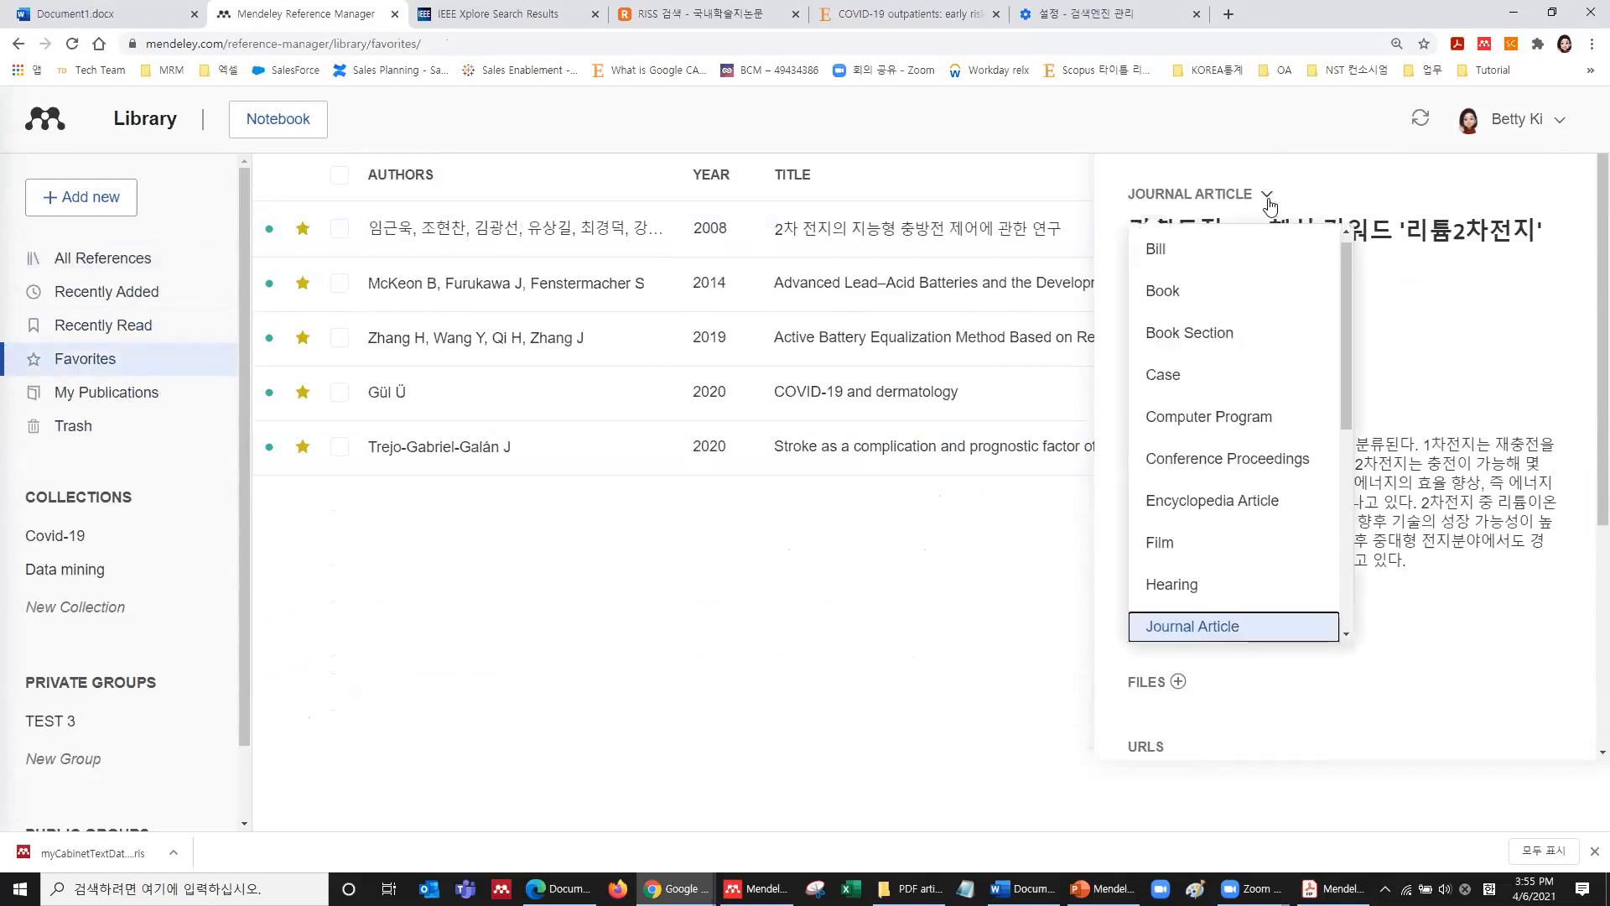
{"action": "left_click", "coordinate": [1382, 188]}
{"action": "left_click", "coordinate": [1559, 129]}
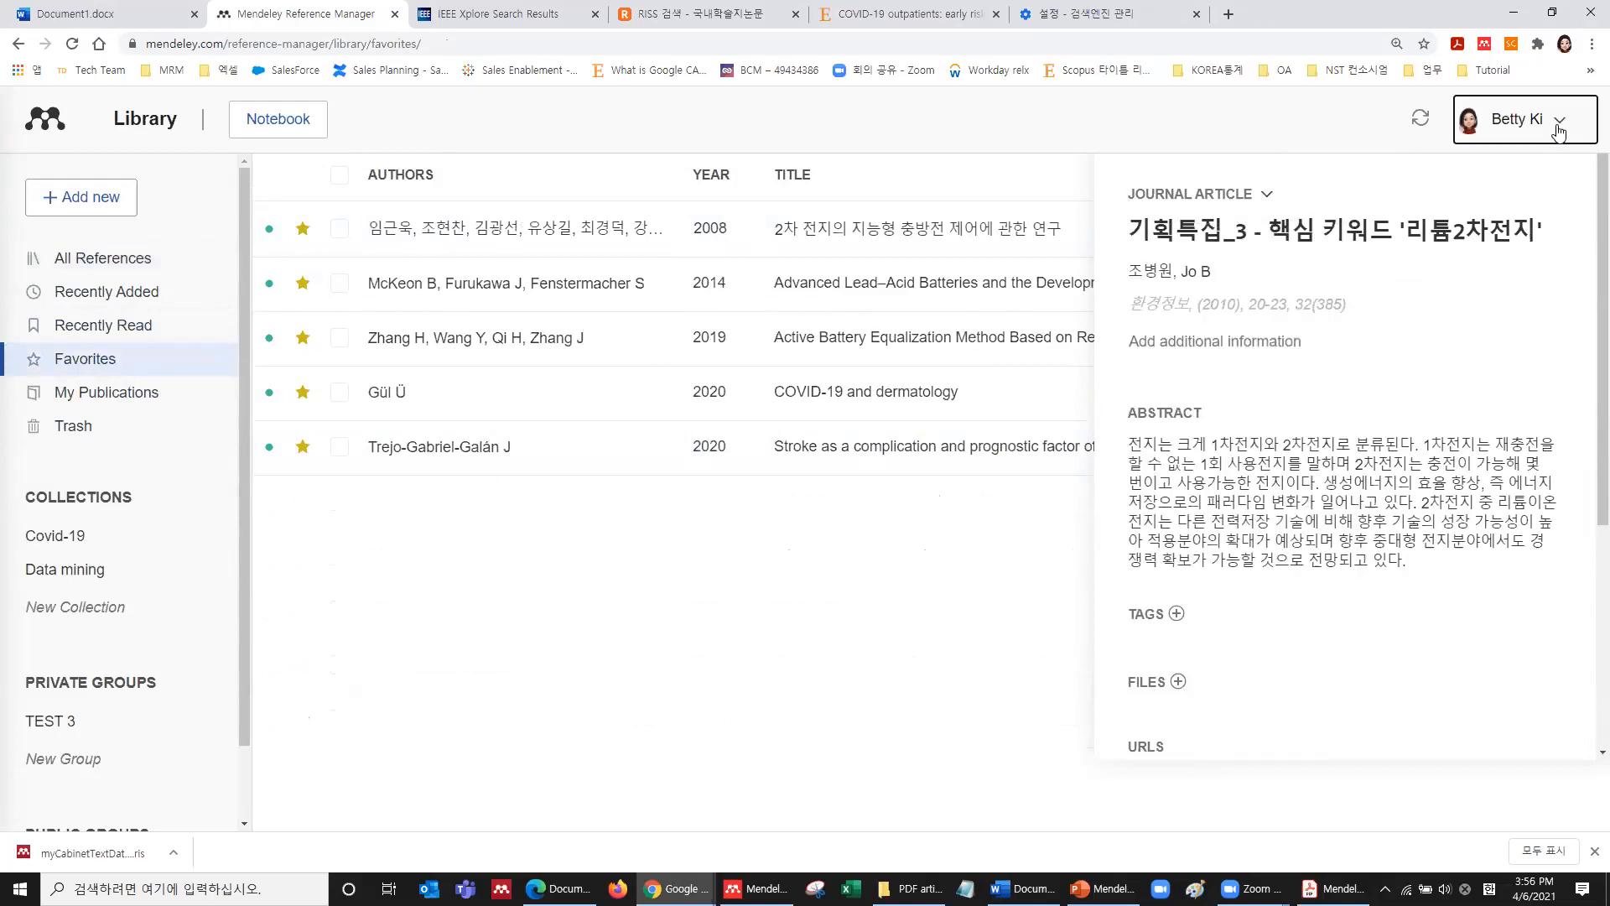
{"action": "left_click", "coordinate": [947, 264]}
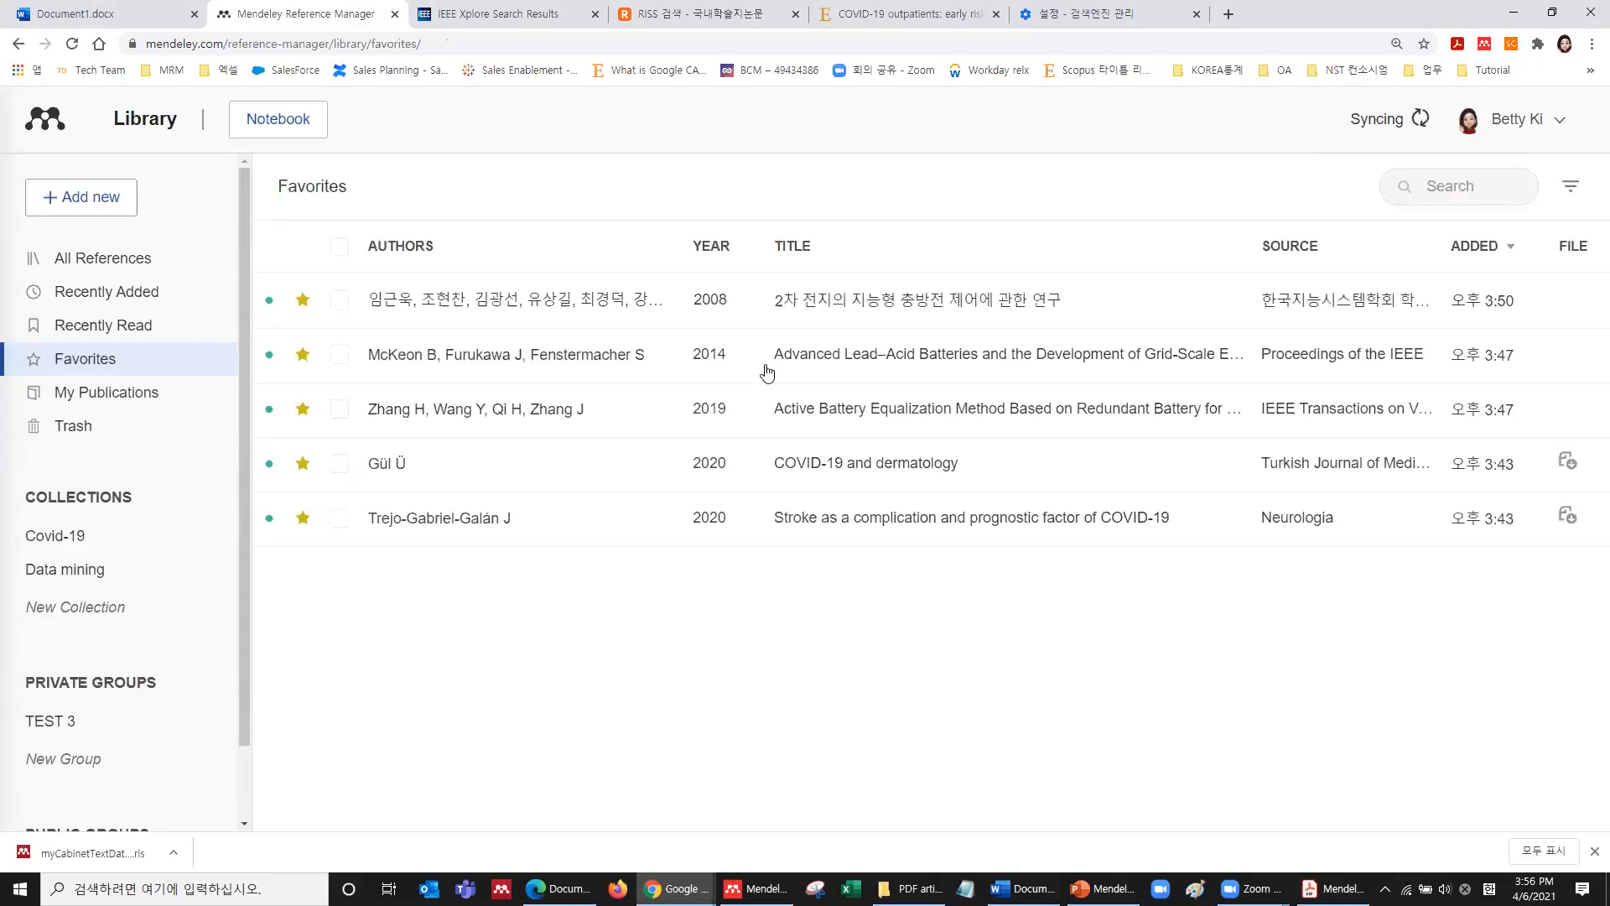
{"action": "scroll", "coordinate": [135, 450], "scroll_direction": "down", "scroll_amount": 1}
Open the Boosting lithium batteries PDF from Data mining and scroll to its page-3 abstract.
{"action": "left_click", "coordinate": [69, 486]}
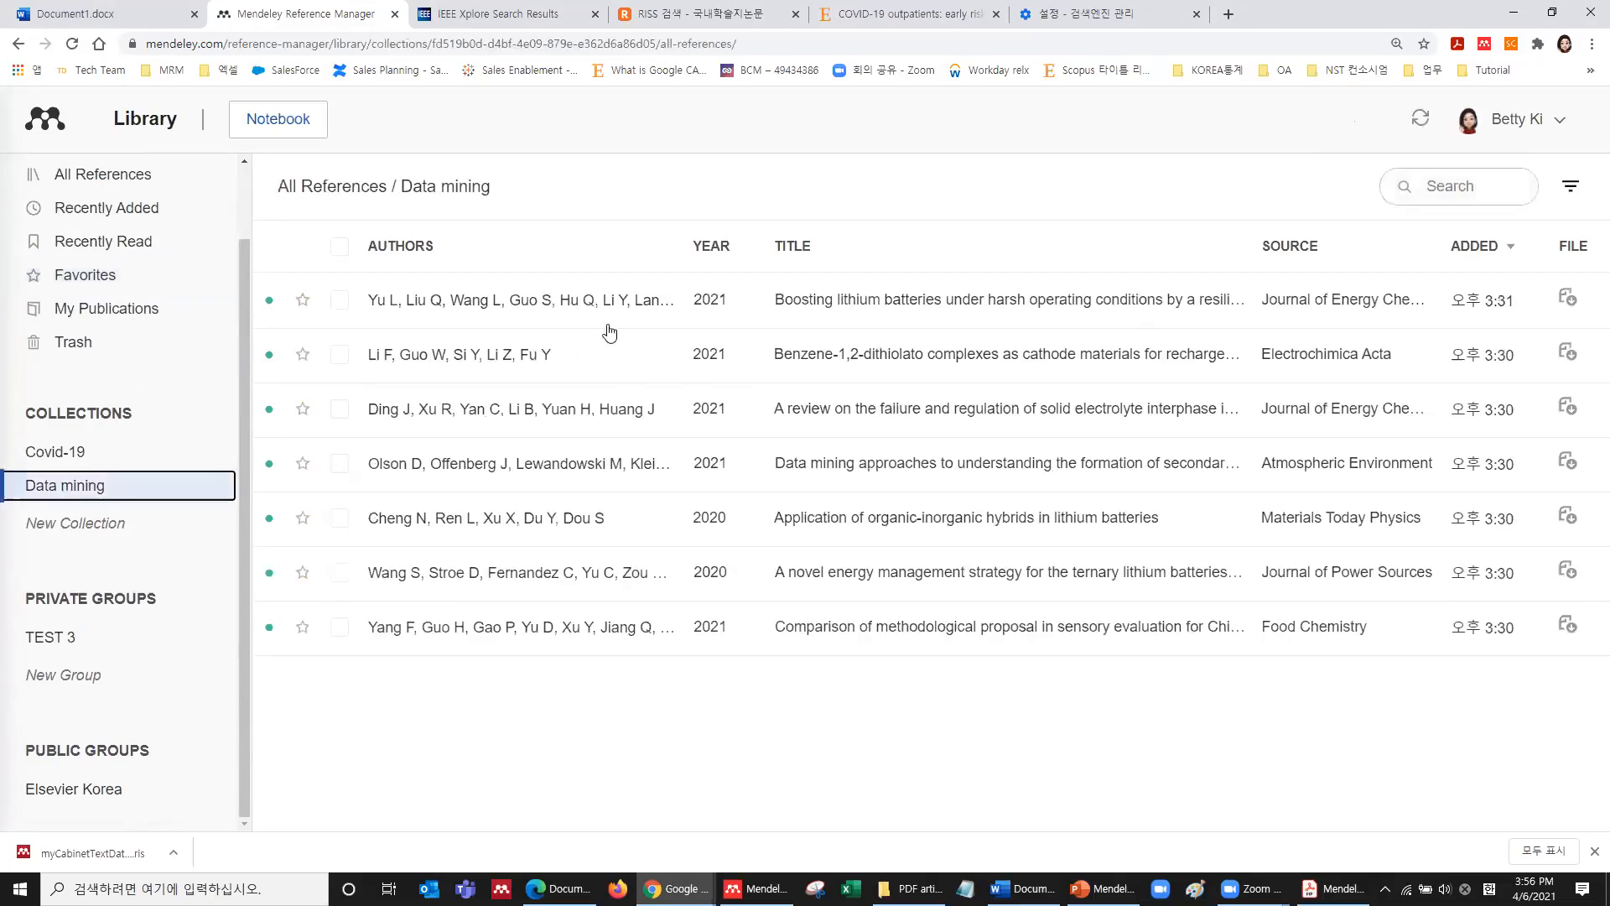
{"action": "left_click", "coordinate": [908, 310]}
{"action": "left_click", "coordinate": [1175, 555]}
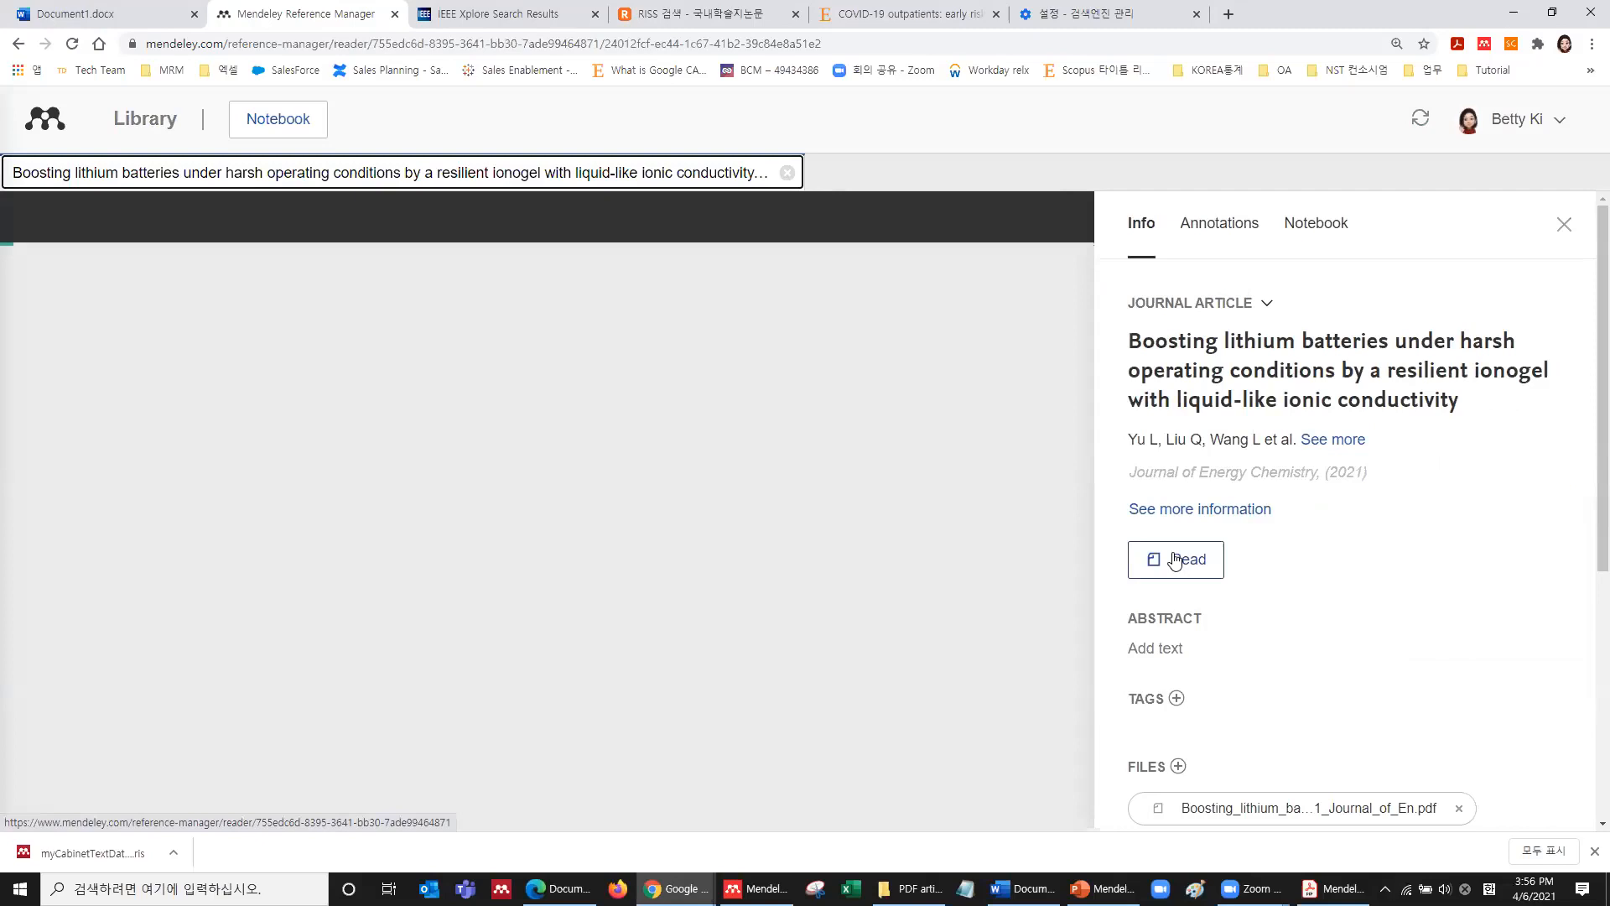
{"action": "left_click", "coordinate": [1563, 225]}
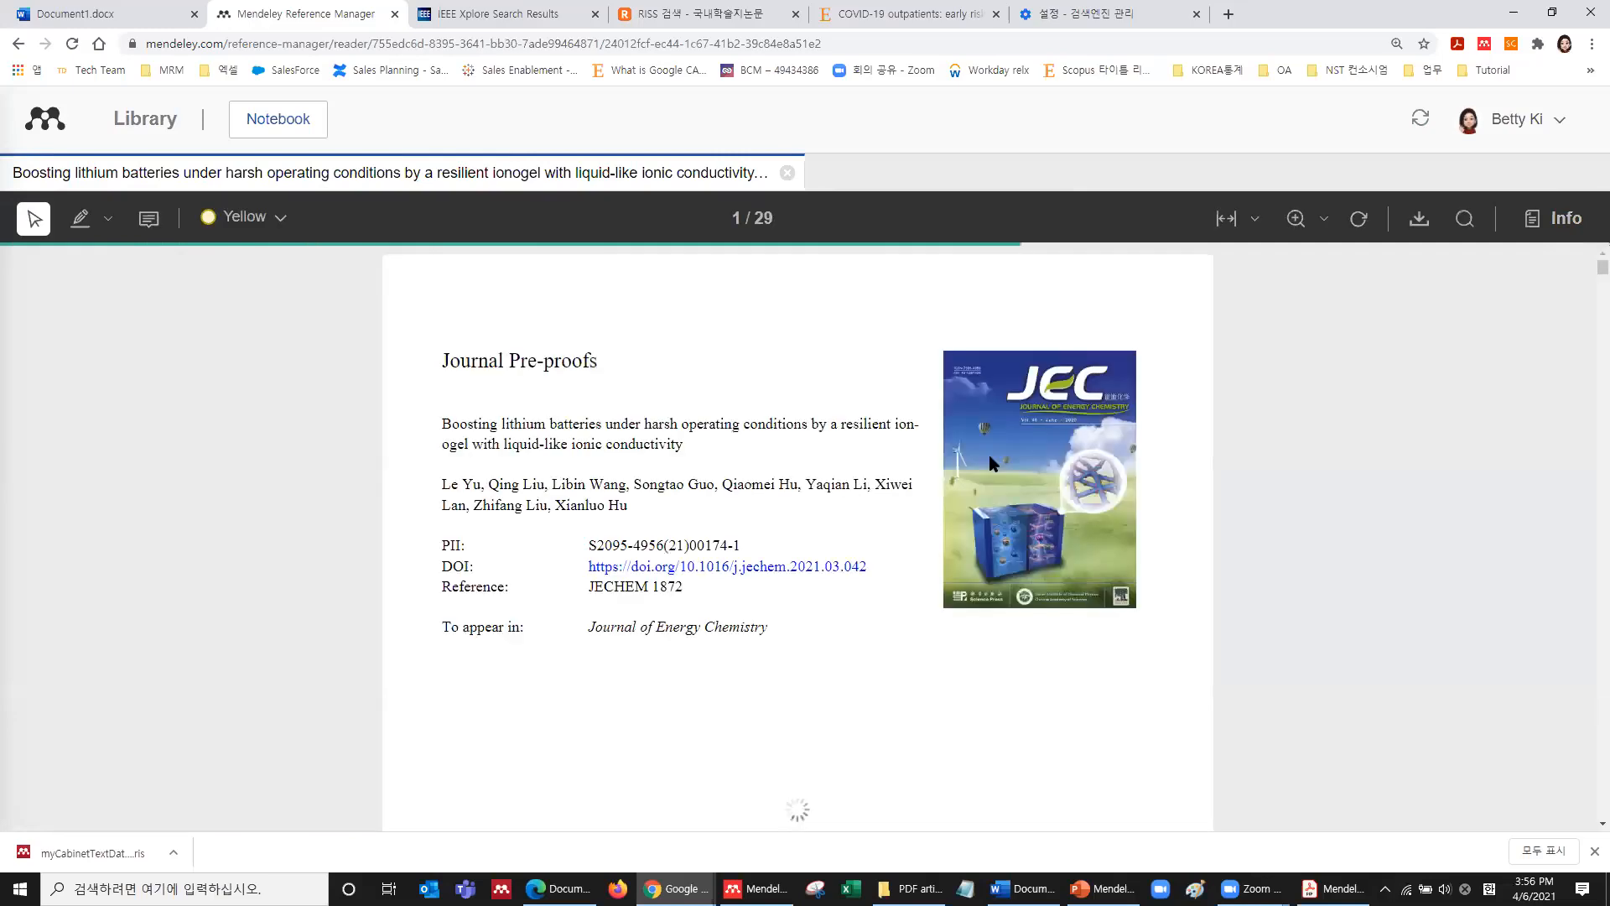
{"action": "scroll", "coordinate": [754, 433], "scroll_direction": "down", "scroll_amount": 15}
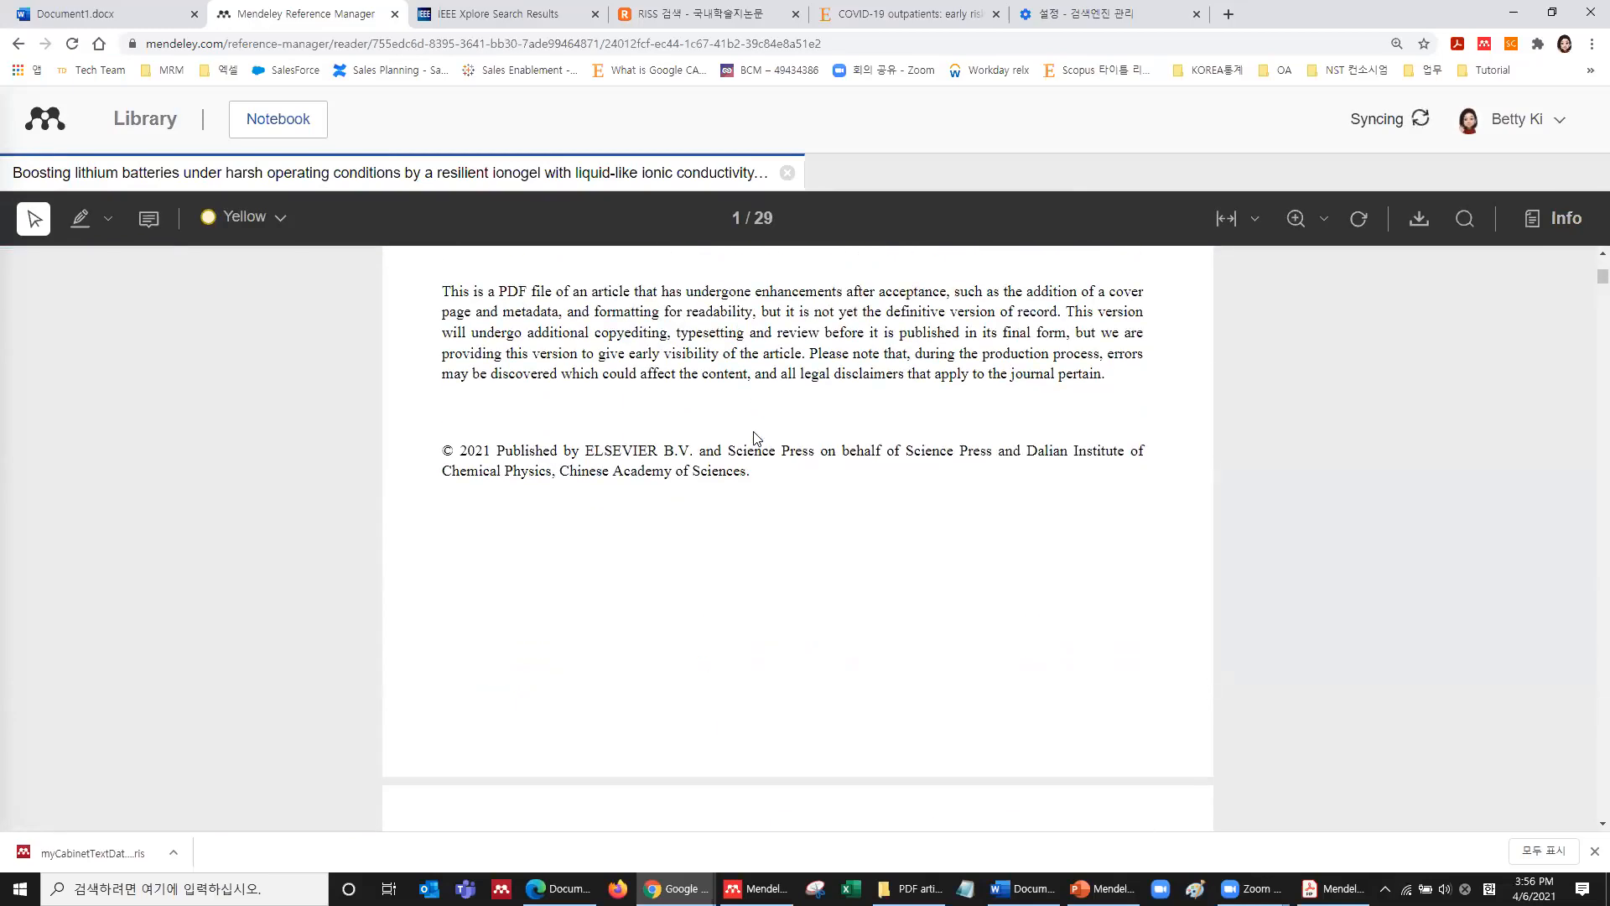
{"action": "scroll", "coordinate": [755, 431], "scroll_direction": "down", "scroll_amount": 10}
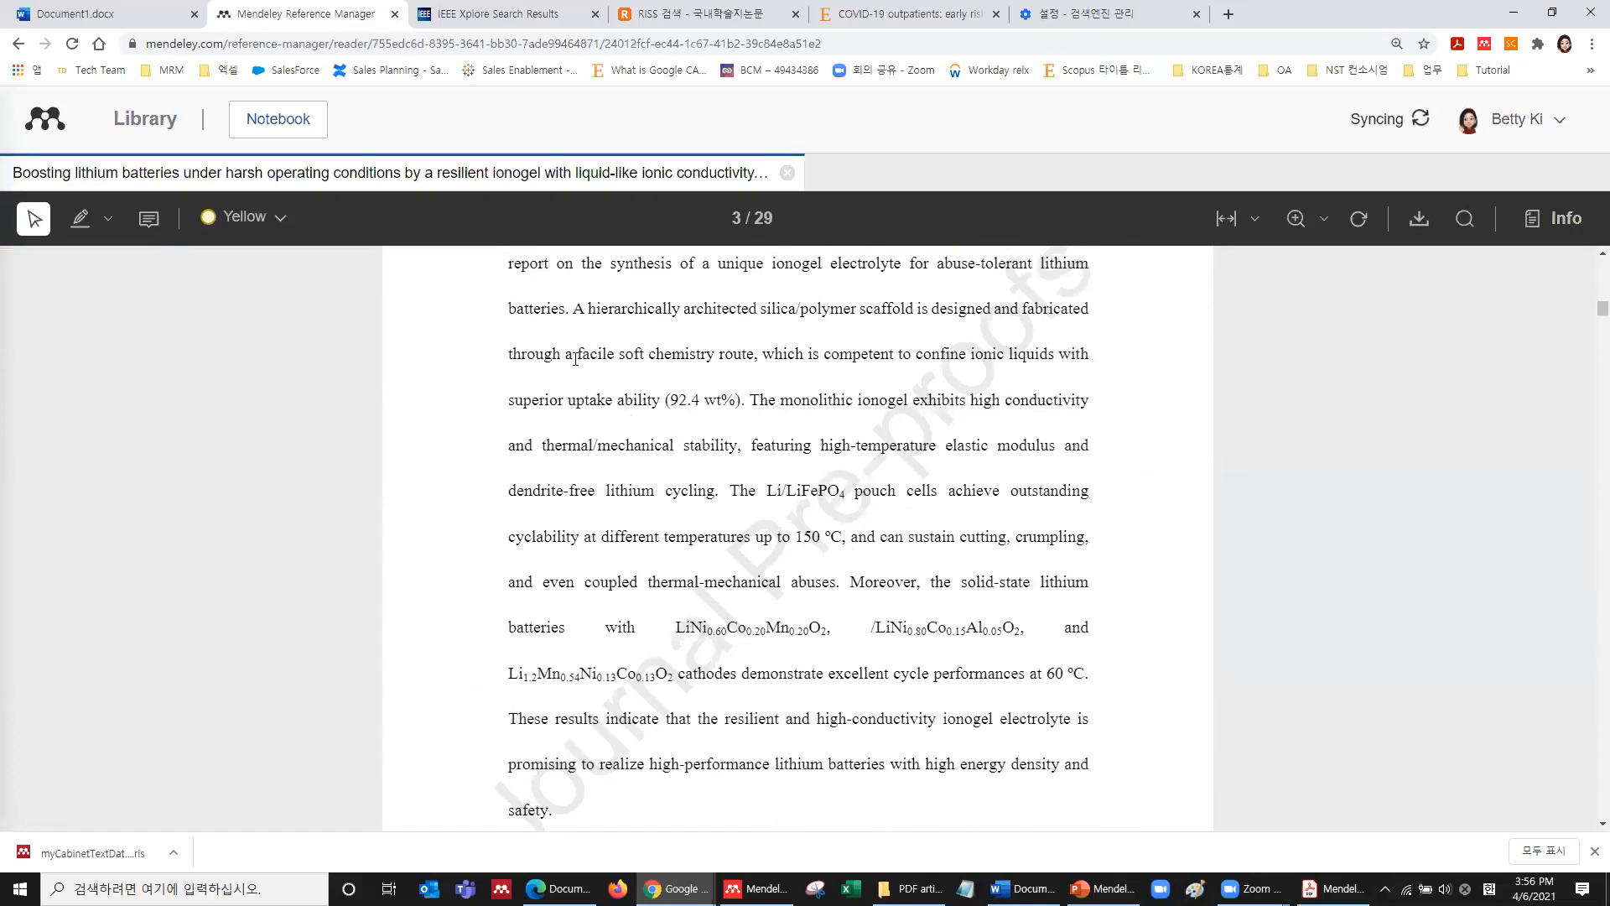
{"action": "scroll", "coordinate": [576, 359], "scroll_direction": "up", "scroll_amount": 2}
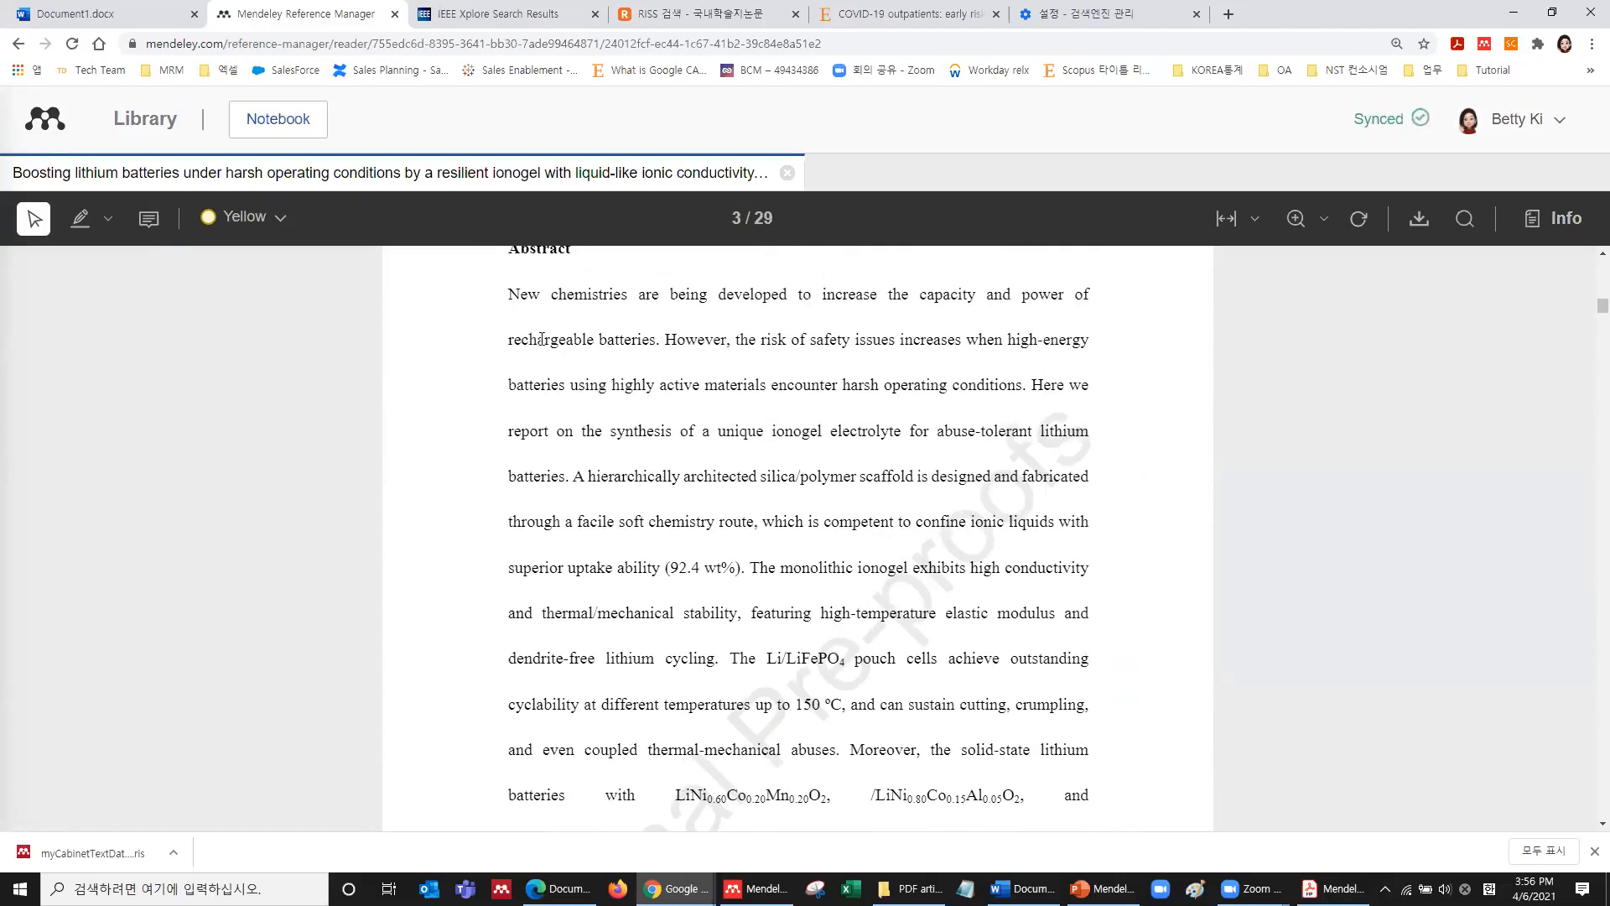
Highlight the abstract from 'rechargeable' to 'synthesis' in yellow and the 'monolithic' passage in blue.
{"action": "left_click_drag", "start_coordinate": [535, 362], "coordinate": [676, 431]}
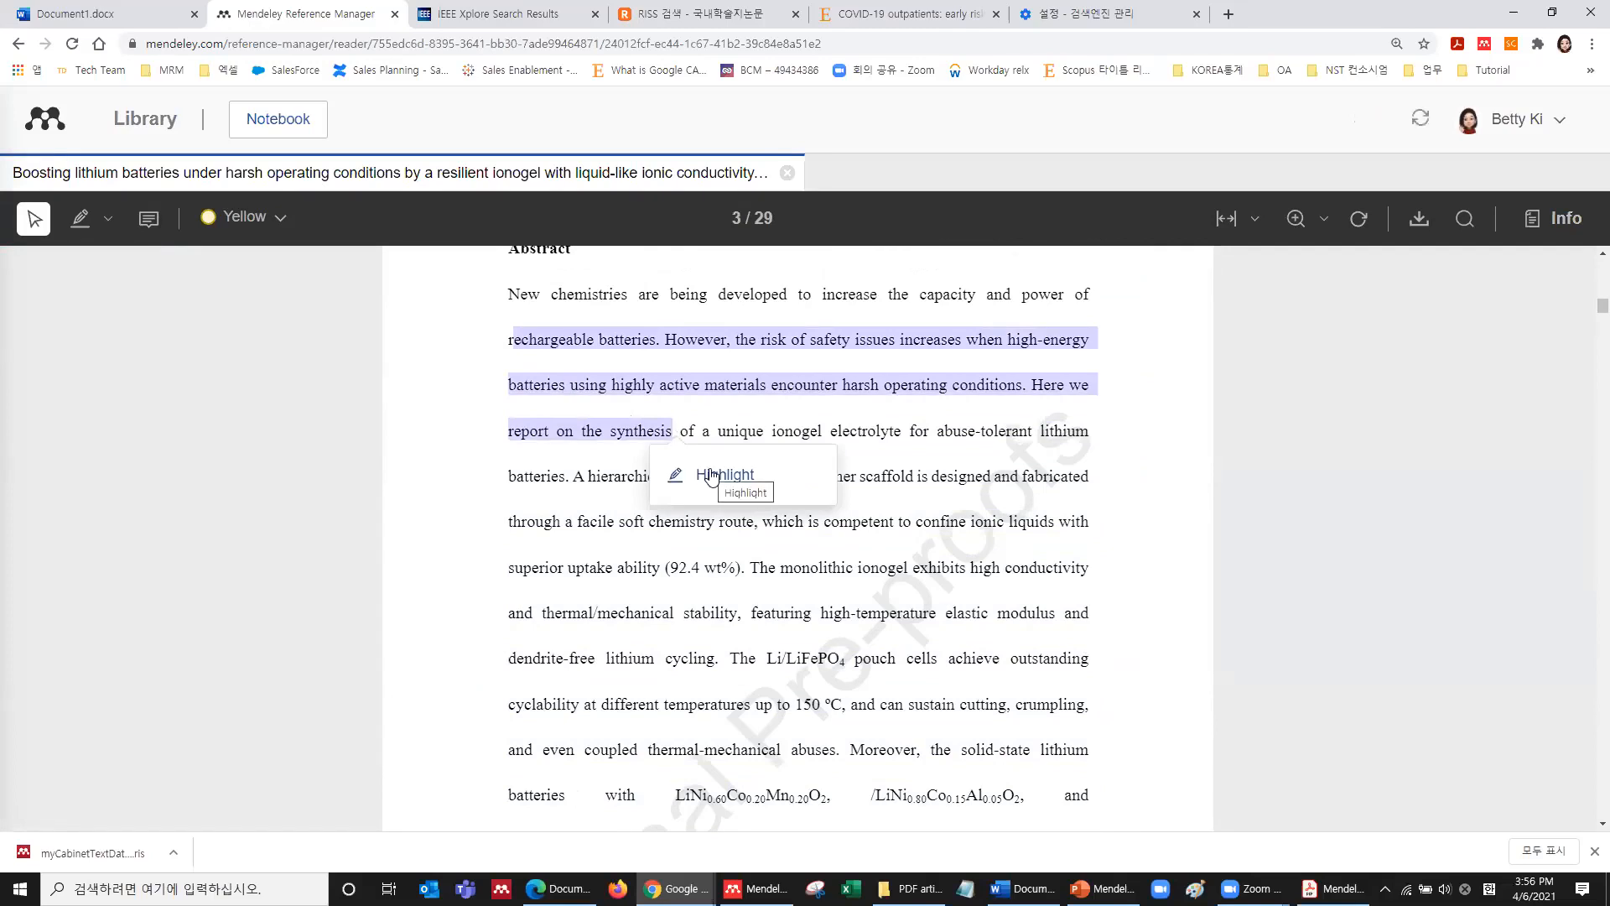
{"action": "left_click", "coordinate": [709, 475]}
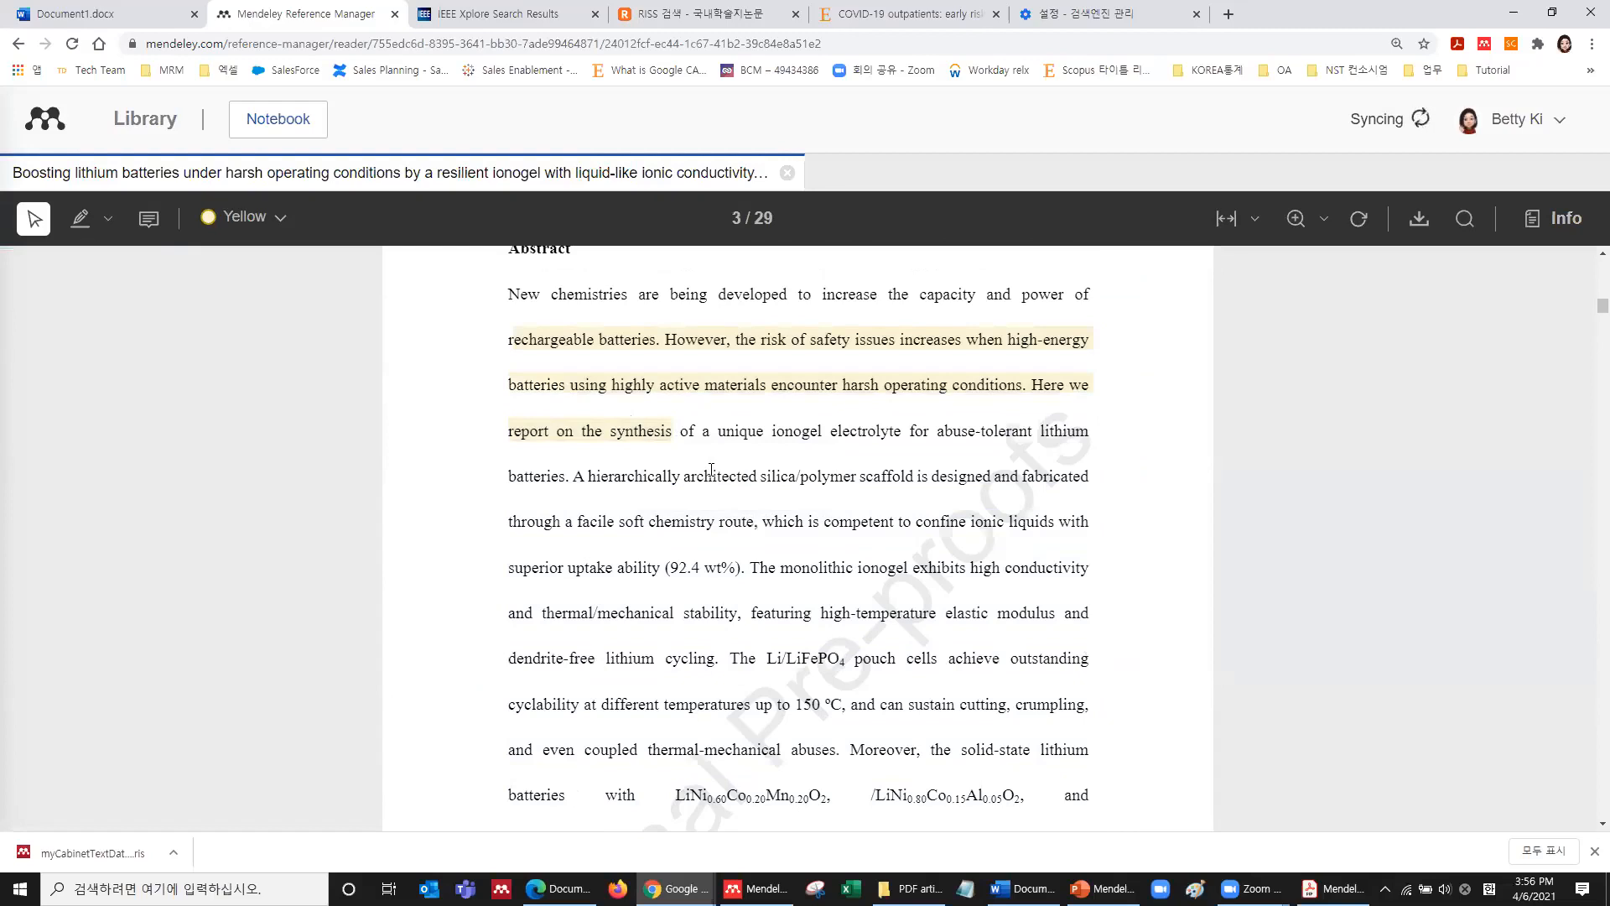
{"action": "left_click", "coordinate": [251, 217]}
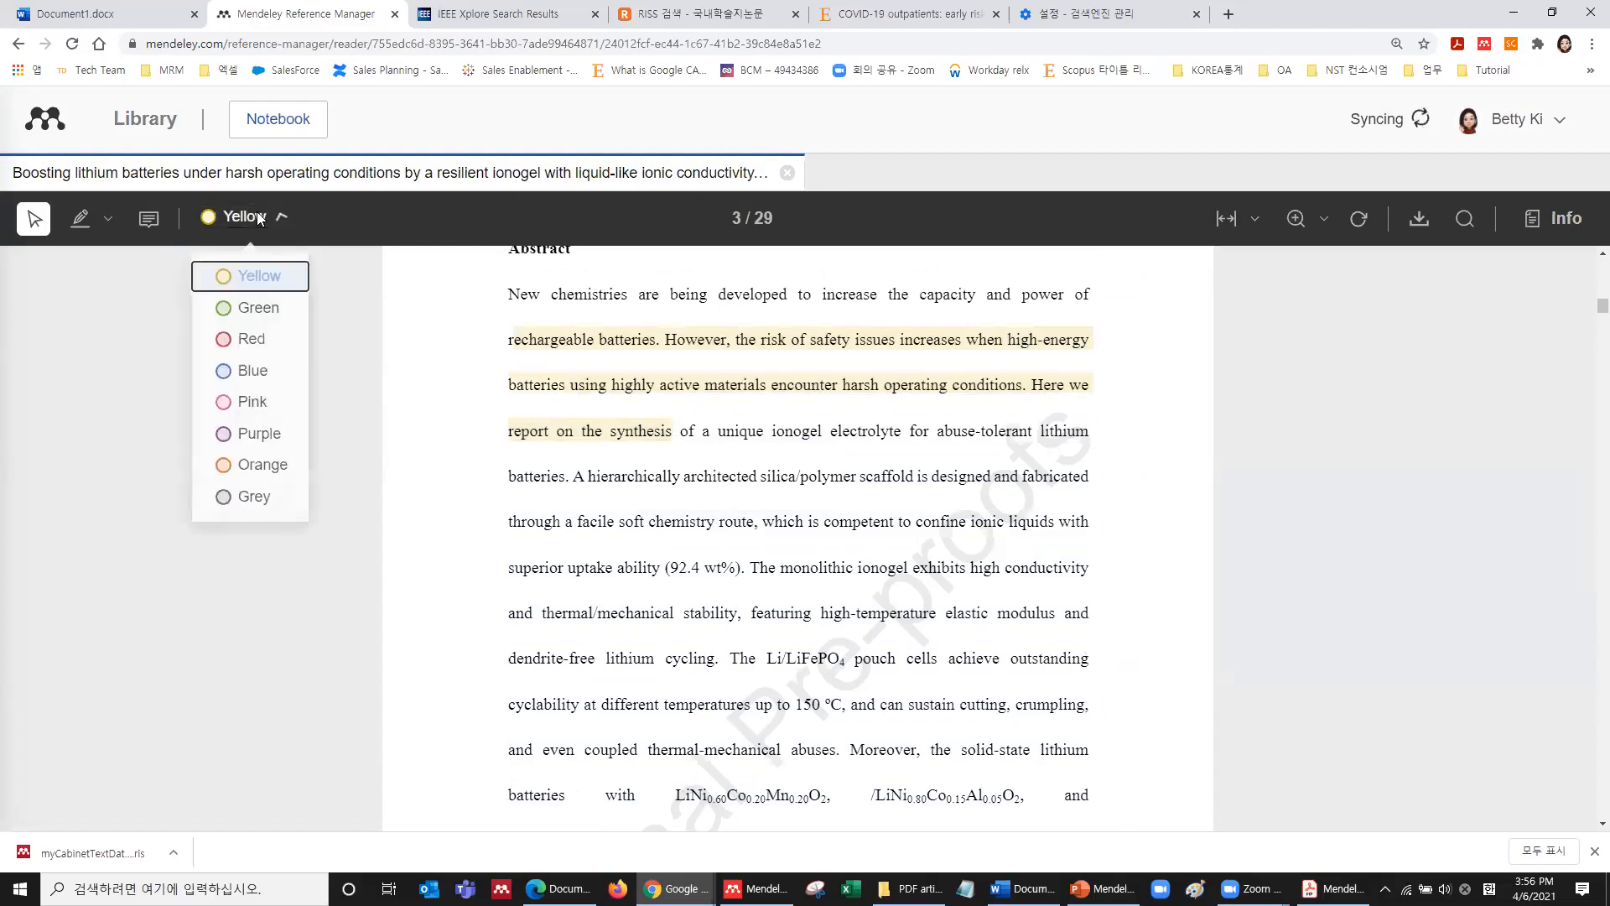
{"action": "left_click", "coordinate": [256, 373]}
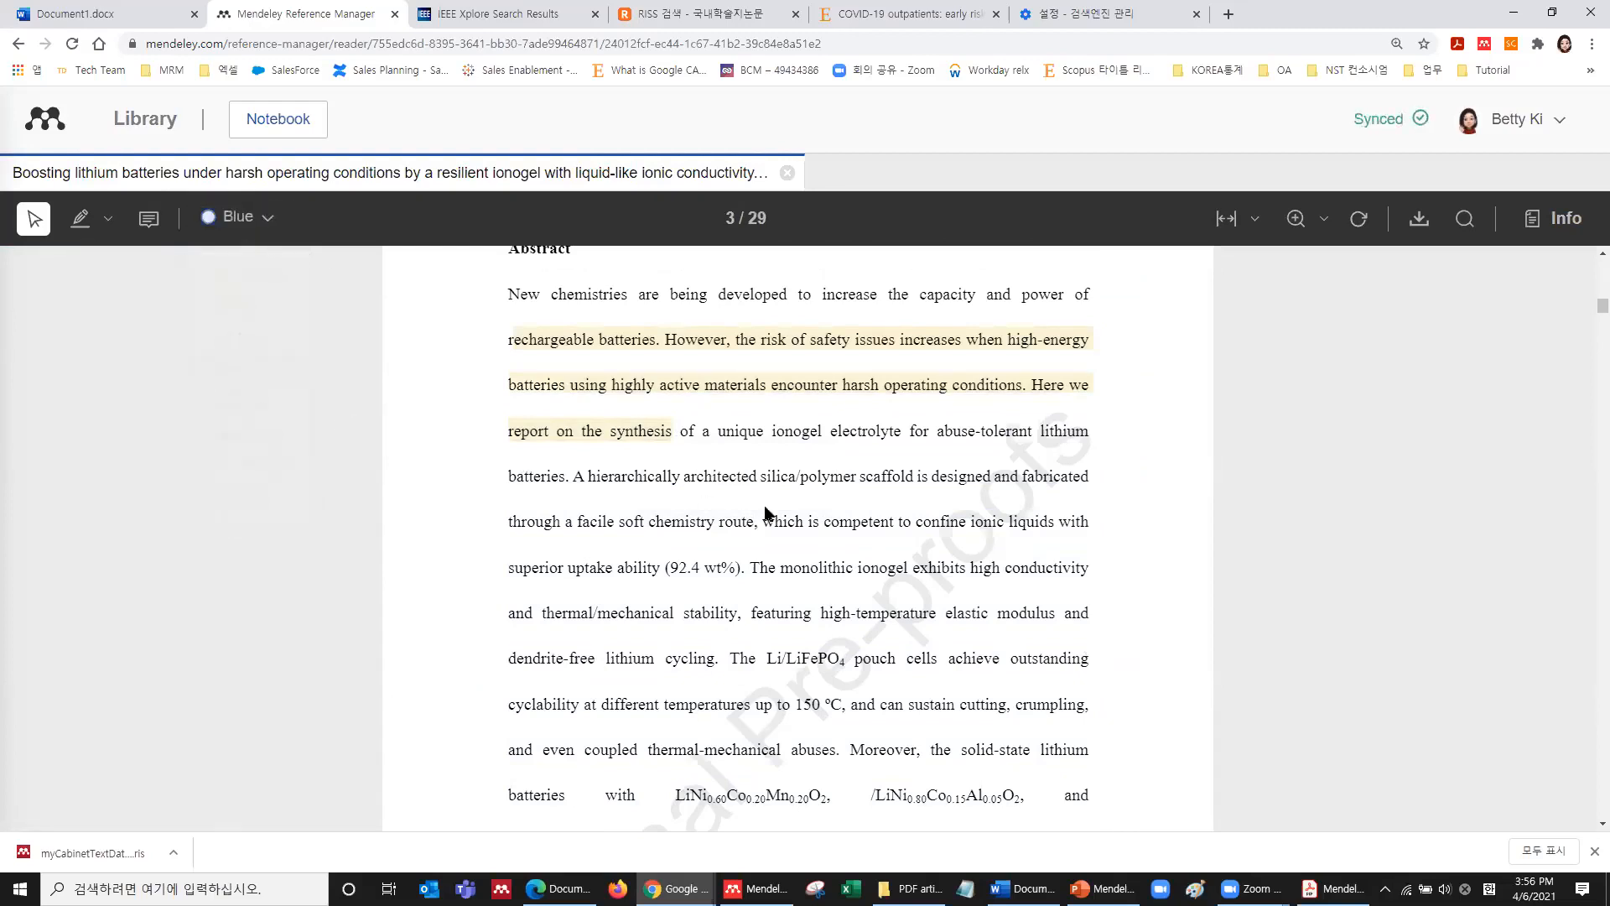
{"action": "left_click_drag", "start_coordinate": [792, 554], "coordinate": [1088, 800]}
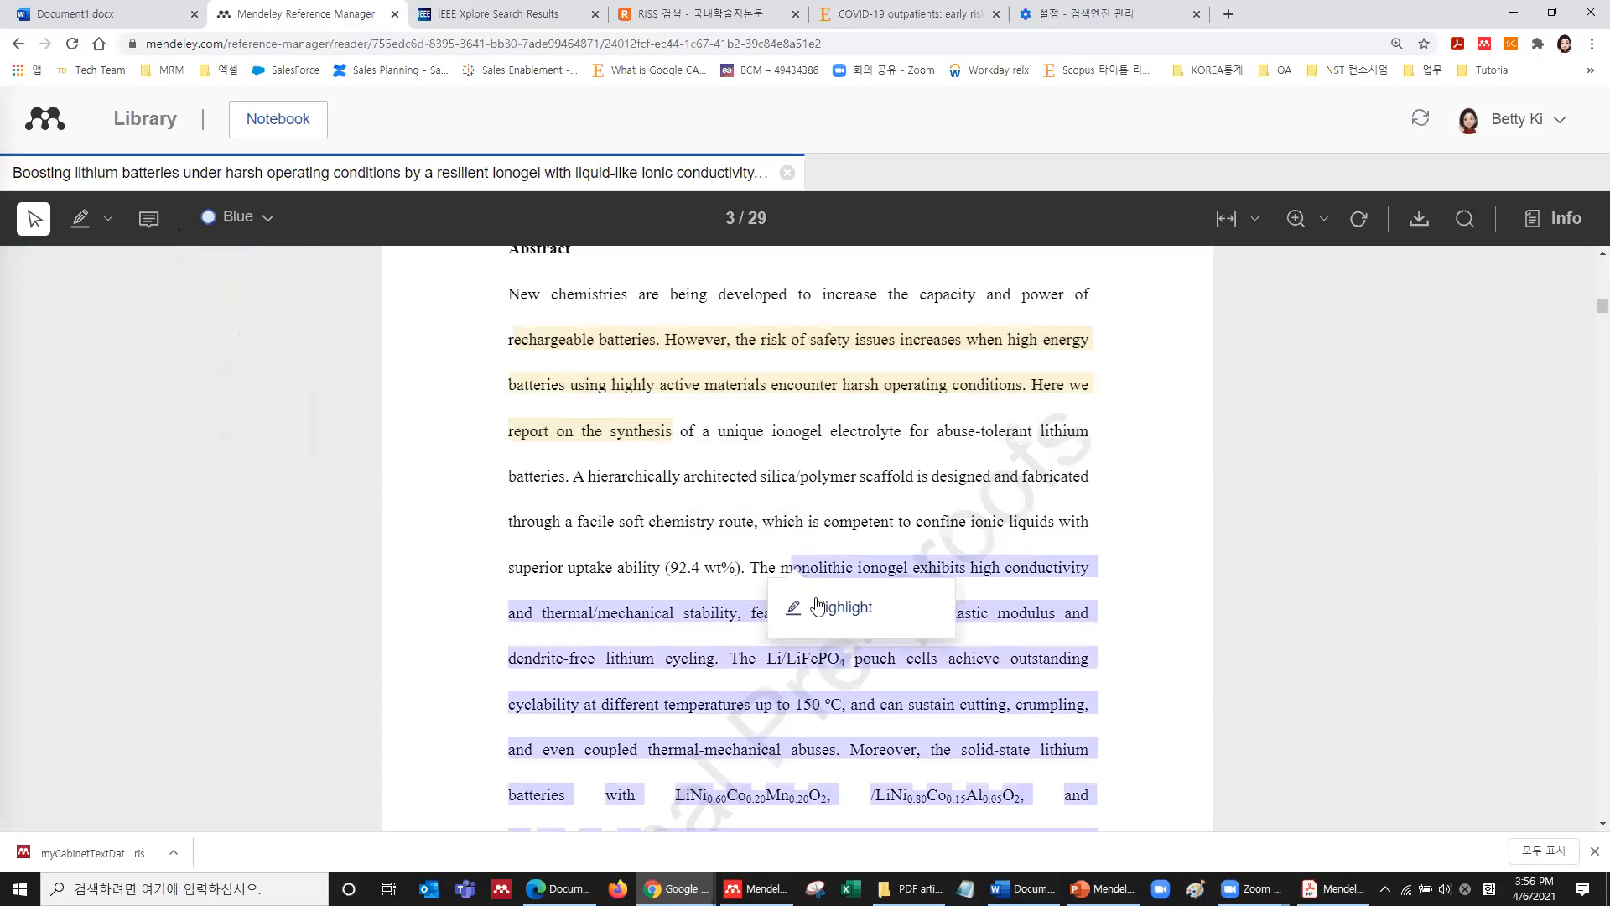
{"action": "left_click", "coordinate": [822, 615]}
{"action": "scroll", "coordinate": [846, 502], "scroll_direction": "down", "scroll_amount": 3}
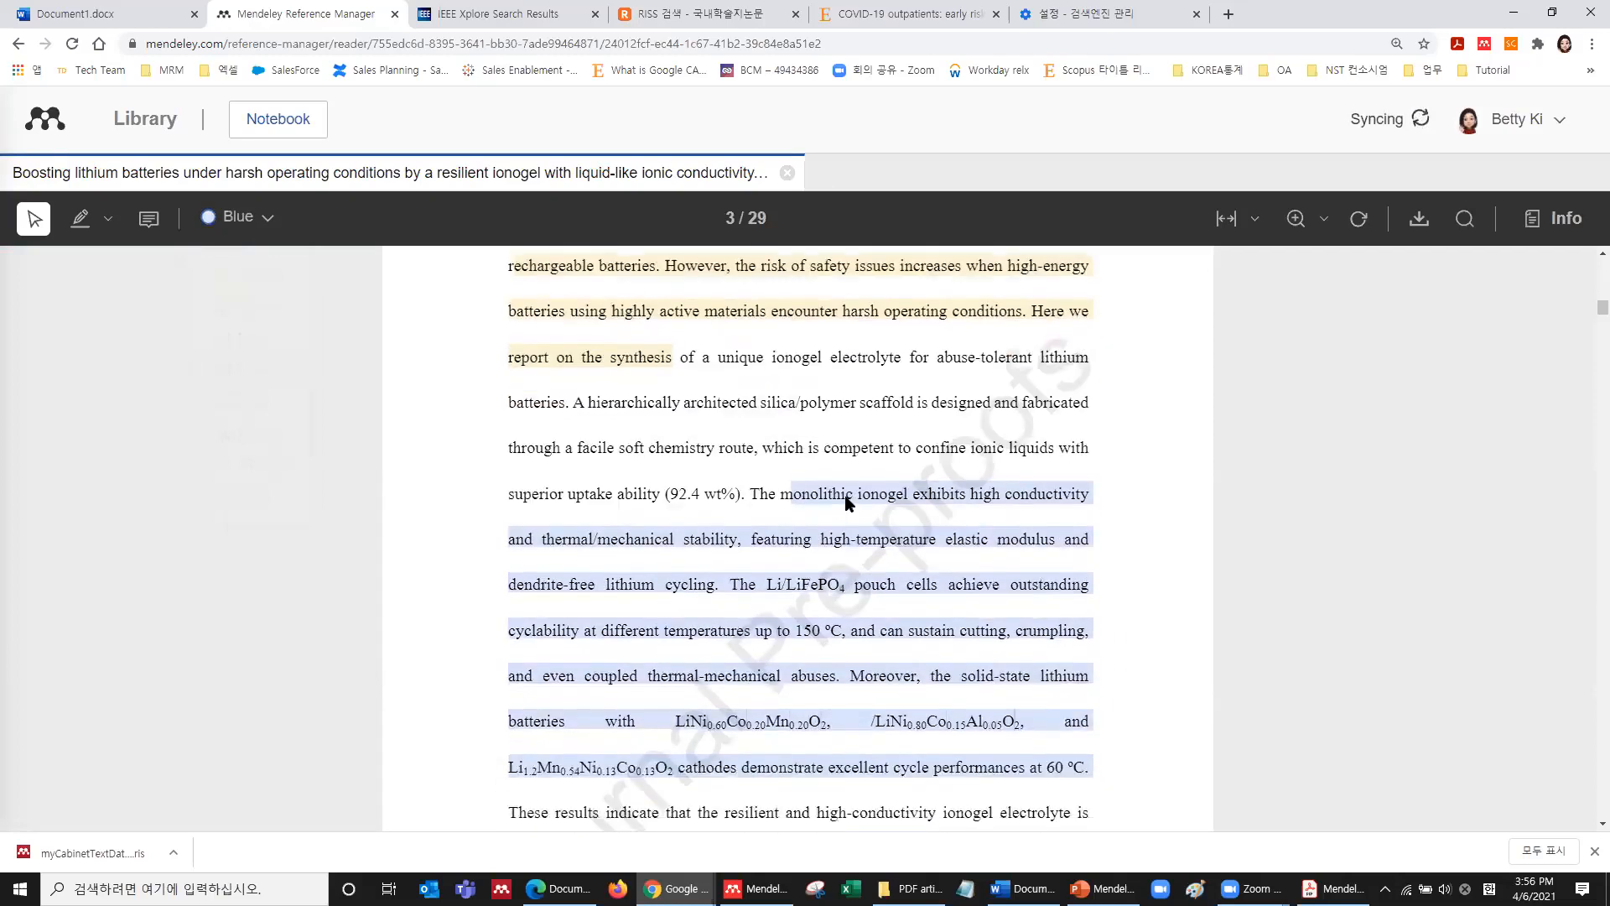
{"action": "scroll", "coordinate": [846, 501], "scroll_direction": "down", "scroll_amount": 3}
{"action": "left_click", "coordinate": [805, 411]}
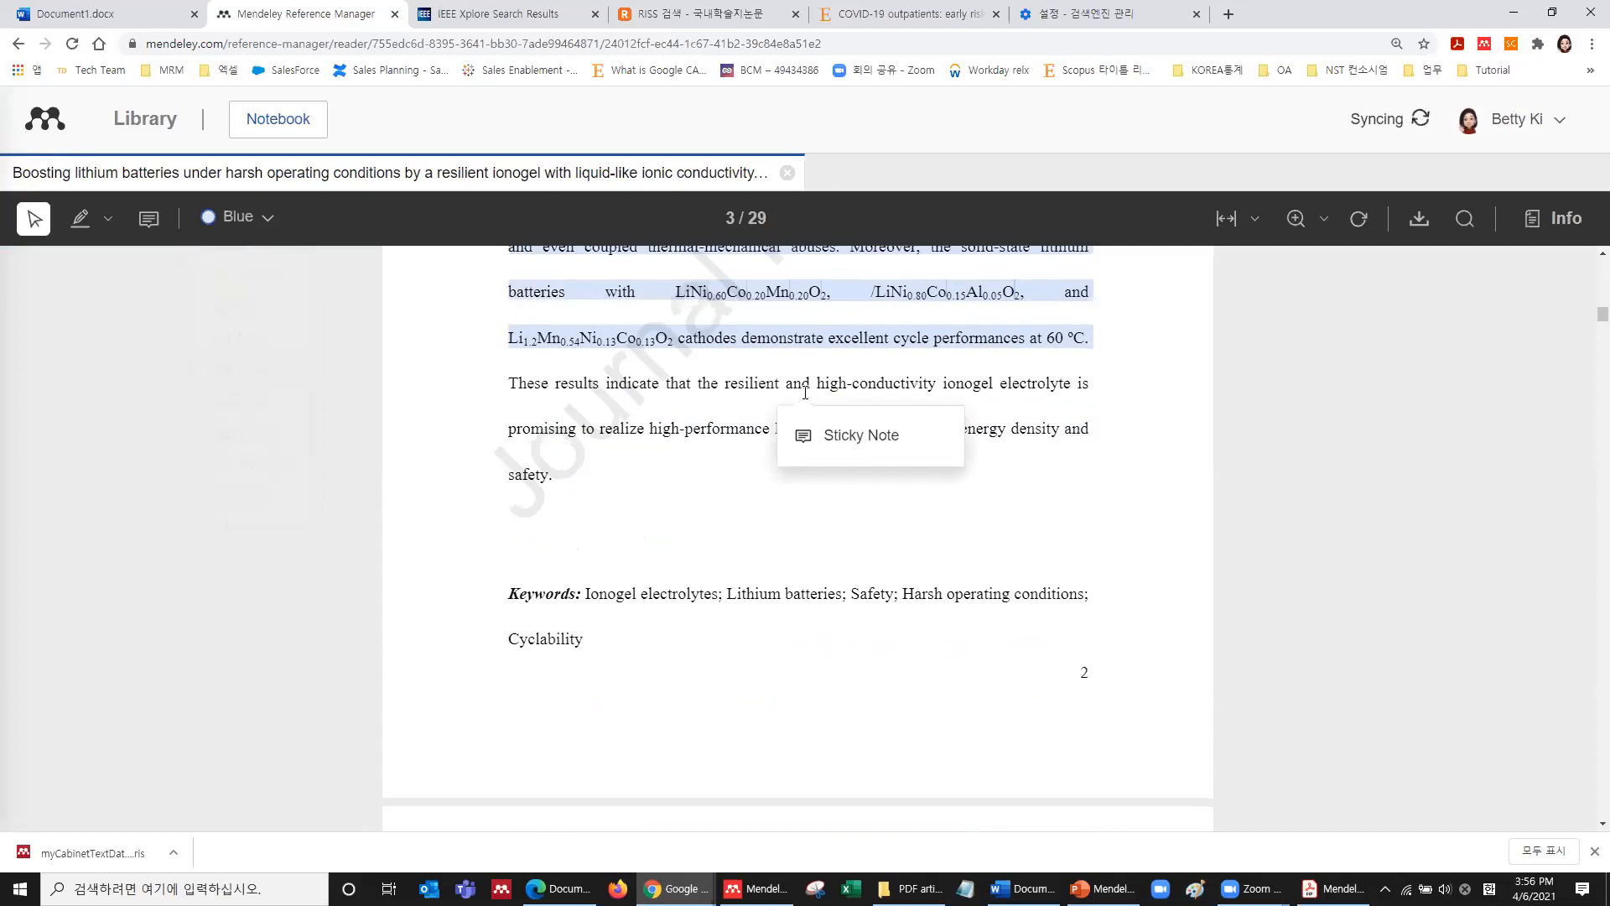
Add a sticky note near the abstract's end reading 'high performance; cycle performance; 한글 가능'.
{"action": "left_click", "coordinate": [858, 443]}
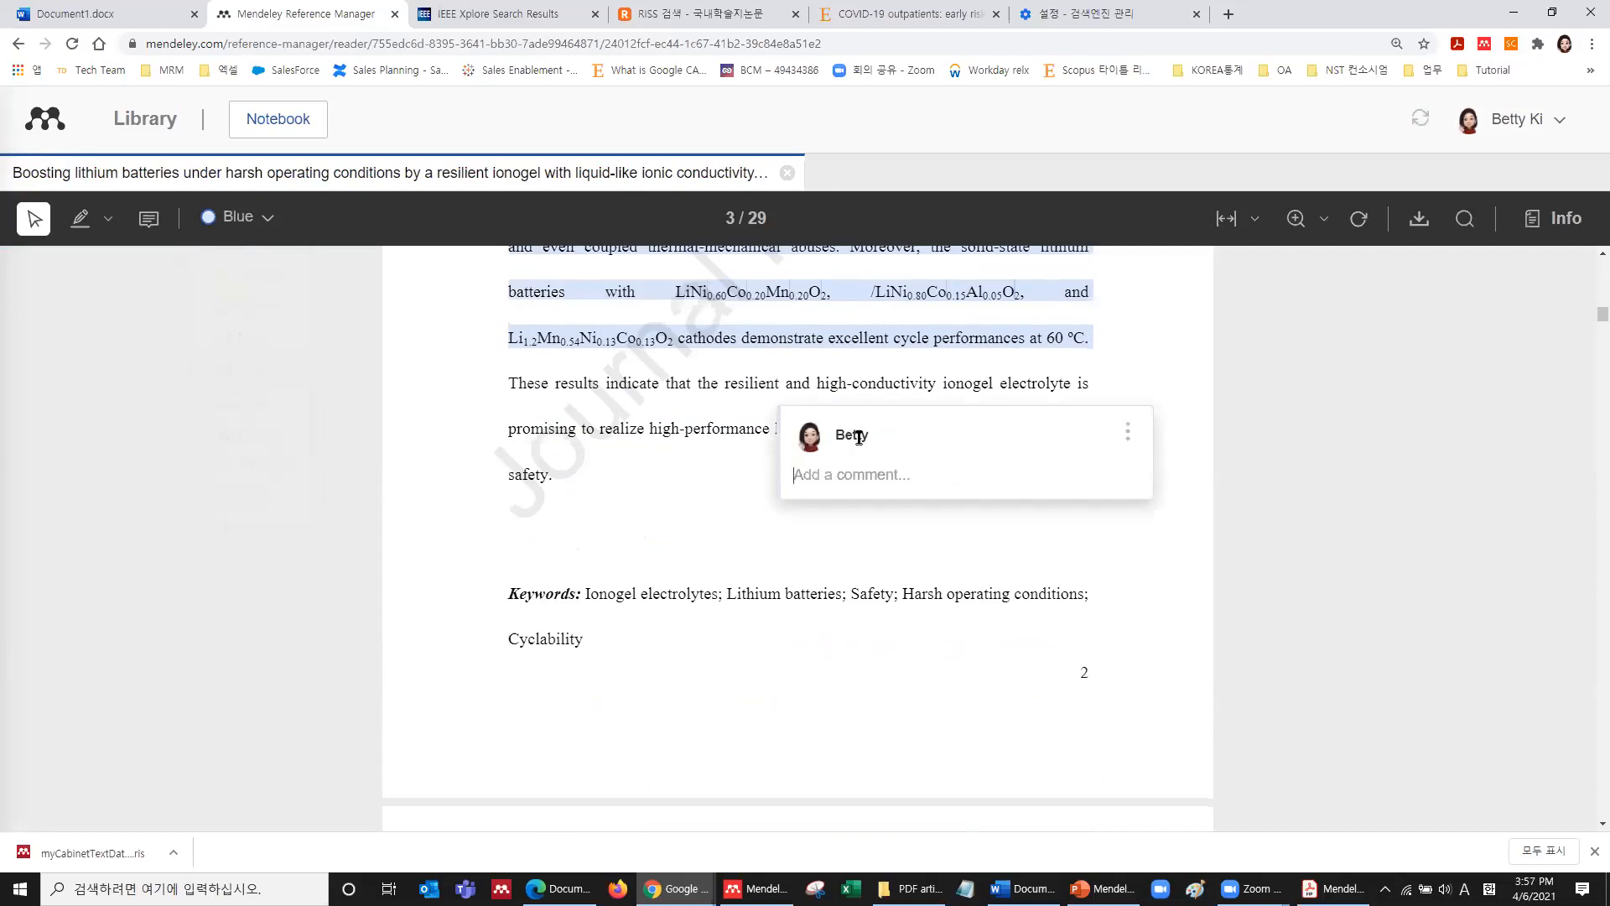
{"action": "type", "text": "high performance;  cycle performance;"}
{"action": "key", "text": "Hangul"}
{"action": "type", "text": "한그 가능"}
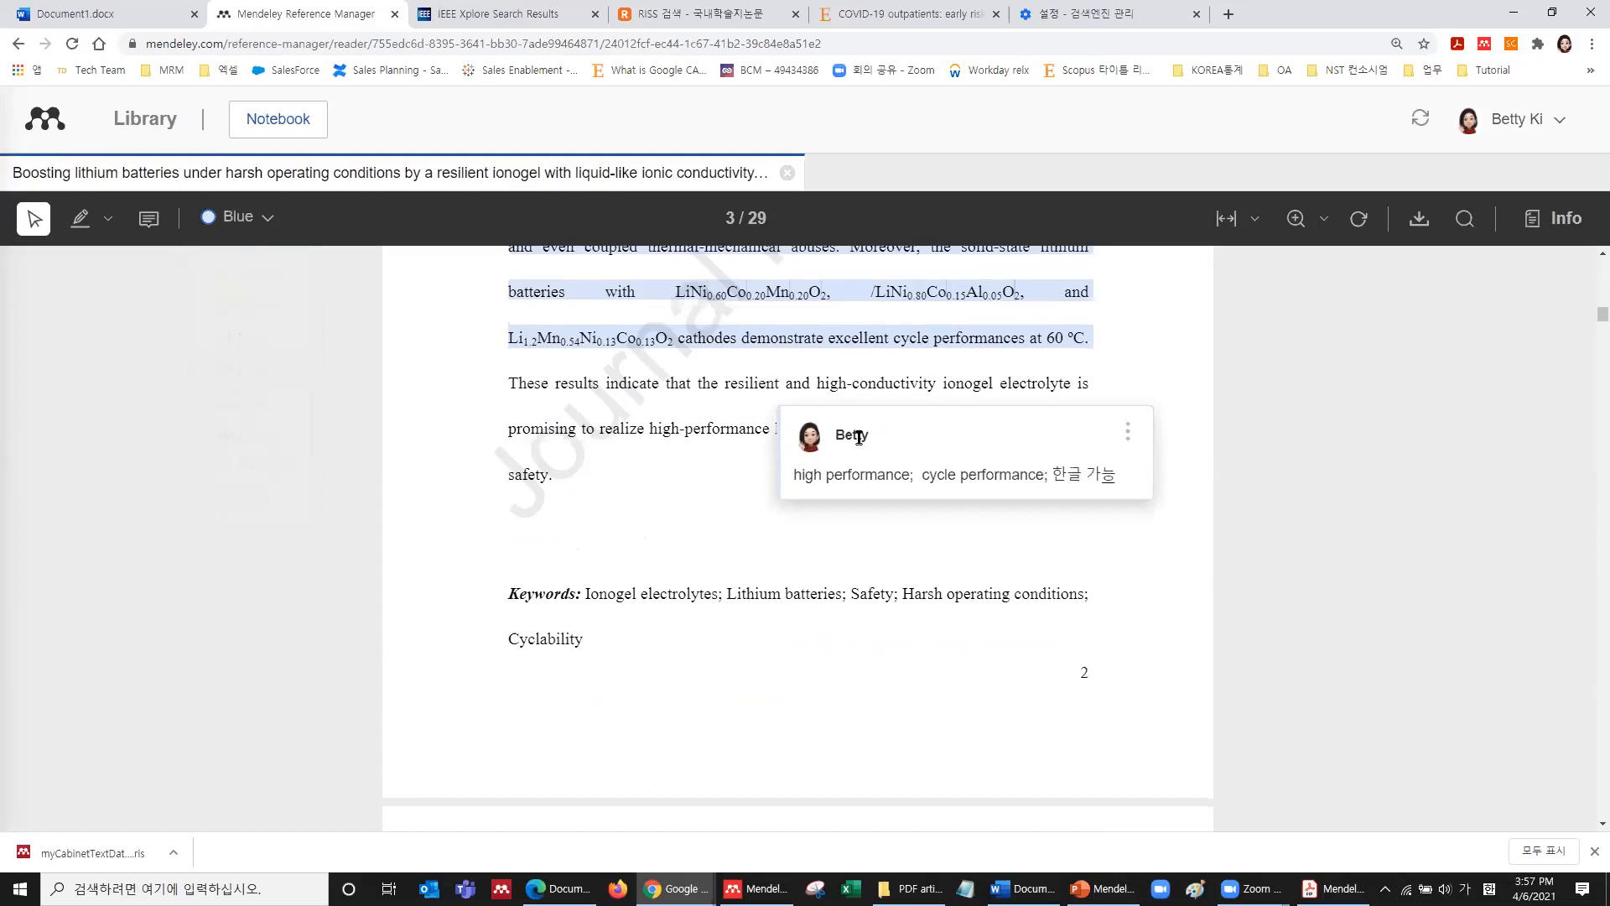
{"action": "left_click", "coordinate": [837, 374]}
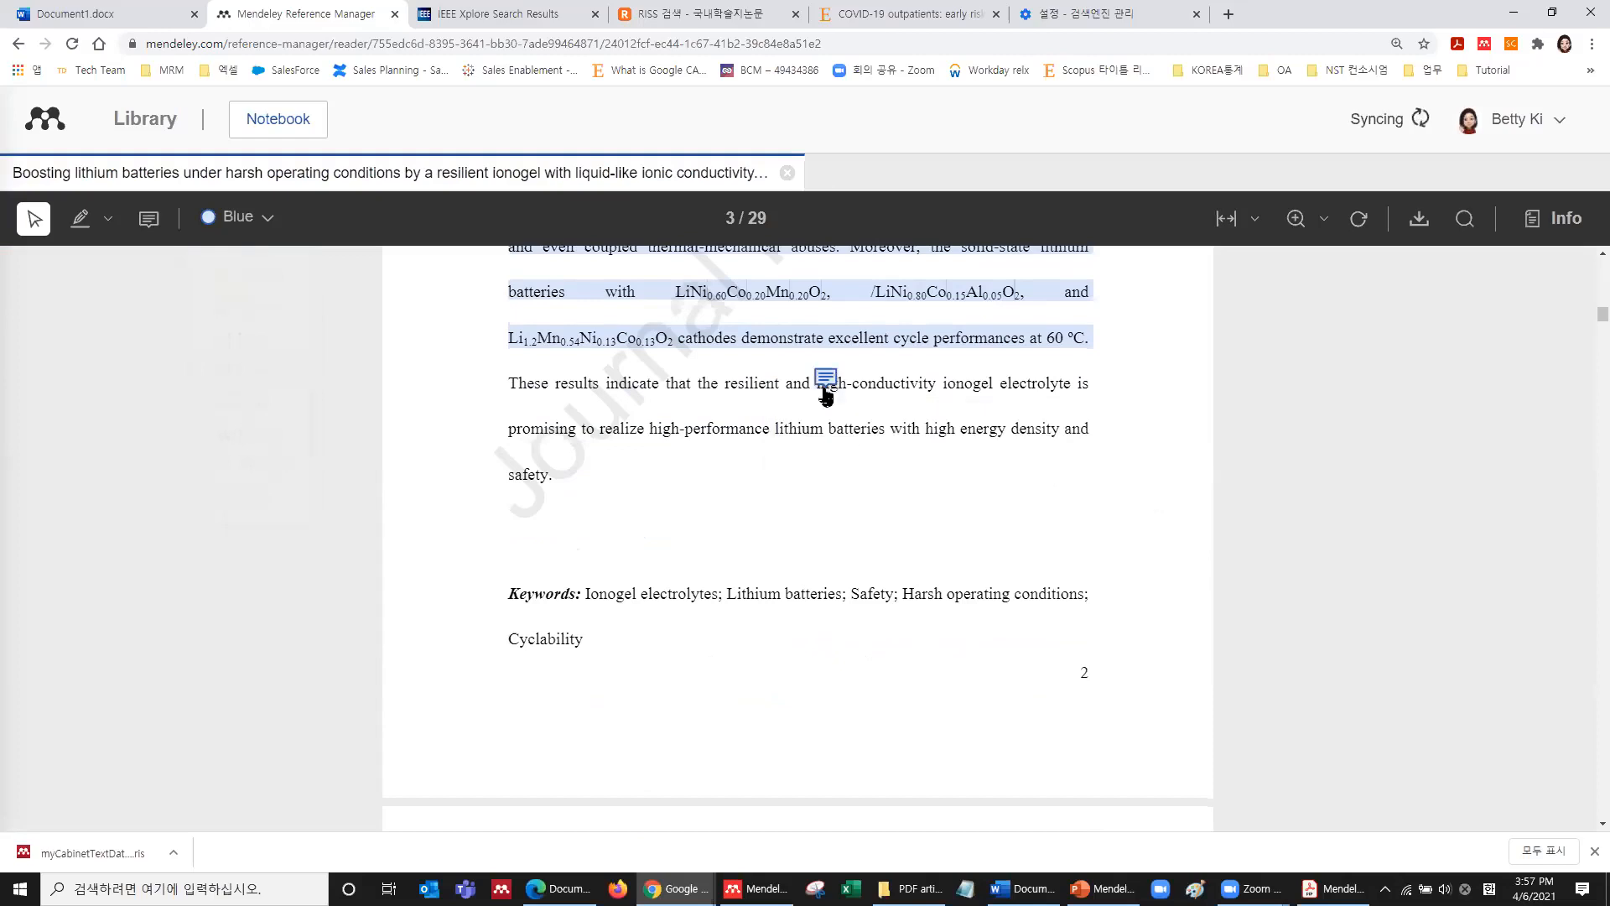
{"action": "mouse_move", "coordinate": [828, 382]}
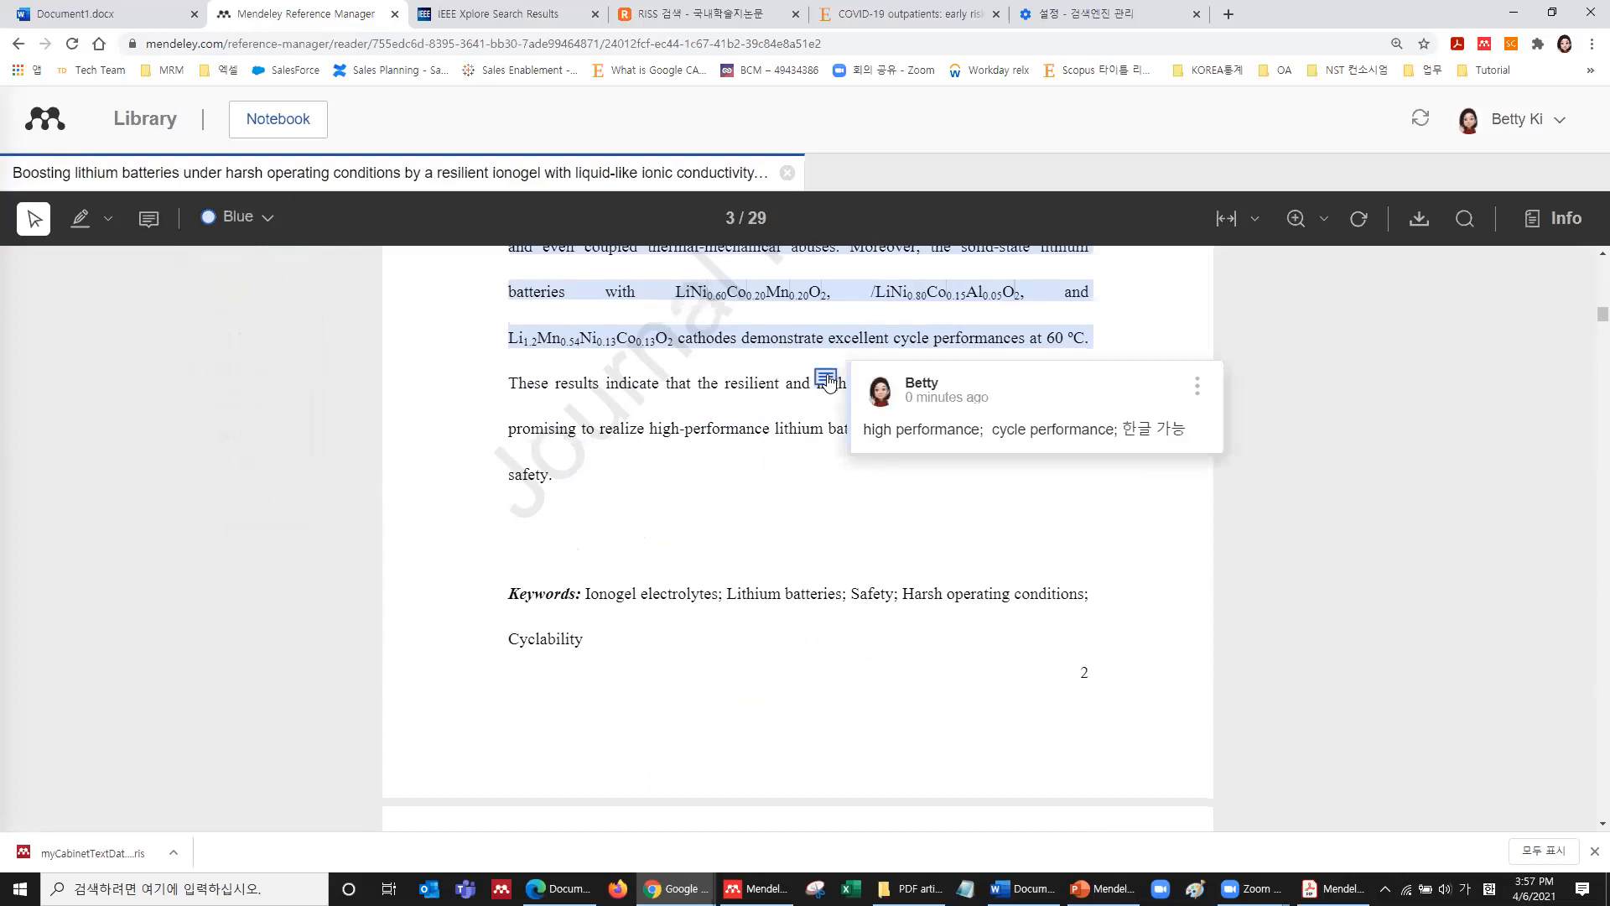
Show the article's info panel with its Annotations list, scrolling the PDF to page 4.
{"action": "left_click", "coordinate": [1577, 228]}
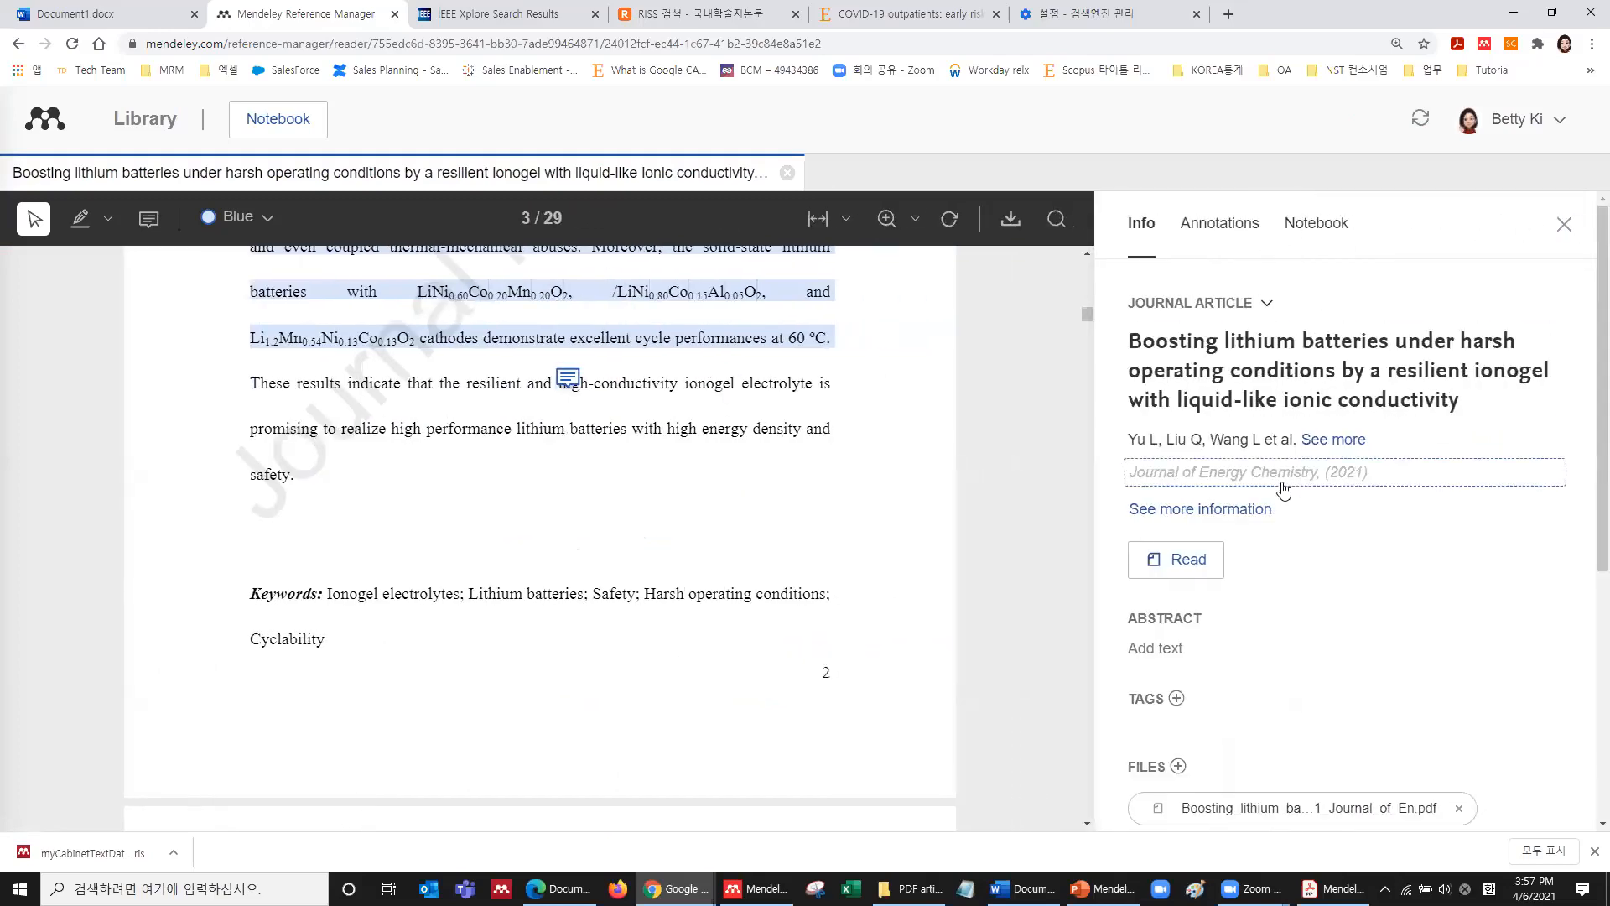
{"action": "left_click", "coordinate": [1244, 229]}
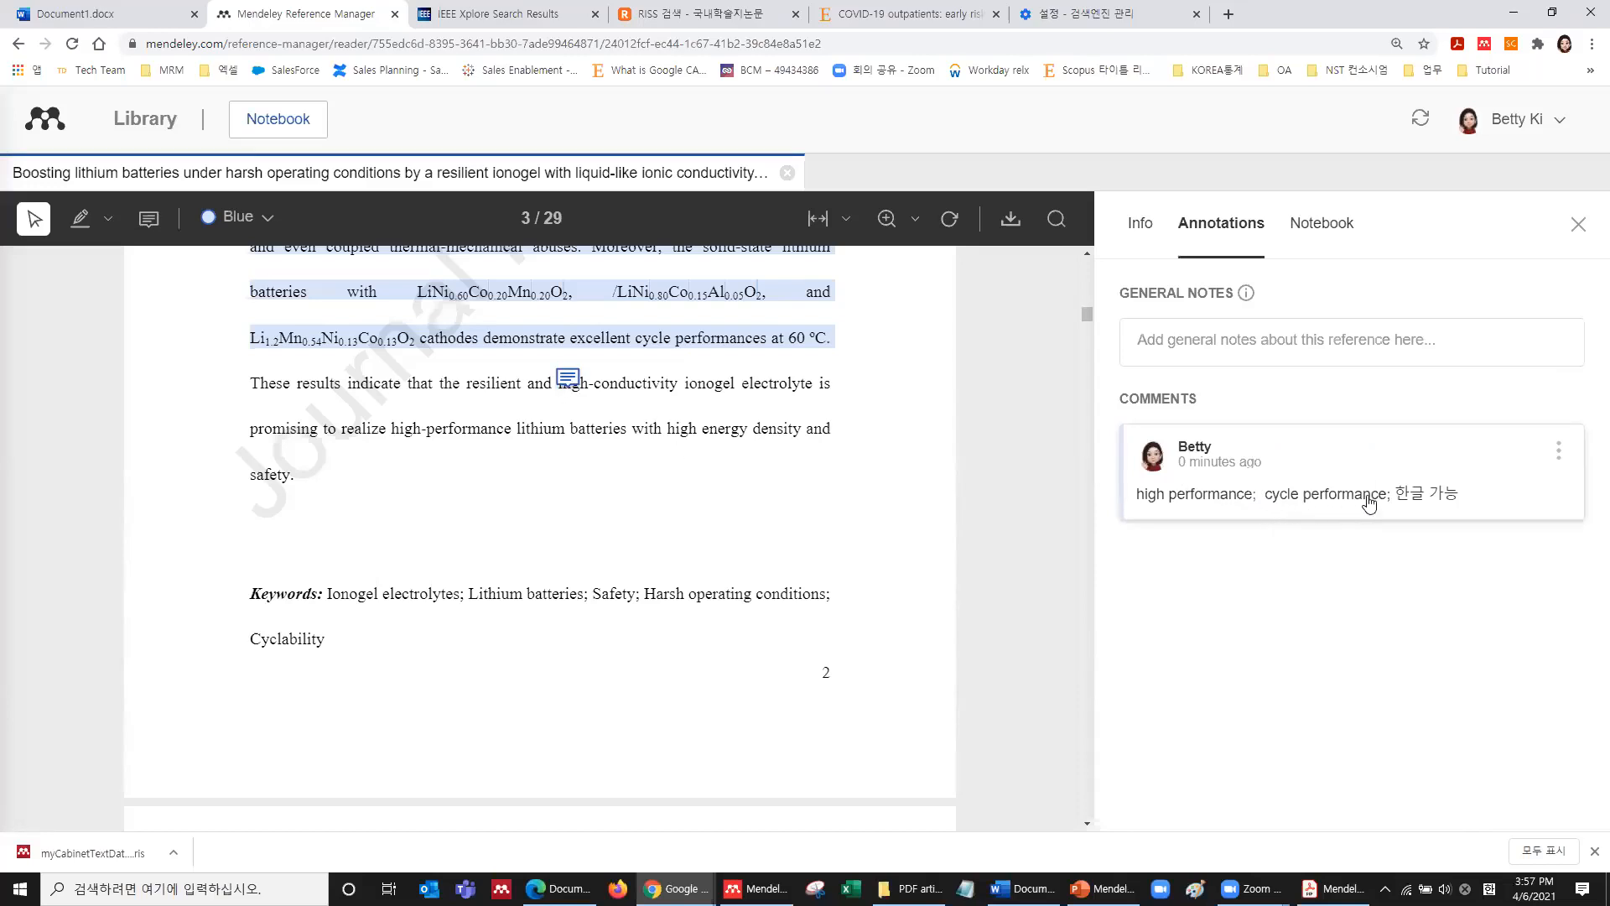
{"action": "scroll", "coordinate": [768, 454], "scroll_direction": "down", "scroll_amount": 15}
Add a sticky note reading 'sticky note test' on page 4.
{"action": "left_click", "coordinate": [770, 461]}
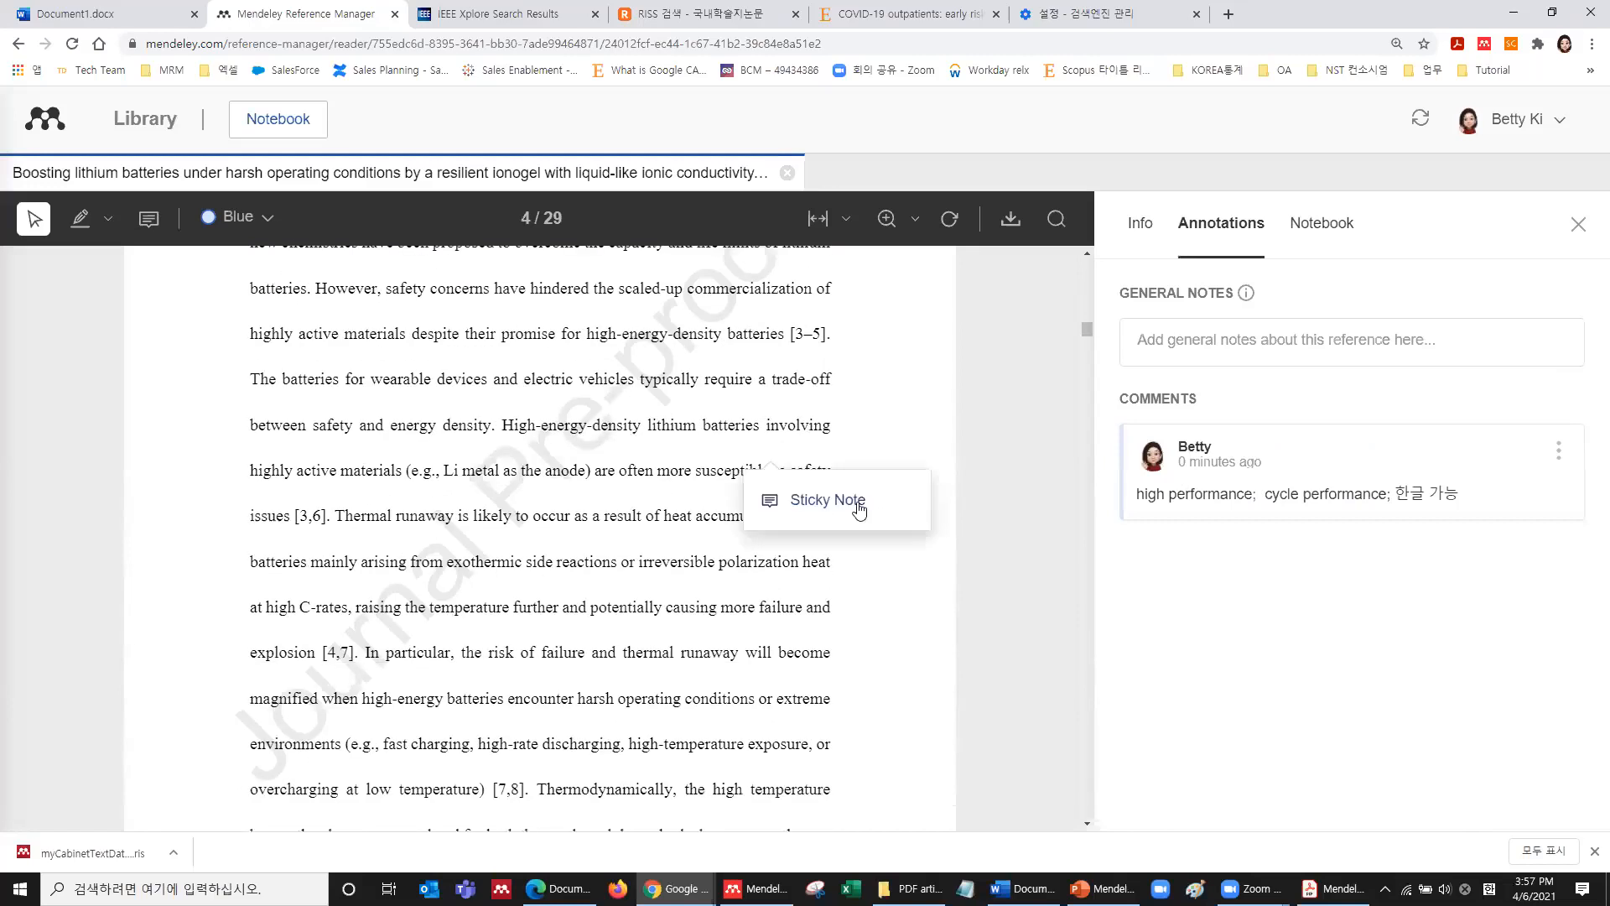
{"action": "left_click", "coordinate": [860, 503]}
{"action": "type", "text": "나"}
{"action": "key", "text": "BackSpace"}
{"action": "key", "text": "Hangul"}
{"action": "type", "text": "sky"}
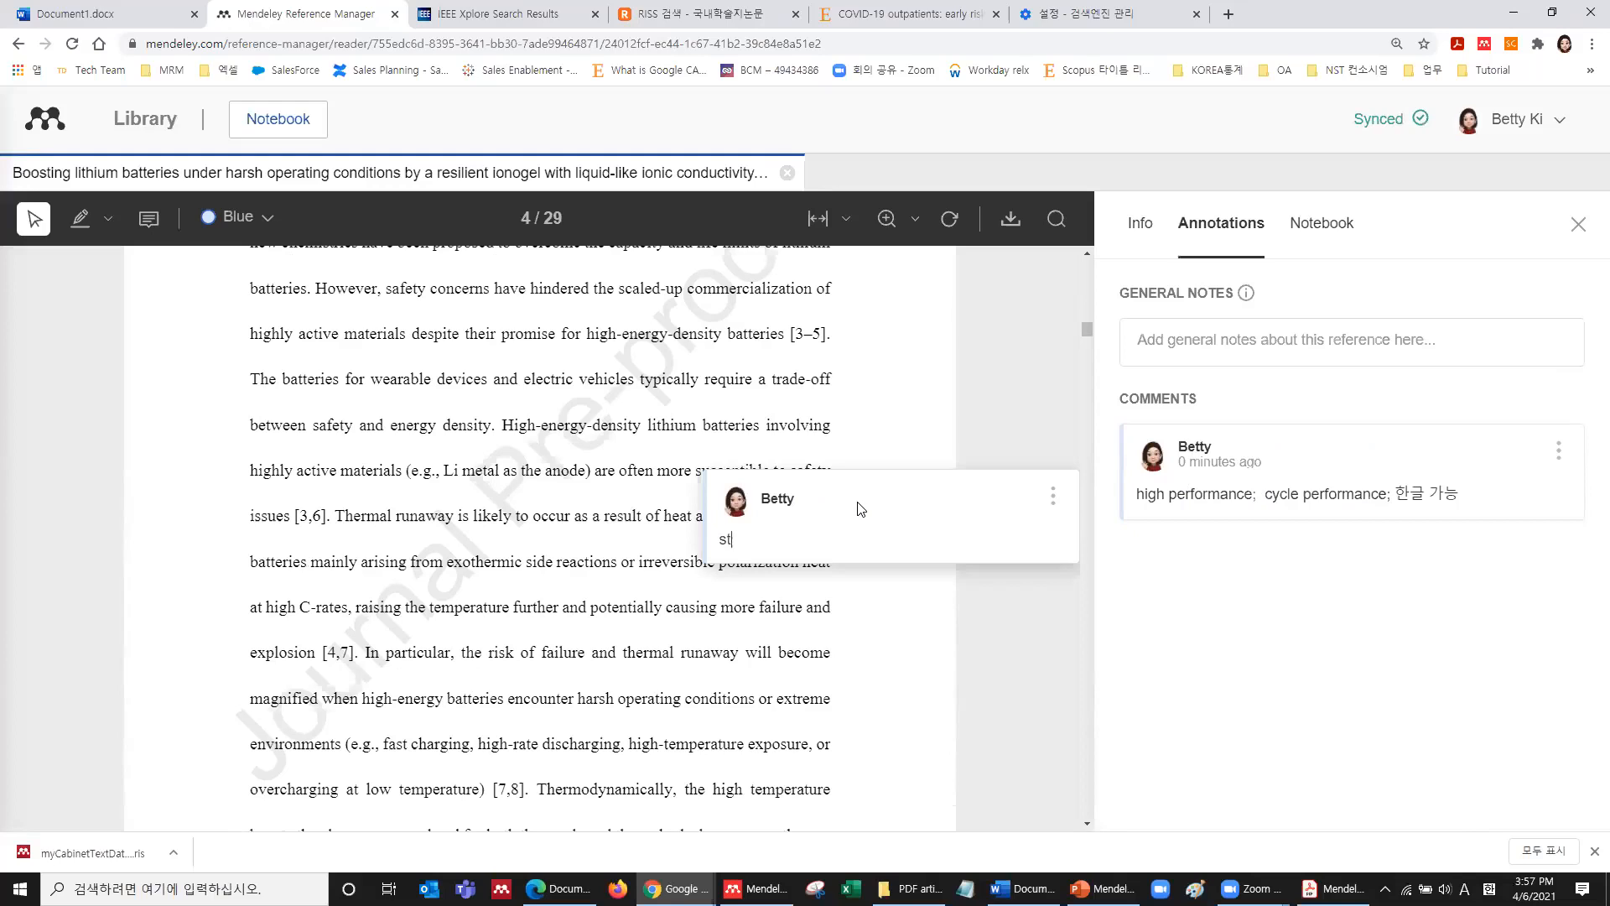
{"action": "type", "text": "cky note test"}
{"action": "left_click", "coordinate": [824, 601]}
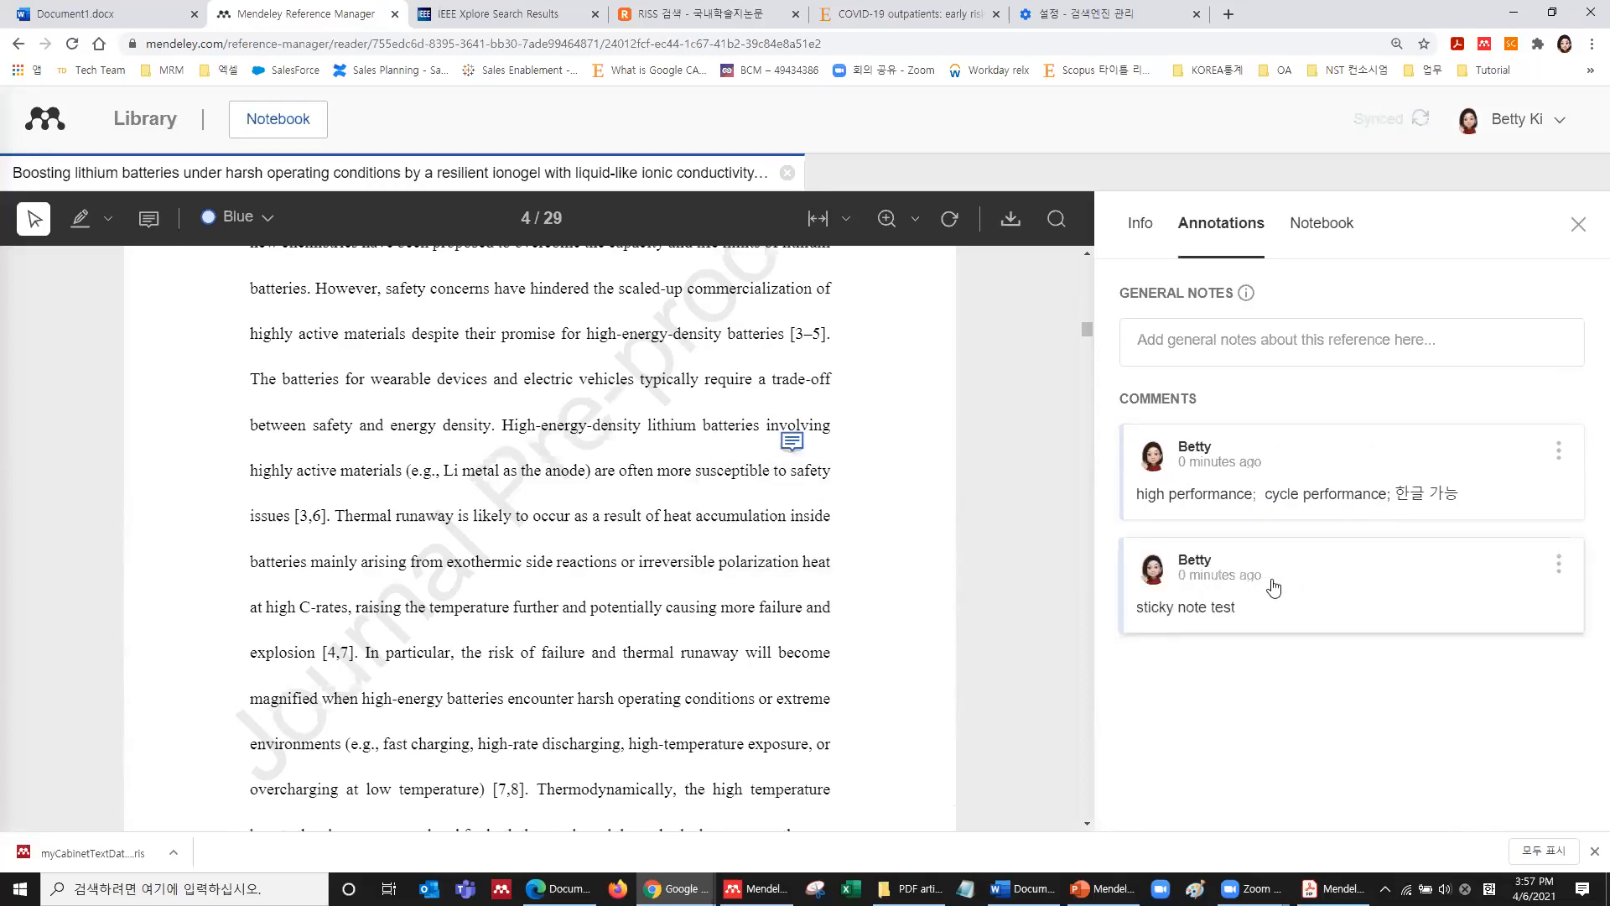
Delete the VIRUS VACCINE and COVID-19 notebook pages.
{"action": "left_click", "coordinate": [1329, 238]}
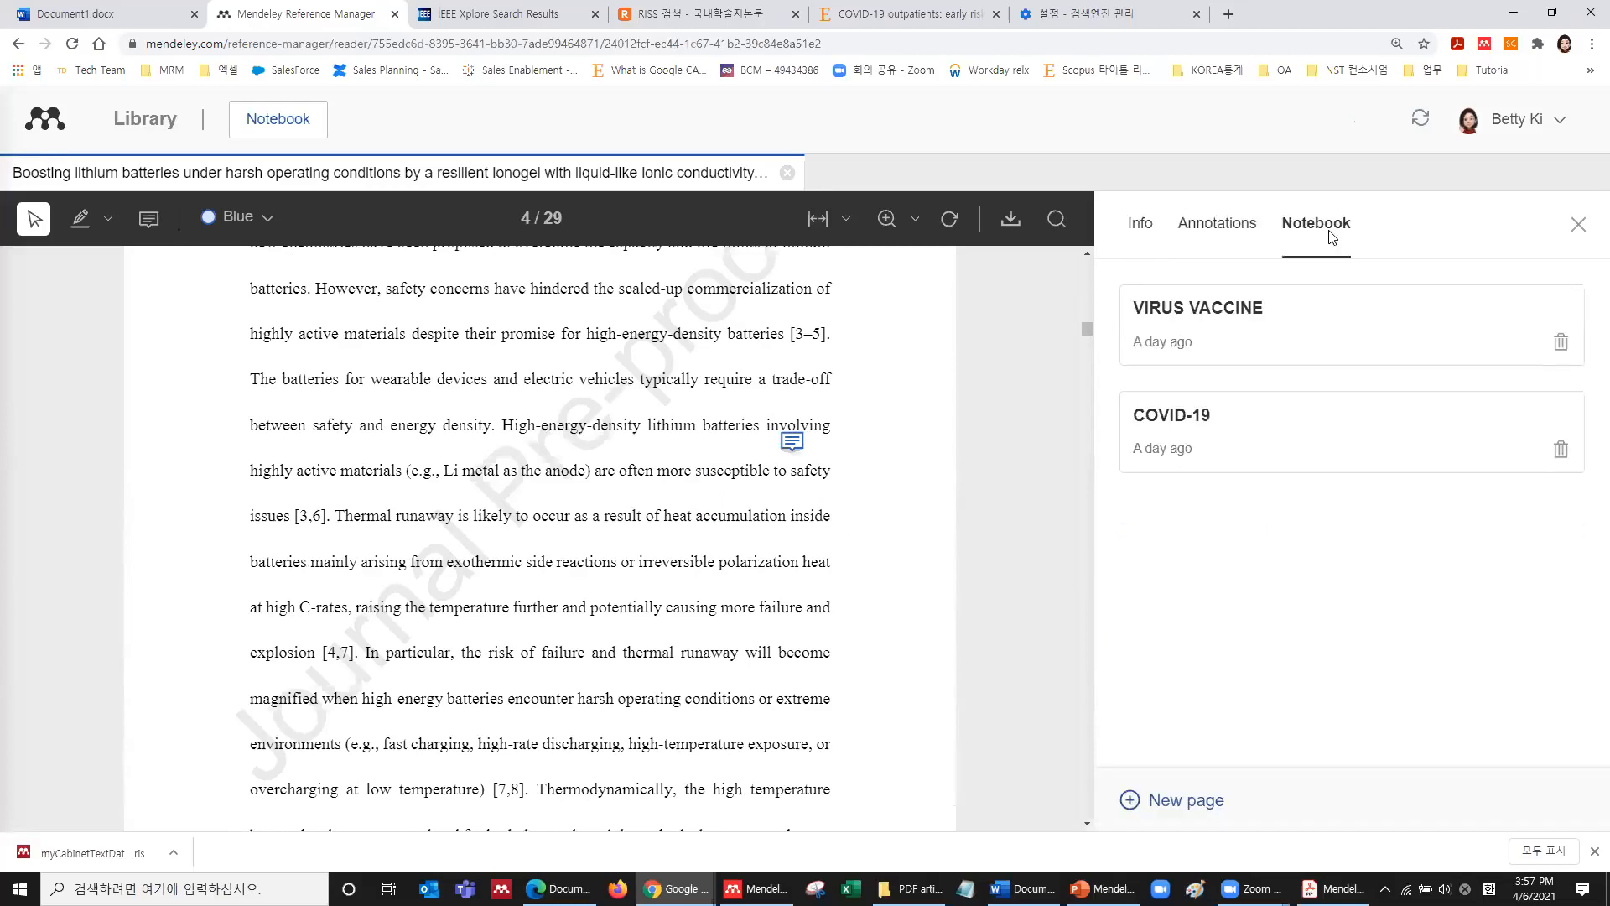
{"action": "left_click", "coordinate": [1559, 342]}
{"action": "left_click", "coordinate": [916, 560]}
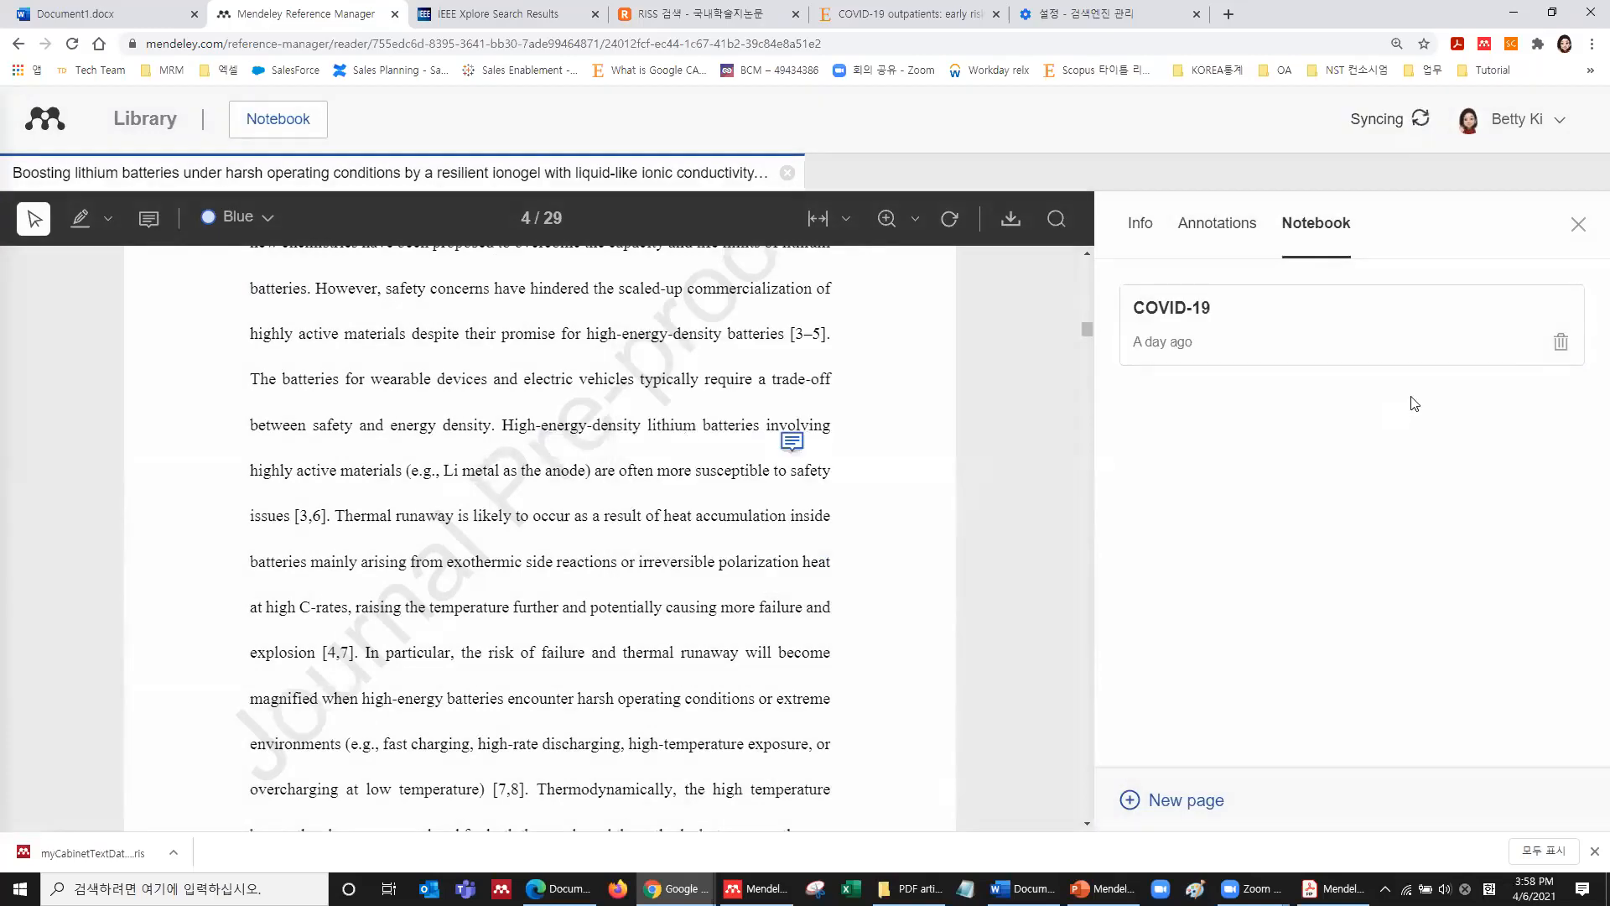
{"action": "left_click", "coordinate": [1560, 344]}
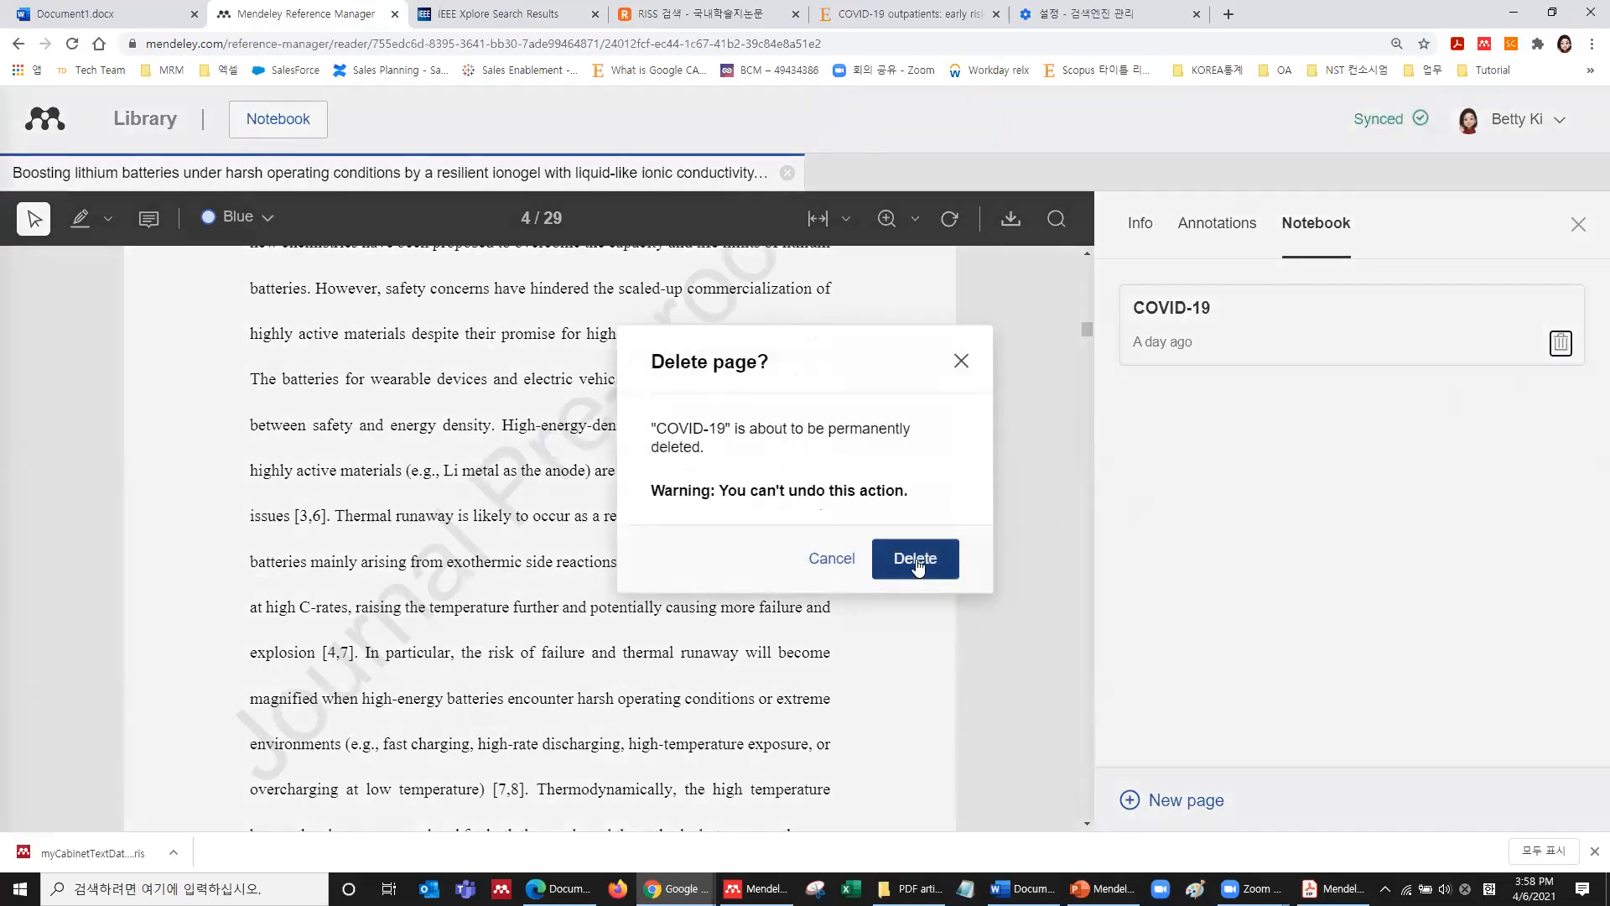
{"action": "left_click", "coordinate": [917, 560]}
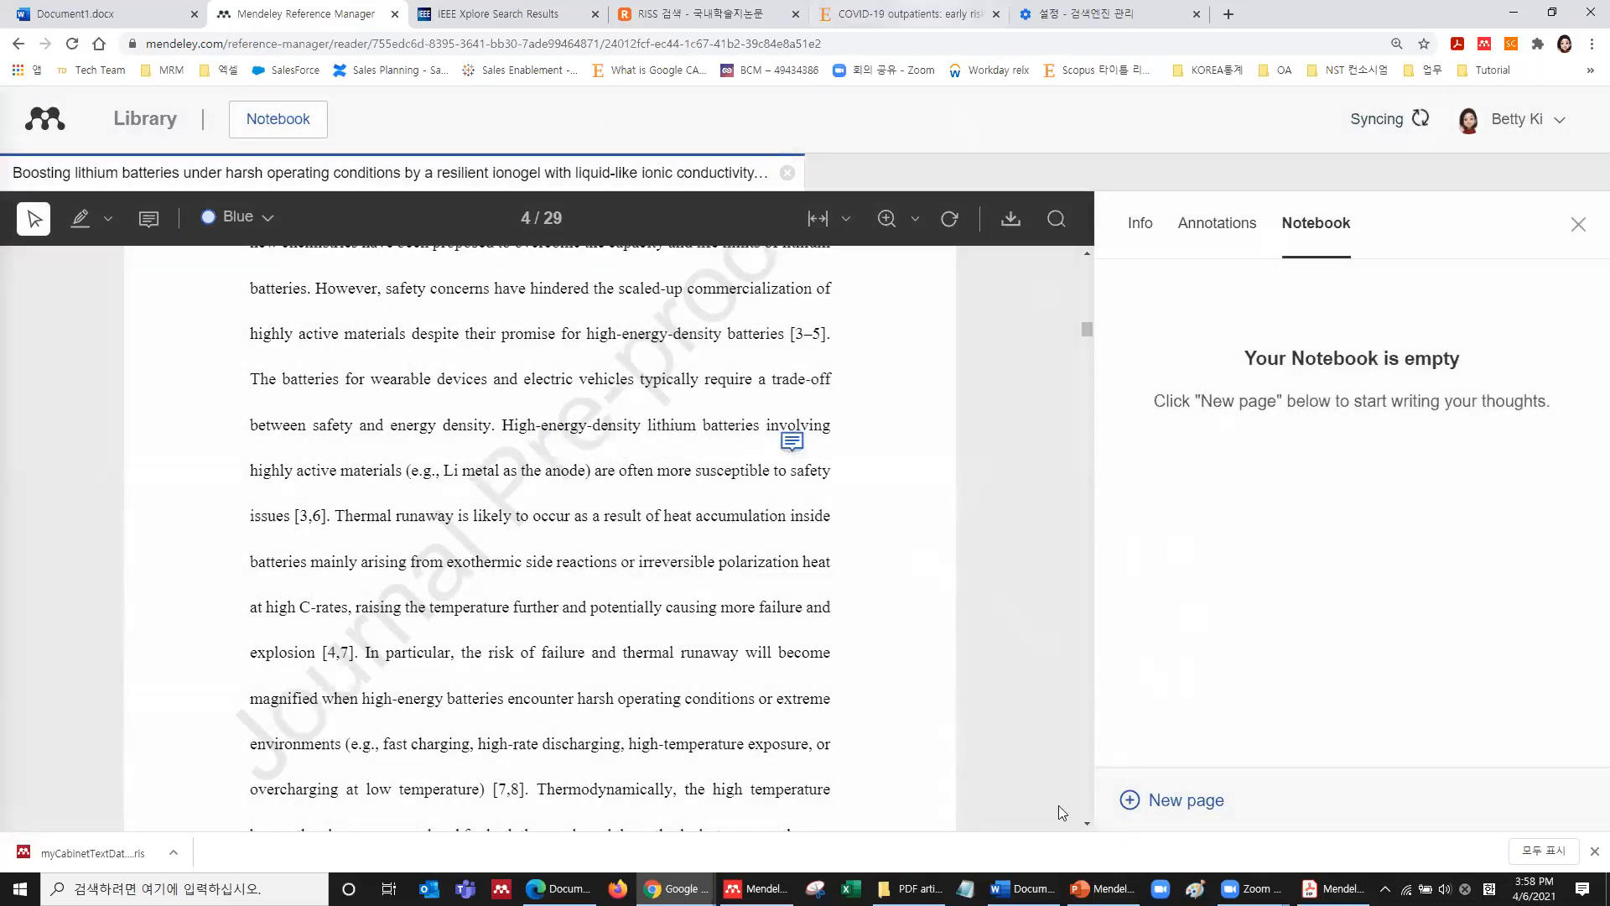
Create a notebook page titled Covid-19 with a line of placeholder text.
{"action": "left_click", "coordinate": [1199, 810]}
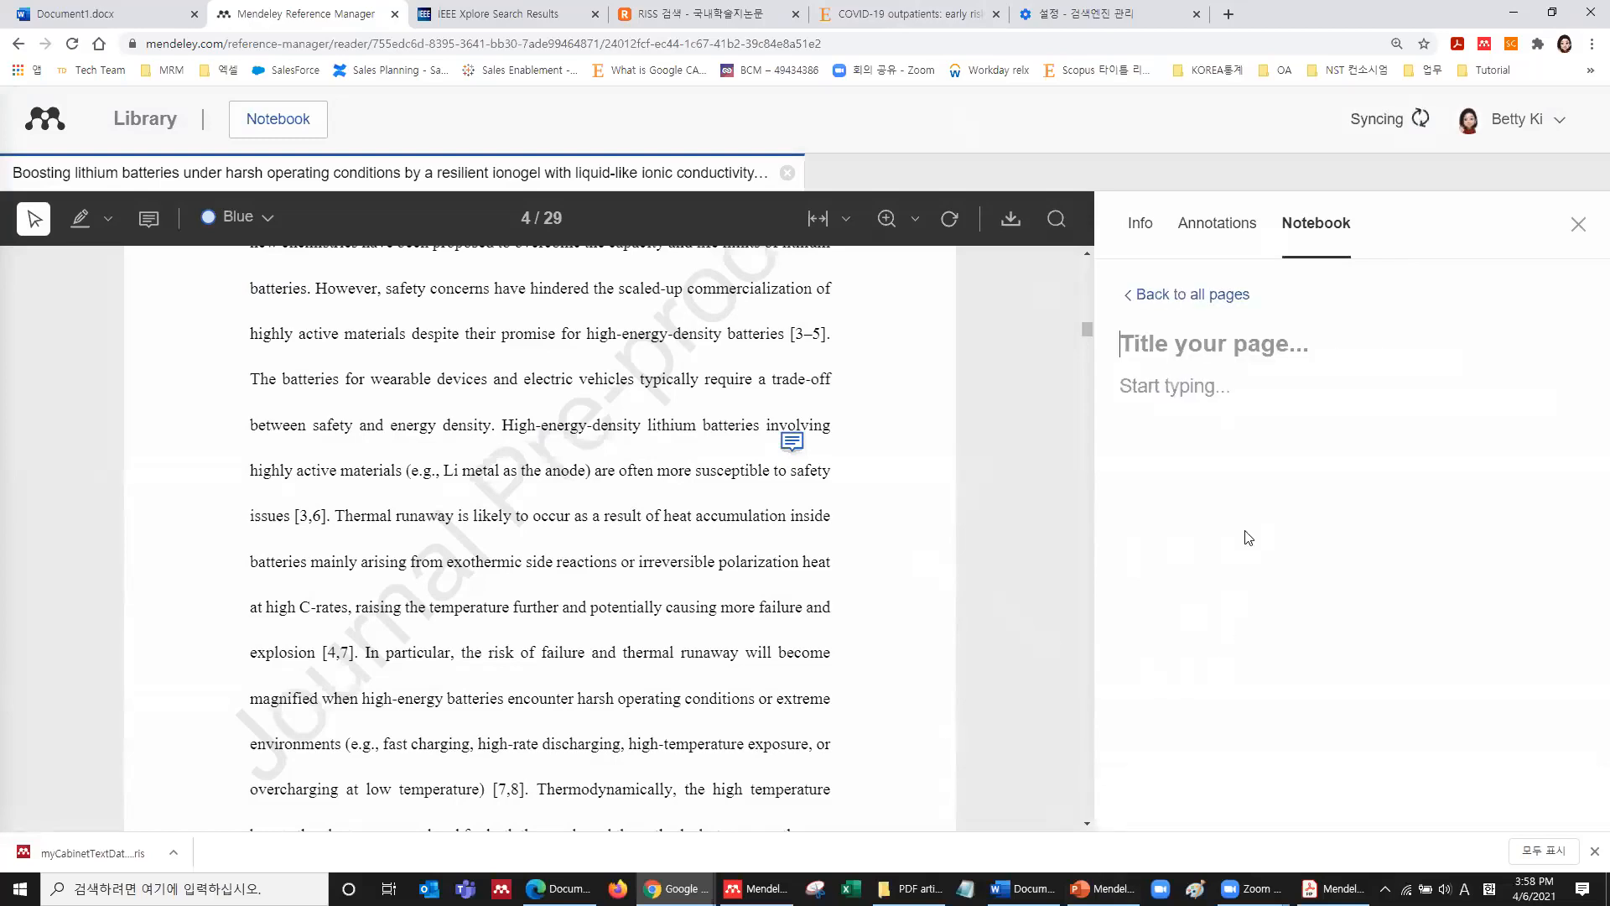
{"action": "type", "text": "Covid-19"}
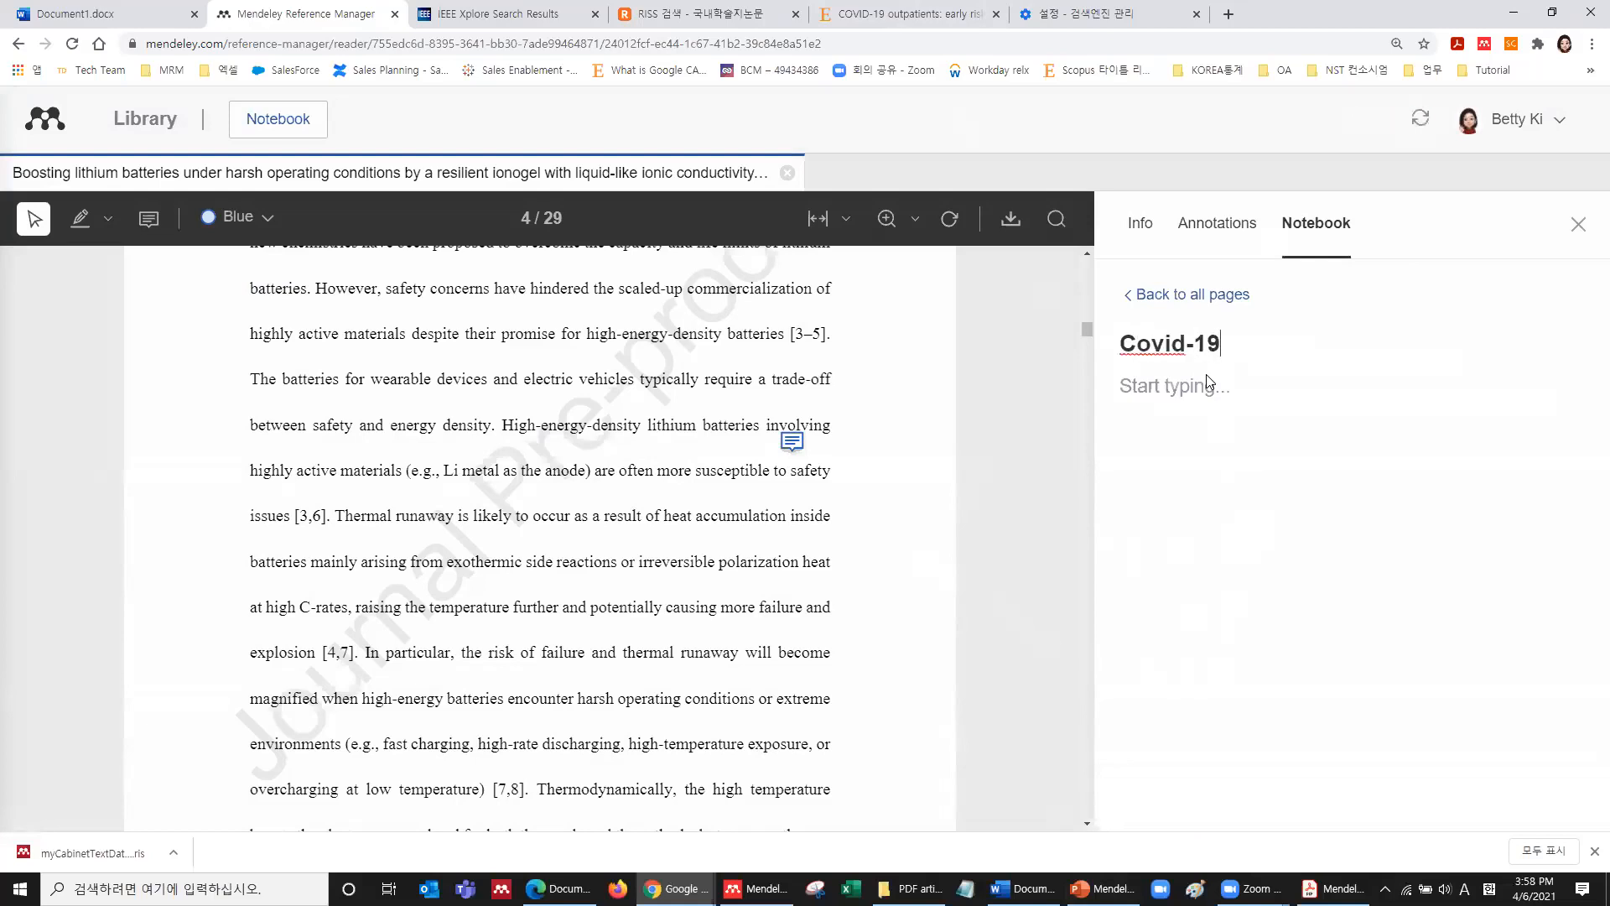
{"action": "left_click", "coordinate": [1206, 374]}
{"action": "type", "text": "sdfksdjhfksjdhf skdfjh ksj ksjh"}
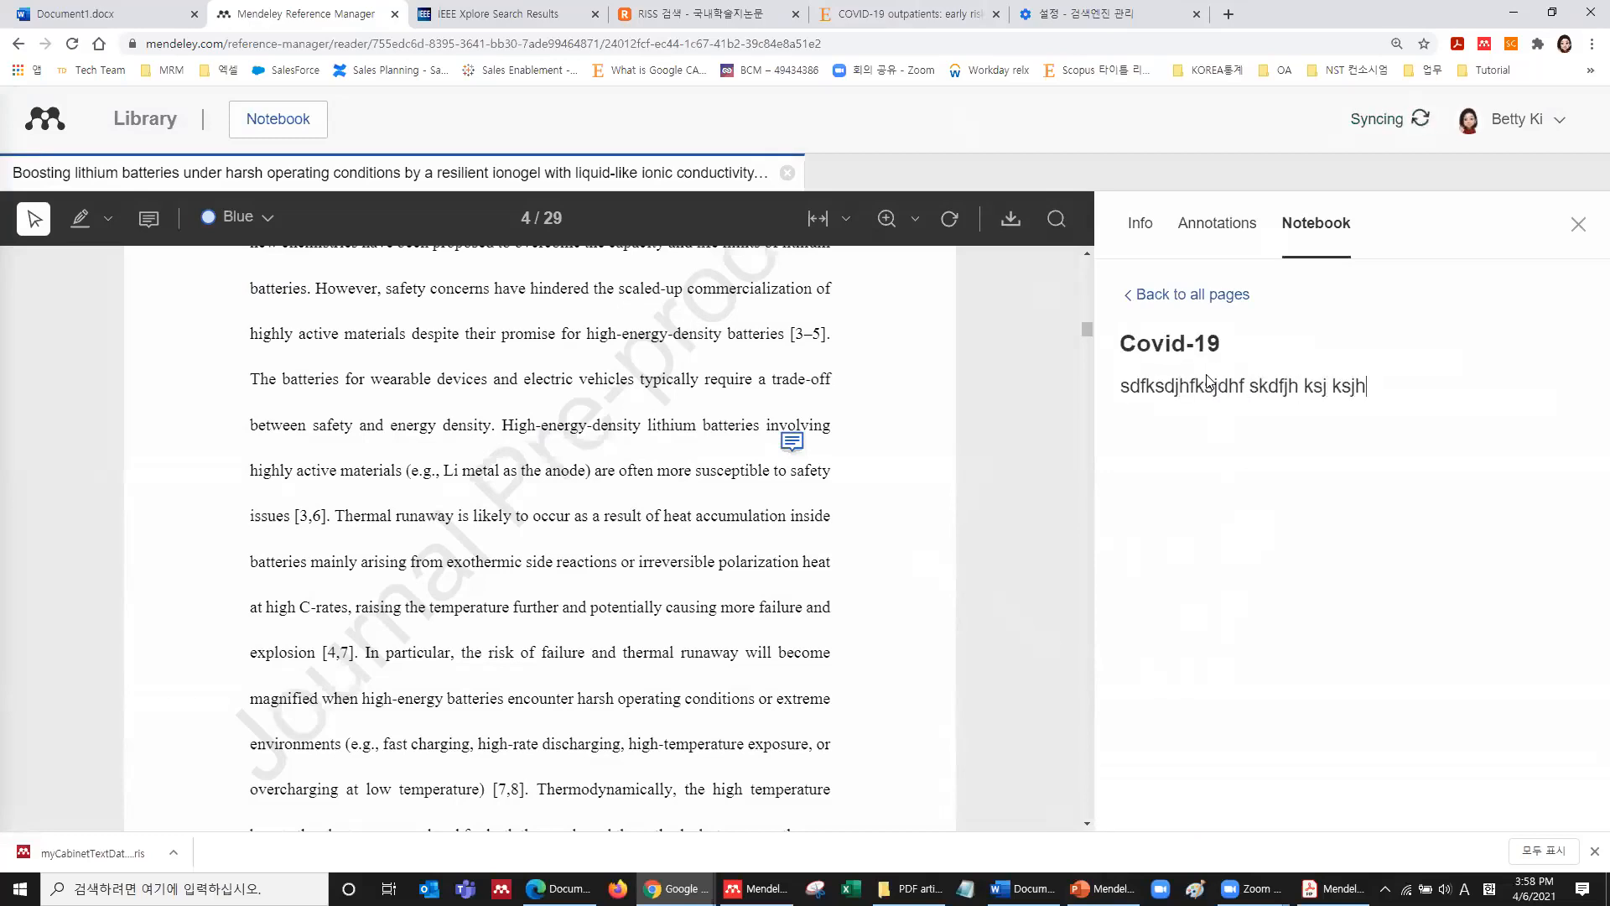
{"action": "scroll", "coordinate": [747, 514], "scroll_direction": "up", "scroll_amount": 15}
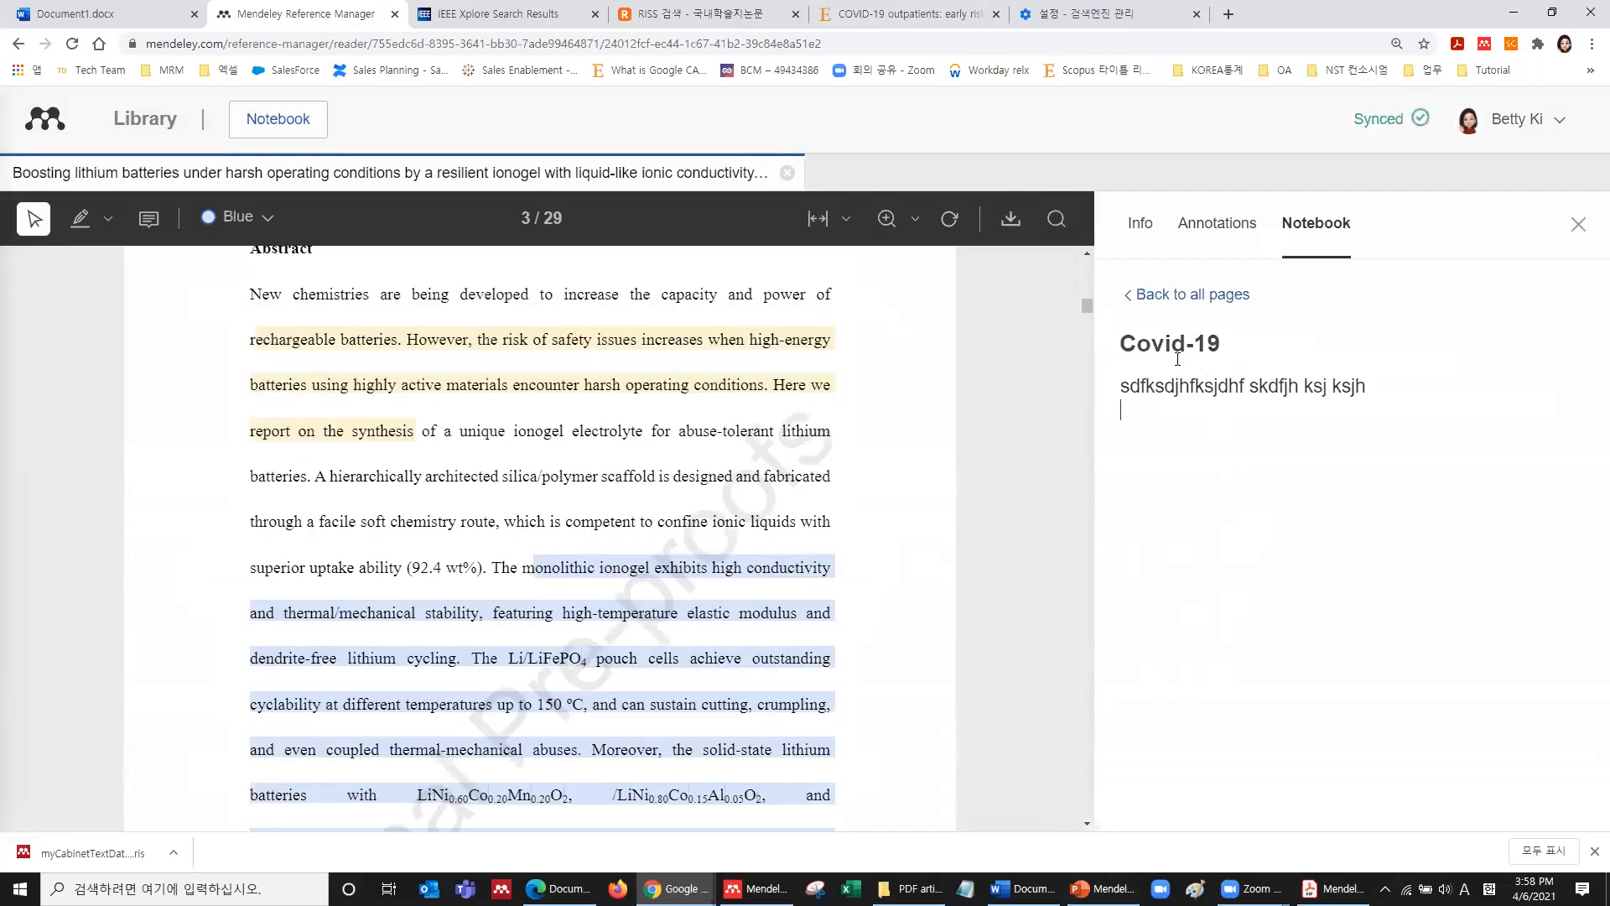
{"action": "key", "text": "Return"}
Quote the yellow-highlighted abstract passage in the Covid-19 notebook page, then go back to the library.
{"action": "left_click", "coordinate": [431, 337]}
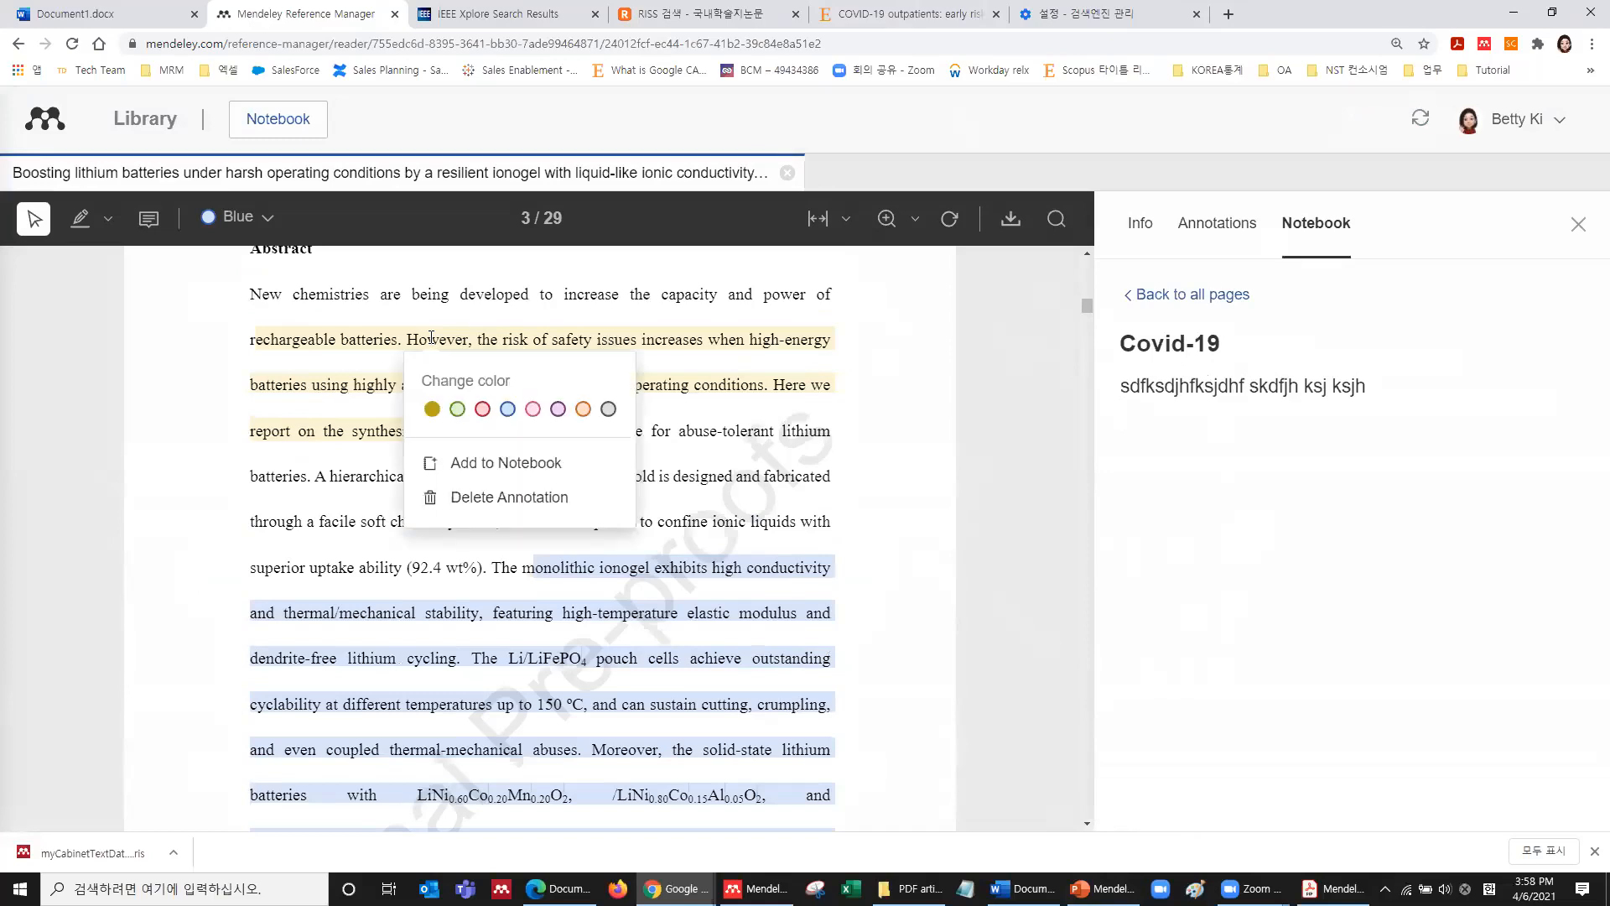
{"action": "left_click", "coordinate": [513, 466]}
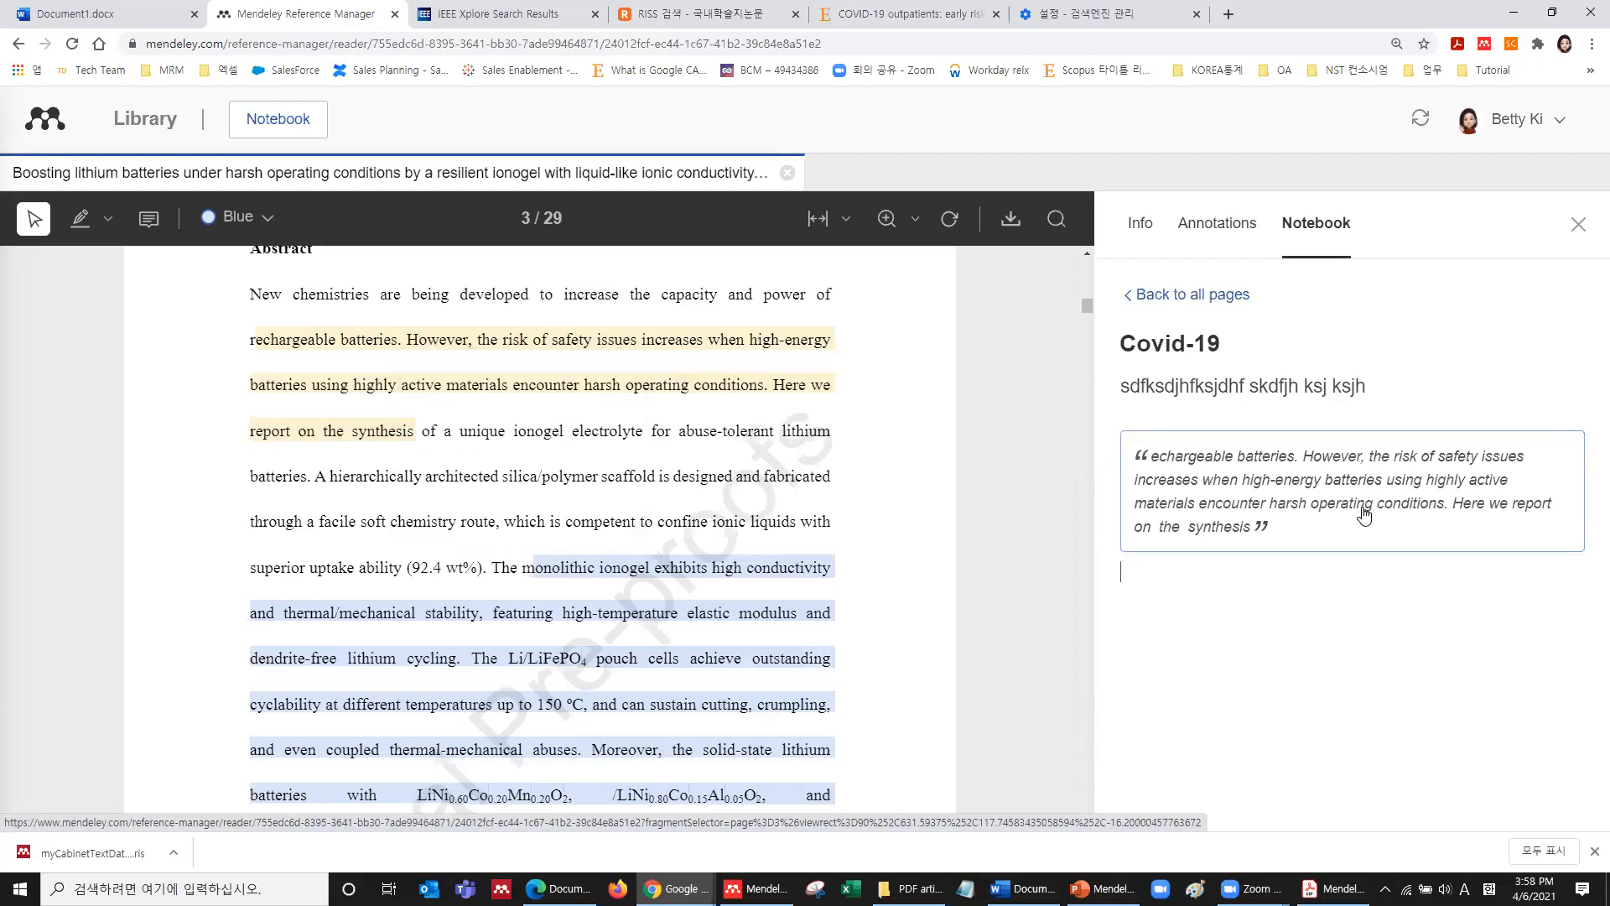
{"action": "left_click", "coordinate": [143, 122]}
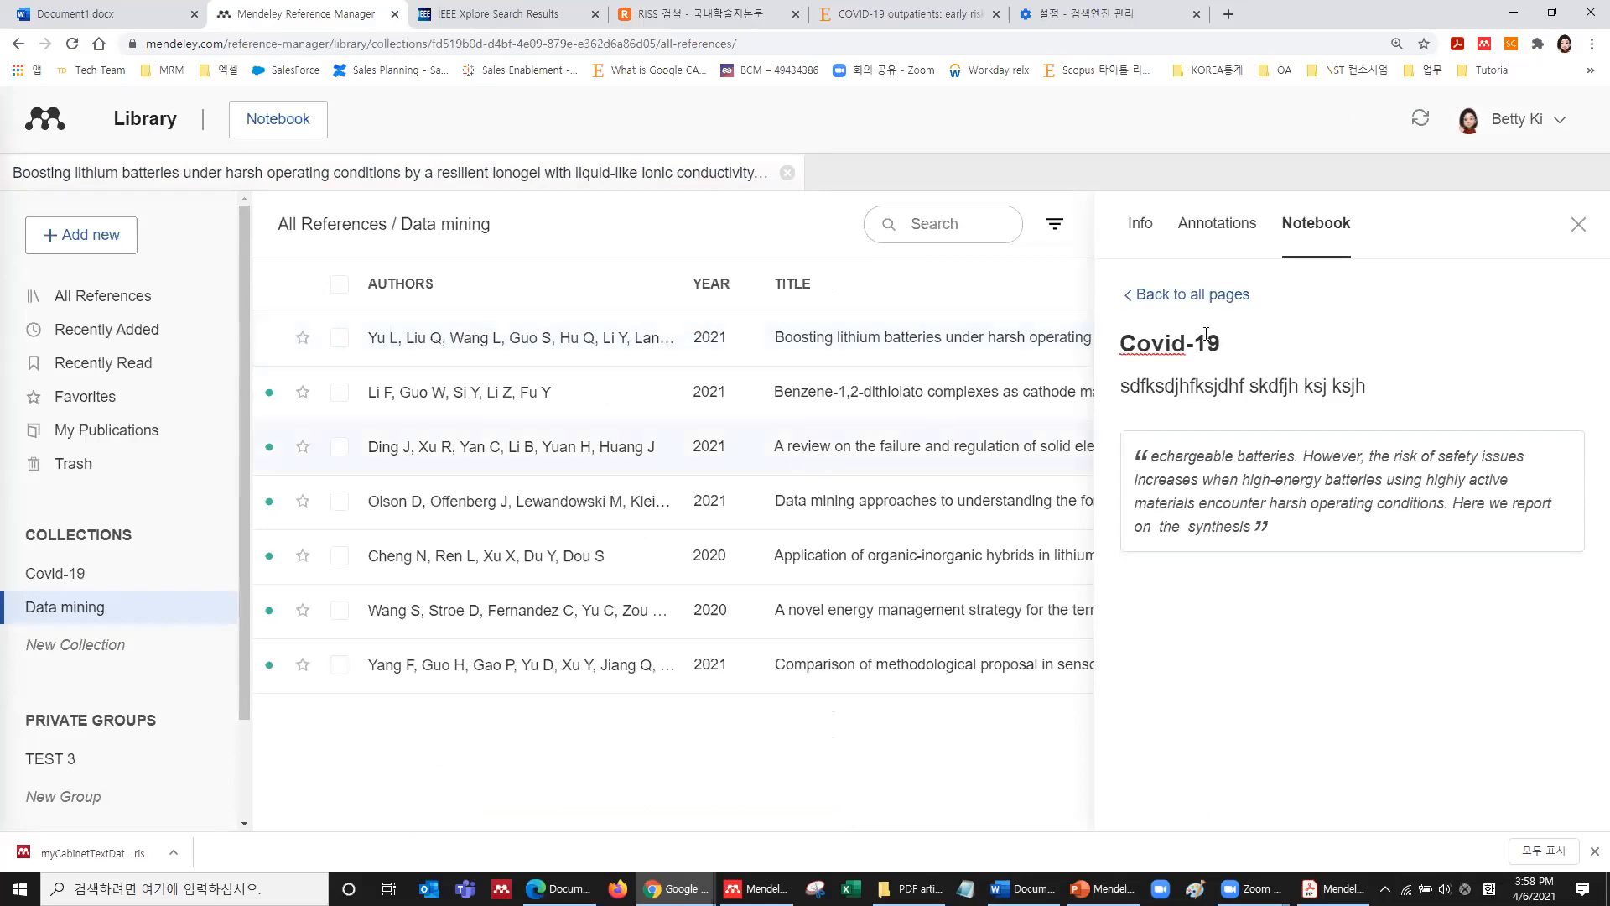
{"action": "left_click", "coordinate": [1578, 224]}
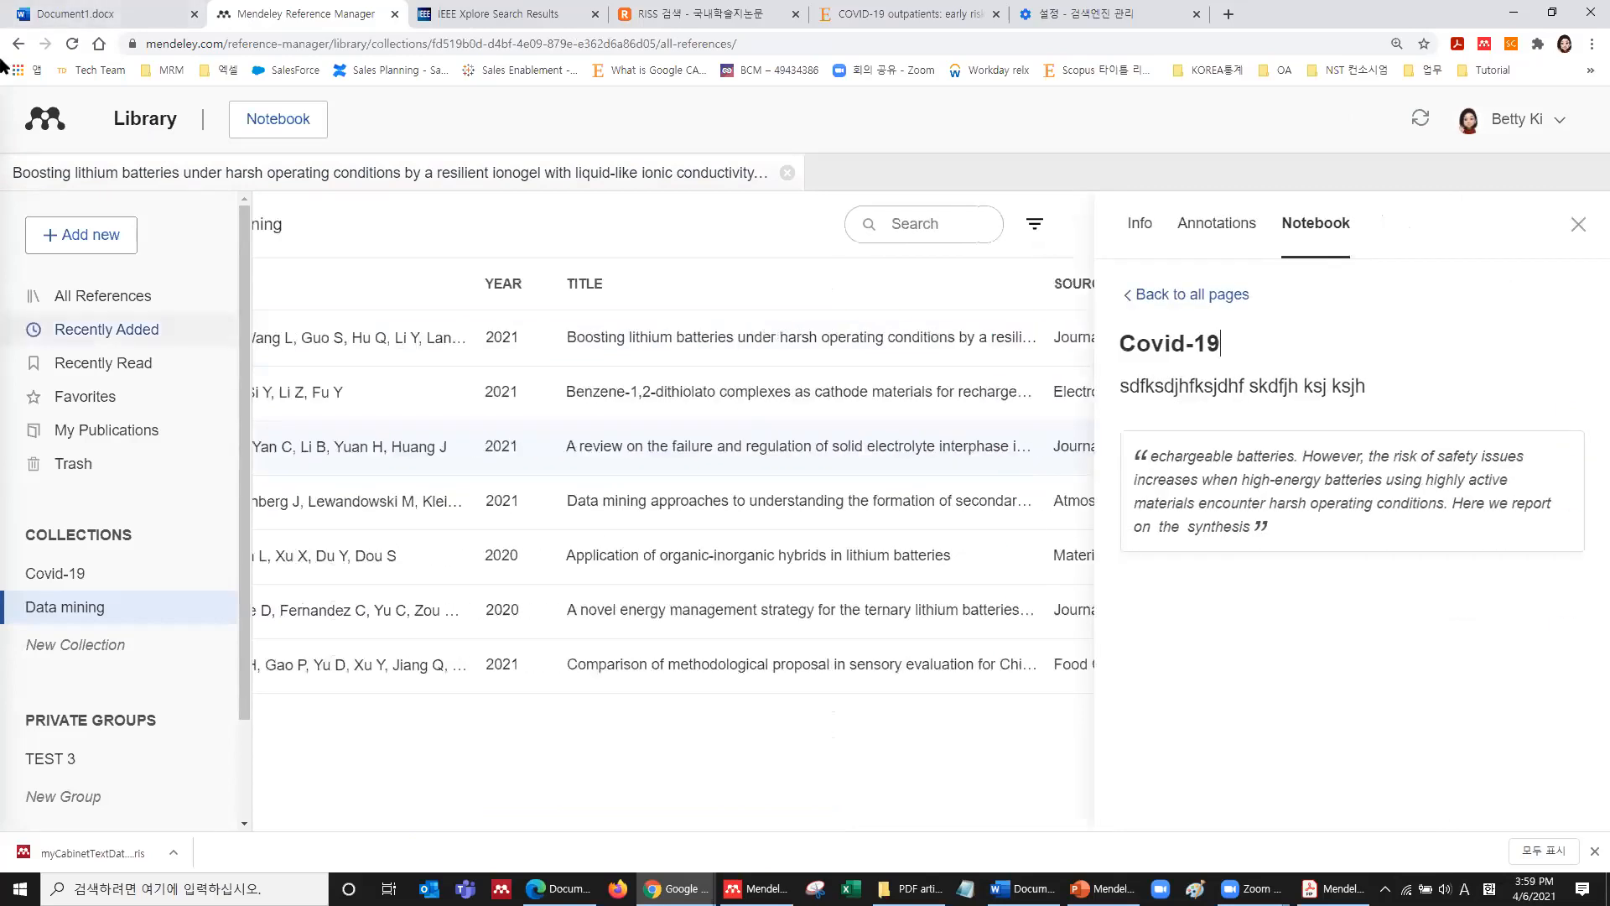
In the Ding J review, highlight the passage on electronically insulating SEI.
{"action": "left_click", "coordinate": [1149, 226]}
{"action": "left_click", "coordinate": [1191, 570]}
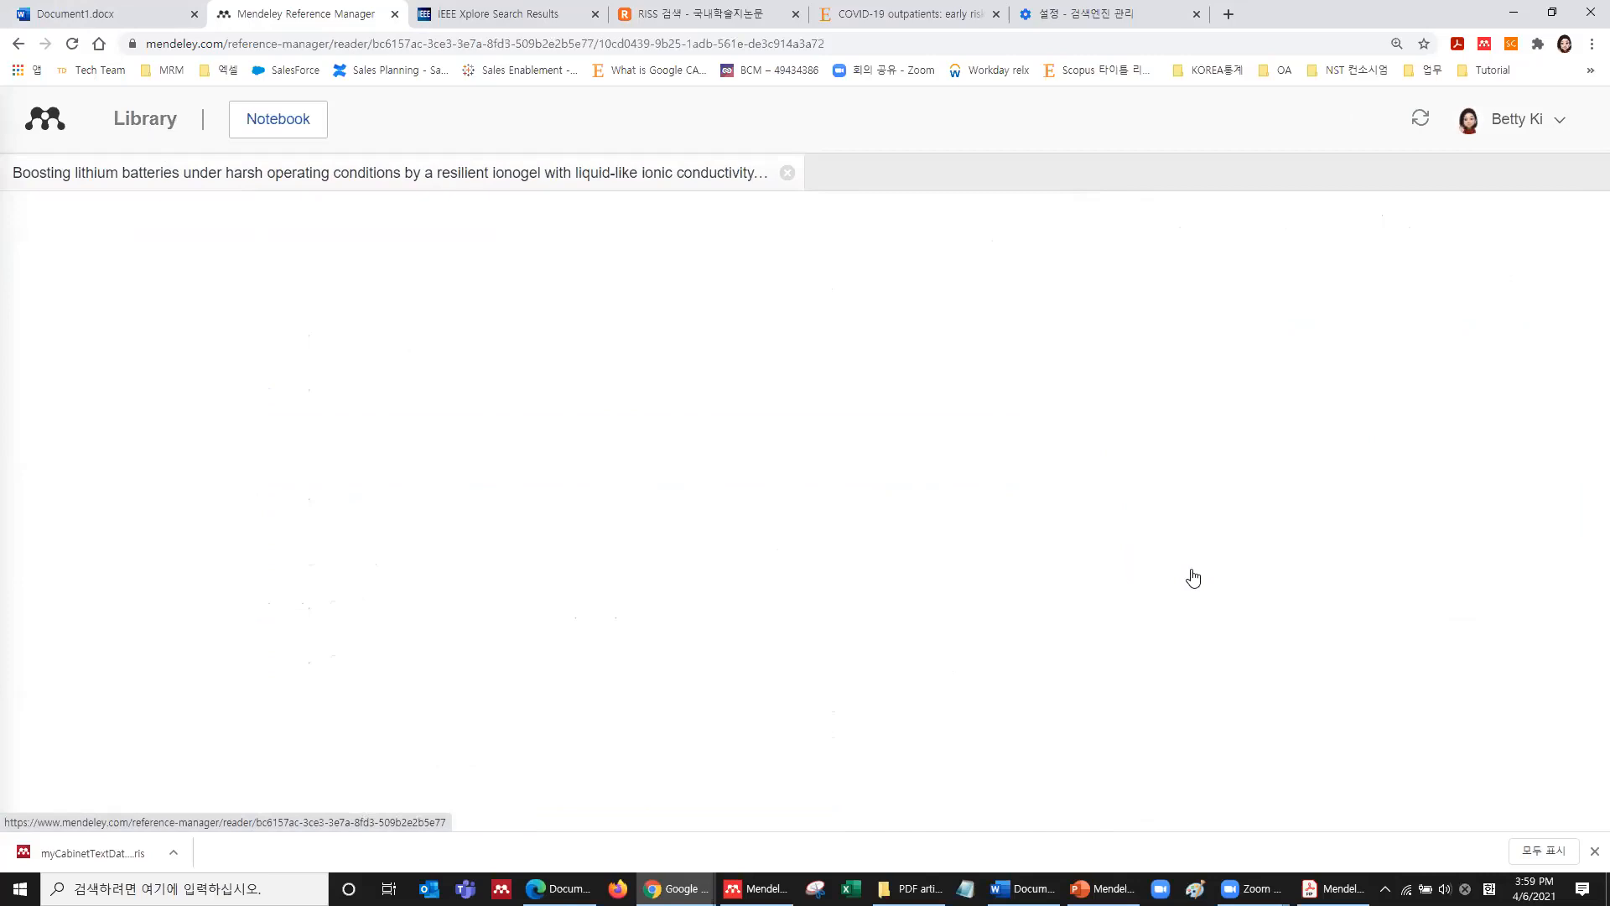
{"action": "scroll", "coordinate": [711, 528], "scroll_direction": "down", "scroll_amount": 8}
{"action": "left_click_drag", "start_coordinate": [635, 355], "coordinate": [692, 453]}
{"action": "left_click", "coordinate": [704, 469]}
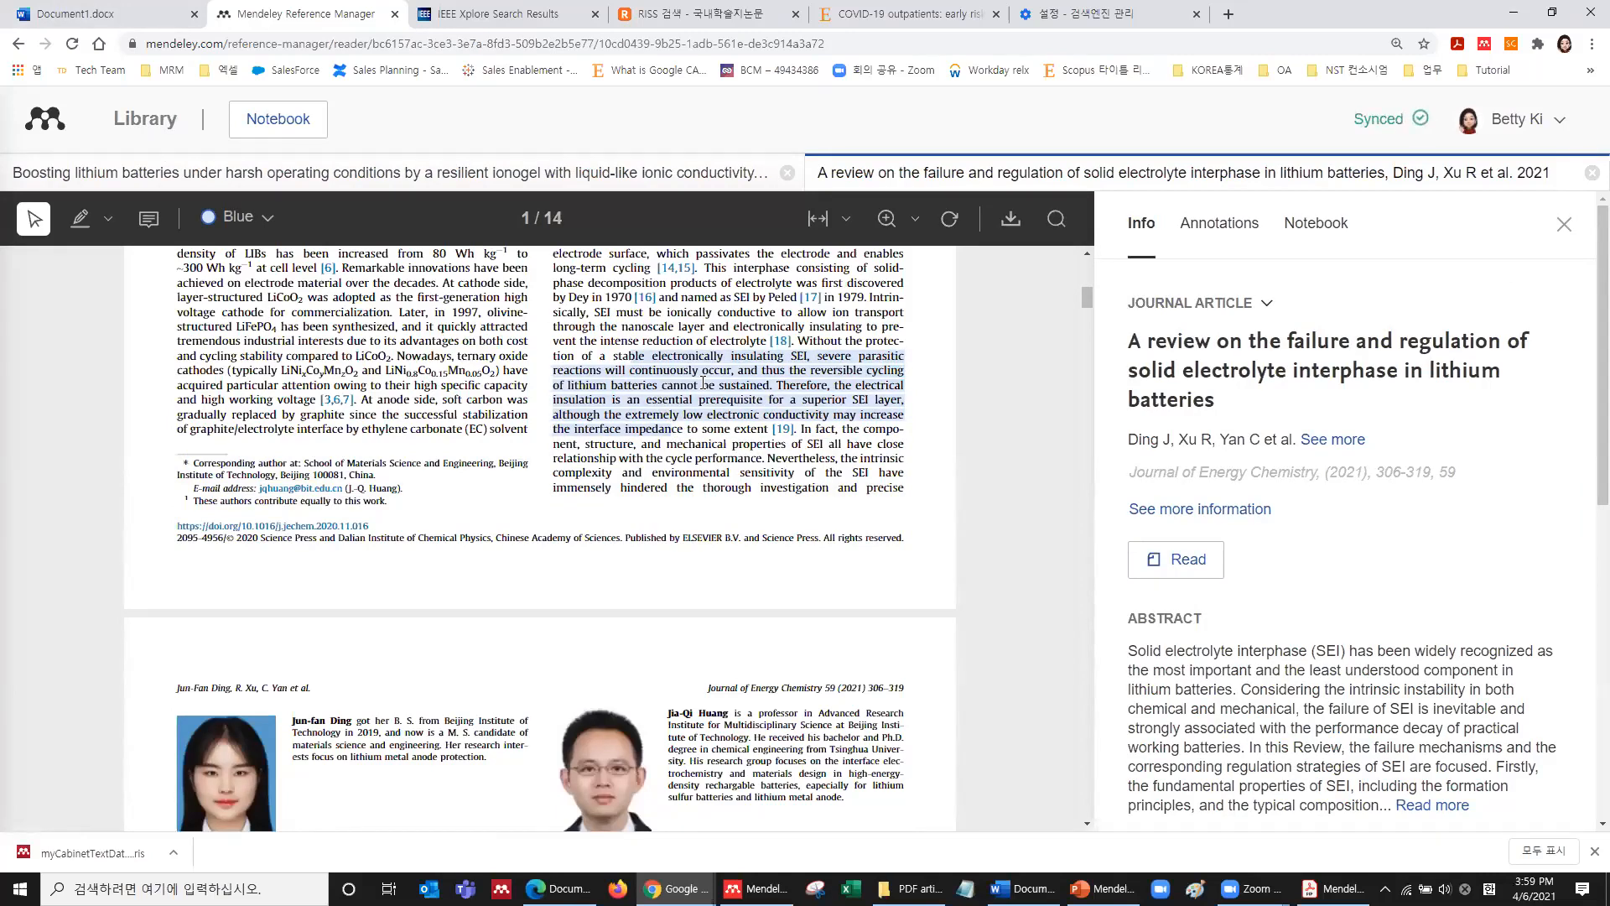
Add that highlight as a quote to the Covid-19 notebook page and return to the page list.
{"action": "left_click", "coordinate": [1320, 235]}
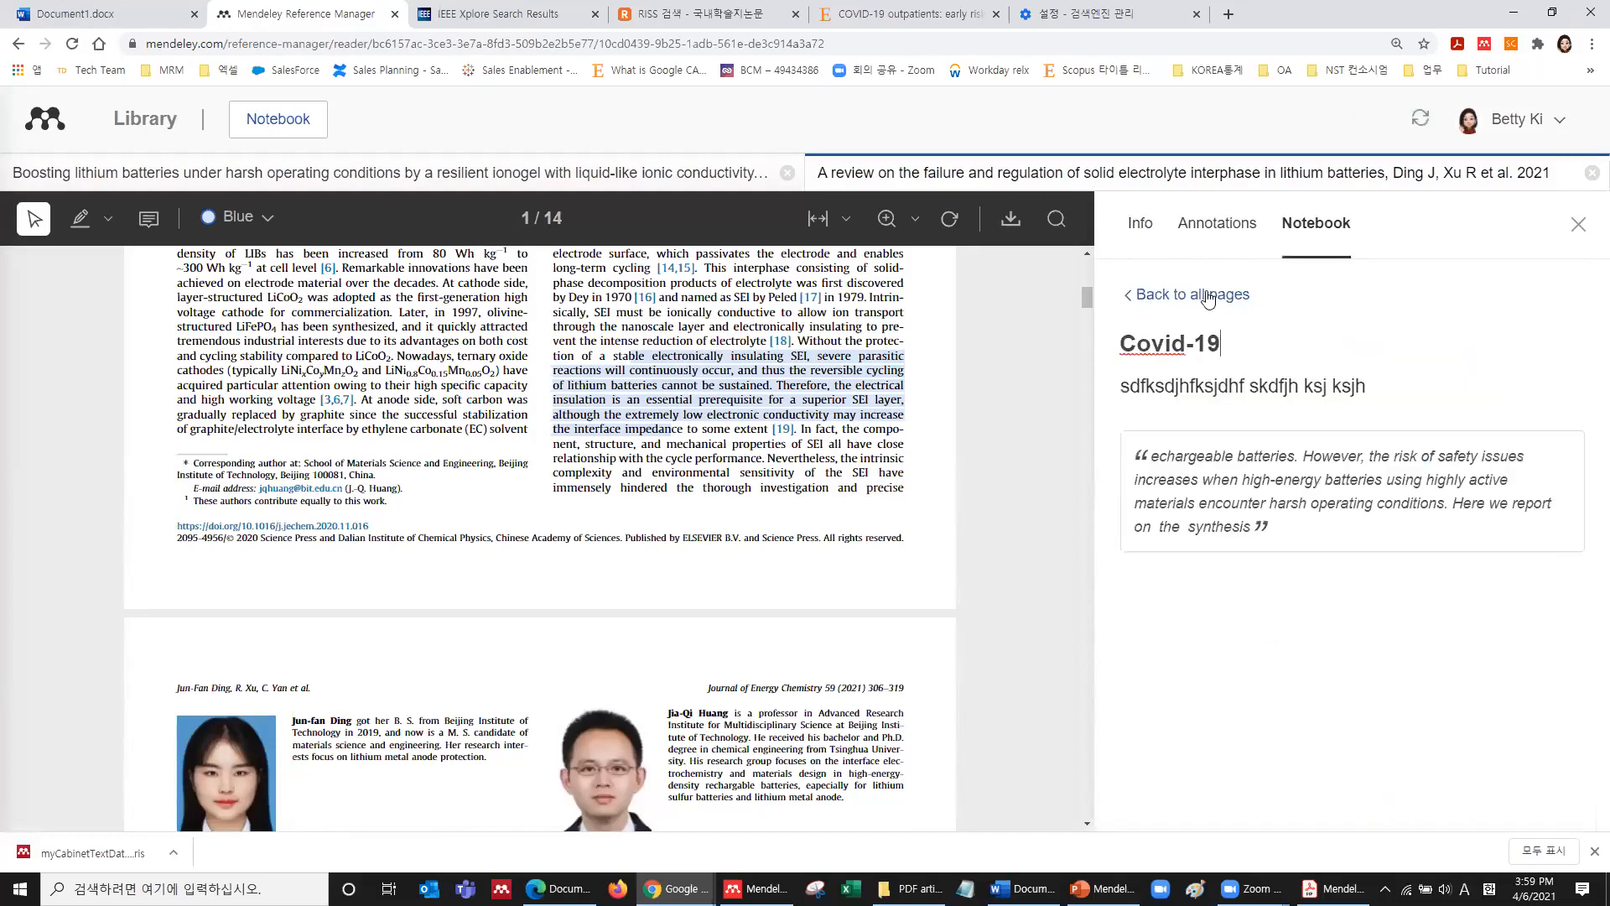
{"action": "left_click", "coordinate": [746, 389]}
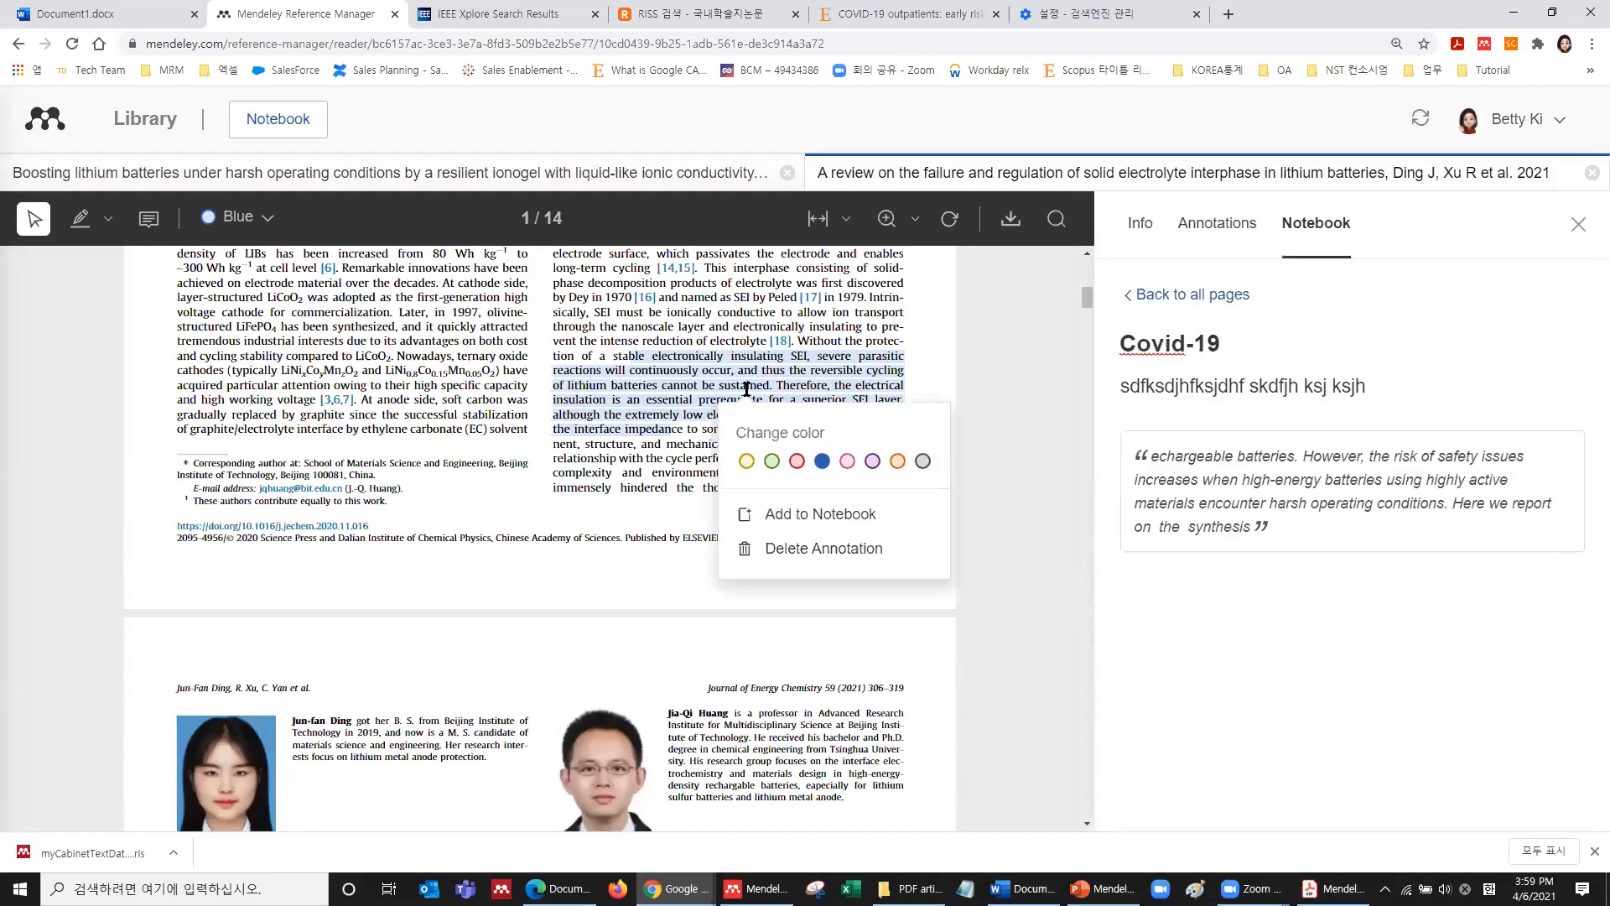
{"action": "left_click", "coordinate": [782, 520]}
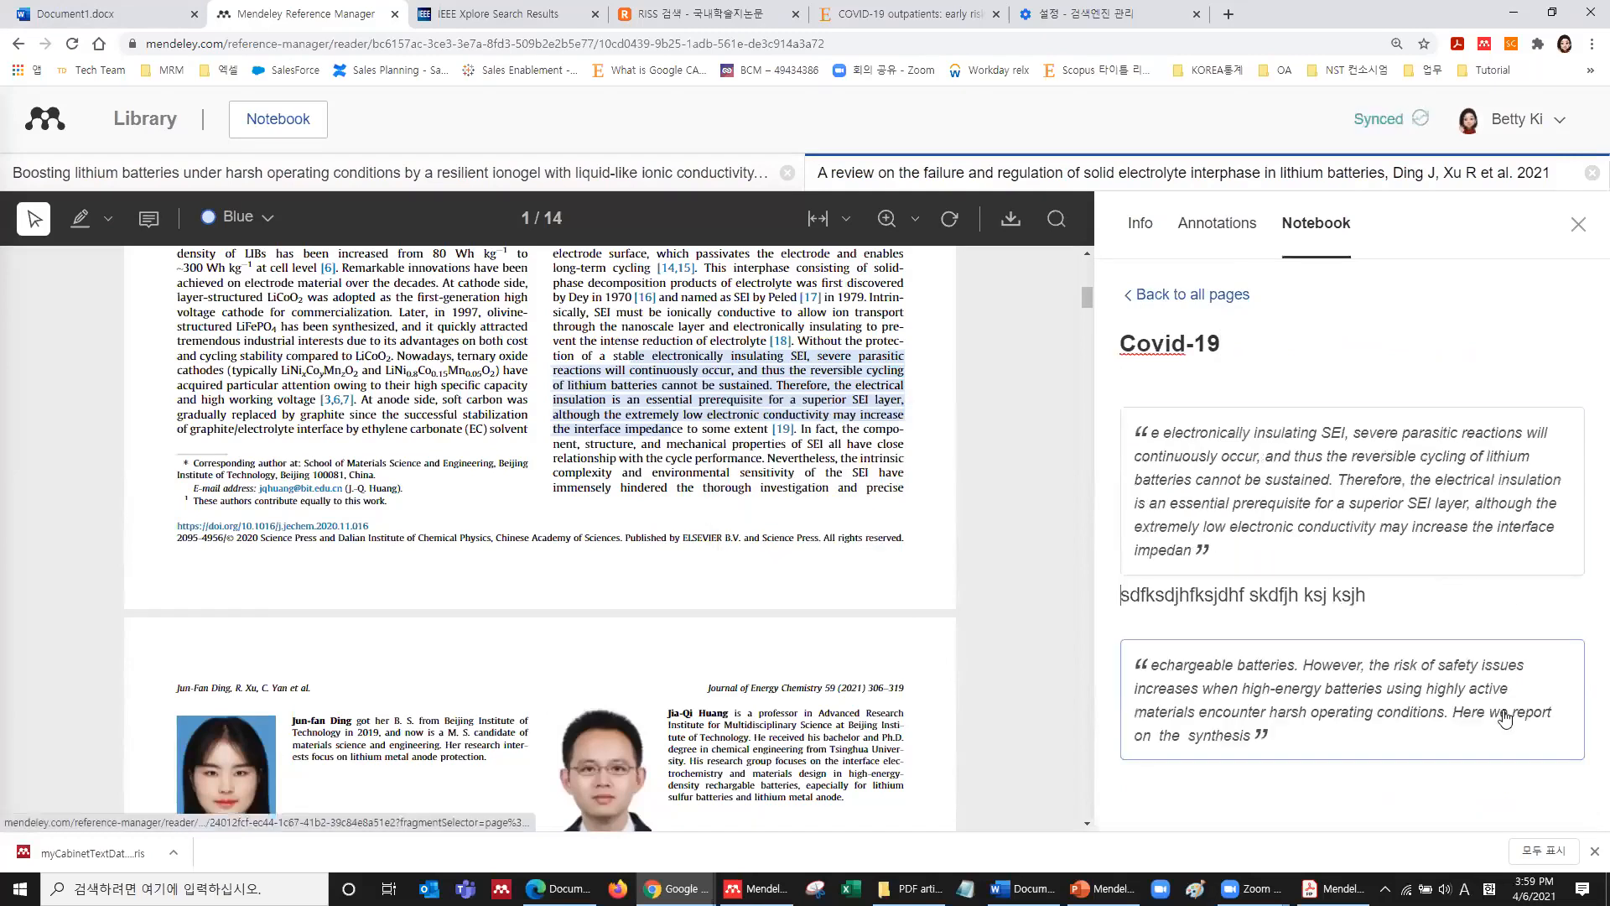
{"action": "left_click", "coordinate": [1201, 295]}
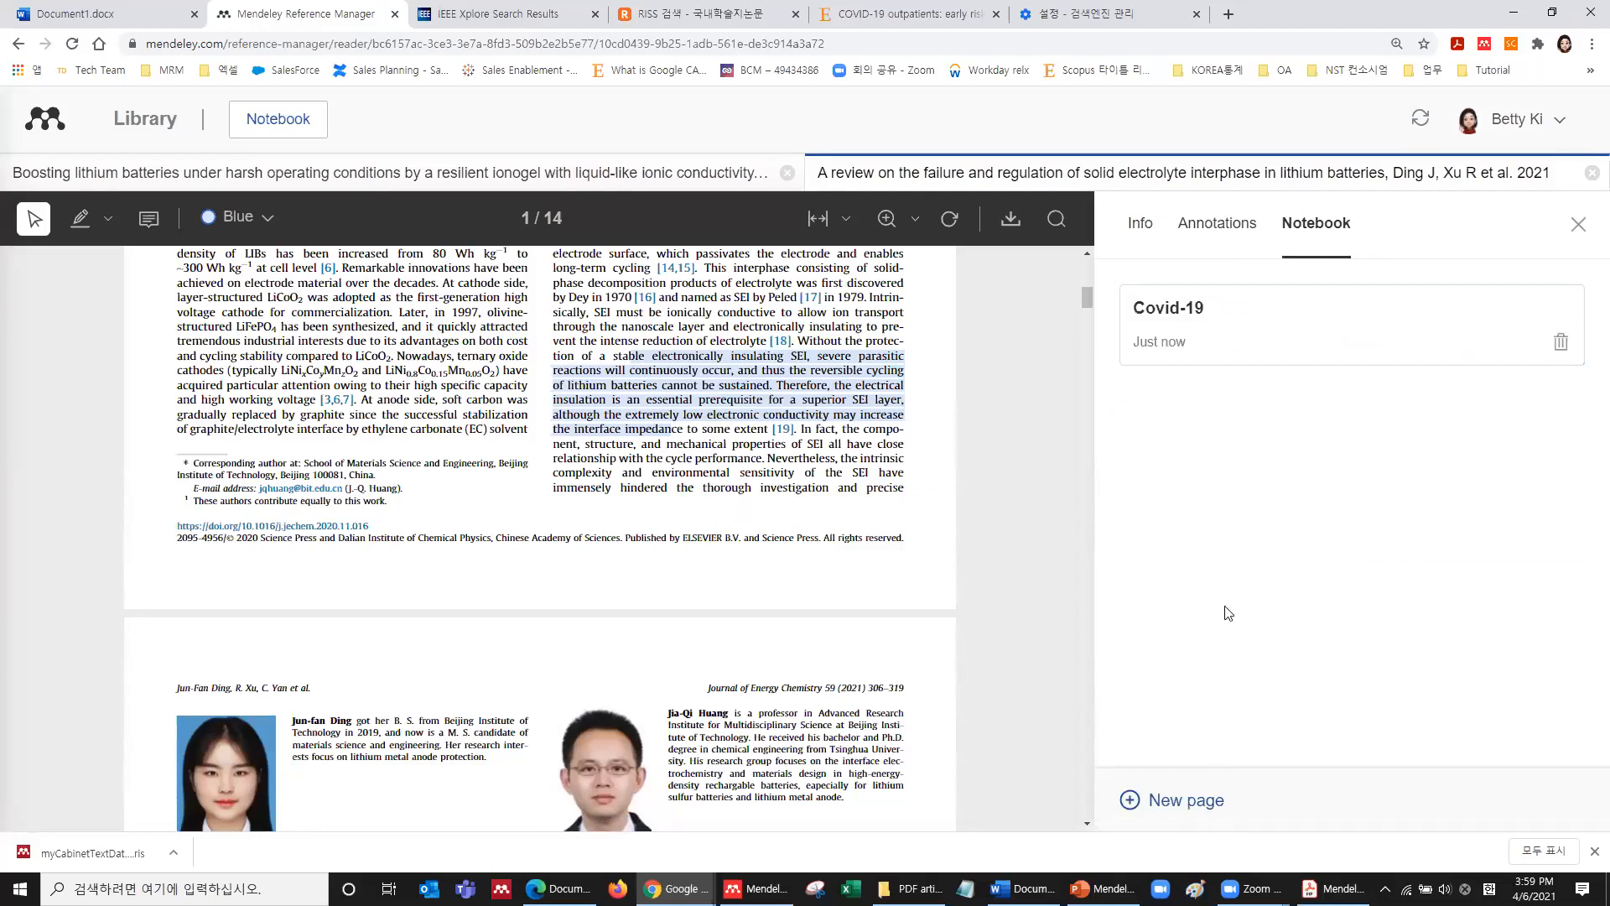
Title a new notebook page 'Lithium battery' and highlight the anion-derived SEI passage on page 2.
{"action": "type", "text": "Lithium battery"}
{"action": "key", "text": "Return"}
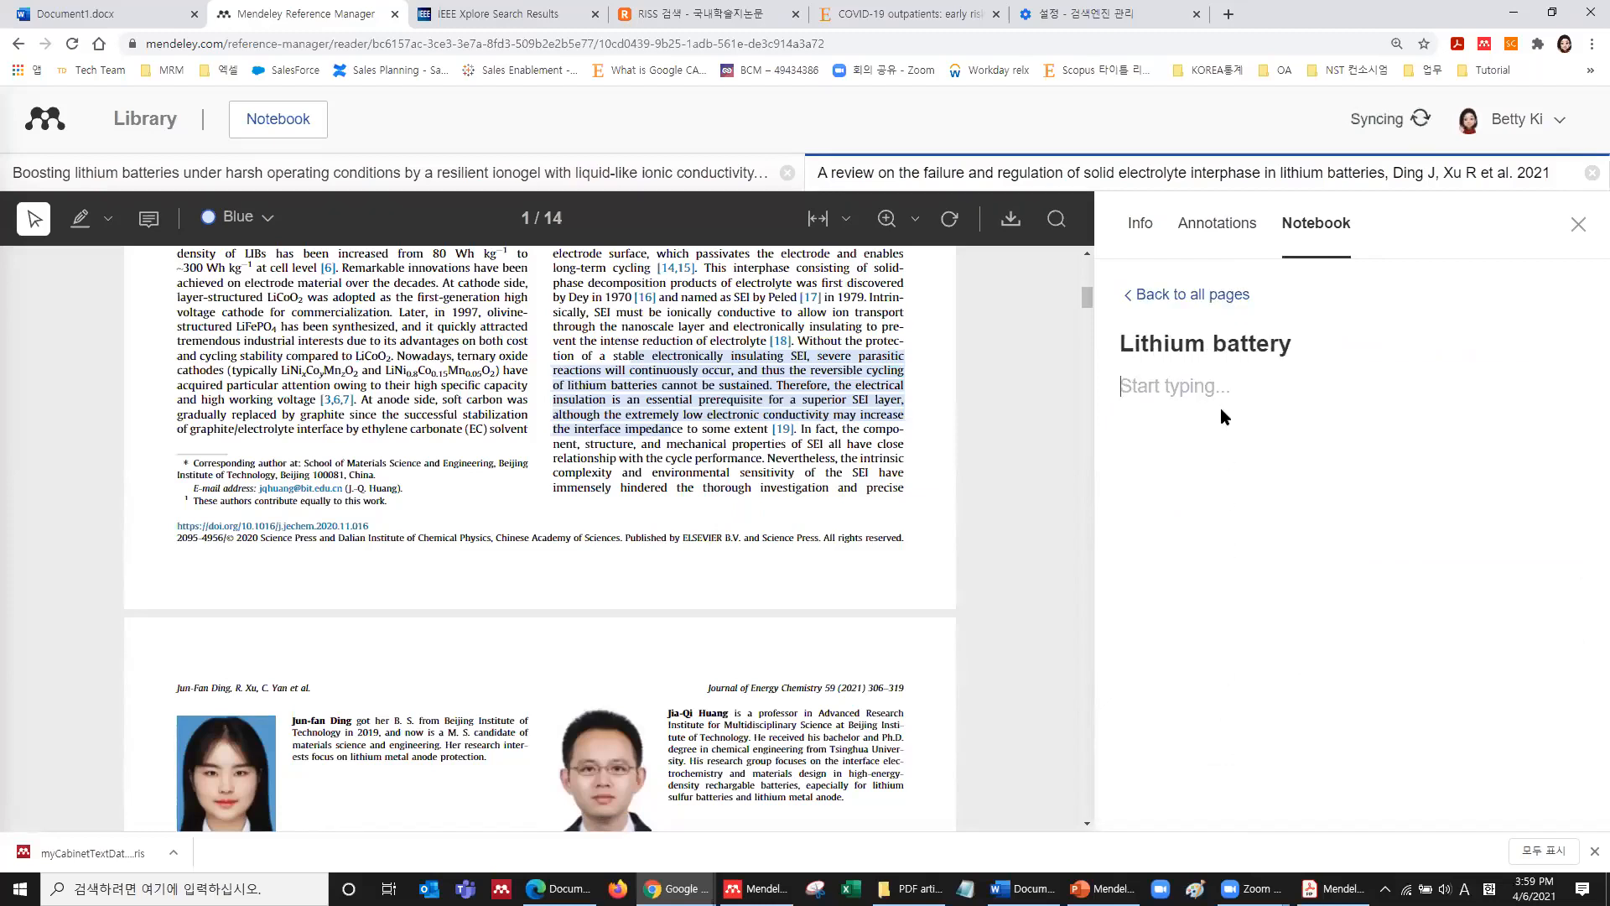
{"action": "scroll", "coordinate": [847, 447], "scroll_direction": "down", "scroll_amount": 6}
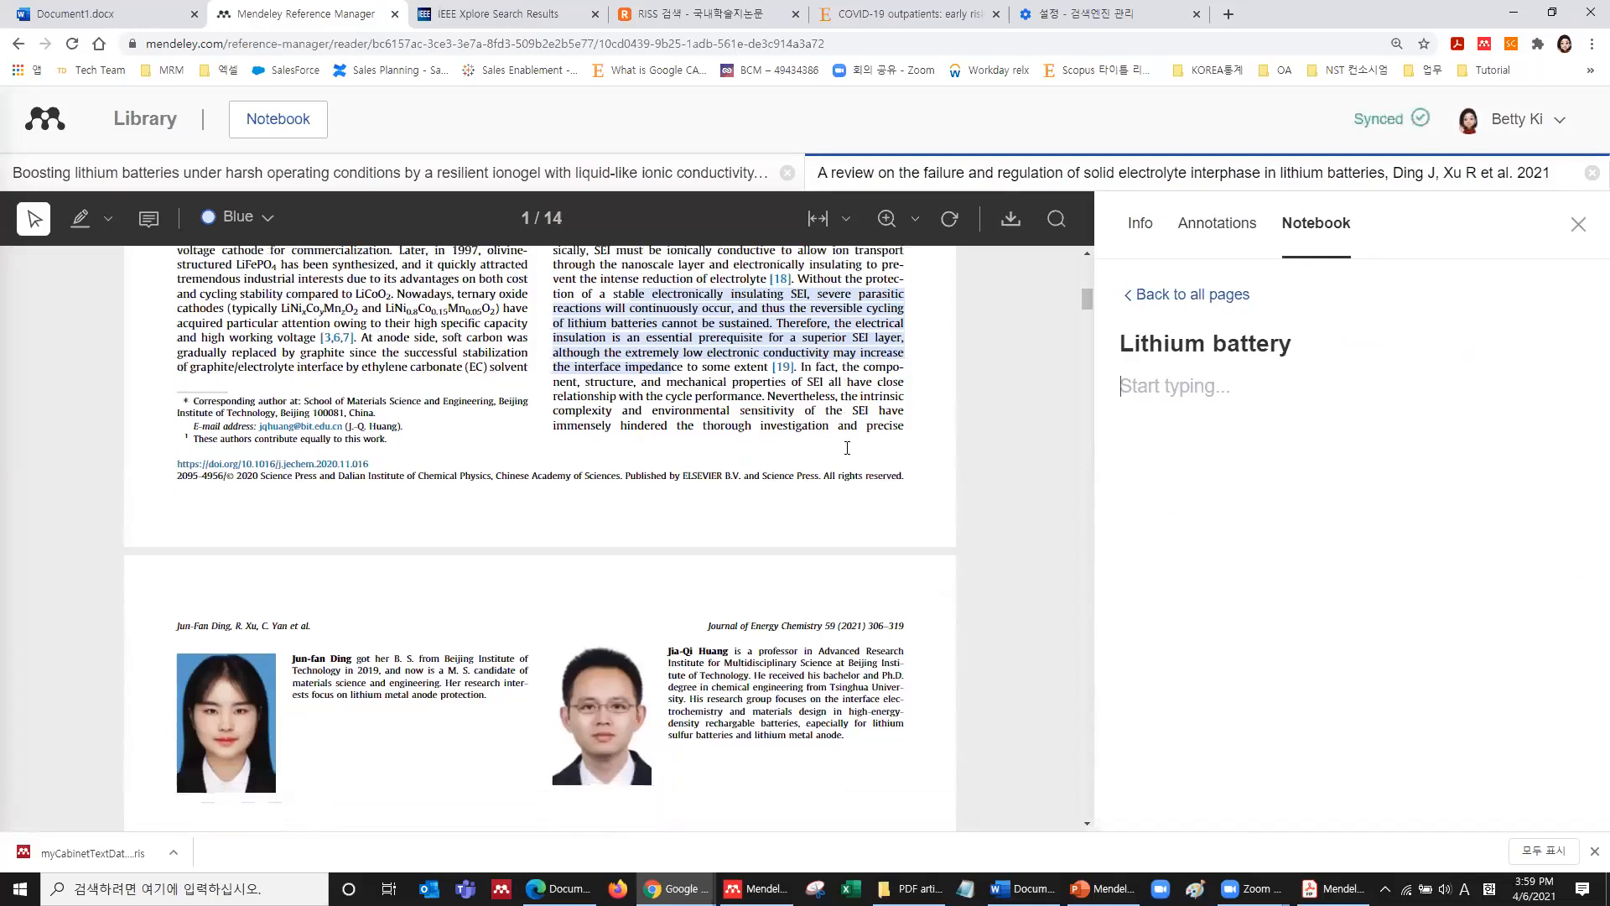
{"action": "left_click_drag", "start_coordinate": [728, 401], "coordinate": [733, 414]}
{"action": "left_click", "coordinate": [778, 464]}
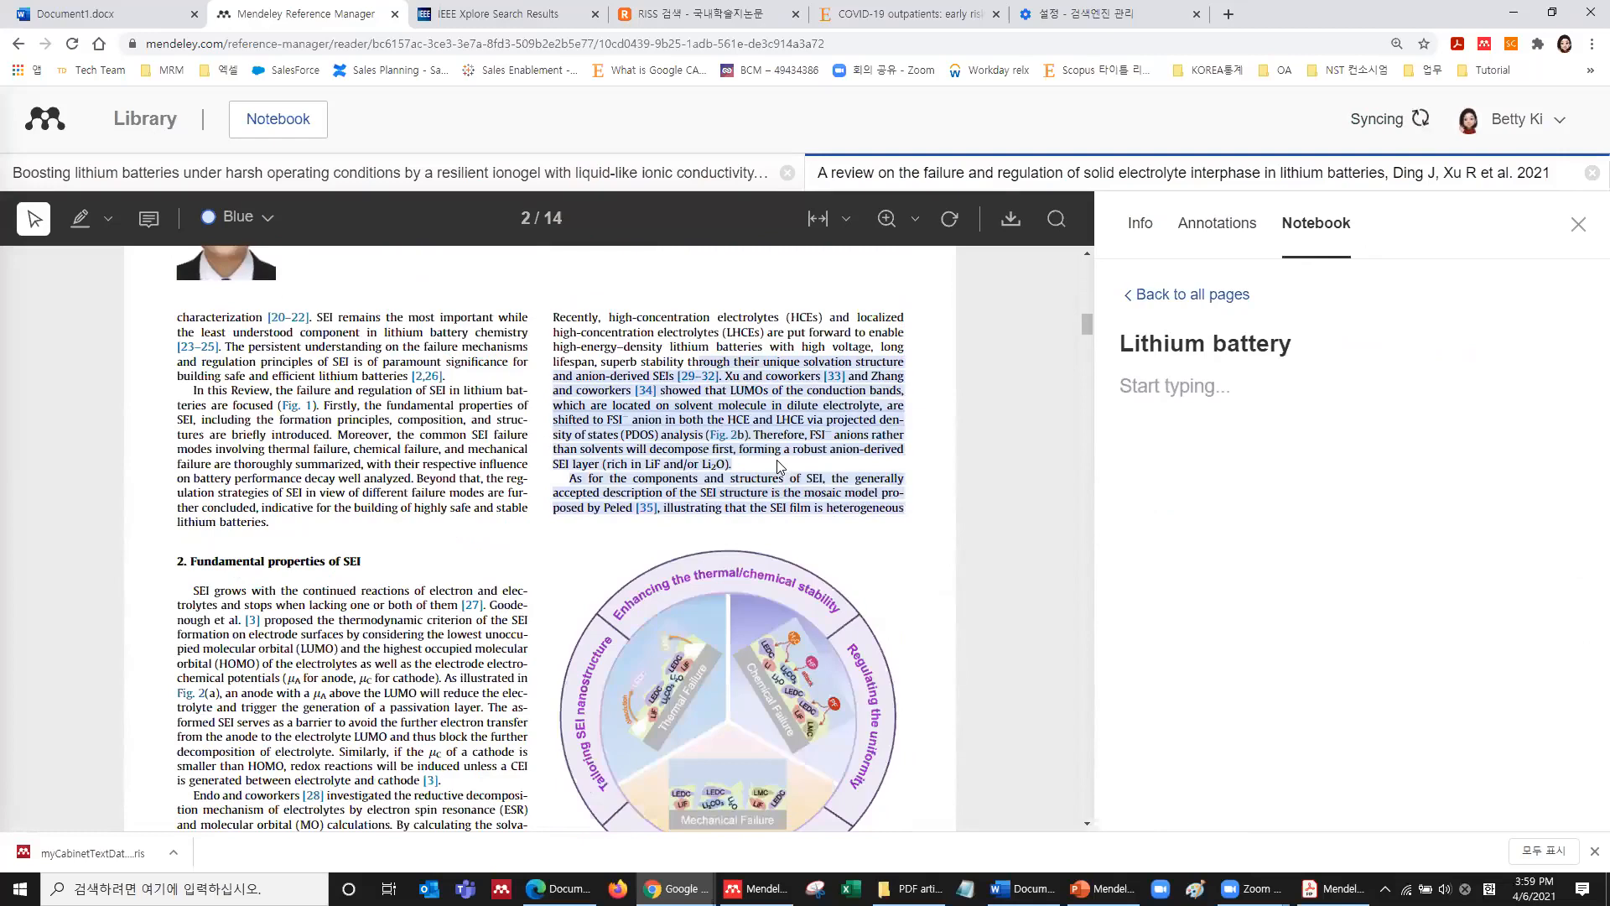
Quote the new highlight in the Lithium battery page and return to the library.
{"action": "left_click", "coordinate": [772, 408]}
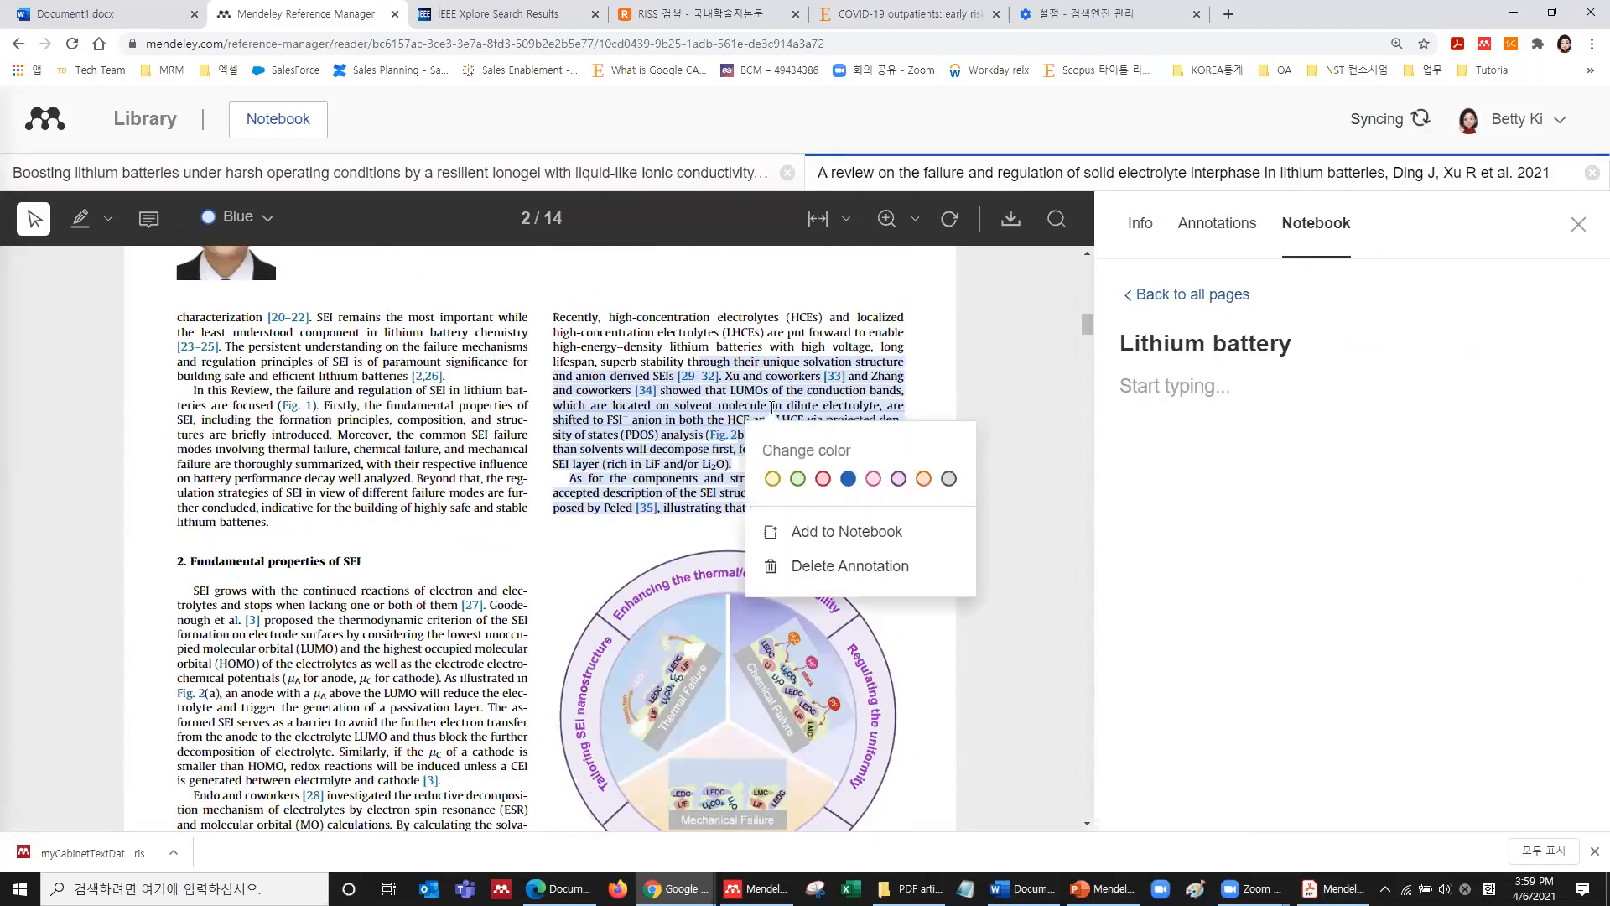
{"action": "left_click", "coordinate": [864, 536]}
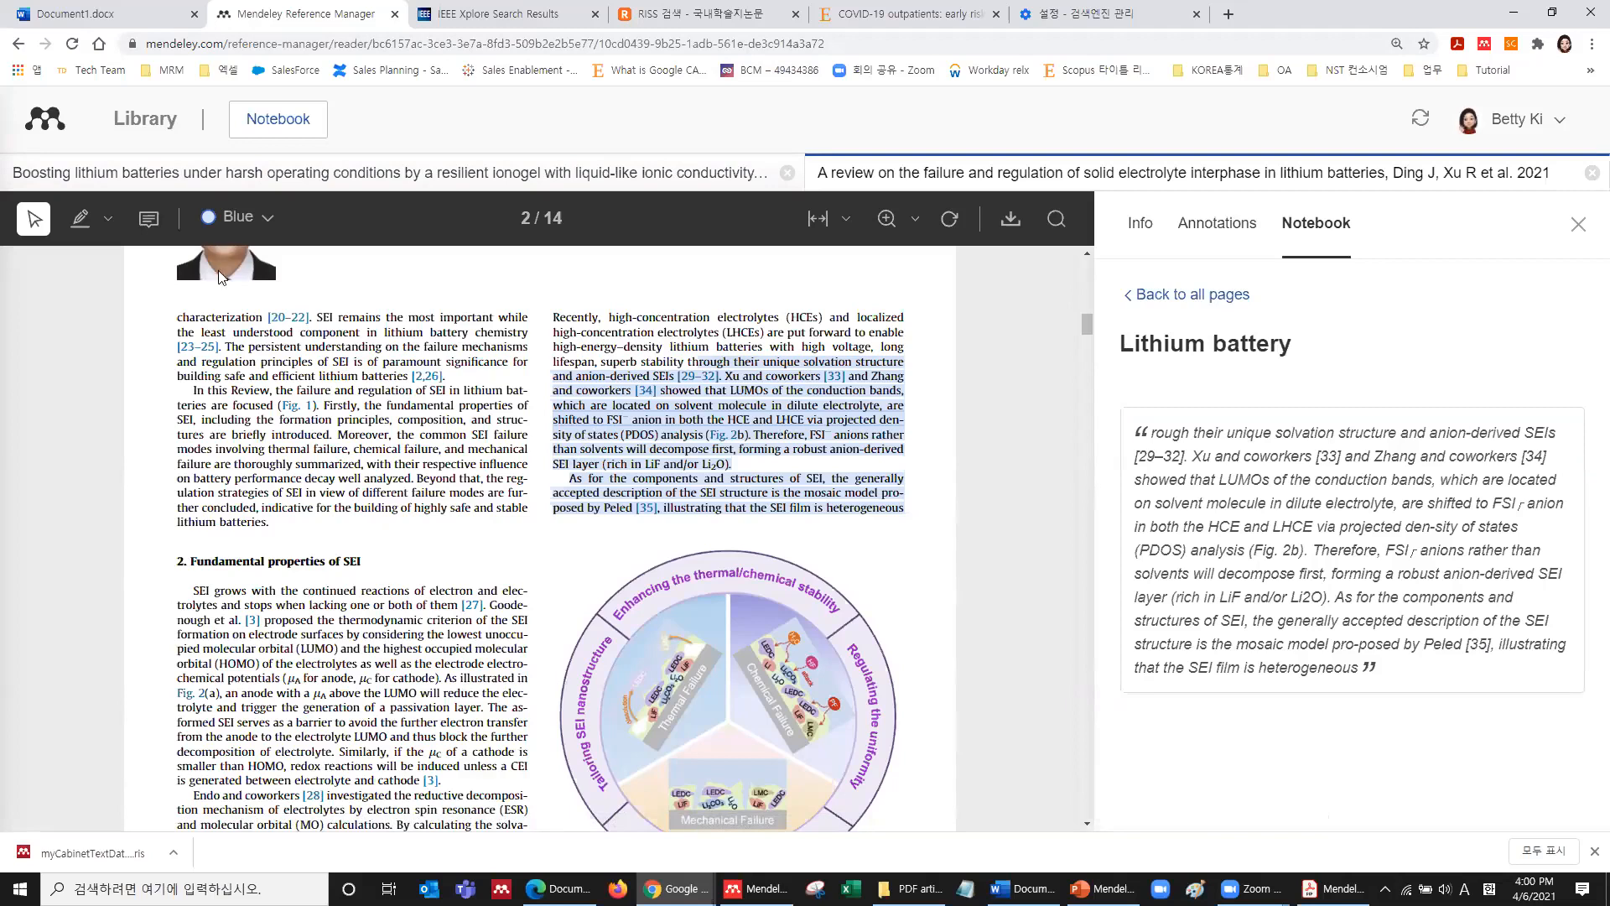
{"action": "left_click", "coordinate": [163, 124]}
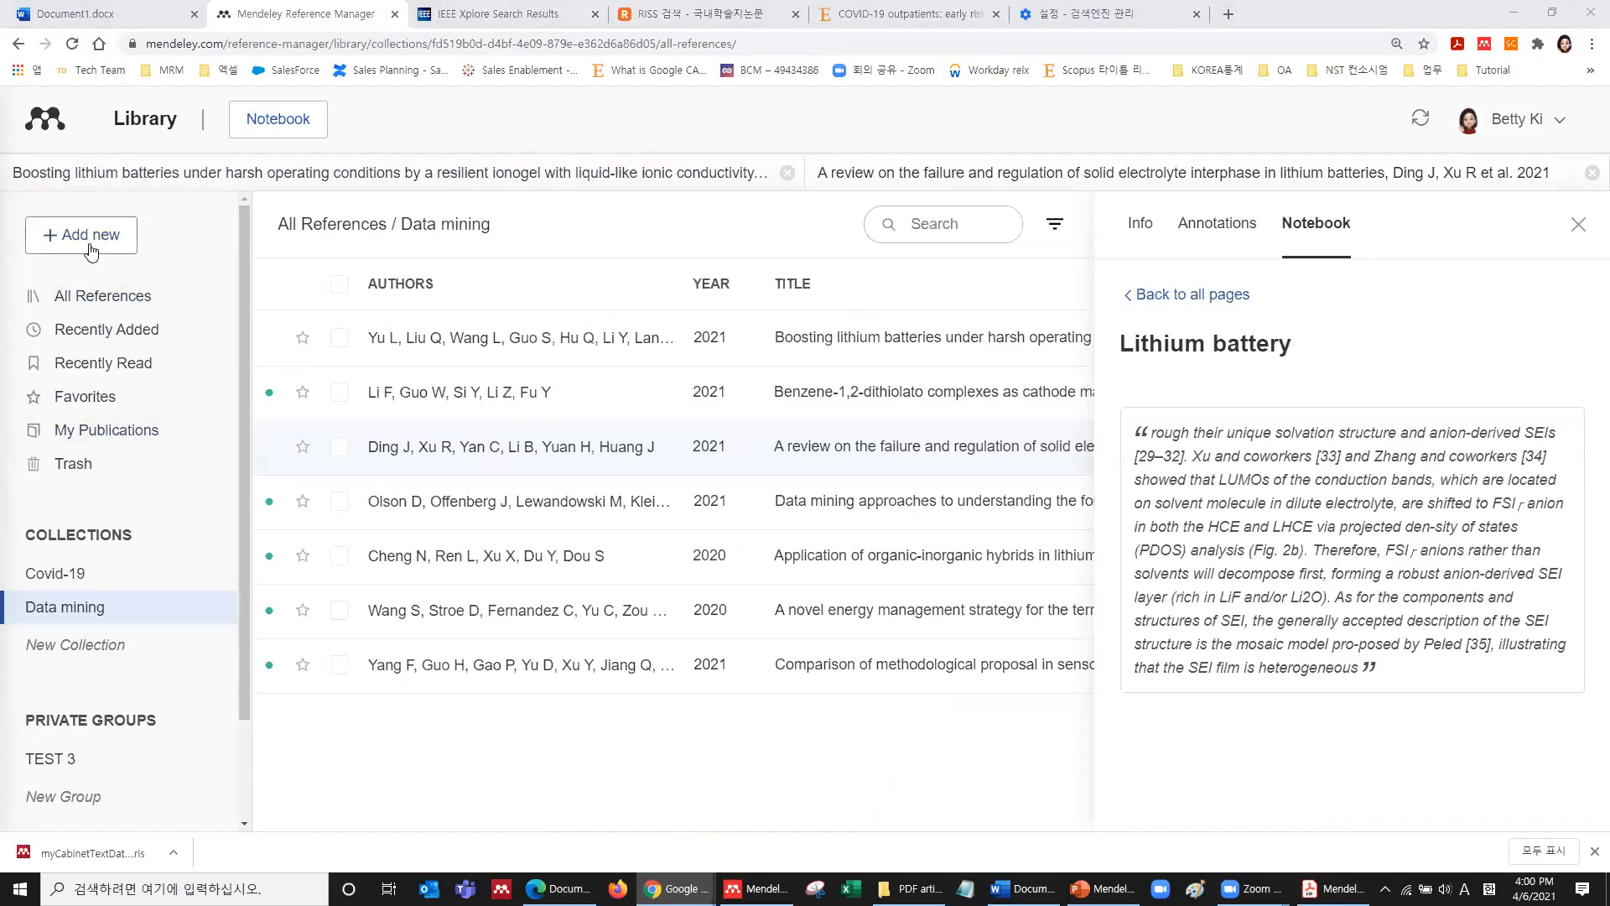
Create a new private group named 'Mendeley Group'.
{"action": "scroll", "coordinate": [67, 419], "scroll_direction": "down", "scroll_amount": 2}
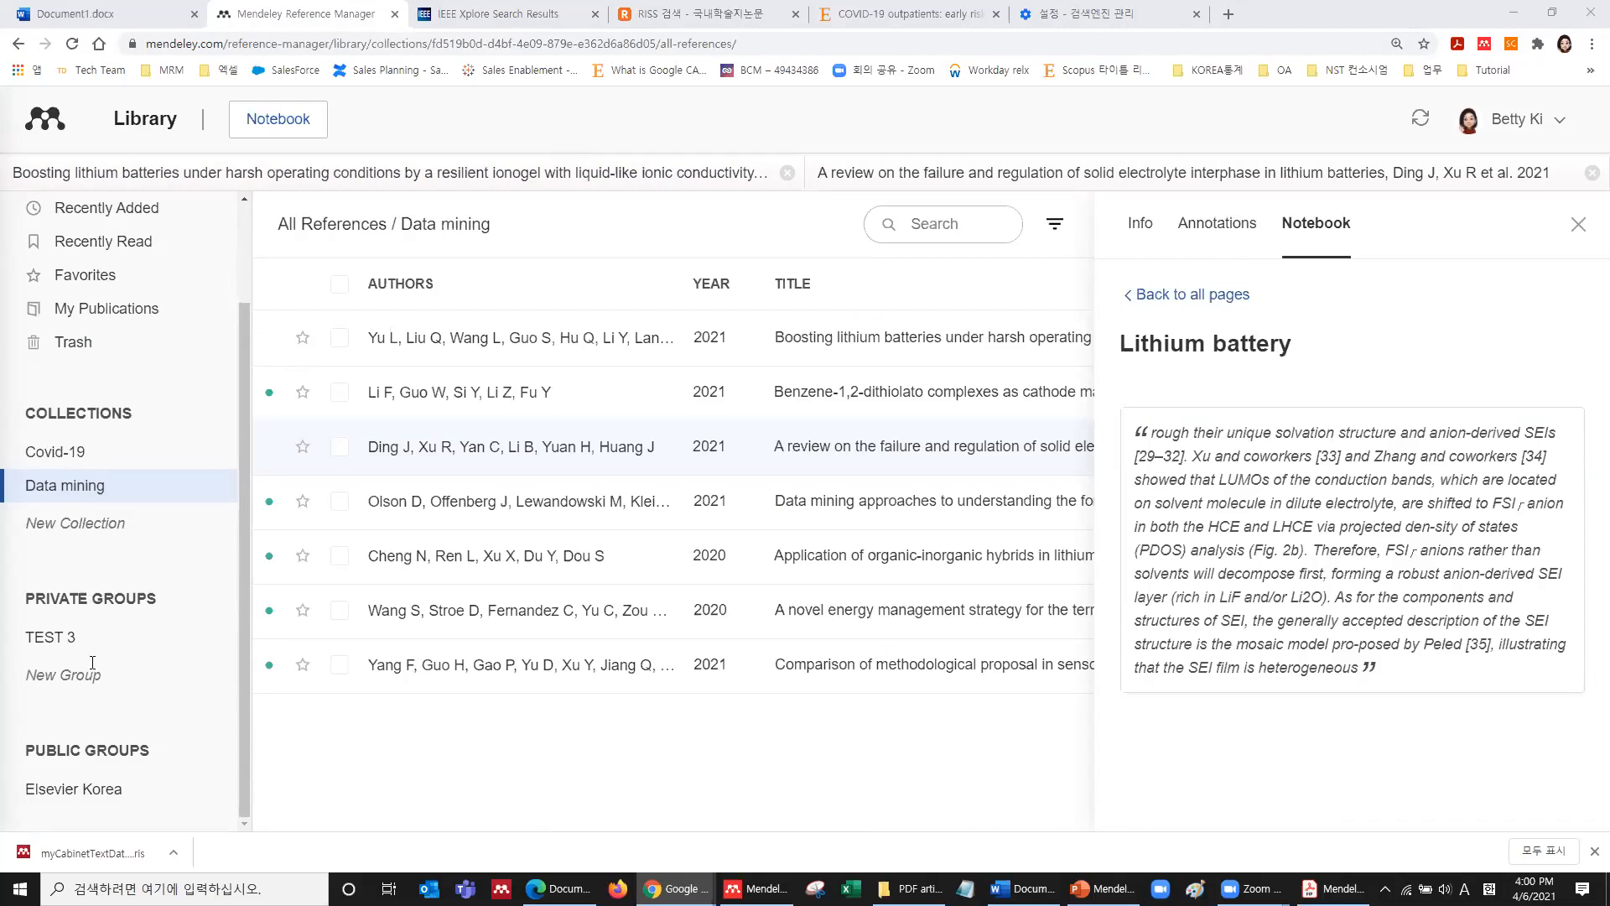
{"action": "left_click", "coordinate": [71, 677]}
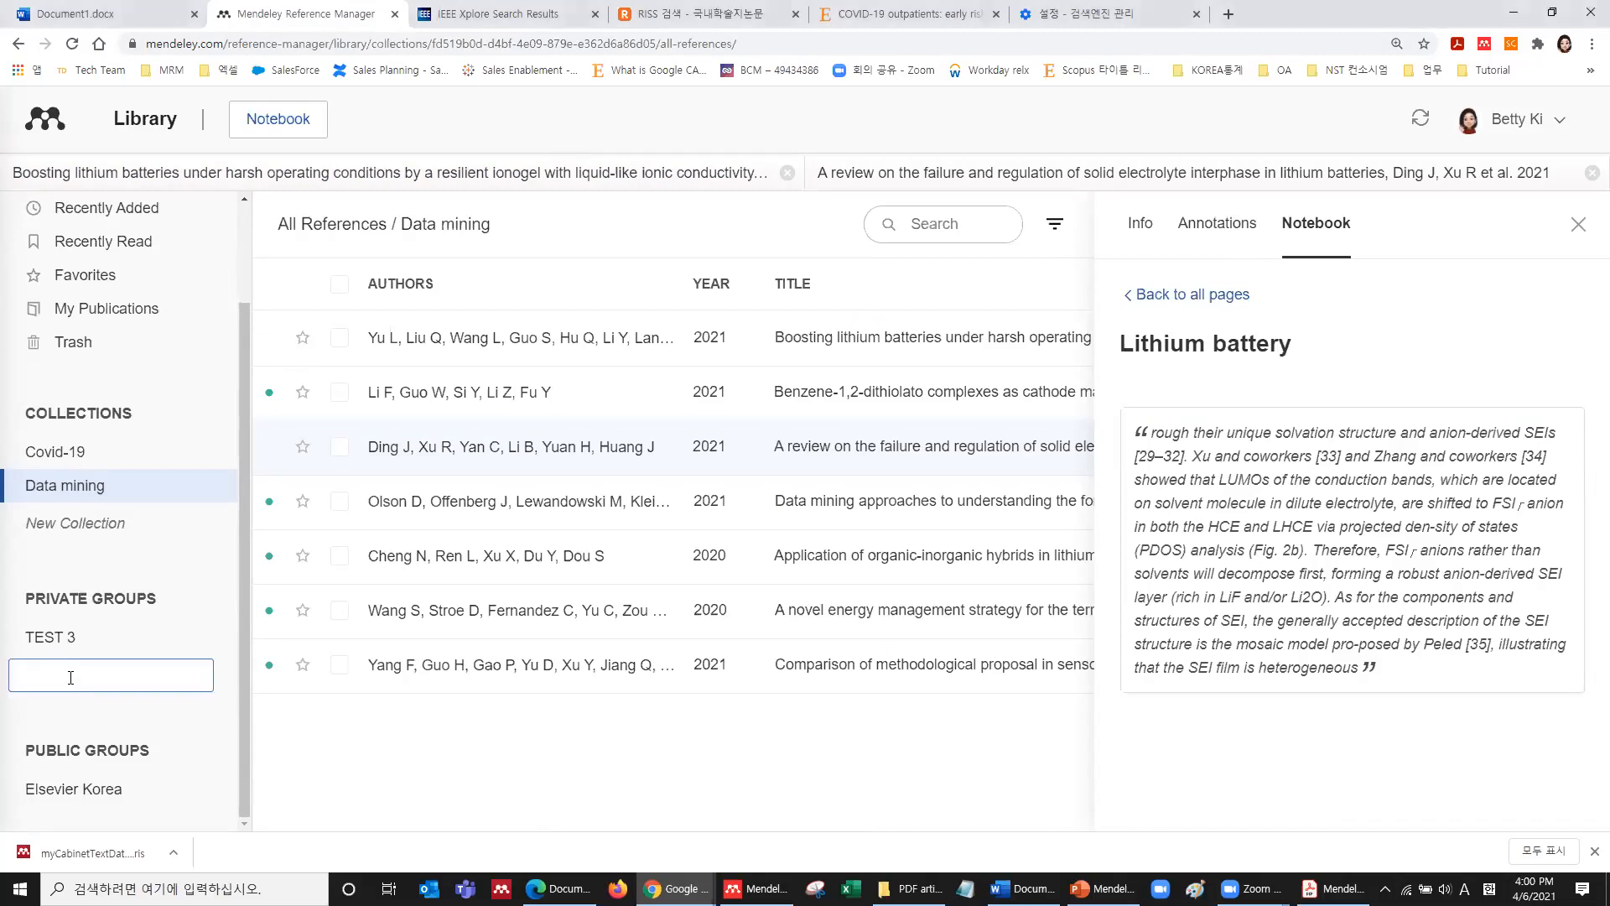
{"action": "type", "text": "Mendeley Group"}
{"action": "key", "text": "Return"}
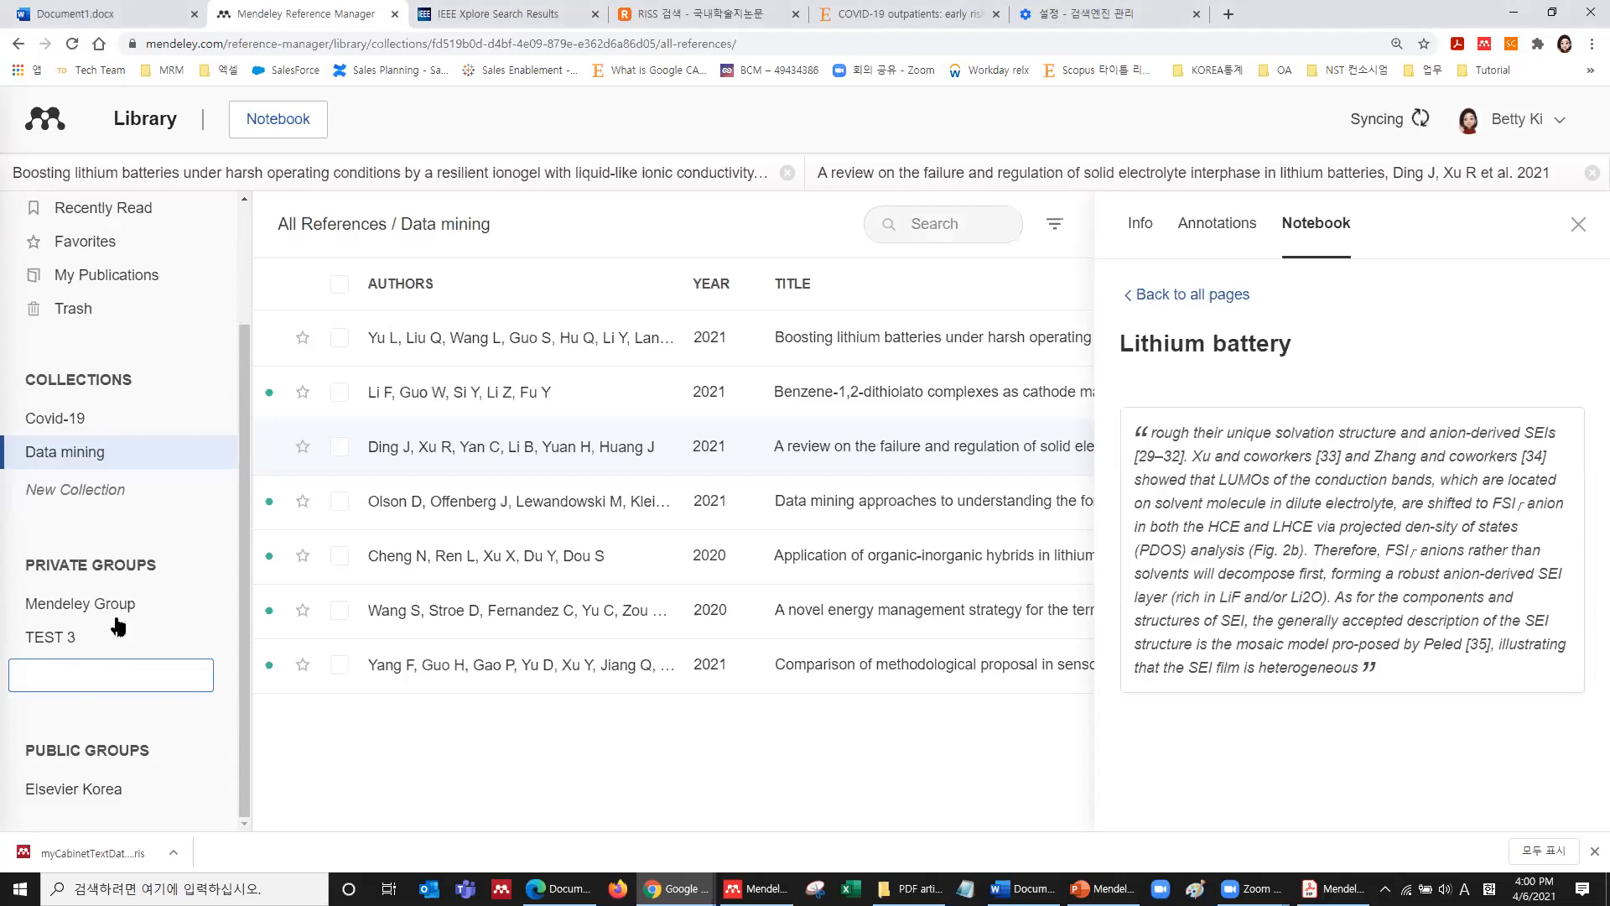
Open the empty Mendeley Group and bring up its actions menu, also checking the TEST 3 group's.
{"action": "left_click", "coordinate": [121, 612]}
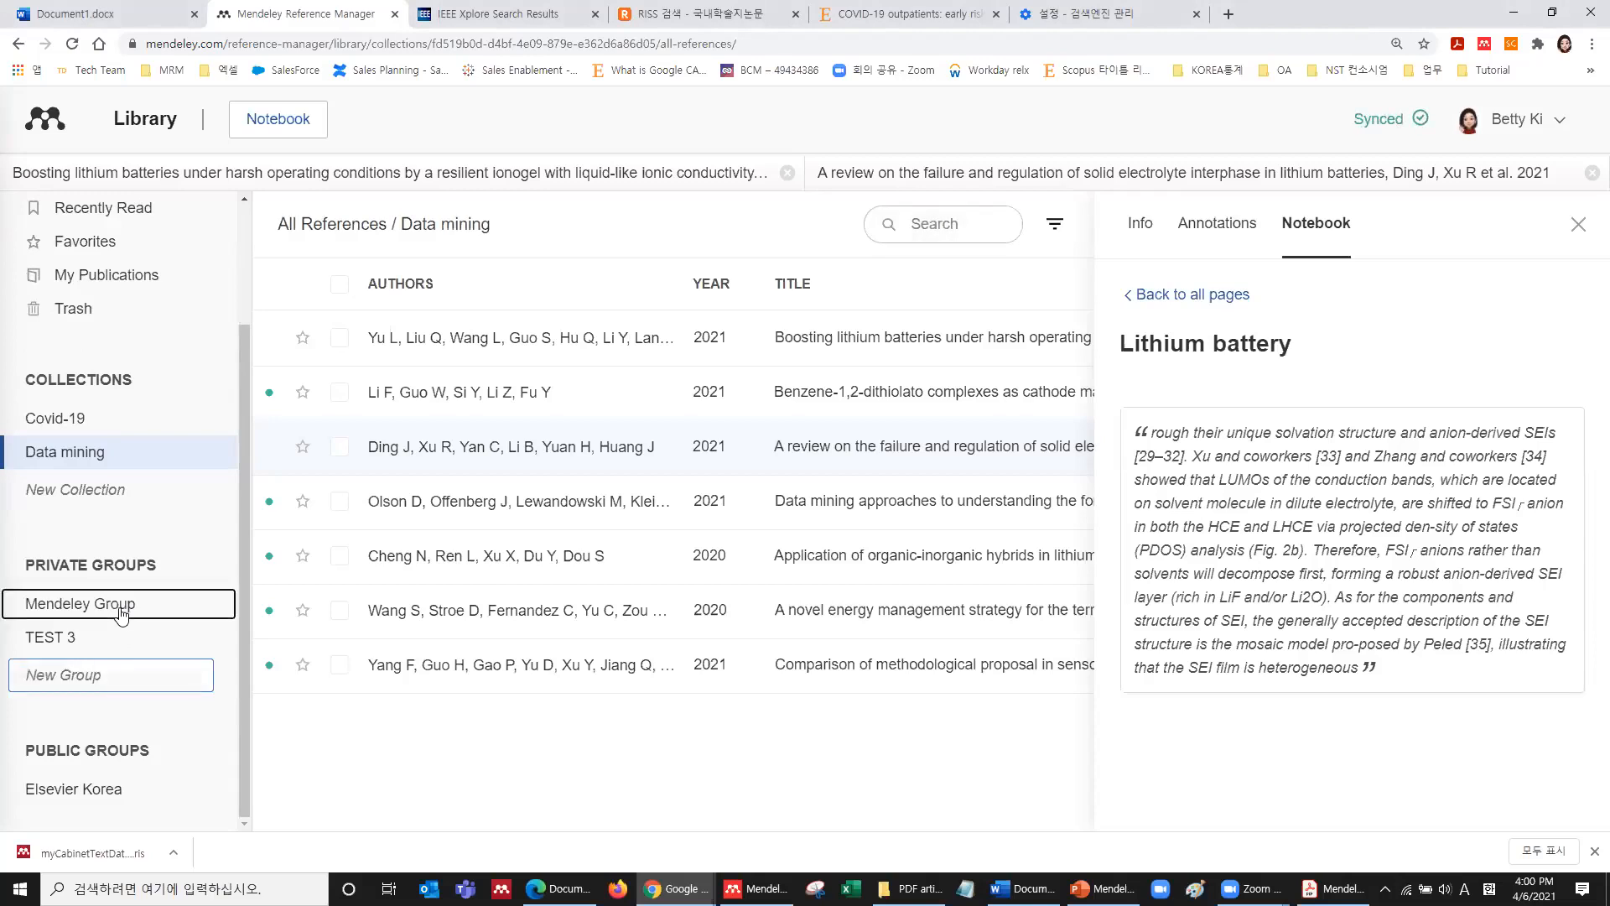
{"action": "right_click", "coordinate": [122, 613]}
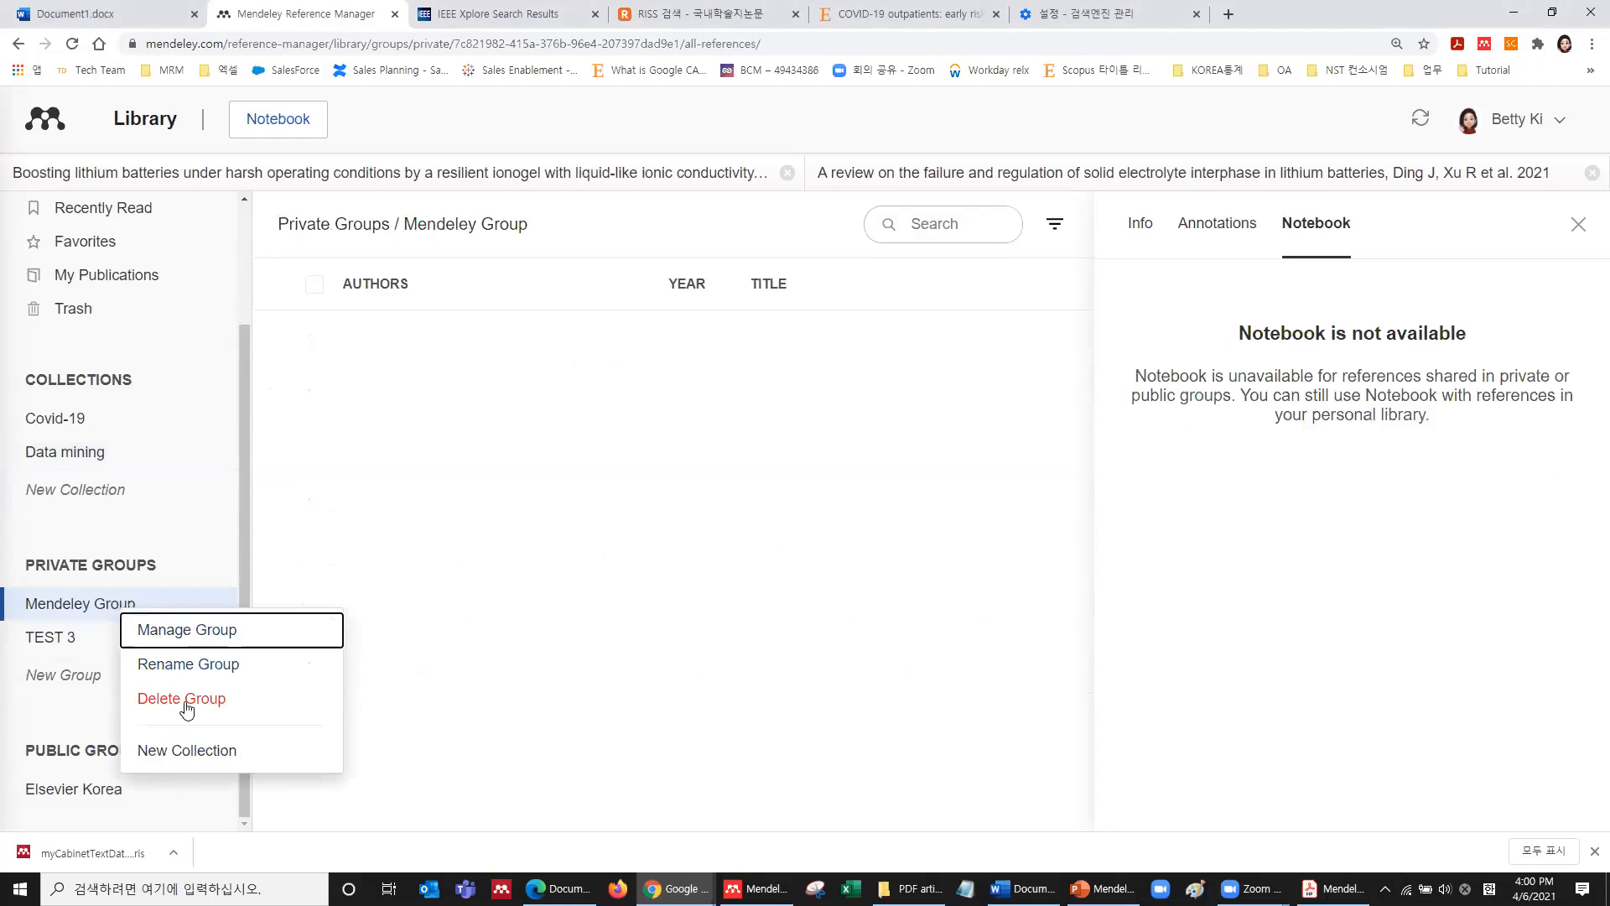
{"action": "right_click", "coordinate": [62, 642]}
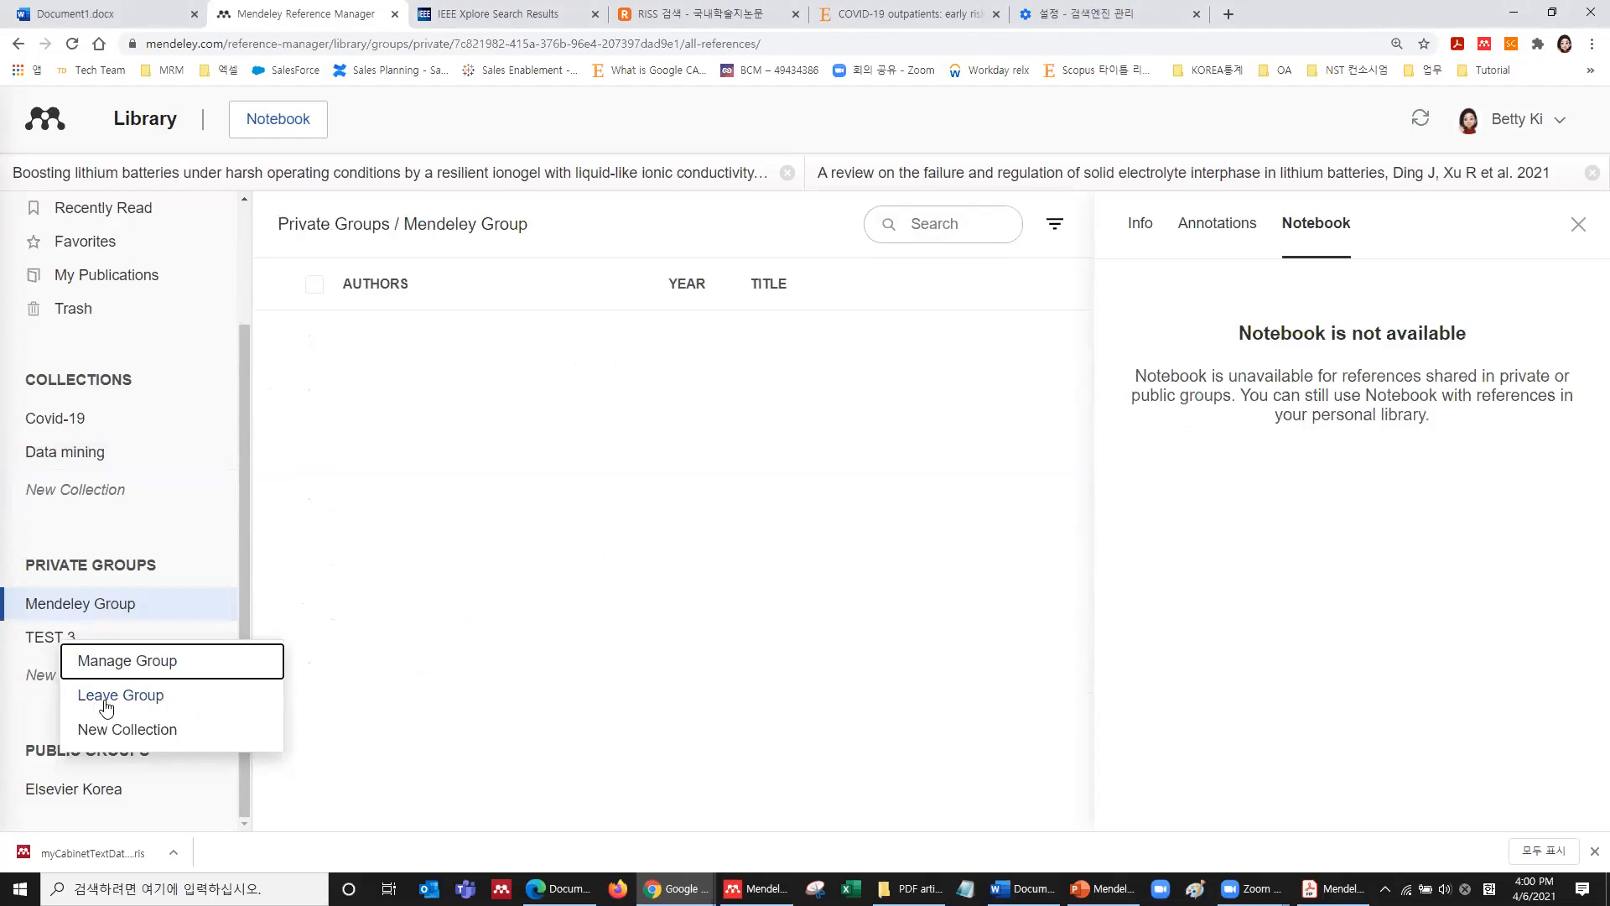
{"action": "right_click", "coordinate": [120, 609]}
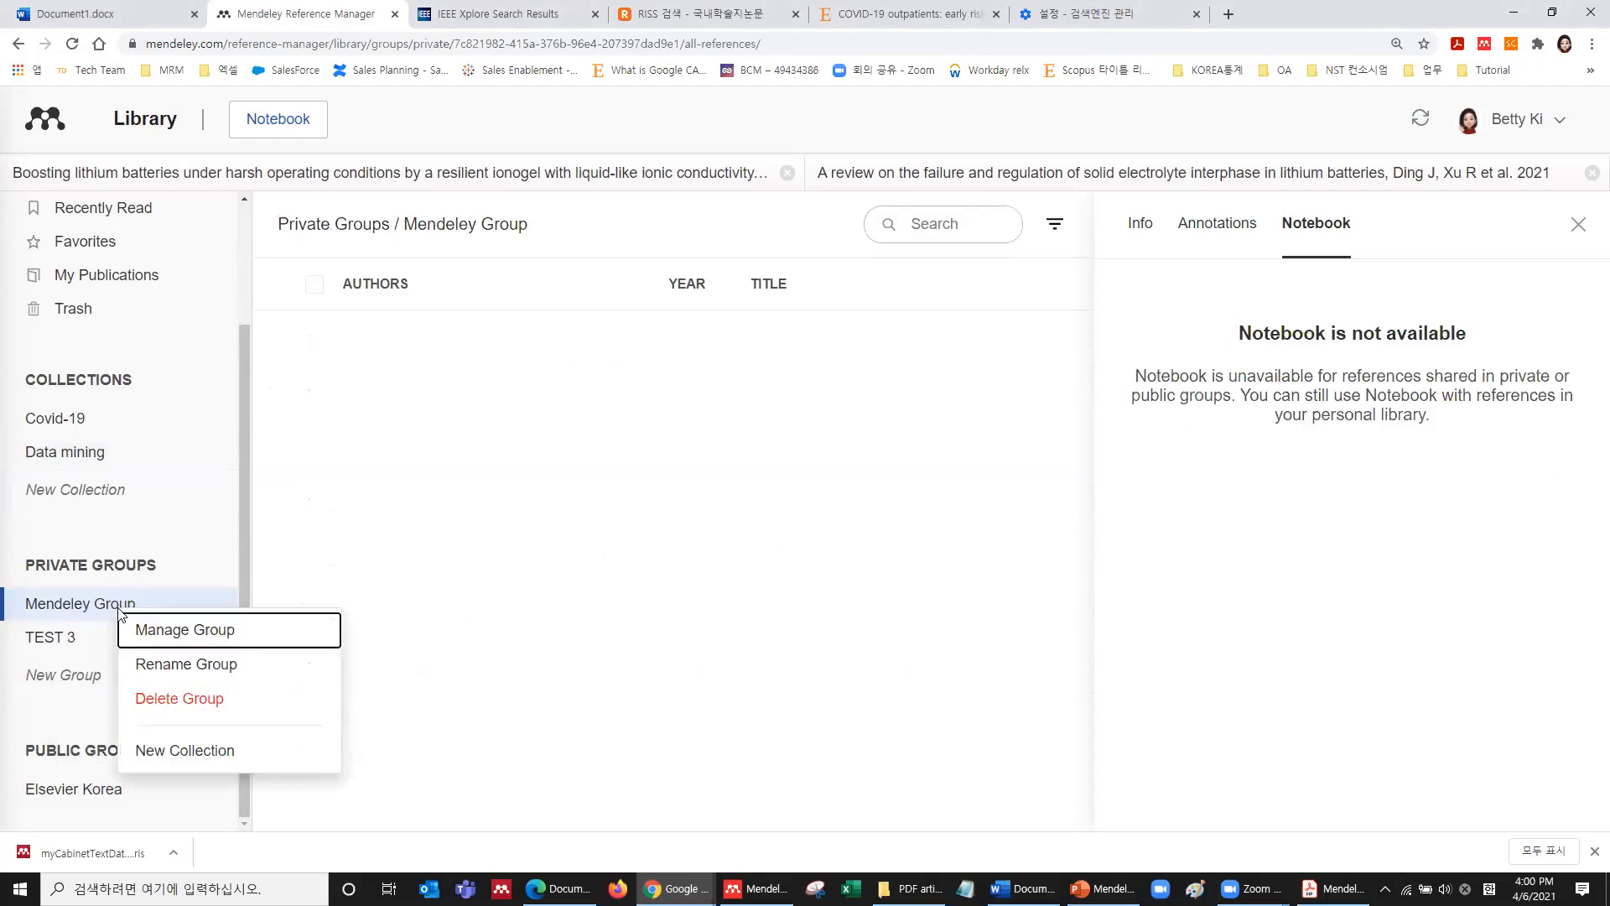
Under Manage Group, send invitations to two e-mail addresses, one per line, then close Preferences.
{"action": "left_click", "coordinate": [165, 643]}
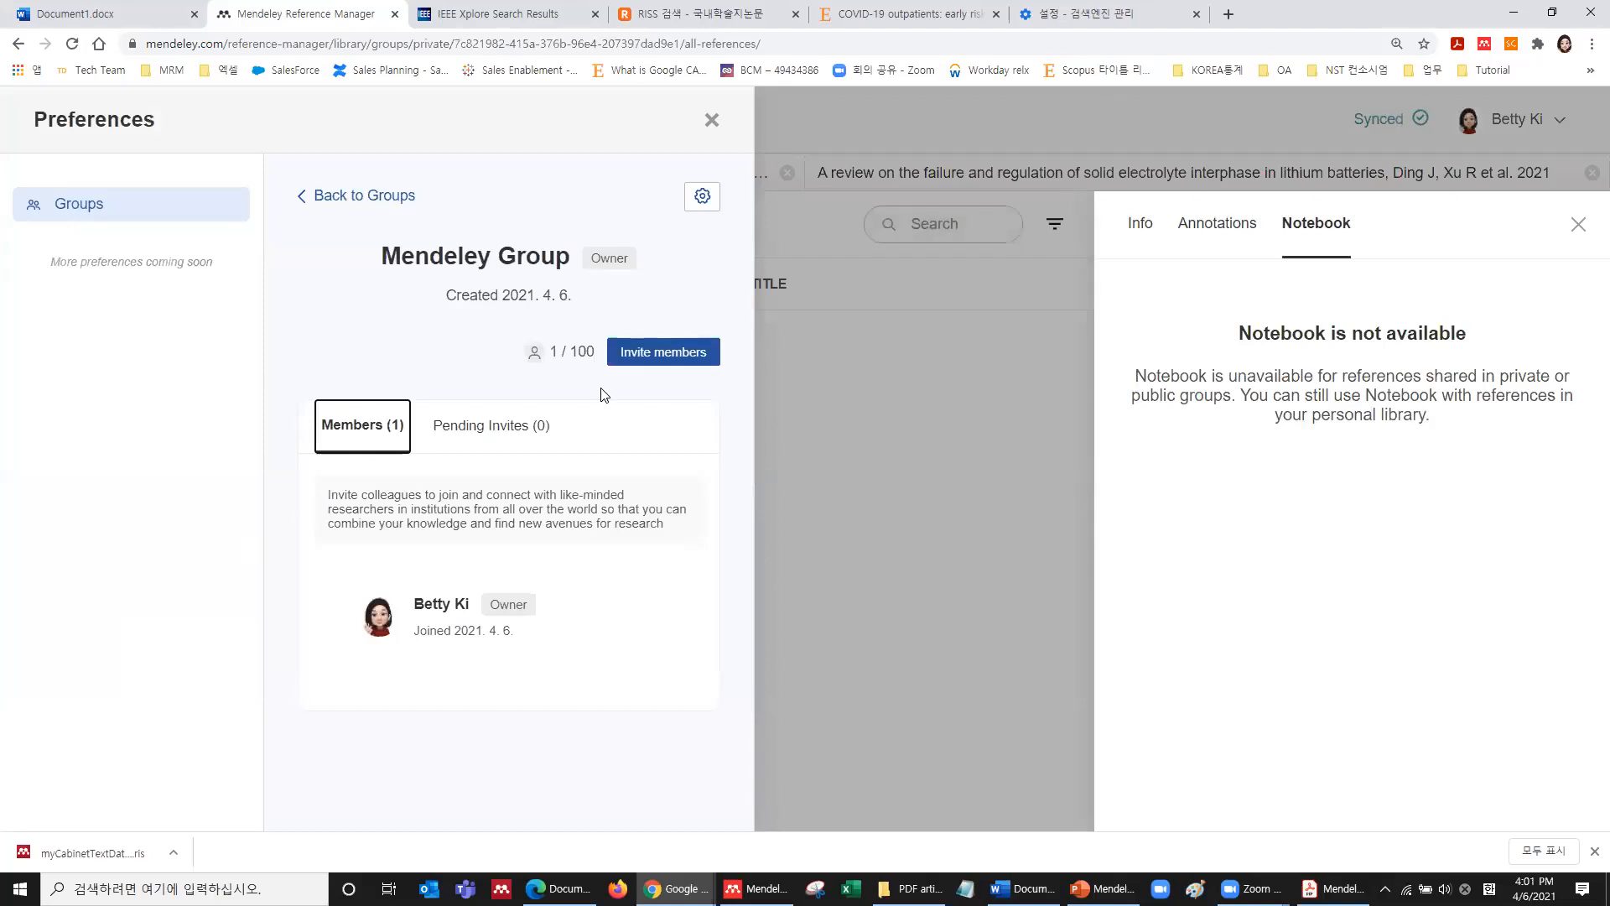
{"action": "left_click", "coordinate": [663, 356]}
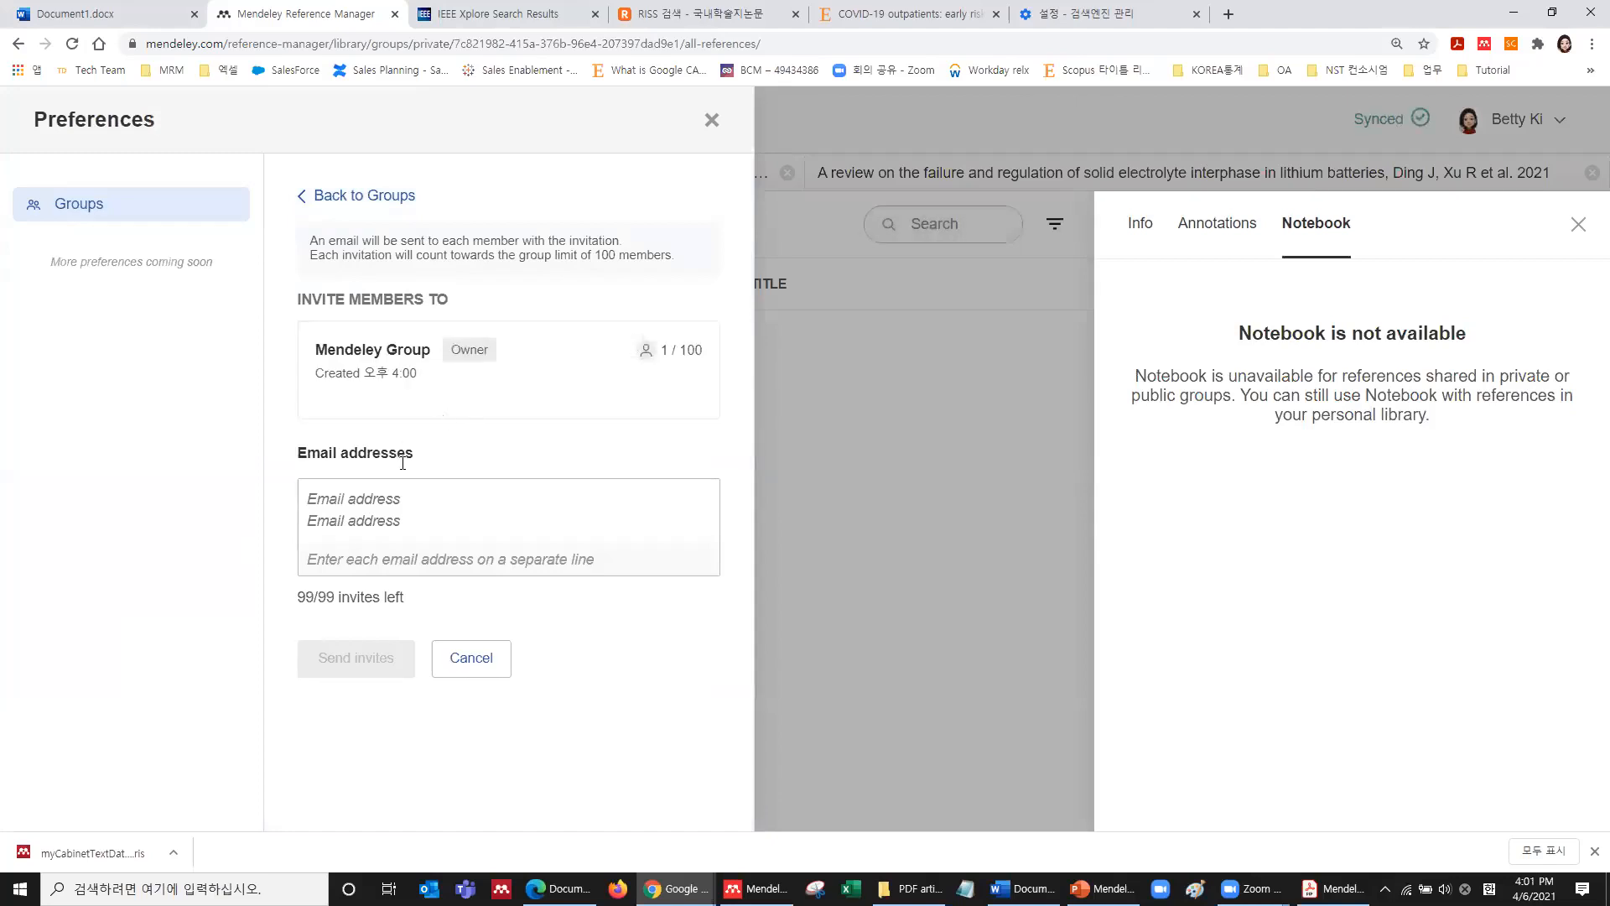
{"action": "left_click", "coordinate": [386, 496]}
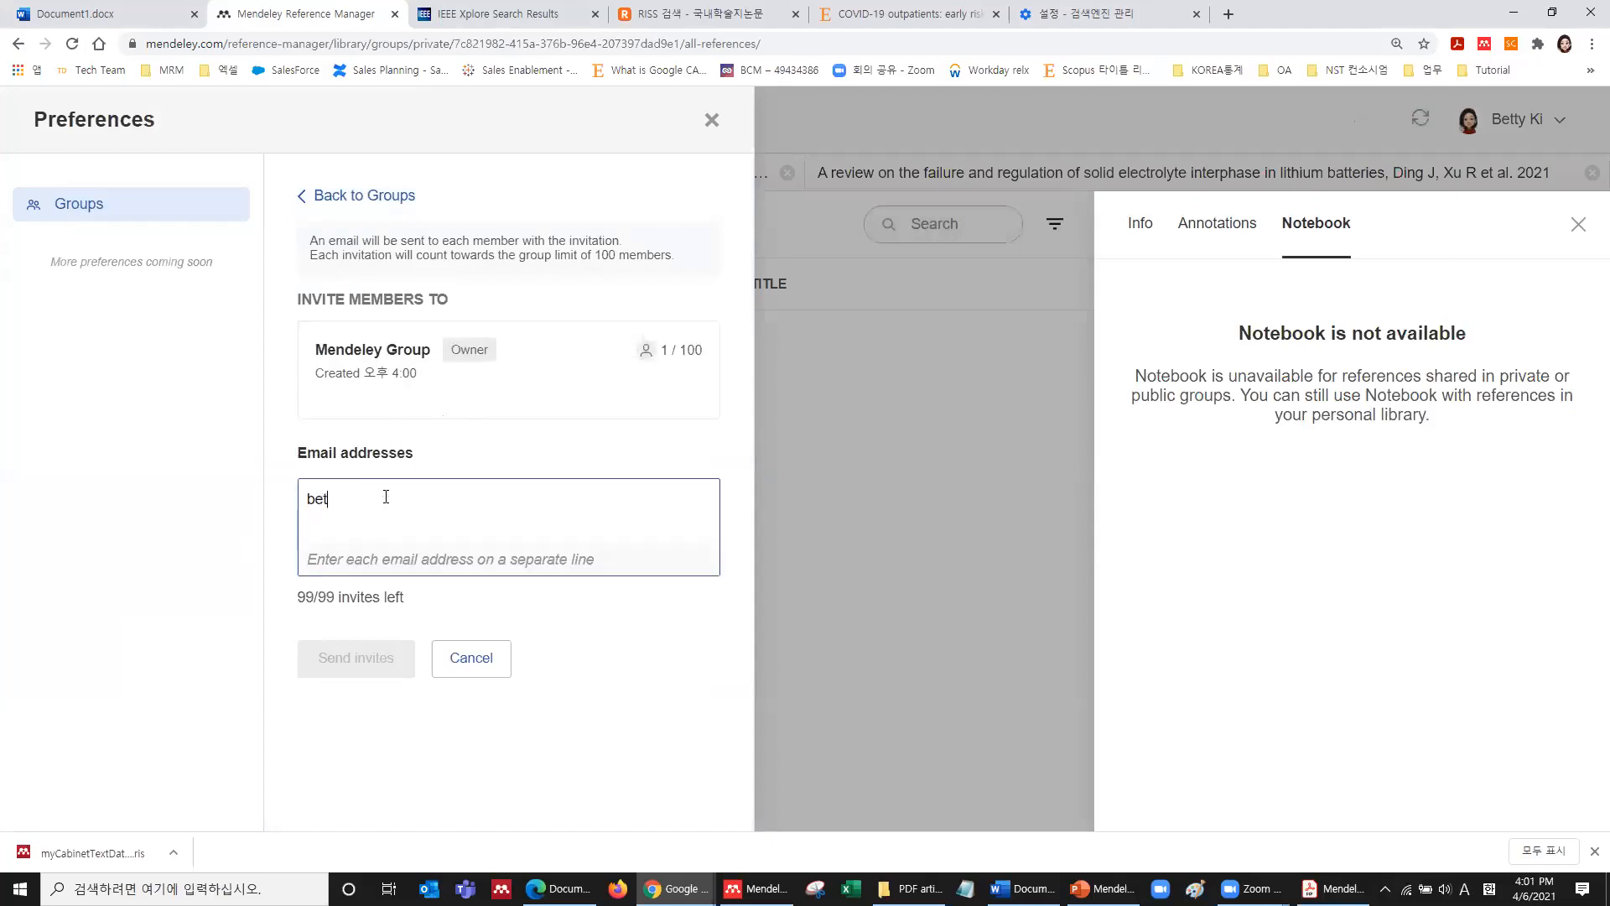
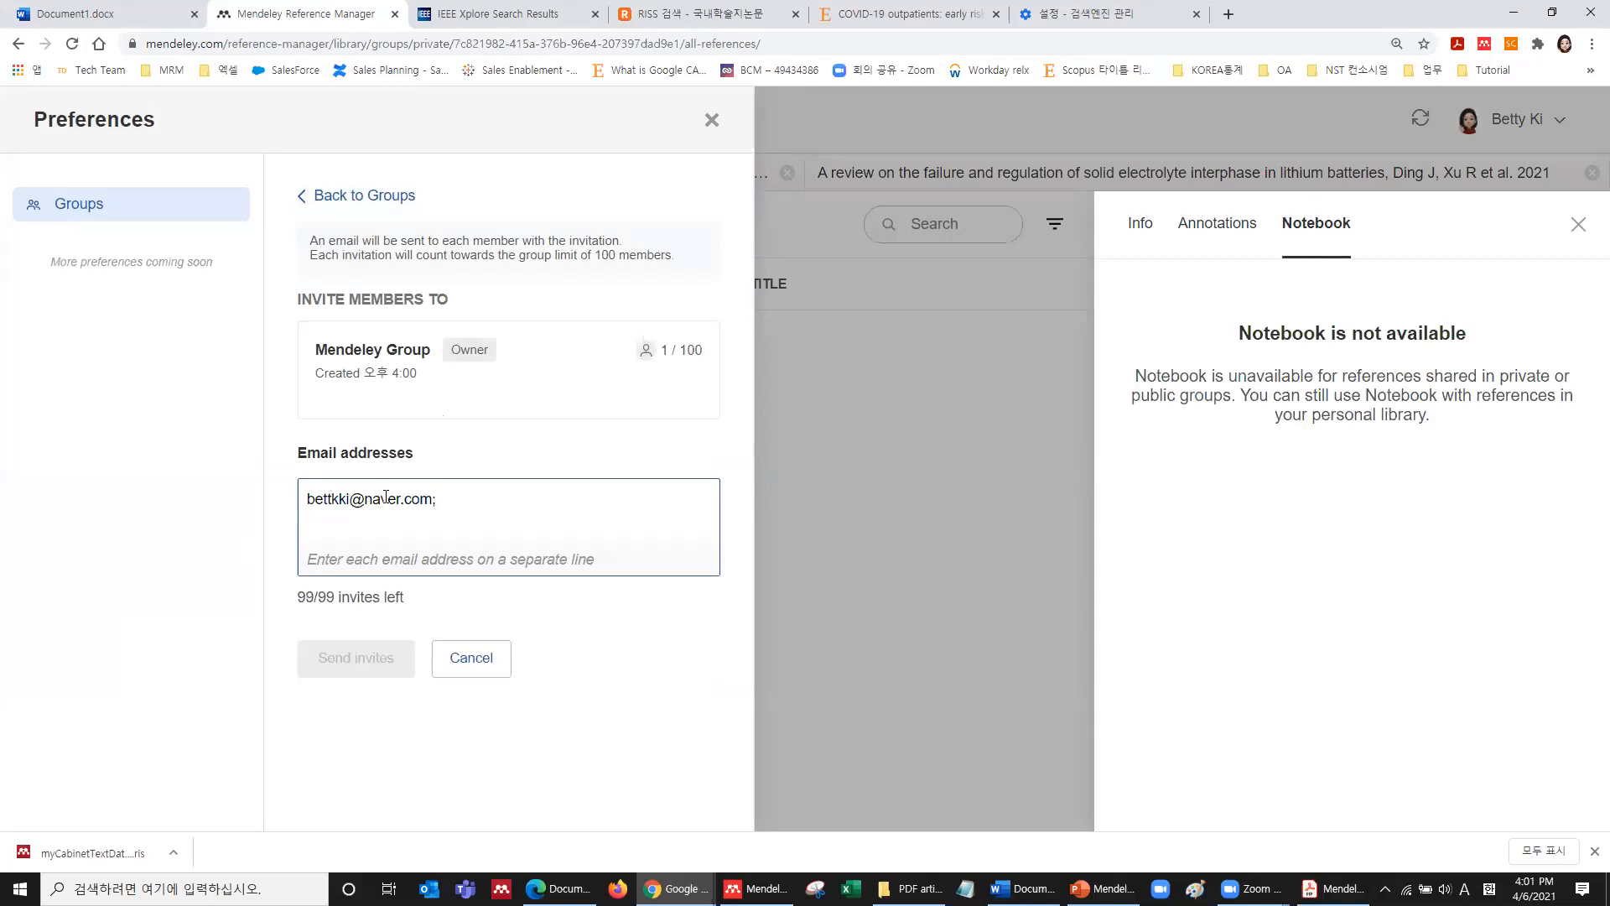
{"action": "key", "text": "Return"}
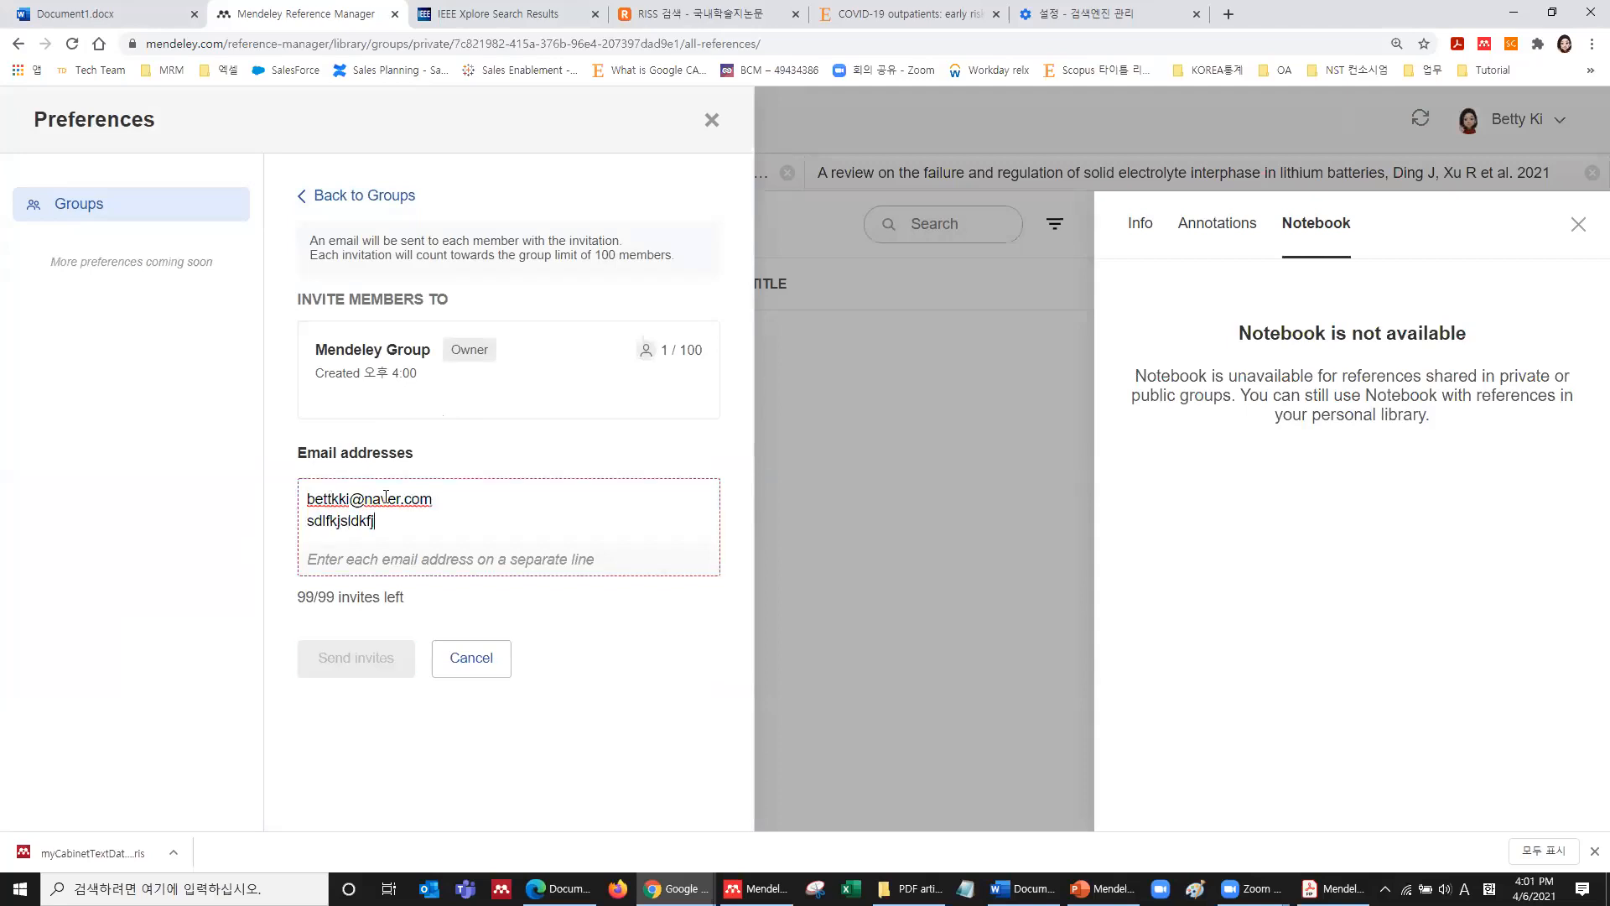
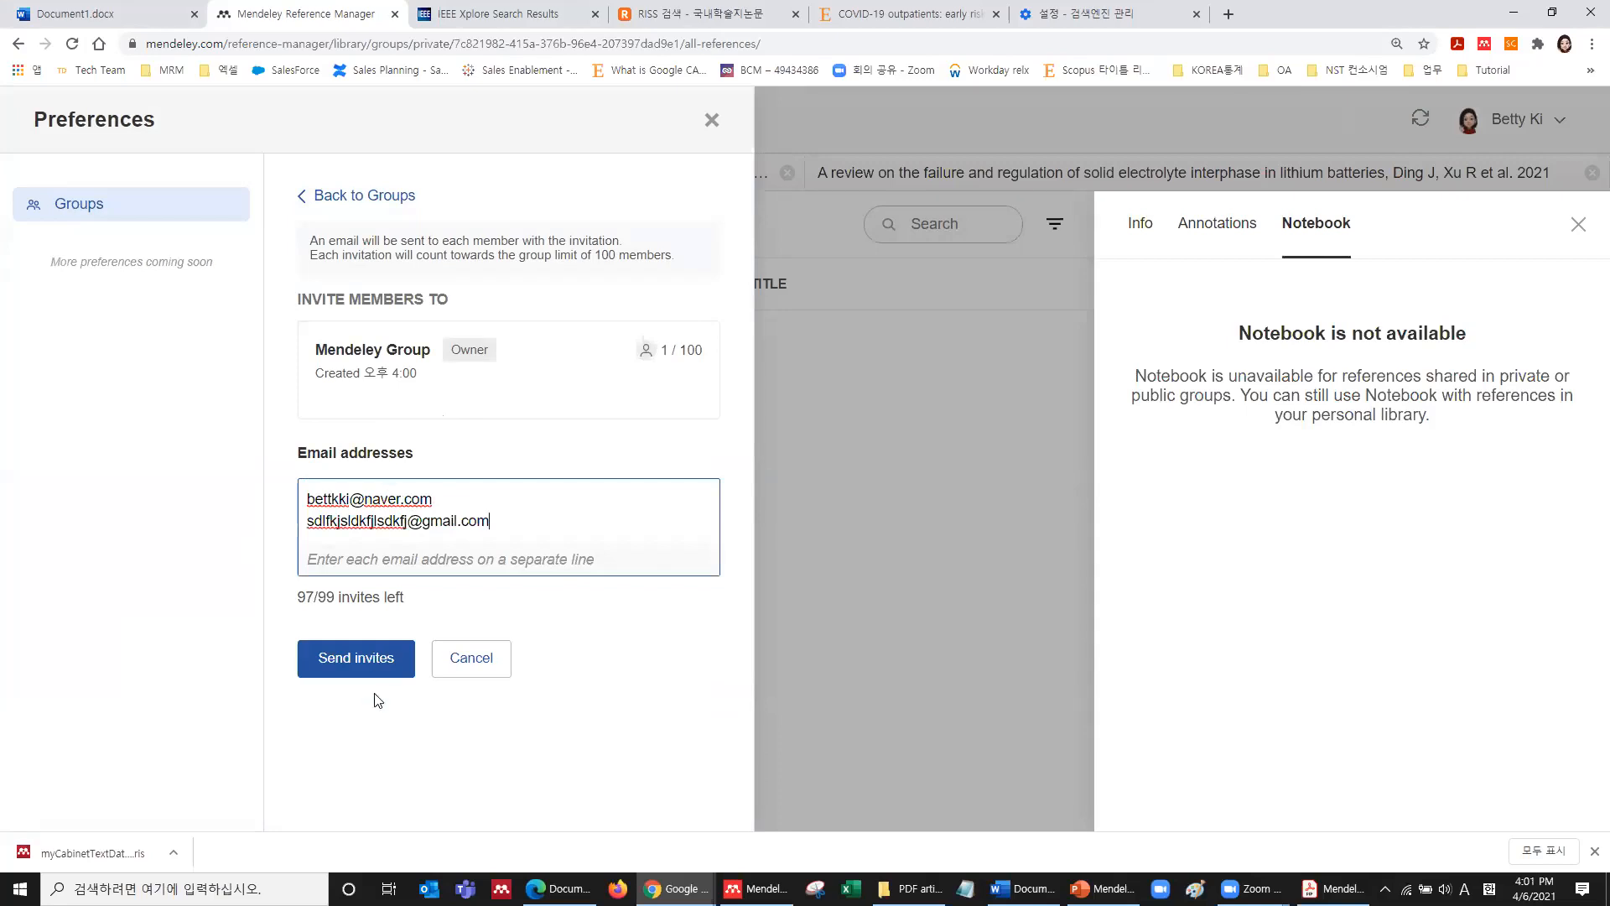
{"action": "left_click", "coordinate": [369, 665]}
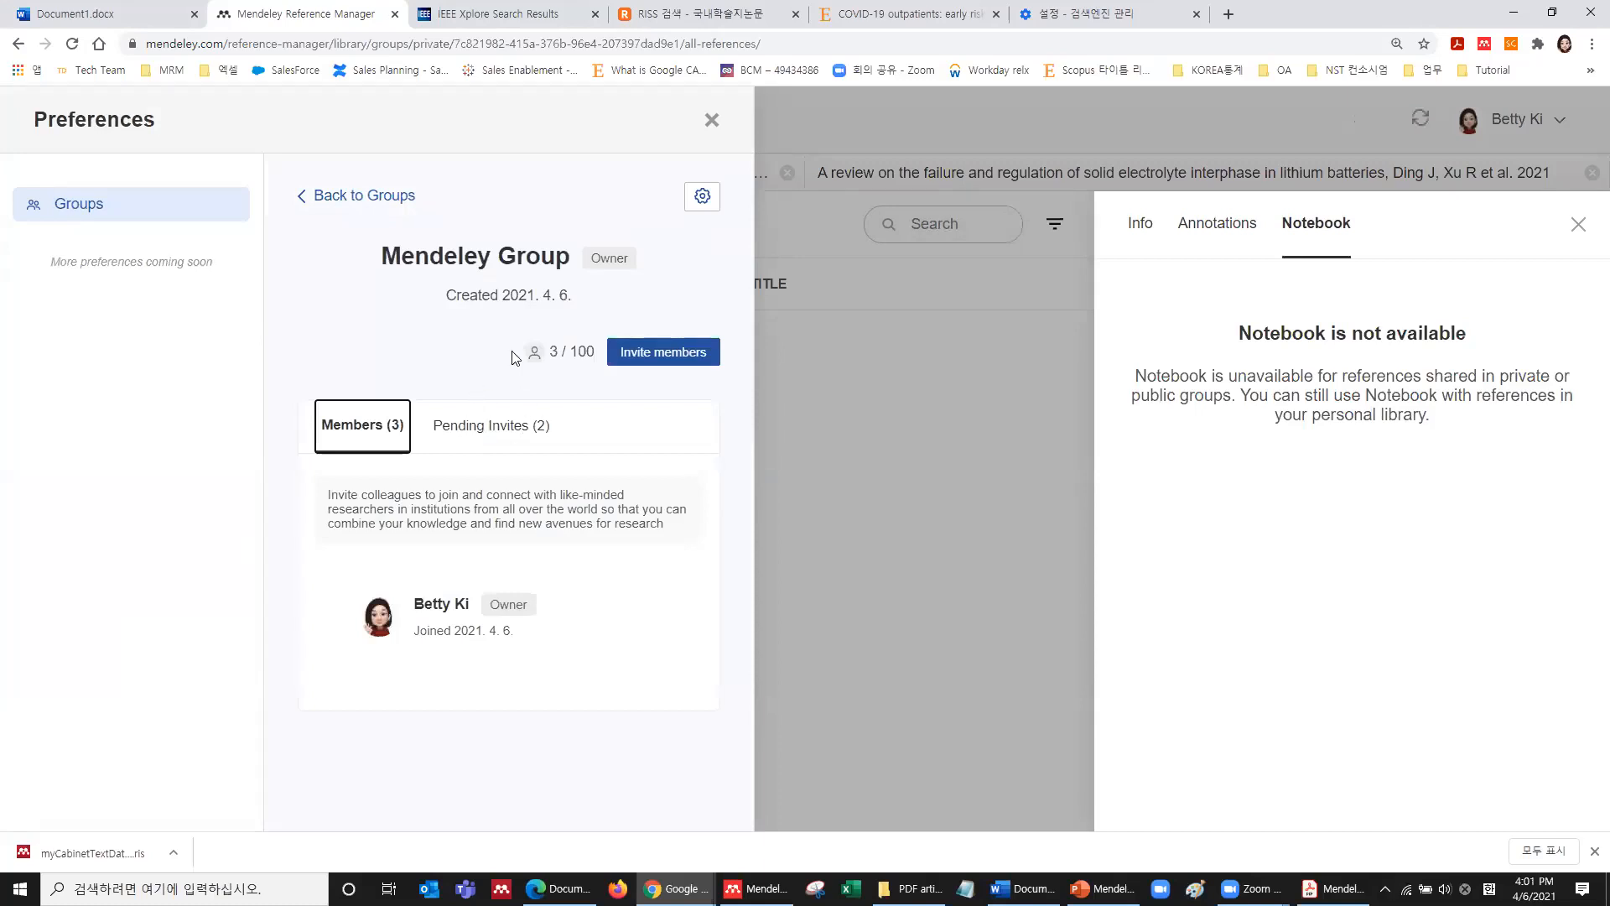
{"action": "left_click", "coordinate": [711, 121]}
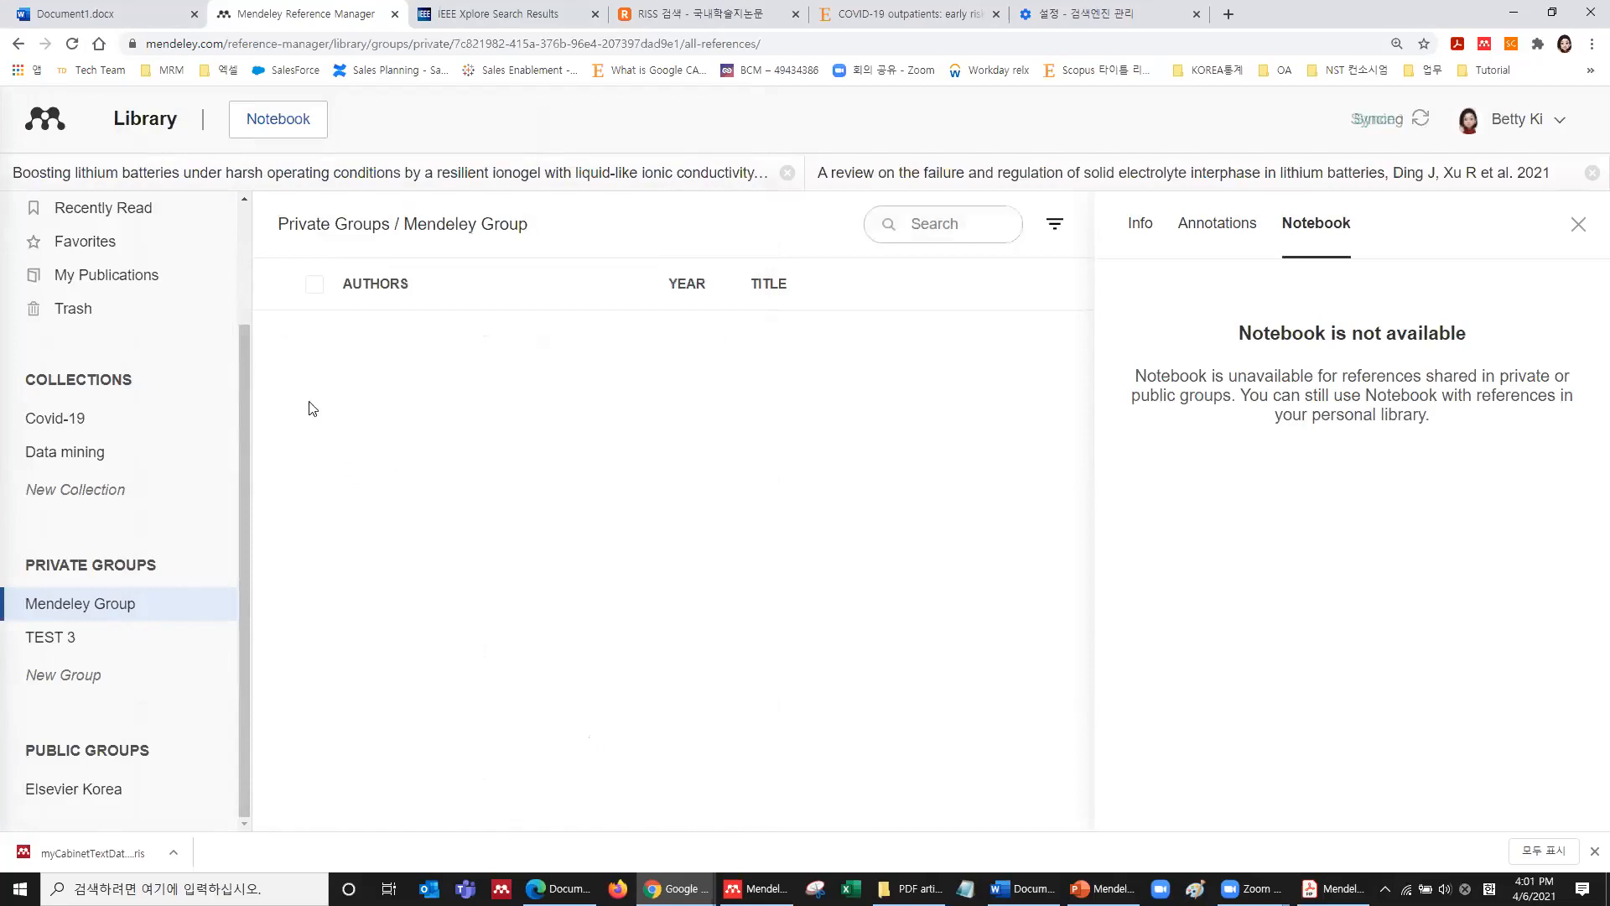
List all references and select the Derwand R, Qiu Z and Tang M references.
{"action": "scroll", "coordinate": [32, 335], "scroll_direction": "up", "scroll_amount": 2}
{"action": "left_click", "coordinate": [91, 302]}
{"action": "scroll", "coordinate": [381, 467], "scroll_direction": "down", "scroll_amount": 3}
{"action": "scroll", "coordinate": [382, 467], "scroll_direction": "down", "scroll_amount": 4}
{"action": "left_click", "coordinate": [340, 513]}
{"action": "left_click", "coordinate": [340, 568]}
{"action": "left_click", "coordinate": [339, 624]}
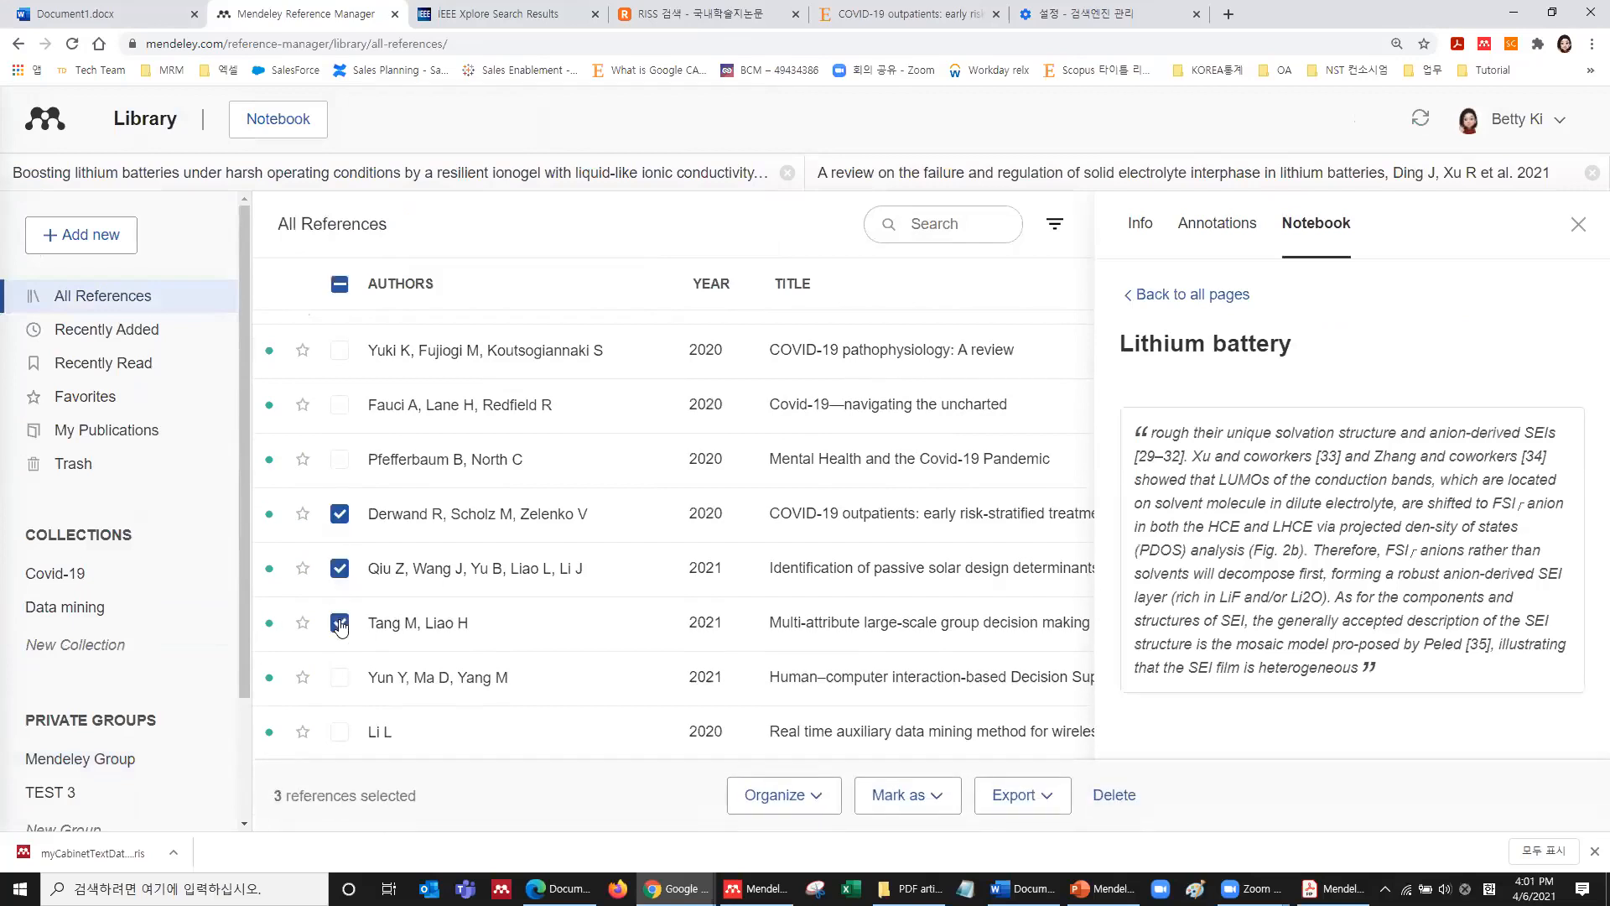
Add the three selected references to the private Mendeley Group.
{"action": "left_click", "coordinate": [817, 799]}
{"action": "left_click", "coordinate": [772, 683]}
{"action": "left_click", "coordinate": [613, 234]}
{"action": "left_click", "coordinate": [998, 759]}
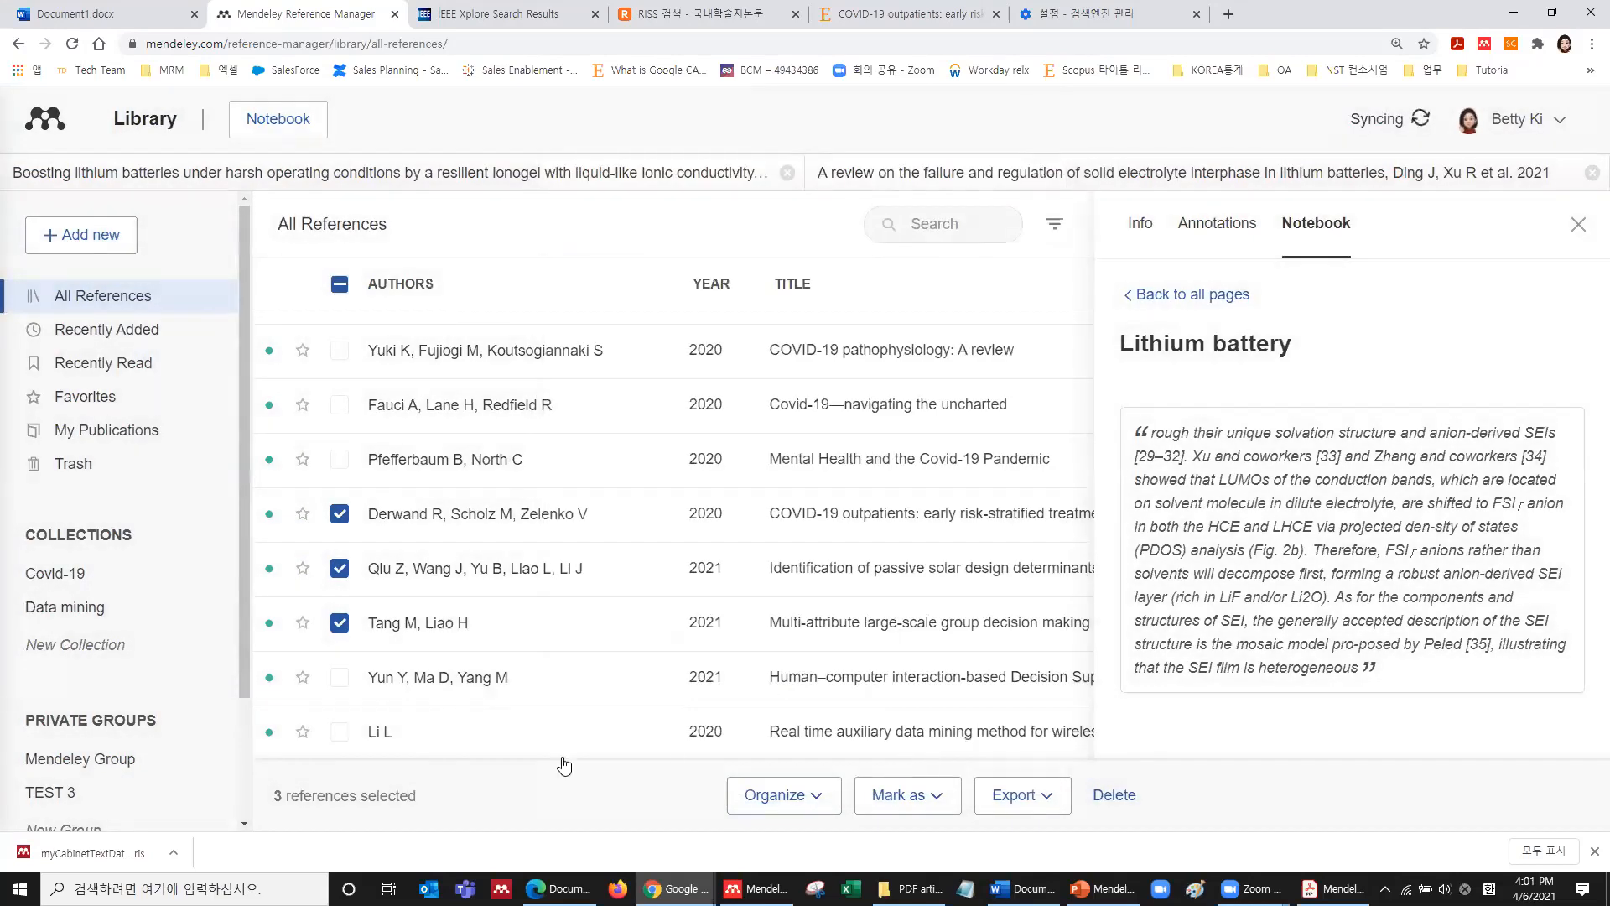
Open Mendeley Group and show the passive solar design article's Info details.
{"action": "left_click", "coordinate": [89, 765]}
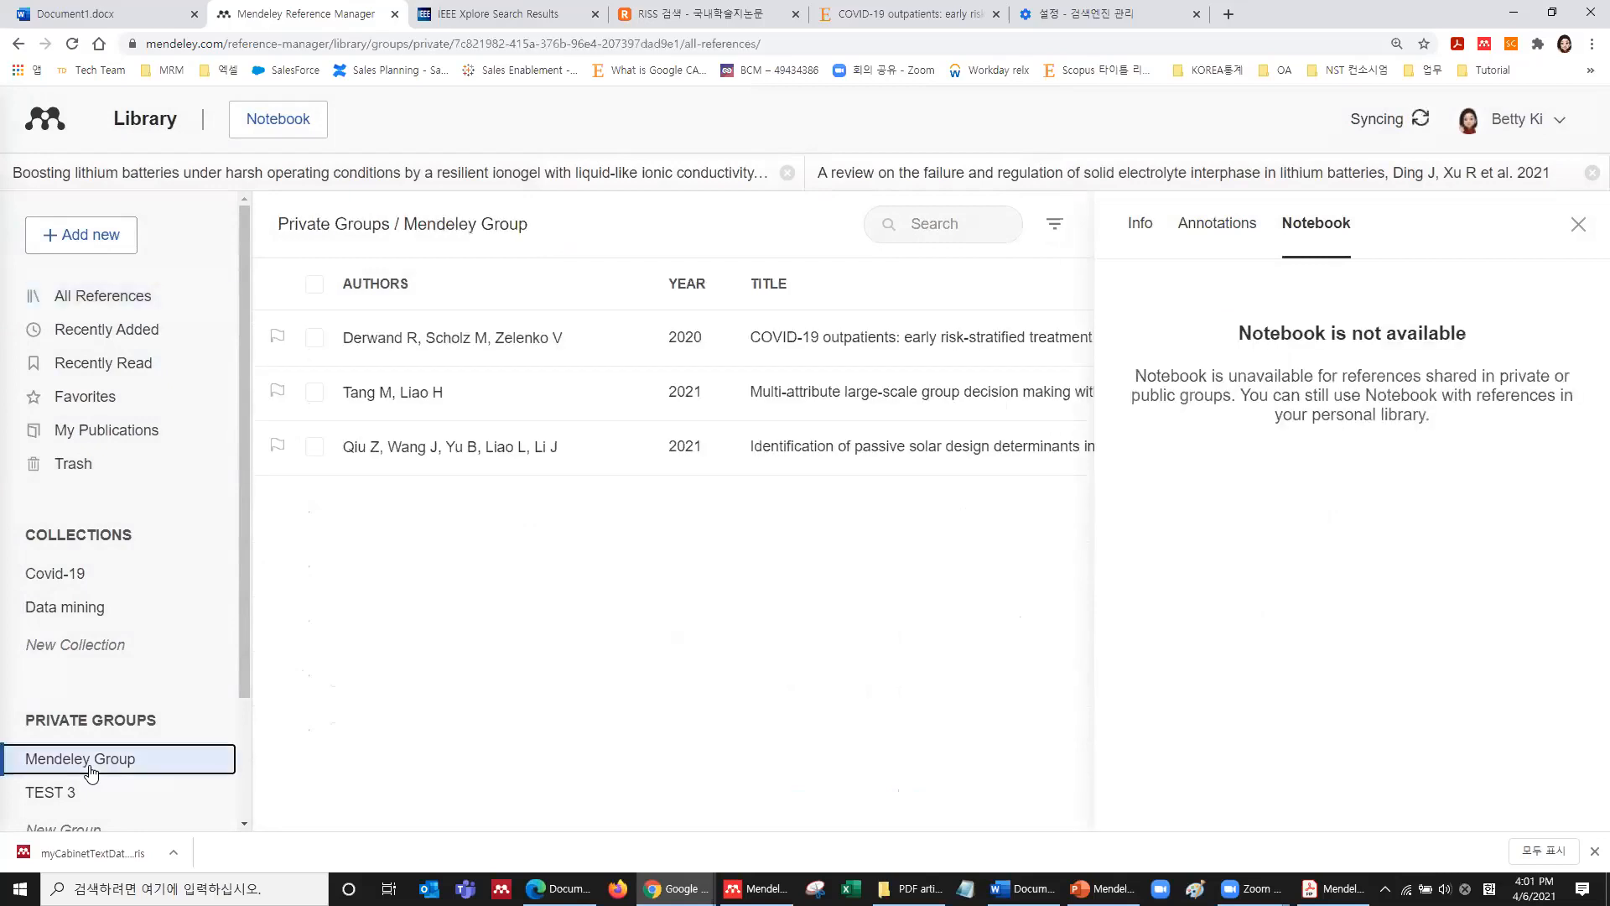
{"action": "left_click", "coordinate": [1578, 225]}
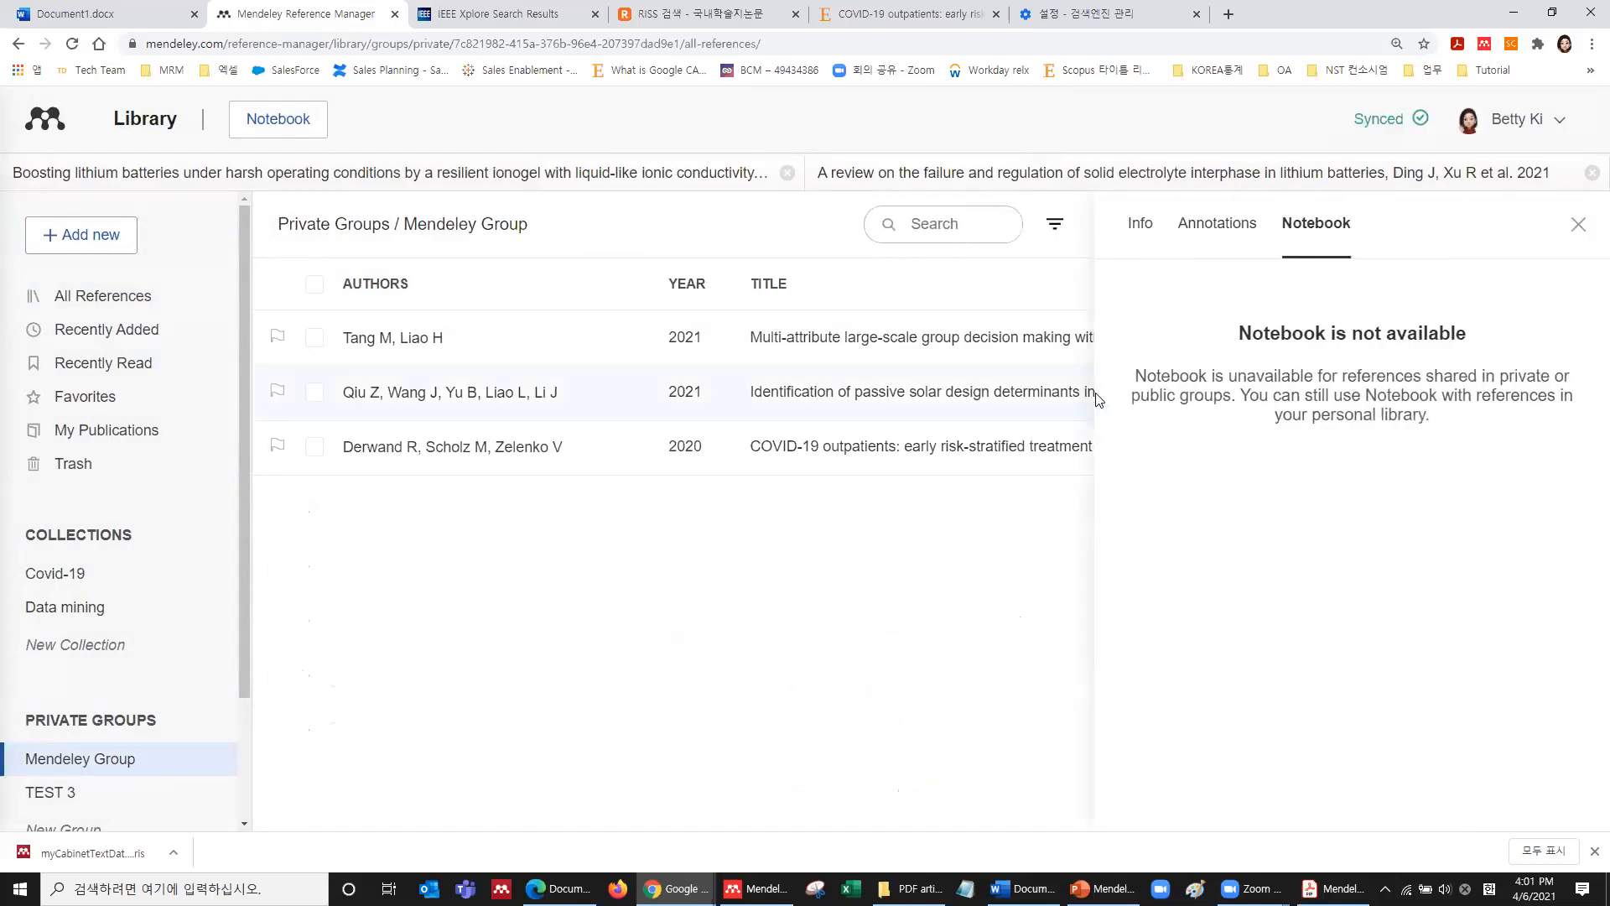
{"action": "left_click", "coordinate": [1139, 224]}
Add a shared sticky note reading 'sdlfjlsdjfl skdflskd lkjd' on the article's abstract.
{"action": "left_click", "coordinate": [1170, 612]}
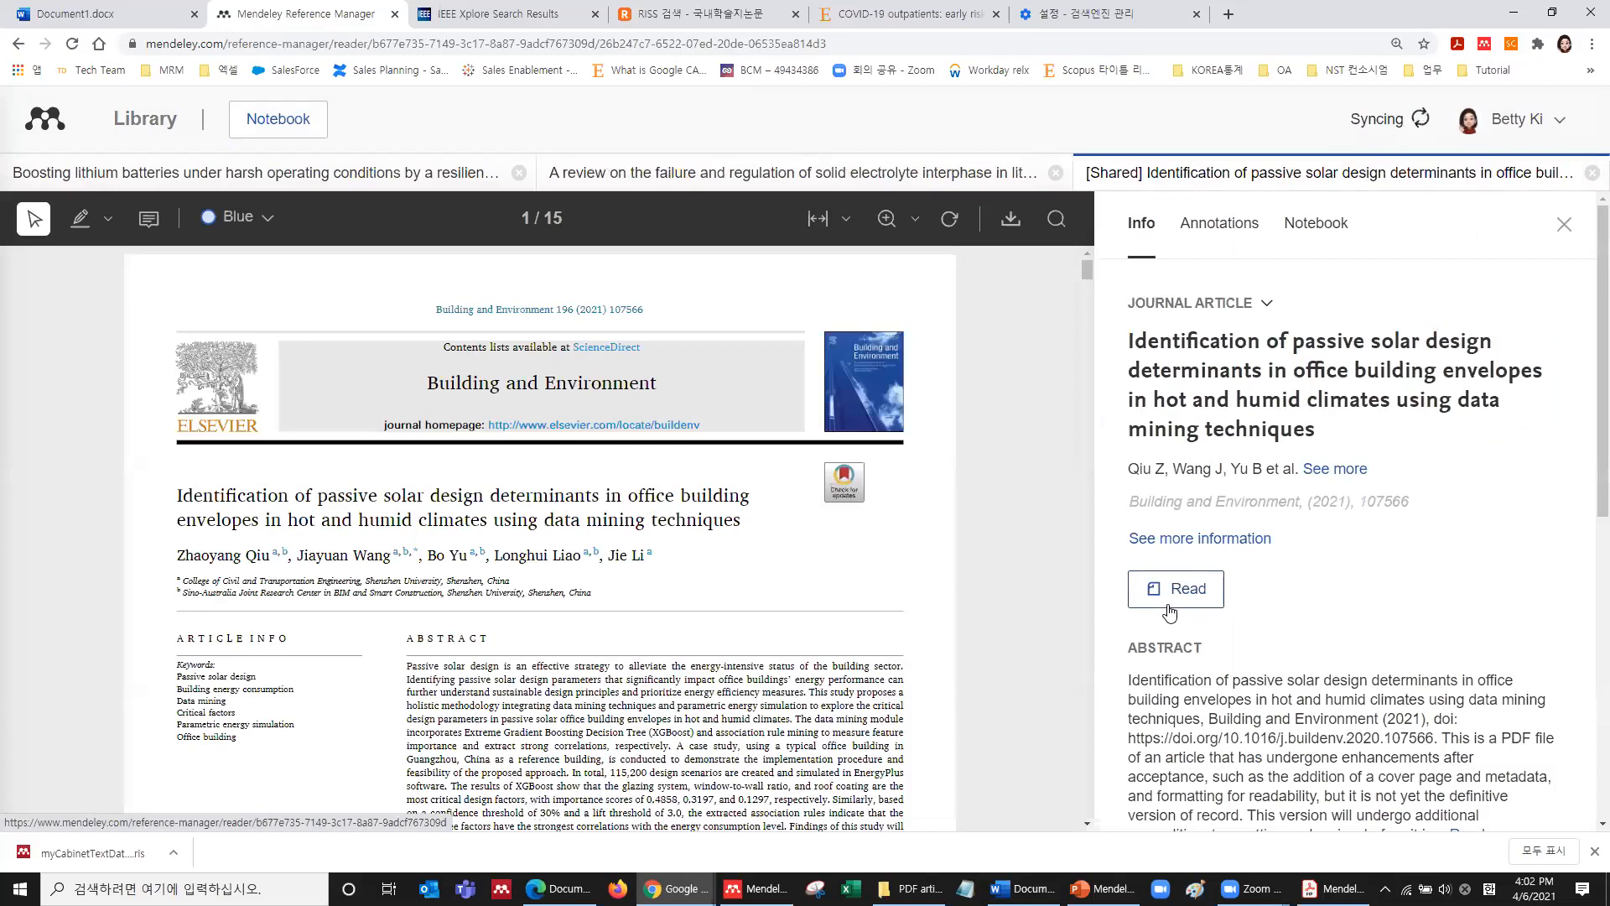
{"action": "scroll", "coordinate": [764, 485], "scroll_direction": "down", "scroll_amount": 4}
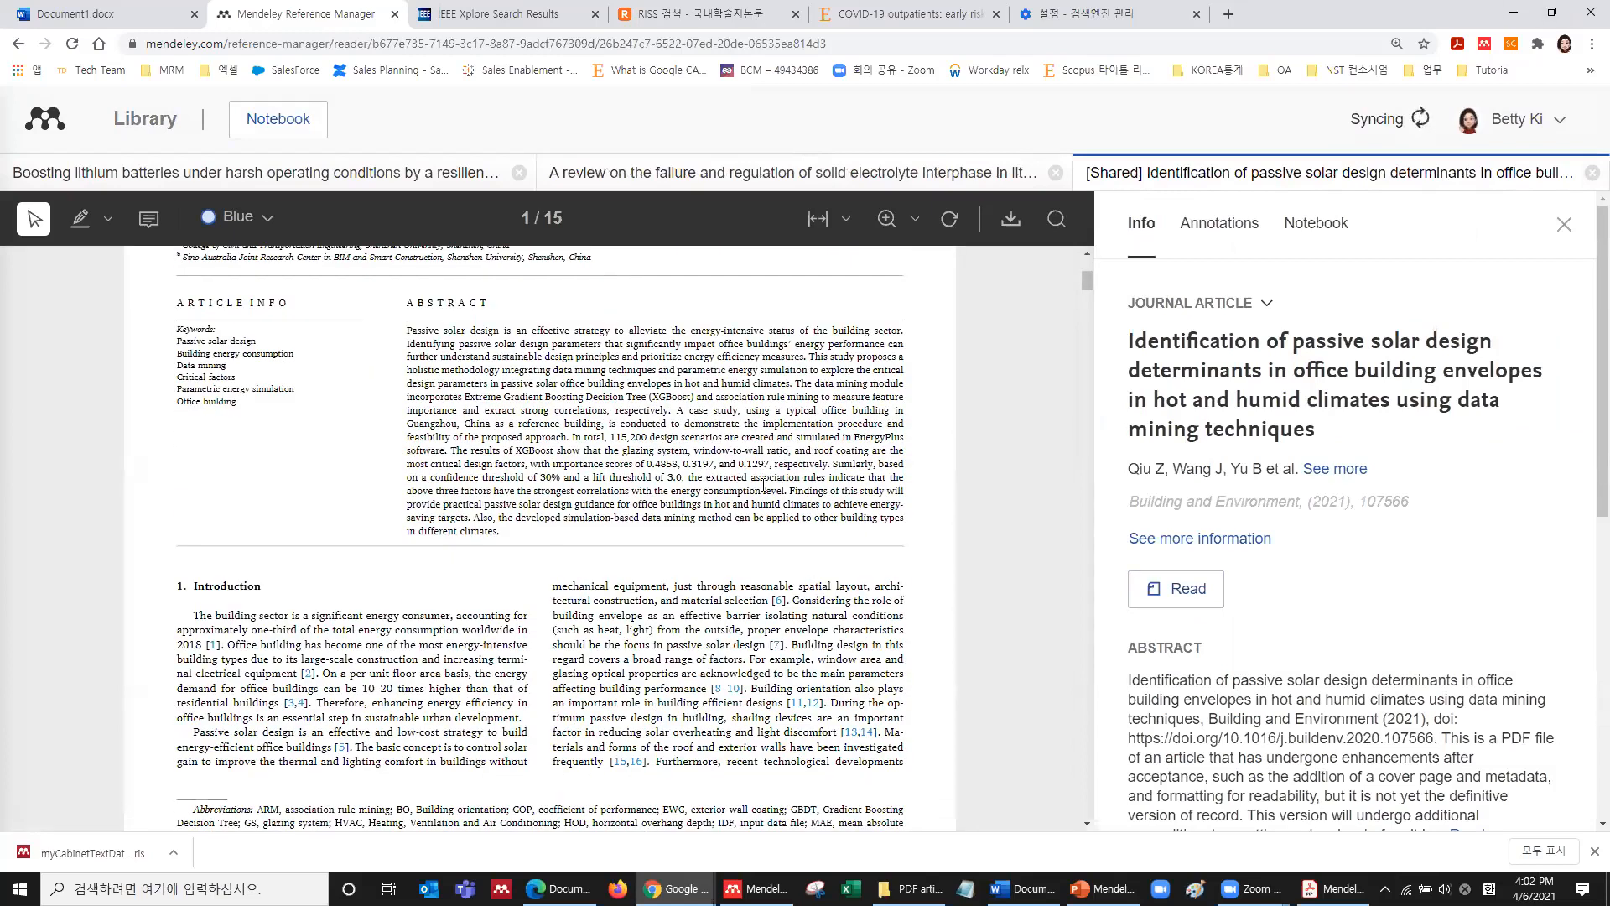
{"action": "left_click", "coordinate": [764, 485]}
{"action": "left_click", "coordinate": [820, 538]}
{"action": "type", "text": "sdlfjlsdjfl skdflskd lkjd"}
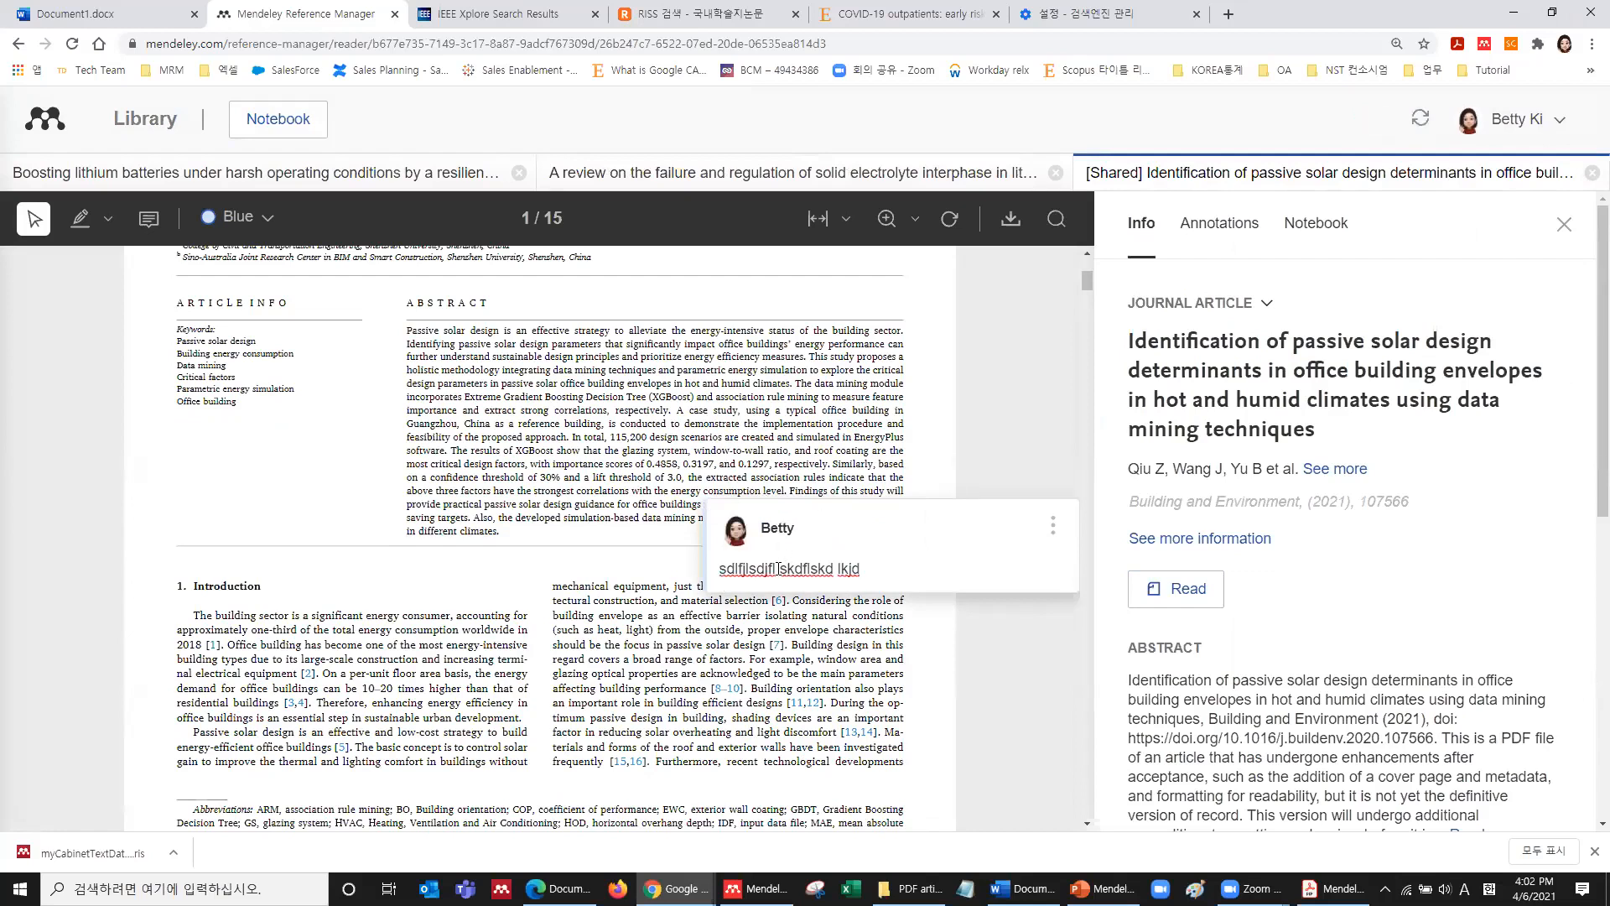
{"action": "left_click", "coordinate": [798, 429]}
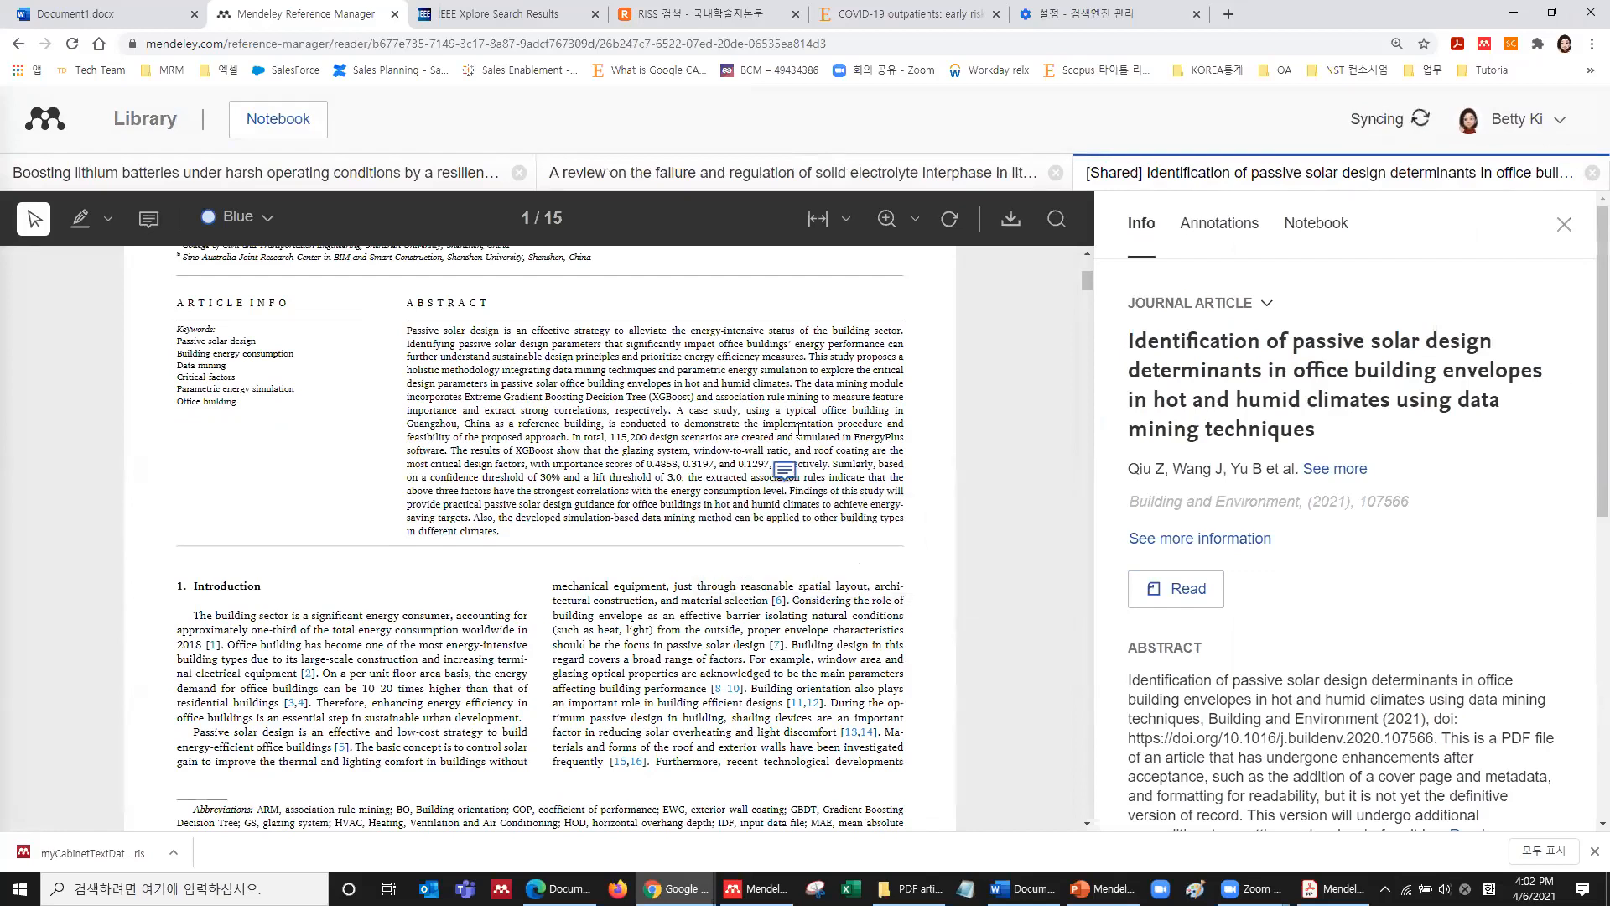
{"action": "left_click", "coordinate": [784, 470]}
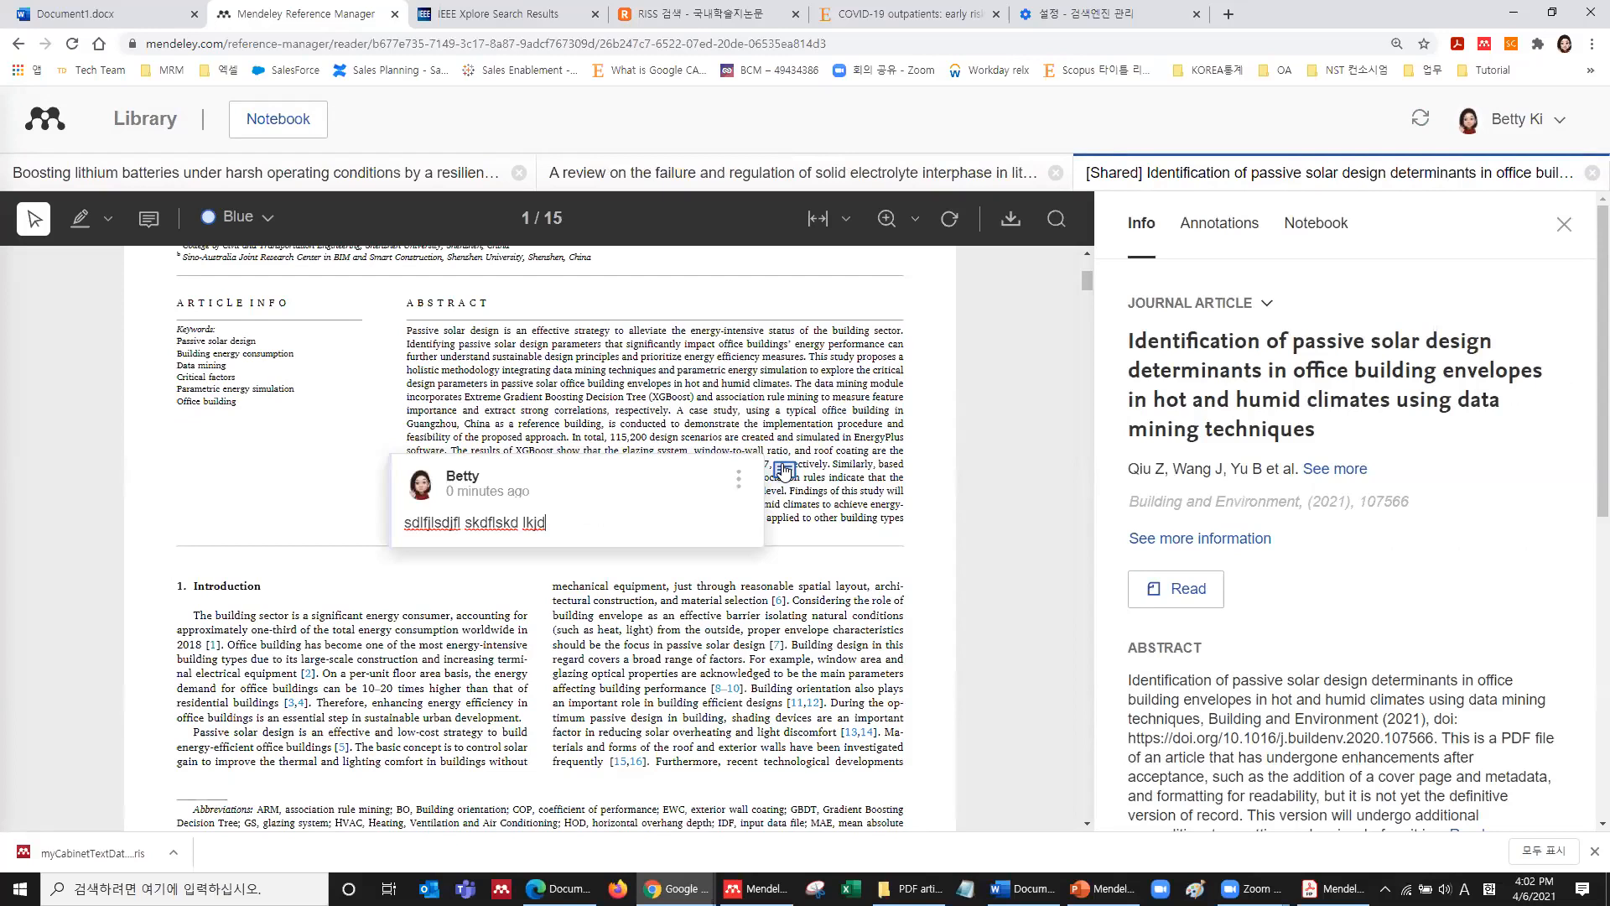
Add a second shared sticky note 'sdf sdf sdf sdf sdf sdf sdf' below the footnotes, then return to the library.
{"action": "scroll", "coordinate": [784, 469], "scroll_direction": "down", "scroll_amount": 5}
{"action": "left_click", "coordinate": [791, 532]}
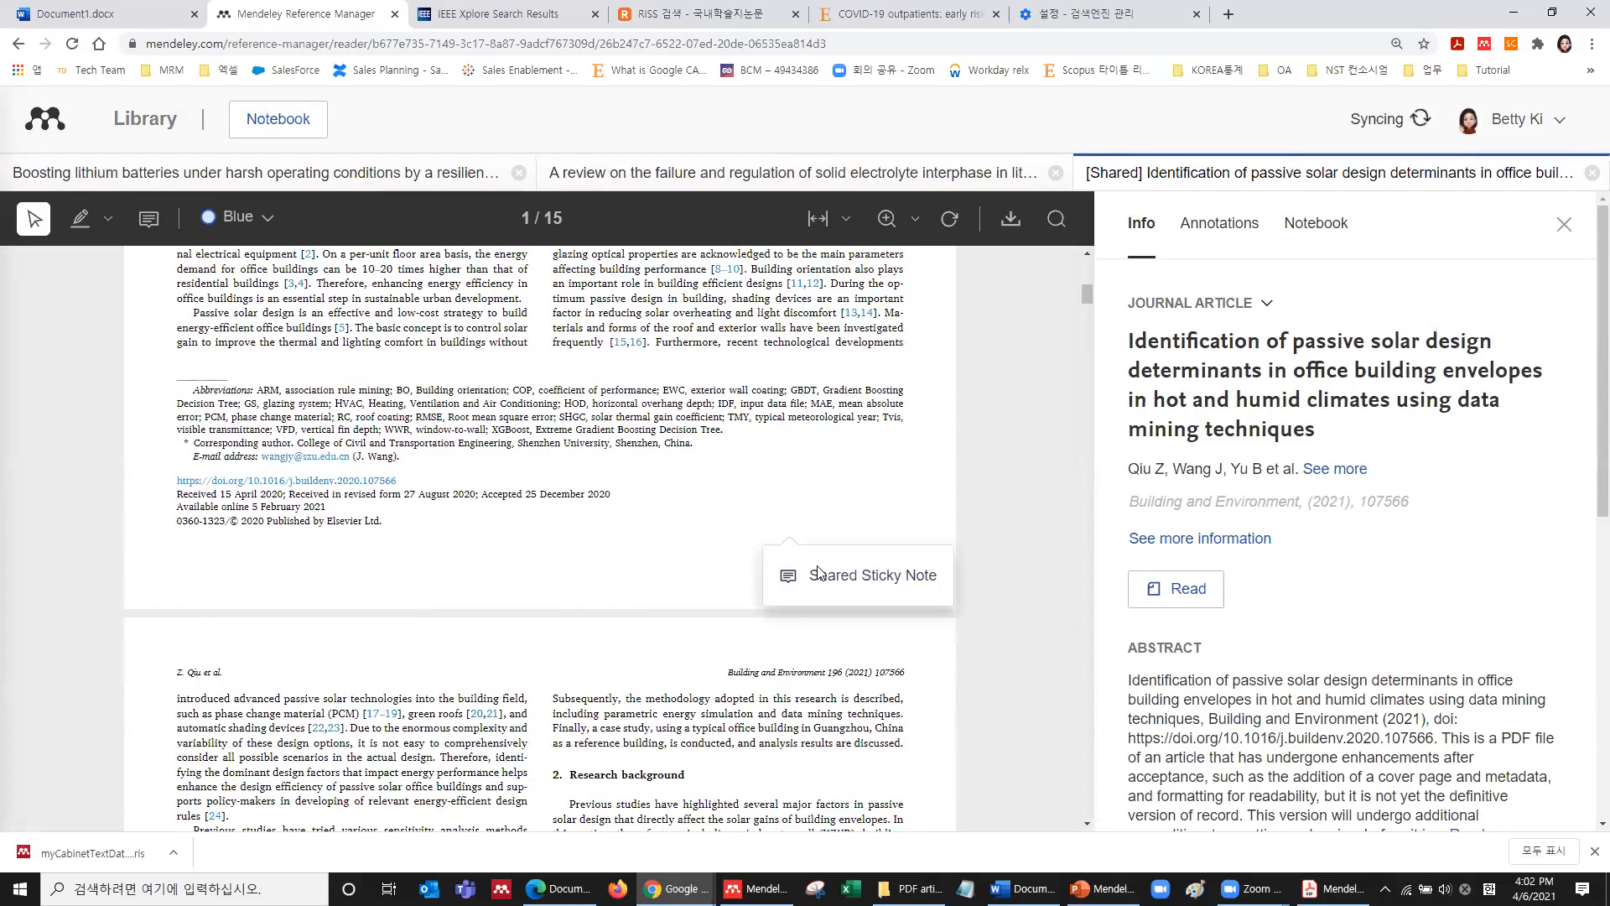
{"action": "left_click", "coordinate": [819, 573]}
{"action": "type", "text": "sdf sdf sdf sdf sdf sdf sdf"}
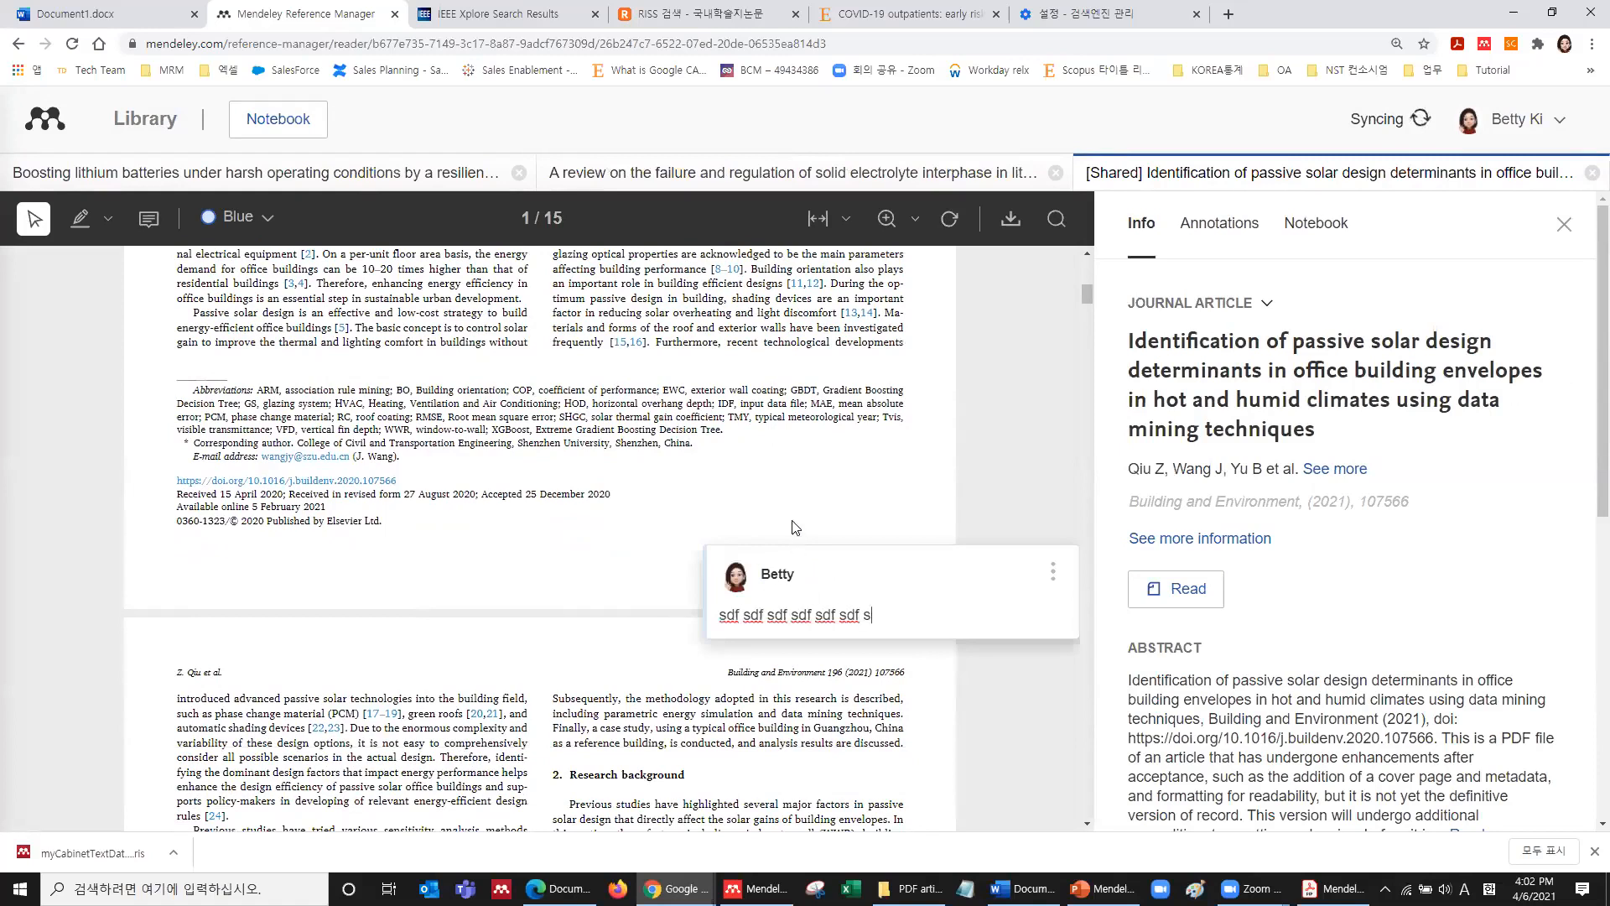
{"action": "left_click", "coordinate": [794, 523]}
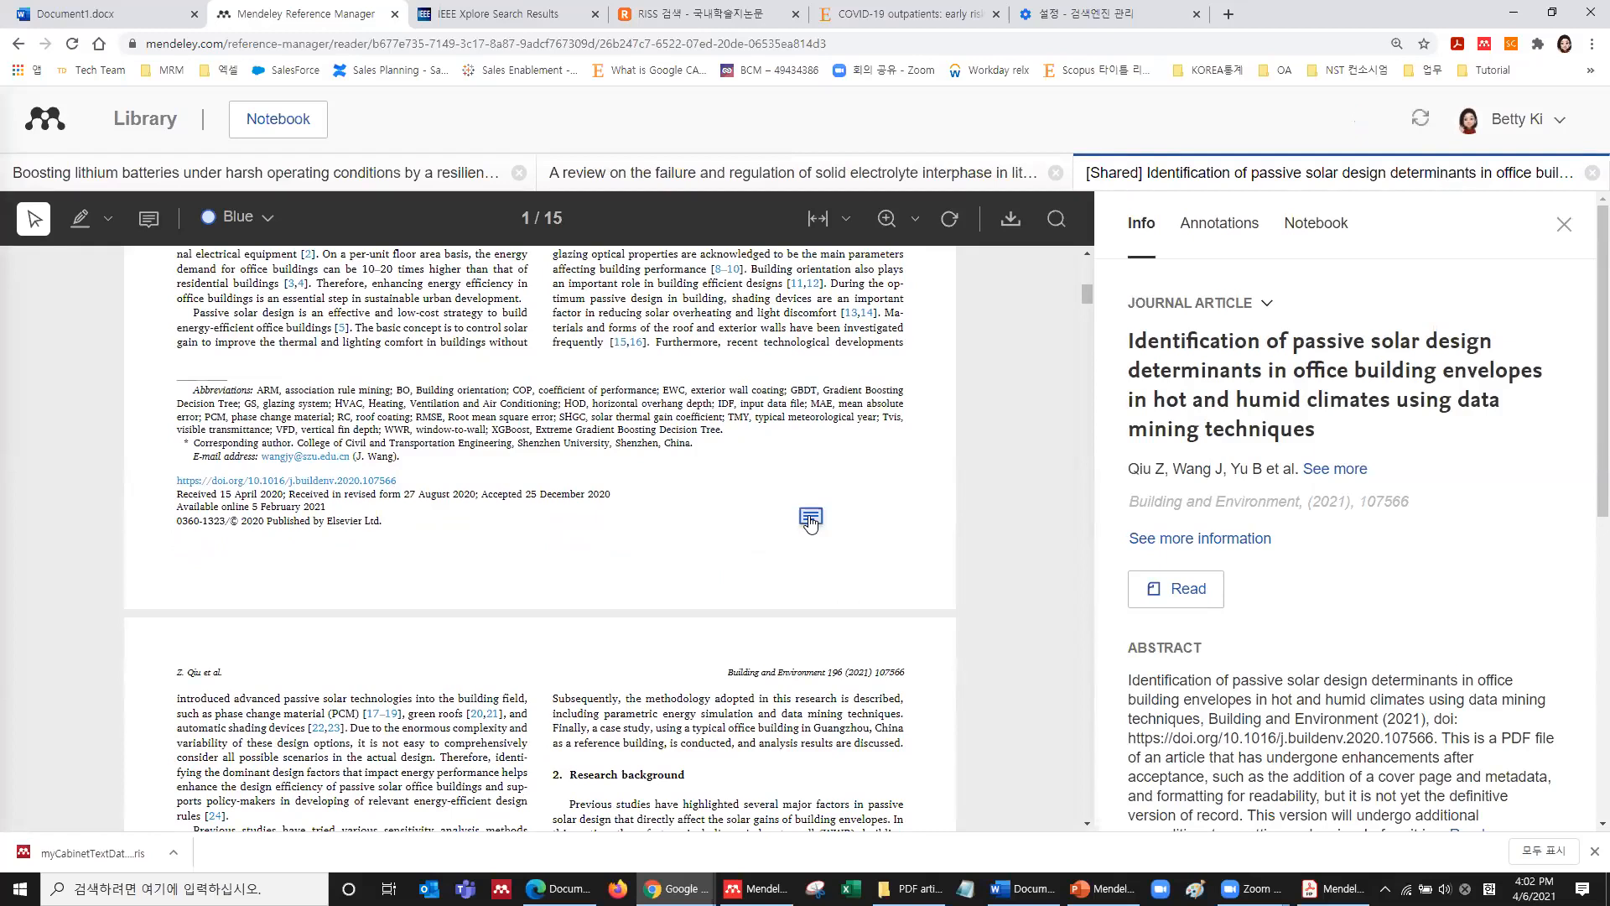
{"action": "scroll", "coordinate": [809, 522], "scroll_direction": "up", "scroll_amount": 8}
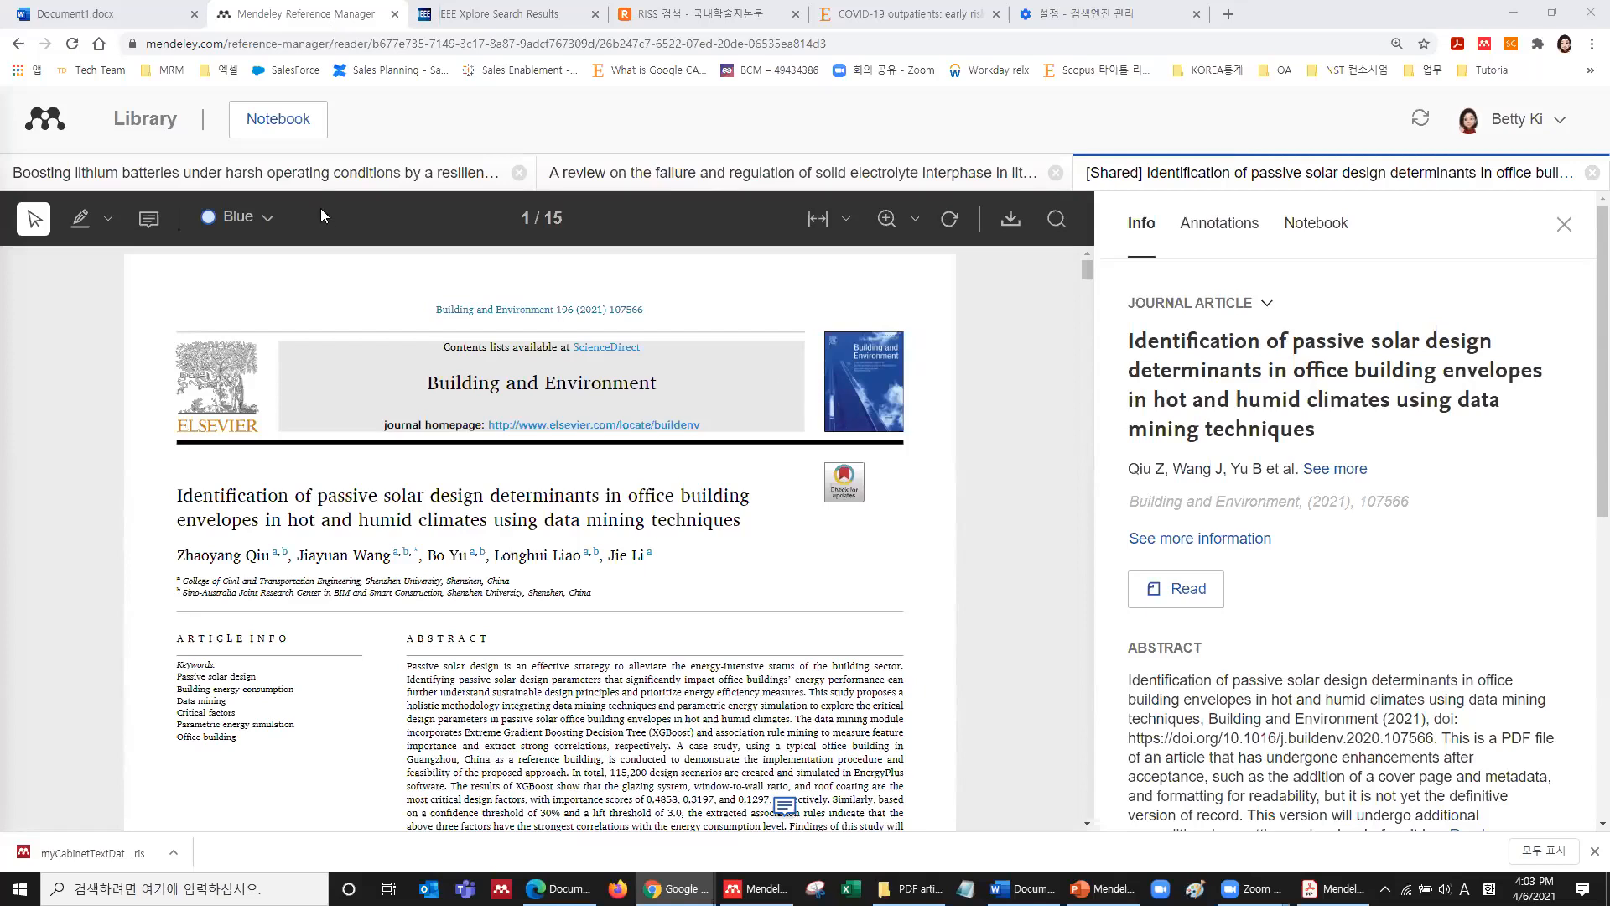
{"action": "left_click", "coordinate": [137, 126]}
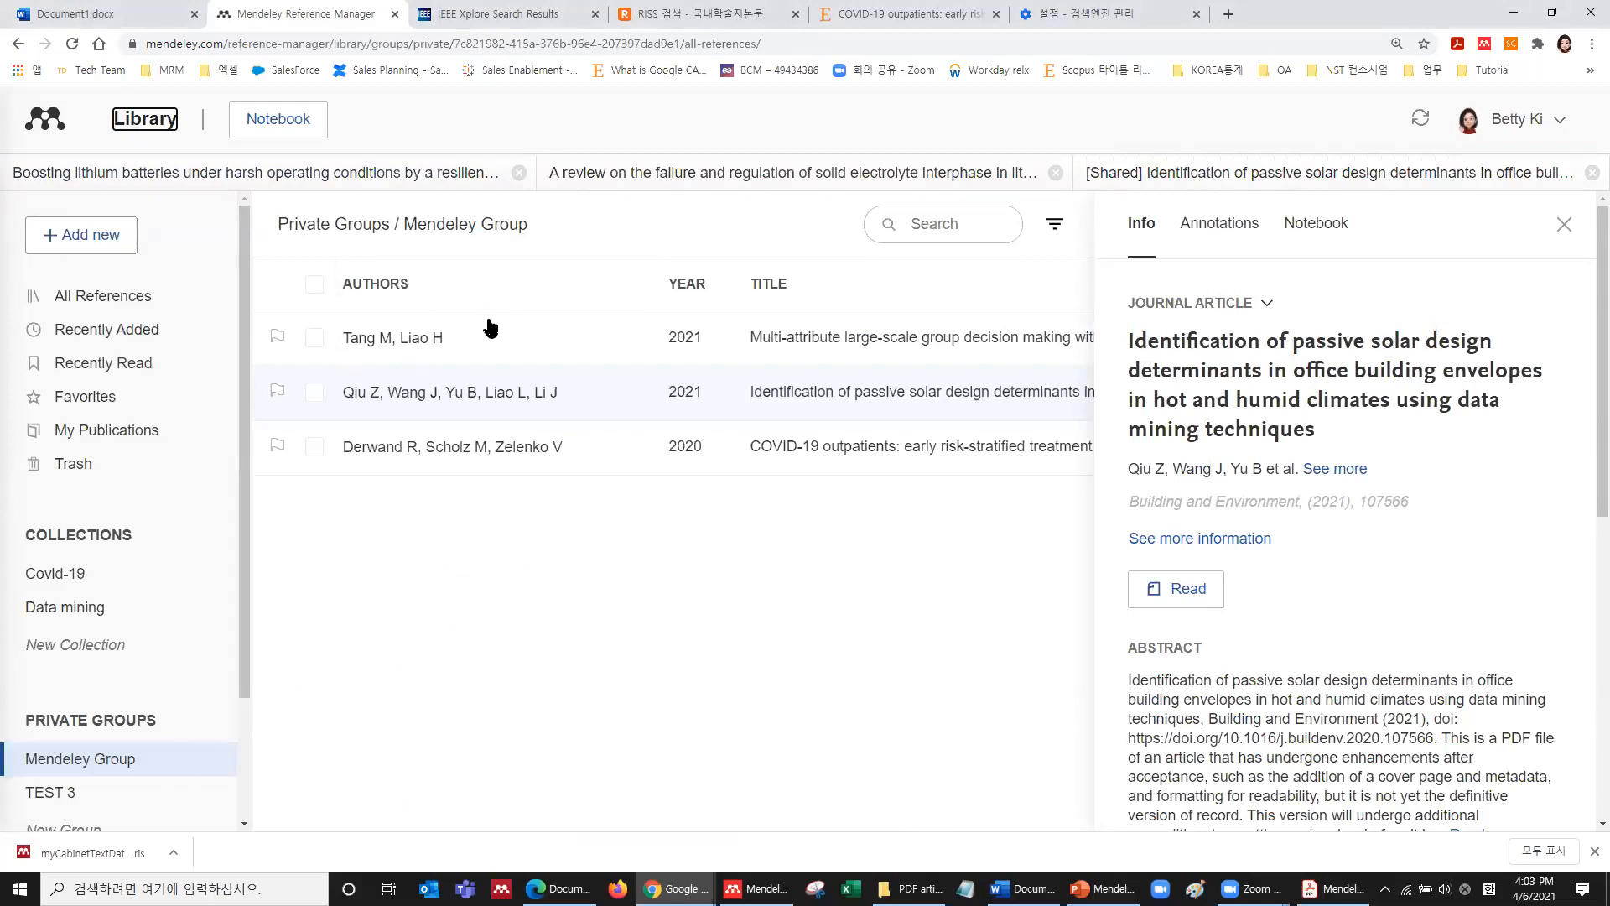
Show All References with the details panel closed, then switch to the Mendeley Reference Manager desktop app.
{"action": "left_click", "coordinate": [99, 295]}
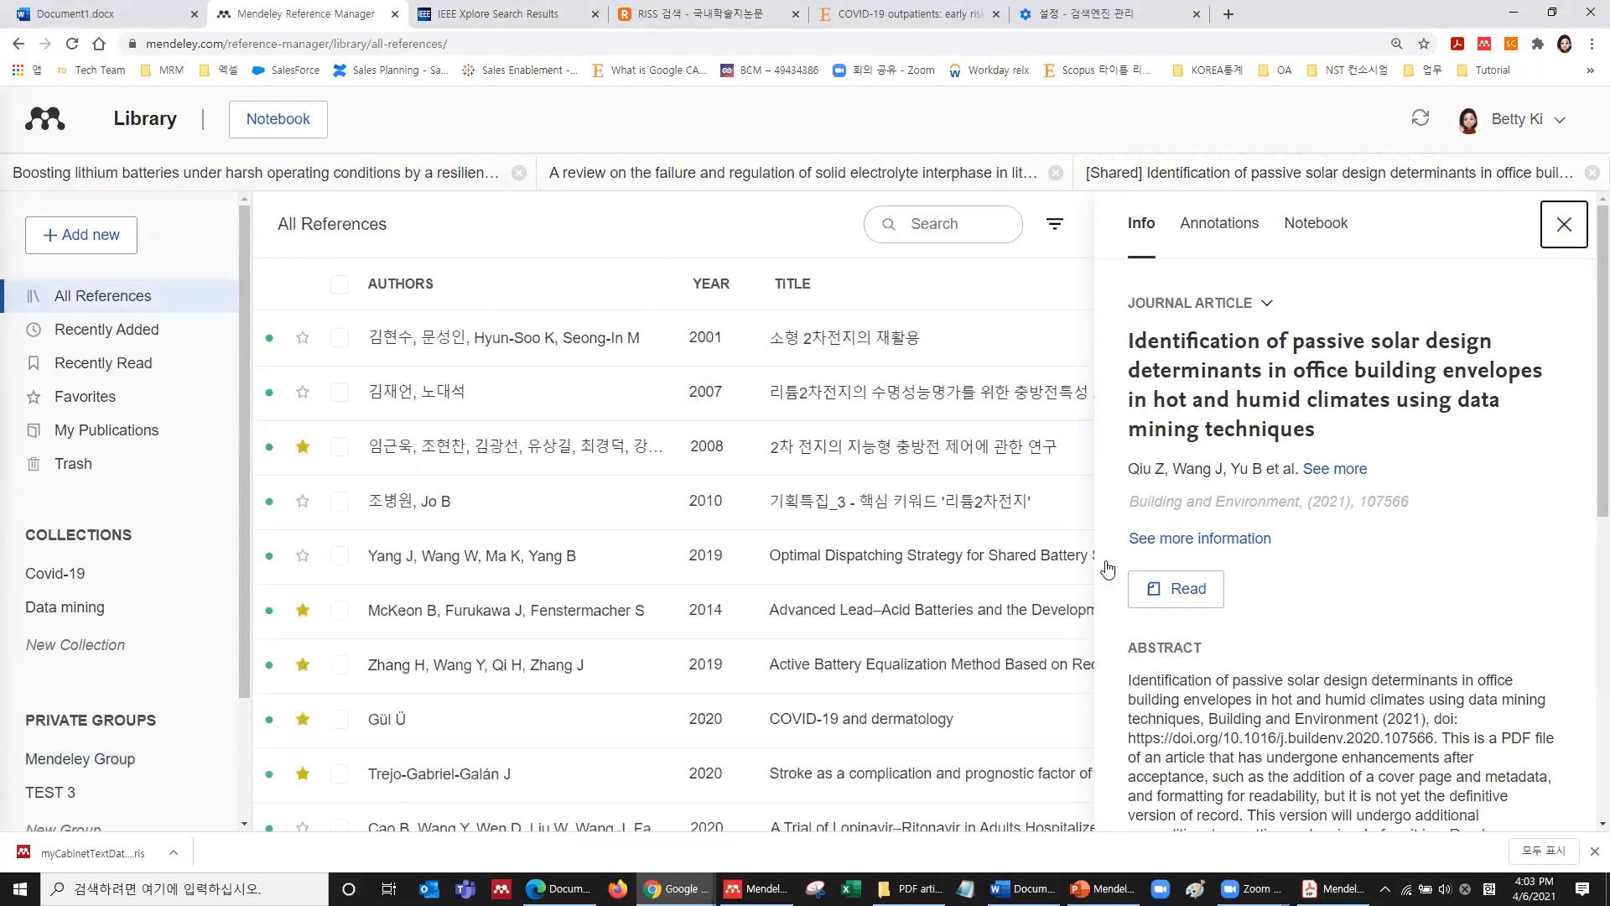
{"action": "left_click", "coordinate": [1564, 225]}
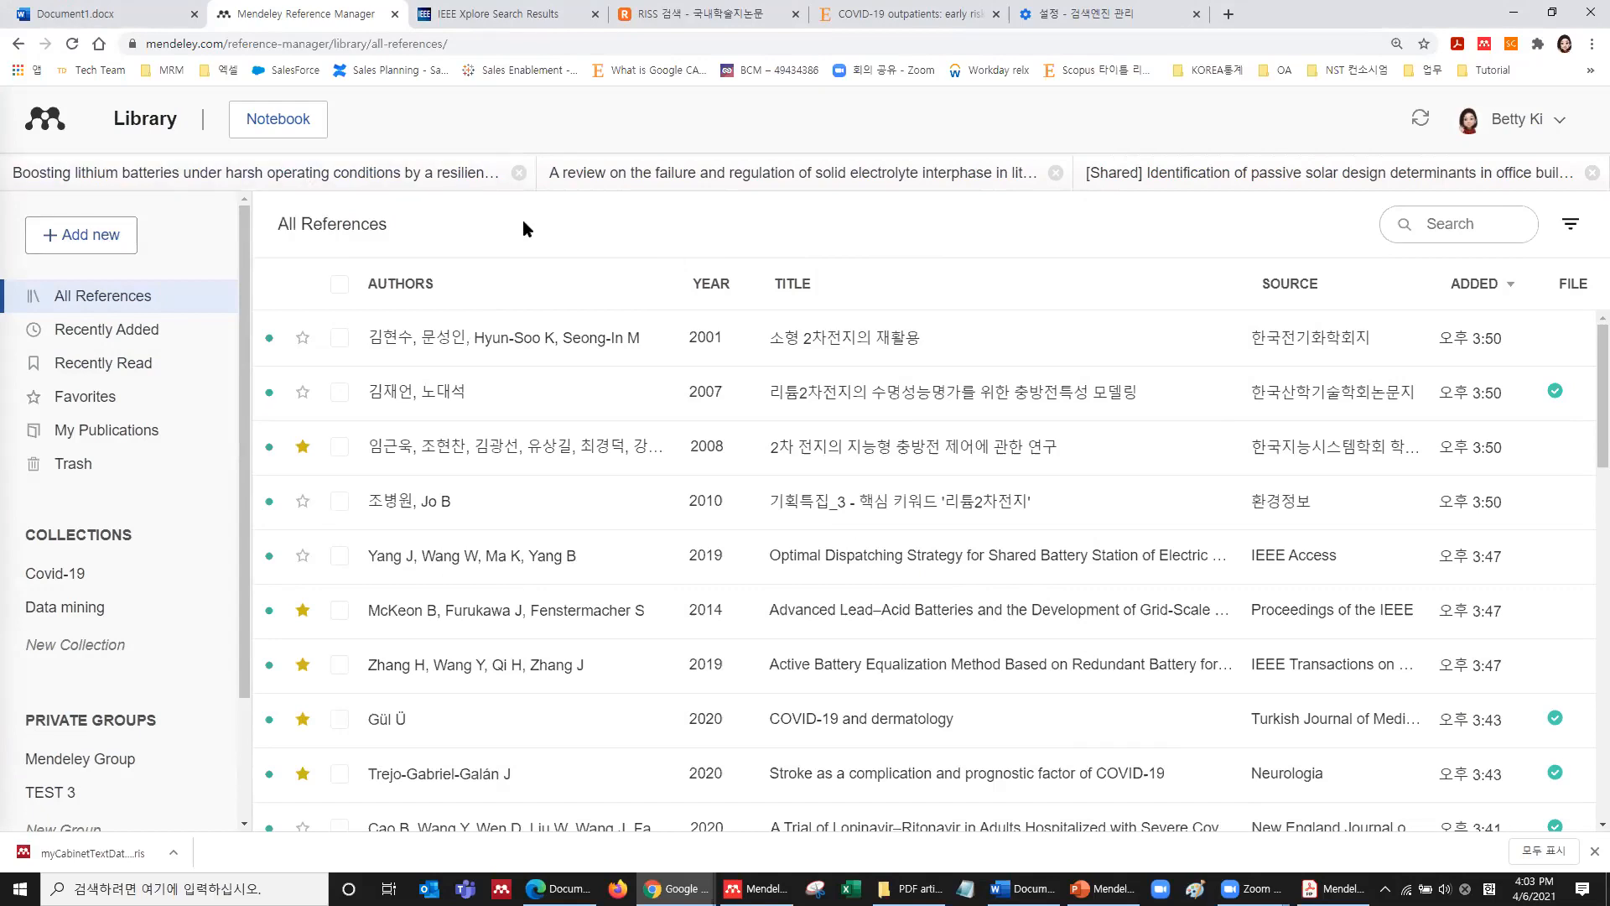
{"action": "left_click", "coordinate": [757, 888]}
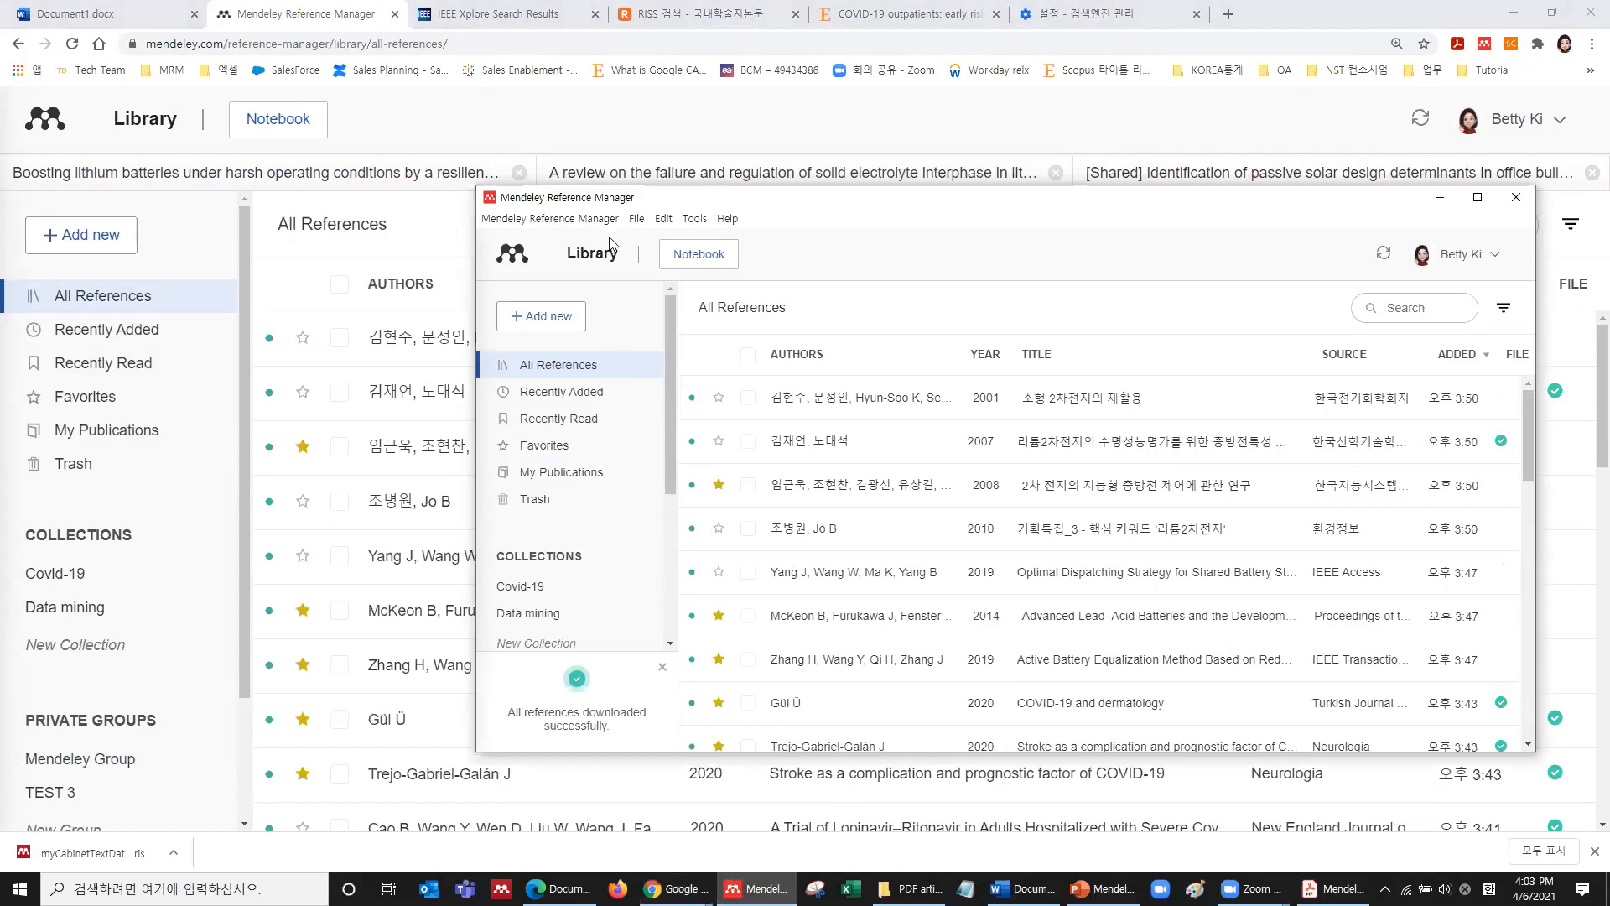
{"action": "left_click", "coordinate": [639, 219]}
{"action": "mouse_move", "coordinate": [657, 244]}
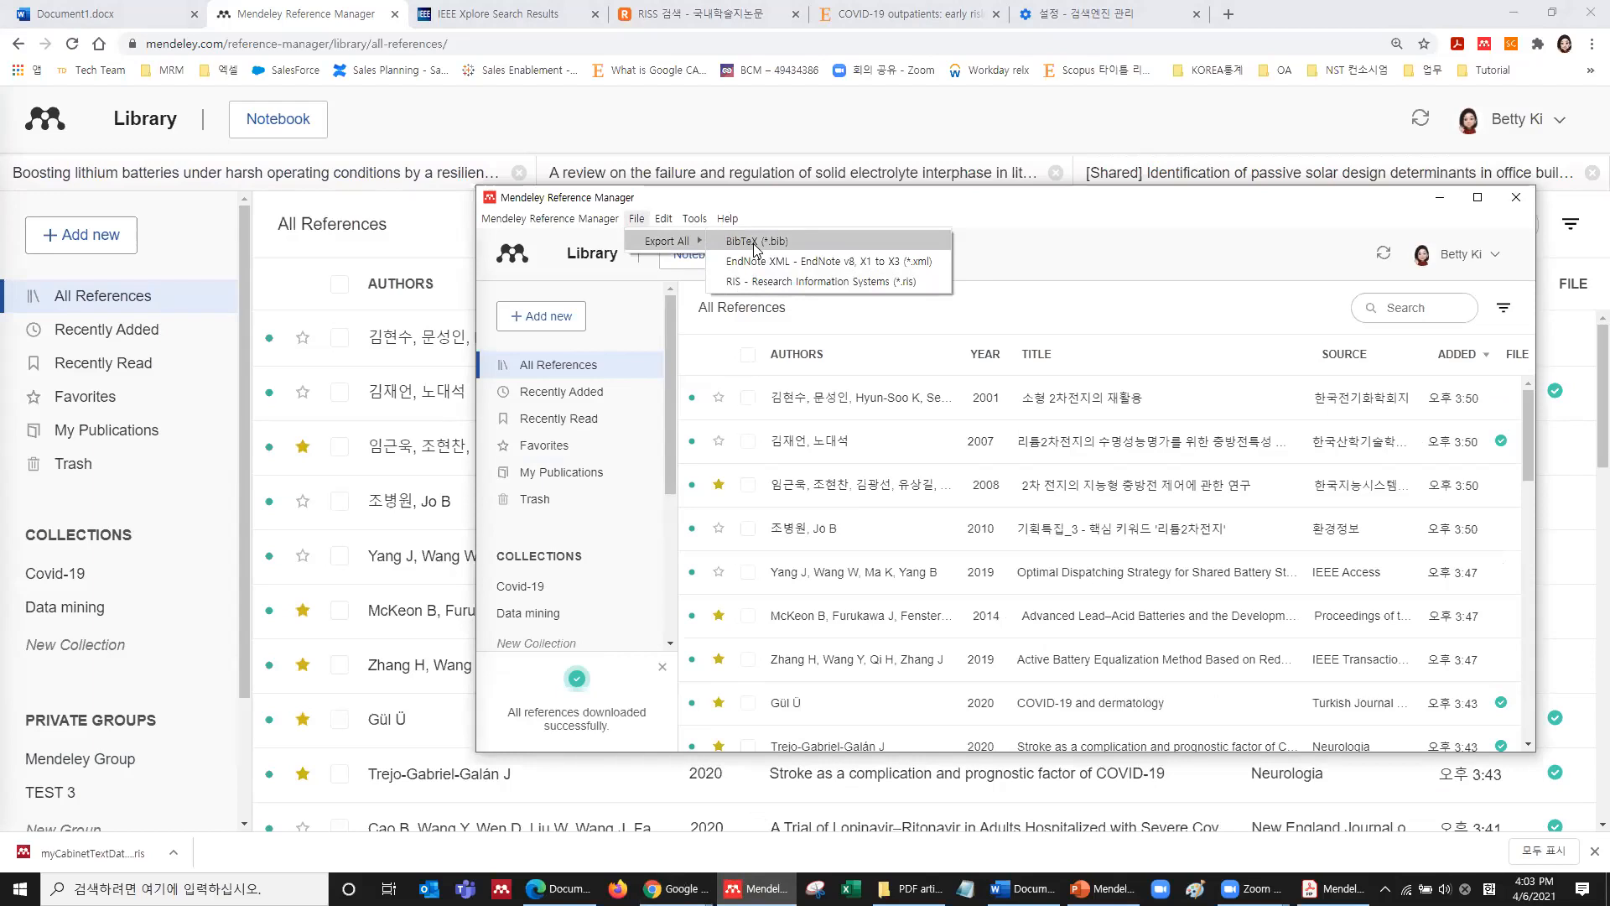
{"action": "left_click", "coordinate": [597, 113]}
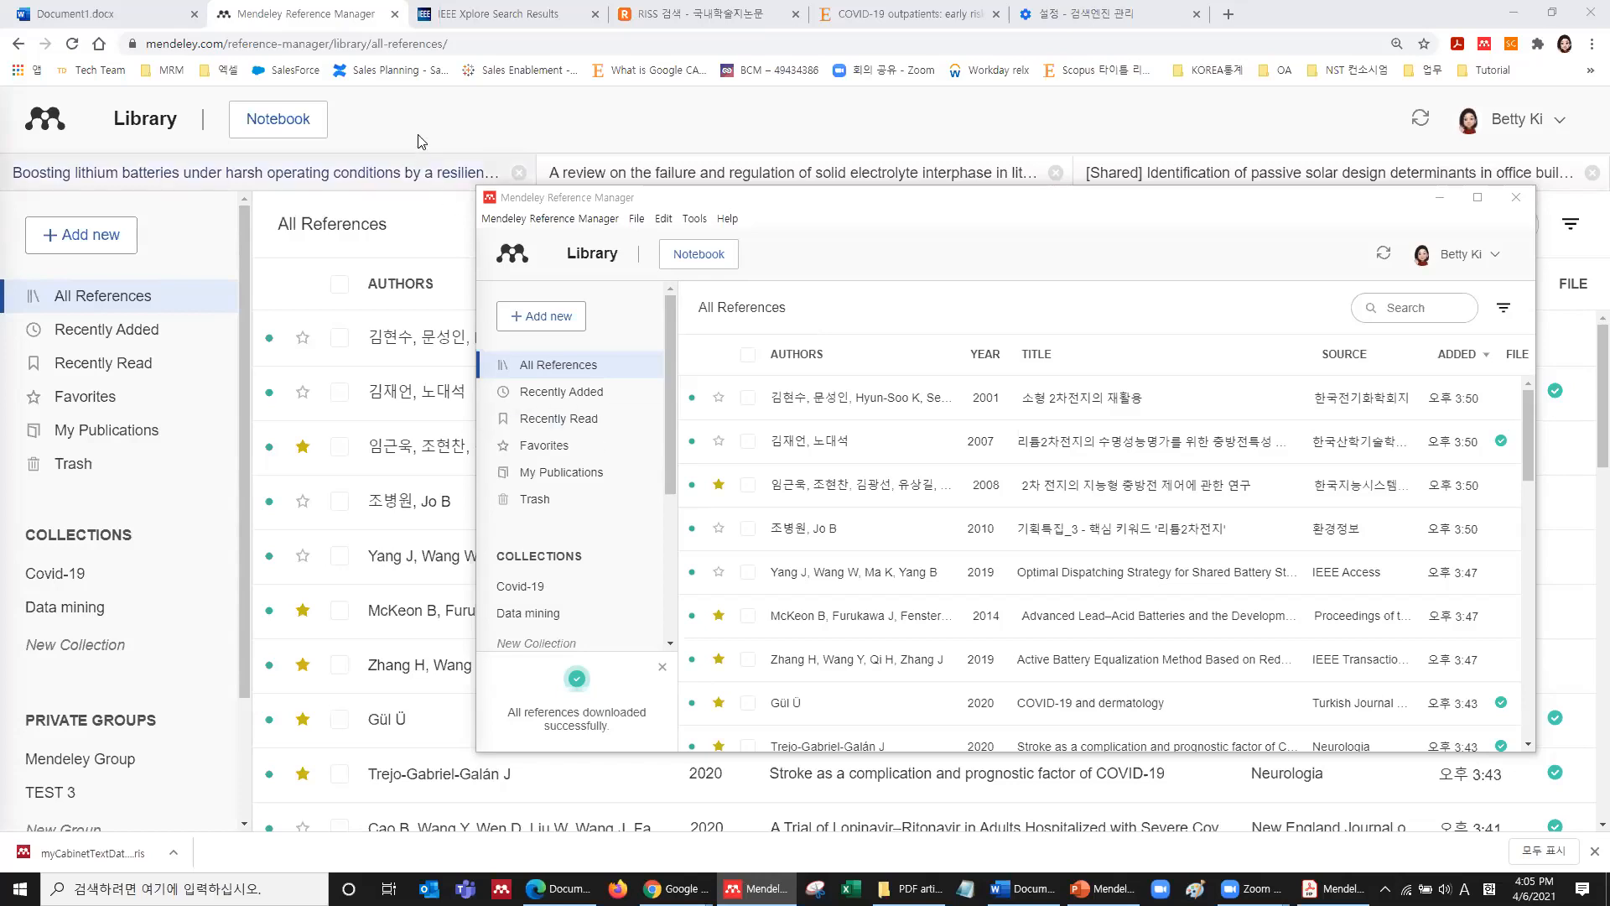
Bring the browser back and scroll through the web library's All References list.
{"action": "left_click", "coordinate": [587, 174]}
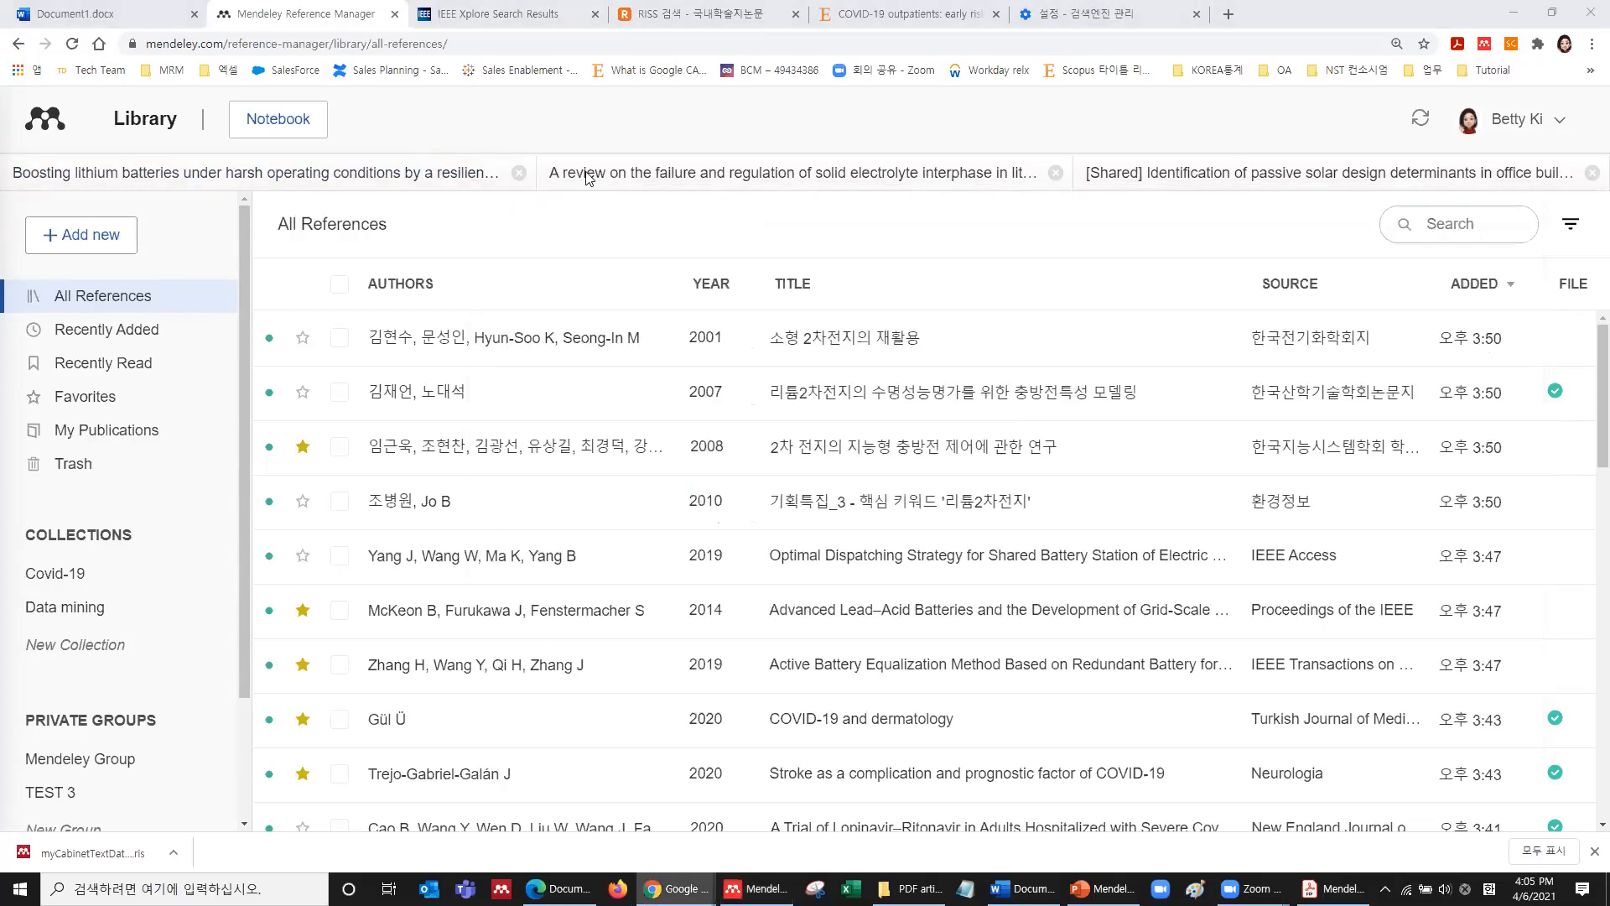
{"action": "scroll", "coordinate": [892, 469], "scroll_direction": "down", "scroll_amount": 7}
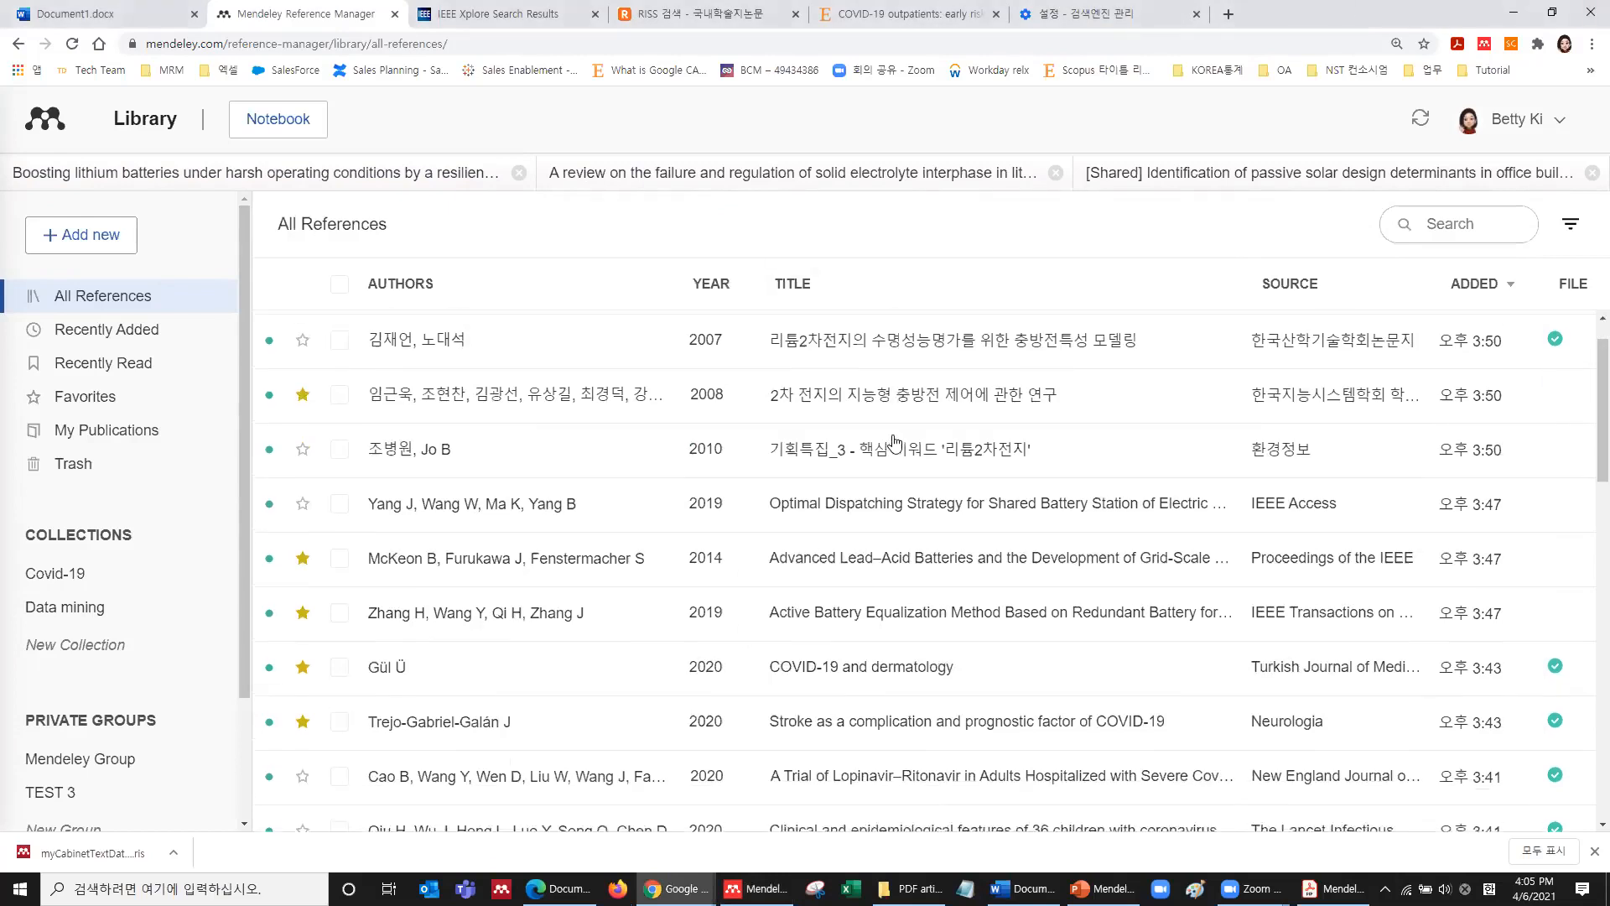
{"action": "scroll", "coordinate": [891, 473], "scroll_direction": "down", "scroll_amount": 5}
{"action": "scroll", "coordinate": [891, 472], "scroll_direction": "up", "scroll_amount": 10}
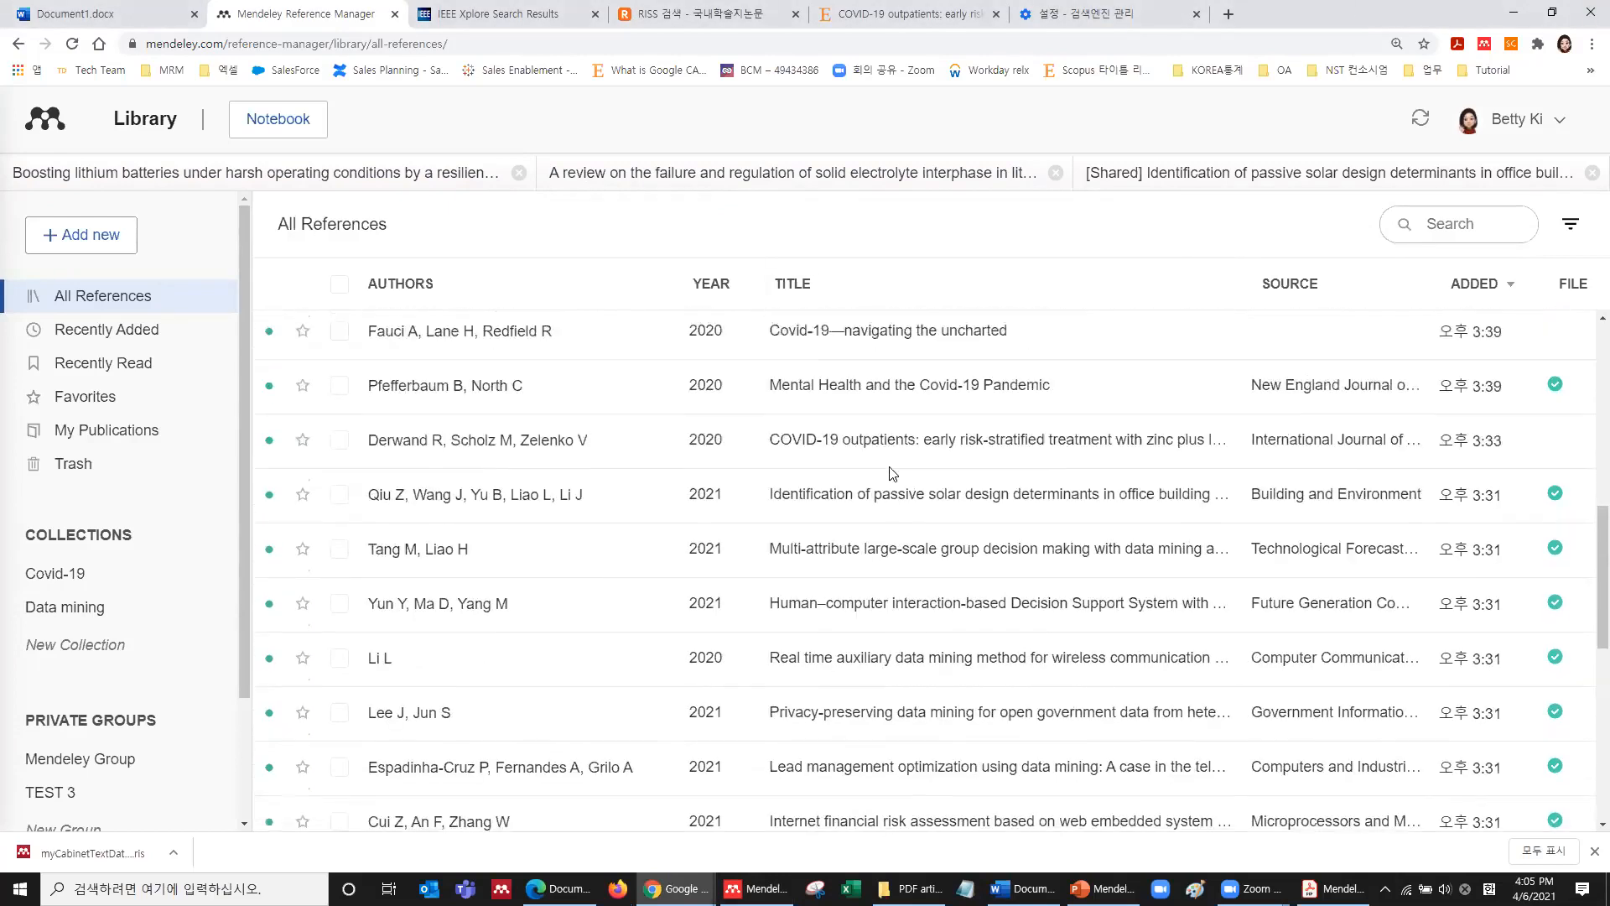
{"action": "scroll", "coordinate": [892, 472], "scroll_direction": "up", "scroll_amount": 3}
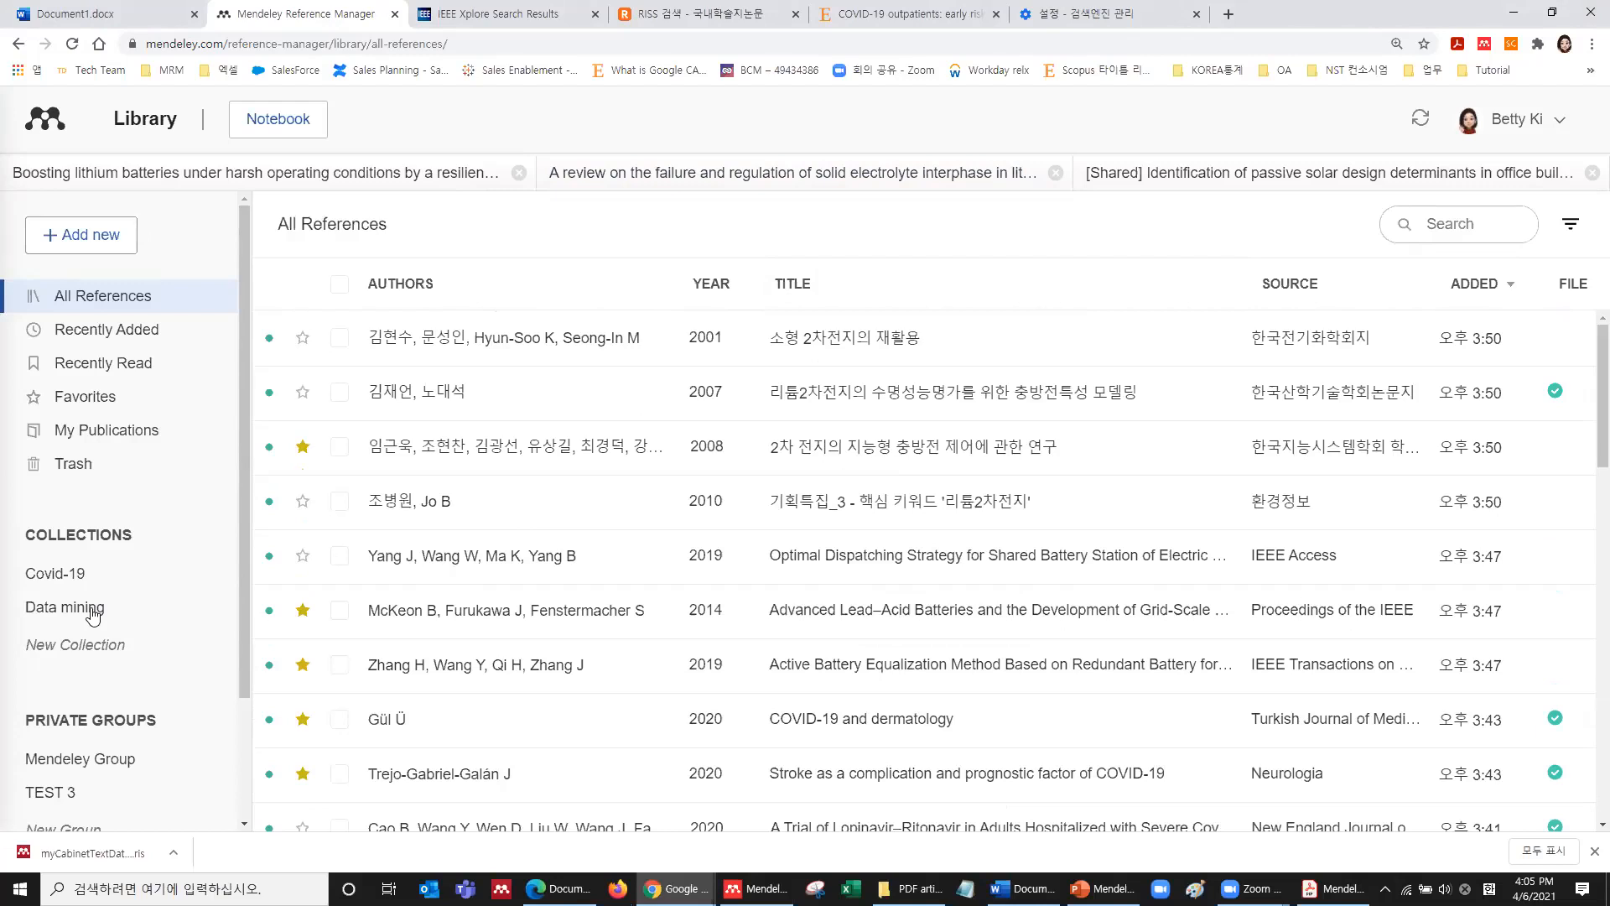
Search the reference library for 'dispatching'.
{"action": "left_click", "coordinate": [1466, 228]}
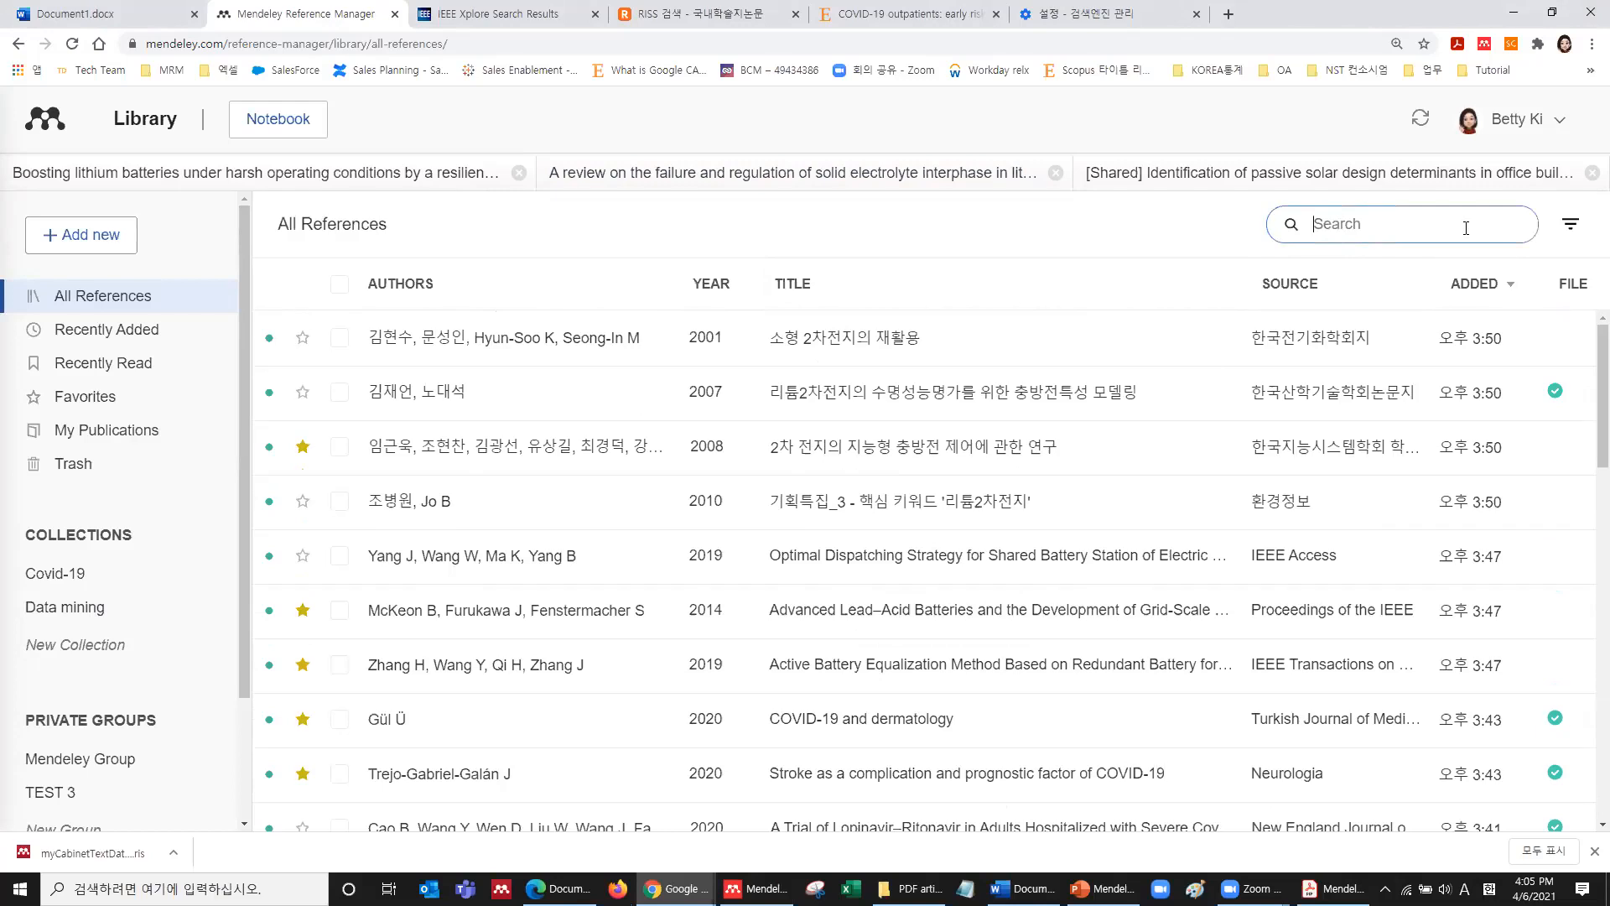
{"action": "key", "text": "Hangul"}
{"action": "type", "text": "얌"}
{"action": "key", "text": "BackSpace"}
{"action": "key", "text": "BackSpace"}
{"action": "key", "text": "BackSpace"}
{"action": "key", "text": "Hangul"}
{"action": "type", "text": "dispatching"}
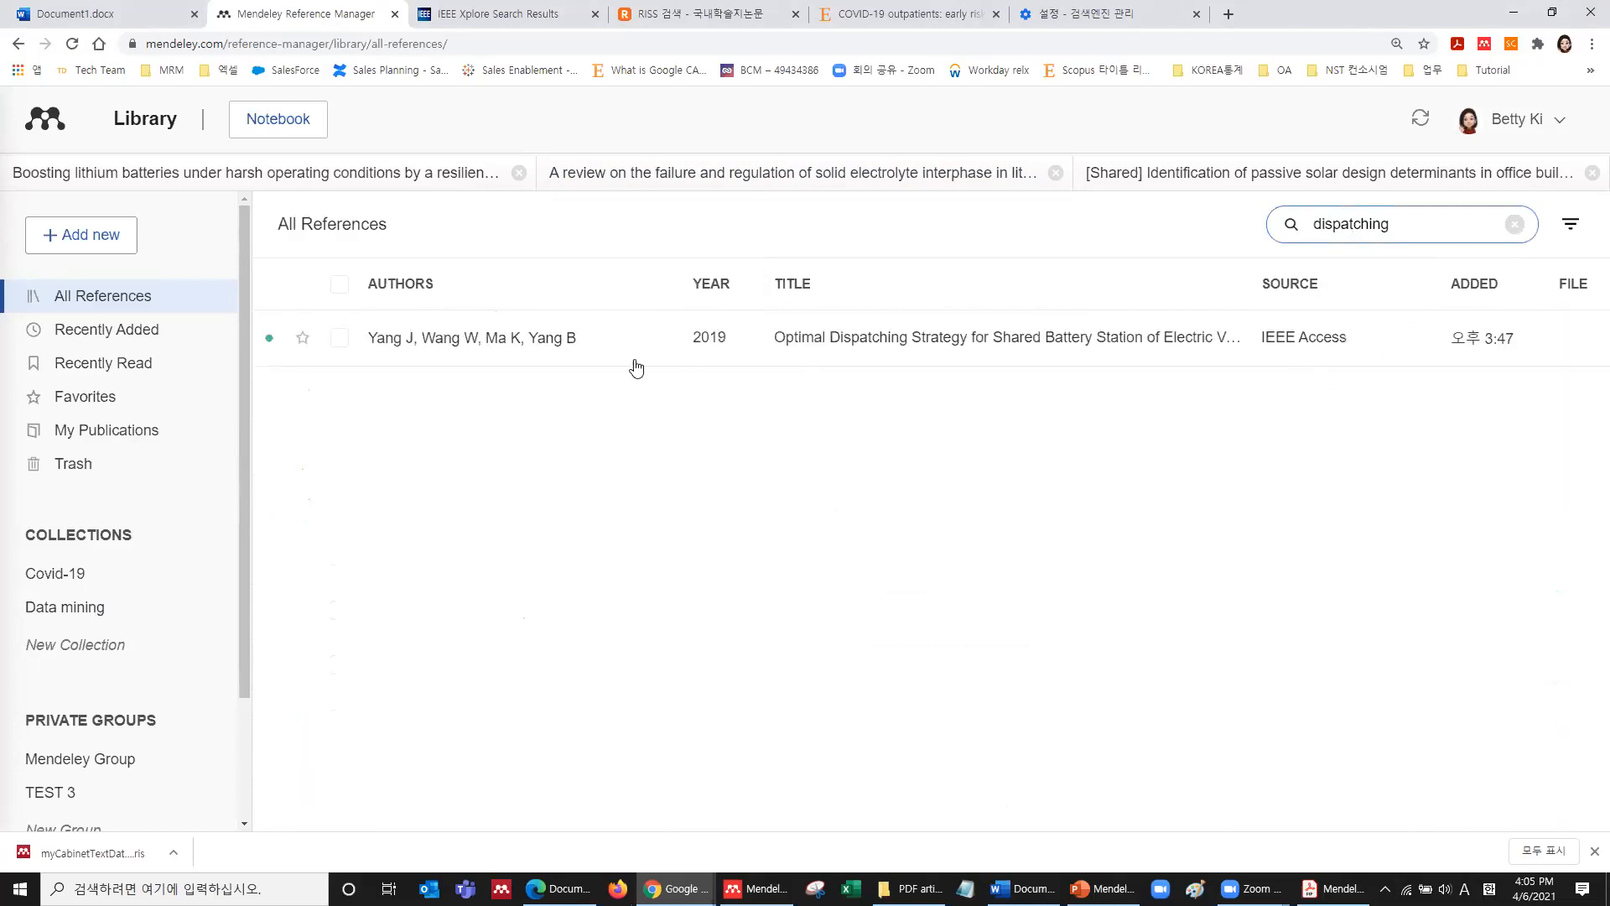
Clear the search and open the McKeon 2014 Advanced Lead–Acid Batteries reference details.
{"action": "left_click", "coordinate": [1295, 226]}
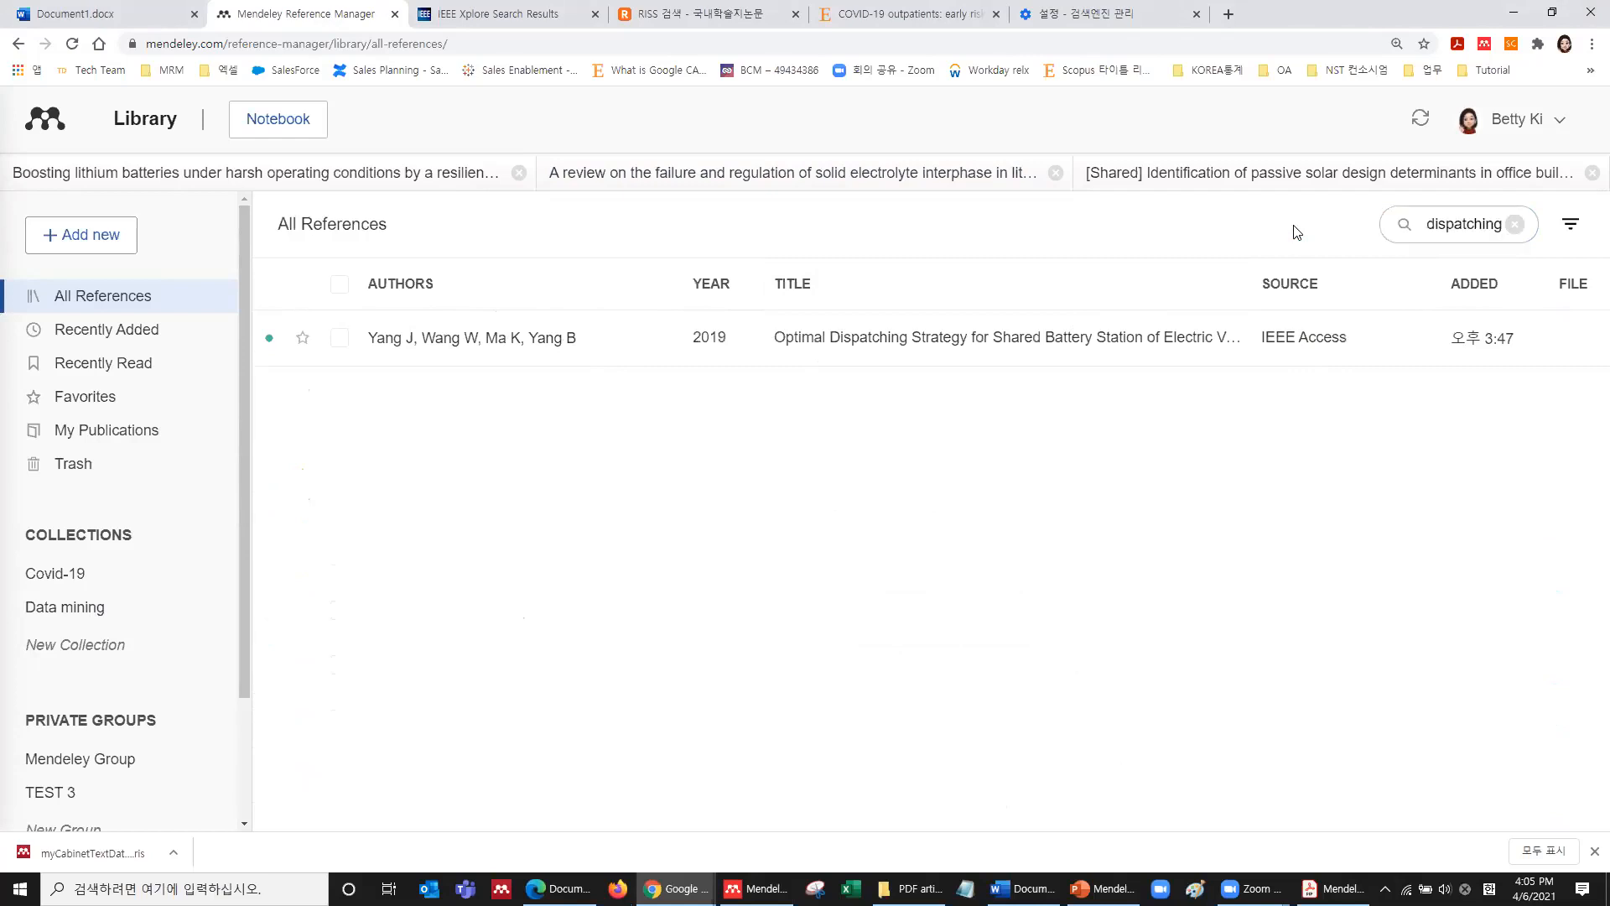
{"action": "left_click", "coordinate": [1514, 225]}
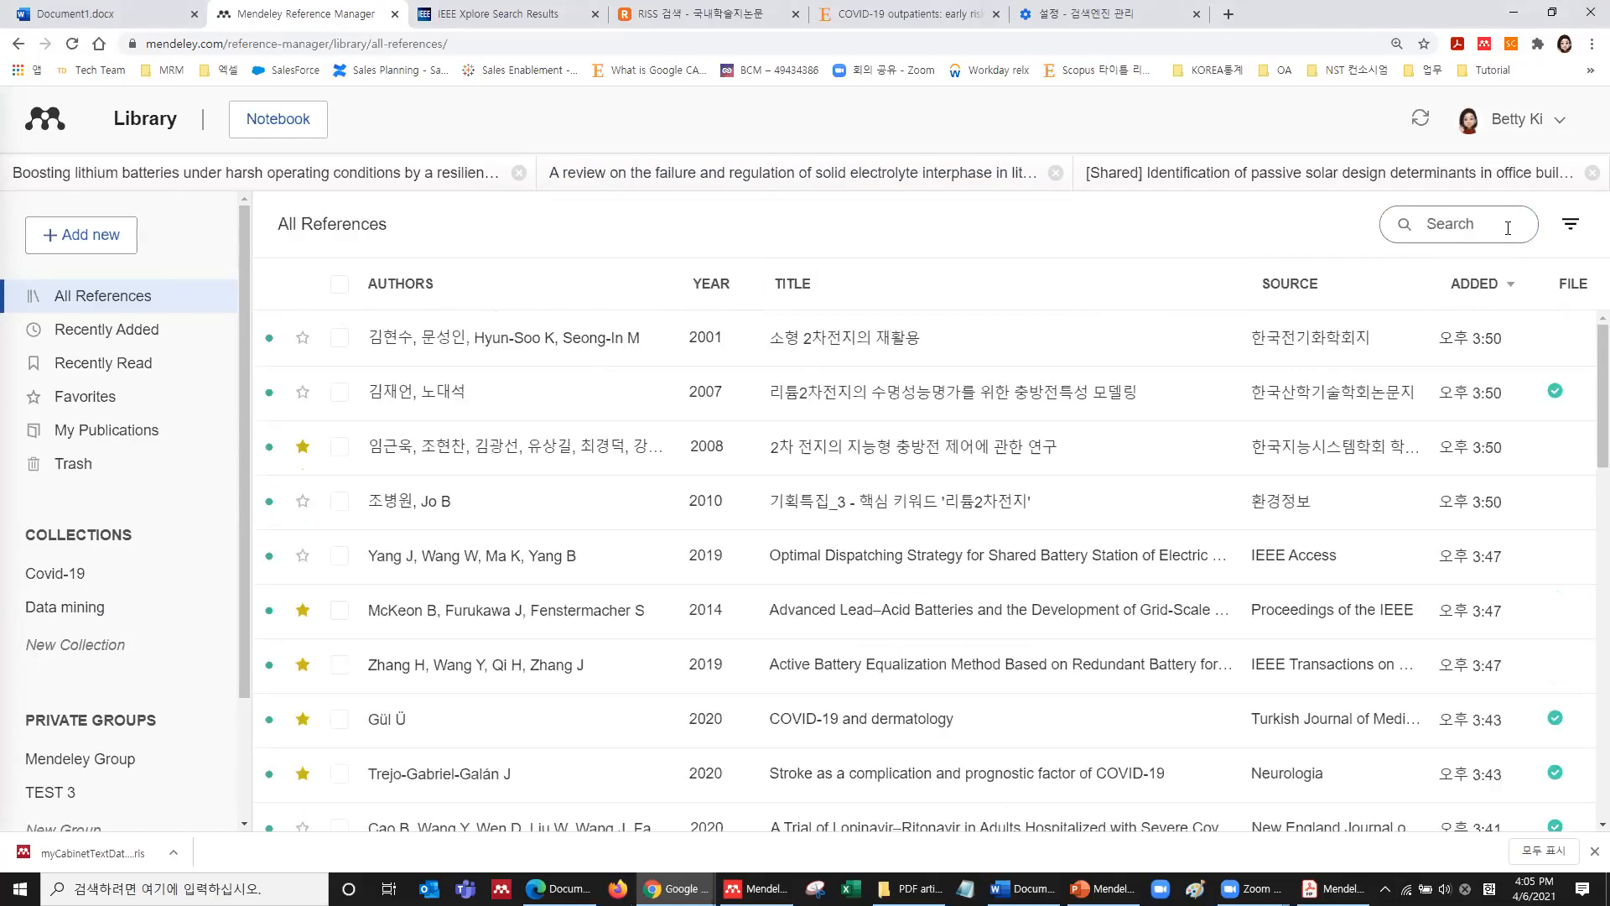
{"action": "left_click", "coordinate": [988, 613]}
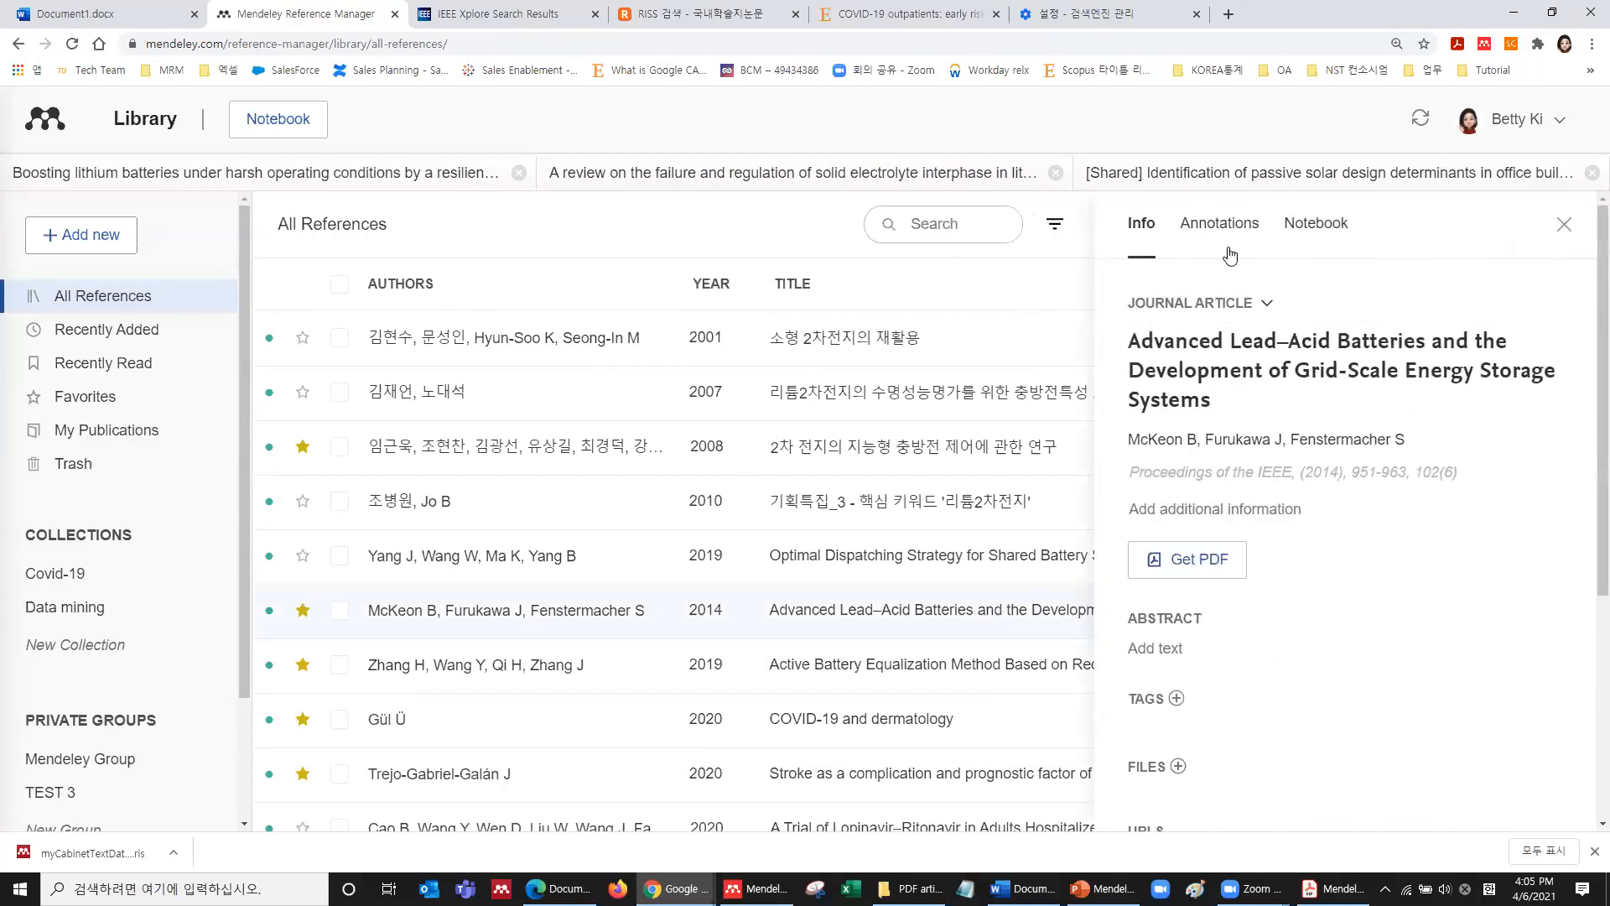
Add the general note 'mendeley test' to the Advanced Lead–Acid Batteries reference.
{"action": "left_click", "coordinate": [1207, 225]}
{"action": "left_click", "coordinate": [1192, 347]}
{"action": "type", "text": "sdfsdfsd"}
{"action": "key", "text": "BackSpace"}
{"action": "key", "text": "BackSpace"}
{"action": "key", "text": "BackSpace"}
{"action": "key", "text": "BackSpace"}
{"action": "key", "text": "BackSpace"}
{"action": "key", "text": "BackSpace"}
{"action": "key", "text": "BackSpace"}
{"action": "key", "text": "BackSpace"}
{"action": "type", "text": "mendeley test"}
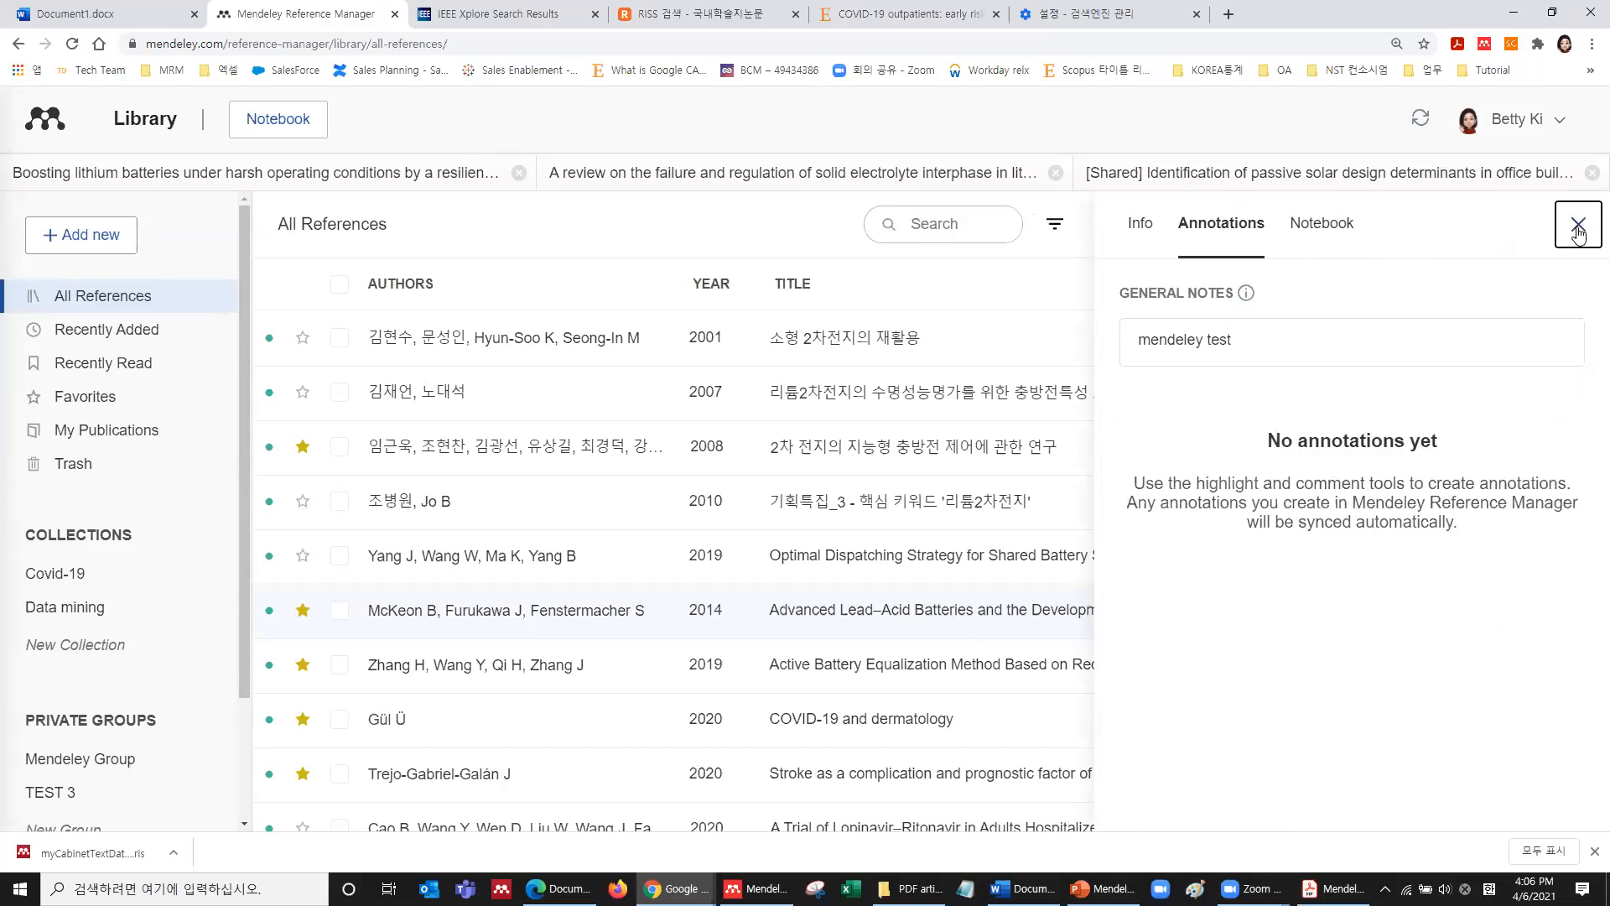
Close the details panel and search the library for 'mendeley test'.
{"action": "left_click", "coordinate": [1577, 233]}
{"action": "left_click", "coordinate": [1501, 226]}
{"action": "type", "text": "mendeley test"}
{"action": "key", "text": "Return"}
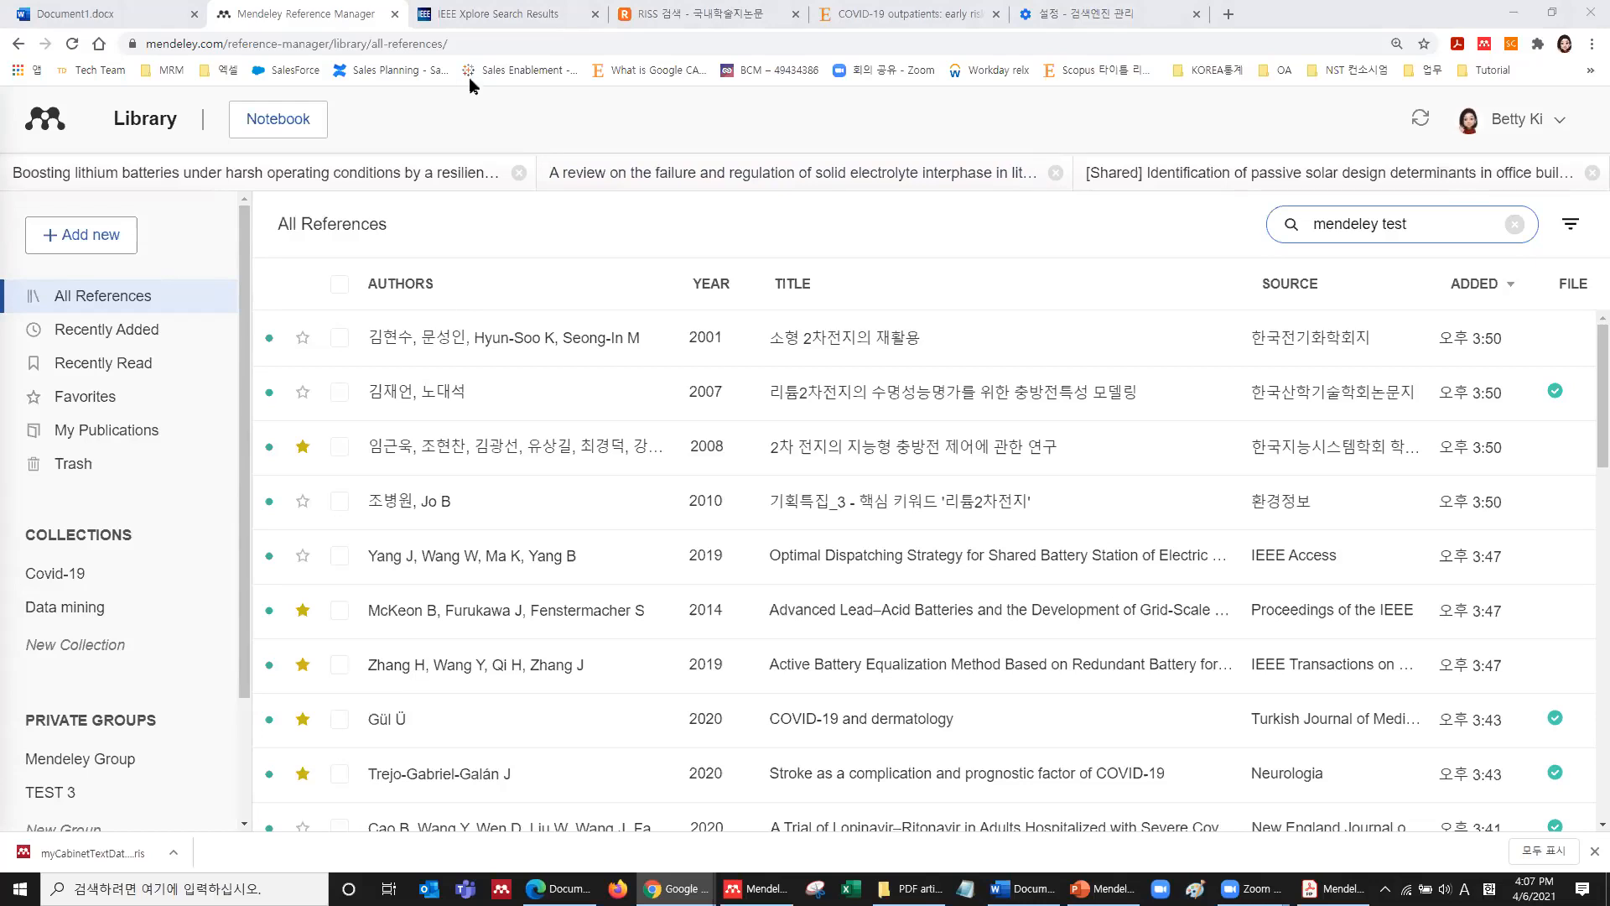
{"action": "left_click", "coordinate": [511, 50]}
{"action": "type", "text": "www.me"}
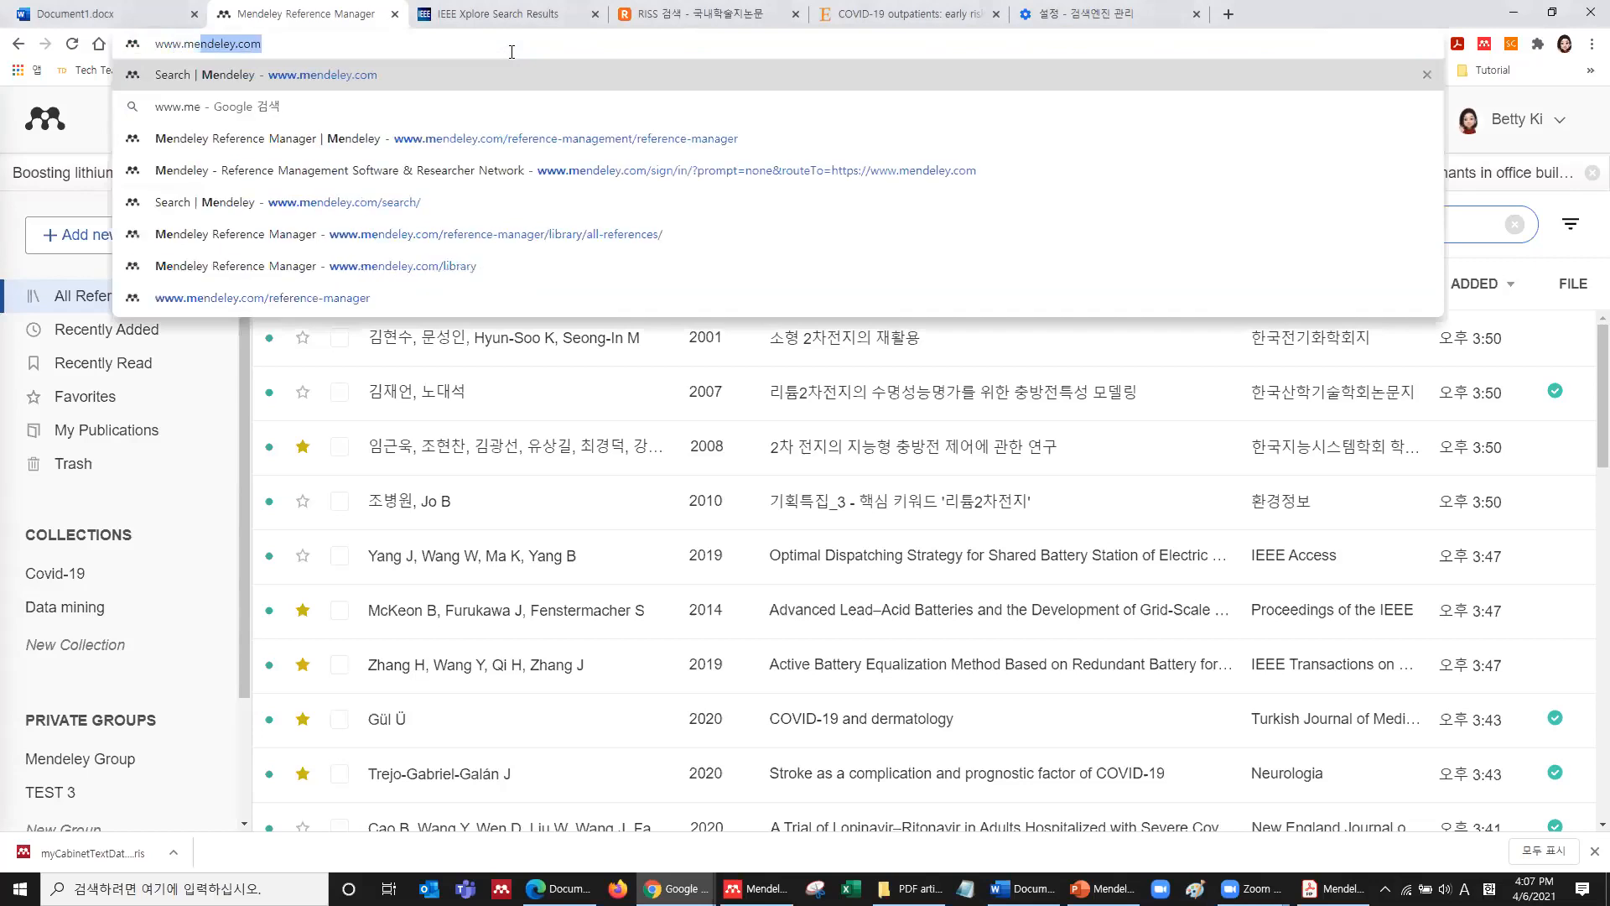
{"action": "key", "text": "Return"}
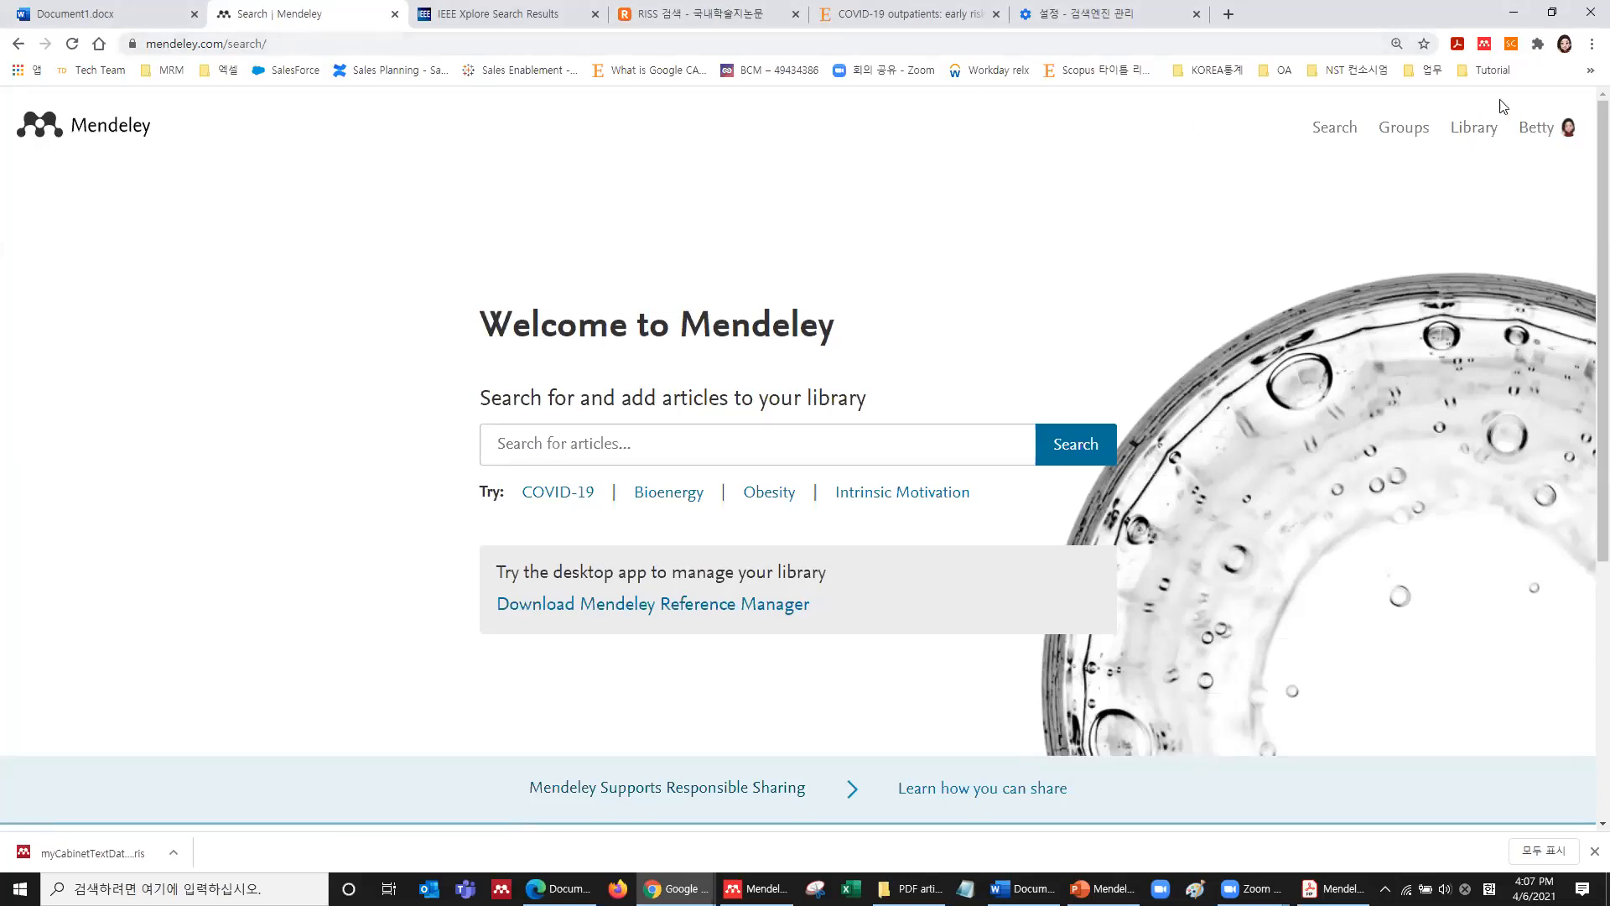
{"action": "left_click", "coordinate": [1536, 134]}
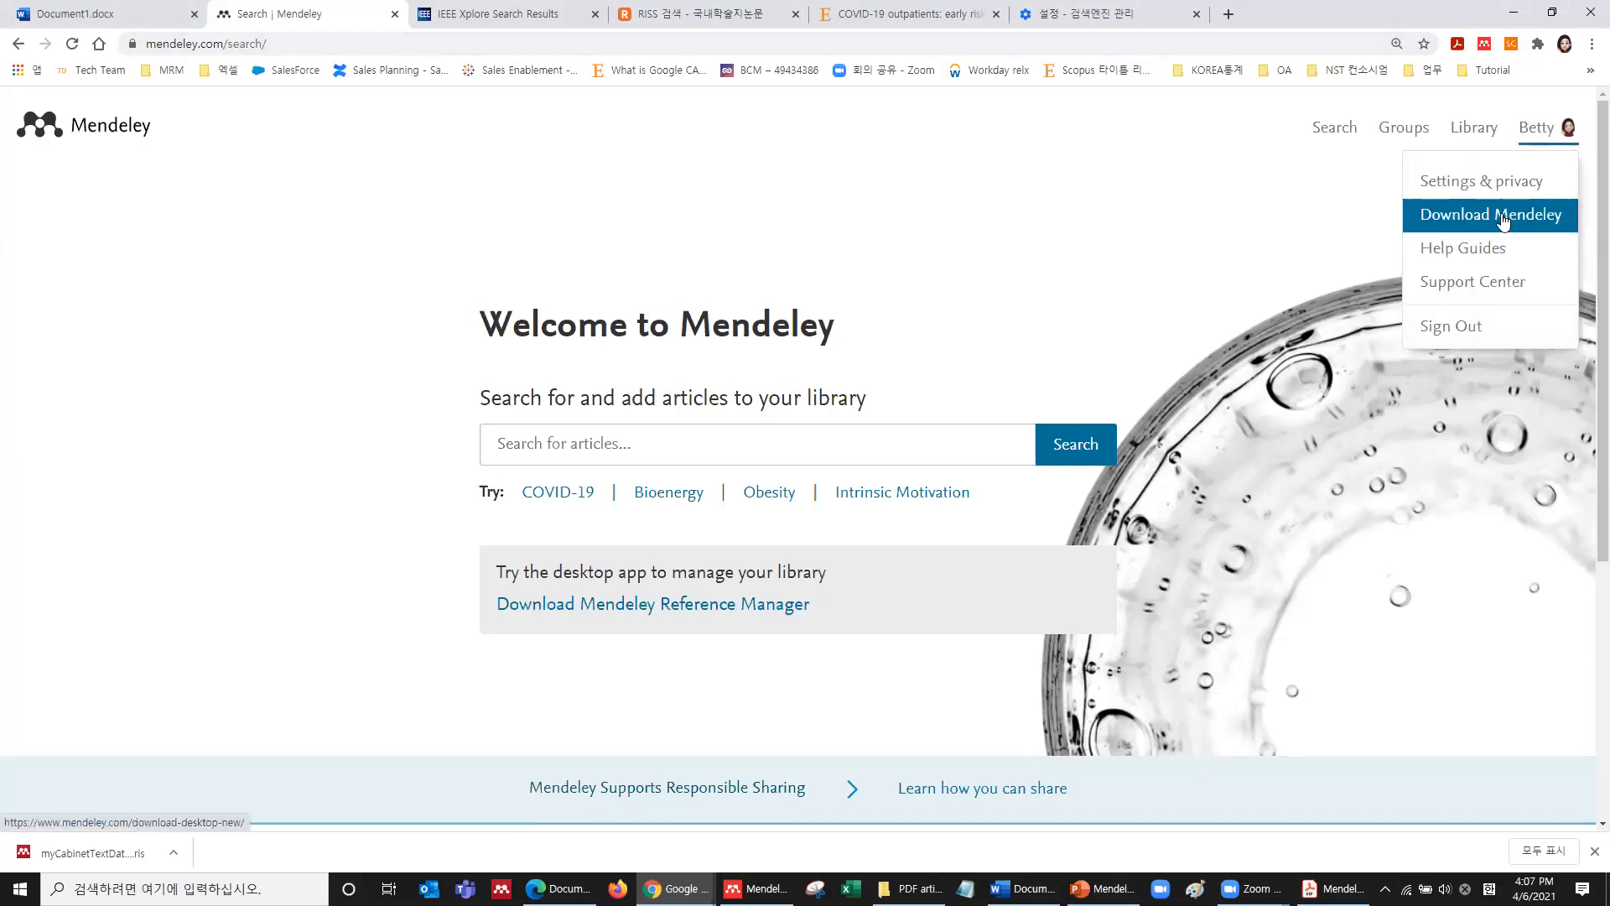
{"action": "left_click", "coordinate": [1476, 214]}
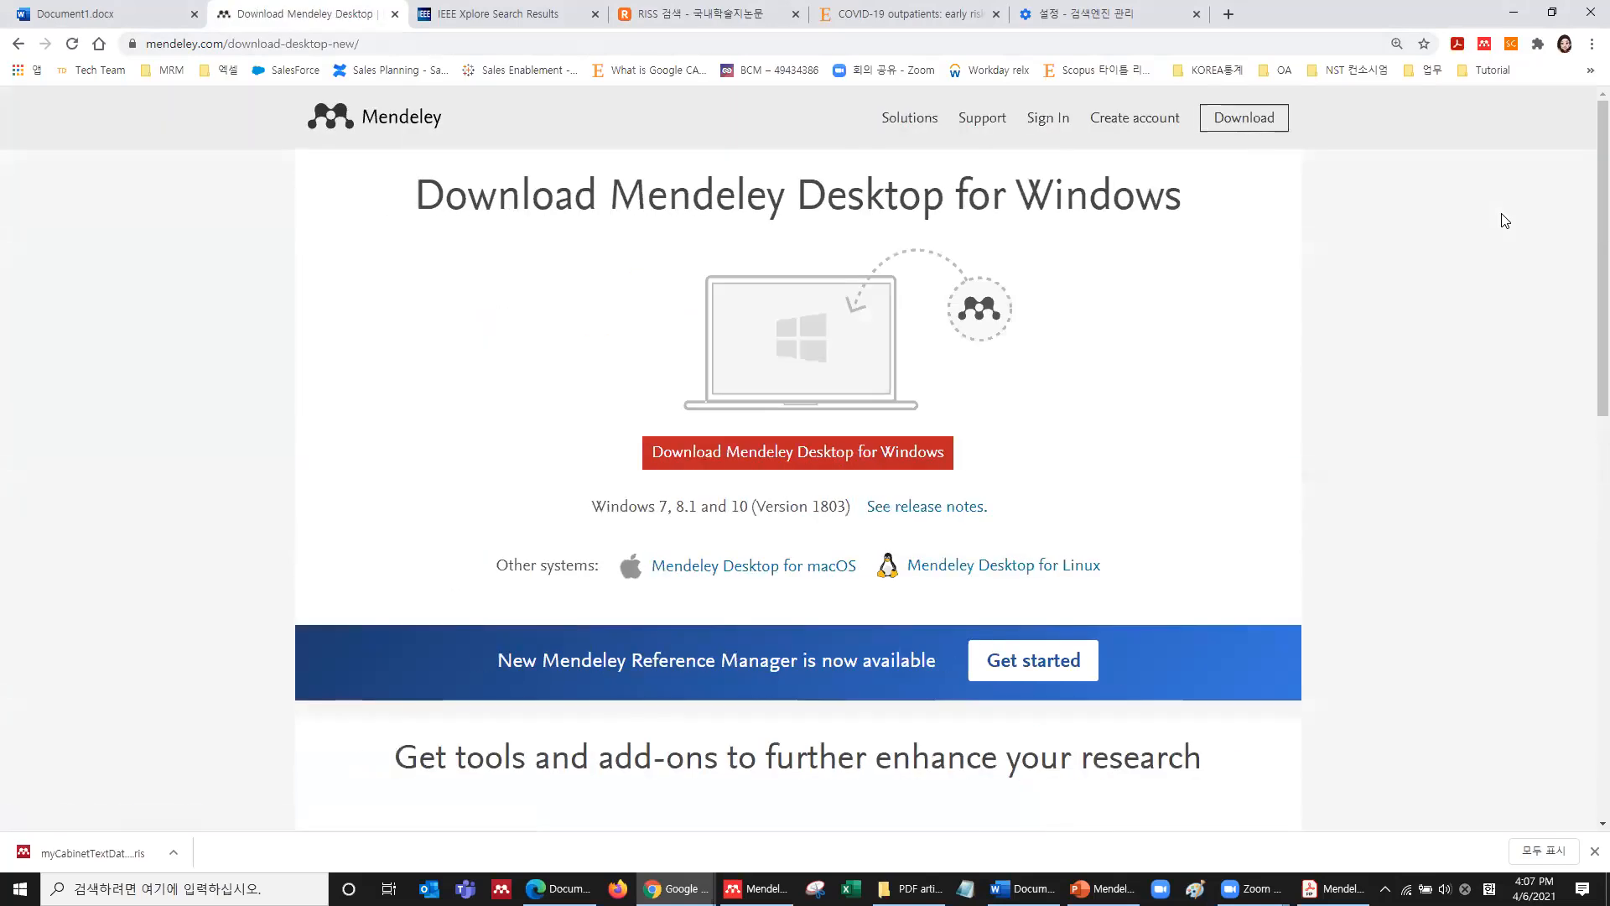
Follow the Citation Plugin's Find out more to the Get Mendeley Cite AppSource listing.
{"action": "scroll", "coordinate": [987, 435], "scroll_direction": "down", "scroll_amount": 5}
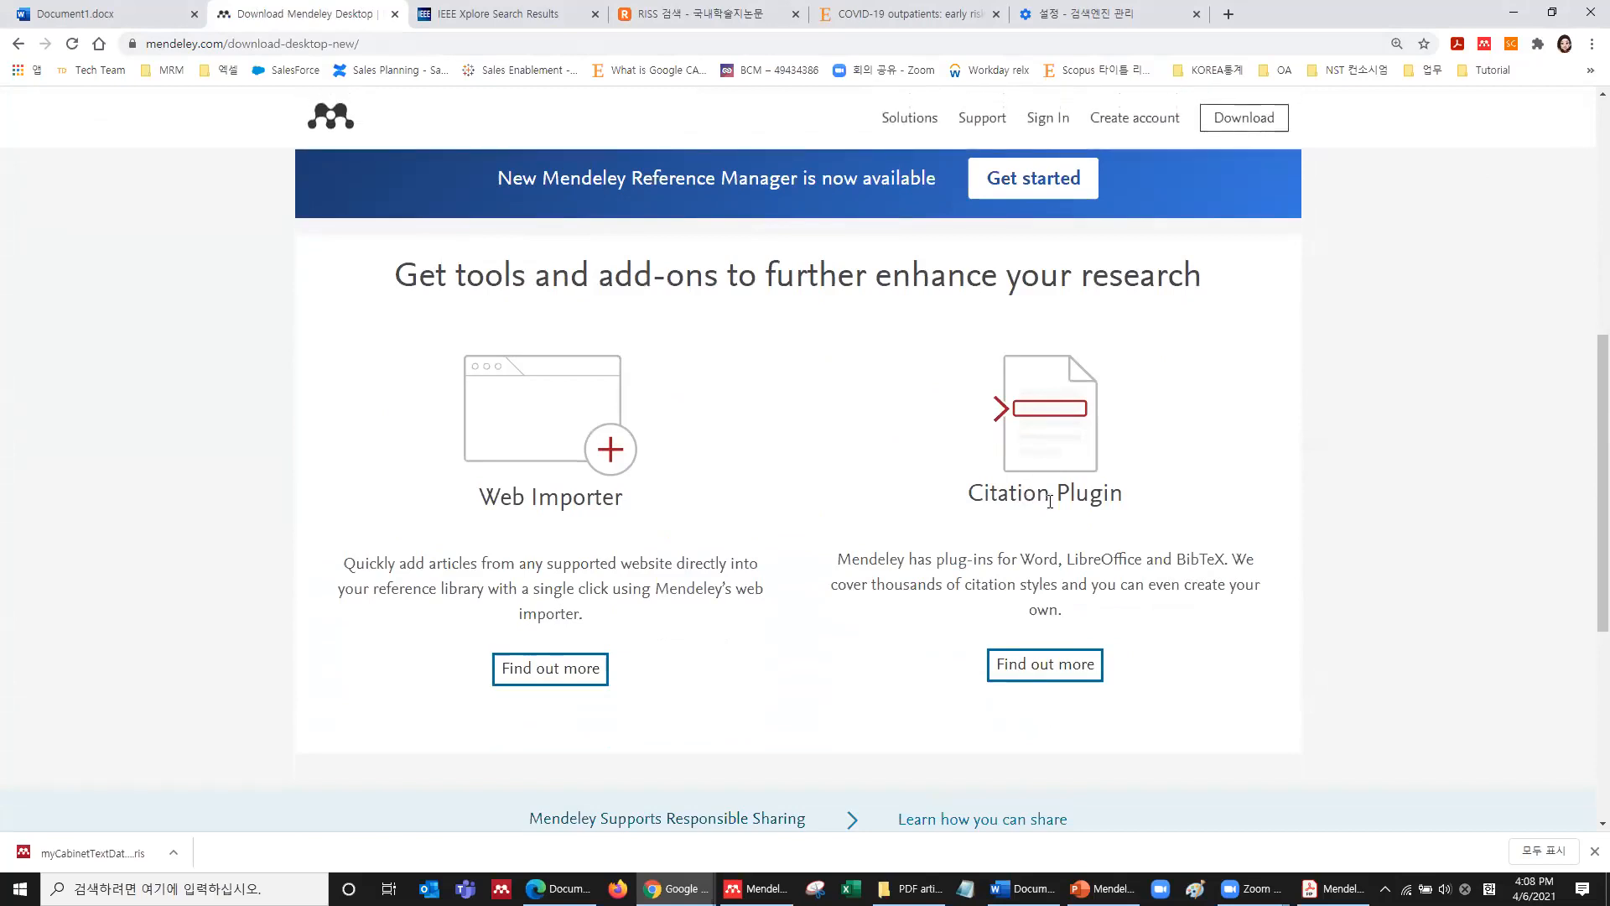
{"action": "left_click", "coordinate": [1072, 670]}
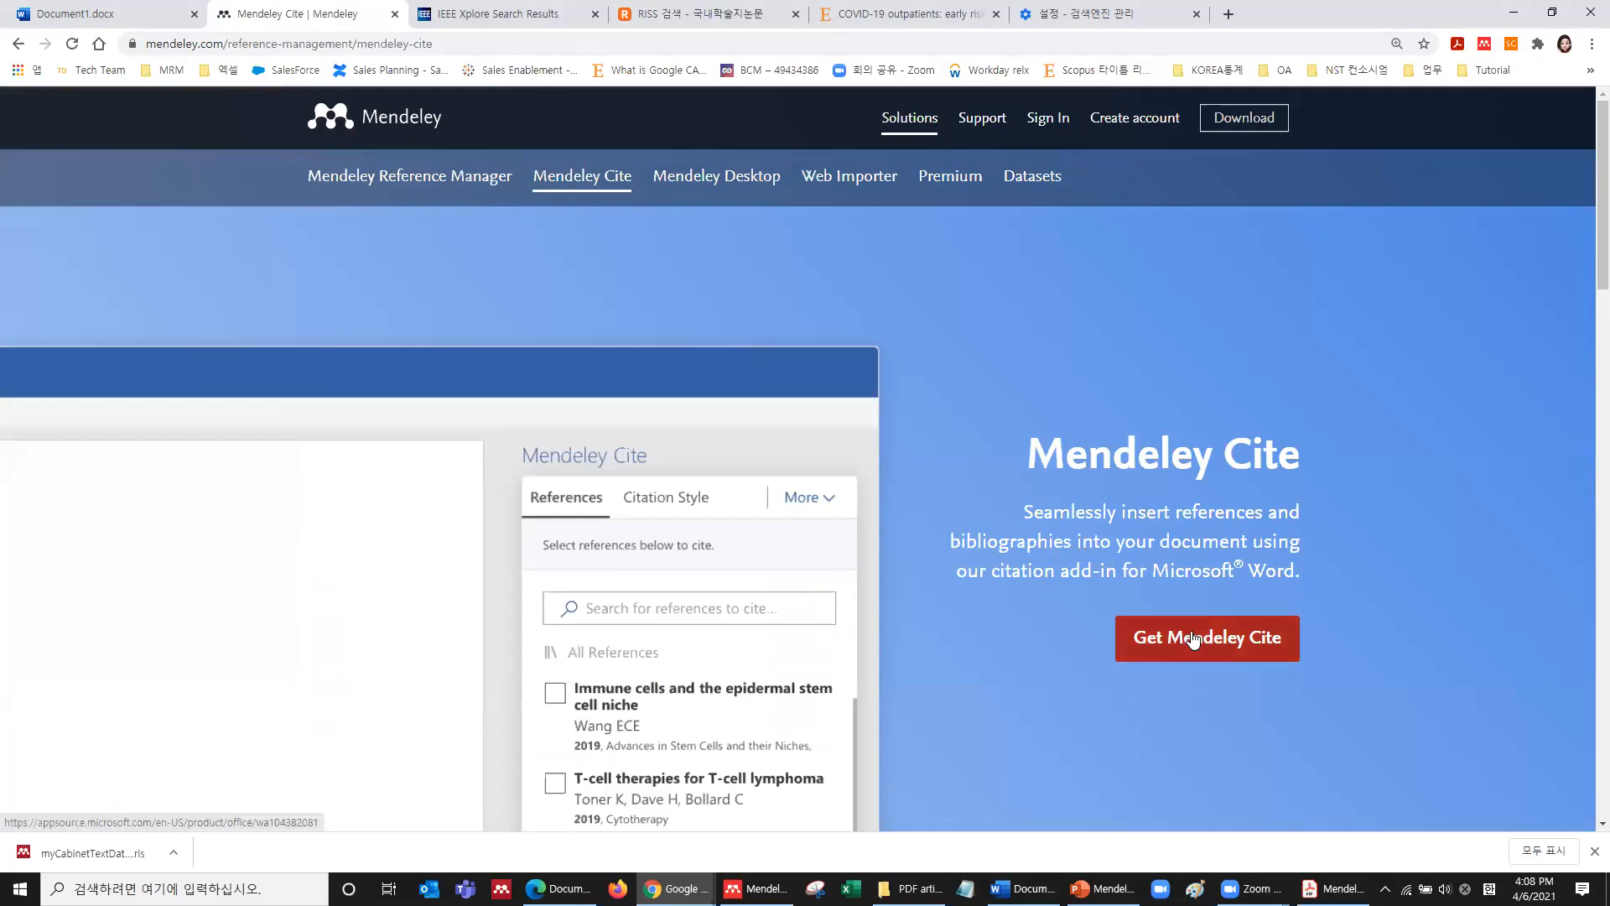
{"action": "left_click", "coordinate": [1245, 644]}
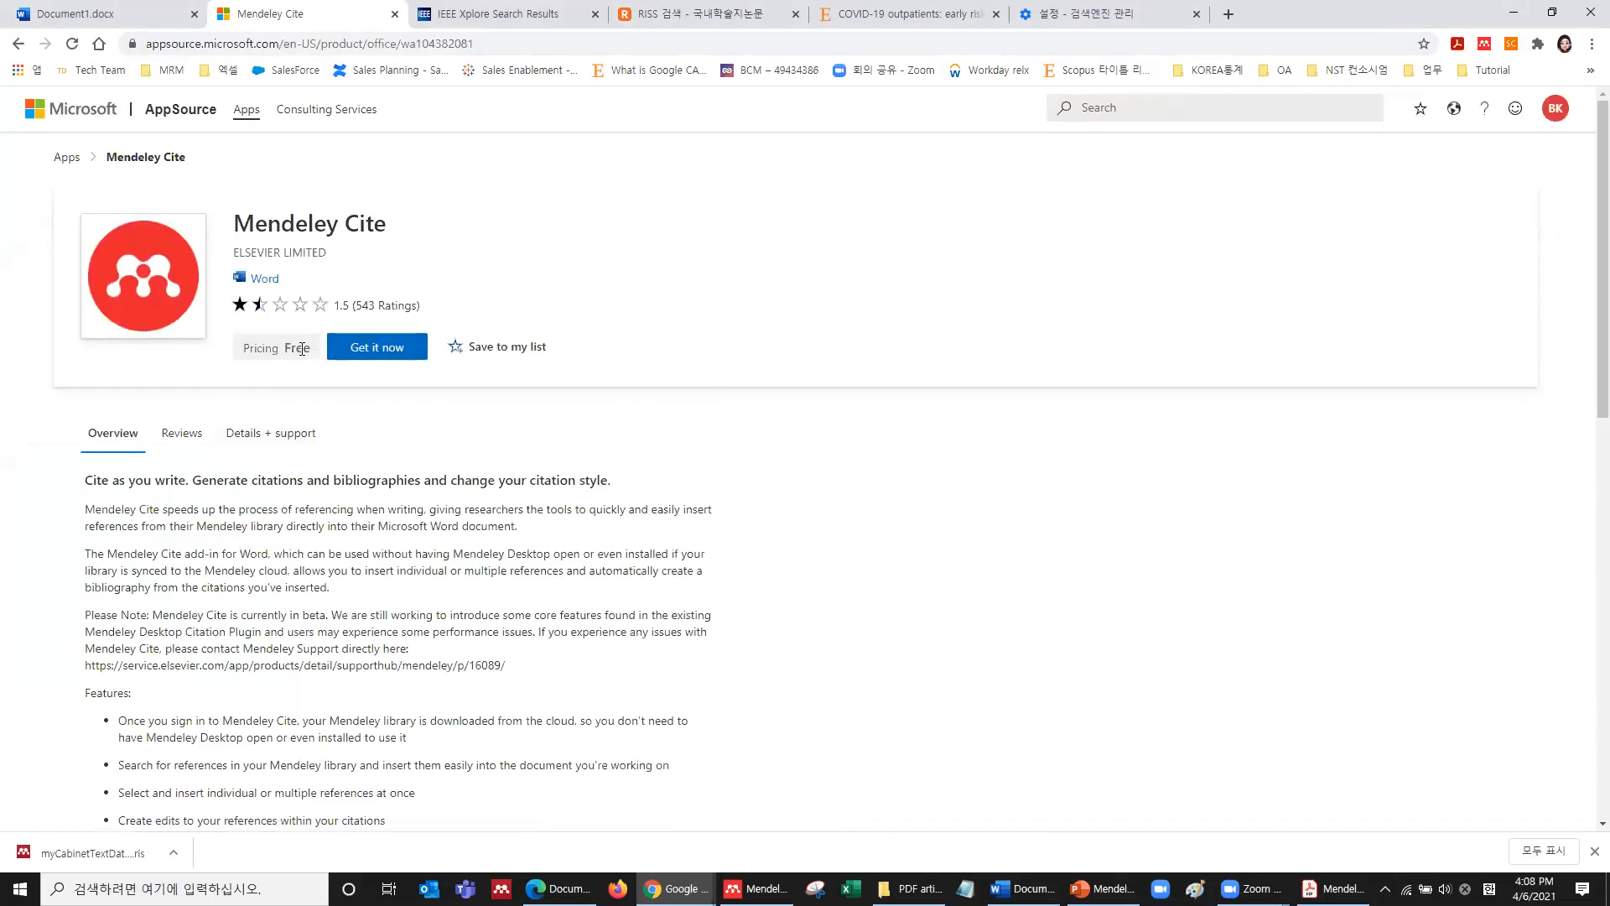
Bring up blank Document1 in desktop Word and check My Add-ins, finding none installed.
{"action": "left_click", "coordinate": [1016, 888]}
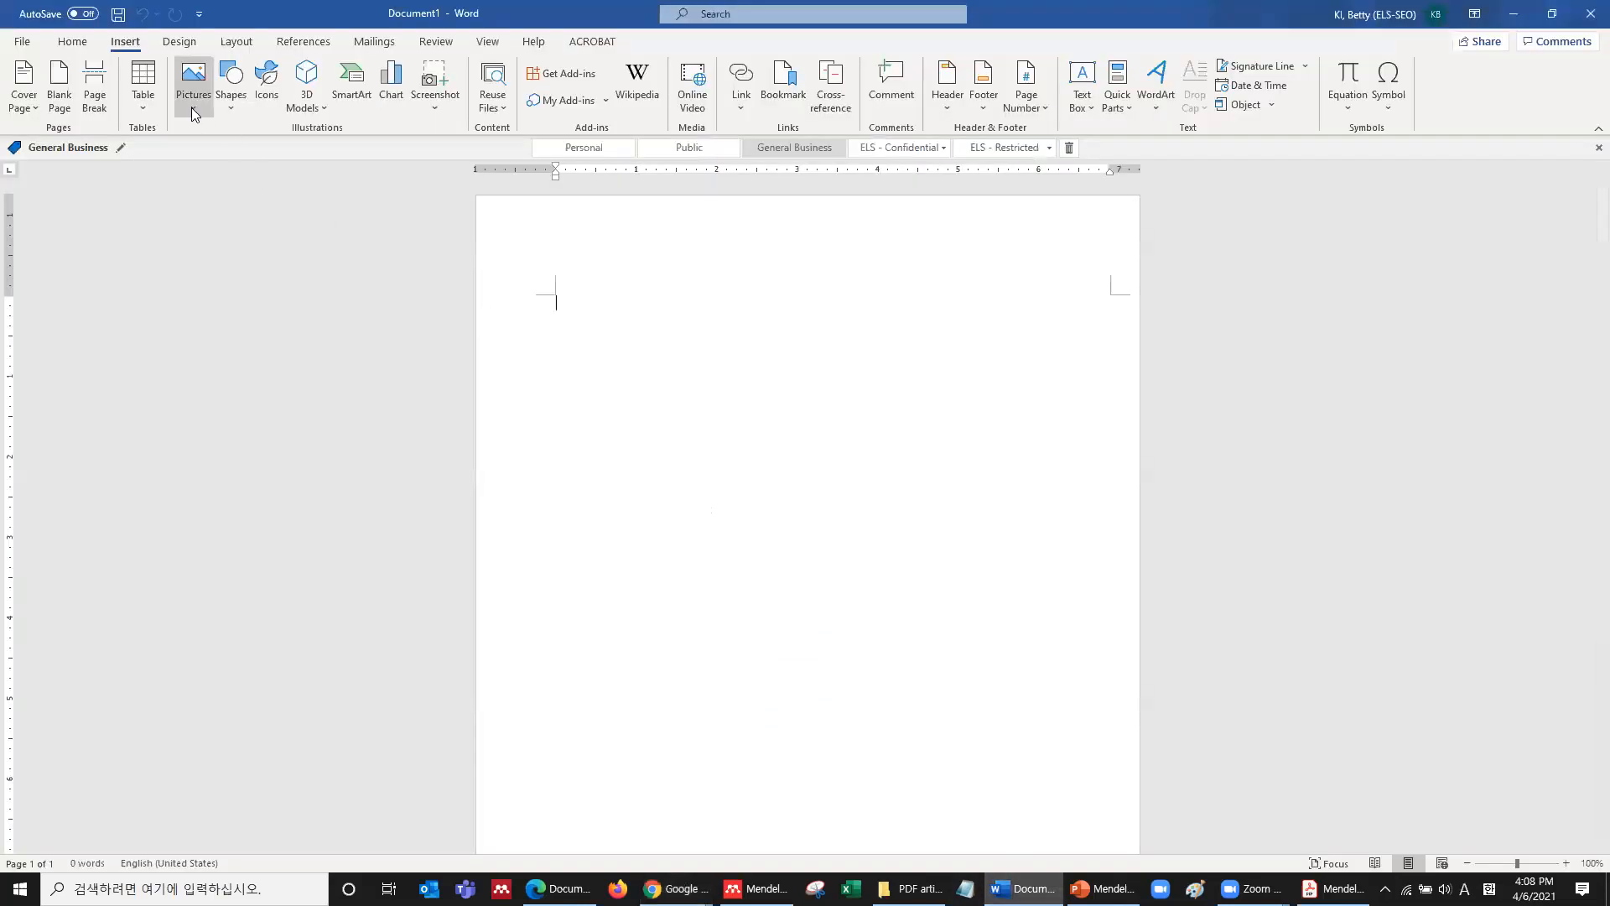
{"action": "scroll", "coordinate": [202, 223], "scroll_direction": "up", "scroll_amount": 2, "text": "ctrl"}
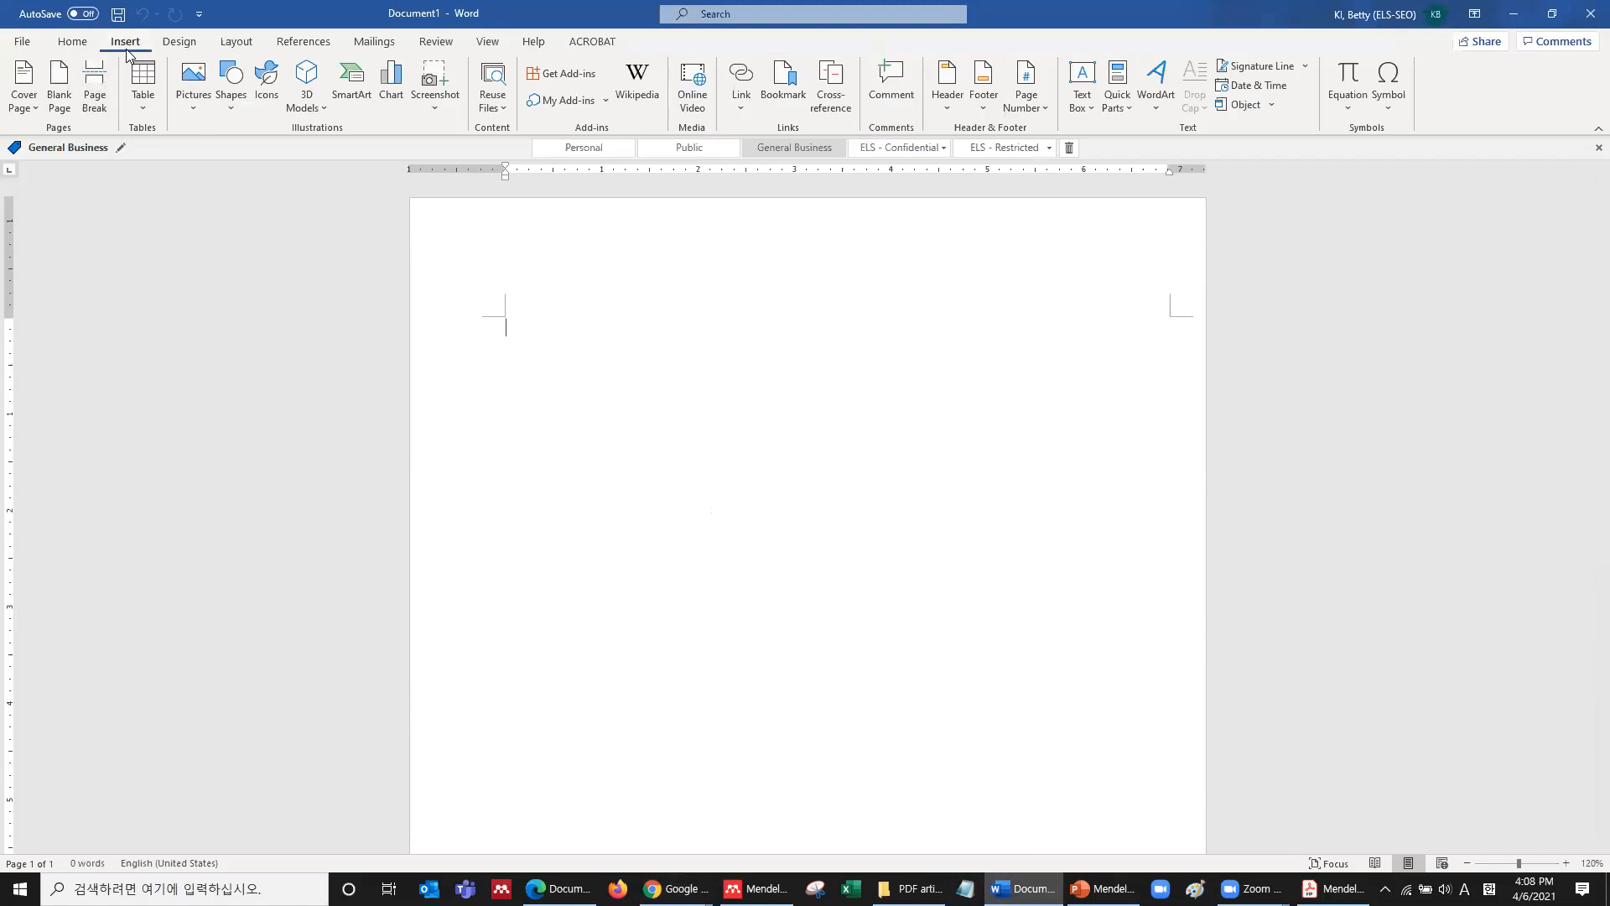
{"action": "left_click", "coordinate": [585, 100]}
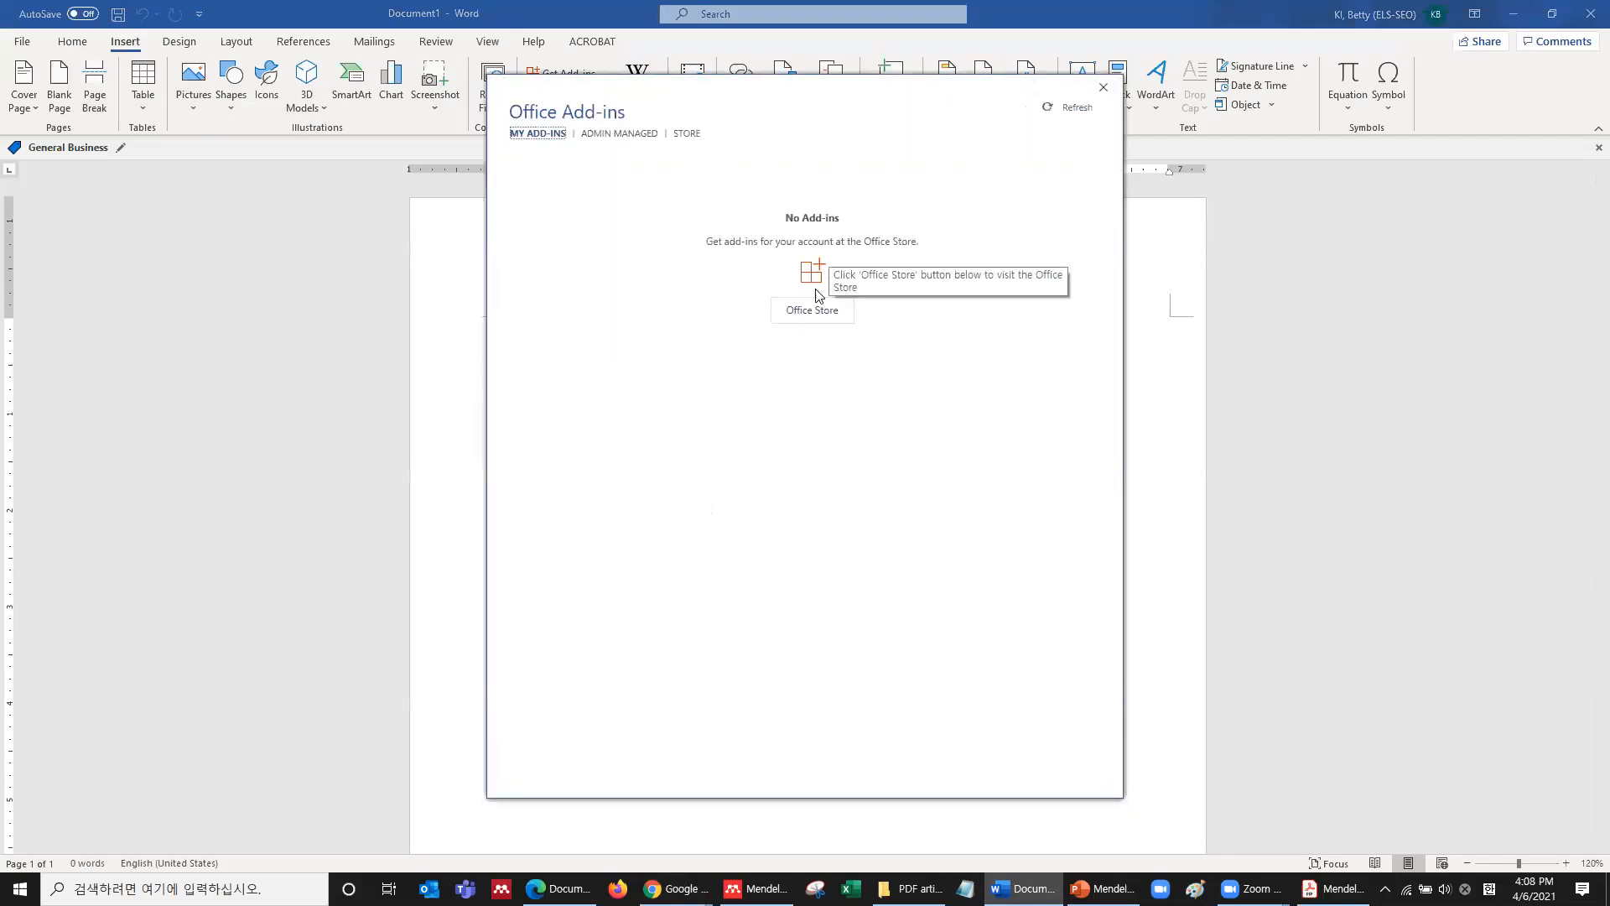
{"action": "left_click", "coordinate": [1104, 88]}
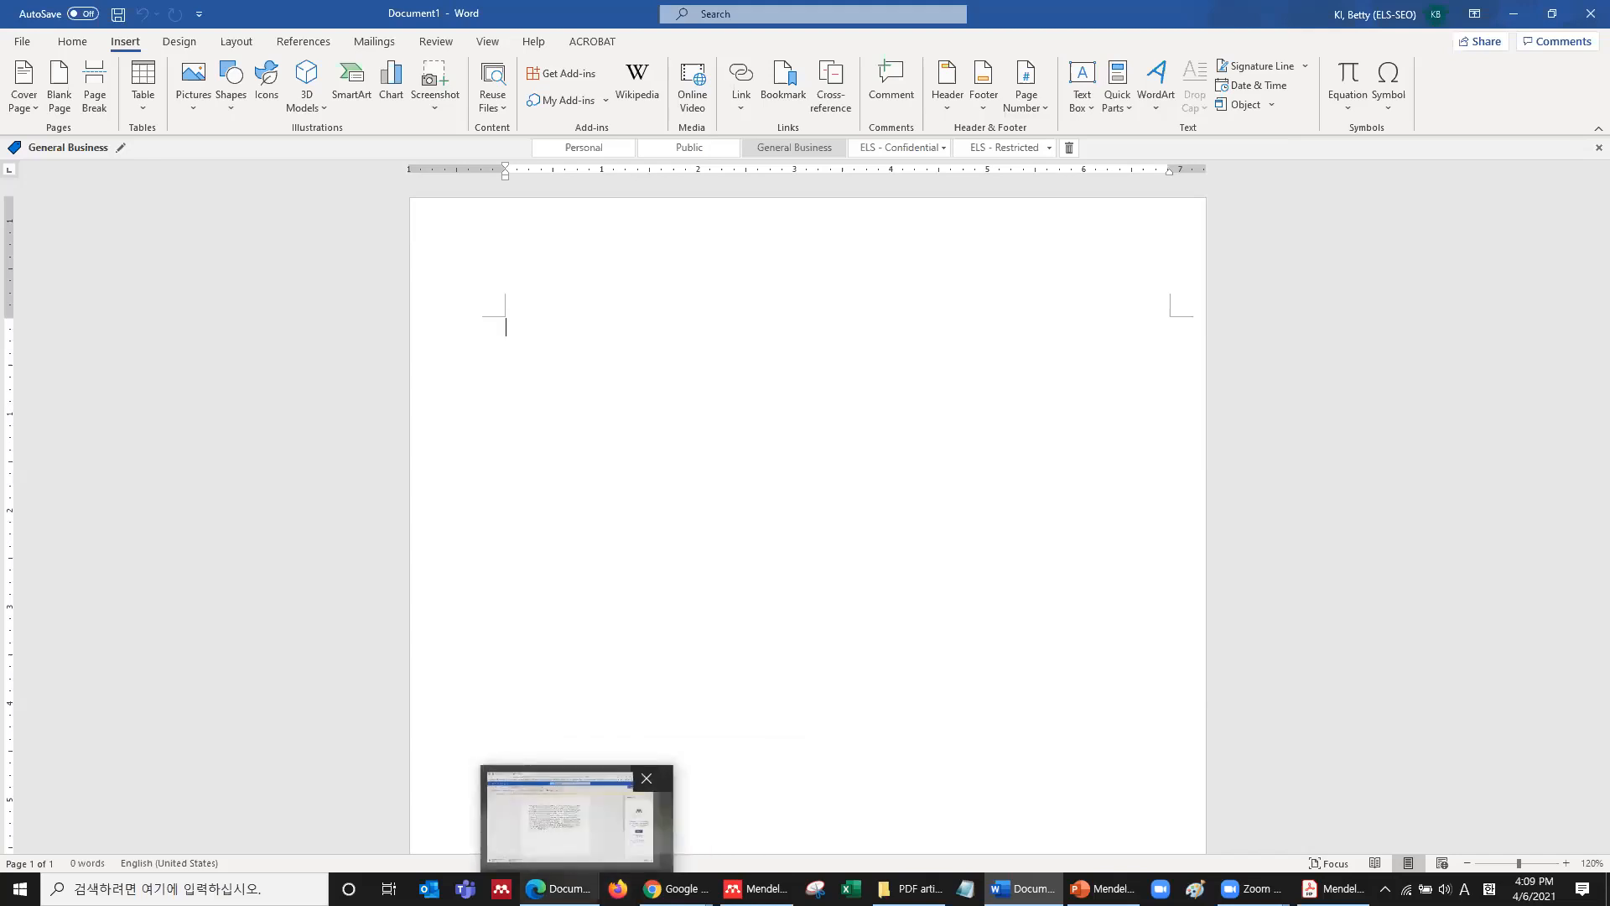
Switch to the Document.docx browser tab with the SOA paragraph, show References, and zoom in.
{"action": "left_click", "coordinate": [560, 889]}
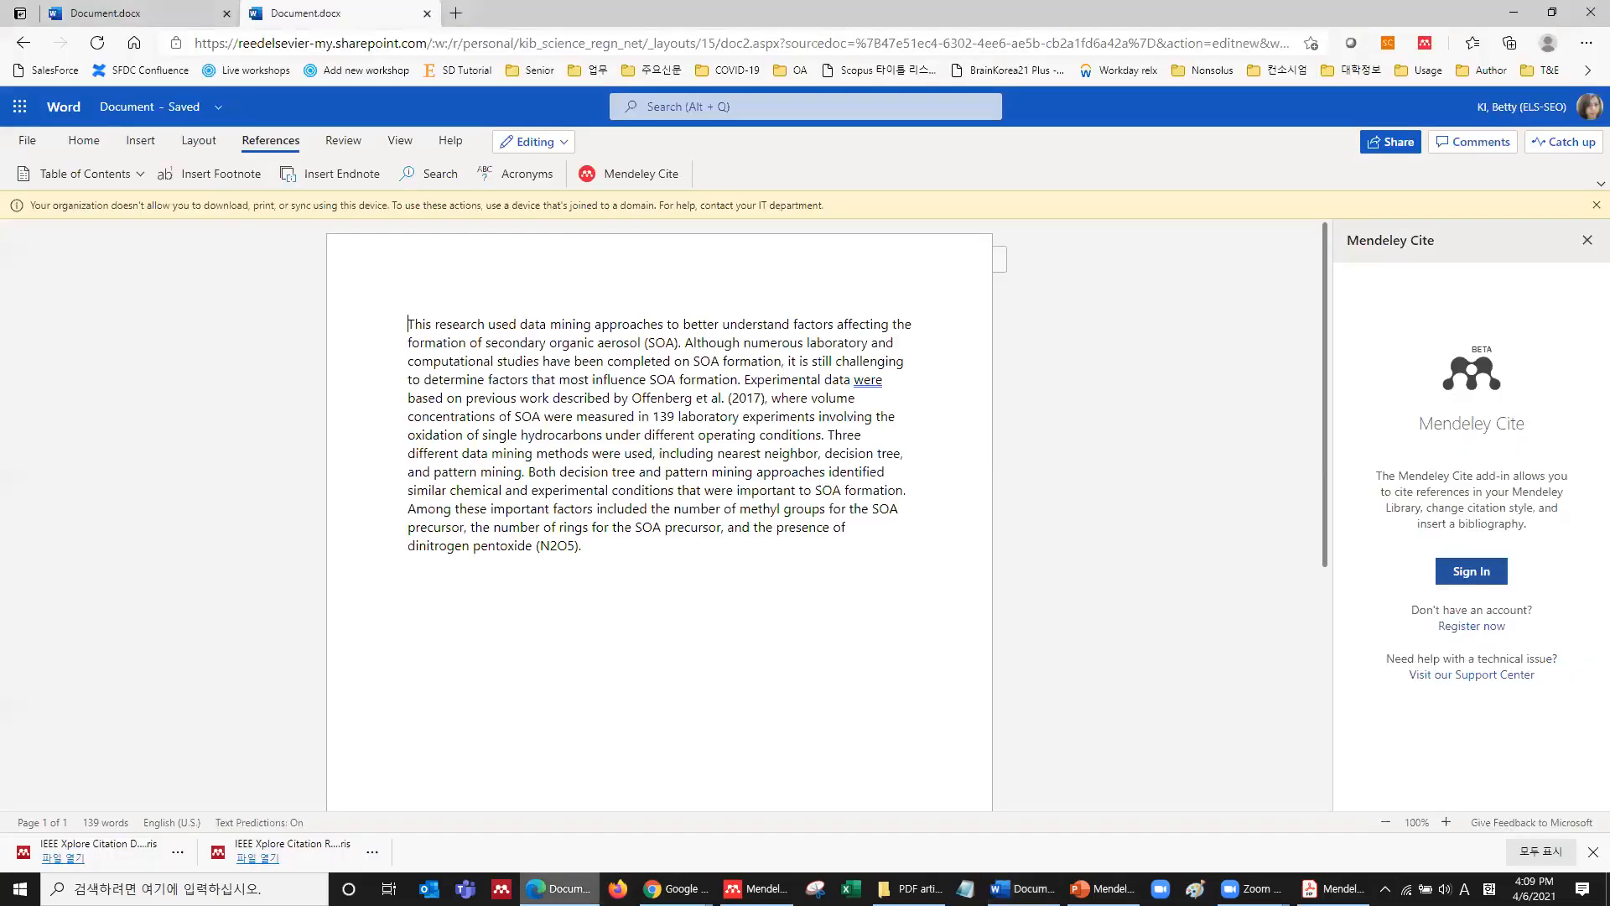
{"action": "left_click", "coordinate": [144, 20]}
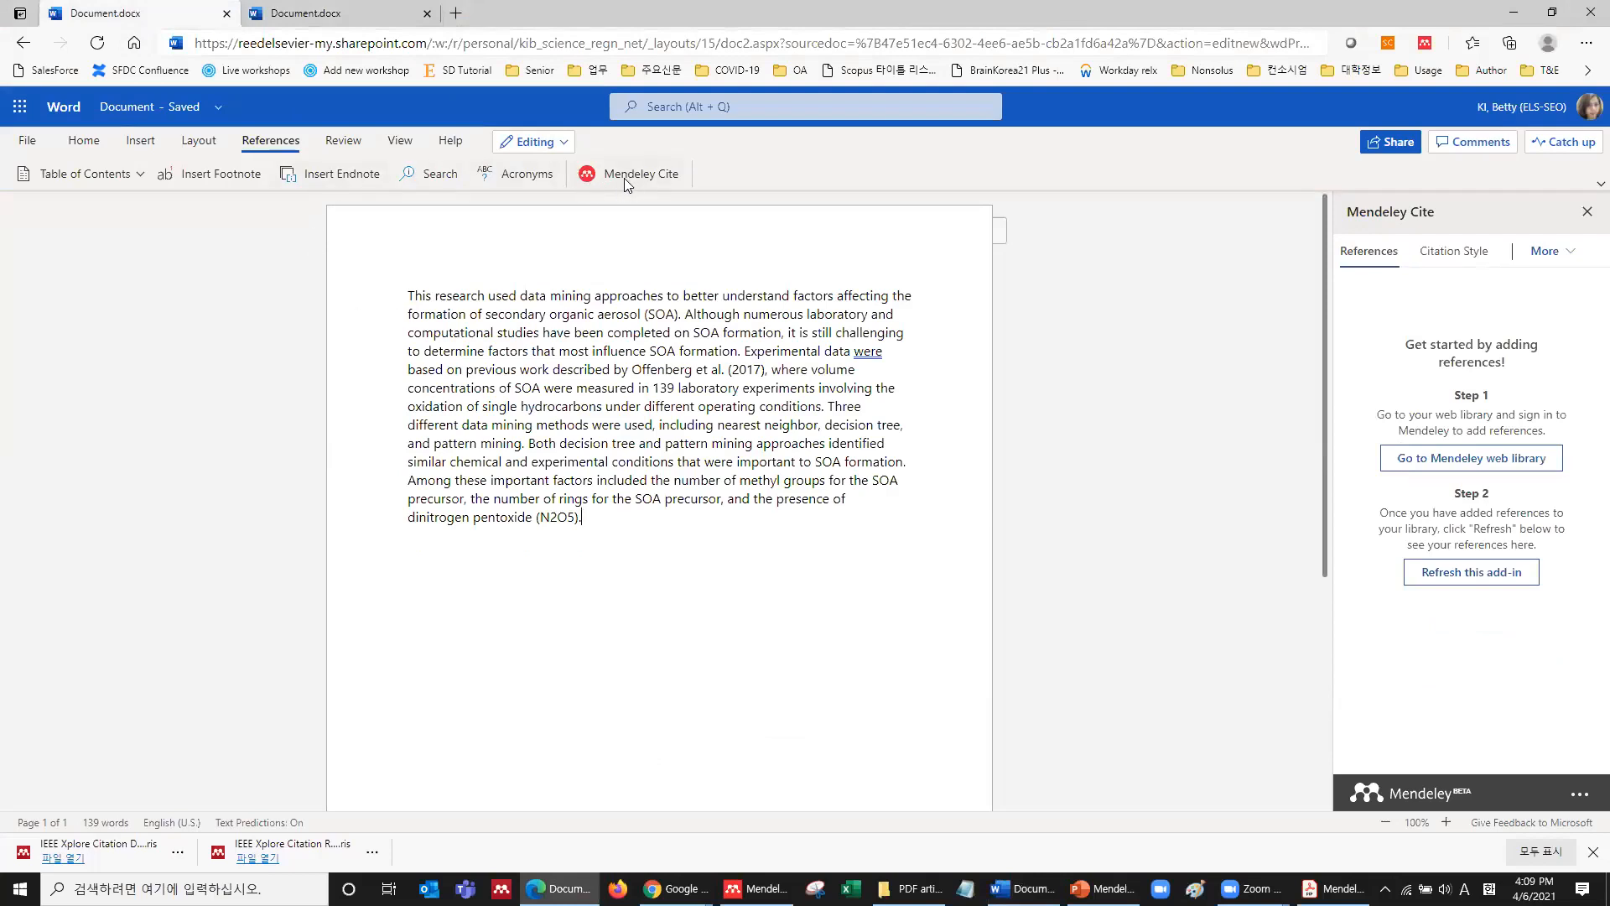
{"action": "left_click", "coordinate": [134, 143]}
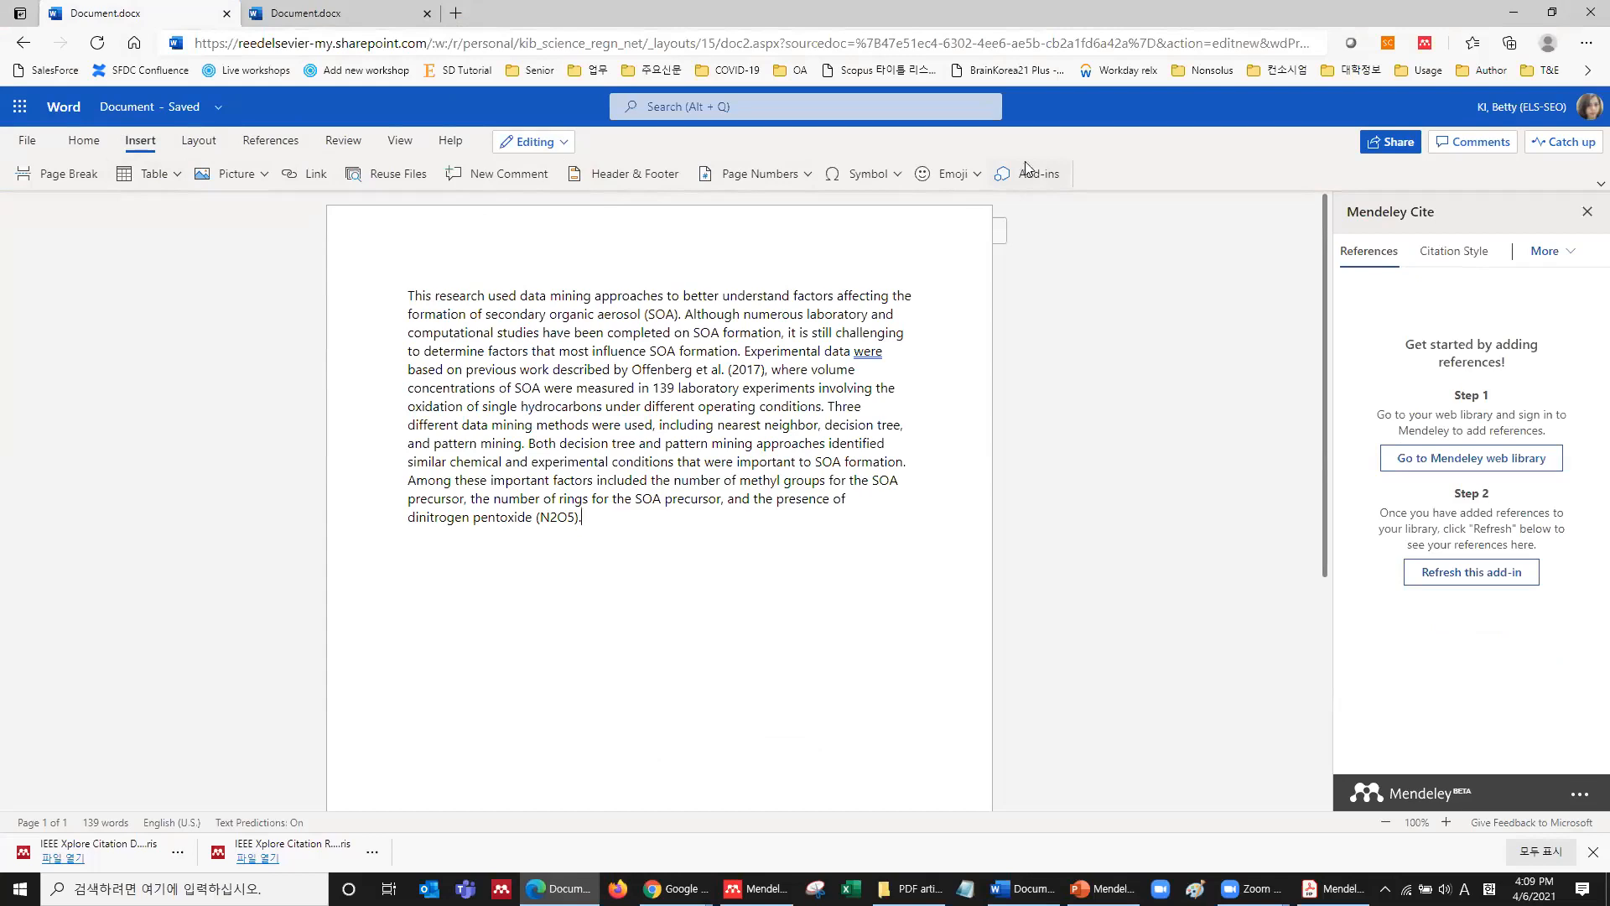
{"action": "left_click", "coordinate": [276, 143]}
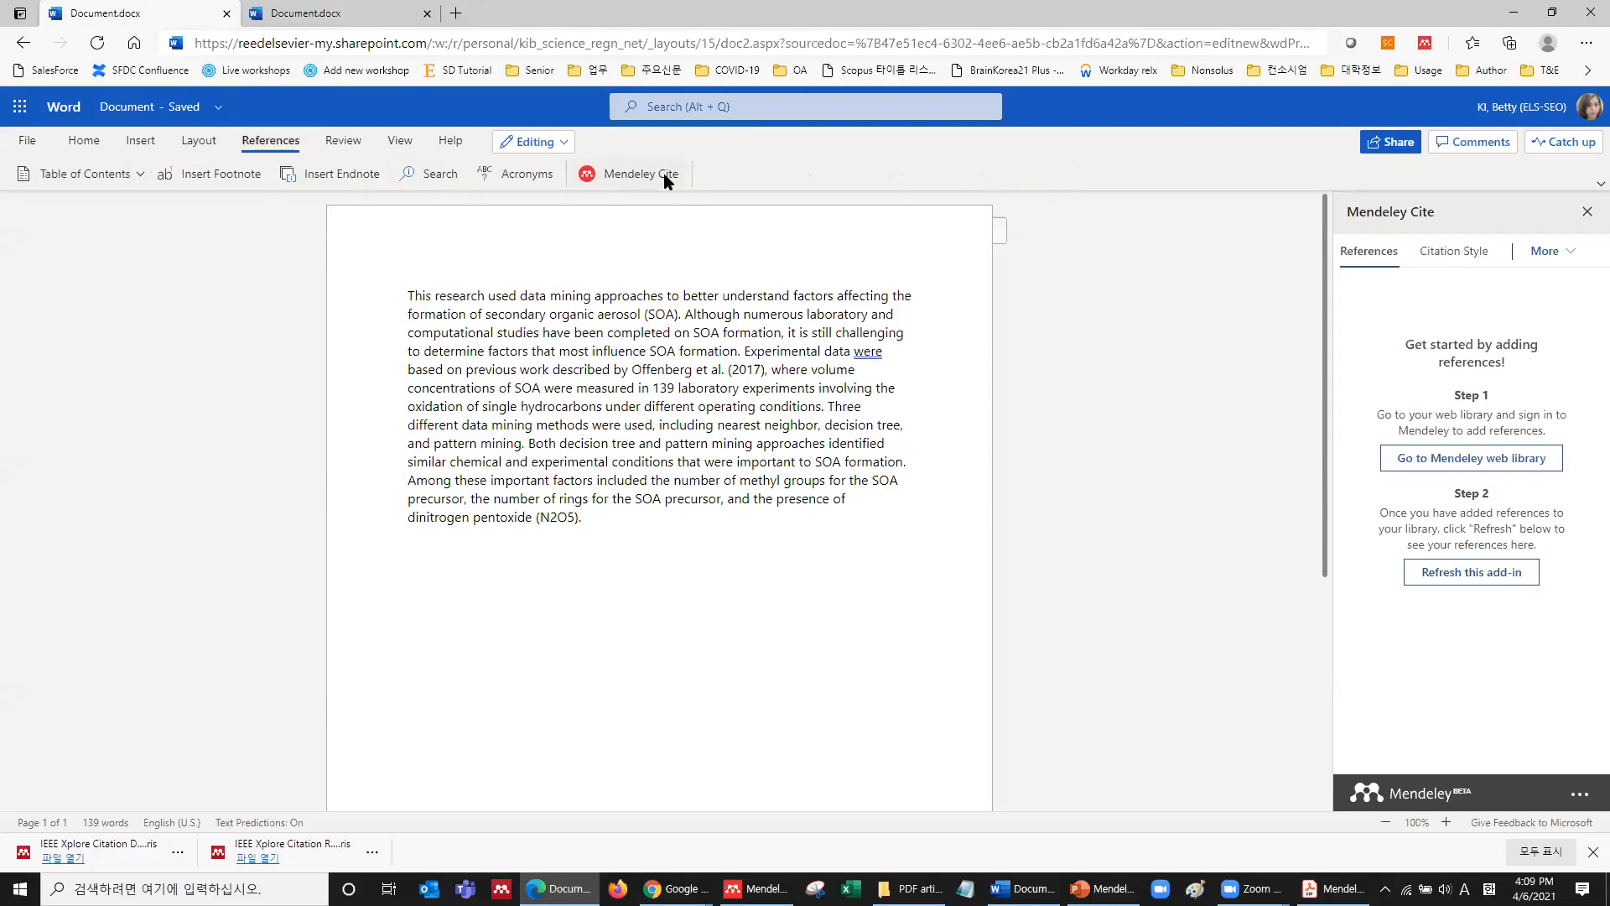
{"action": "key", "text": "ctrl+plus"}
{"action": "key", "text": "ctrl+plus"}
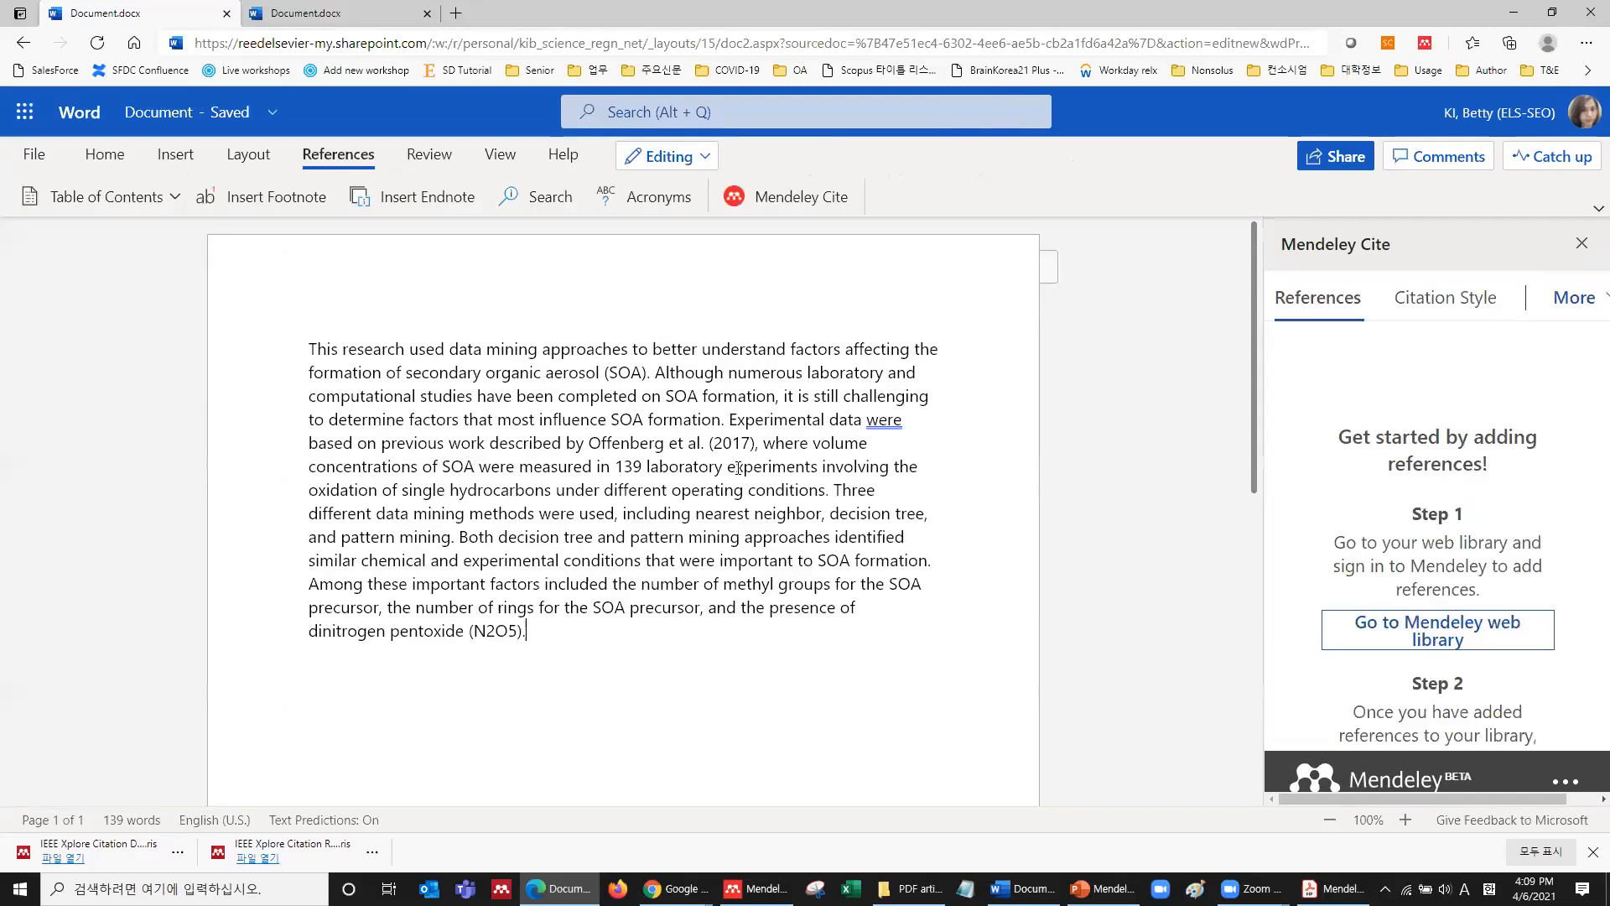
Close Mendeley Cite, reset zoom, place the cursor before 'approaches', and reopen Mendeley Cite.
{"action": "left_click", "coordinate": [1577, 275]}
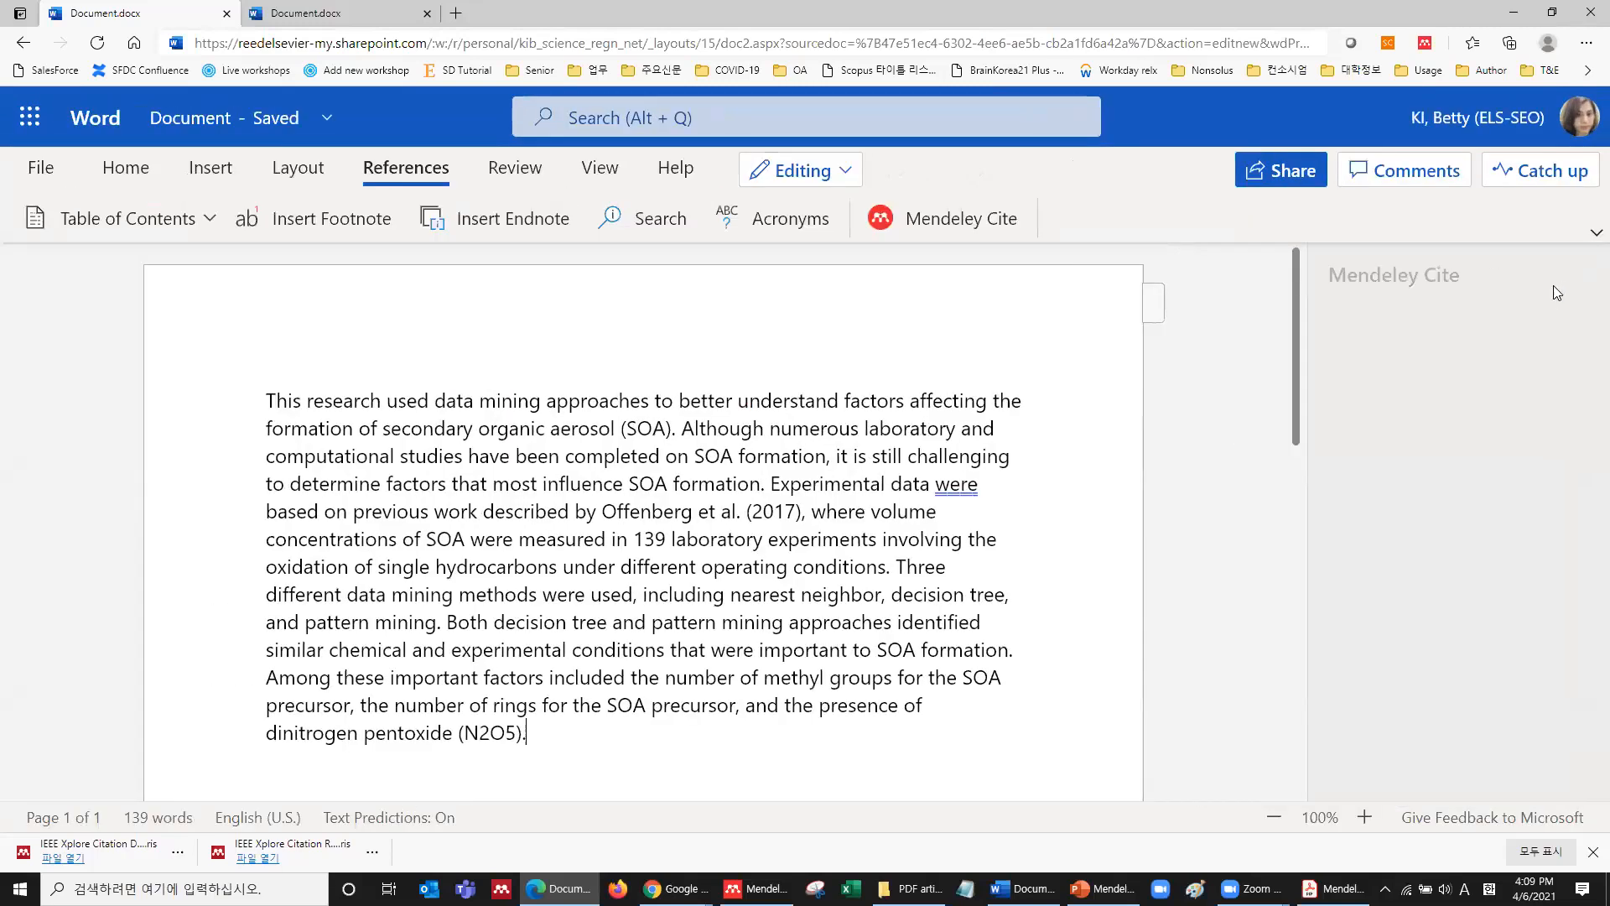
{"action": "key", "text": "ctrl+minus"}
{"action": "key", "text": "ctrl+minus"}
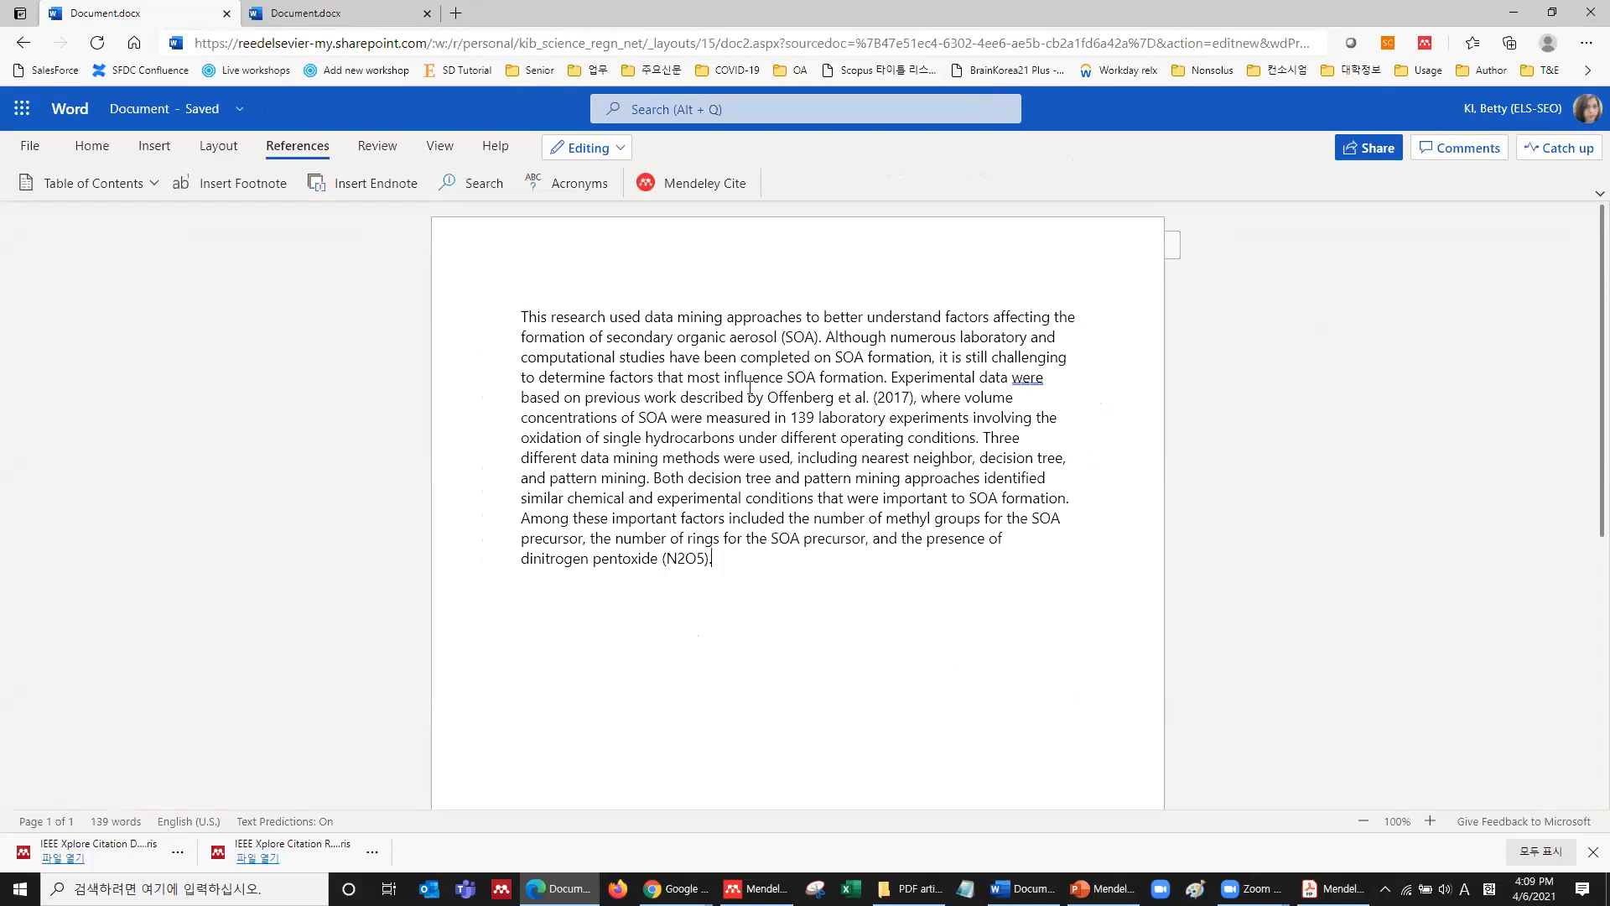
{"action": "left_click", "coordinate": [717, 317]}
{"action": "left_click", "coordinate": [728, 315]}
{"action": "left_click", "coordinate": [694, 187]}
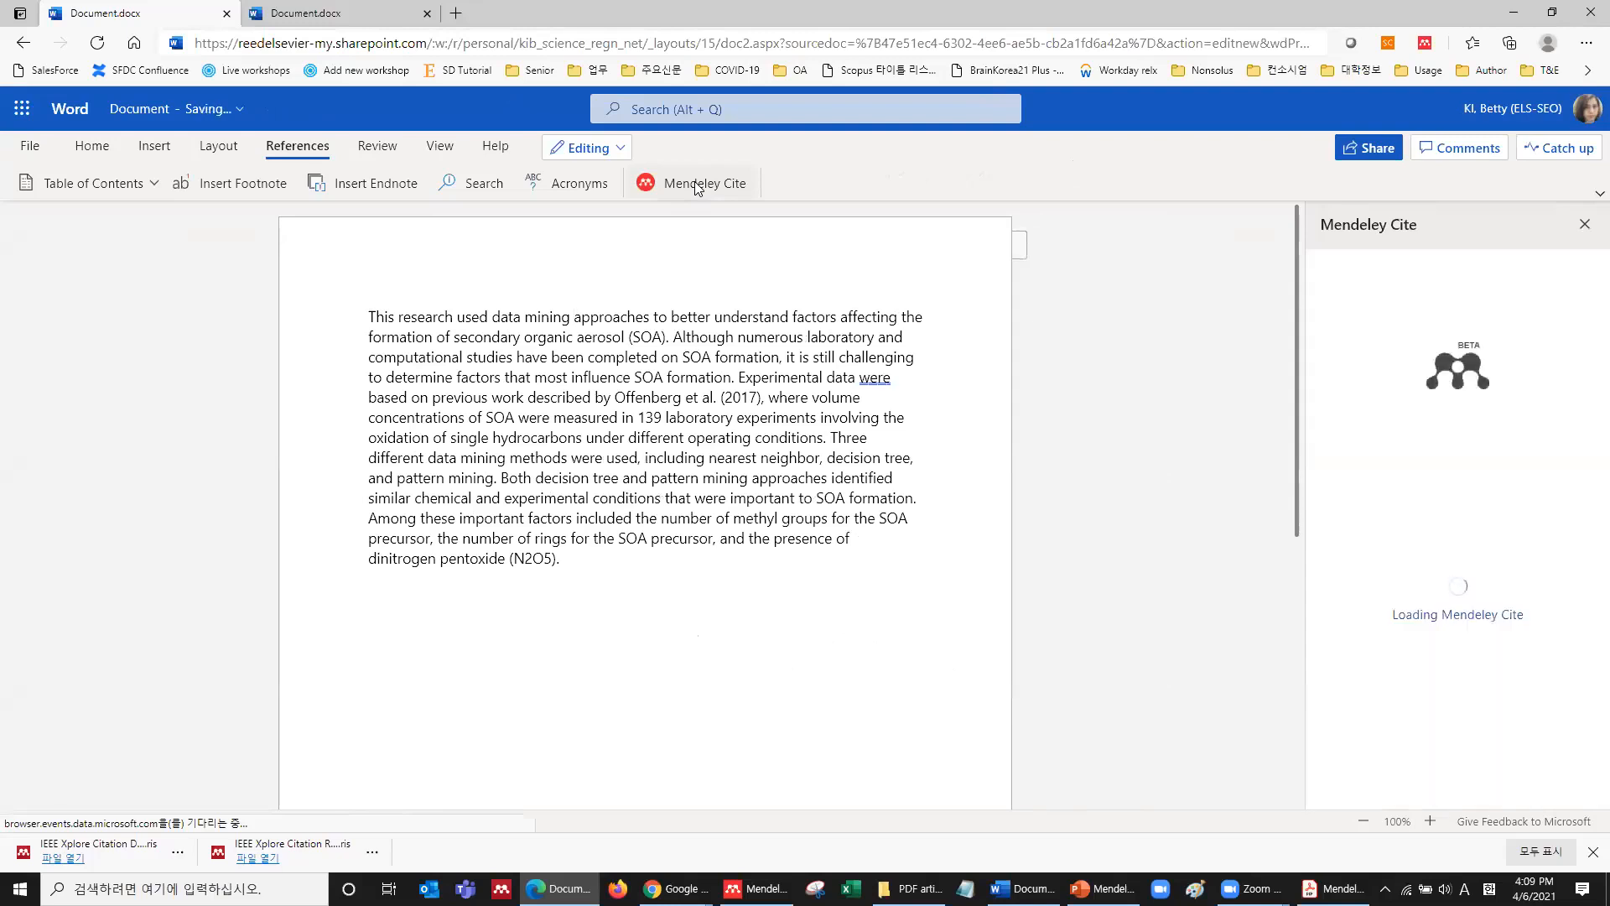
Sign in to Mendeley Cite and scroll through the 33 listed references.
{"action": "left_click", "coordinate": [1441, 592]}
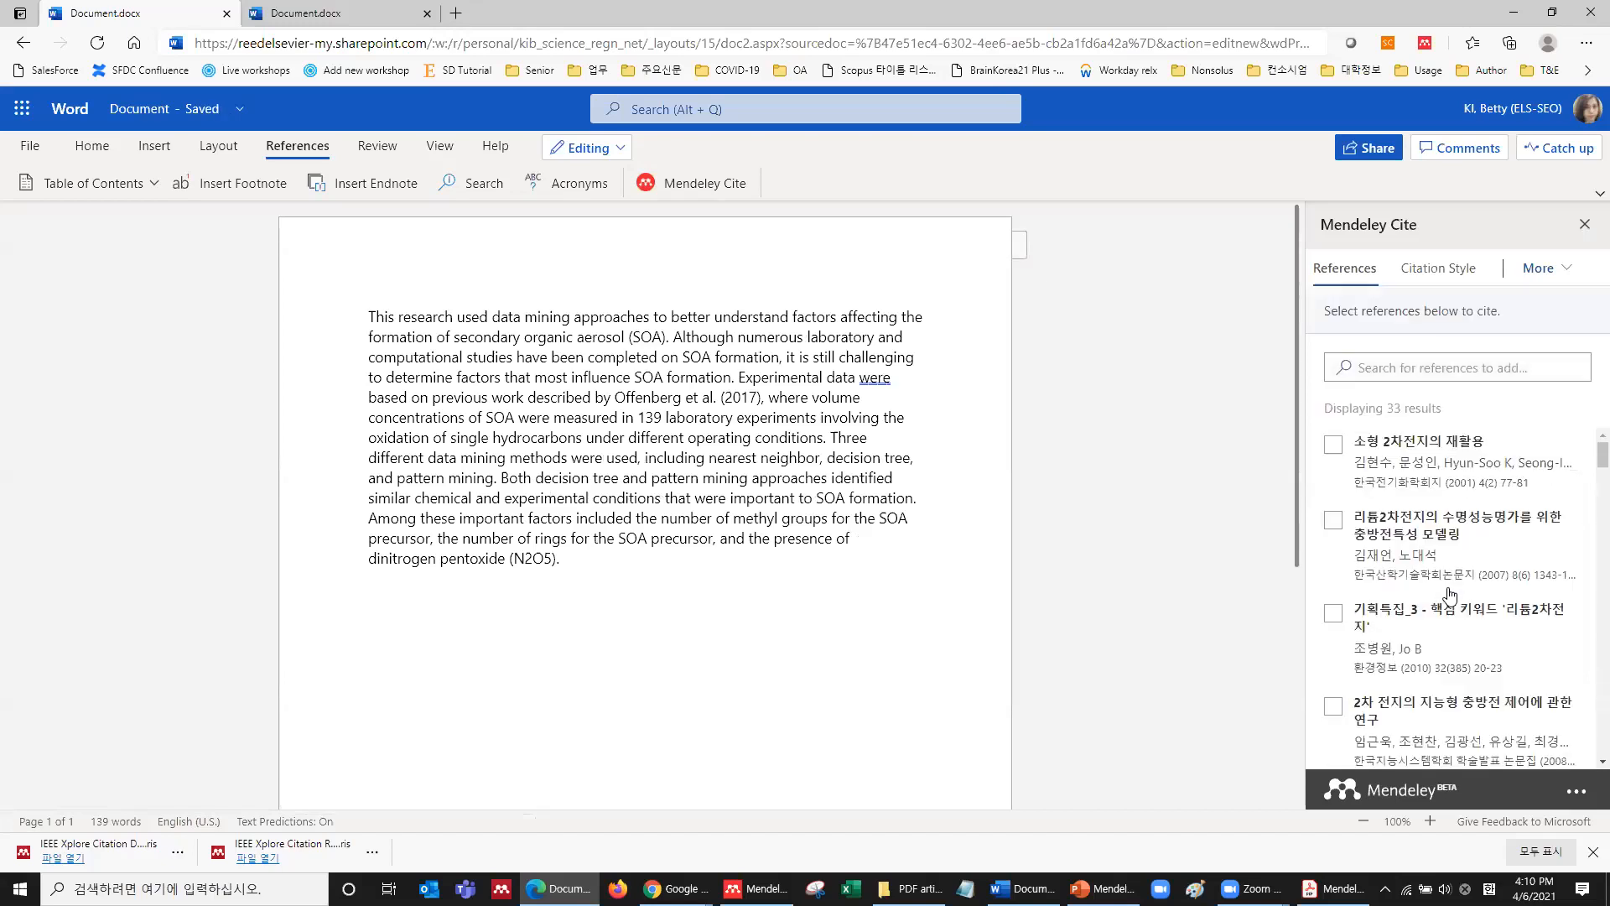
{"action": "scroll", "coordinate": [1450, 593], "scroll_direction": "down", "scroll_amount": 6}
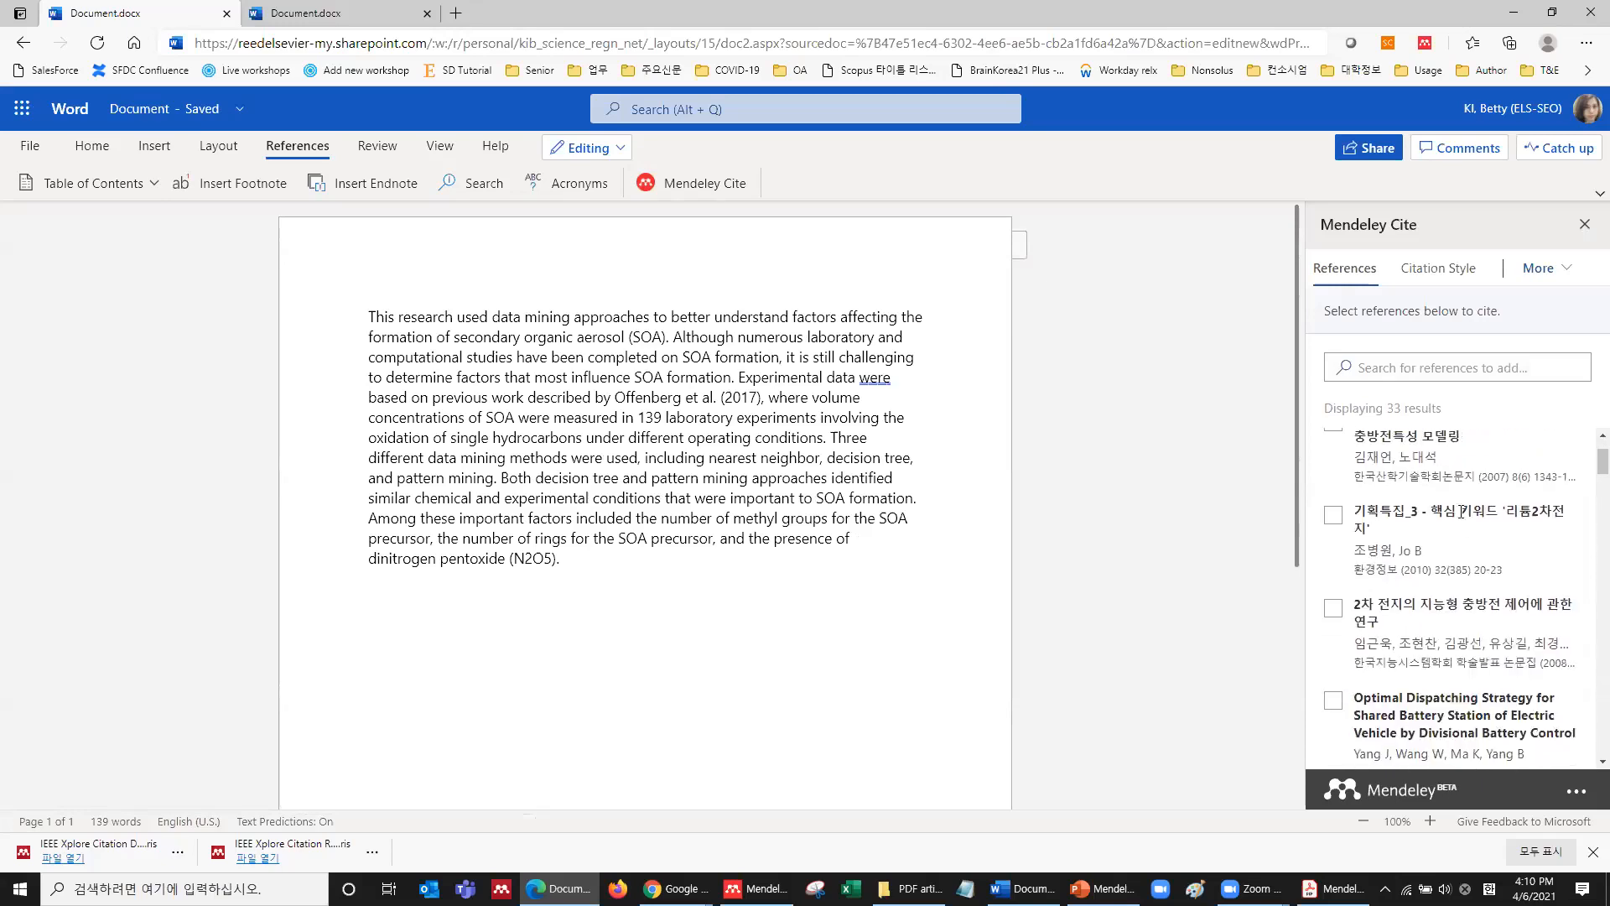
{"action": "scroll", "coordinate": [1463, 517], "scroll_direction": "down", "scroll_amount": 2}
{"action": "scroll", "coordinate": [1462, 517], "scroll_direction": "up", "scroll_amount": 8}
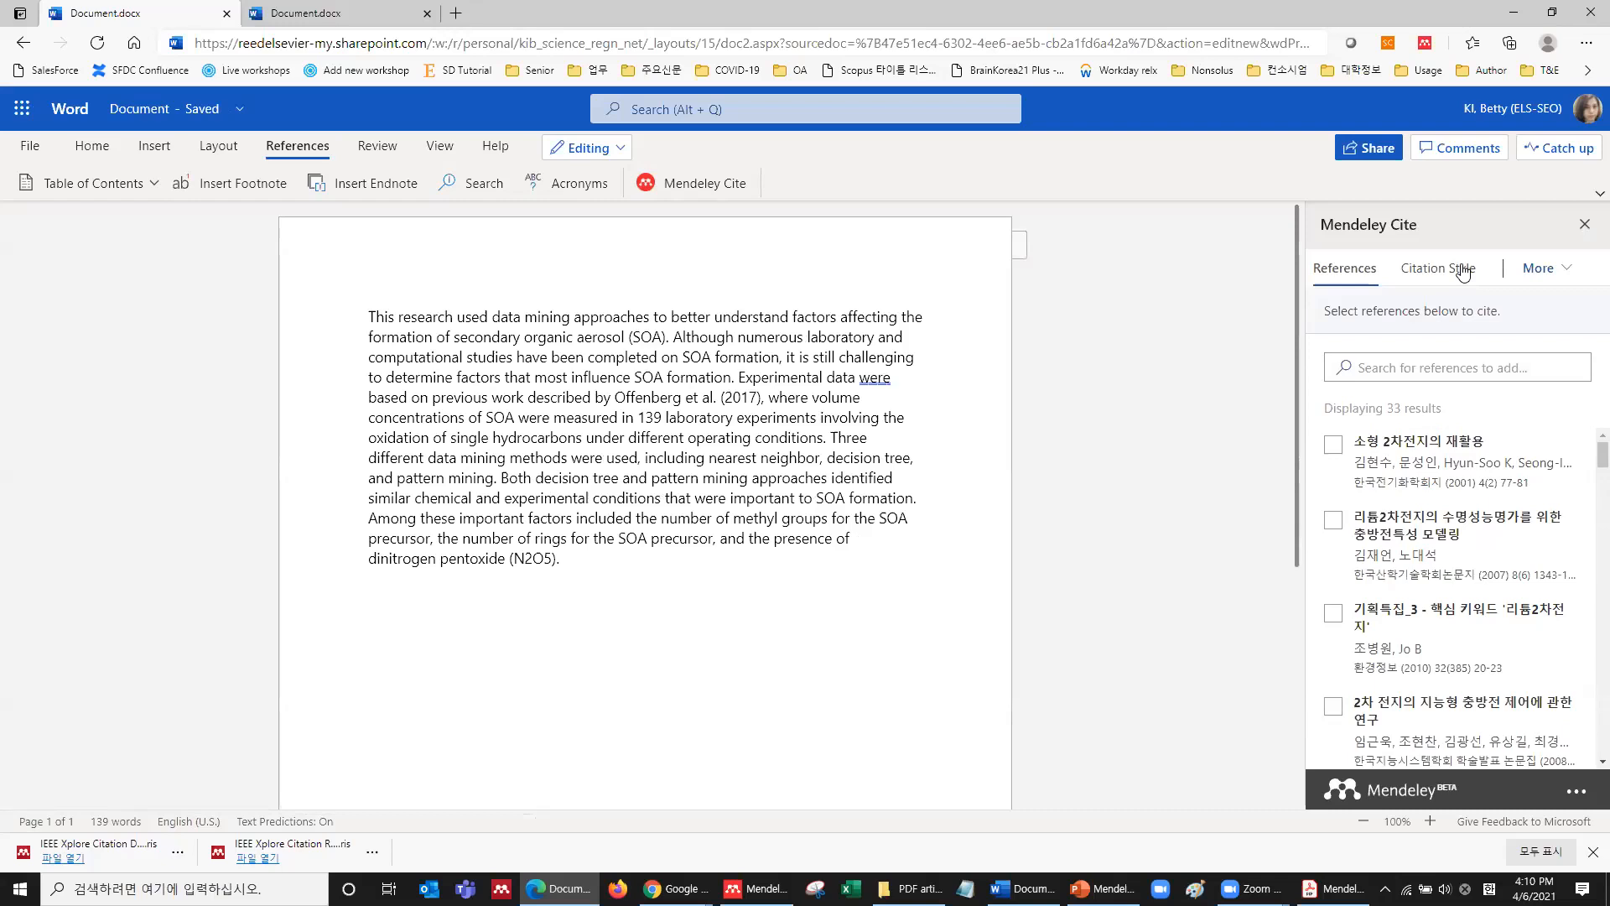
Search styles for 'journal of', try applying American Journal of Archaeology, and dismiss the footnote-style error.
{"action": "left_click", "coordinate": [1462, 270]}
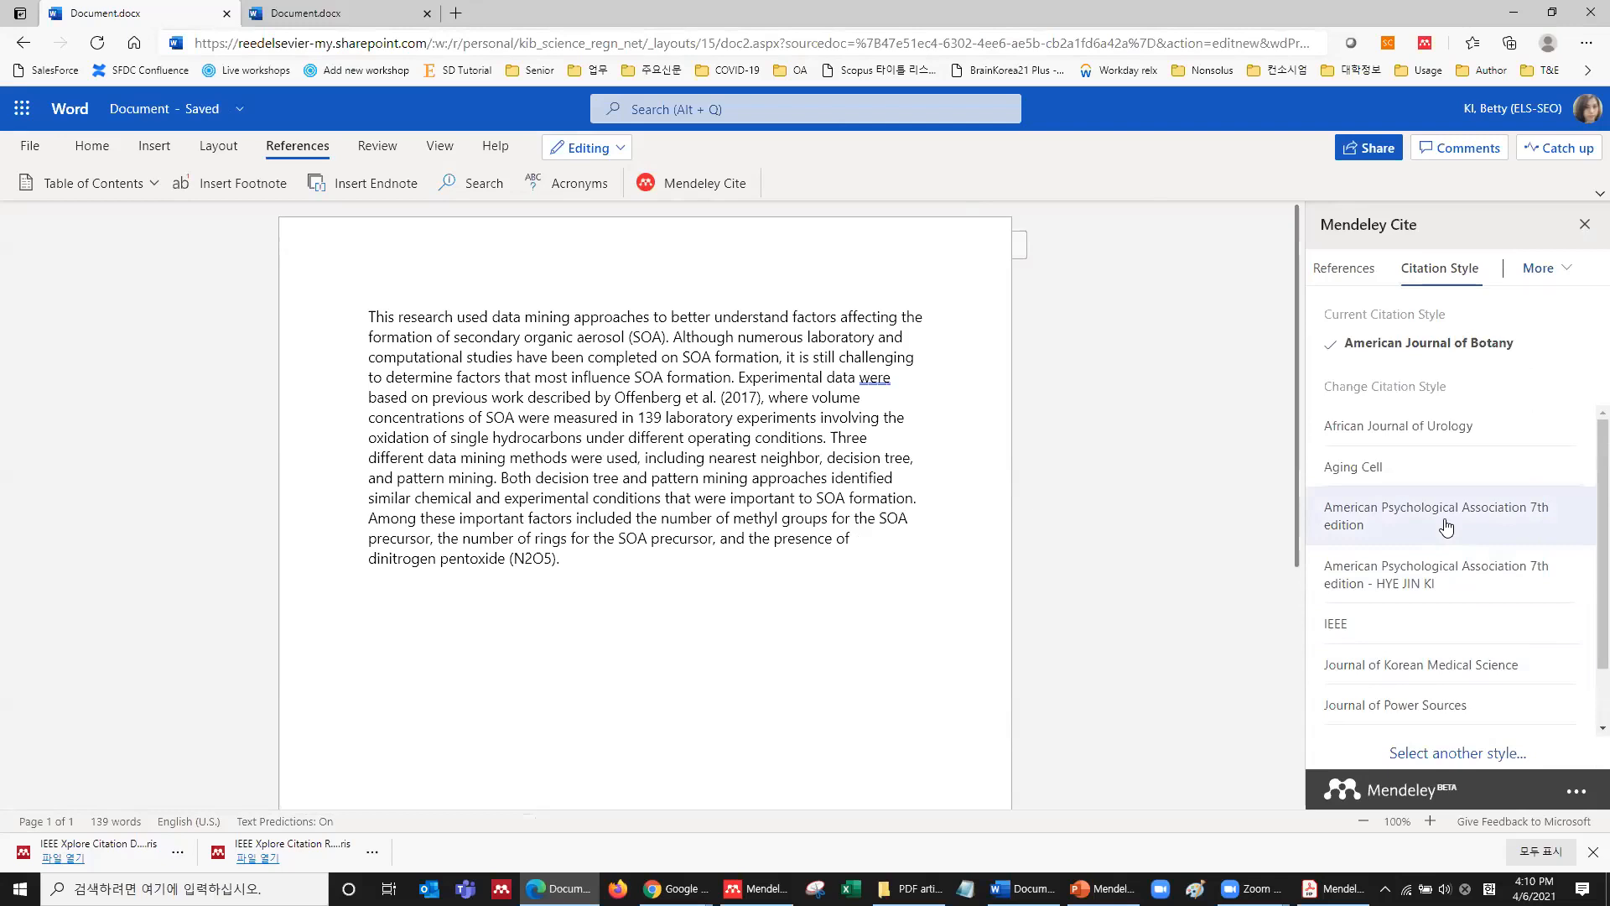
{"action": "scroll", "coordinate": [1446, 526], "scroll_direction": "down", "scroll_amount": 2}
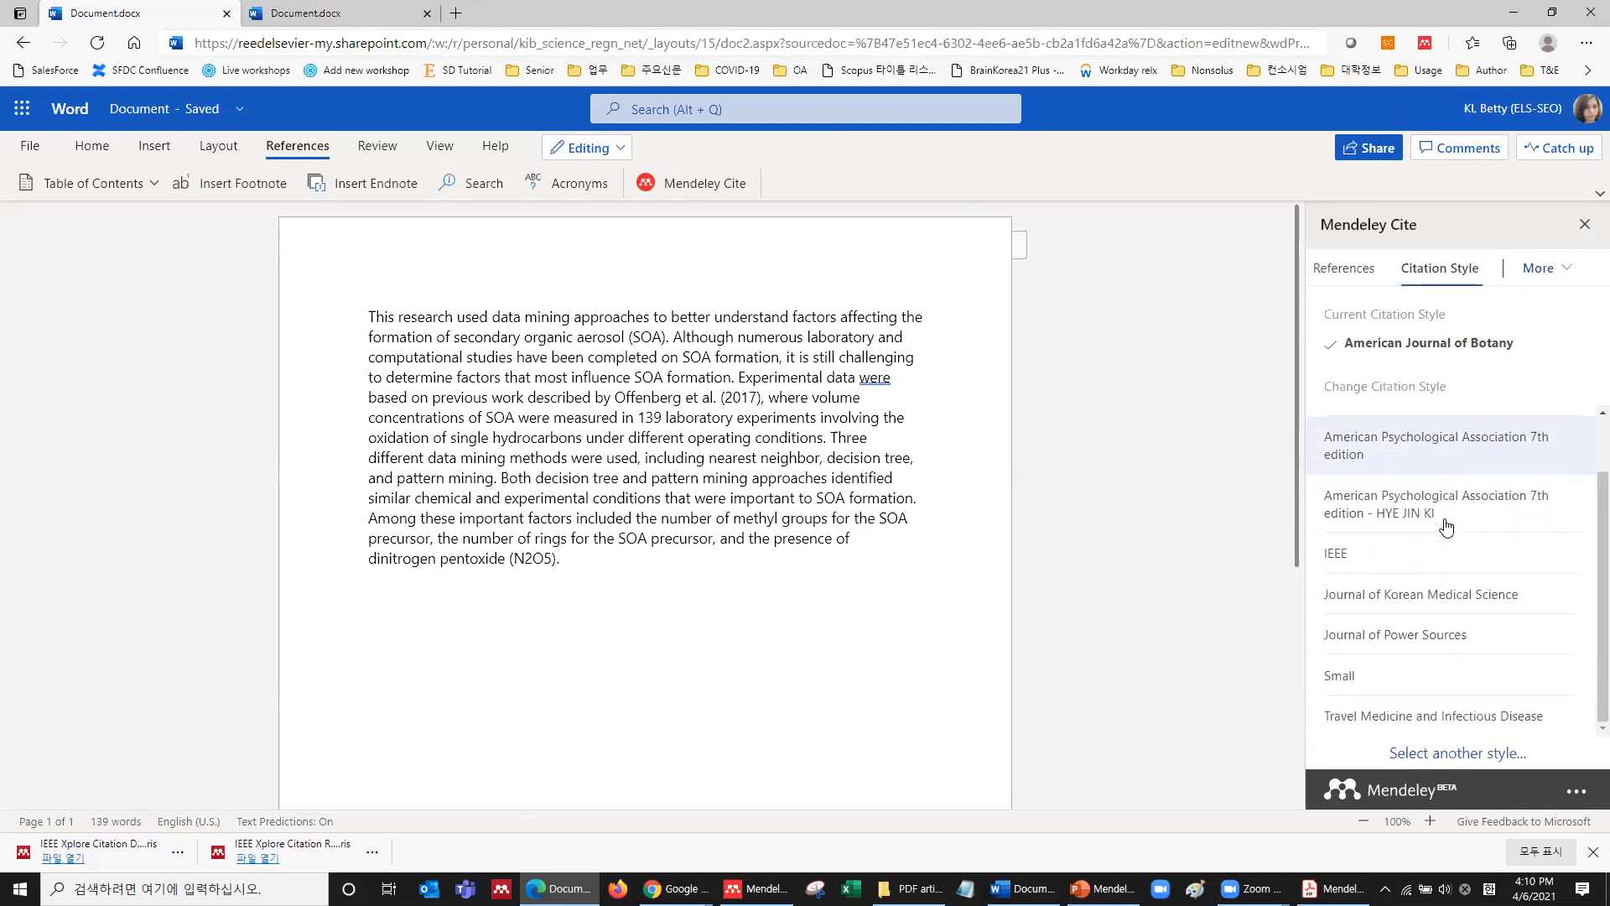
{"action": "scroll", "coordinate": [1471, 658], "scroll_direction": "up", "scroll_amount": 2}
{"action": "scroll", "coordinate": [1471, 658], "scroll_direction": "down", "scroll_amount": 2}
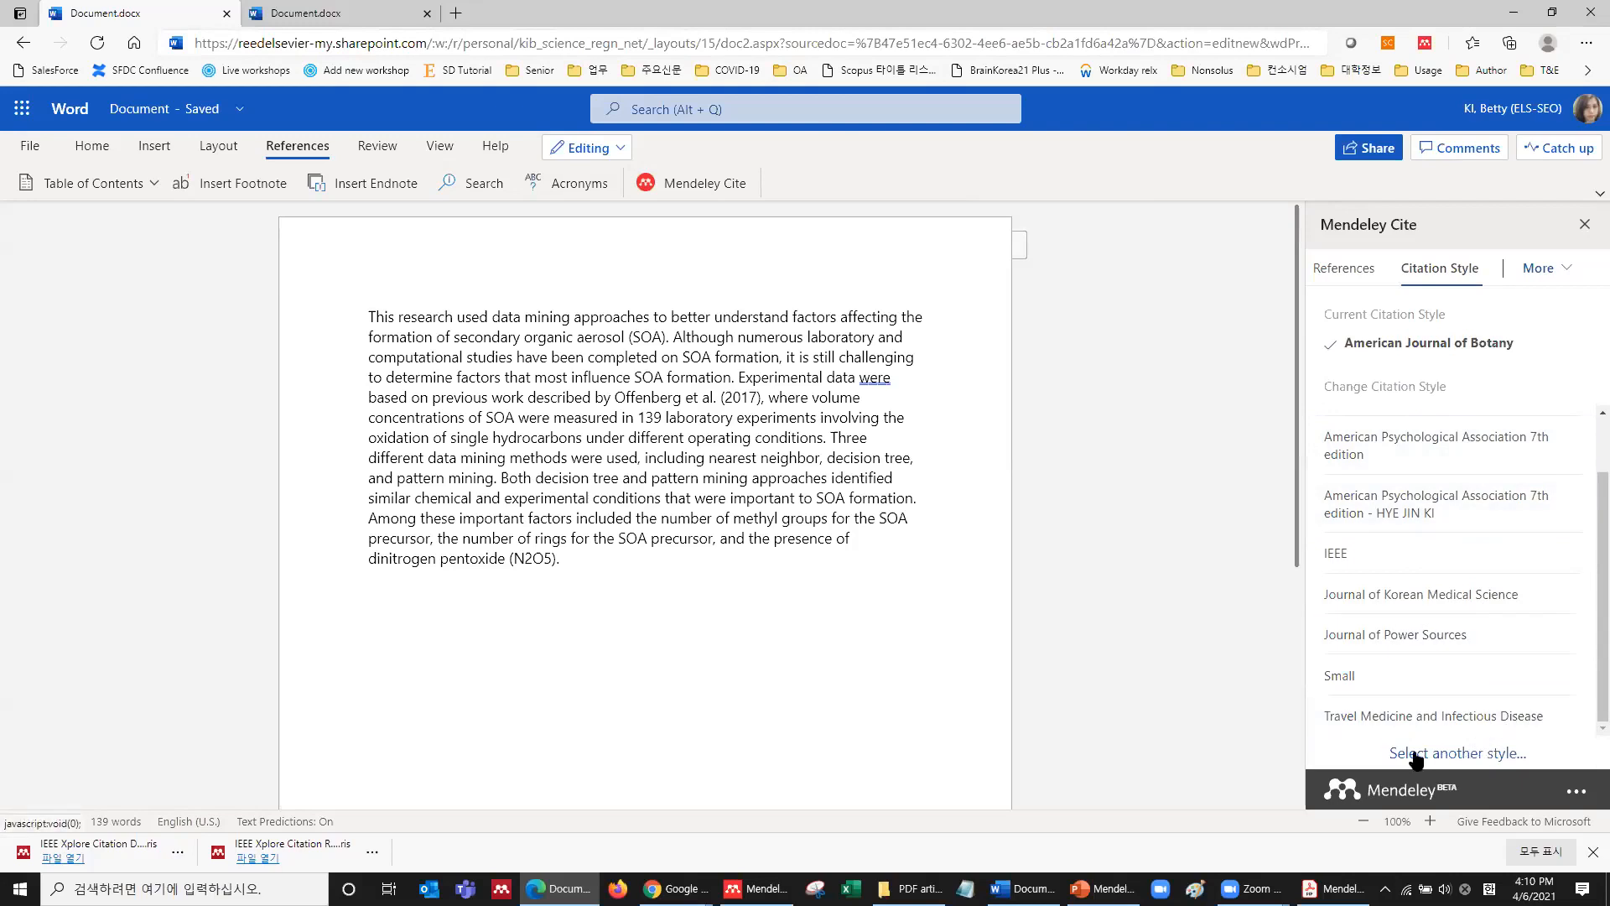
{"action": "left_click", "coordinate": [1484, 754]}
{"action": "left_click", "coordinate": [1443, 379]}
{"action": "type", "text": "journal of"}
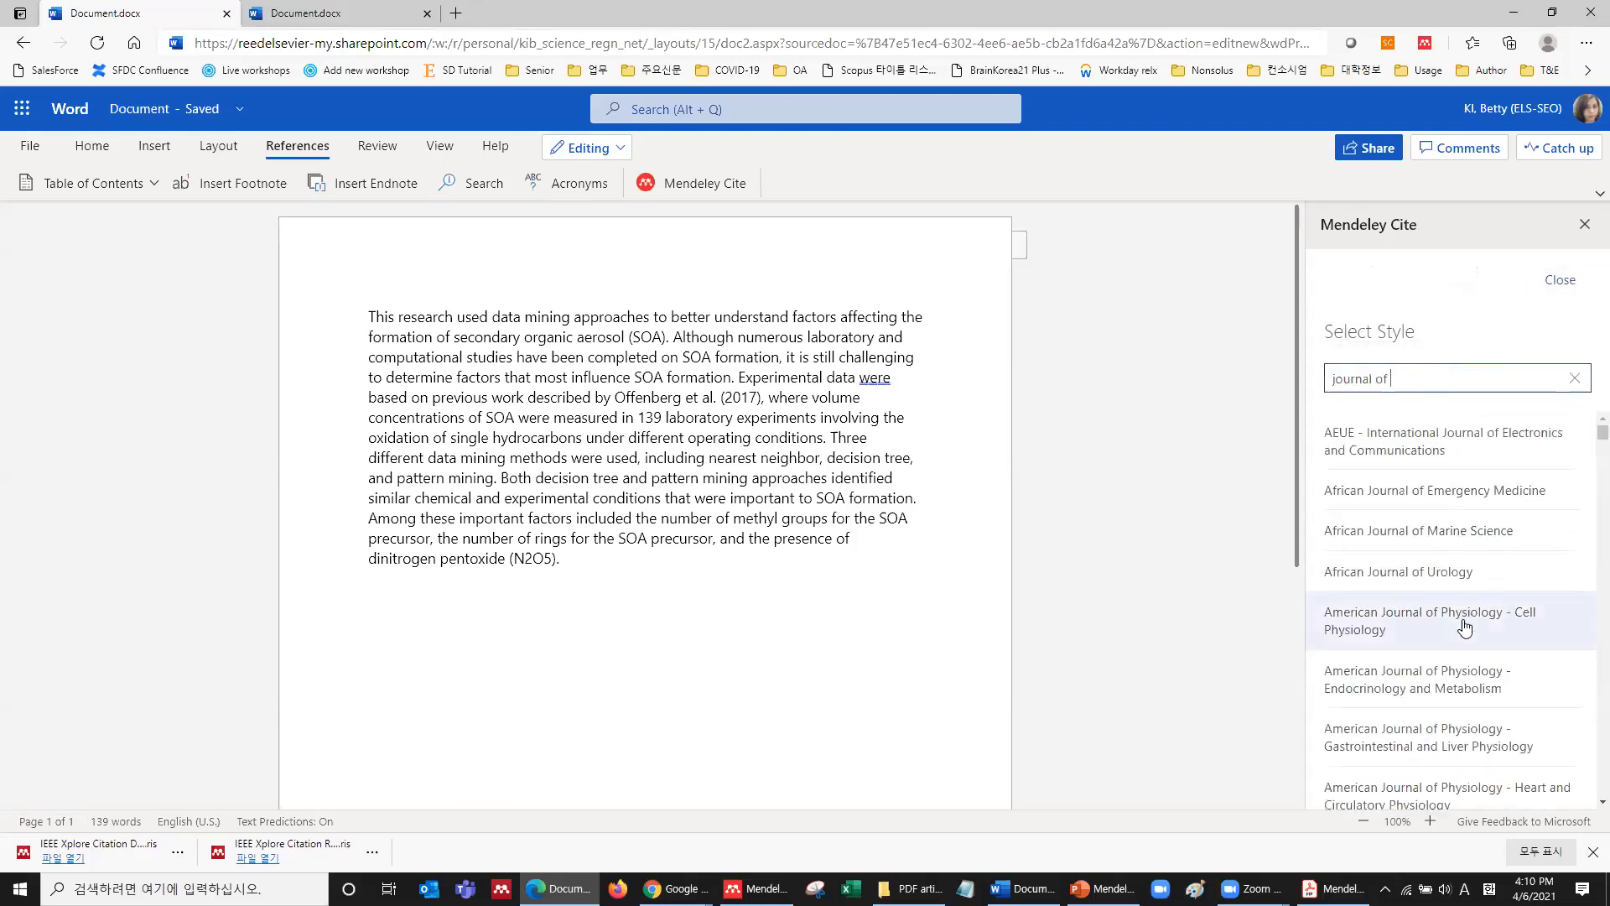
{"action": "scroll", "coordinate": [1467, 621], "scroll_direction": "down", "scroll_amount": 3}
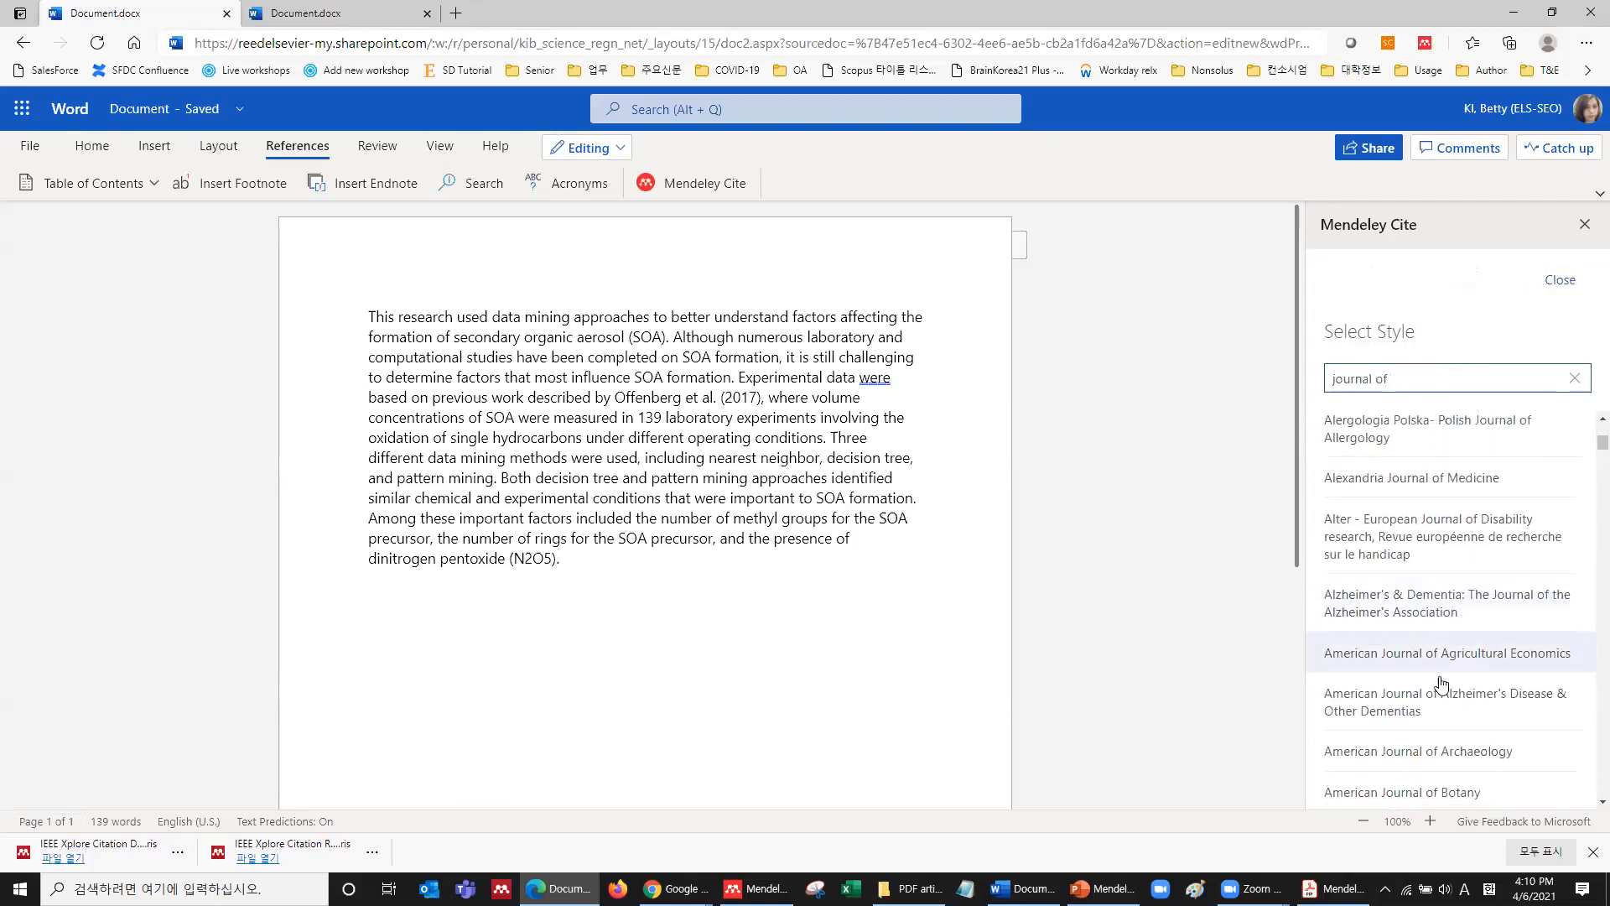
{"action": "left_click", "coordinate": [1408, 753]}
{"action": "left_click", "coordinate": [1409, 778]}
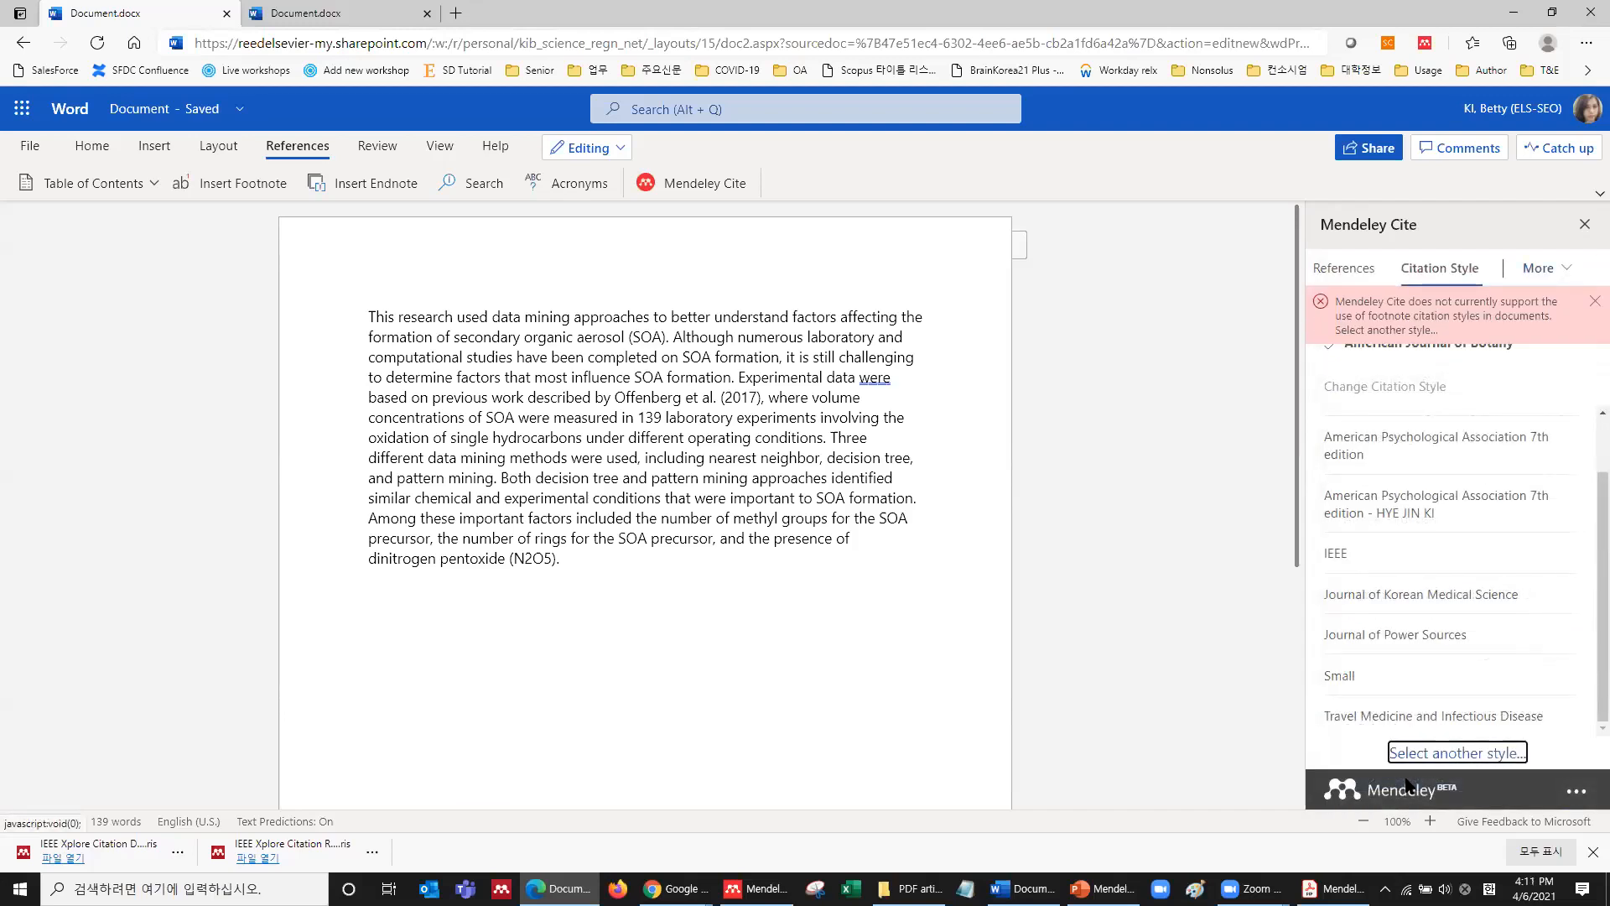
{"action": "left_click", "coordinate": [1590, 302]}
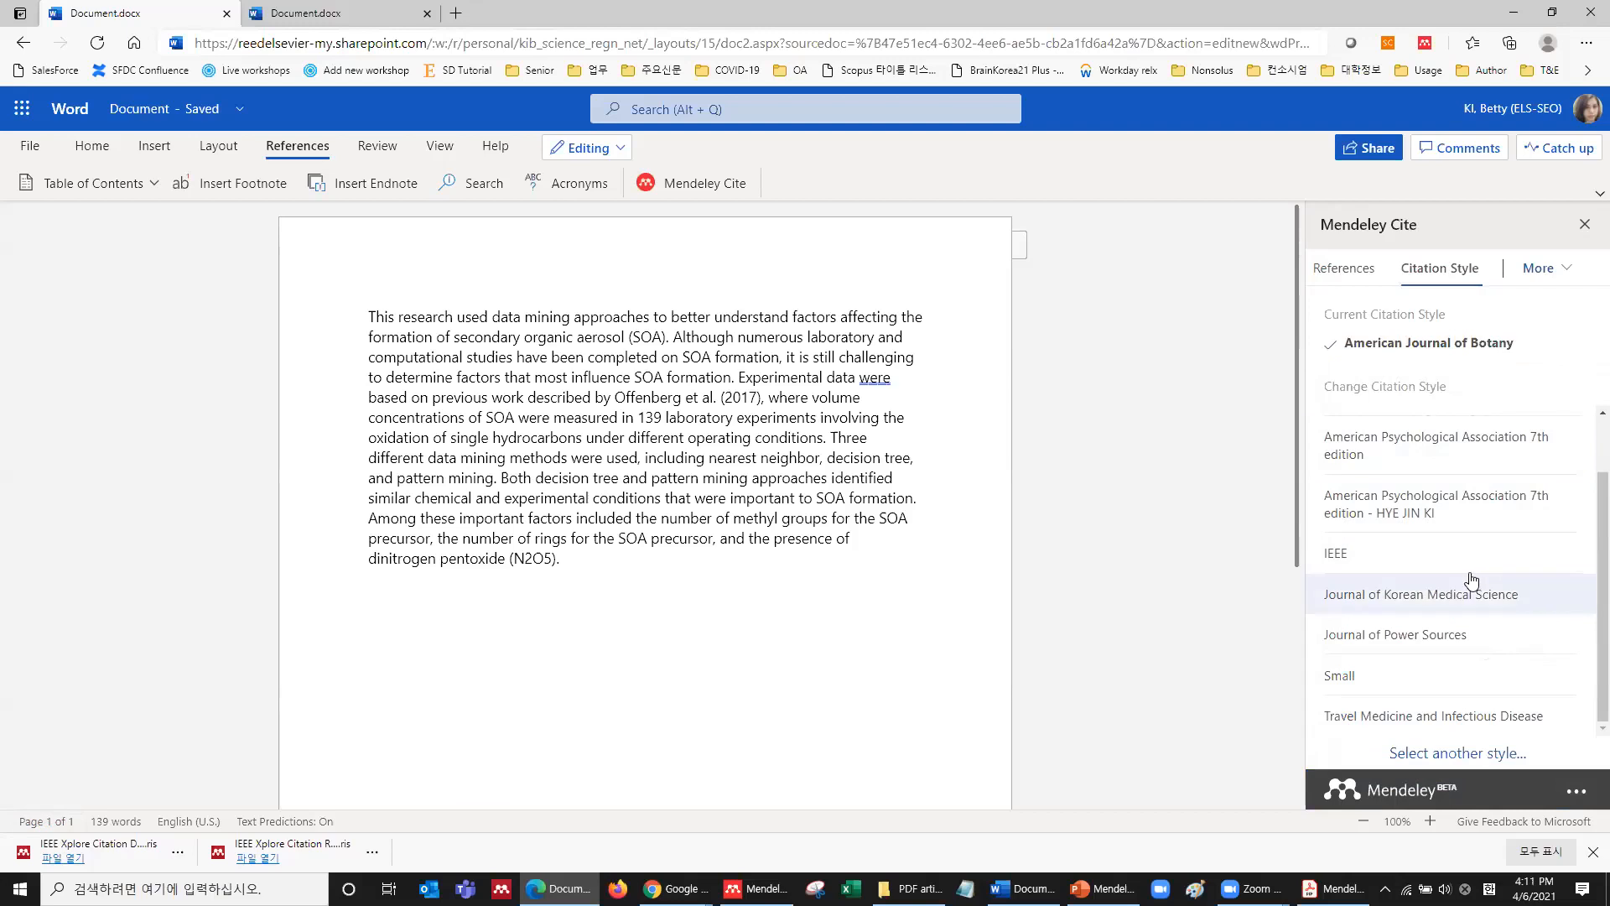
Apply American Psychological Association 7th edition and return to the reference list.
{"action": "left_click", "coordinate": [1448, 461]}
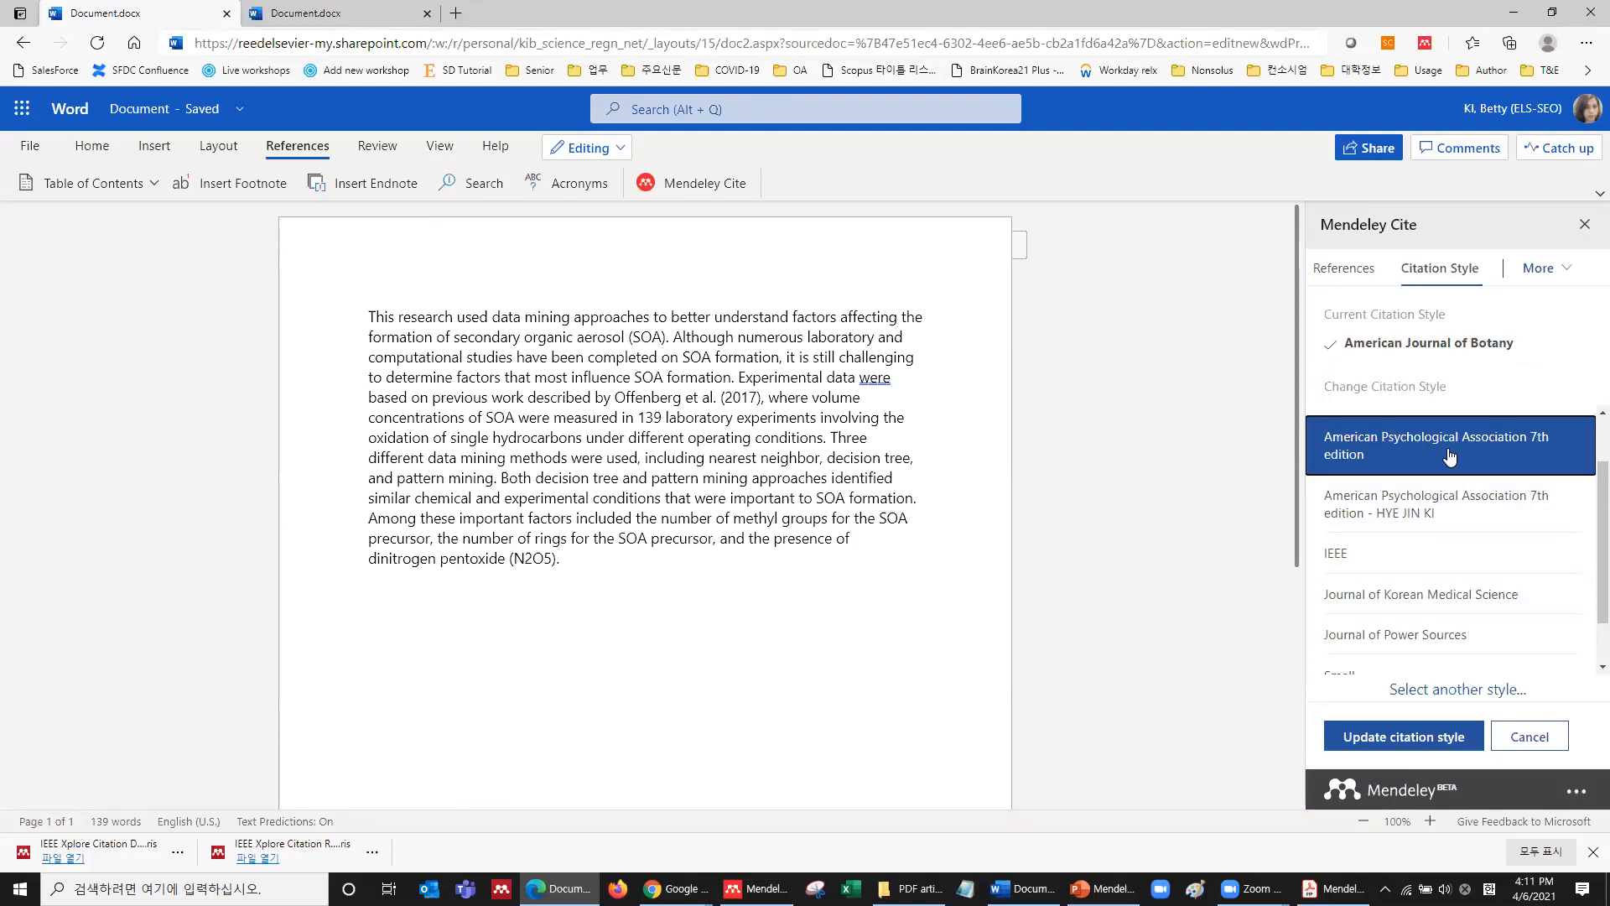
{"action": "left_click", "coordinate": [1445, 737]}
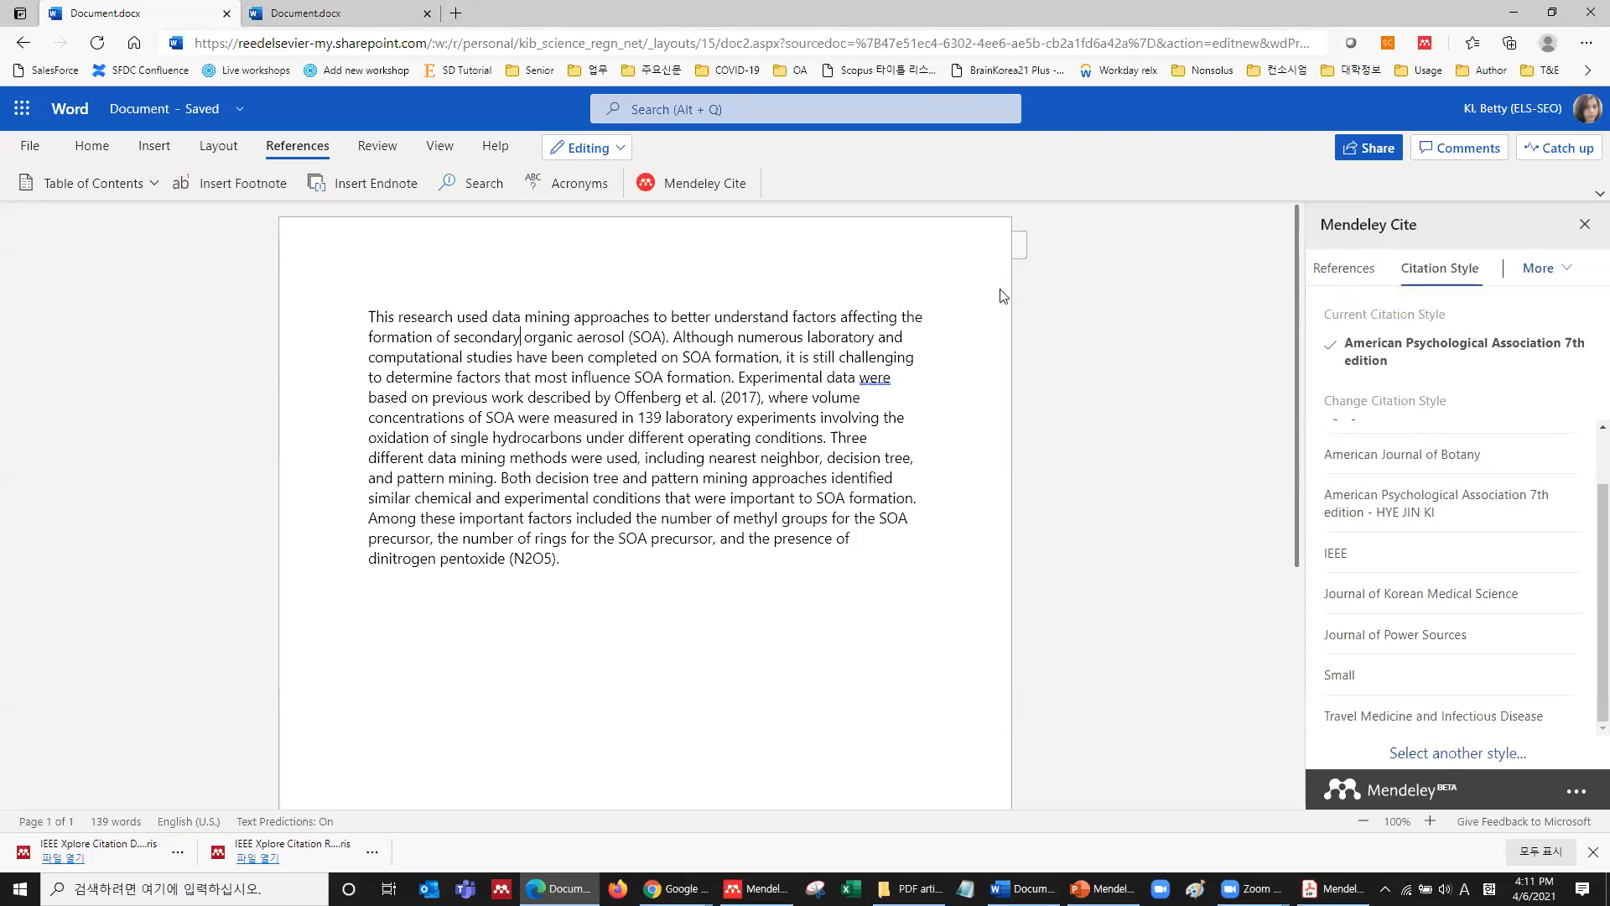
{"action": "left_click", "coordinate": [1343, 270]}
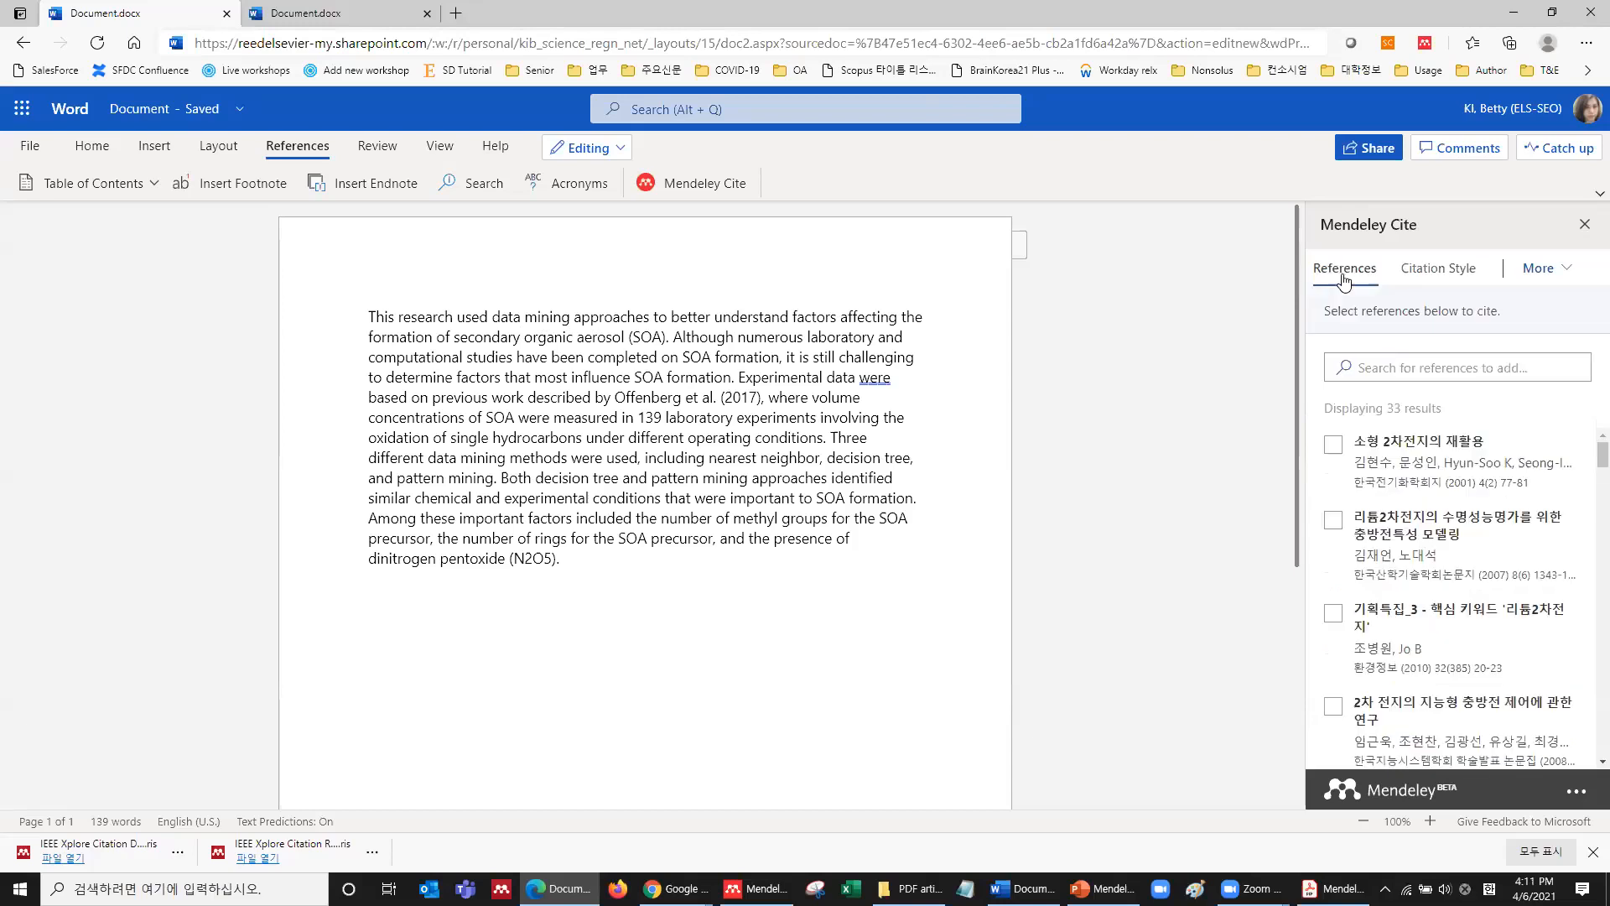
Search the library for 'covid' and insert the Pfefferbaum & North (2020) citation.
{"action": "scroll", "coordinate": [1423, 469], "scroll_direction": "down", "scroll_amount": 10}
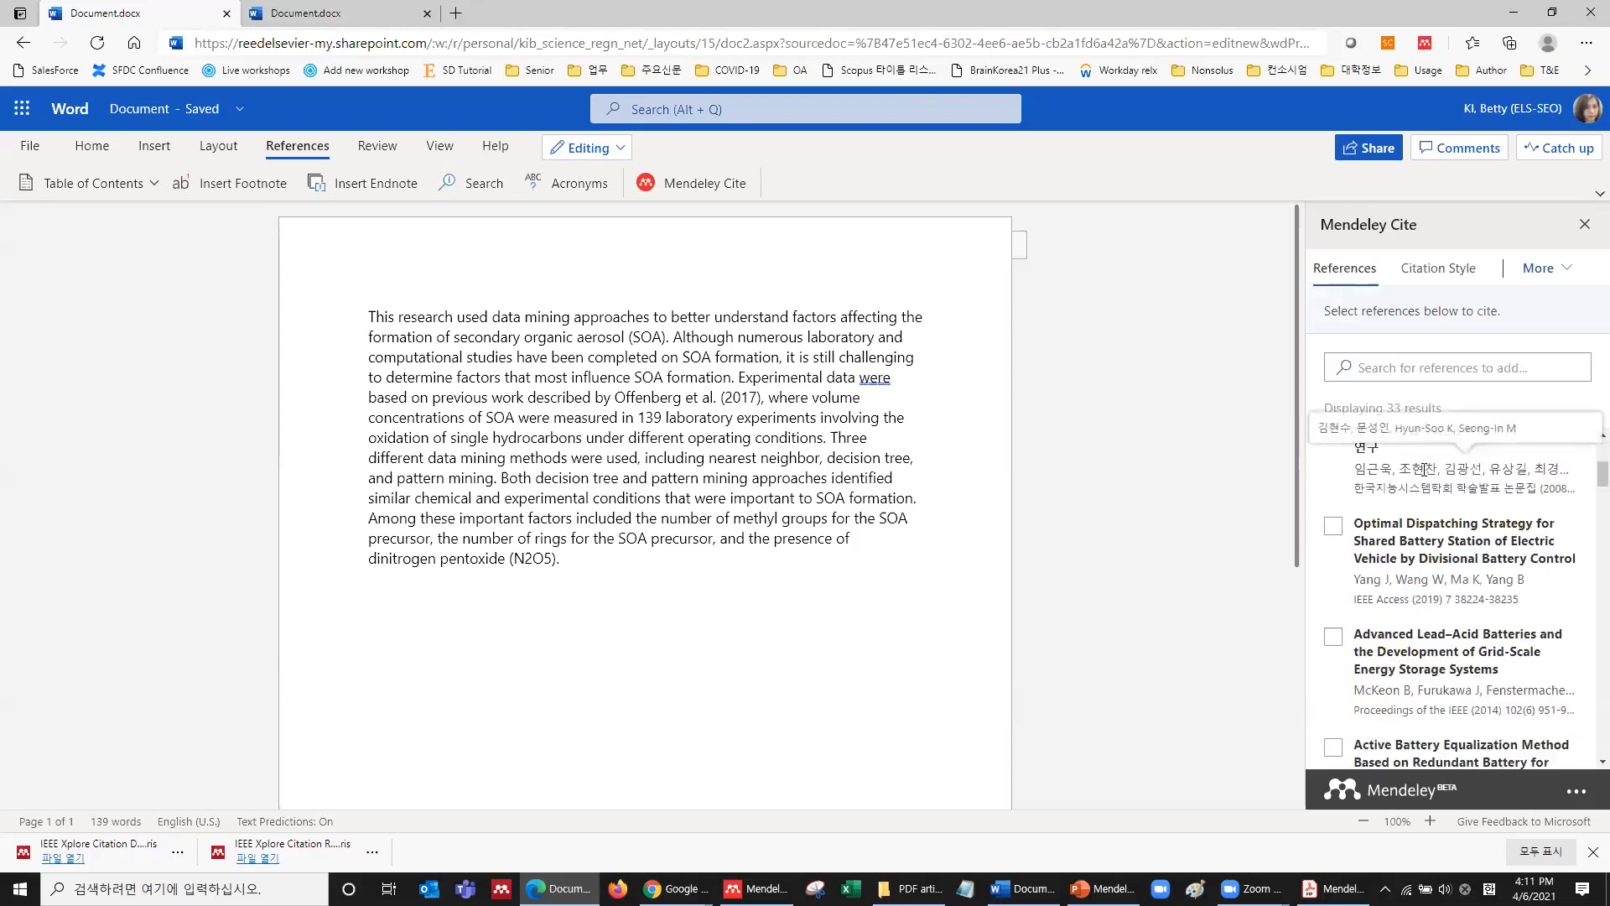
{"action": "scroll", "coordinate": [1422, 469], "scroll_direction": "down", "scroll_amount": 8}
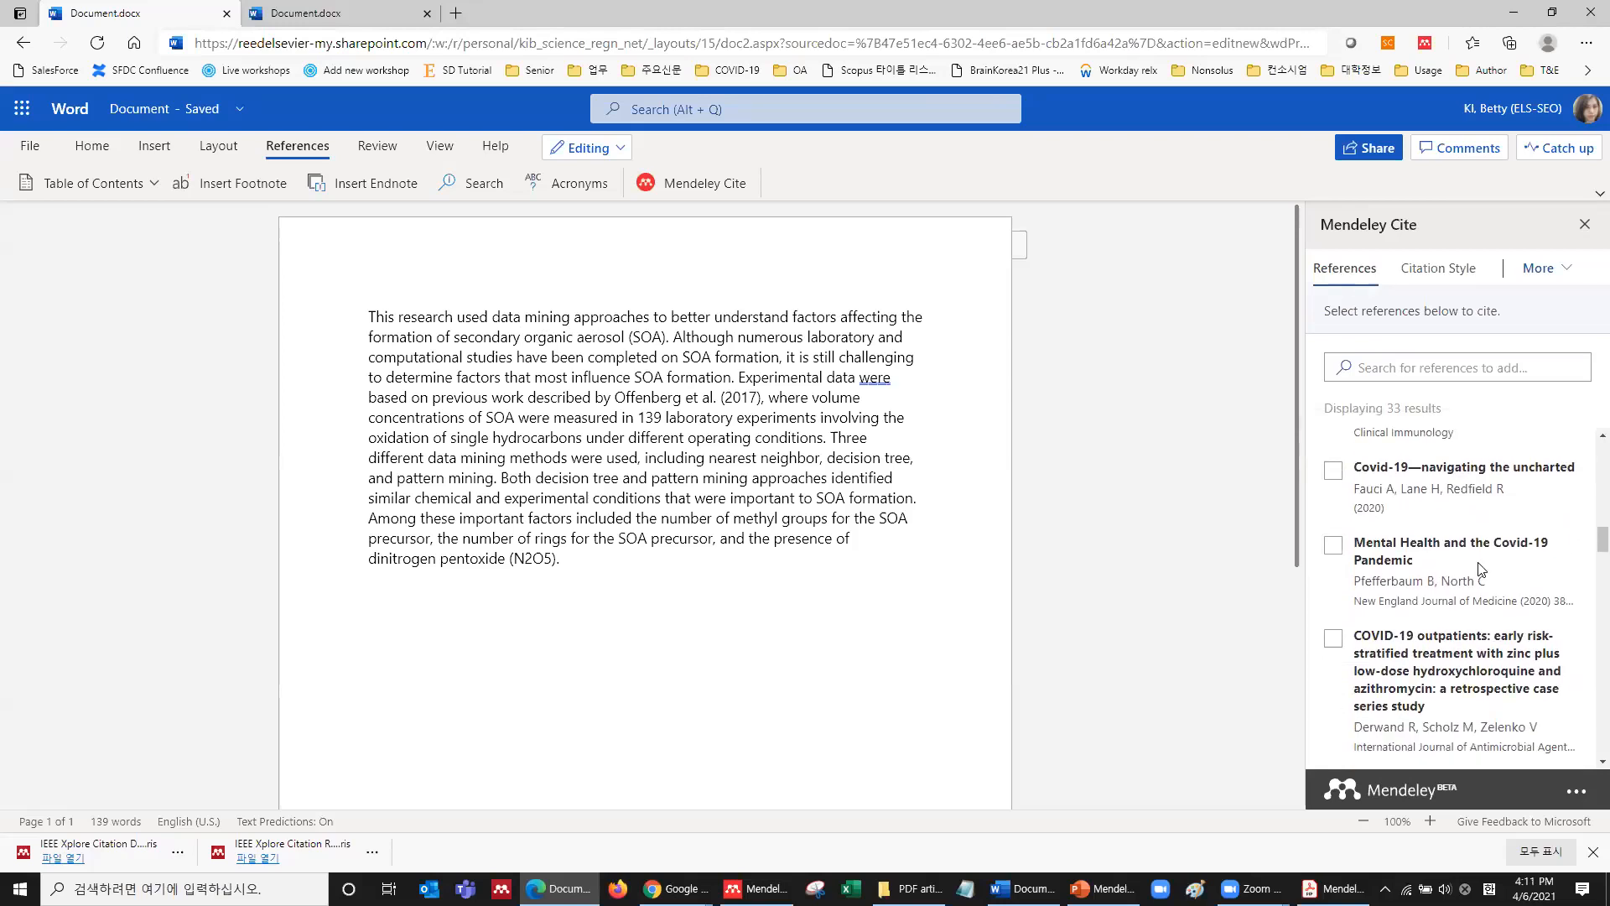
{"action": "left_click", "coordinate": [1469, 360]}
{"action": "type", "text": "covid-19"}
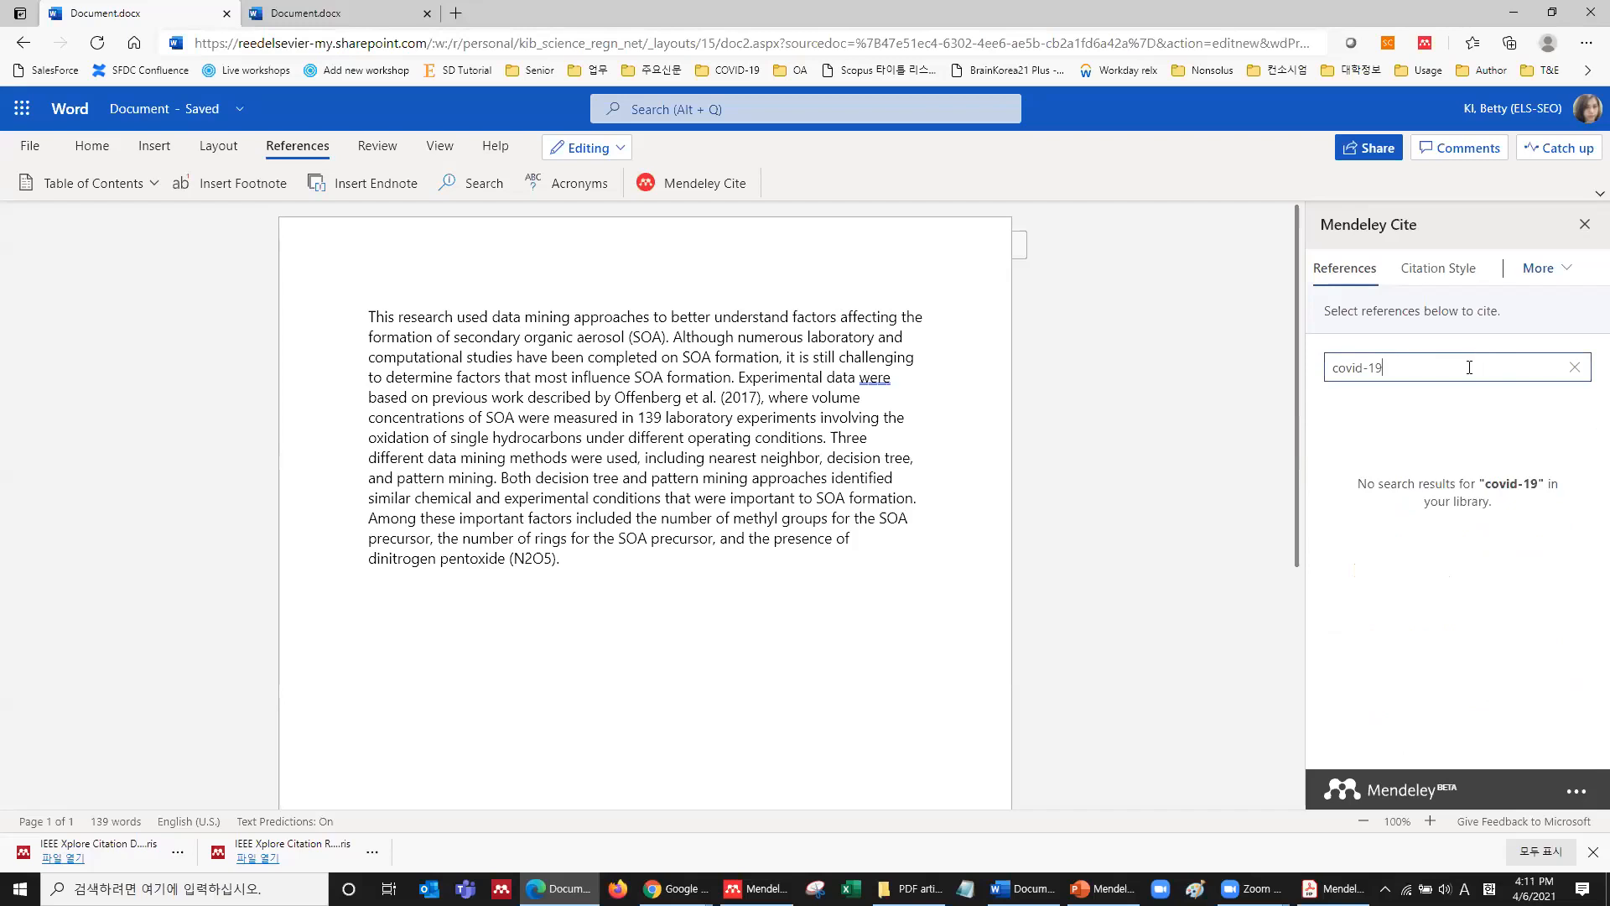
{"action": "key", "text": "BackSpace"}
{"action": "key", "text": "BackSpace"}
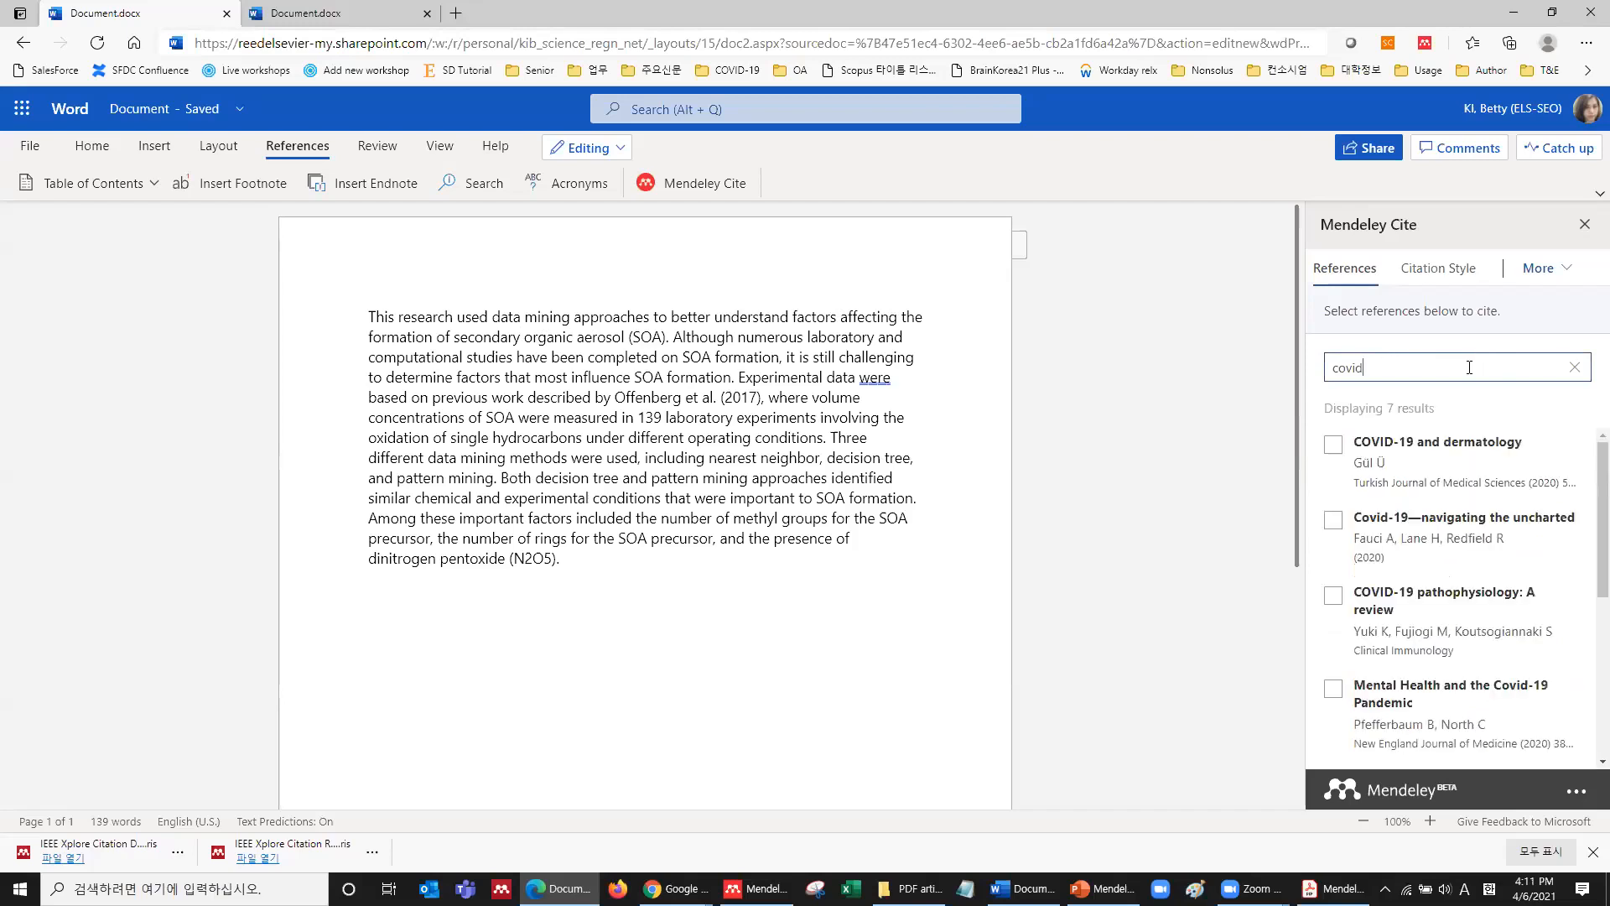
{"action": "scroll", "coordinate": [1462, 446], "scroll_direction": "down", "scroll_amount": 1}
{"action": "left_click", "coordinate": [1333, 586]}
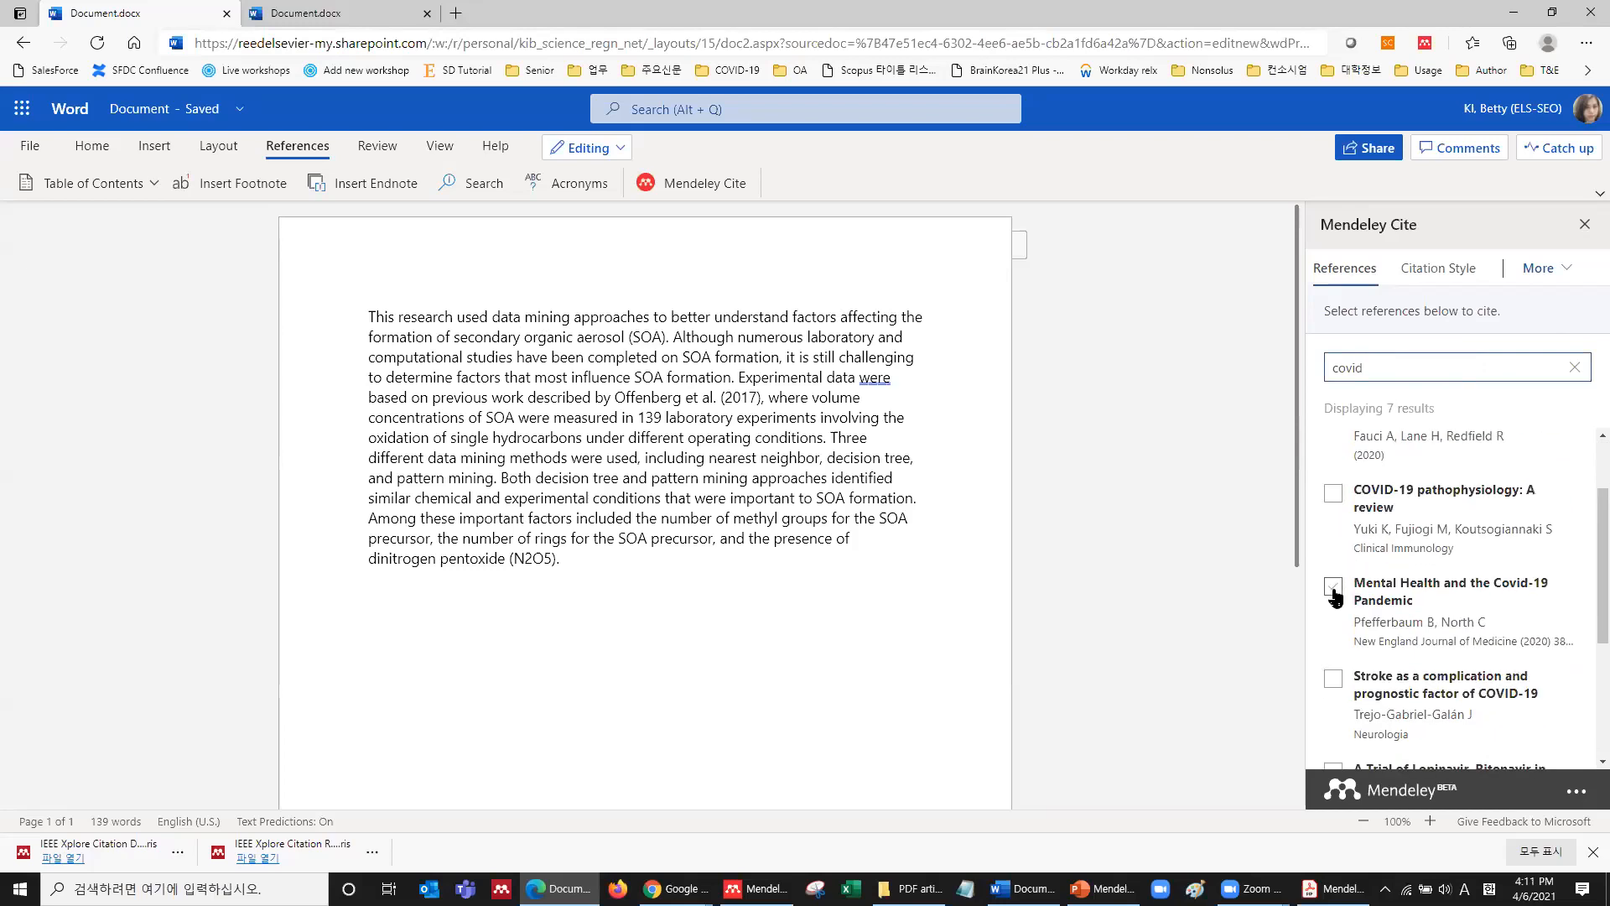
{"action": "left_click", "coordinate": [1333, 587]}
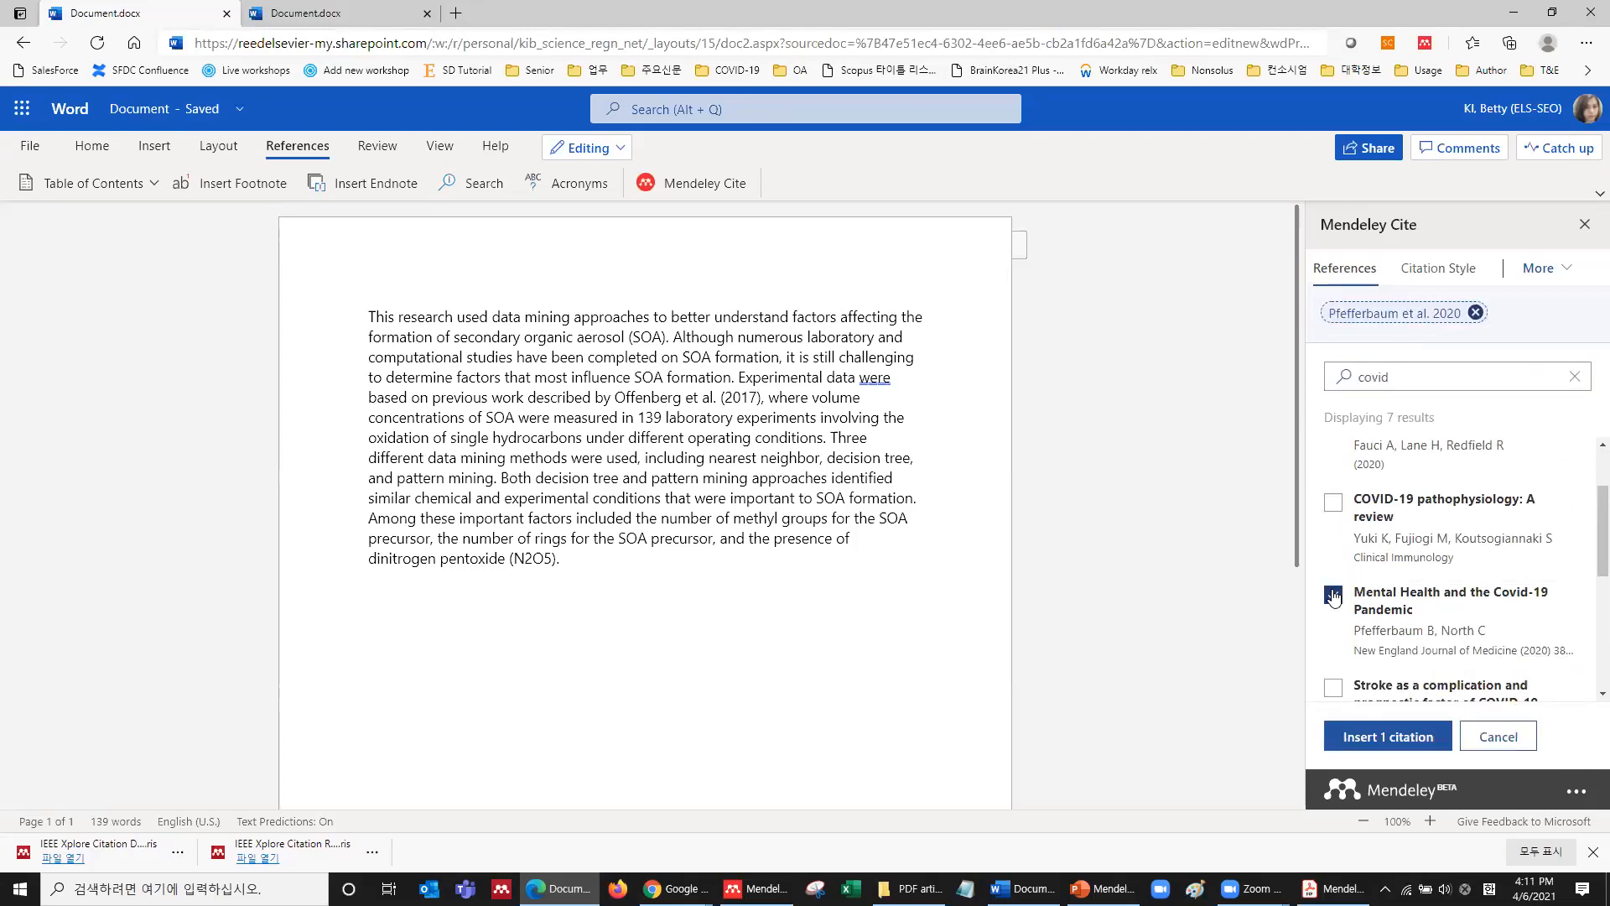
{"action": "left_click", "coordinate": [1371, 738]}
{"action": "left_click", "coordinate": [526, 337]}
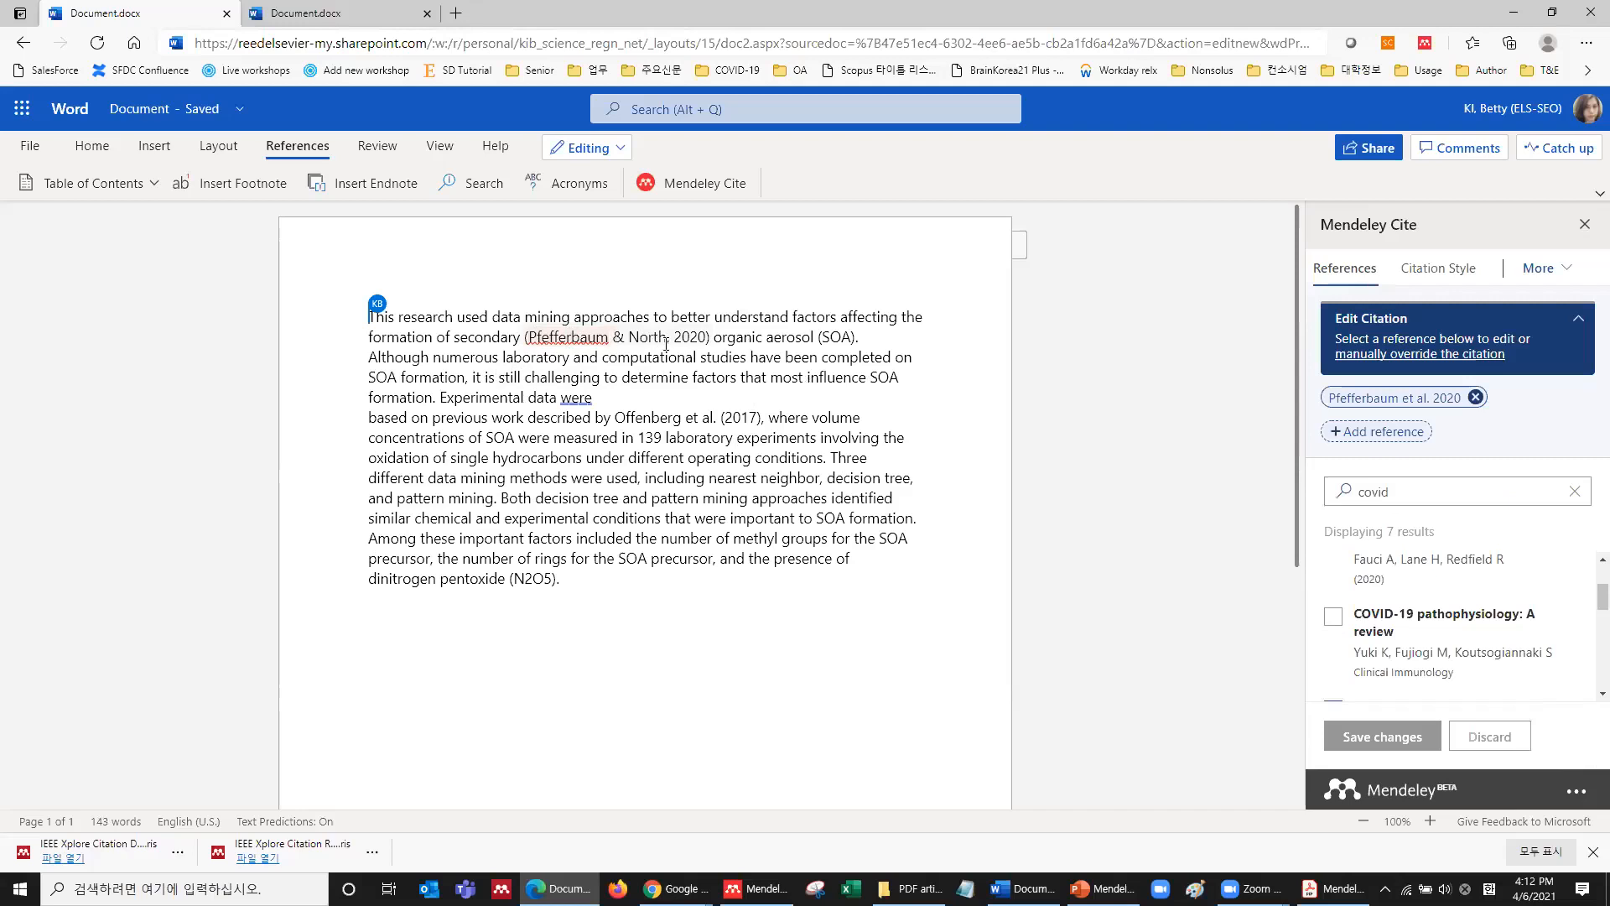
Delete the line break after 'were' to rejoin the paragraph.
{"action": "left_click", "coordinate": [614, 397]}
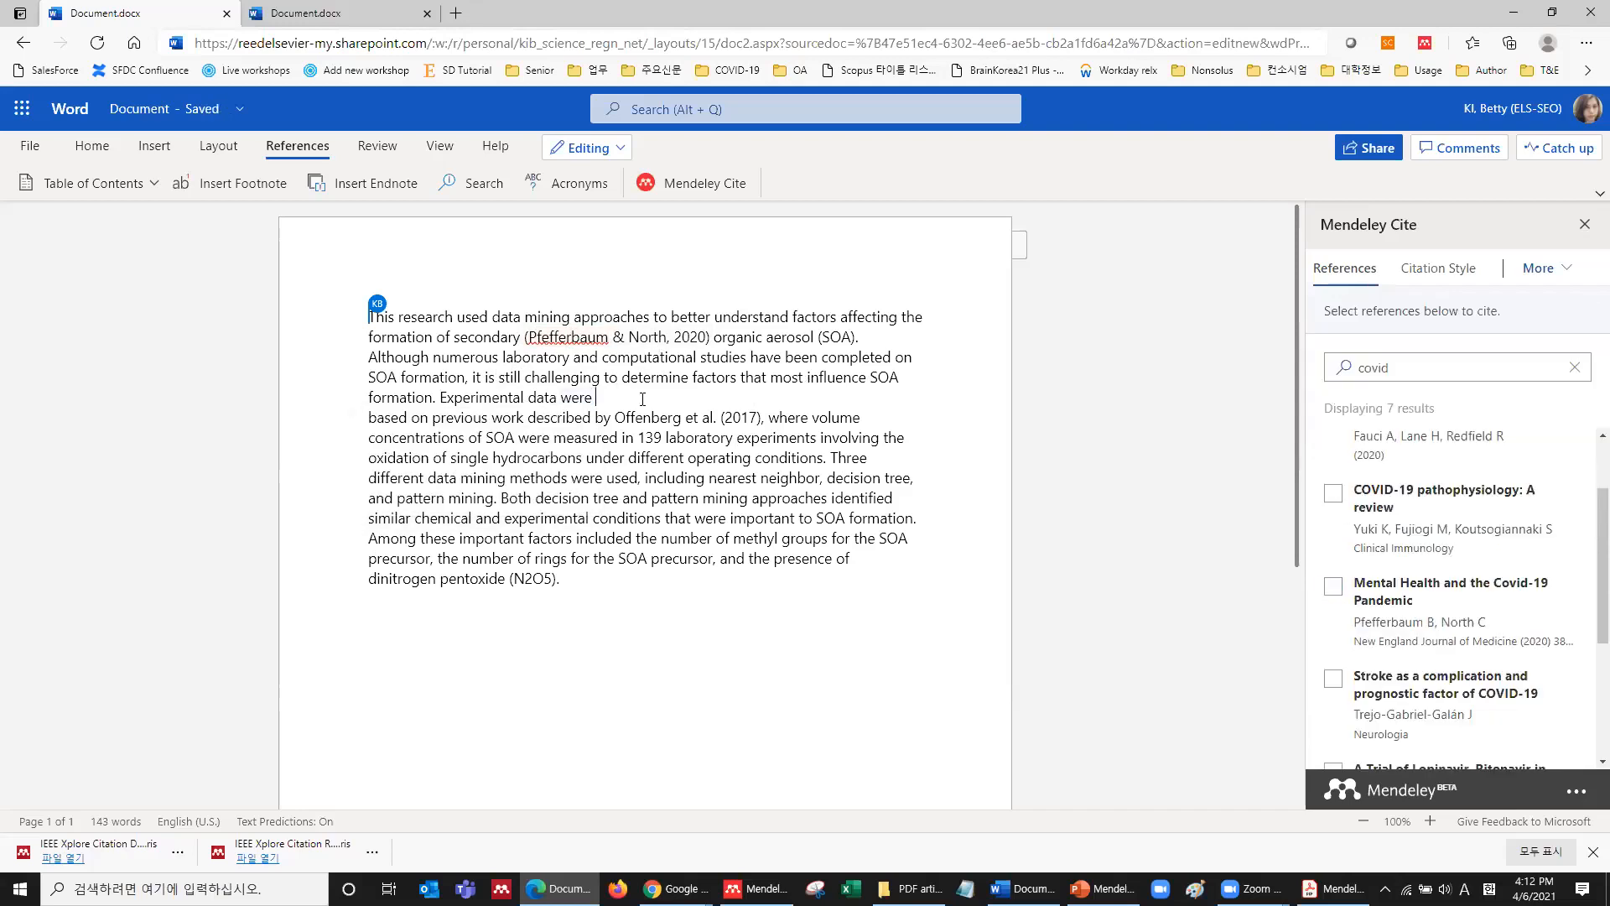
{"action": "key", "text": "Delete"}
{"action": "scroll", "coordinate": [1353, 602], "scroll_direction": "down", "scroll_amount": 2}
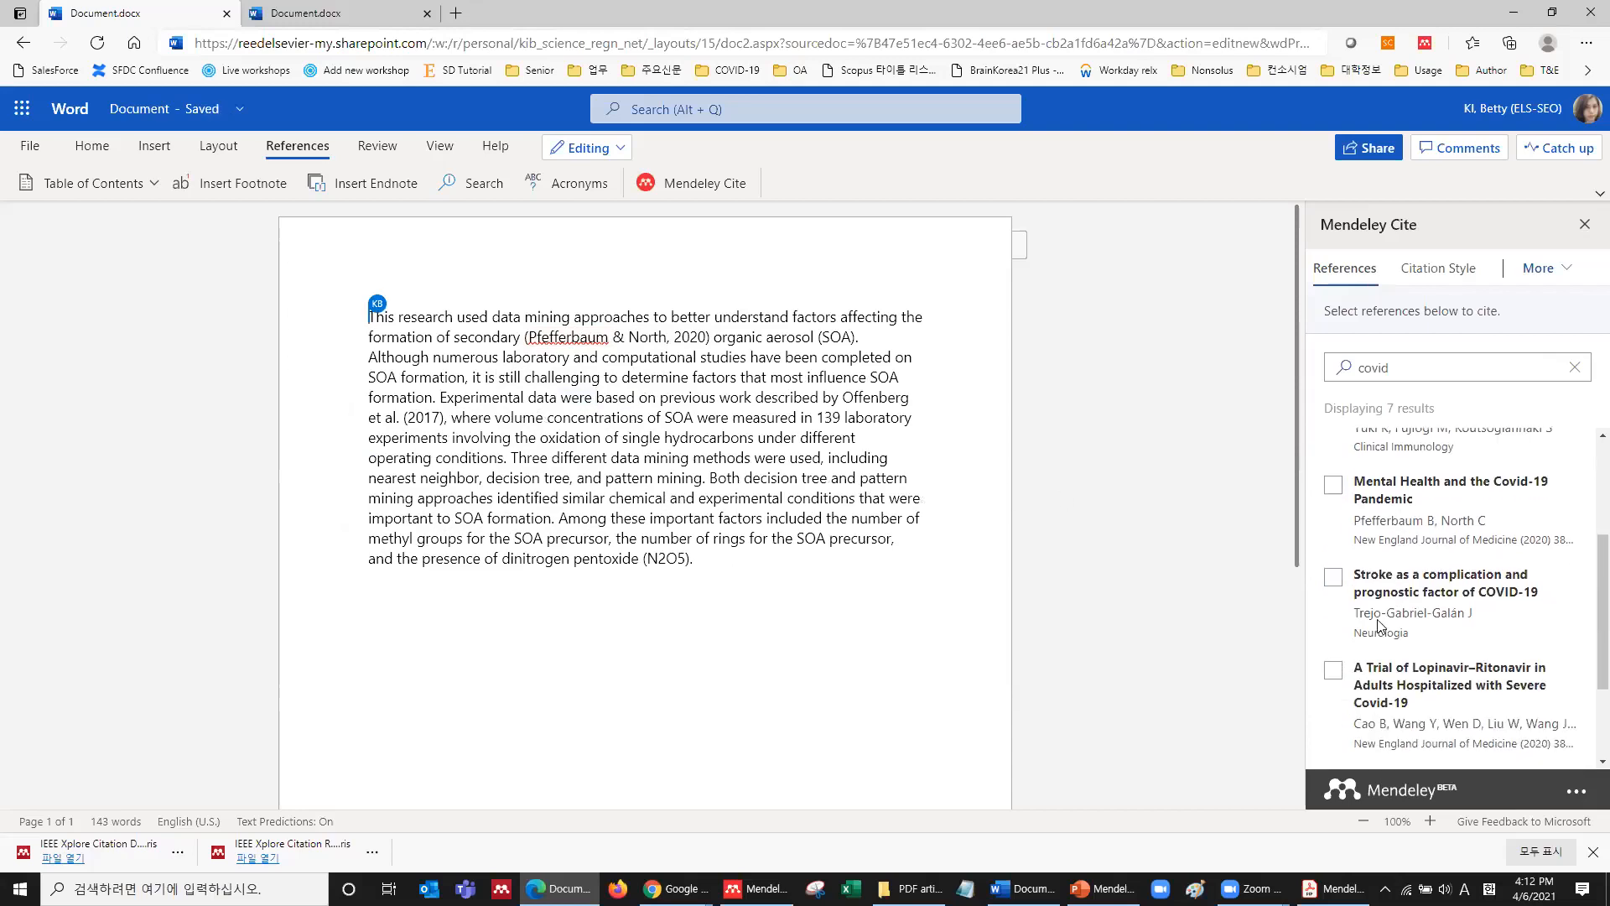
Tick the Stroke and Lopinavir–Ritonavir trial references, place the cursor in the paragraph, then untick both.
{"action": "left_click", "coordinate": [1332, 579]}
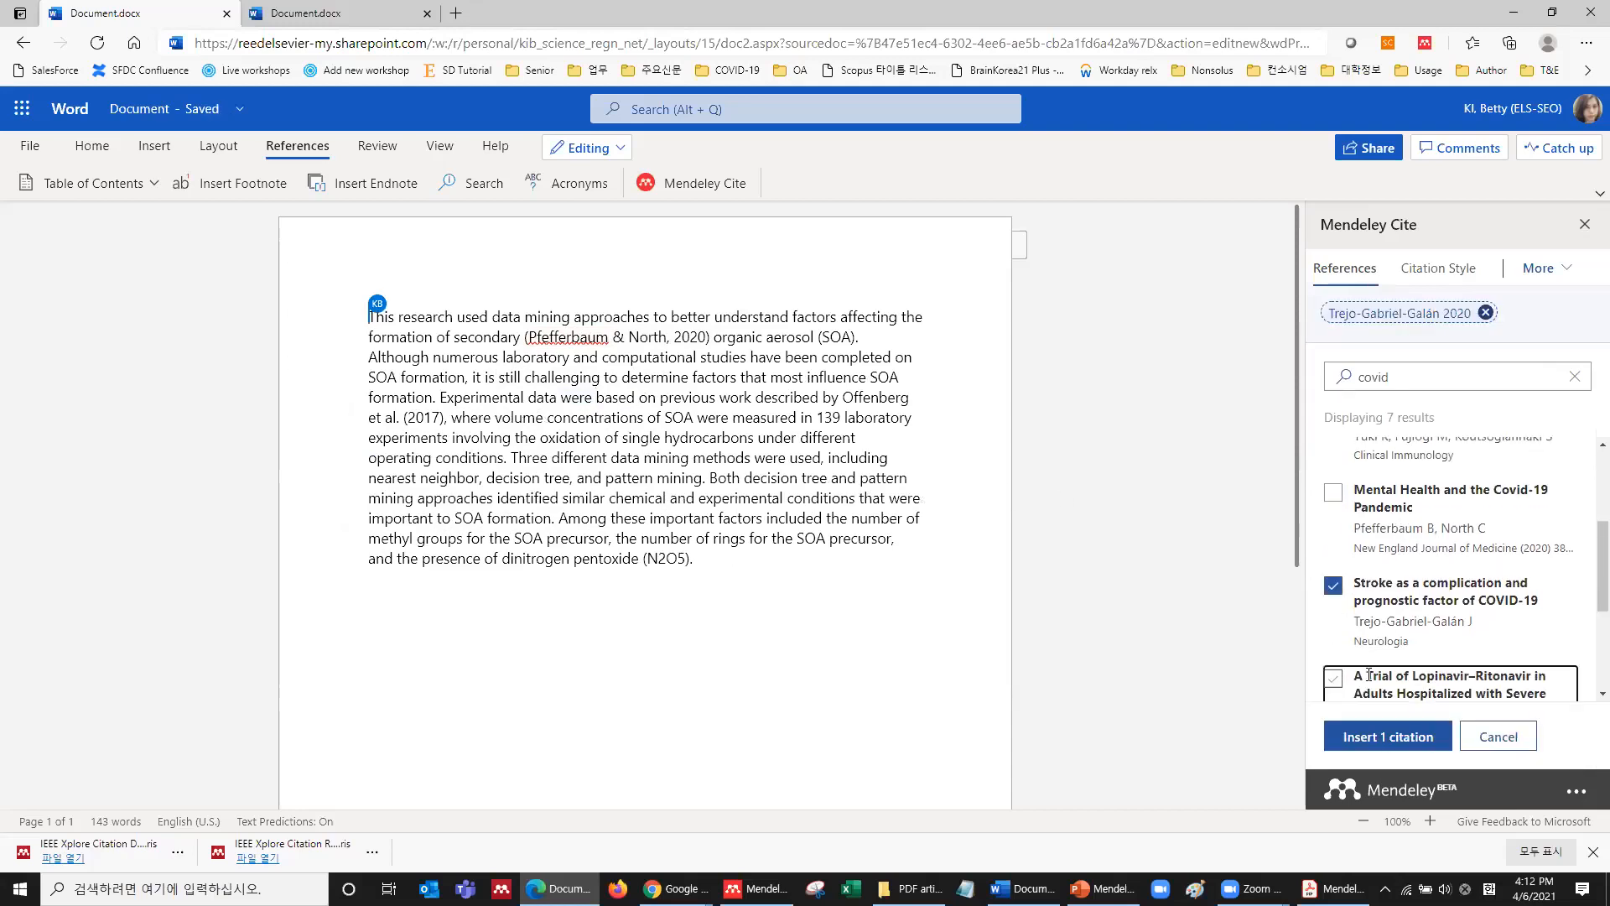
{"action": "left_click", "coordinate": [1334, 681]}
{"action": "scroll", "coordinate": [1377, 671], "scroll_direction": "down", "scroll_amount": 1}
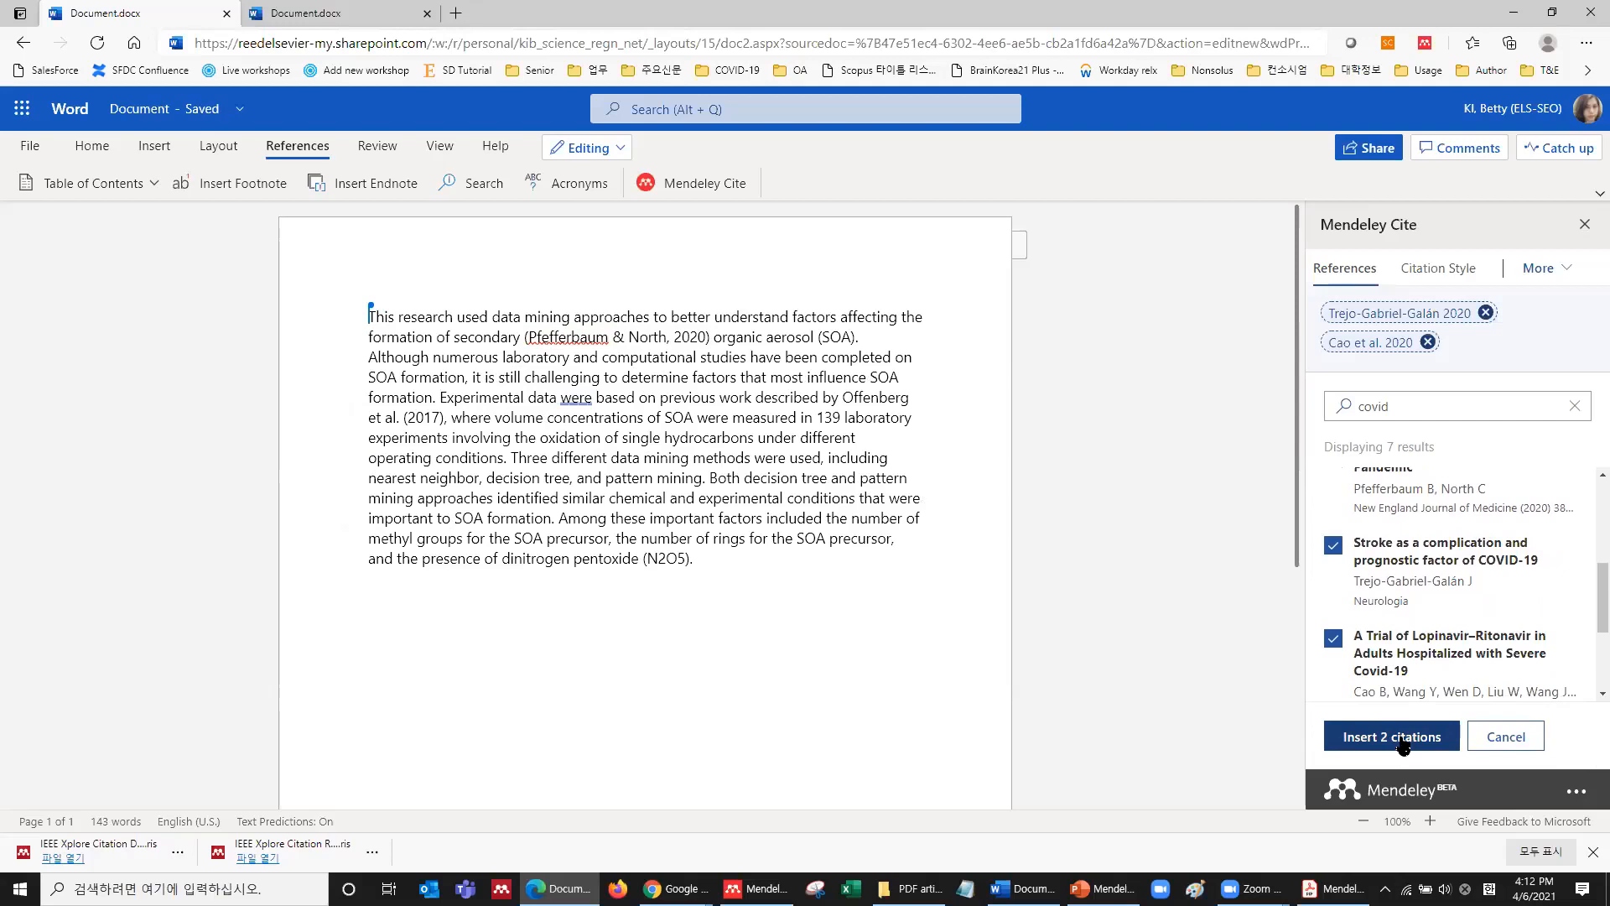
{"action": "left_click", "coordinate": [604, 416]}
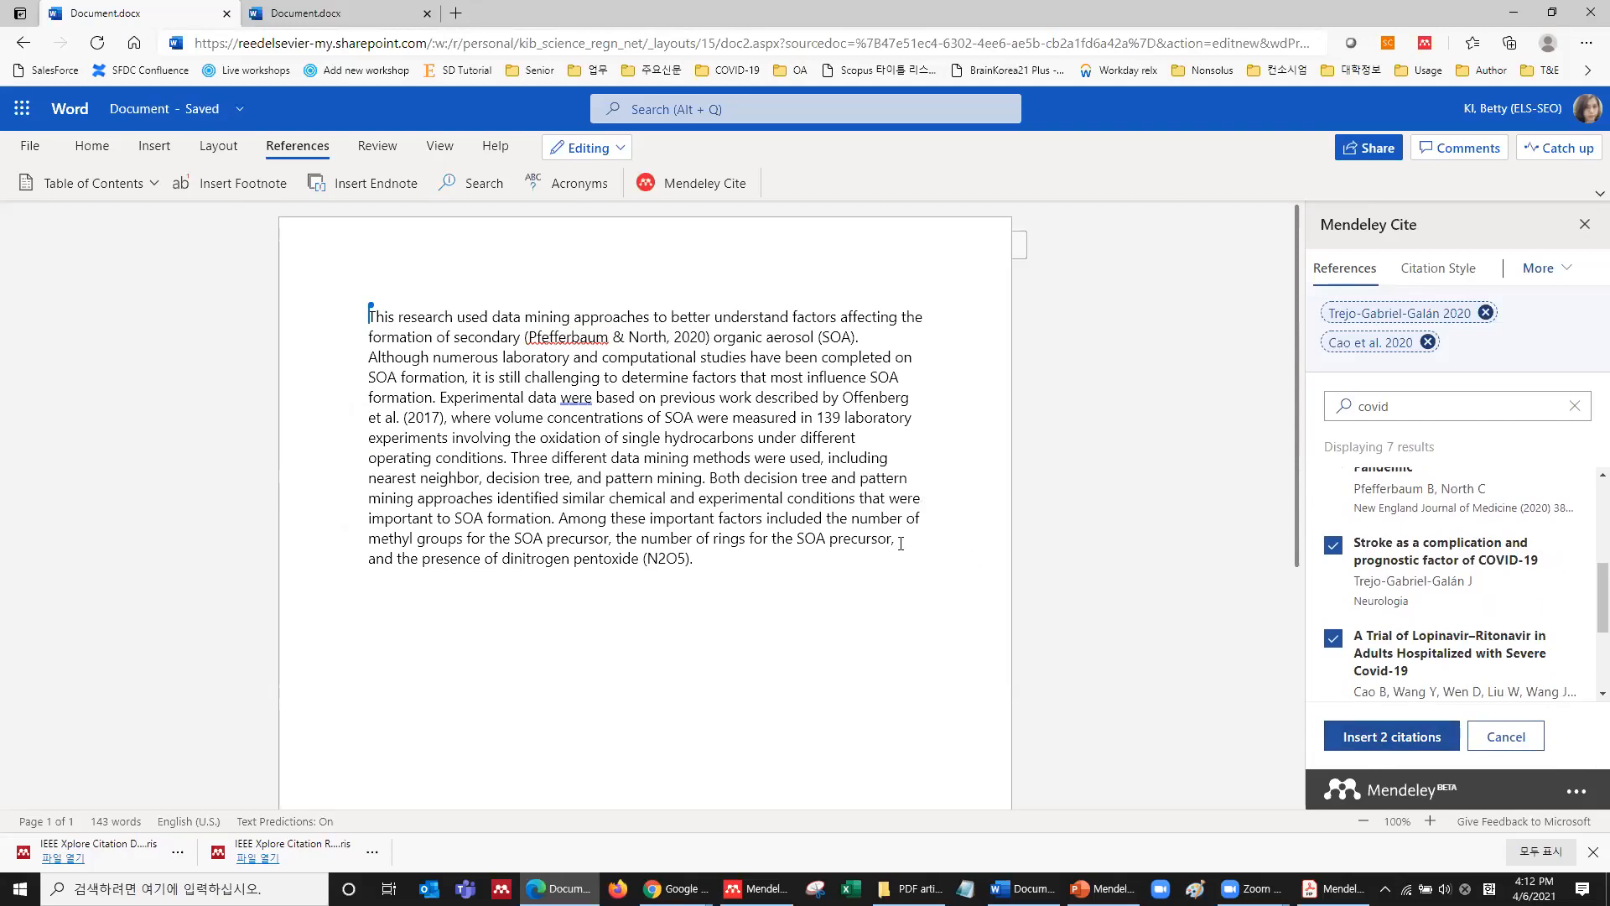
{"action": "left_click", "coordinate": [1335, 591]}
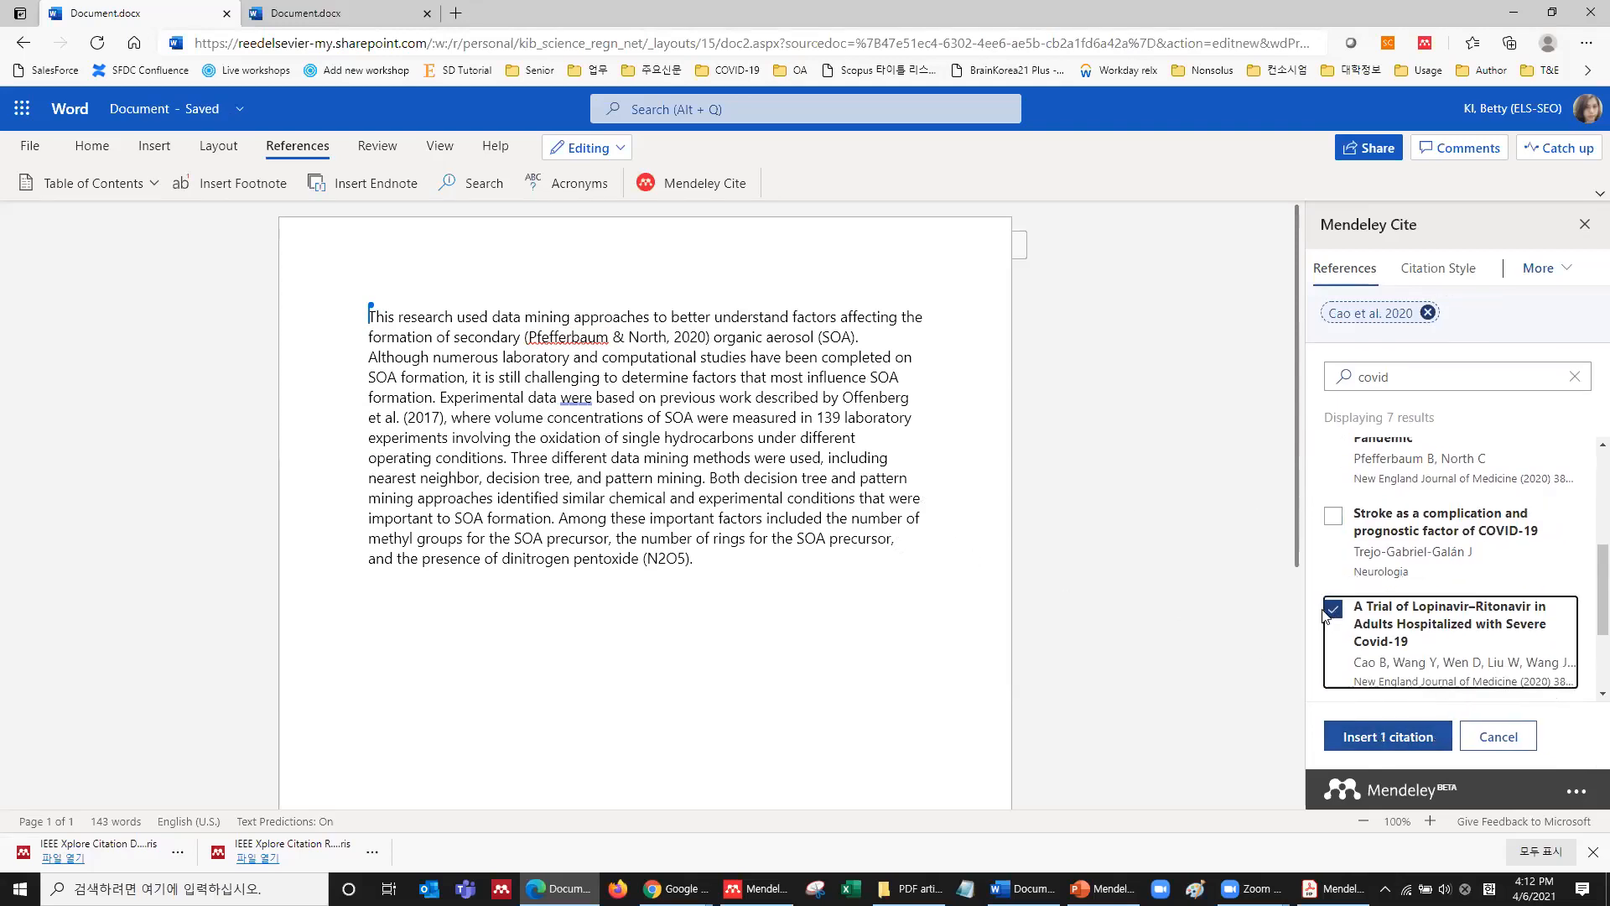
{"action": "left_click", "coordinate": [1333, 637]}
With the cursor before 'methods', tick the COVID-19 outpatients reference and clear the covid search.
{"action": "left_click", "coordinate": [693, 458]}
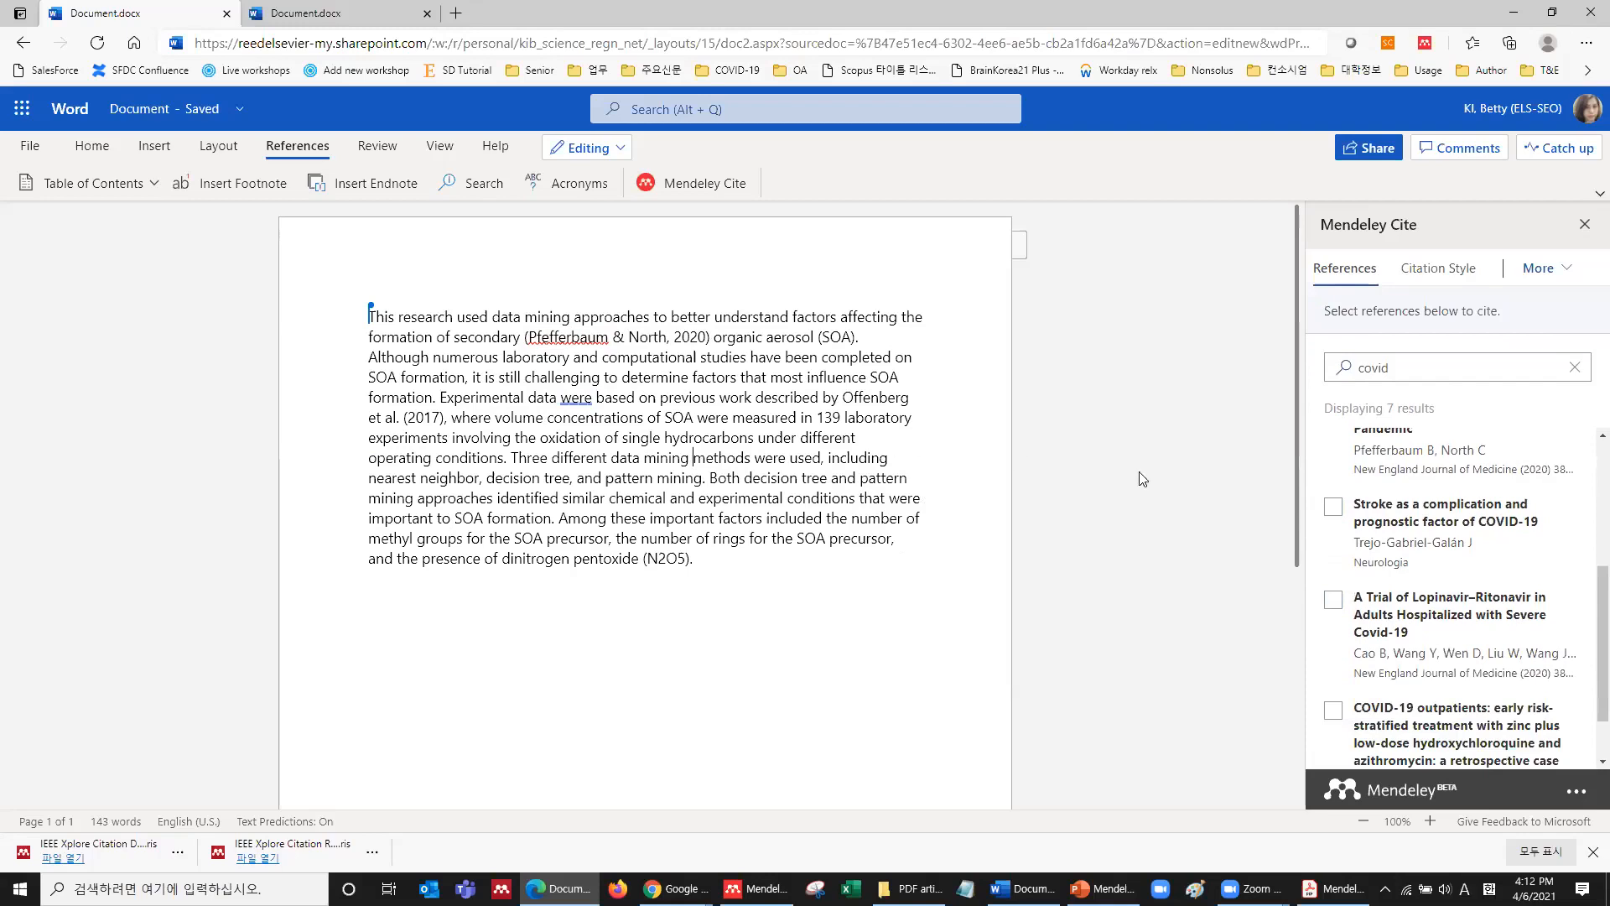
{"action": "scroll", "coordinate": [1376, 536], "scroll_direction": "down", "scroll_amount": 1}
{"action": "left_click", "coordinate": [1333, 637]}
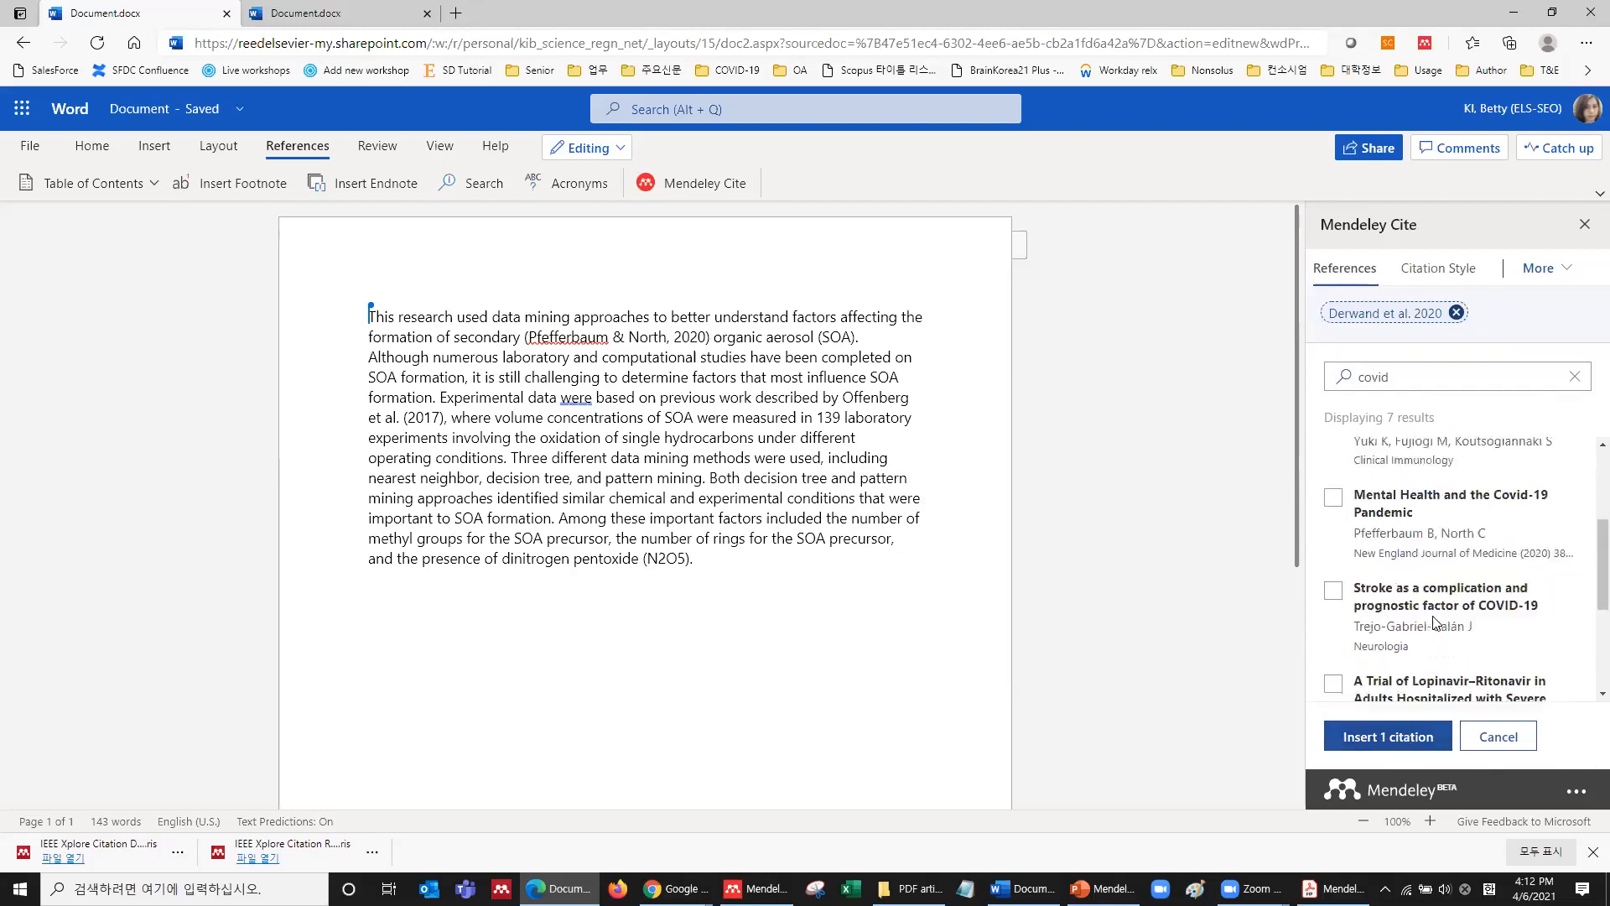
{"action": "left_click", "coordinate": [1574, 377]}
{"action": "scroll", "coordinate": [1329, 573], "scroll_direction": "down", "scroll_amount": 5}
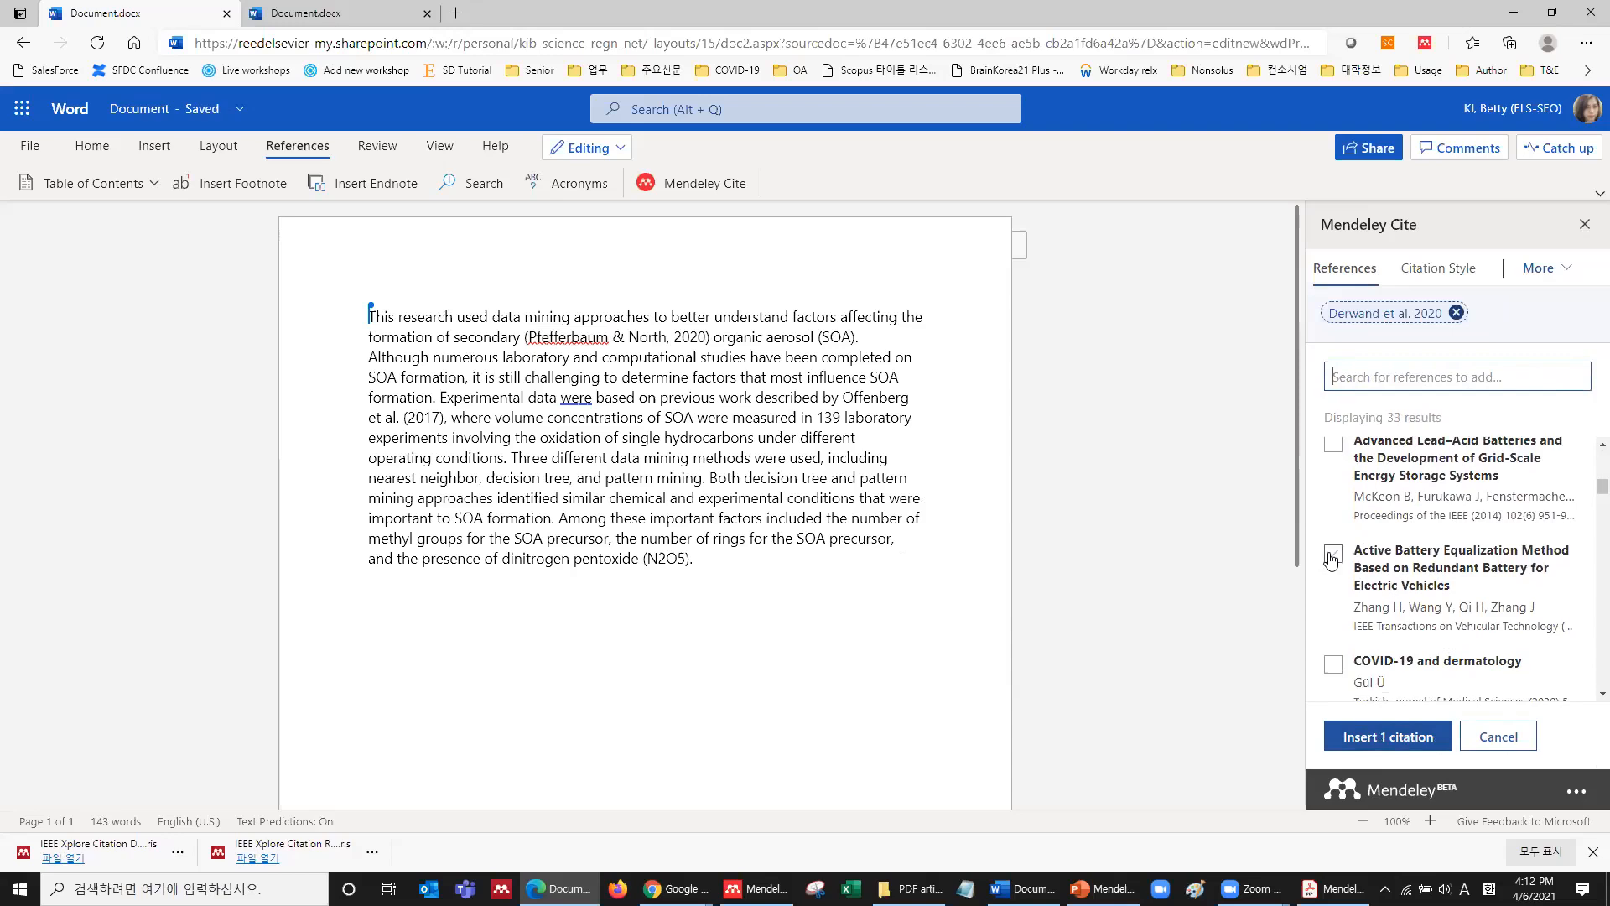
Tick the Active Battery Equalization and COVID-19 dermatology references, then remove the Gül 2020 chip.
{"action": "left_click", "coordinate": [1331, 557]}
{"action": "left_click", "coordinate": [1333, 692]}
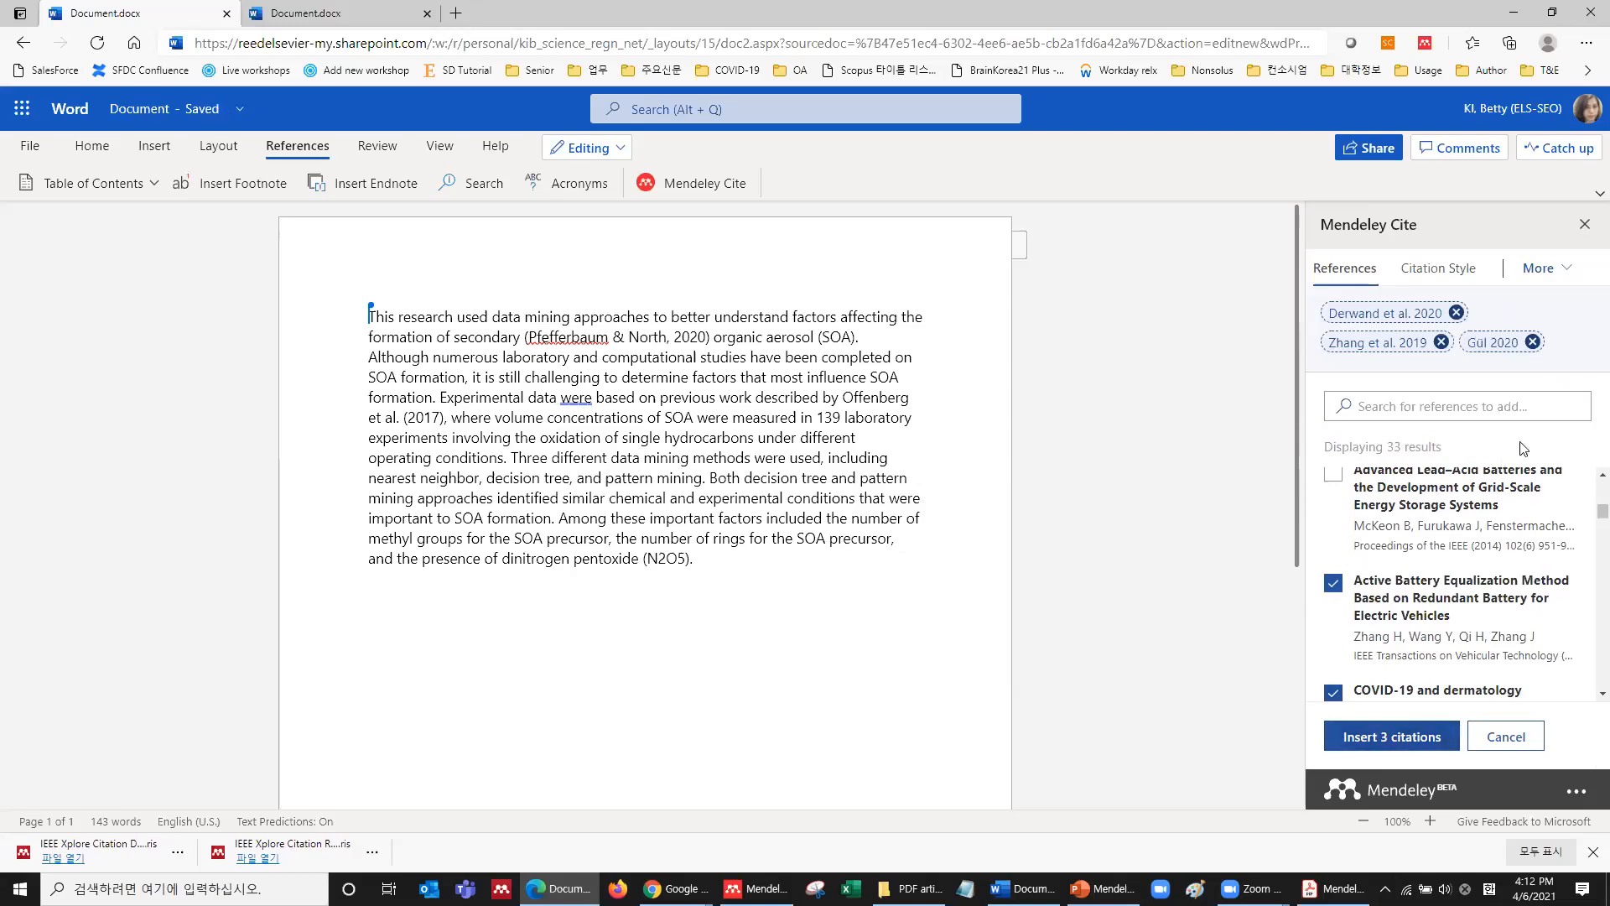
{"action": "left_click", "coordinate": [1532, 342]}
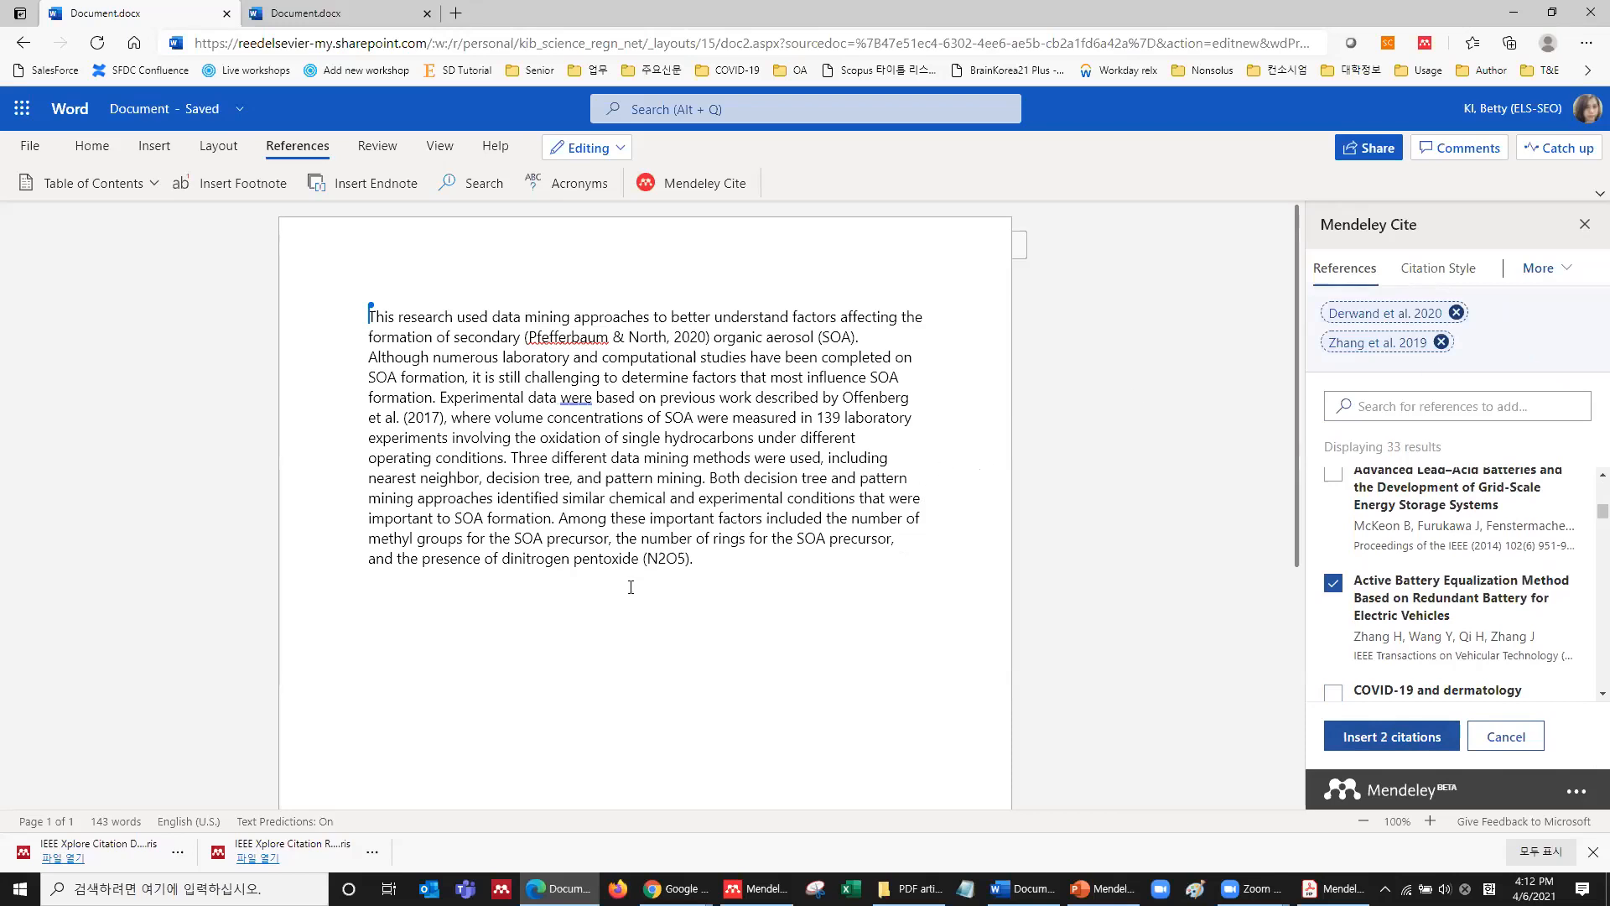
{"action": "scroll", "coordinate": [644, 577], "scroll_direction": "down", "scroll_amount": 5}
{"action": "scroll", "coordinate": [726, 549], "scroll_direction": "up", "scroll_amount": 5}
{"action": "left_click", "coordinate": [738, 541]}
{"action": "scroll", "coordinate": [1401, 528], "scroll_direction": "down", "scroll_amount": 3}
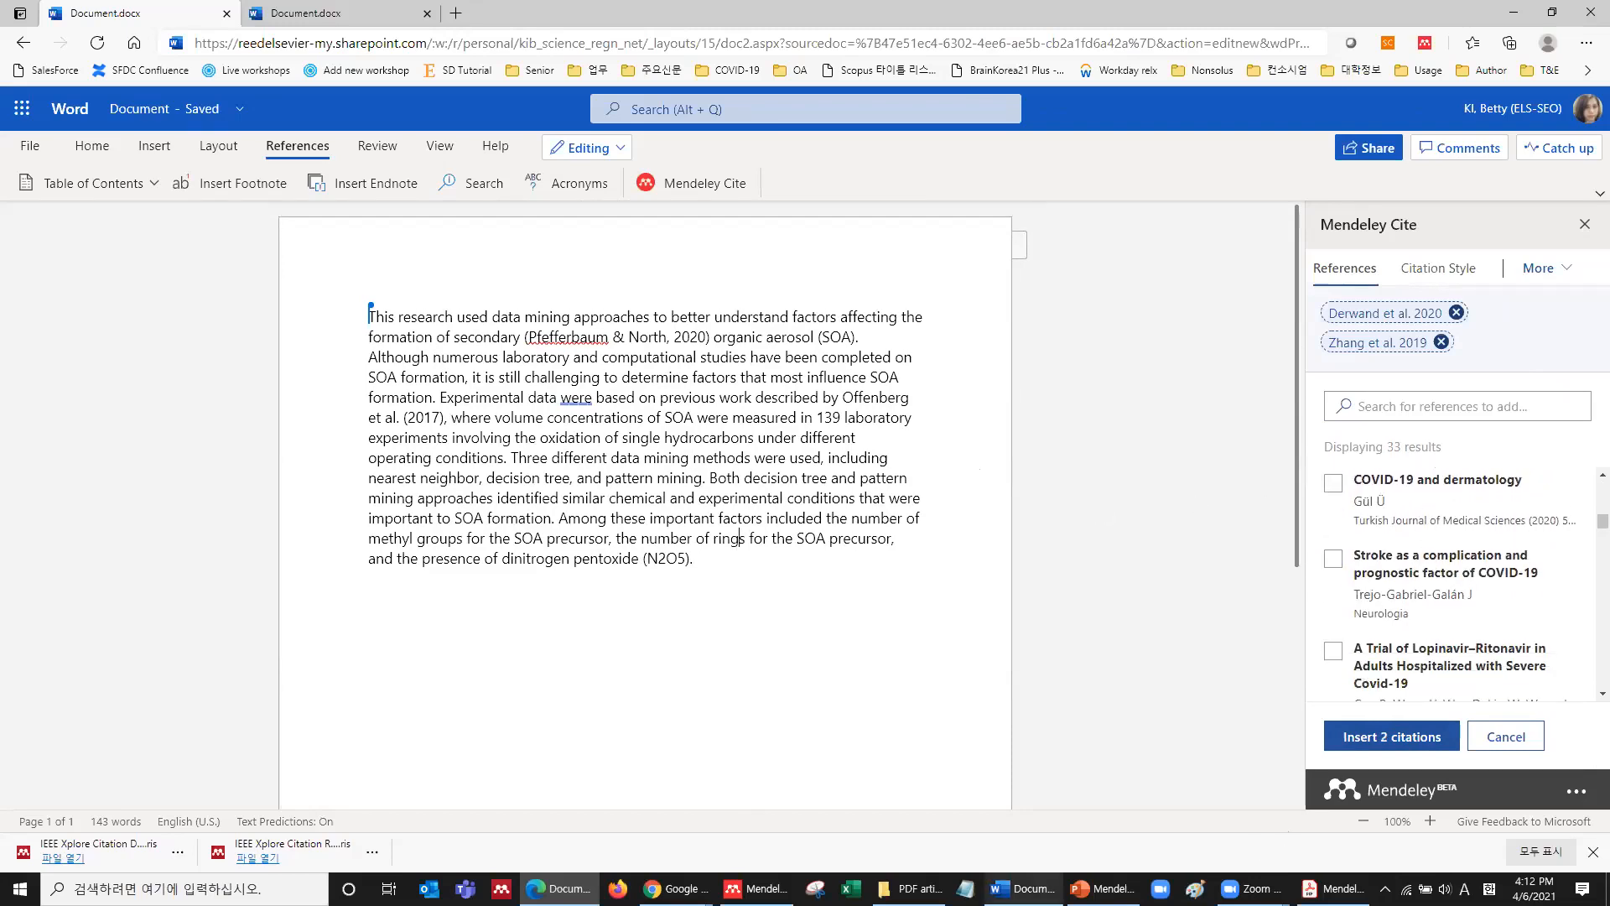
Switch to the PowerPoint deck and present from slide 28, Select Citation Style.
{"action": "mouse_move", "coordinate": [1101, 888]}
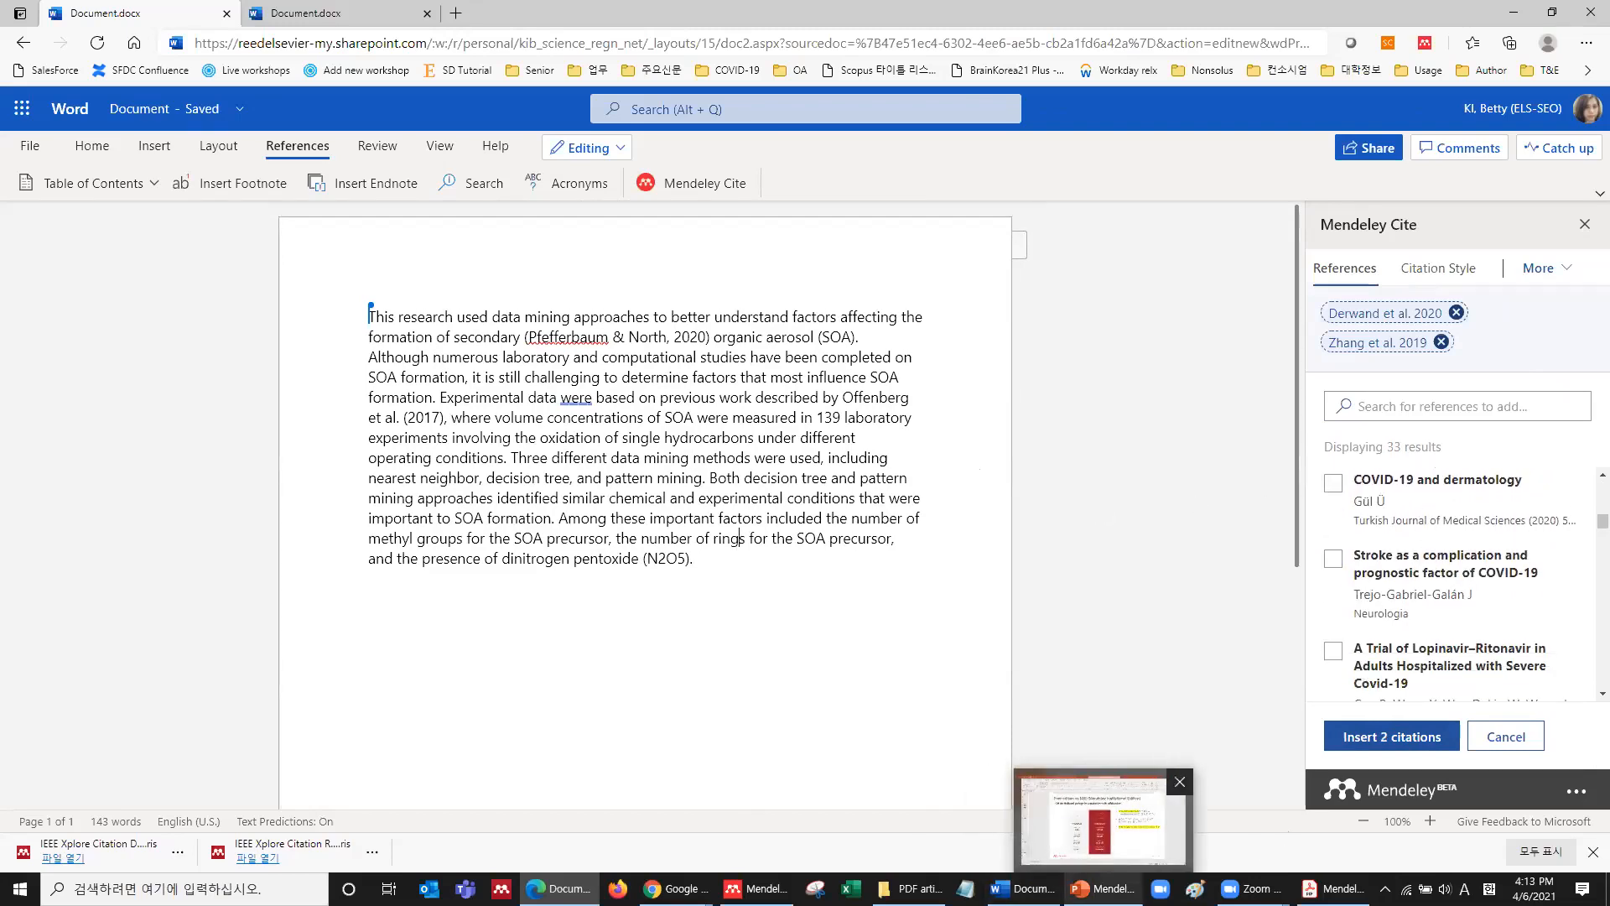
{"action": "left_click", "coordinate": [1102, 850]}
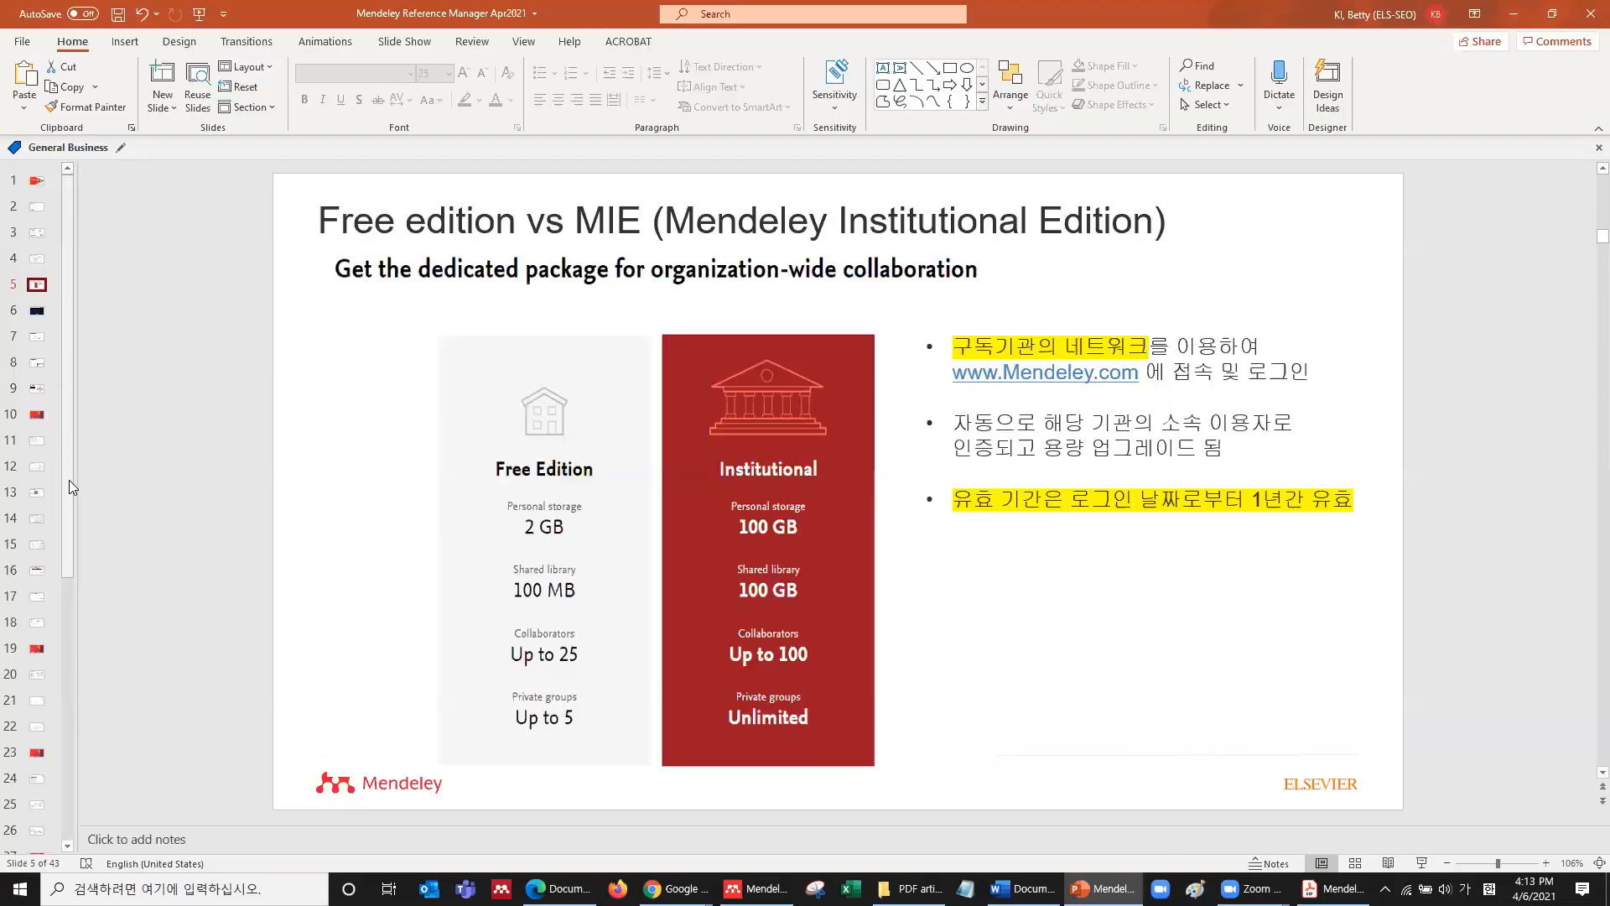
{"action": "left_click", "coordinate": [37, 726]}
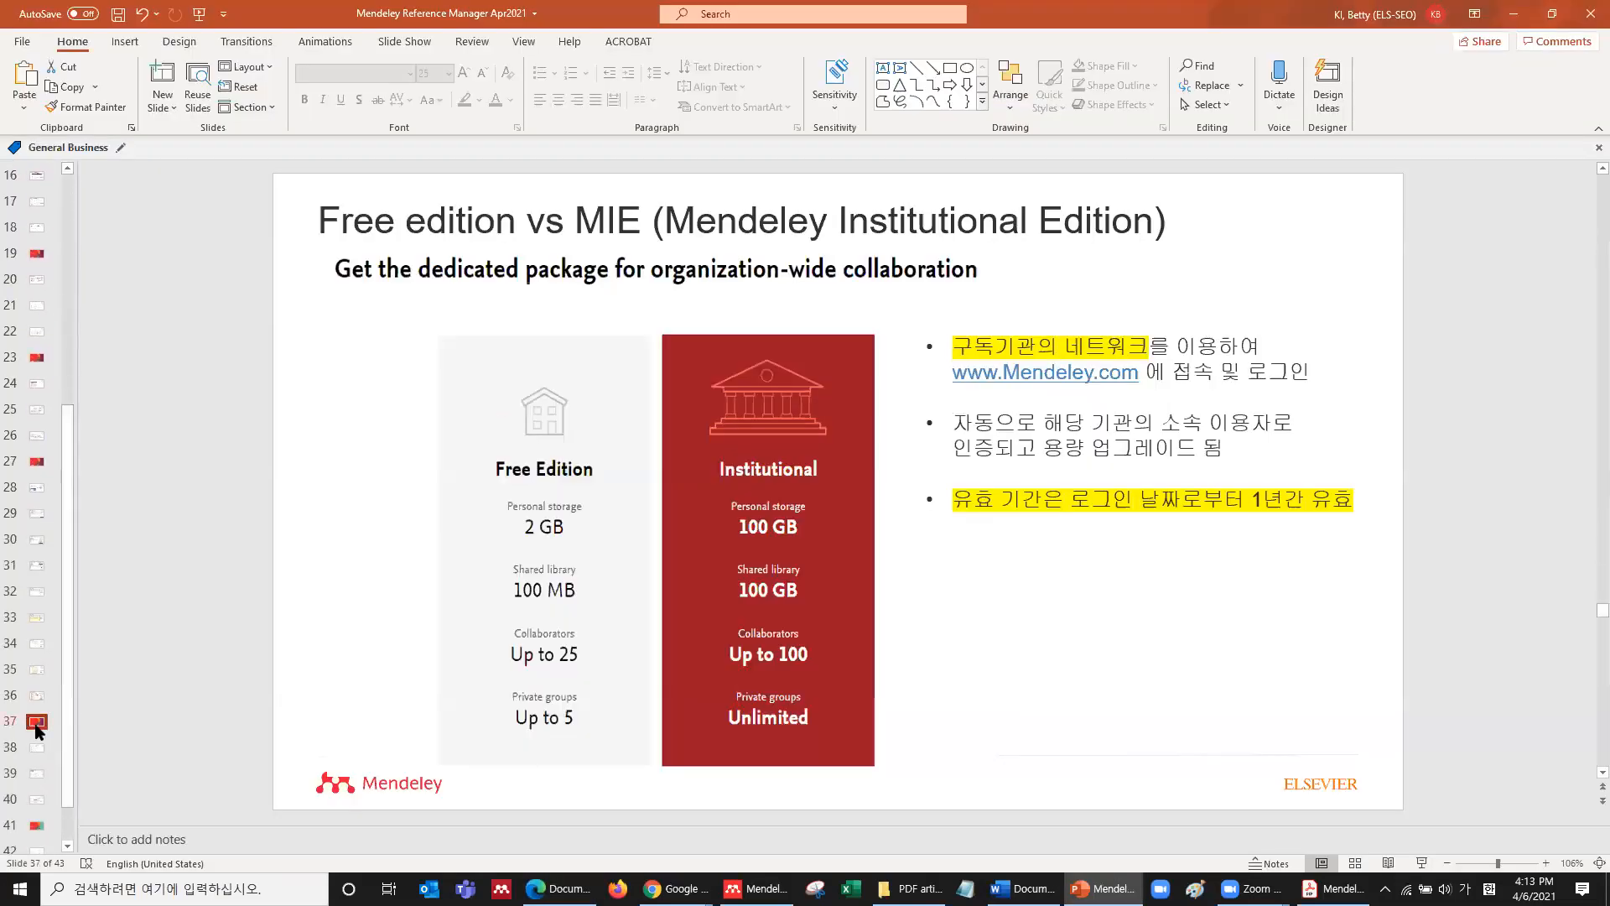
{"action": "left_click", "coordinate": [36, 462]}
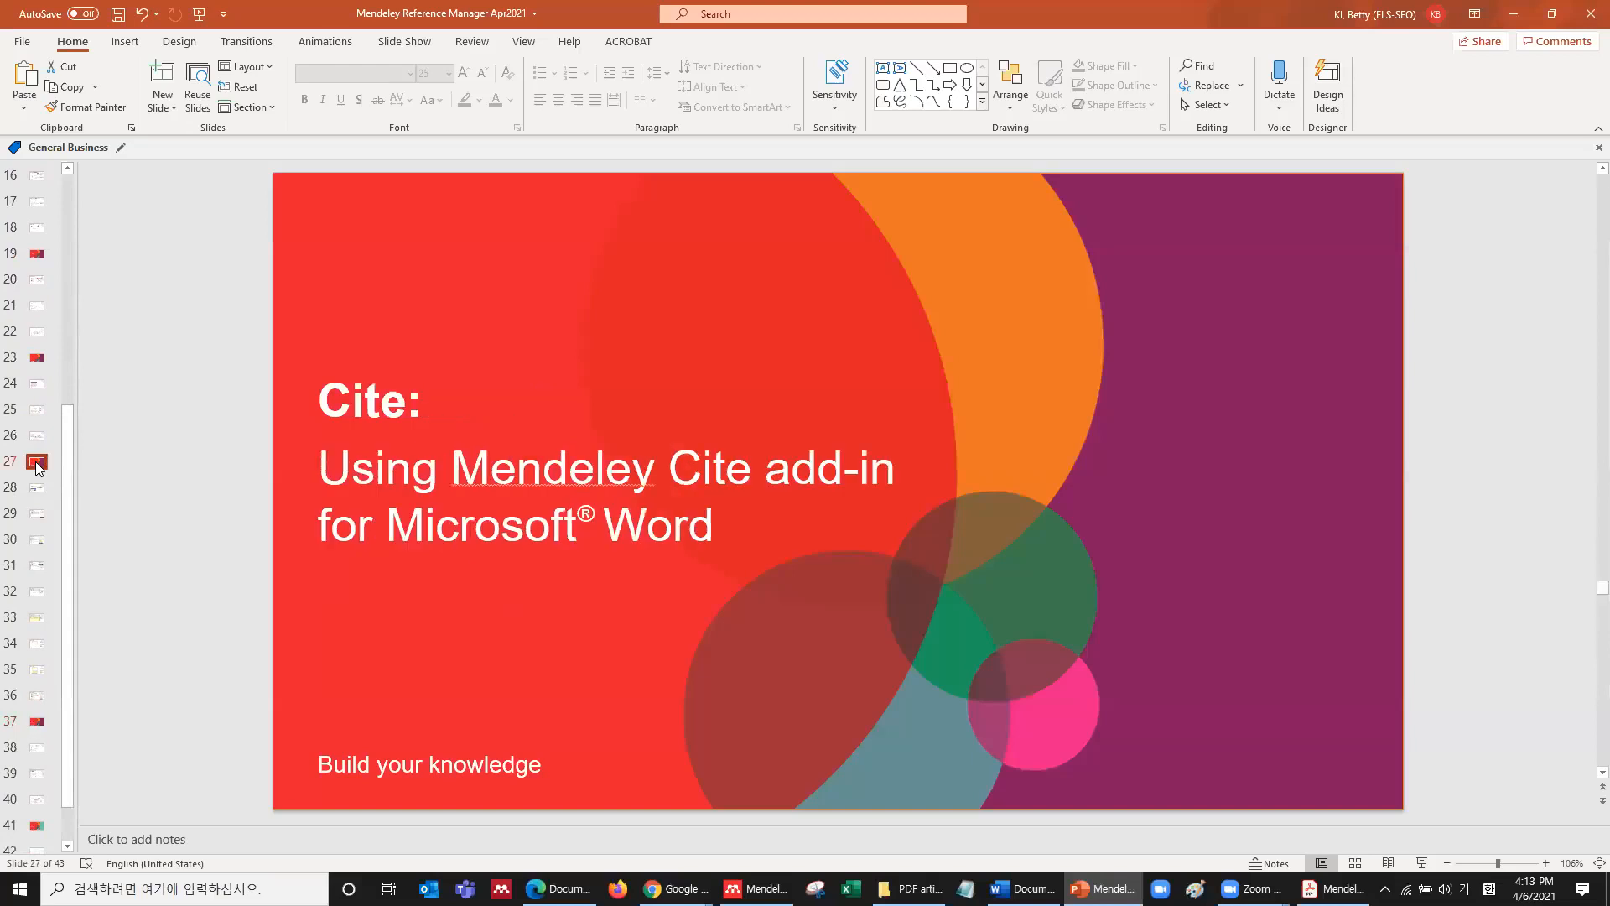
{"action": "left_click", "coordinate": [37, 488]}
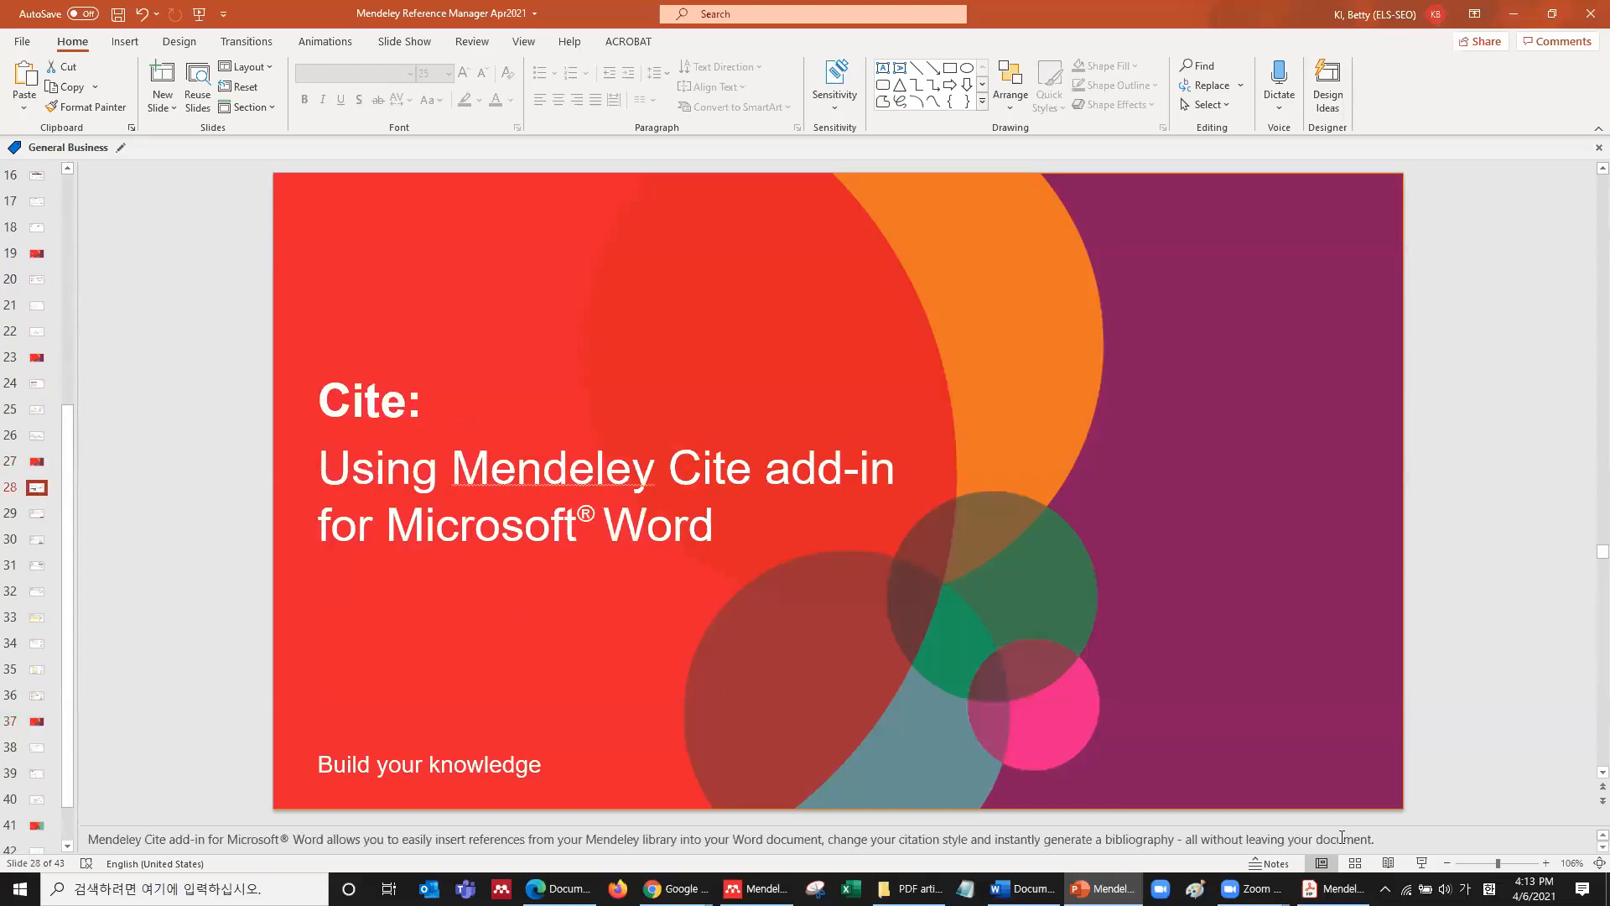
{"action": "left_click", "coordinate": [1421, 865]}
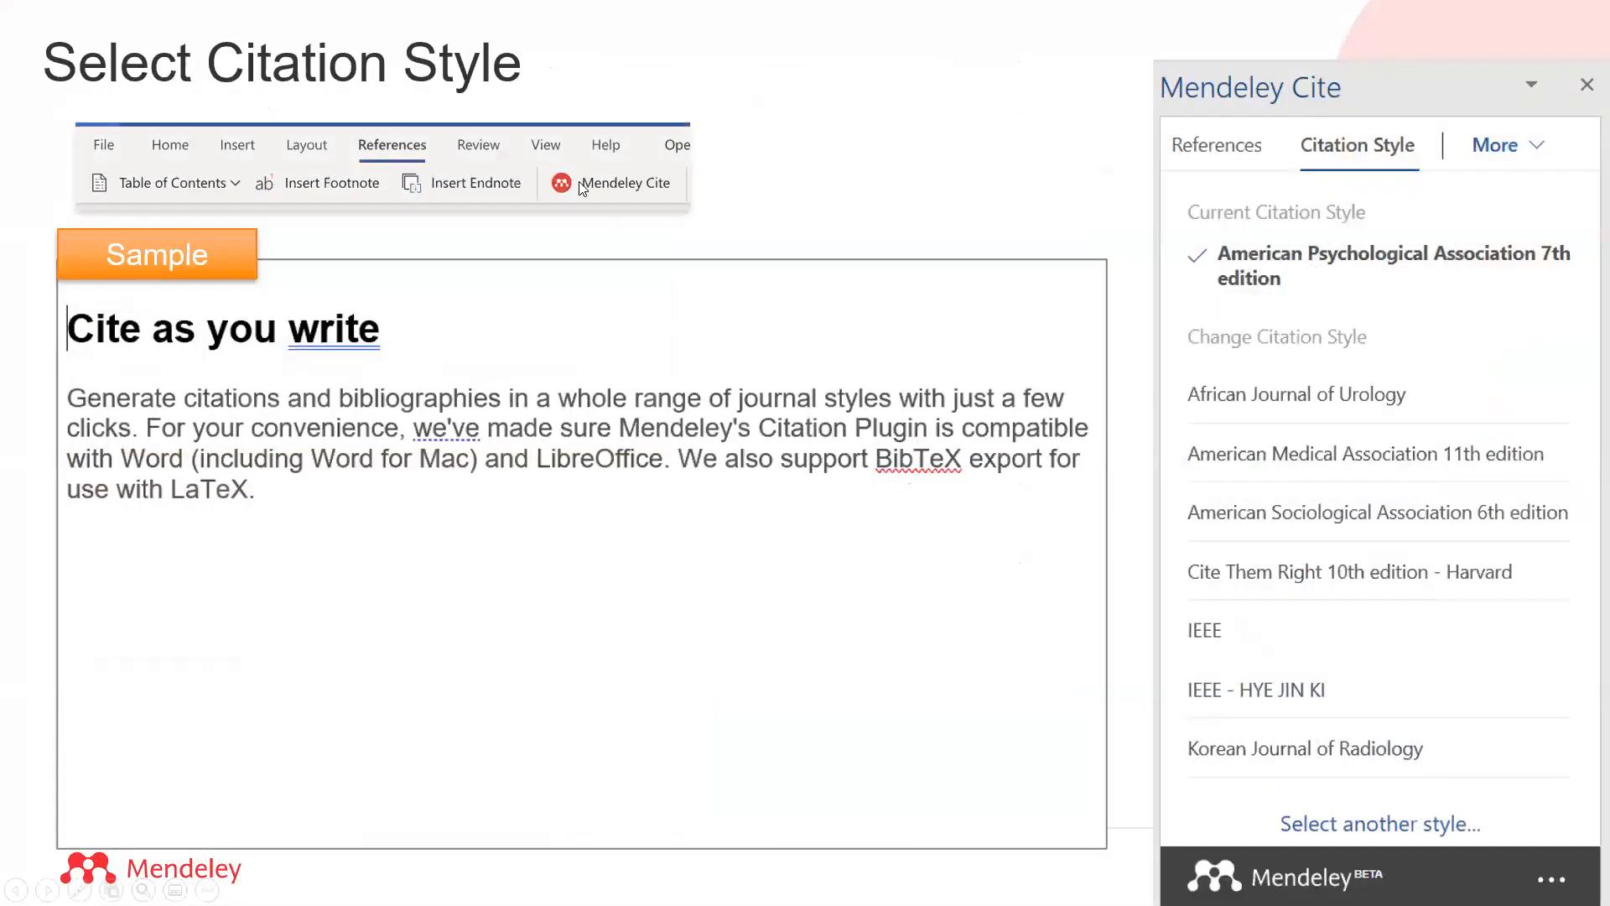
Step through the Generating in-text citations highlights and Edit Citation slide to reach Insert Bibliography.
{"action": "left_click", "coordinate": [1346, 349]}
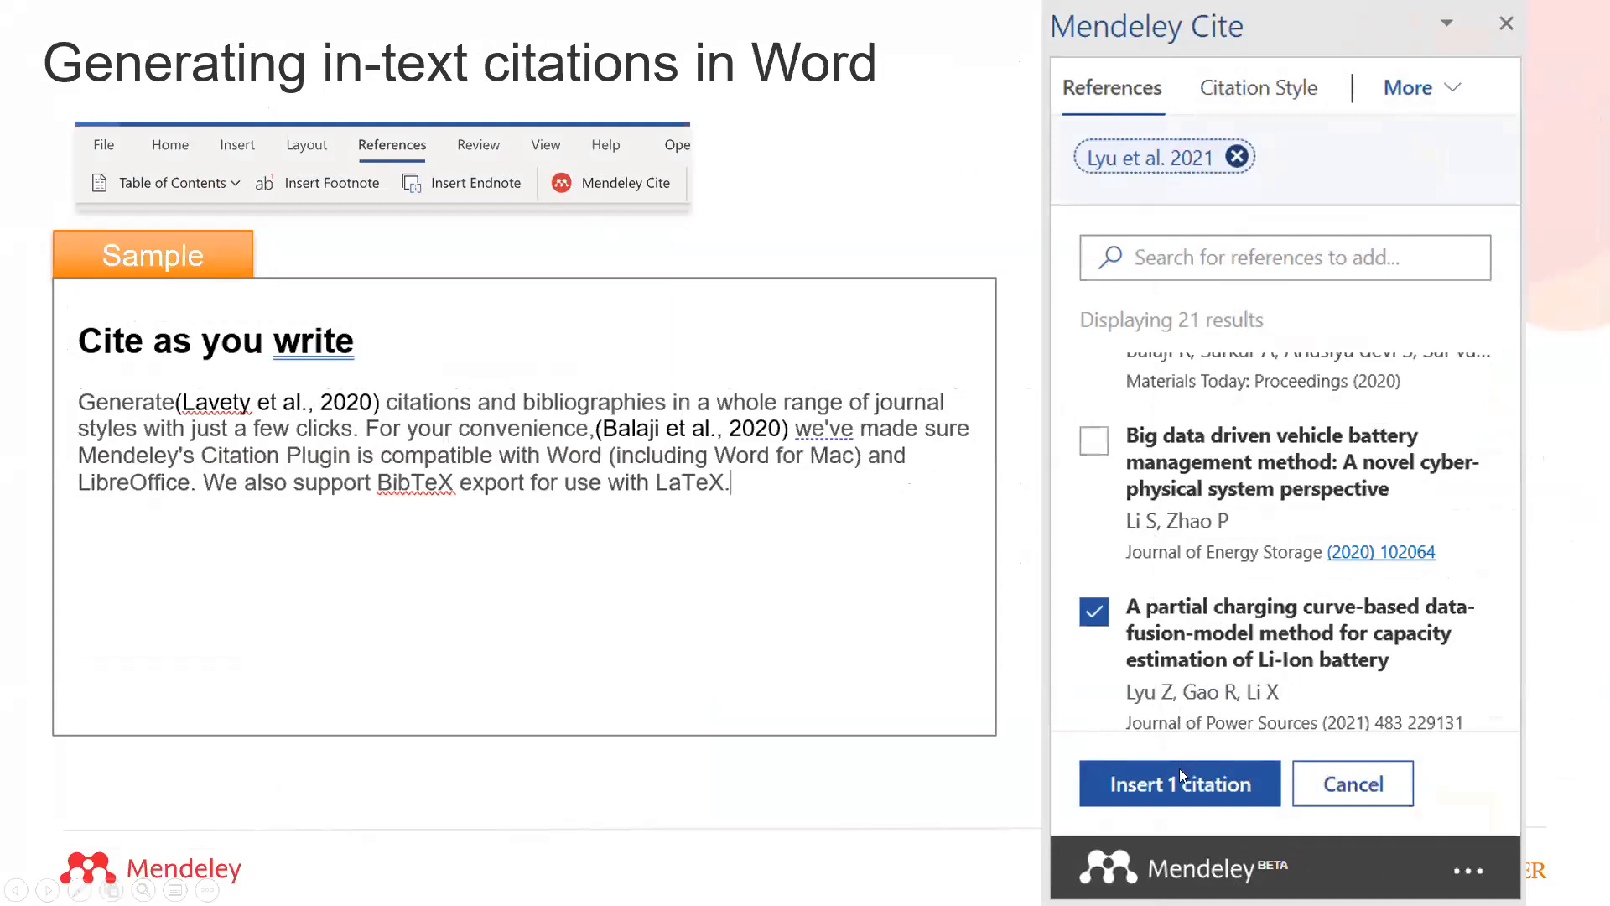
{"action": "left_click", "coordinate": [181, 399]}
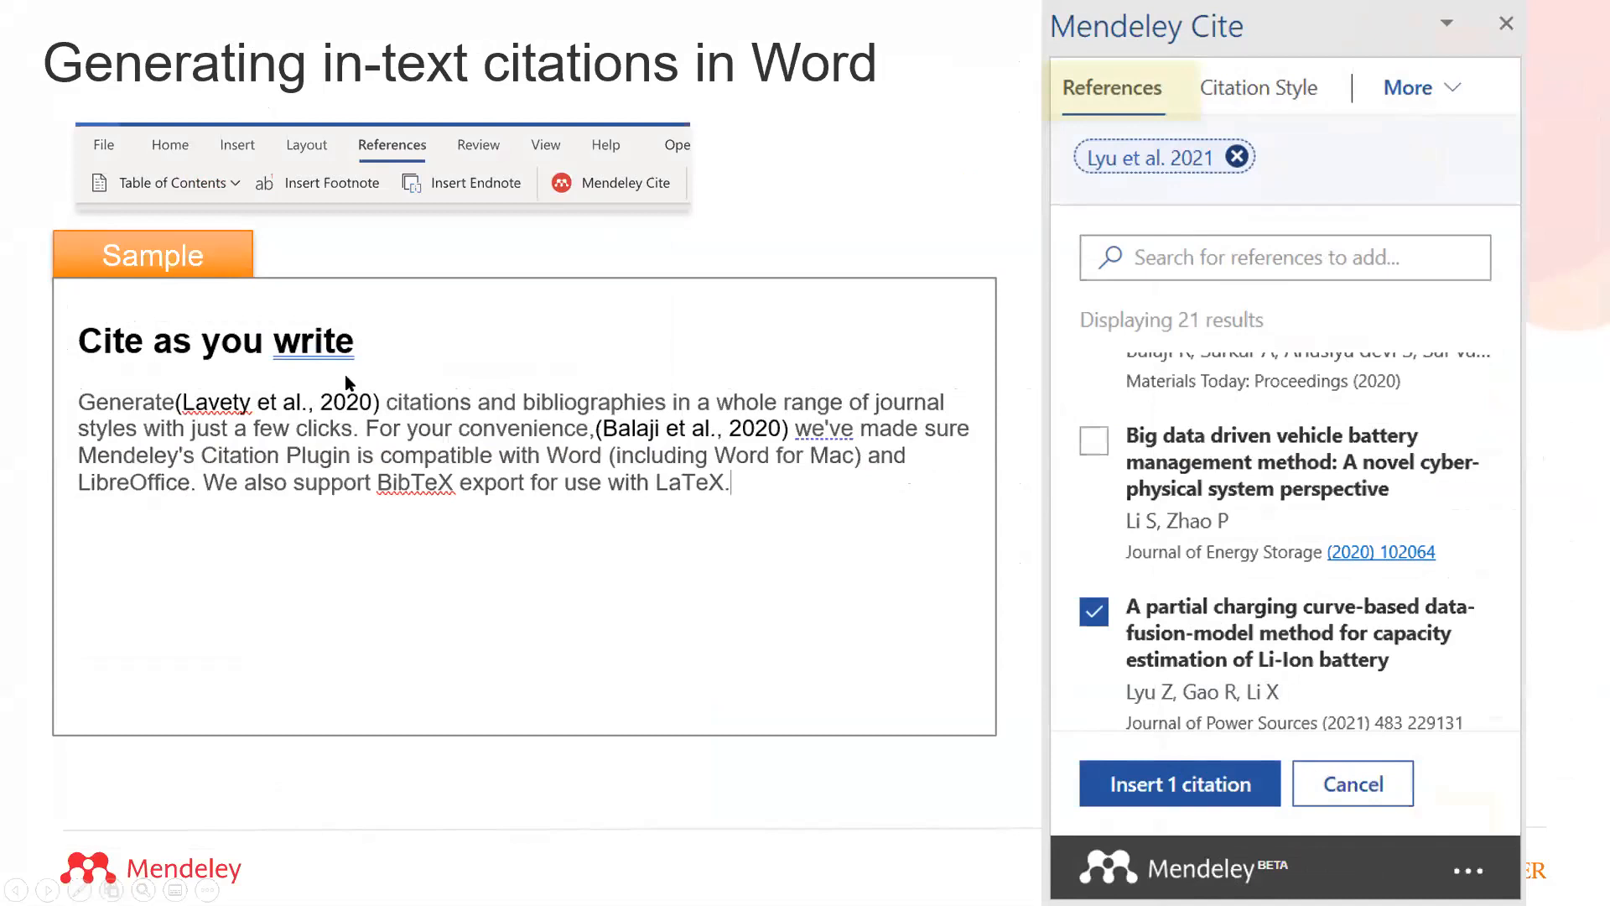
{"action": "left_click", "coordinate": [200, 398]}
{"action": "left_click", "coordinate": [201, 398]}
{"action": "left_click", "coordinate": [200, 398]}
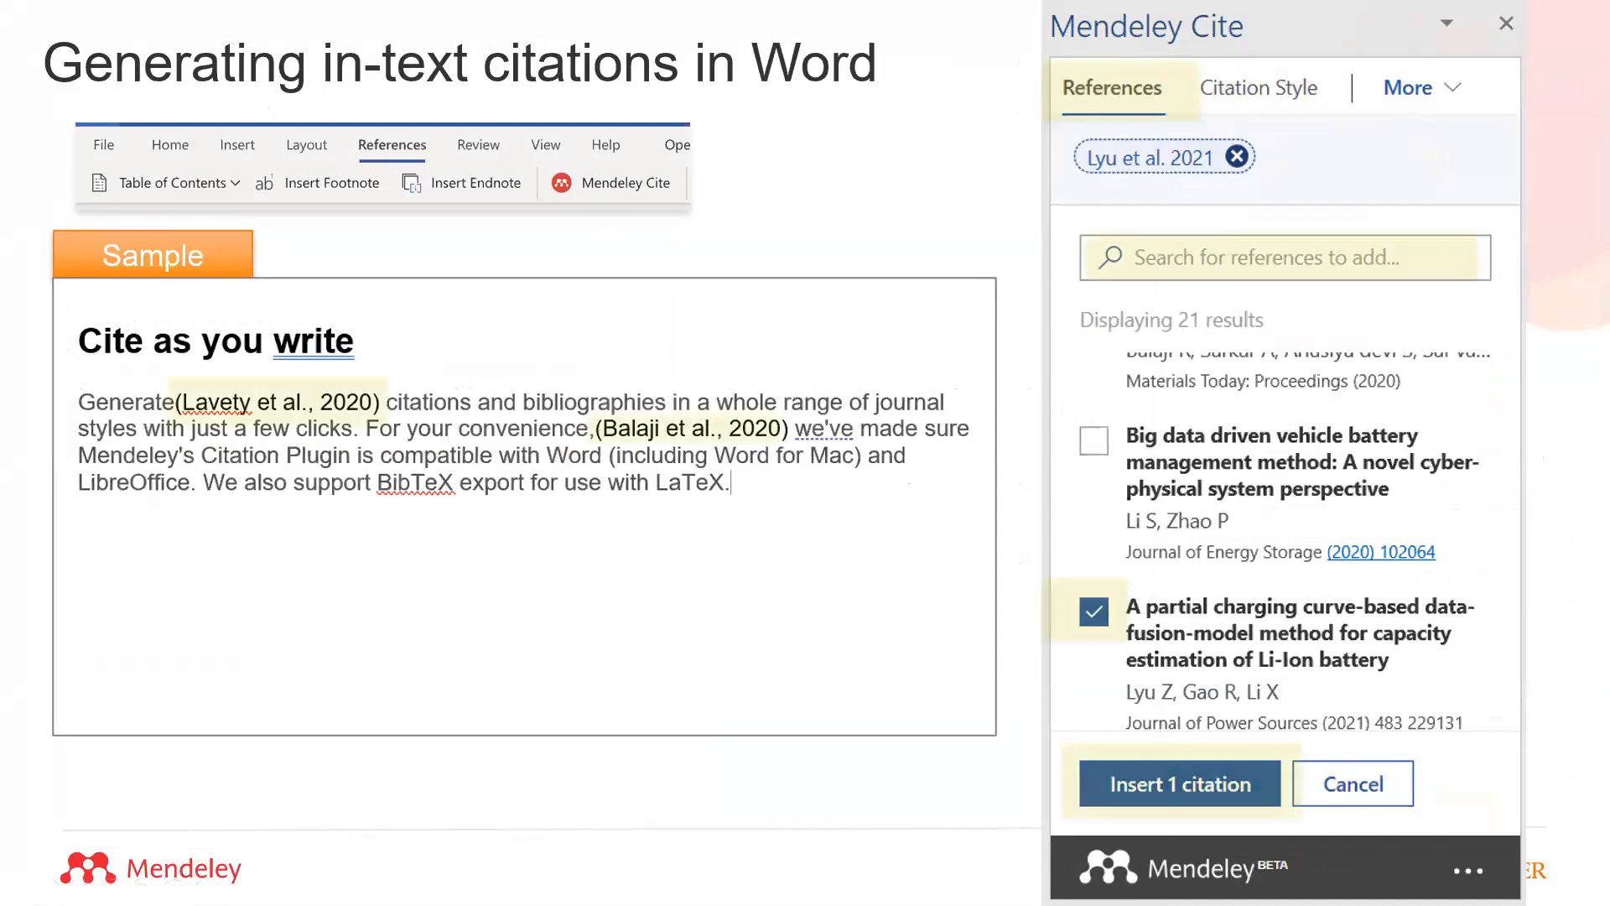
{"action": "left_click", "coordinate": [201, 398]}
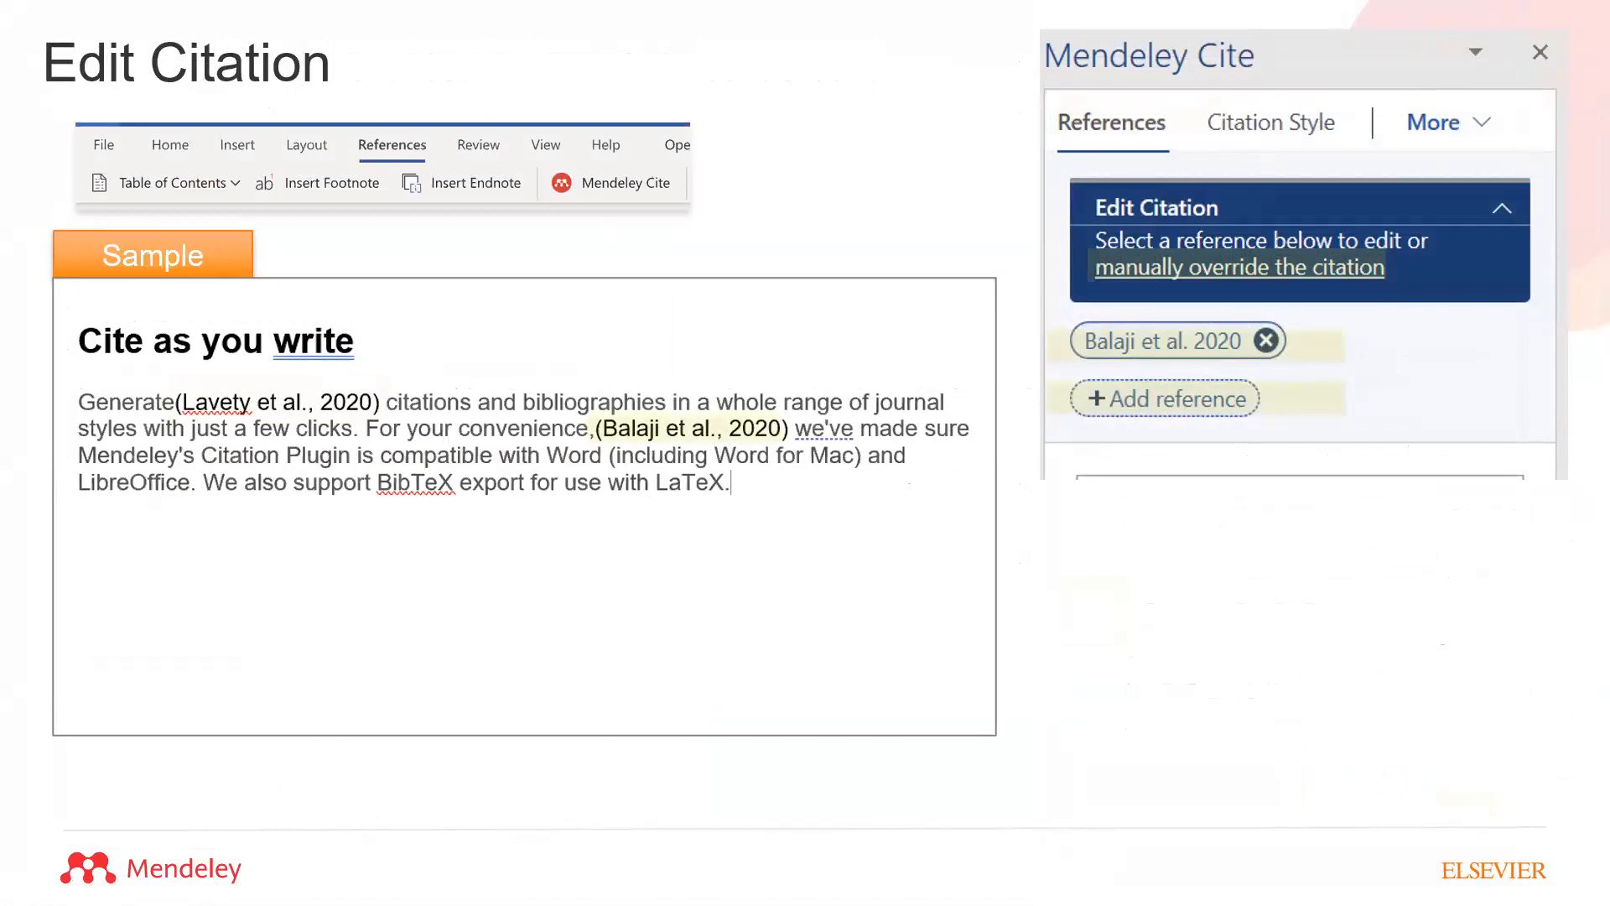
{"action": "key", "text": "Right"}
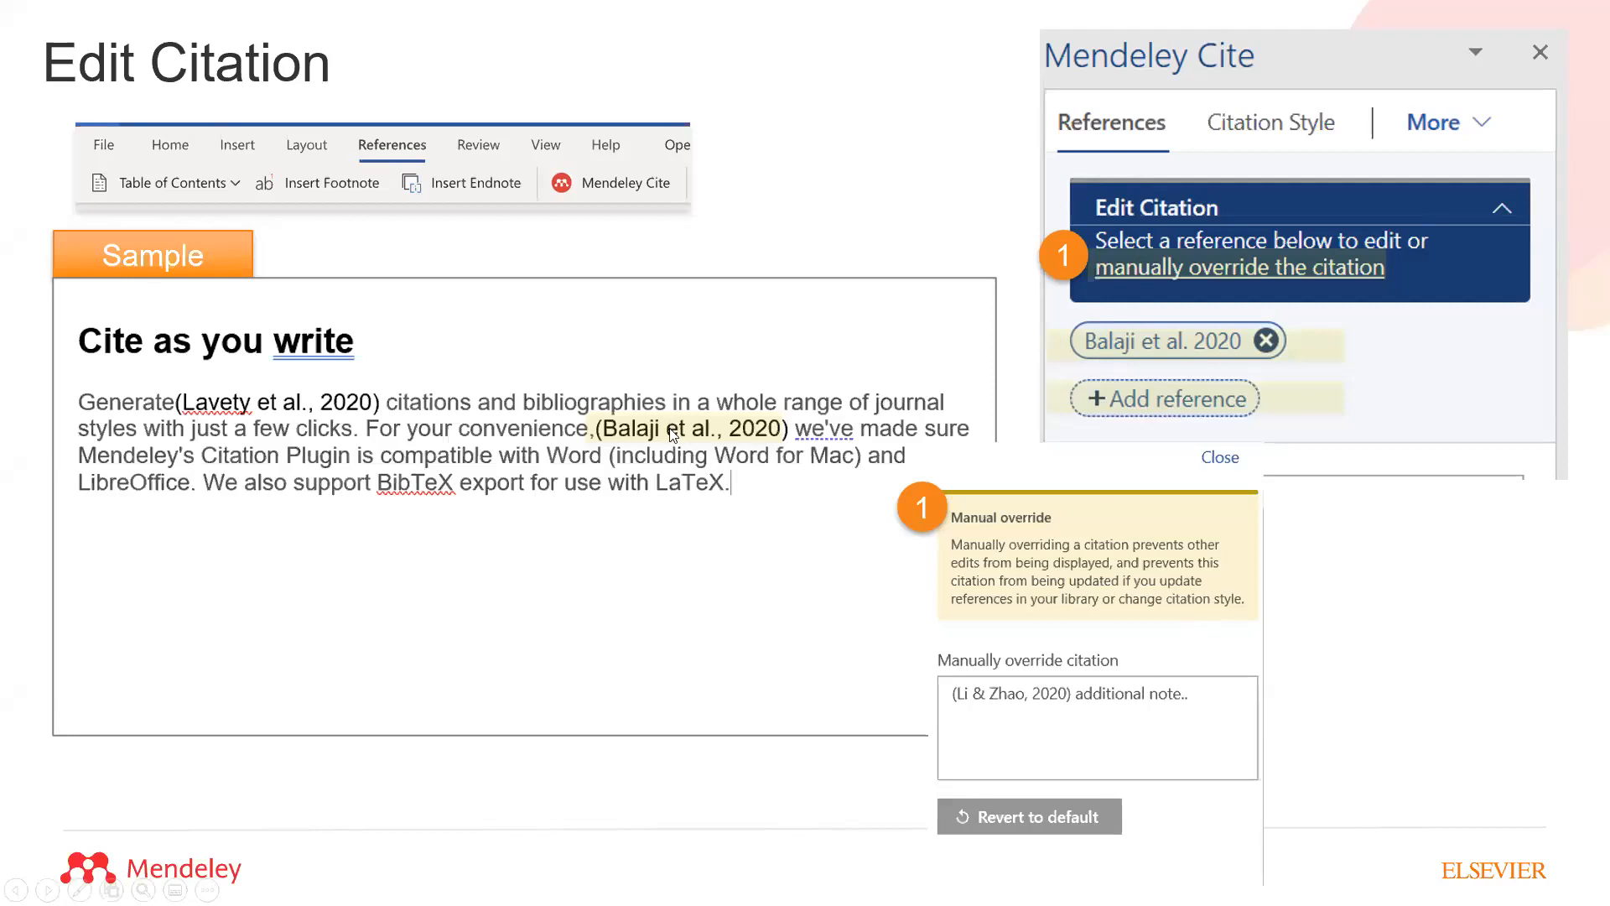
{"action": "key", "text": "Right"}
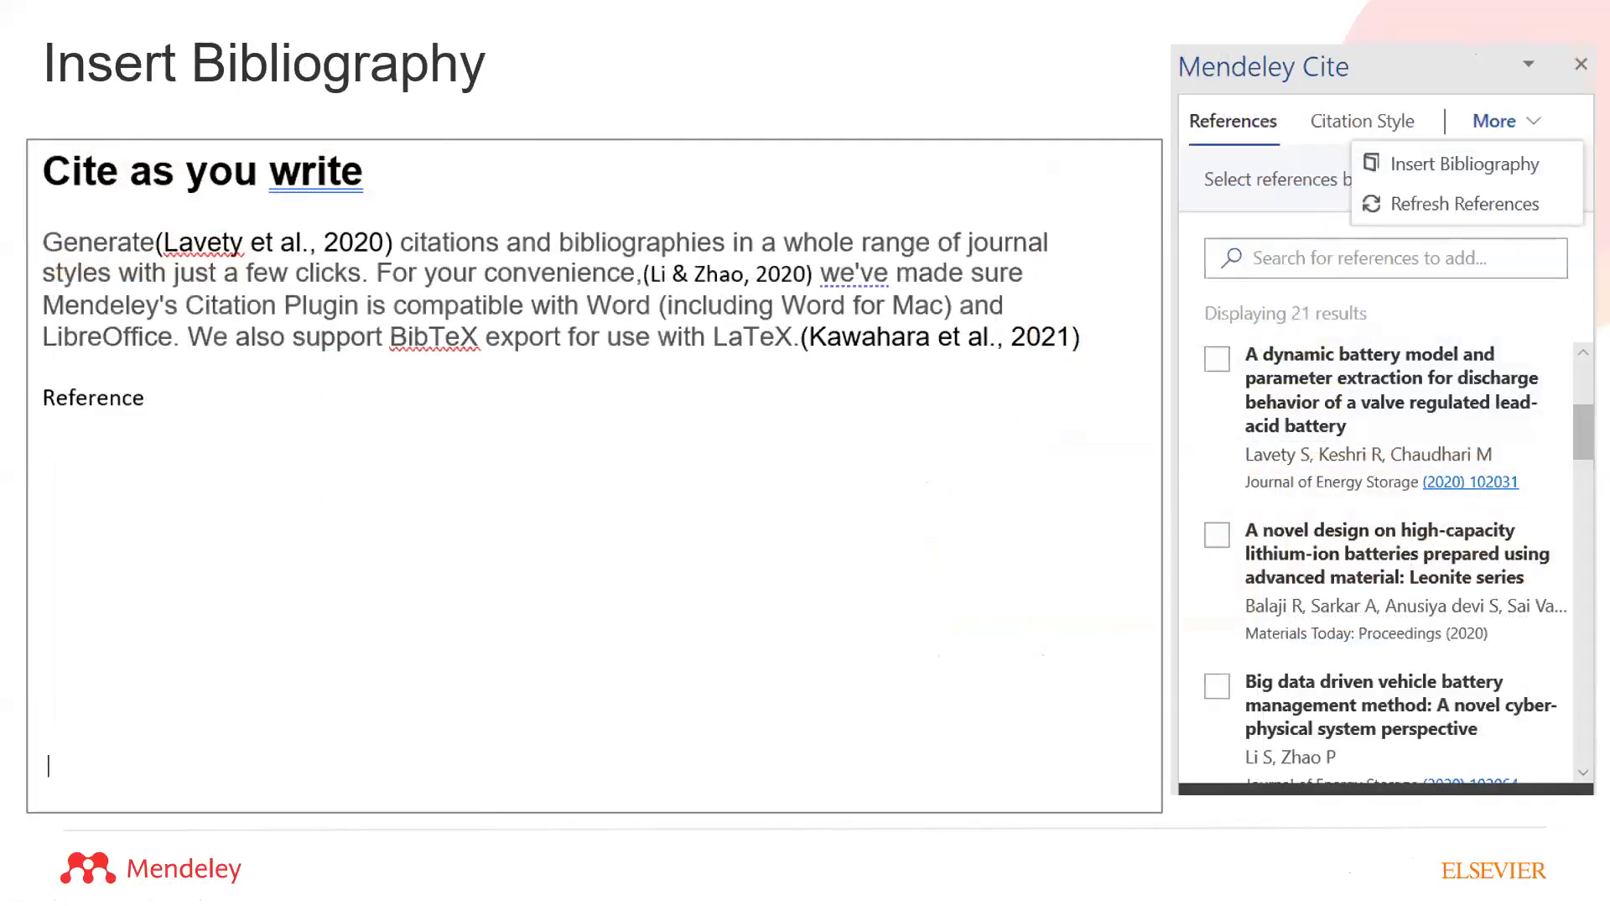